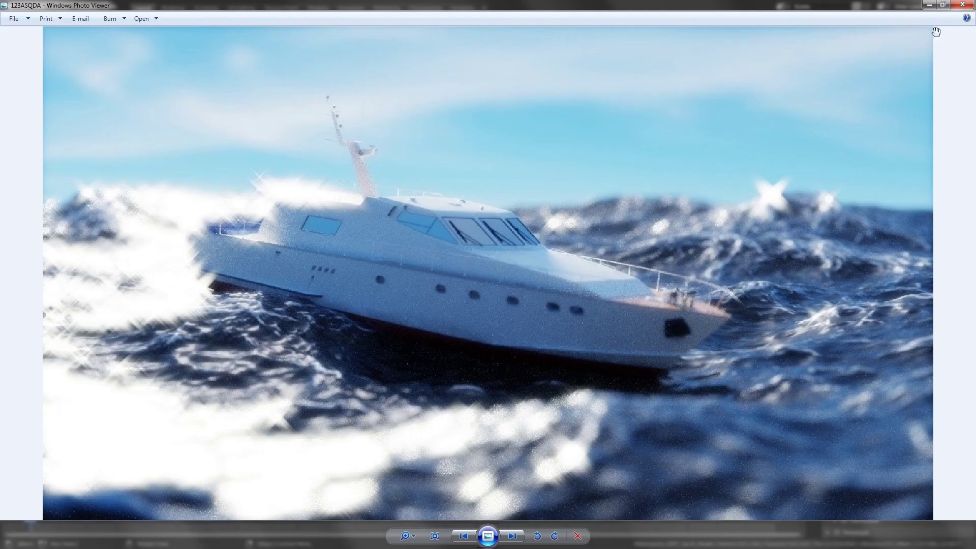
Switch from the photo viewer to Blender and display the whole yacht scene in Rendered shading.
left_click(929, 5)
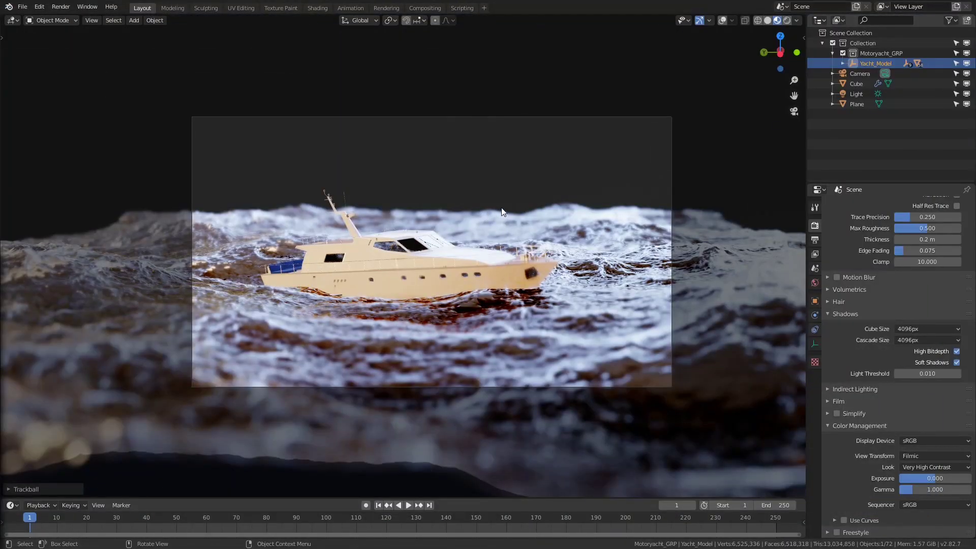
middle_click_drag(525, 213, 441, 255)
scroll(454, 218, "down", 5)
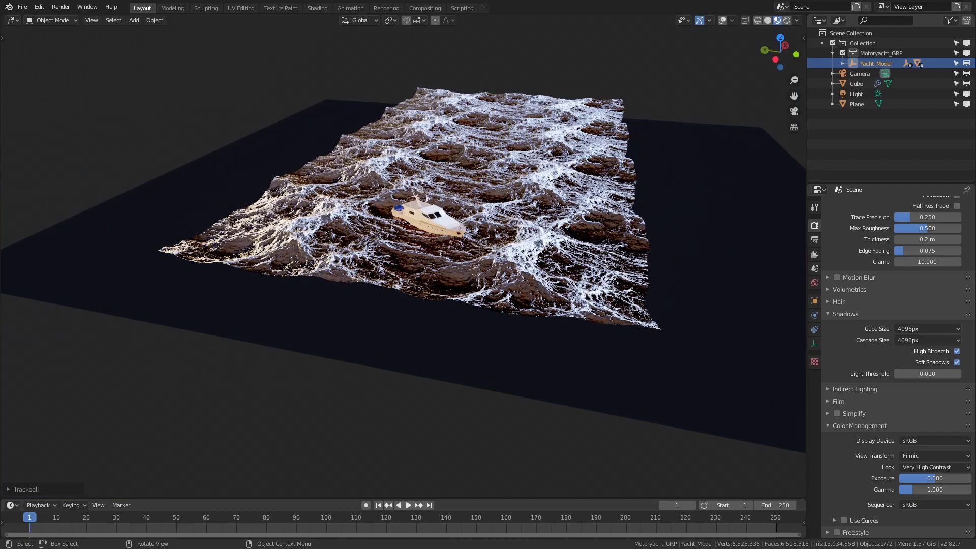
key("z")
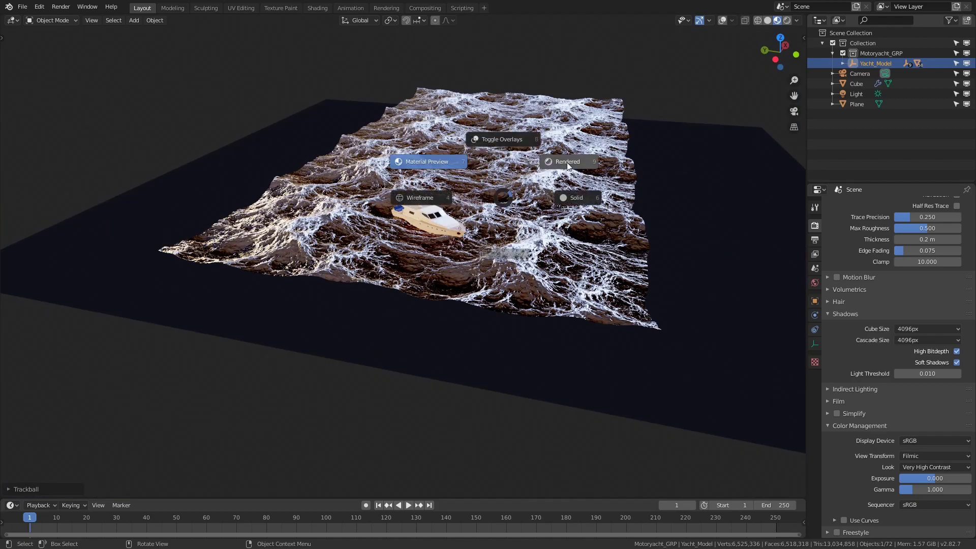
left_click(568, 162)
key("z")
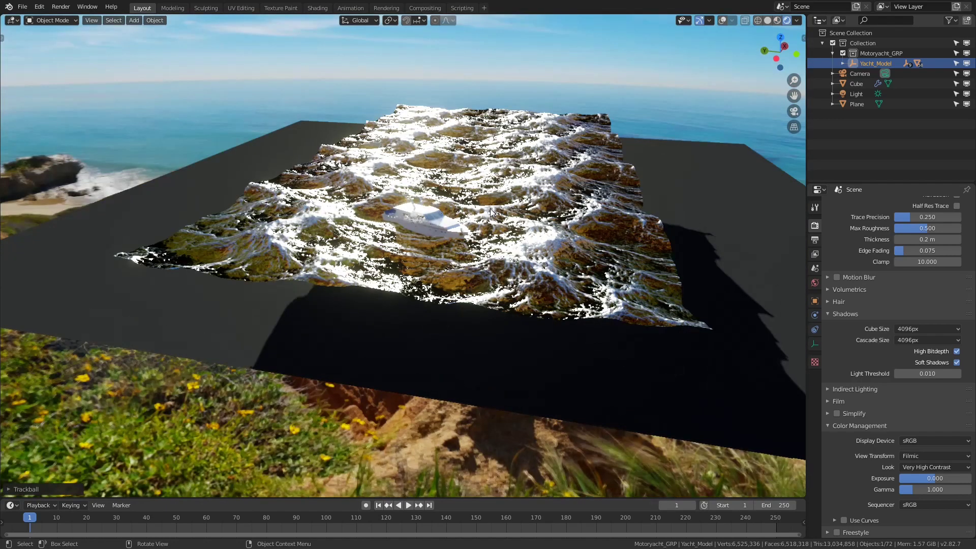
Examine the yacht and the surrounding waves up close through the scene camera.
key("KP_0")
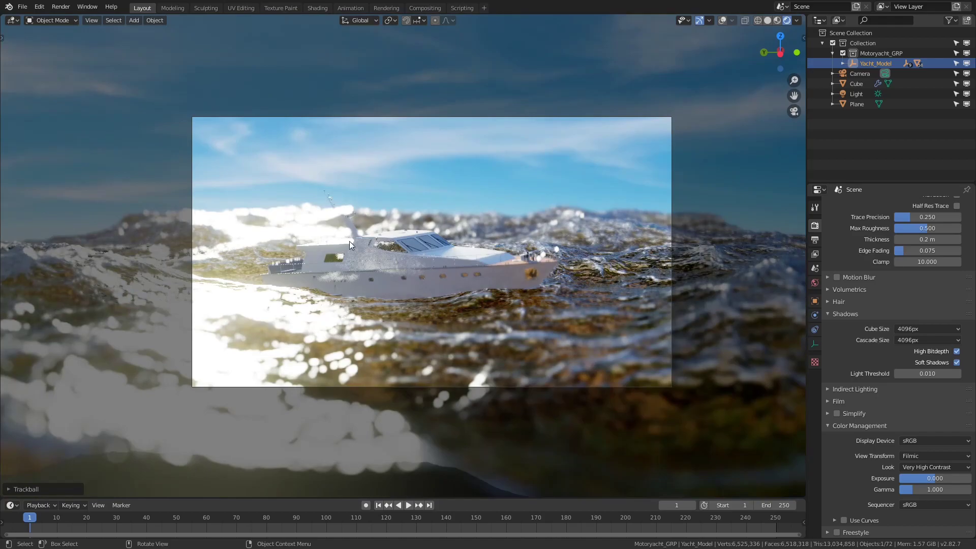
scroll(419, 230, "up", 2)
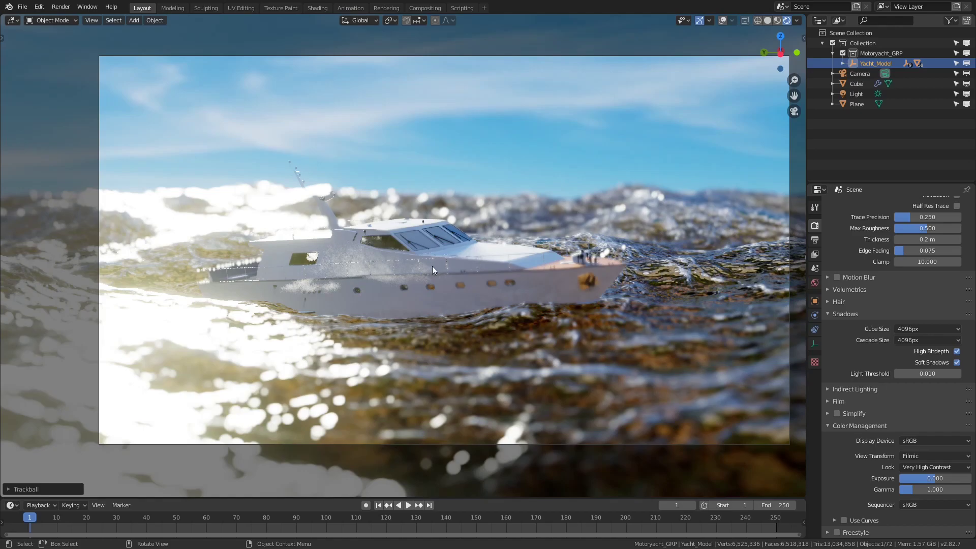
middle_click_drag(367, 261, 468, 230, "shift")
scroll(467, 225, "up", 3)
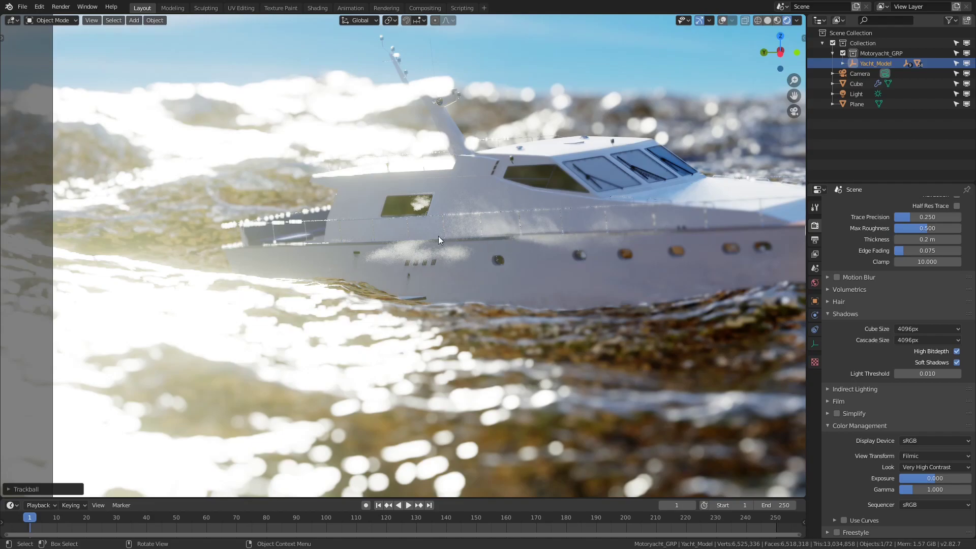
scroll(569, 229, "down", 2)
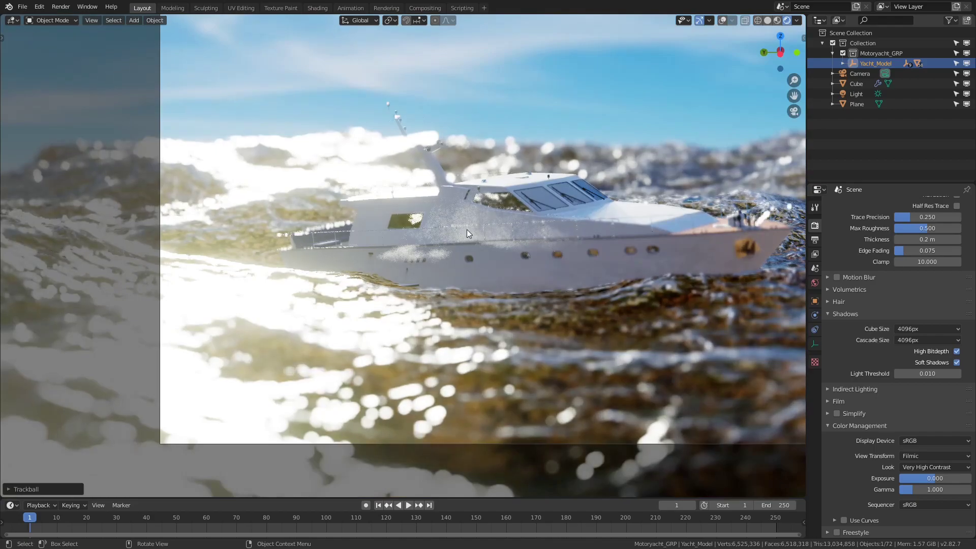
scroll(429, 238, "up", 3)
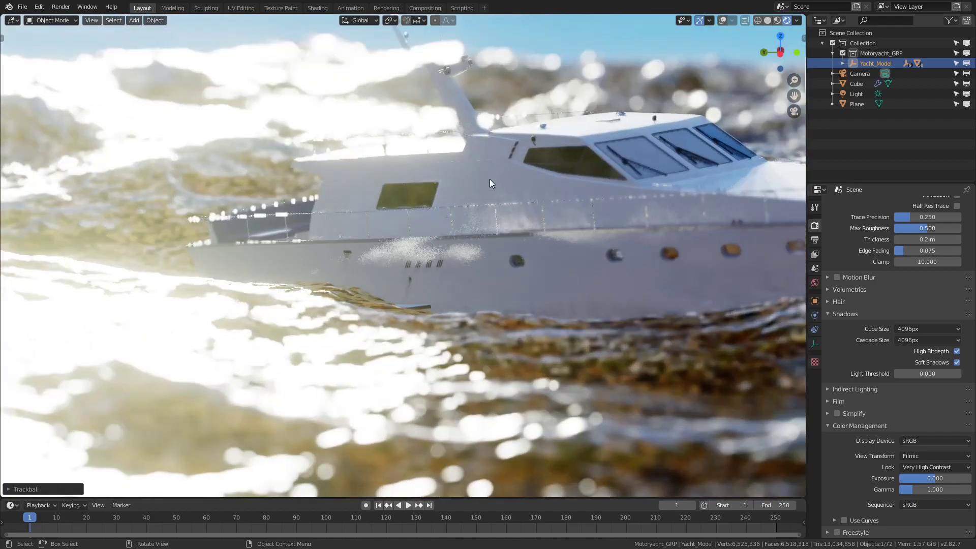
scroll(493, 230, "down", 4)
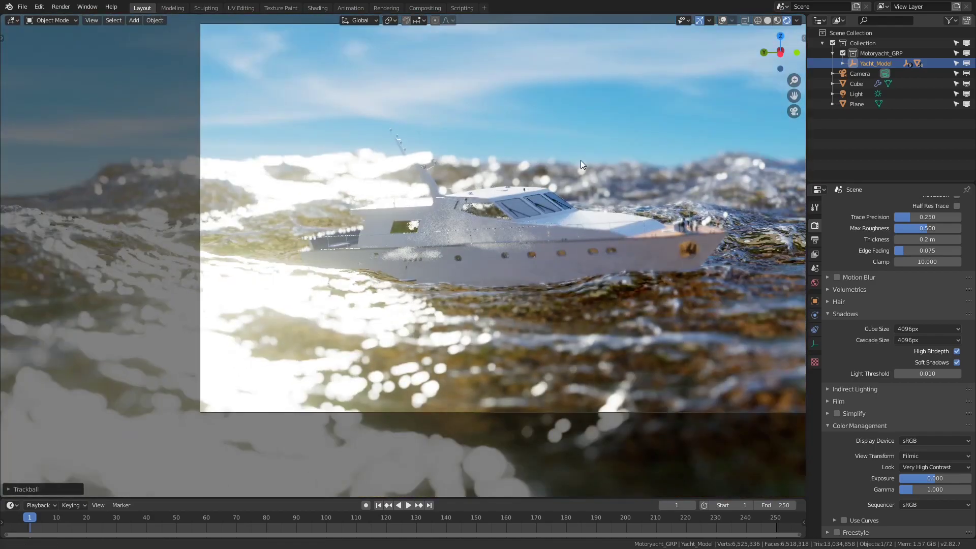
key("KP_0")
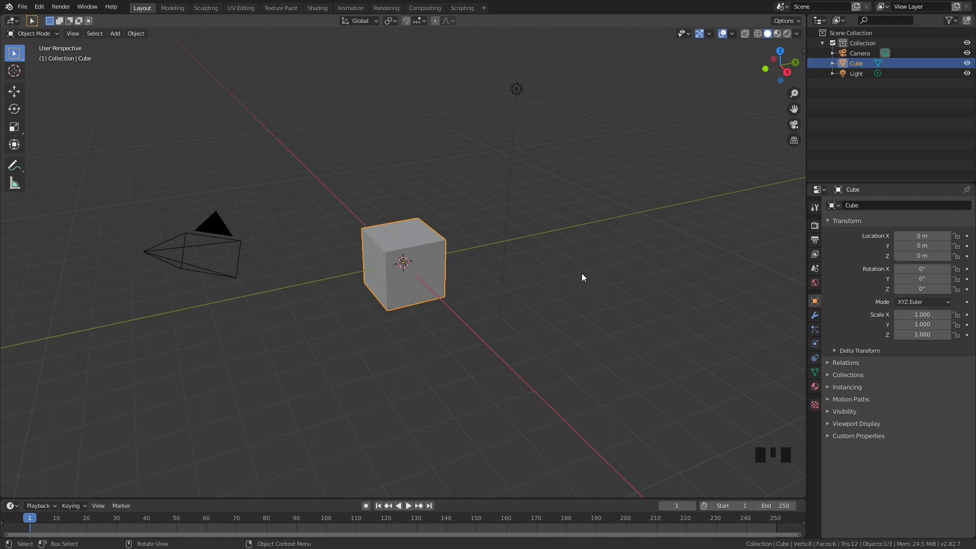
Add an Ocean modifier to the default cube.
left_click(815, 315)
left_click(874, 206)
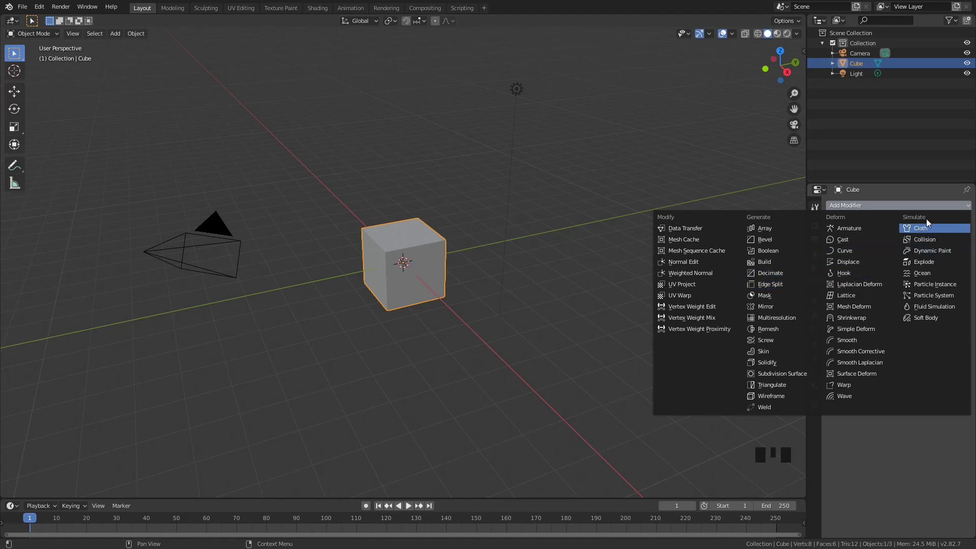
left_click(923, 273)
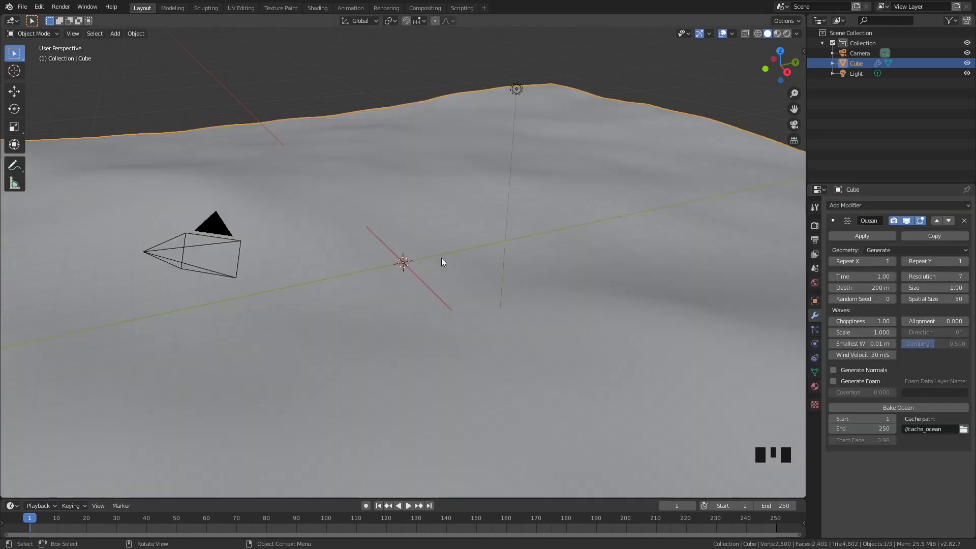
scroll(516, 221, "down", 7)
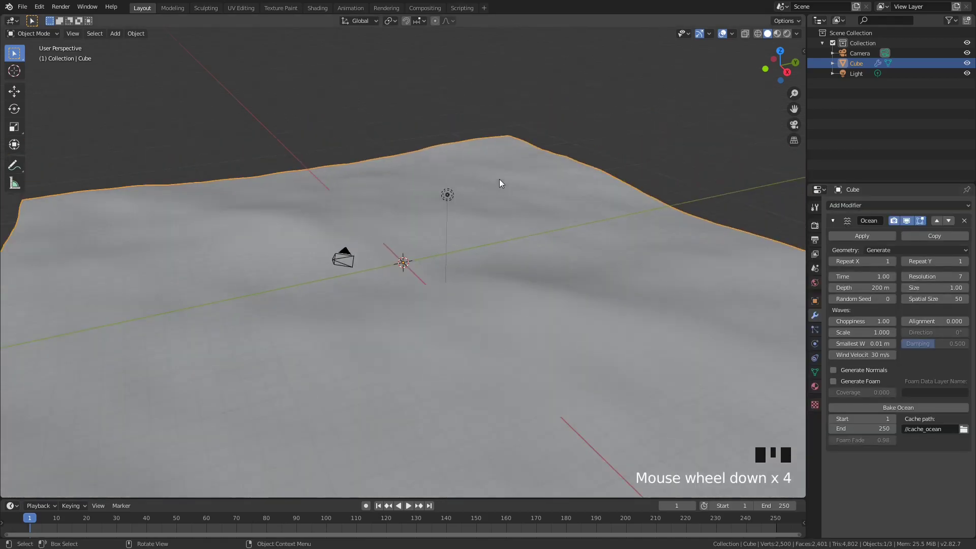
middle_click_drag(483, 262, 454, 287)
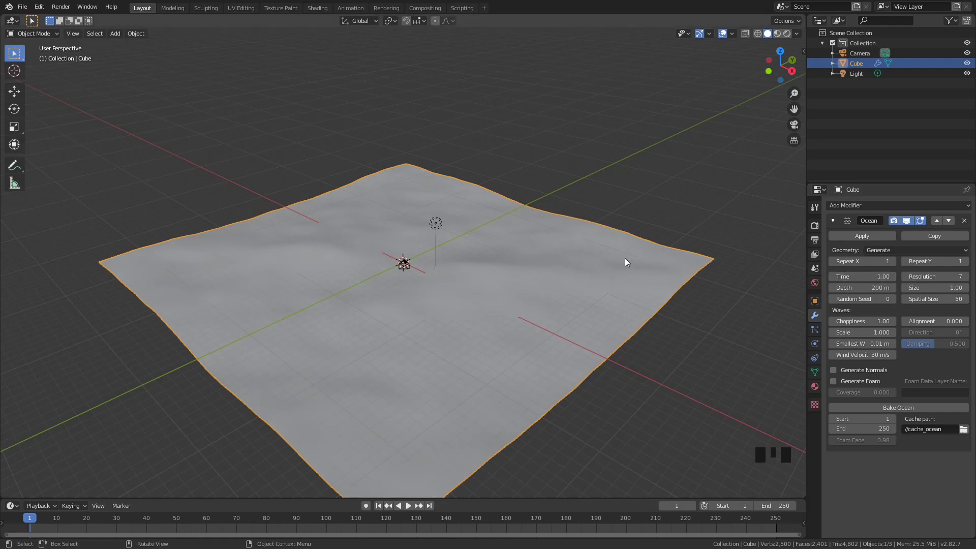
left_click(587, 284)
middle_click_drag(496, 340, 527, 278, "shift")
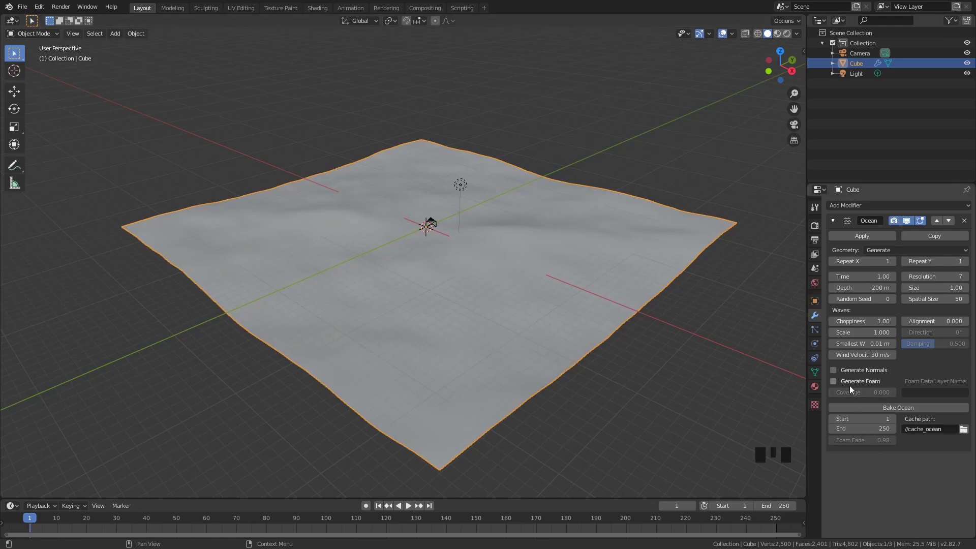
left_click(735, 209)
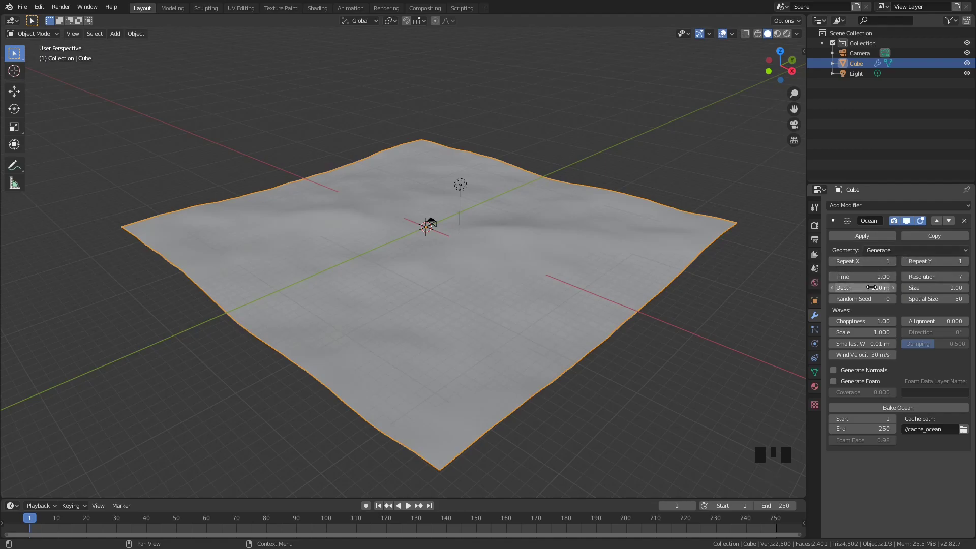
Try the Ocean modifier's Displace geometry option and return it to Generate.
left_click(882, 251)
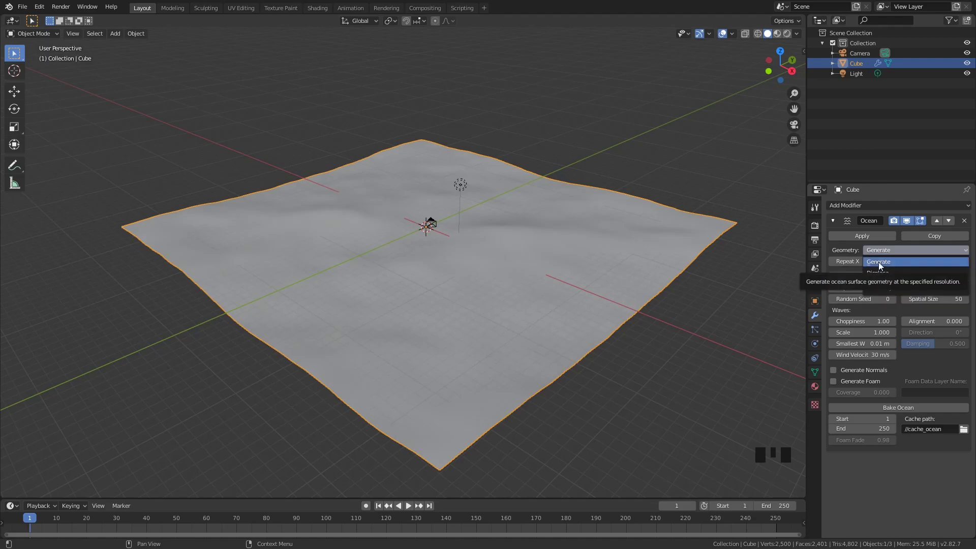
left_click(879, 263)
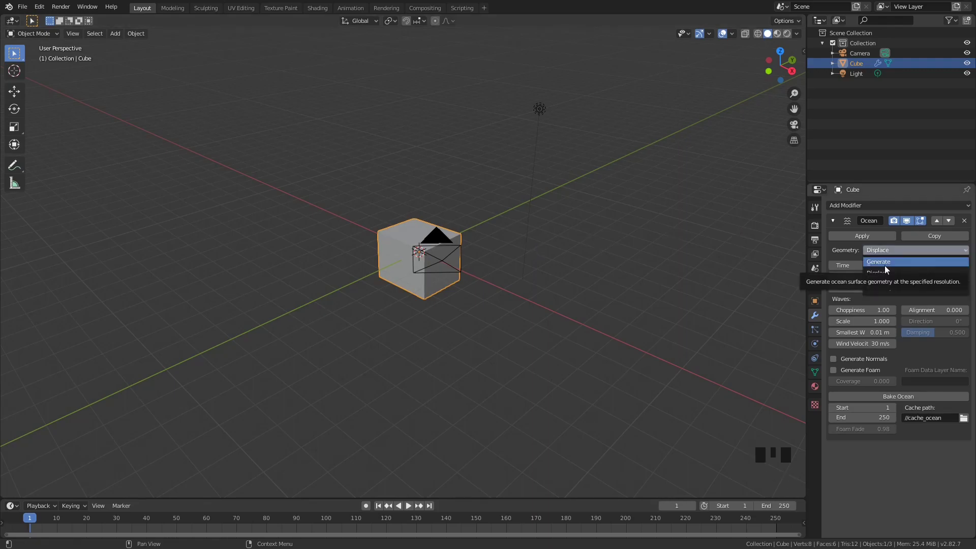
left_click(894, 250)
left_click(890, 264)
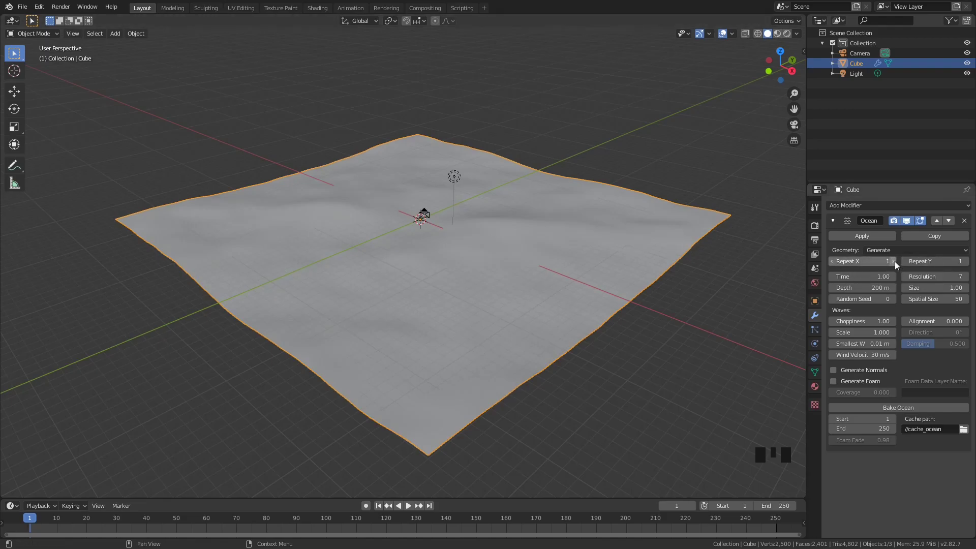
Set the Ocean modifier's Repeat X to 2.
middle_click_drag(598, 243, 533, 258)
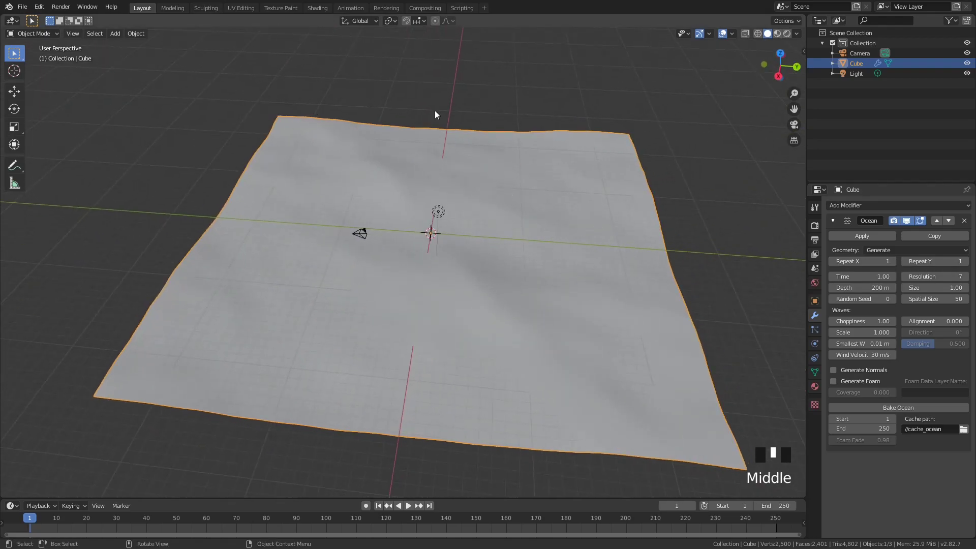
scroll(517, 303, "down", 3)
middle_click_drag(517, 303, 480, 270, "shift")
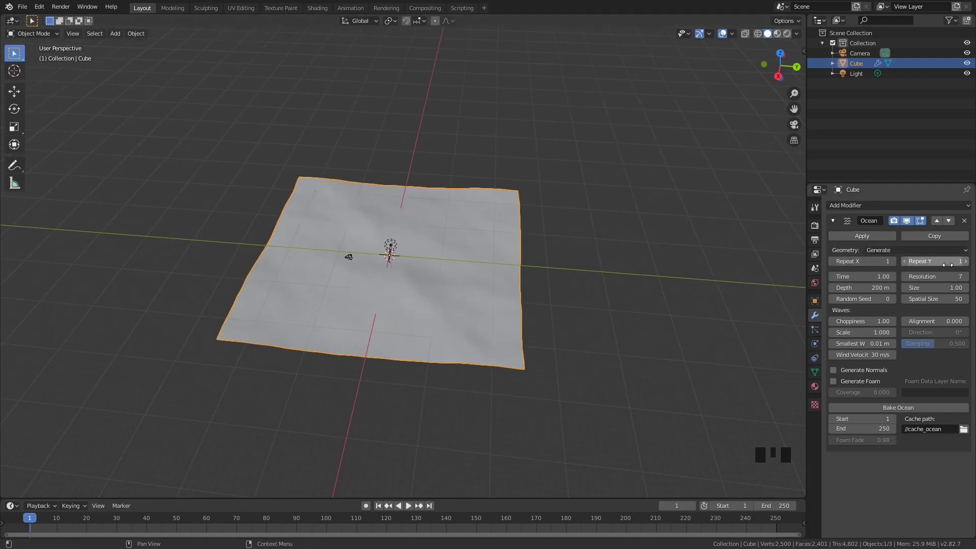
middle_click_drag(367, 256, 271, 232)
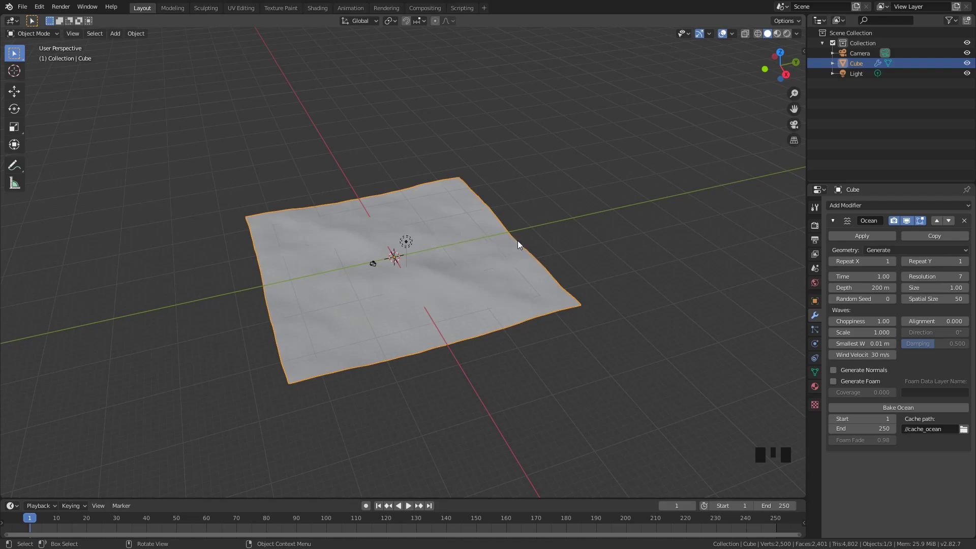
left_click(892, 261)
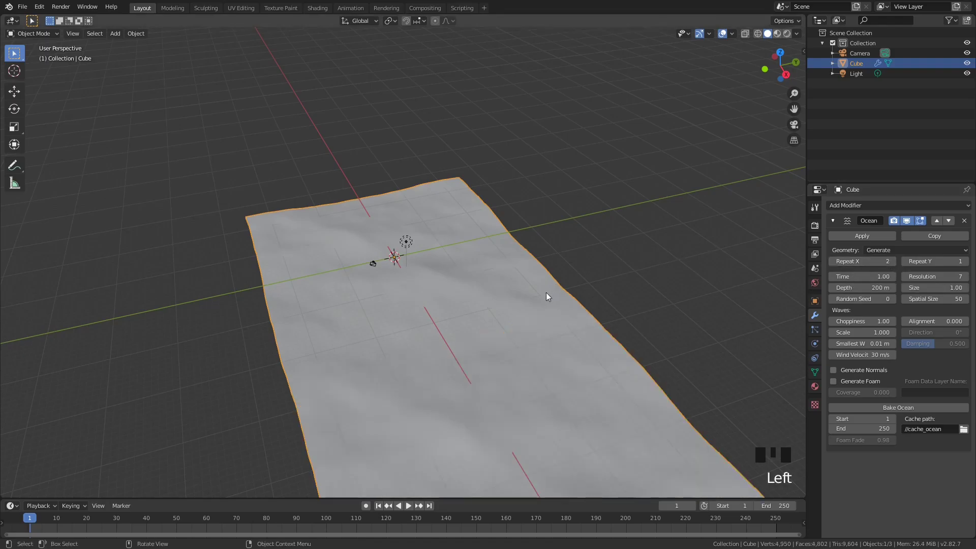
Set the Ocean modifier's Repeat Y to 2 and look at the reference render of the yacht.
scroll(447, 310, "down", 4)
middle_click_drag(447, 310, 523, 251)
scroll(522, 252, "up", 3)
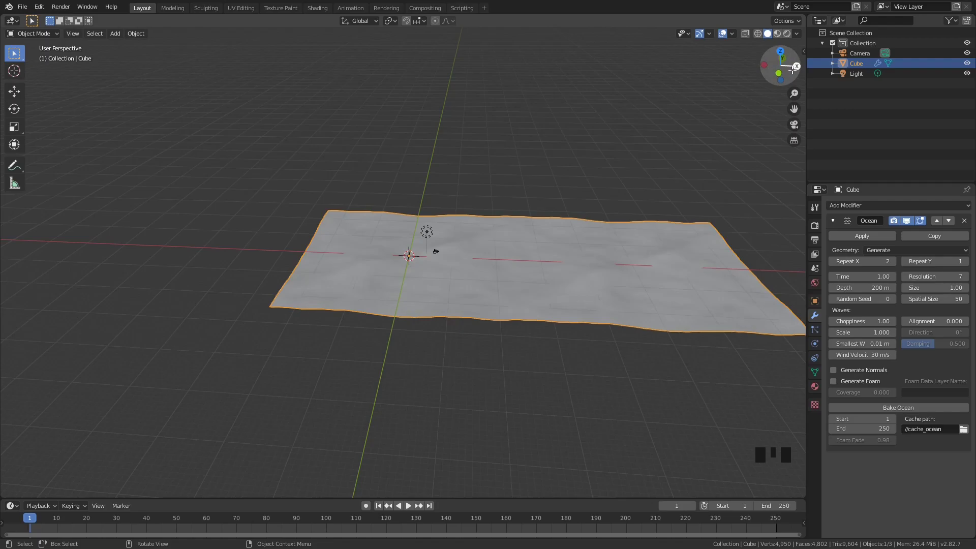
middle_click_drag(740, 99, 700, 102)
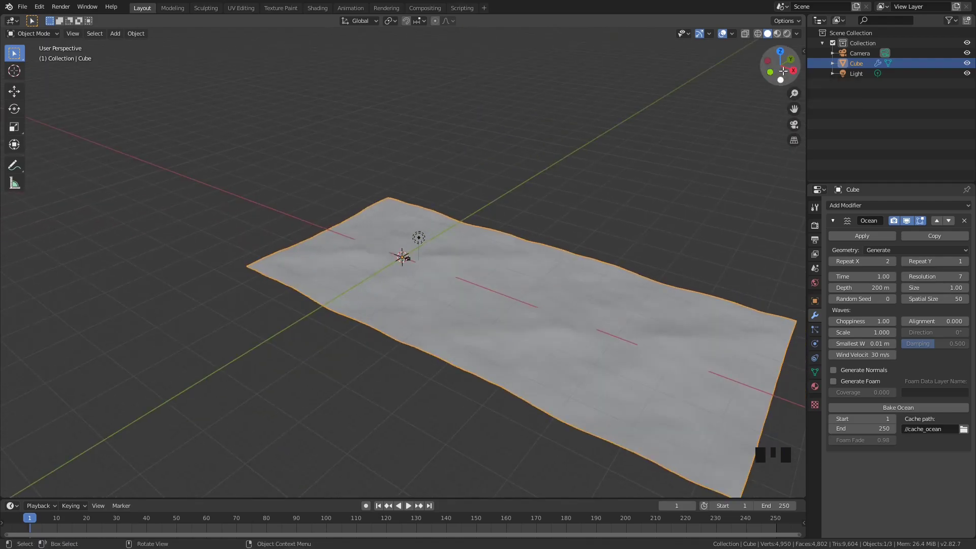
middle_click_drag(661, 133, 523, 143, "shift")
middle_click_drag(559, 300, 598, 303)
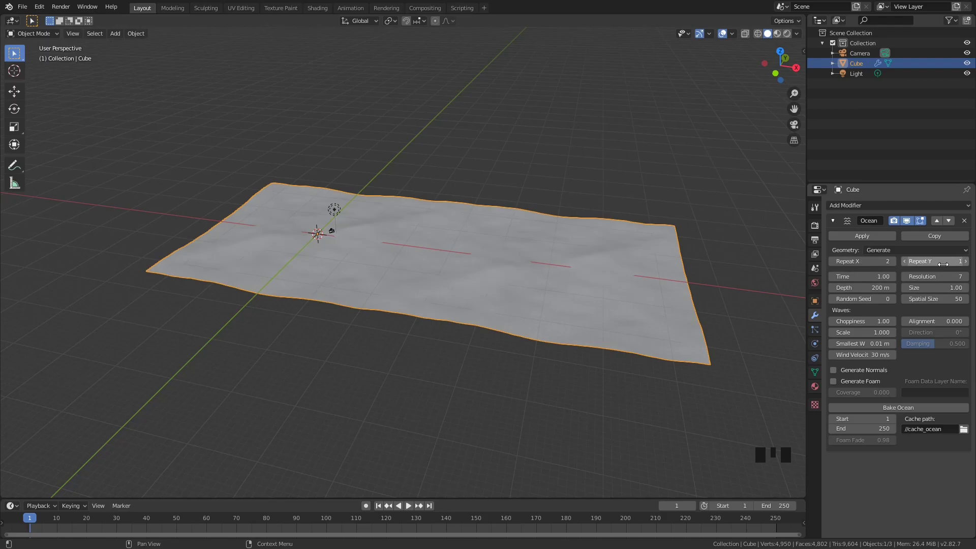
left_click(965, 262)
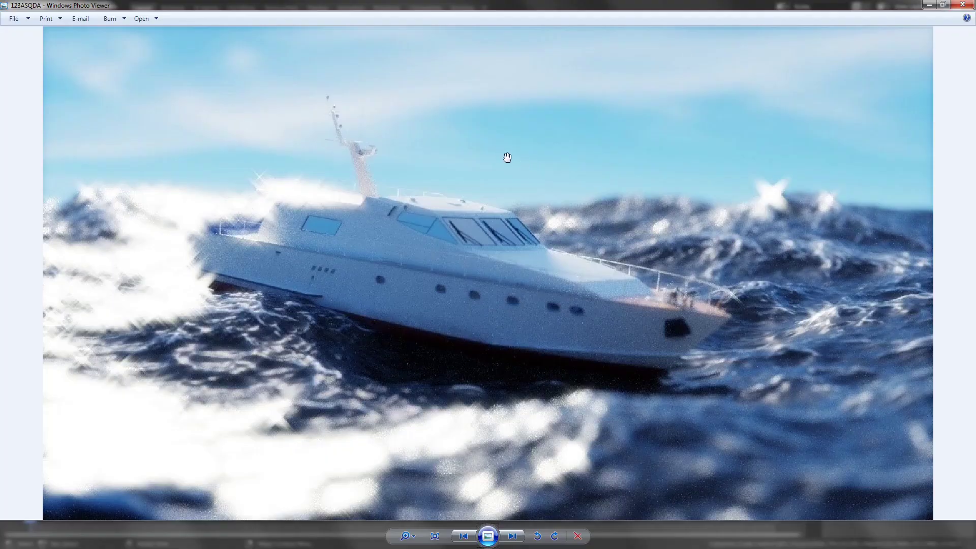
scroll(480, 193, "down", 1)
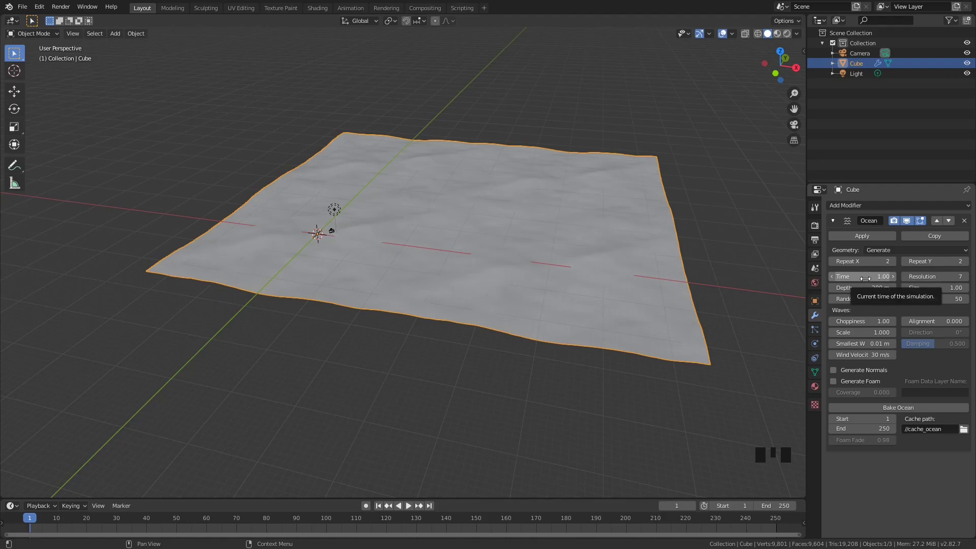
Set the Ocean modifier's Time to 2 and play the animation briefly before returning to the first frame.
left_click(865, 278)
type("2")
key("Return")
key("space")
key("space")
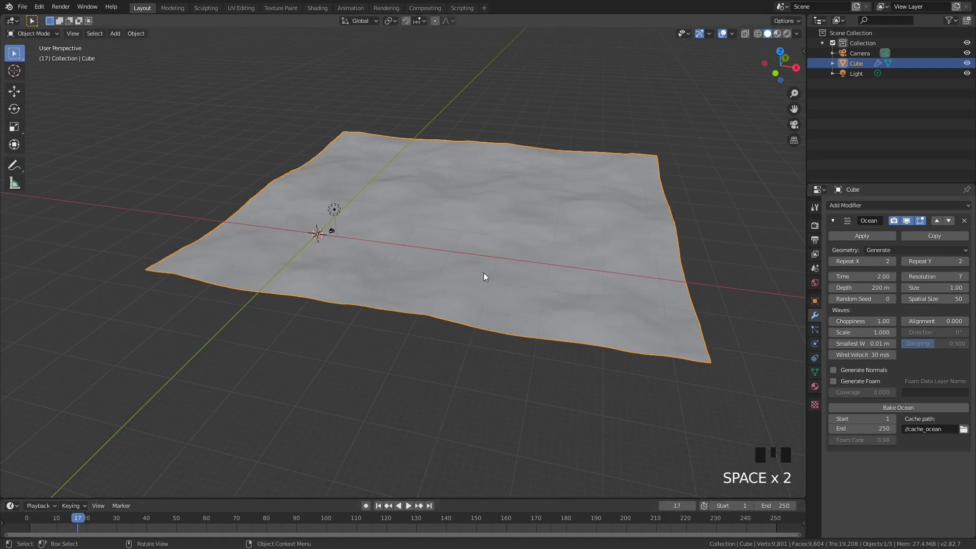
left_click(379, 505)
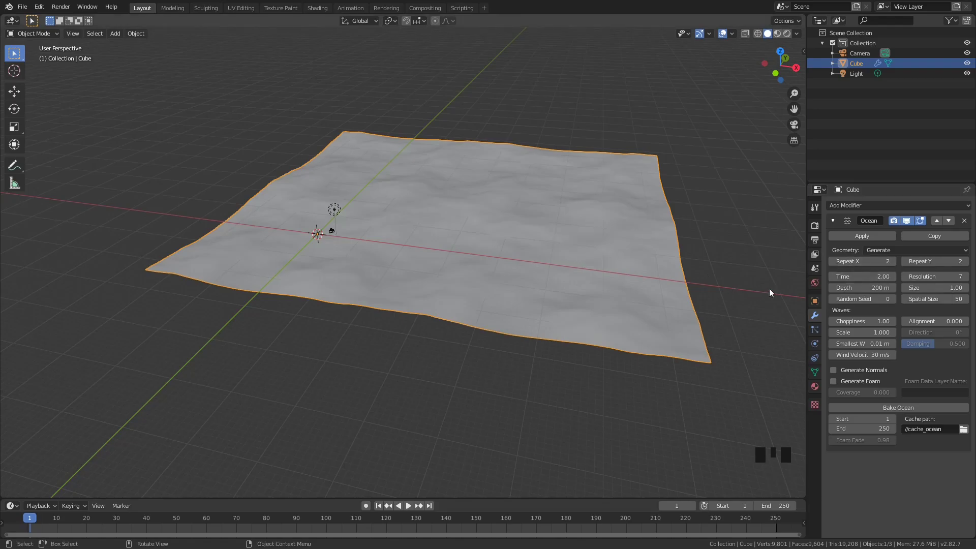
Set the Ocean modifier's Time to 0.5.
left_click(863, 276)
type("0.5")
key("Return")
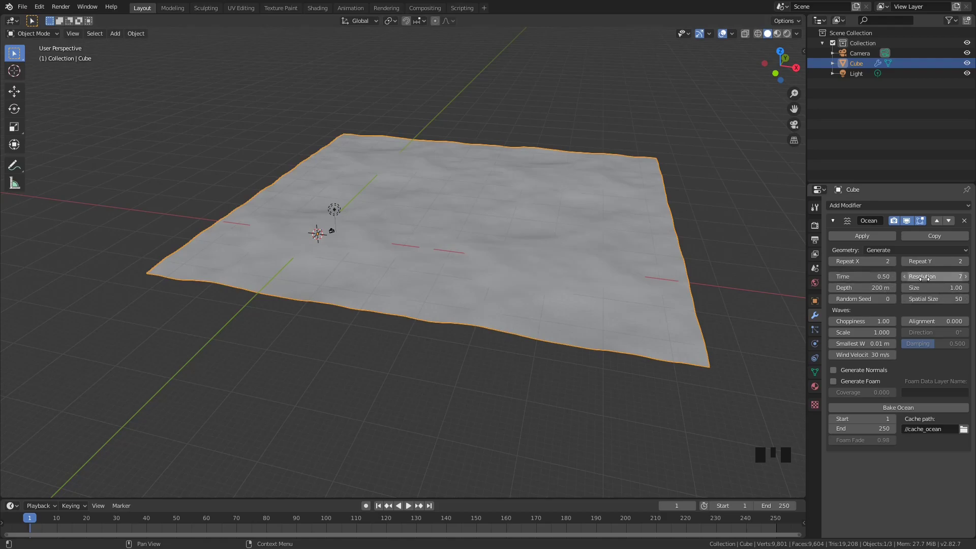
Hide the viewport's tool shelf and inspect the ocean surface's mesh density in Wireframe shading.
middle_click_drag(538, 212, 383, 213, "shift")
key("t")
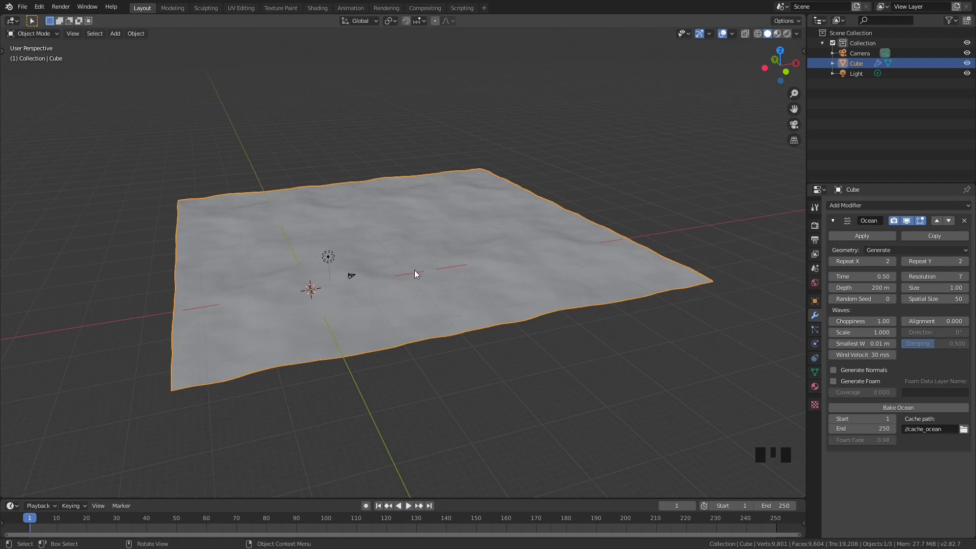
middle_click_drag(579, 254, 599, 315)
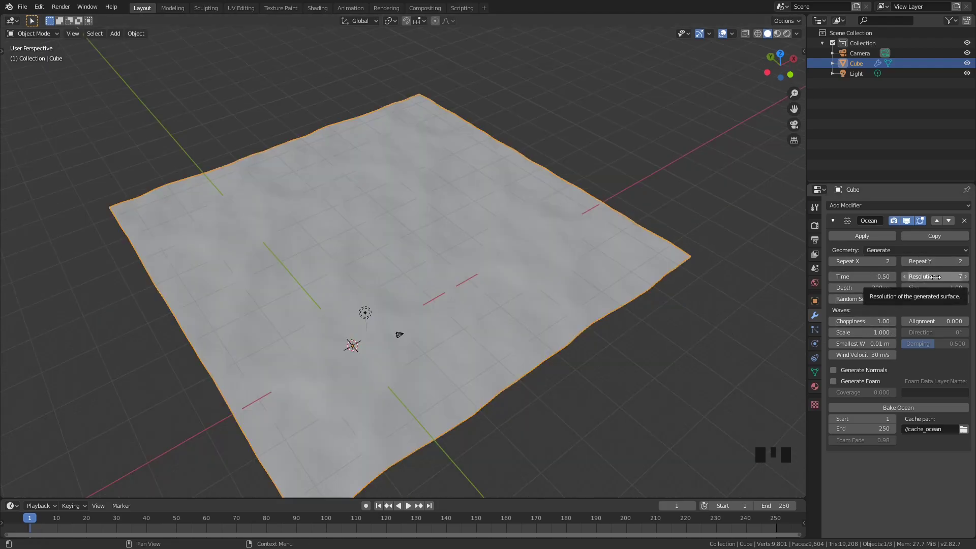
scroll(551, 264, "up", 2)
key("z")
left_click(489, 263)
middle_click_drag(489, 263, 449, 250)
middle_click_drag(550, 152, 566, 233, "shift")
middle_click_drag(382, 359, 327, 378, "shift")
mouse_move(432, 276)
middle_mouse_down("shift")
mouse_move(440, 260)
mouse_move(392, 270)
mouse_move(434, 277)
middle_mouse_up("shift")
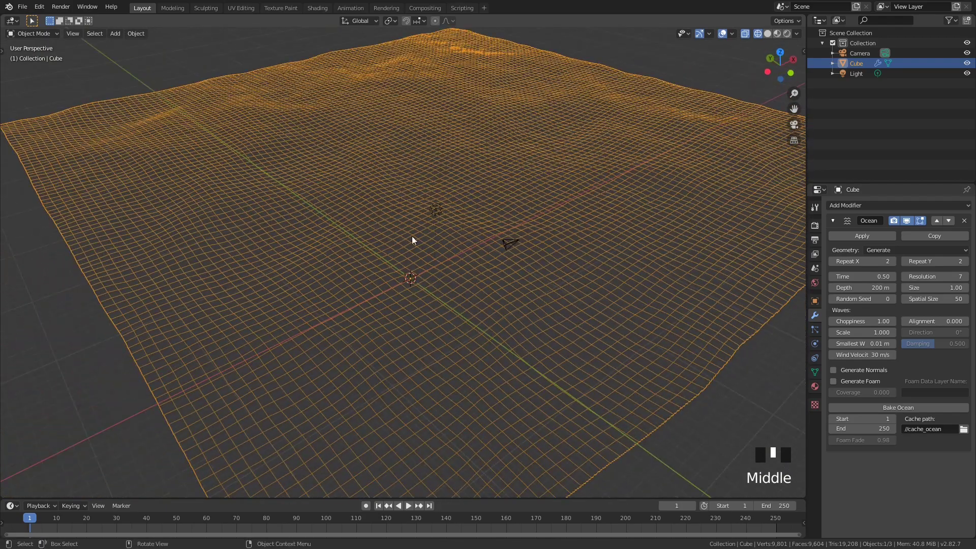
Set the Ocean modifier's Resolution to 15 and examine the density of the wireframe mesh up close and from afar.
left_click(937, 276)
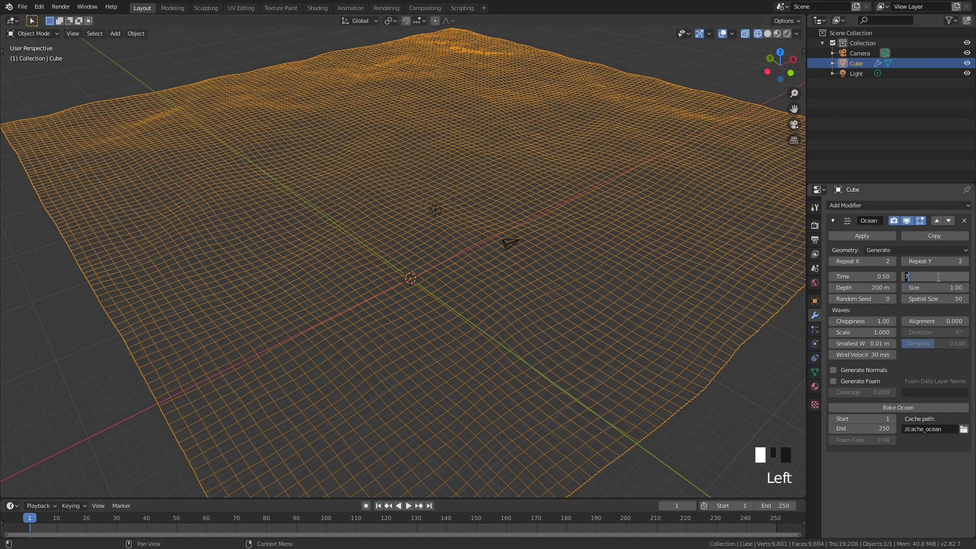
type("15")
key("Return")
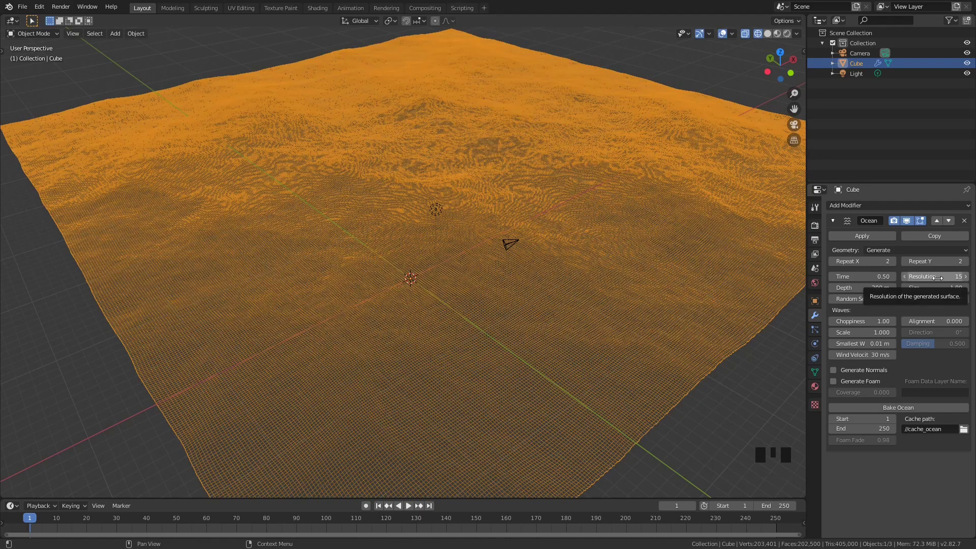
scroll(468, 250, "up", 3)
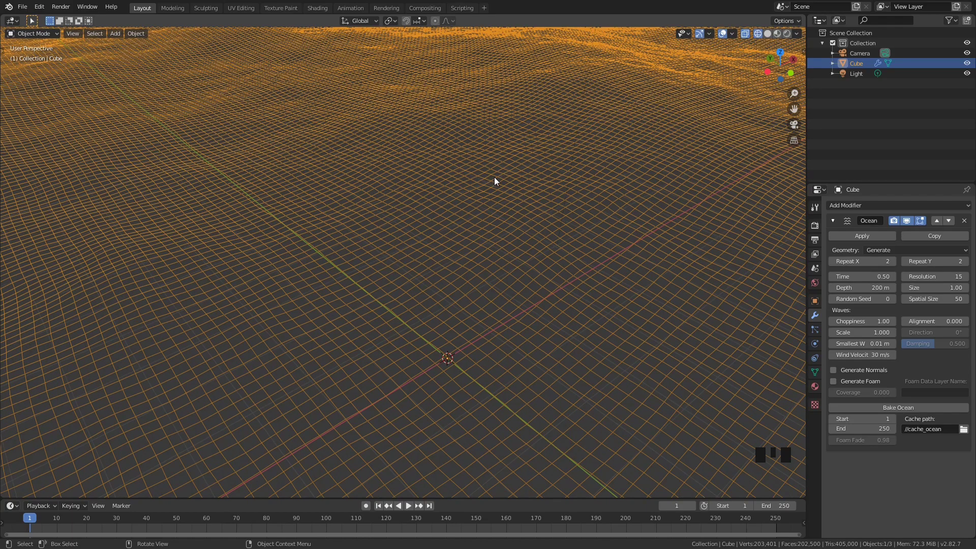
scroll(505, 172, "down", 3)
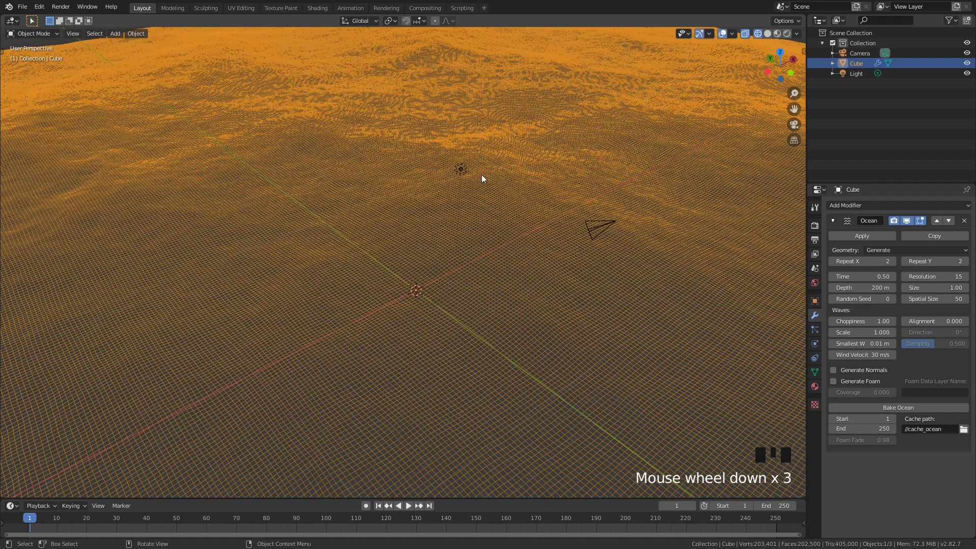
scroll(493, 175, "up", 4)
scroll(528, 187, "down", 4)
middle_click_drag(496, 225, 457, 231)
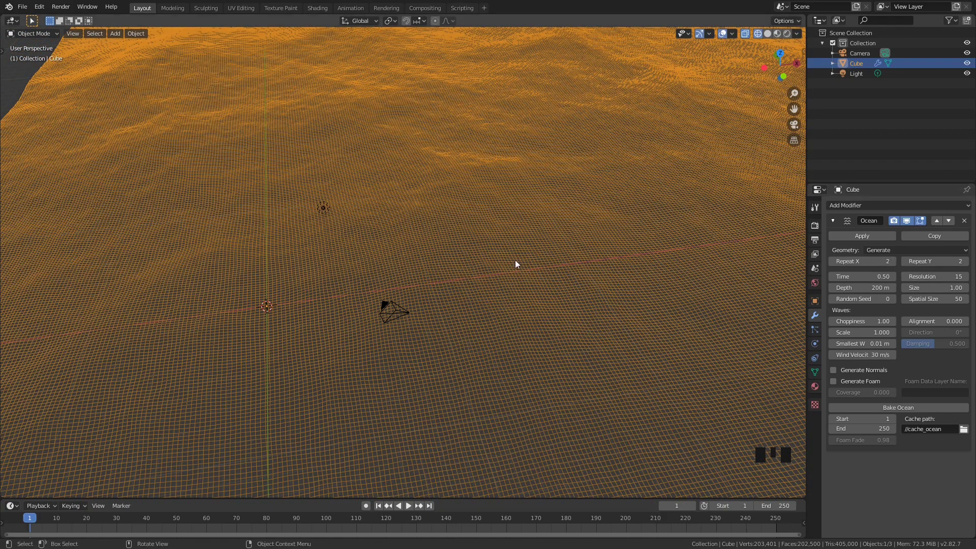
scroll(488, 255, "down", 6)
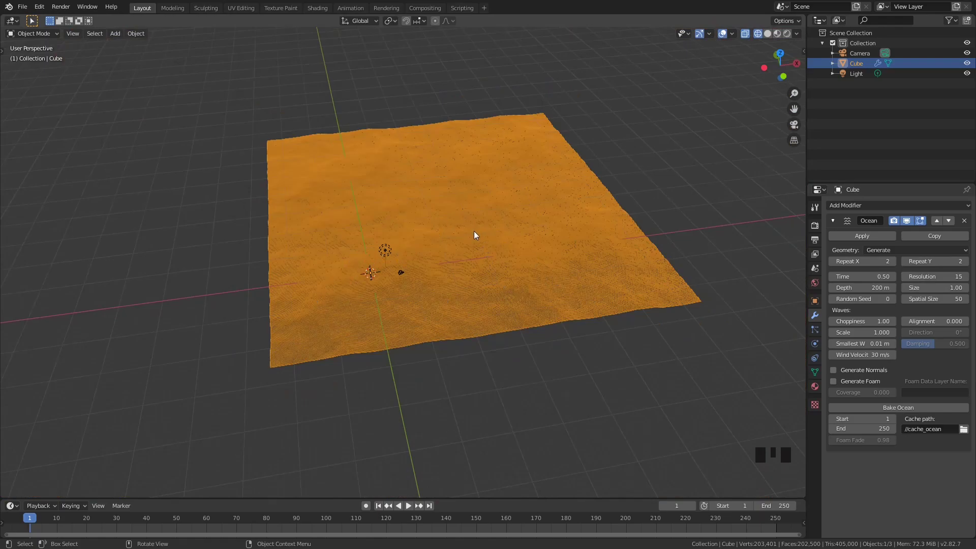
scroll(474, 234, "up", 3)
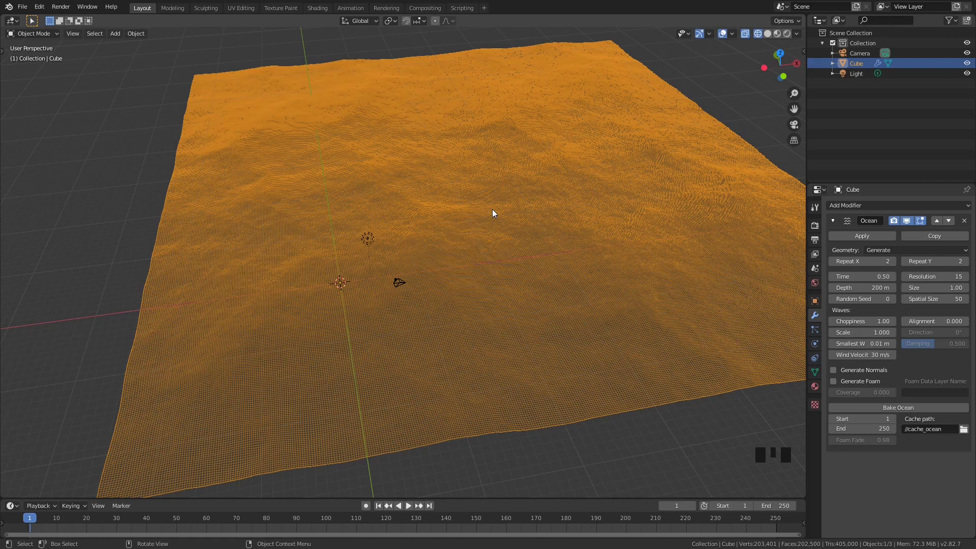
Lower the ocean's Resolution to 7 and raise it back to 15 to compare the two wireframe densities.
left_click(941, 277)
type("7")
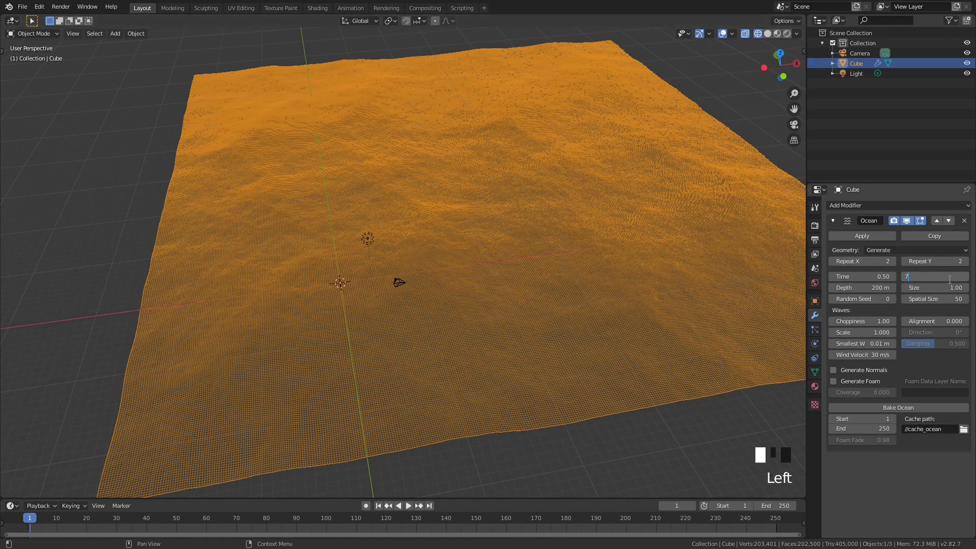
key("Return")
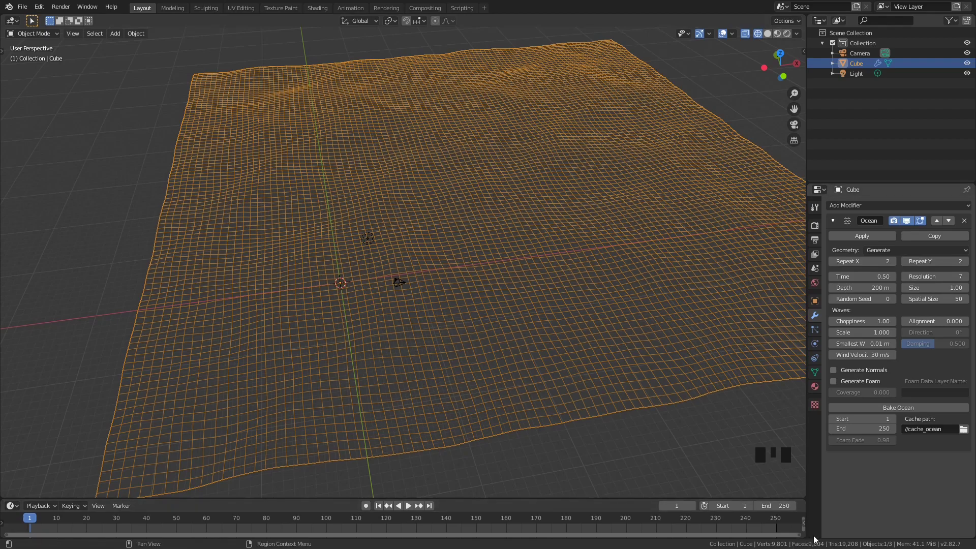
mouse_move(939, 277)
left_mouse_down()
mouse_move(953, 277)
mouse_move(938, 277)
left_mouse_up()
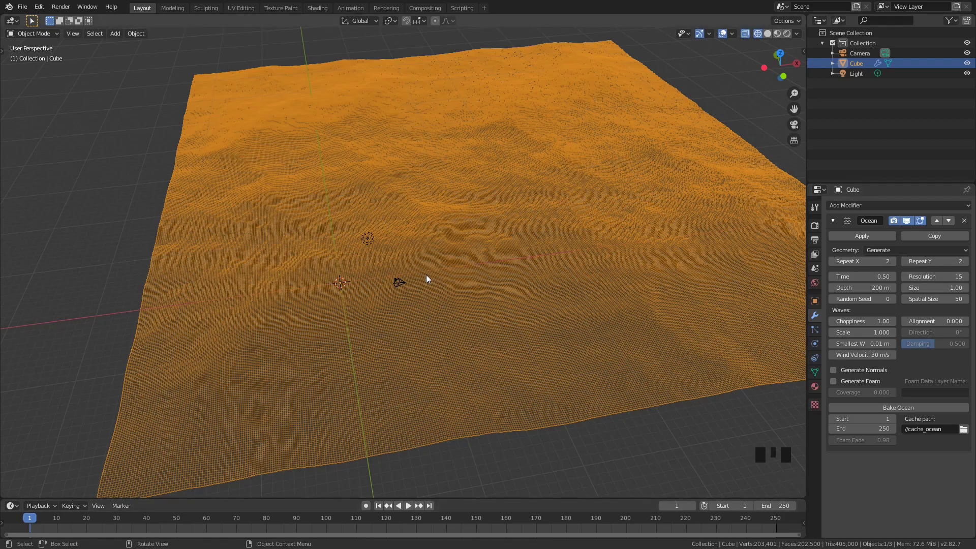
middle_click_drag(399, 281, 468, 271)
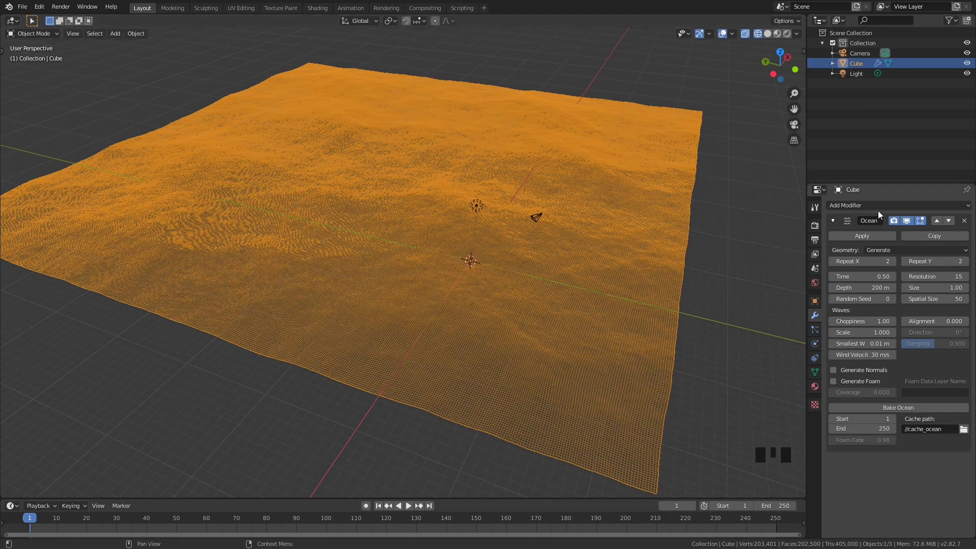
middle_click_drag(631, 291, 662, 295)
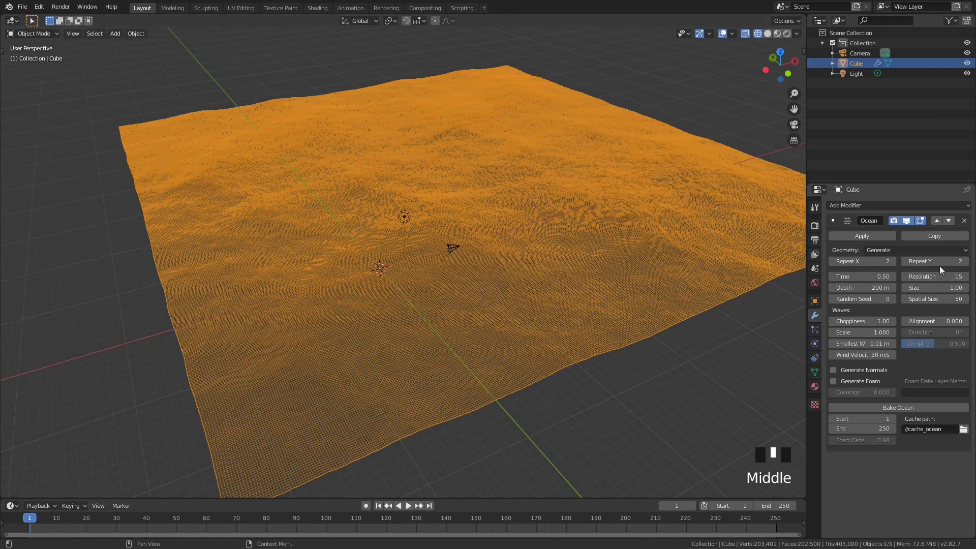
Set the ocean's Resolution to 7 and switch the viewport to Solid shading to inspect the waves from several angles.
left_click(934, 277)
type("7")
key("Return")
key("z")
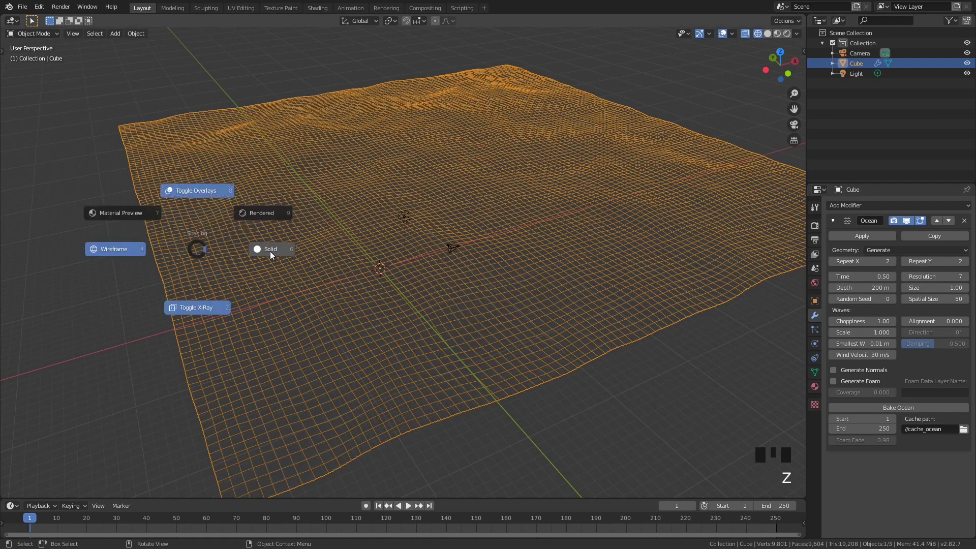
left_click(268, 251)
middle_click_drag(289, 215, 369, 246)
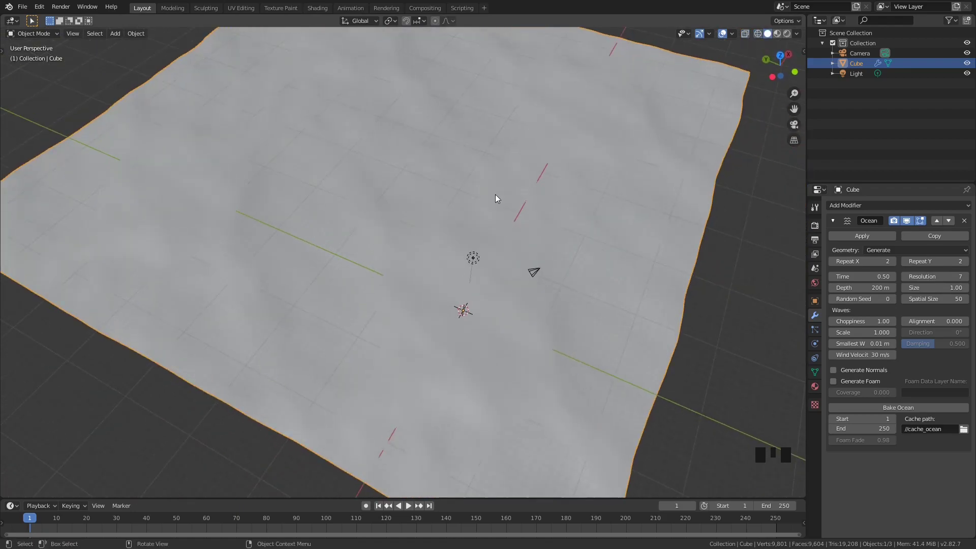
scroll(479, 182, "down", 2)
middle_click_drag(479, 182, 479, 171)
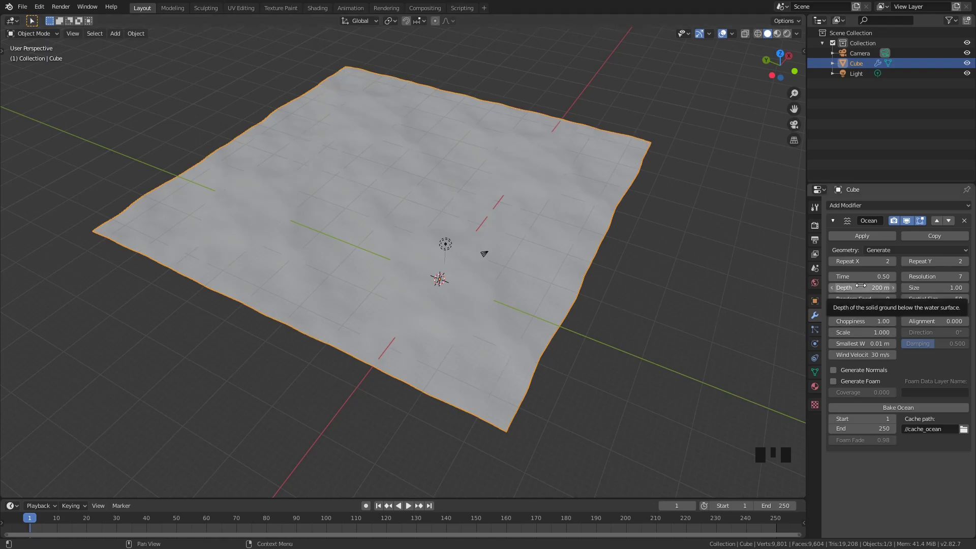
middle_click_drag(471, 300, 306, 215)
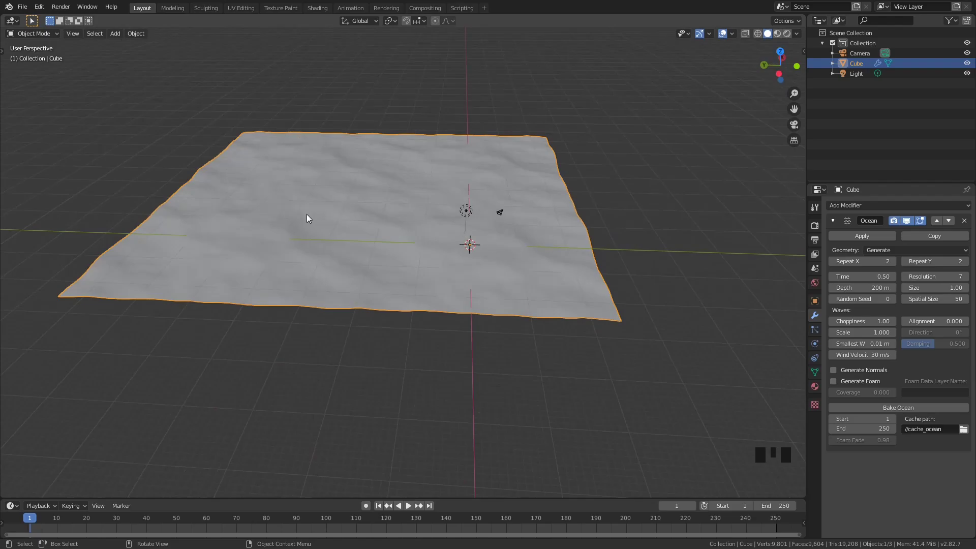
middle_click_drag(364, 228, 369, 200)
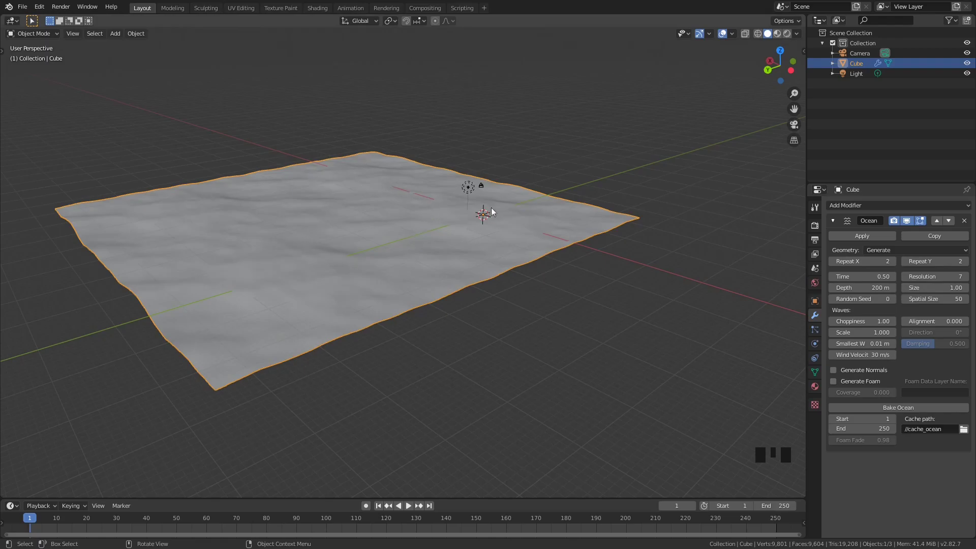
Try a Size of 1.89 on the Ocean modifier, inspect the enlarged surface, and set the Size back to 1.
left_click_drag(925, 288, 962, 288, "shift")
scroll(417, 217, "down", 5)
middle_click_drag(417, 217, 391, 233)
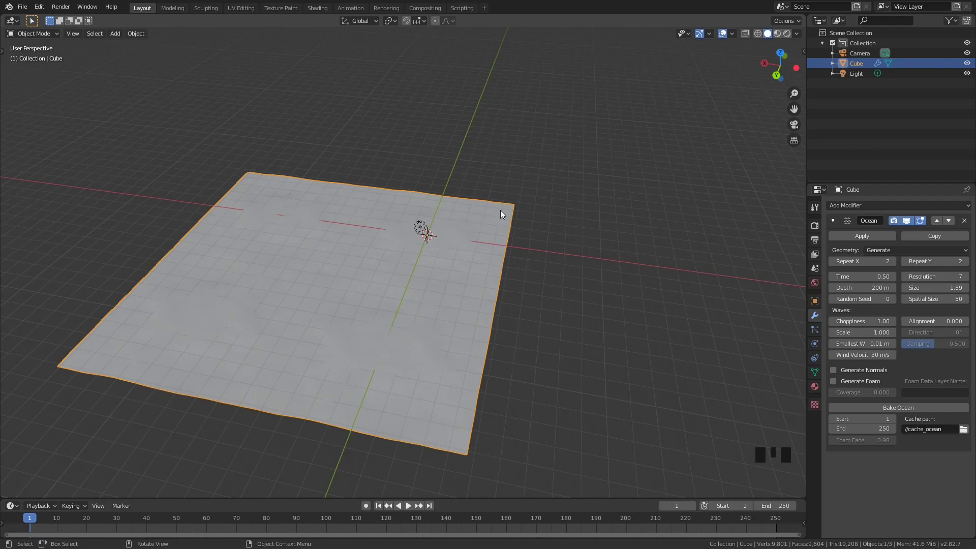
left_click(919, 287)
type("1")
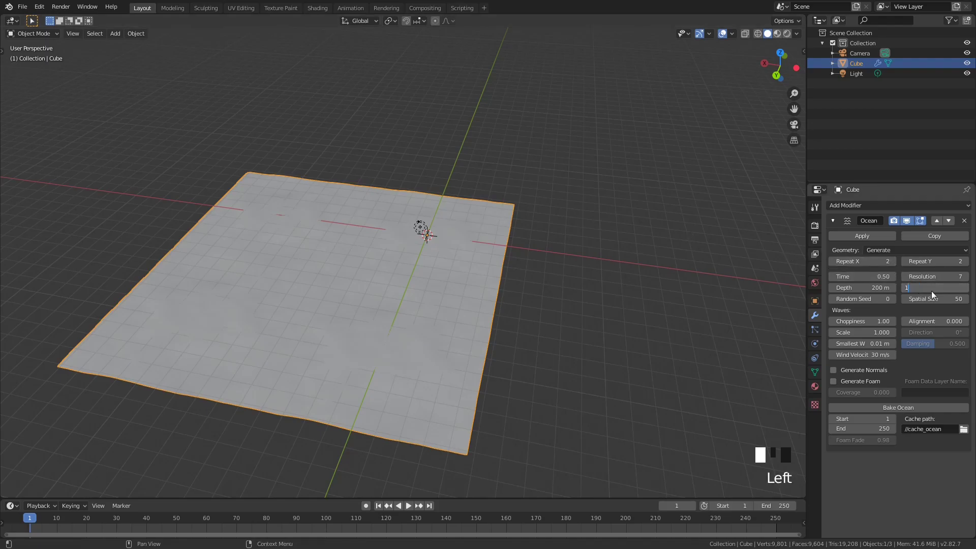
key("Return")
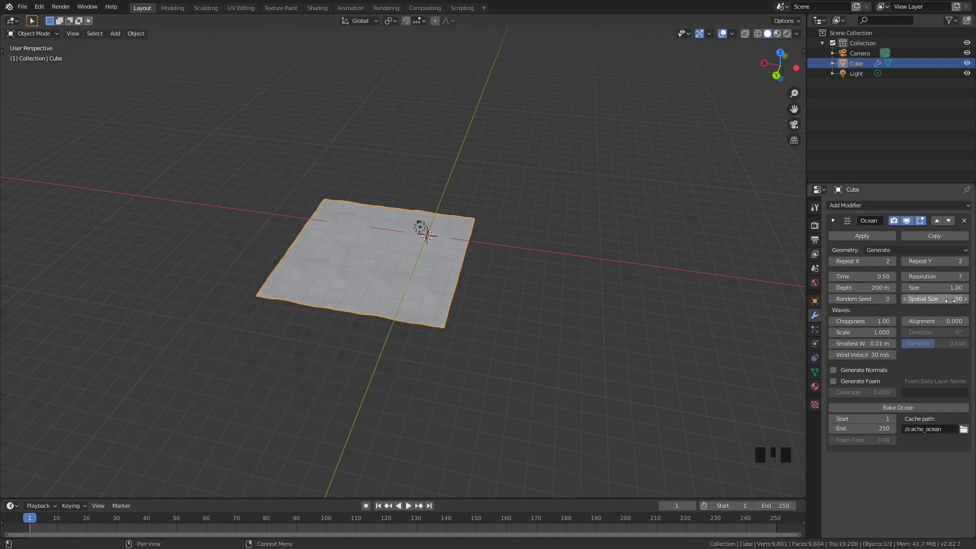
scroll(370, 214, "up", 4)
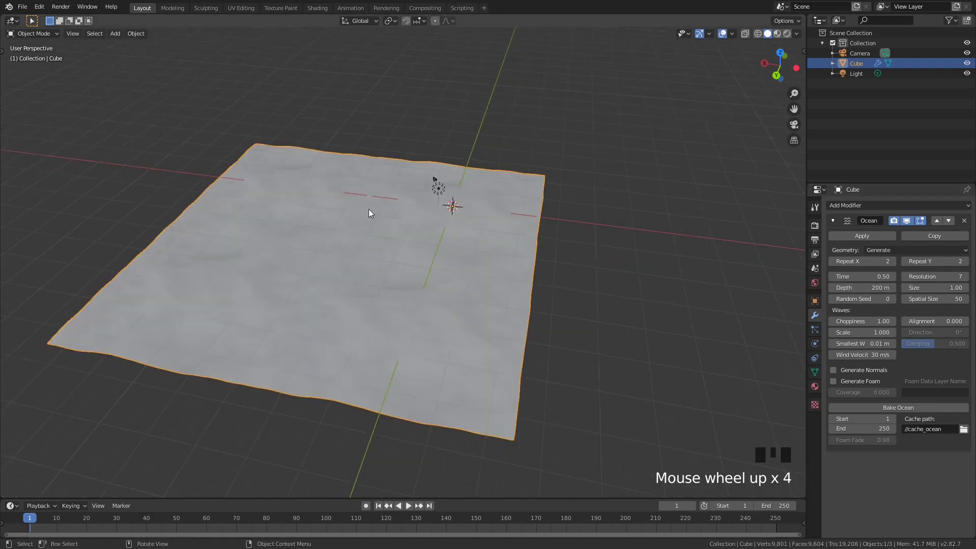
middle_click_drag(370, 213, 417, 202)
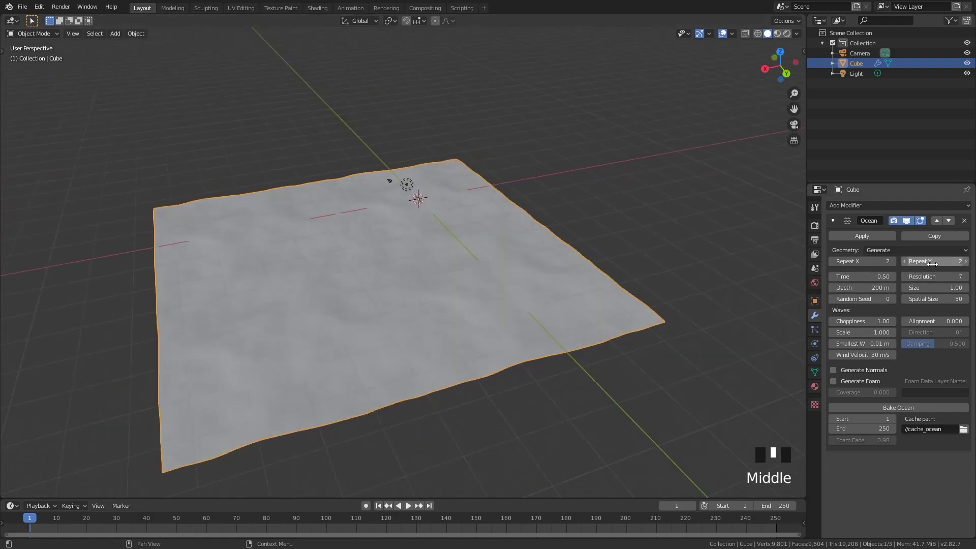
Raise the Ocean modifier's Resolution to 15 and inspect the finer wave detail in Solid shading.
left_click_drag(935, 276, 939, 276)
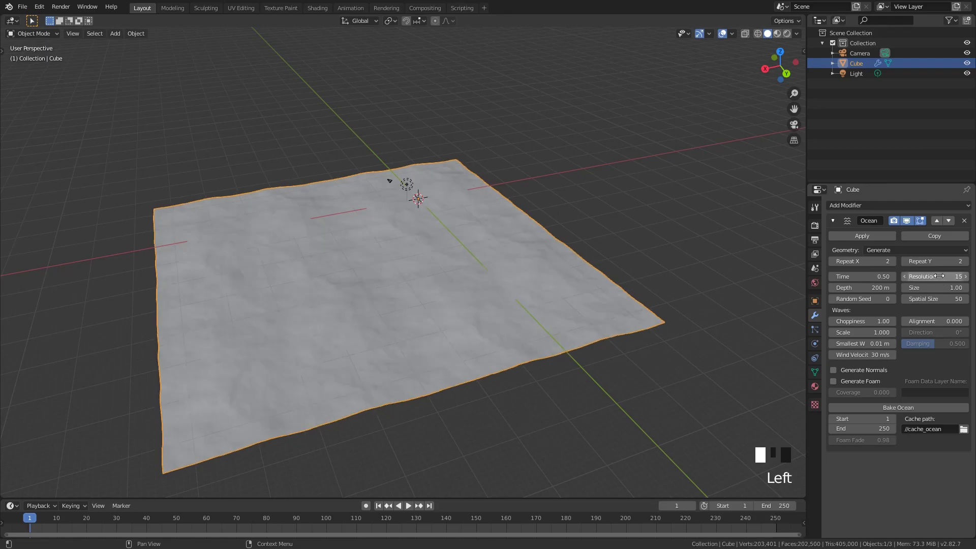
scroll(507, 306, "up", 4)
middle_click_drag(507, 306, 539, 239)
scroll(496, 246, "down", 4)
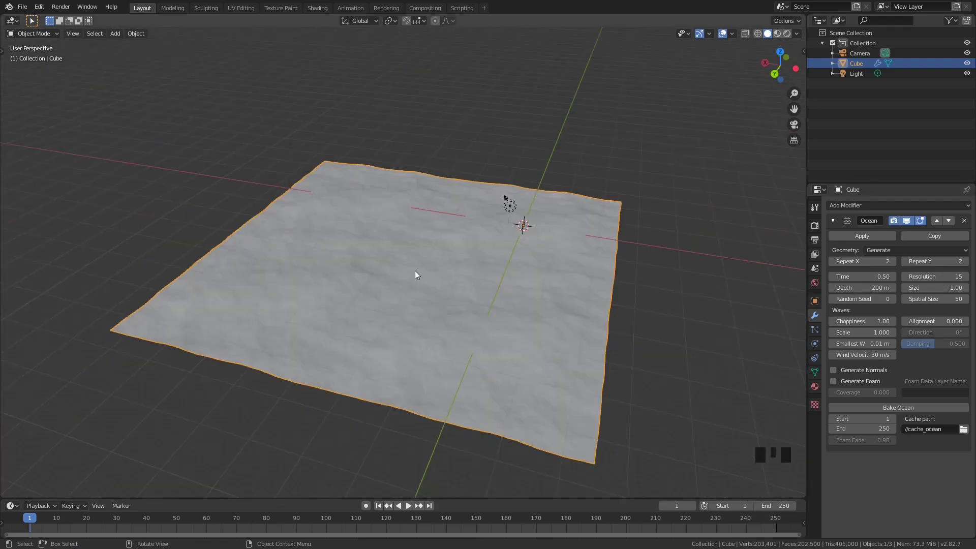
scroll(393, 181, "up", 1)
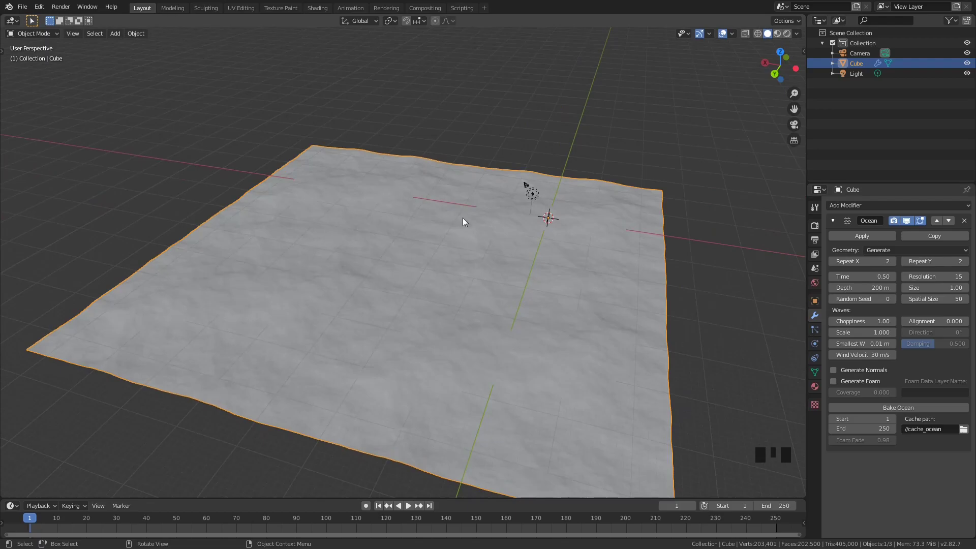
middle_click_drag(598, 290, 628, 237, "shift")
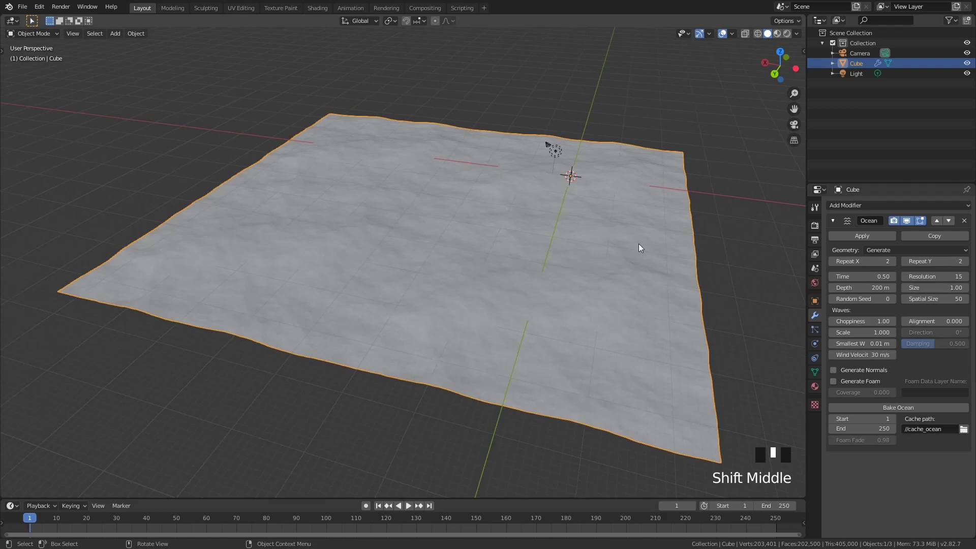
Try Random Seed values 1 through 4 on the ocean, comparing the wave patterns, and reset the seed to 0.
left_click(894, 300)
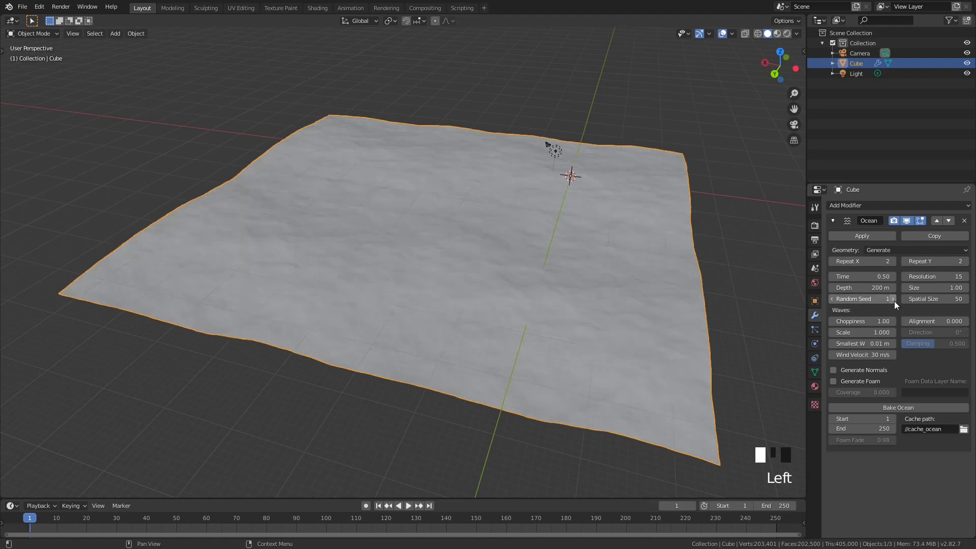
middle_click_drag(246, 256, 292, 196)
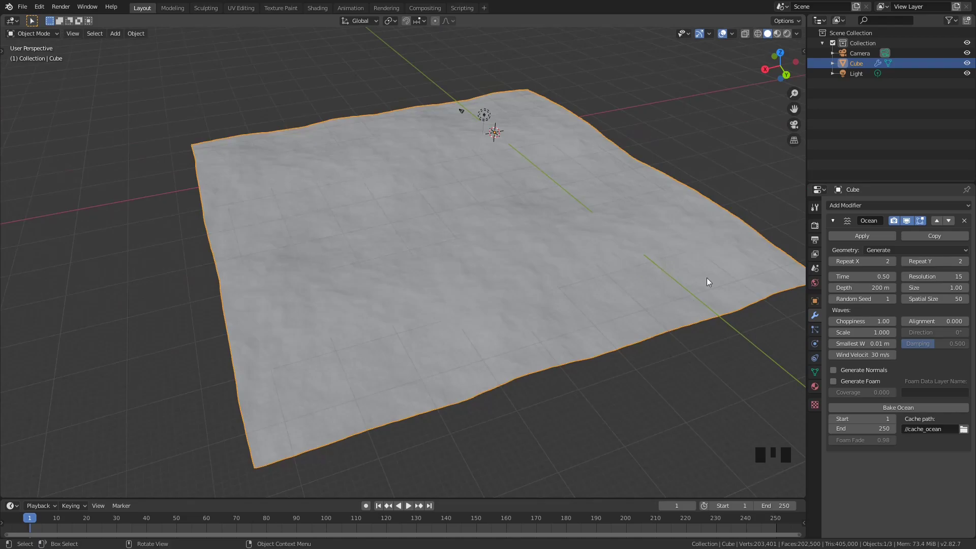
left_click(893, 299)
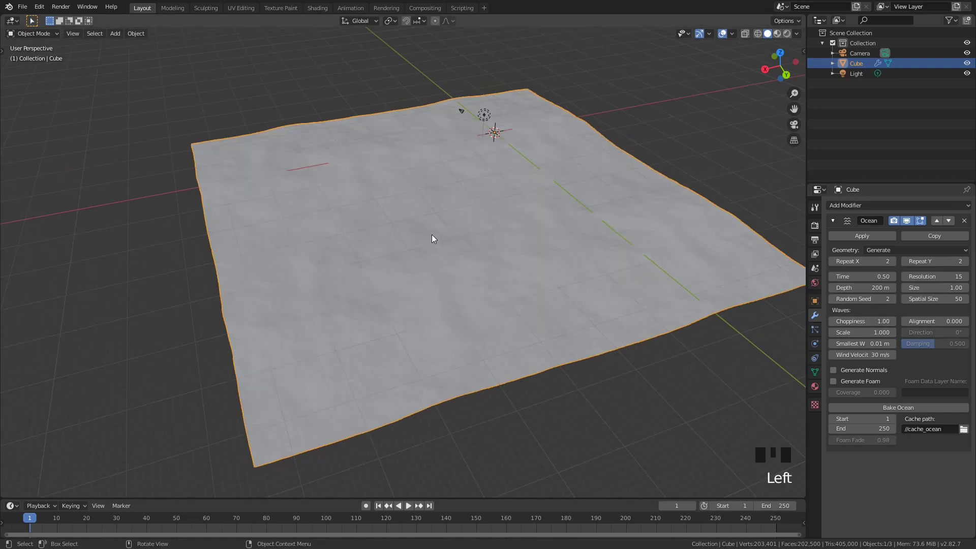
middle_click_drag(432, 238, 456, 235)
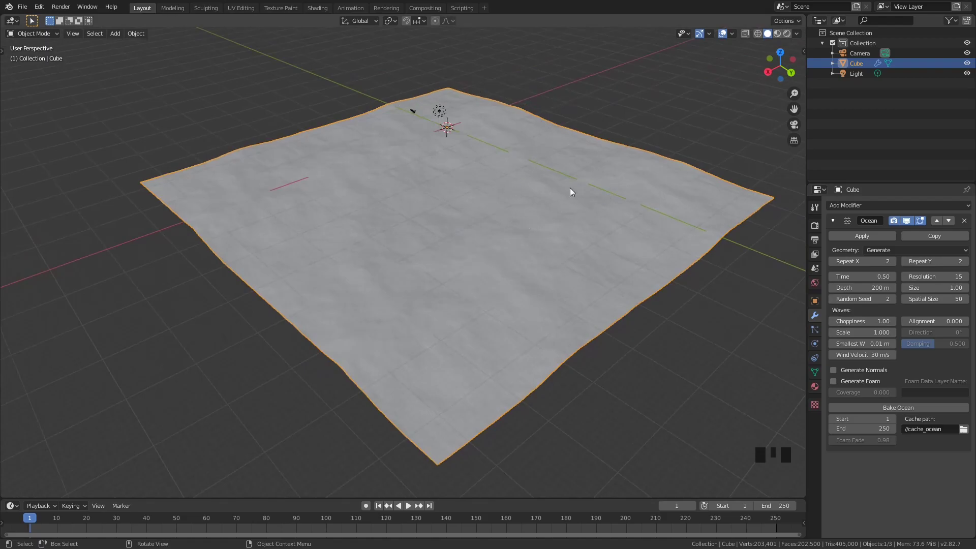
left_click(893, 299)
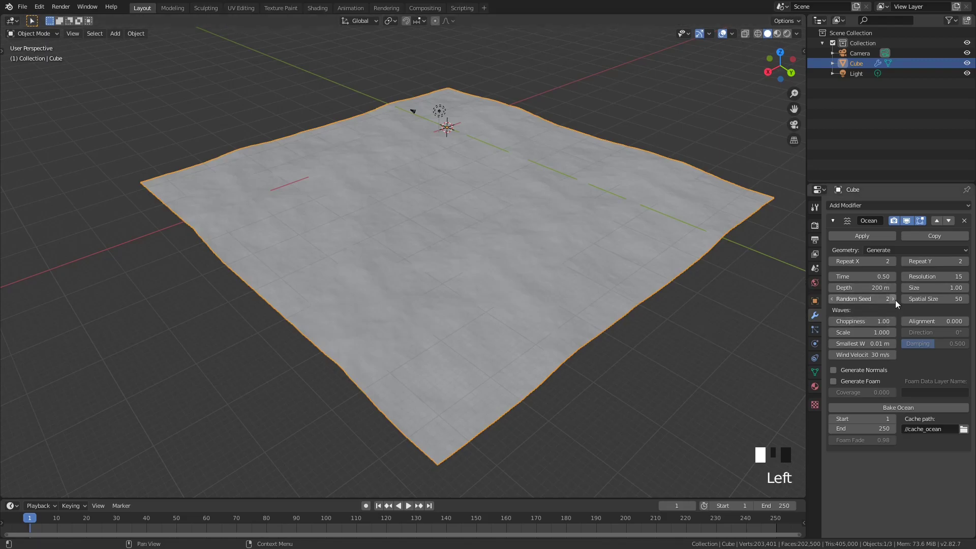
left_click(893, 299)
middle_click_drag(427, 262, 472, 233)
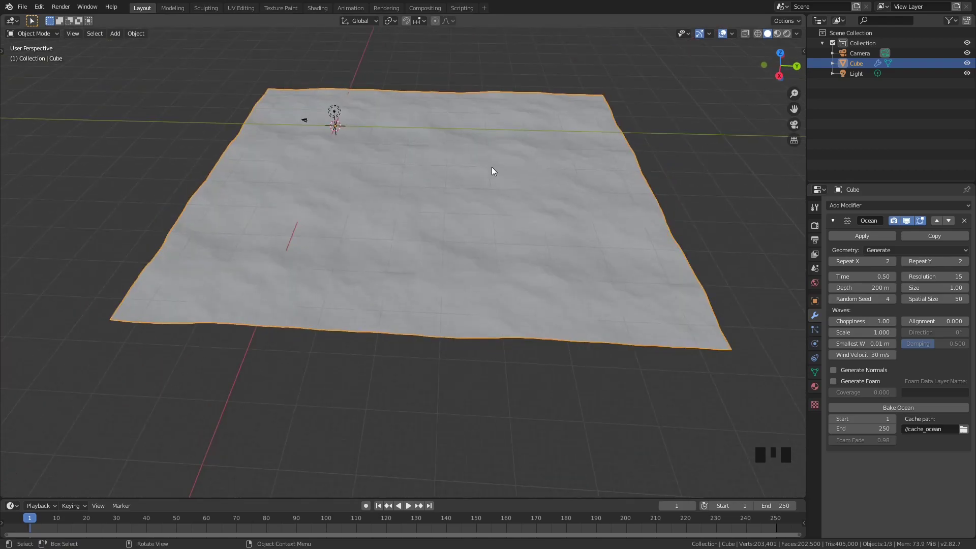
left_click(864, 298)
type("0")
key("Return")
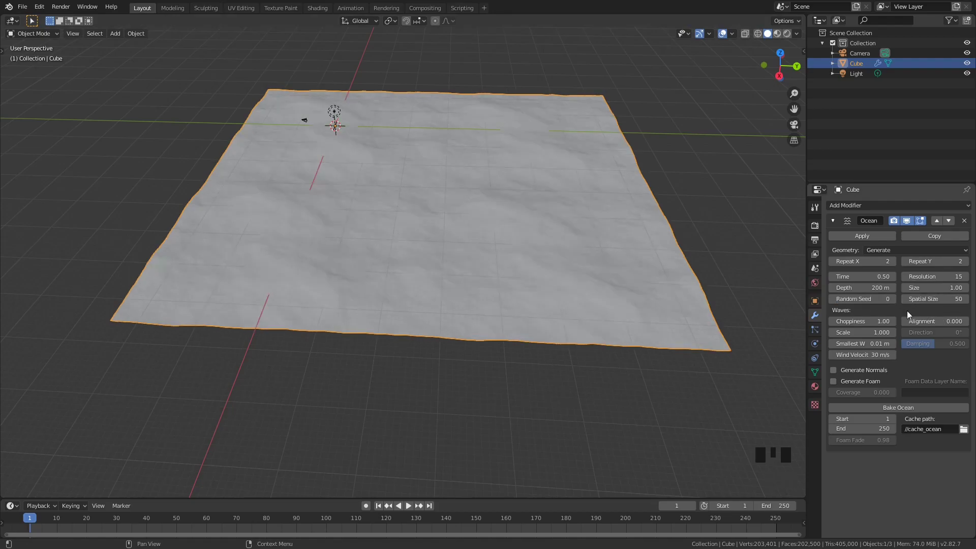
Try a Spatial Size of 107 on the Ocean modifier and undo the change.
left_click_drag(928, 299, 966, 300, "shift")
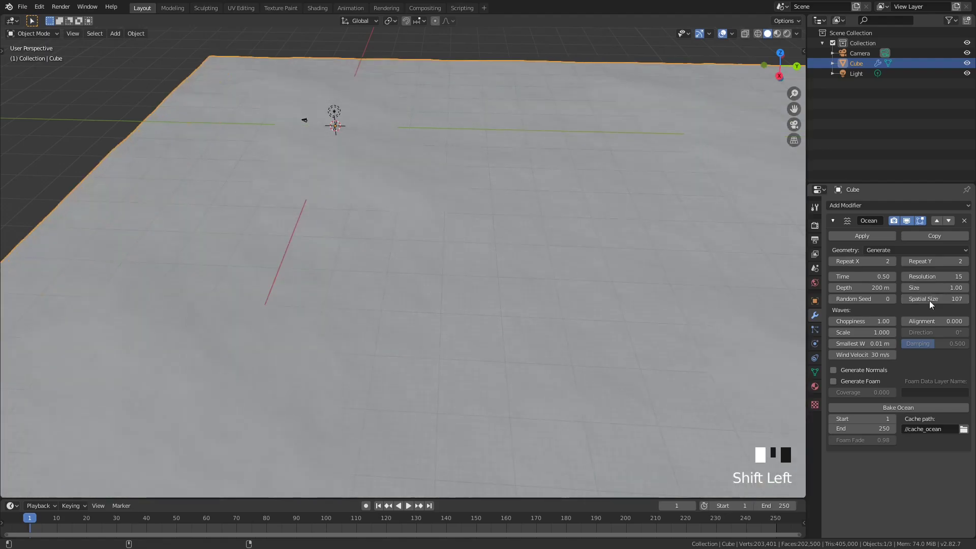
key("ctrl+z")
key("ctrl+z")
key("ctrl+z")
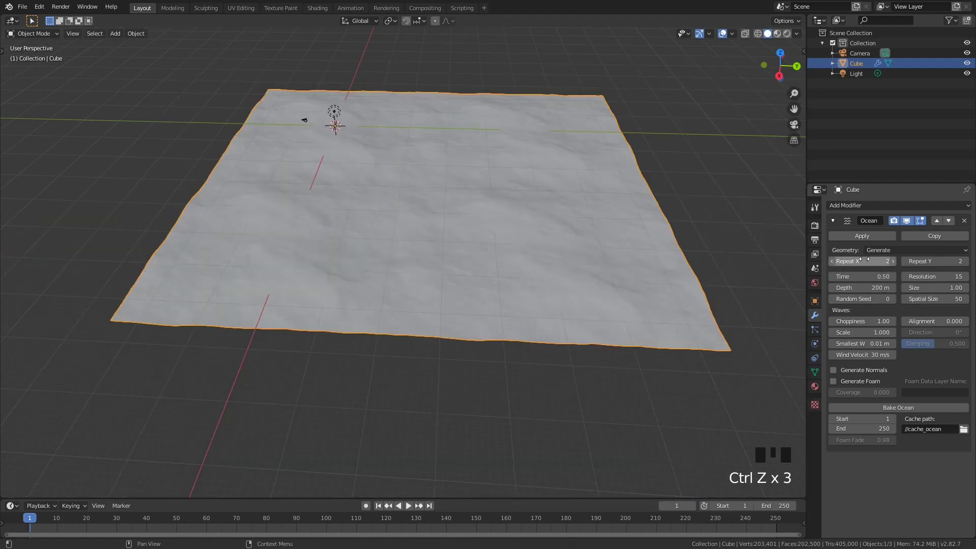
Set the Ocean modifier's Repeat X and Repeat Y to 1 and frame the single ocean tile.
left_click(831, 260)
left_click(832, 260)
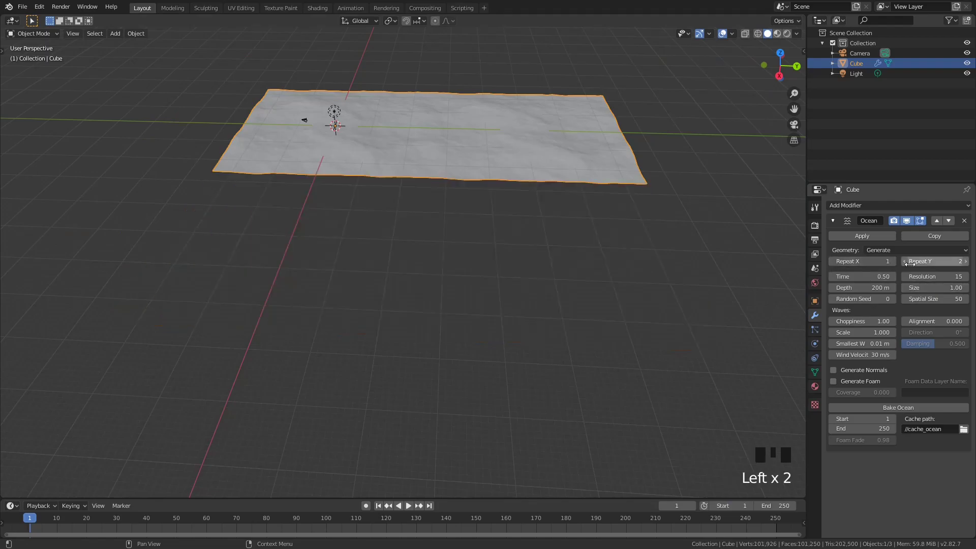
left_click(904, 261)
middle_click_drag(545, 187, 581, 238, "shift")
key("grave")
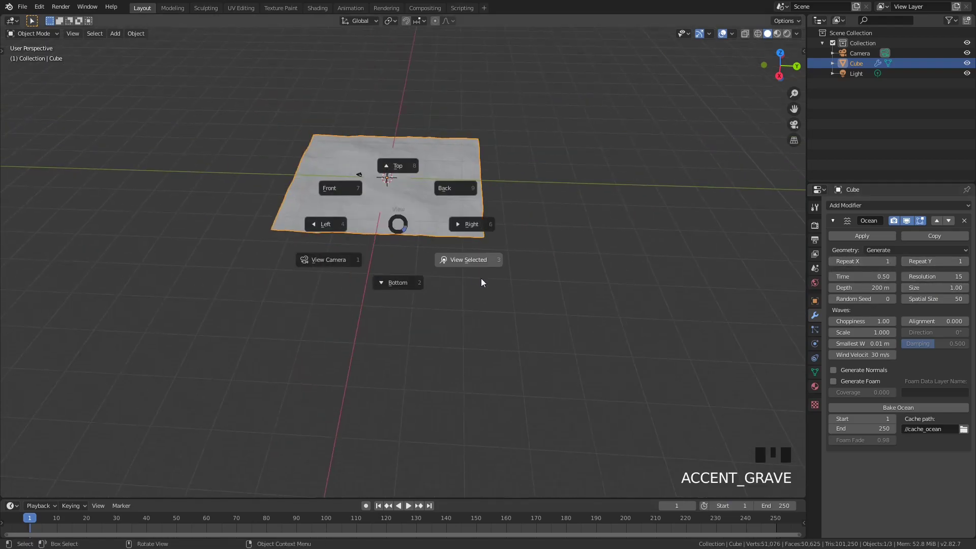
middle_click_drag(425, 234, 507, 226)
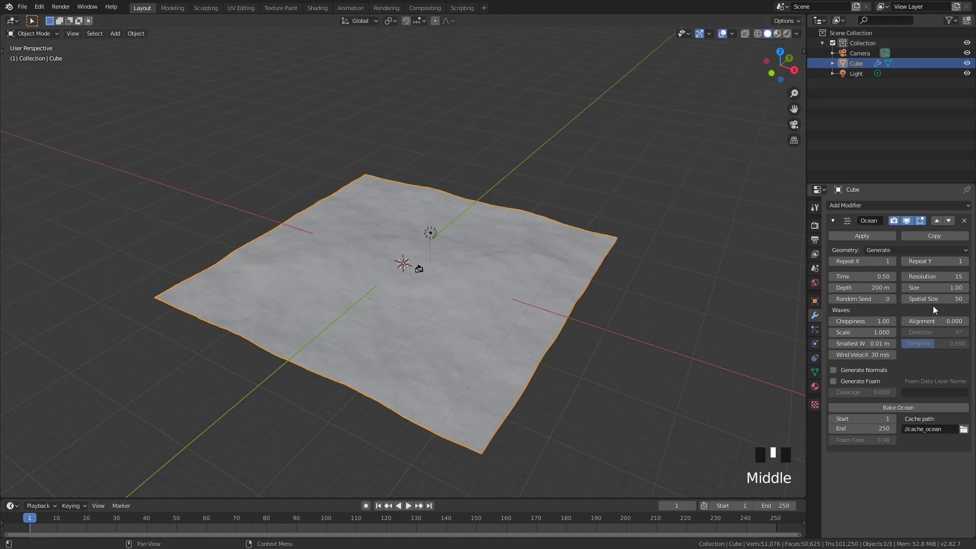
Raise the Ocean modifier's Spatial Size step by step to 64 and view the enlarged surface.
left_click(965, 299)
left_click(965, 299)
left_click(965, 299)
left_click(965, 299)
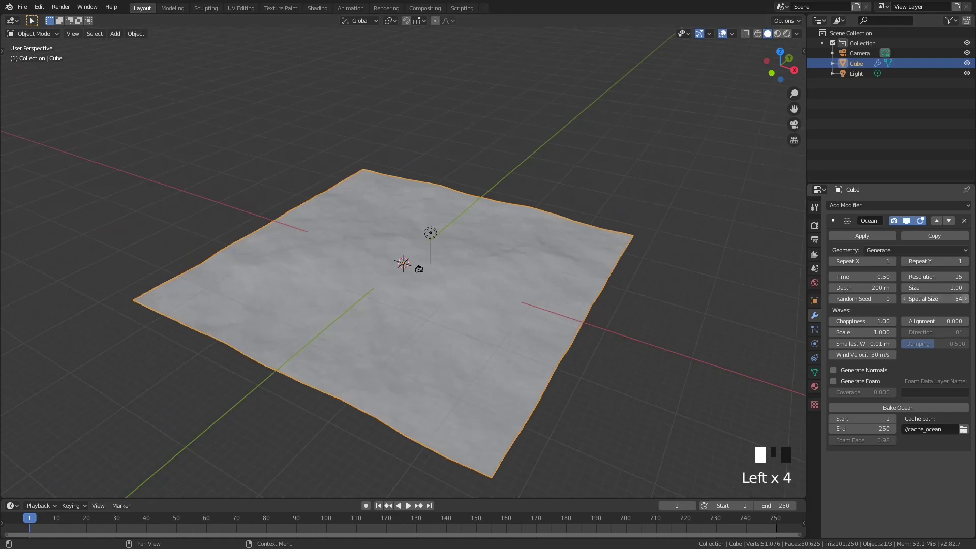
left_click(965, 299)
left_click(965, 299)
left_click(965, 298)
left_click(965, 299)
left_click(965, 299)
left_click(965, 299)
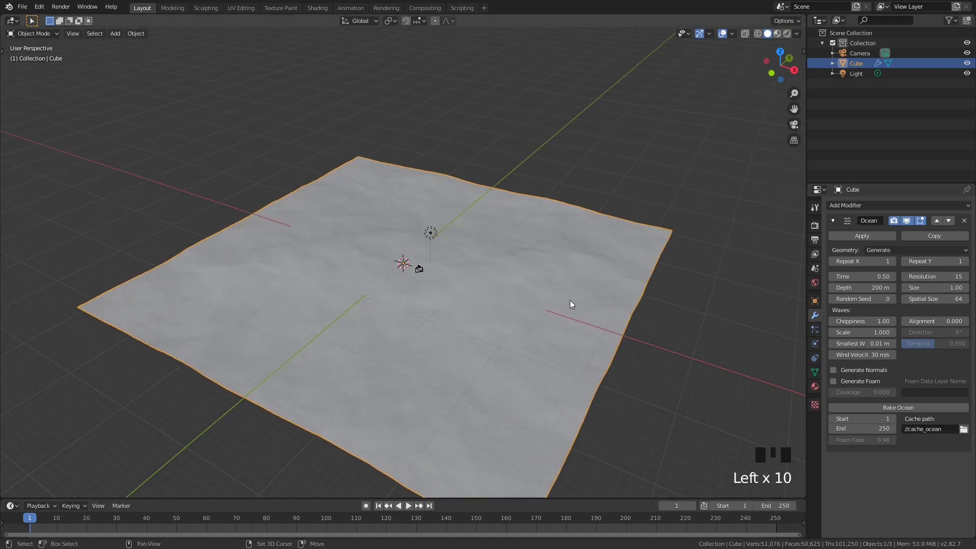
middle_click_drag(571, 304, 572, 237, "shift")
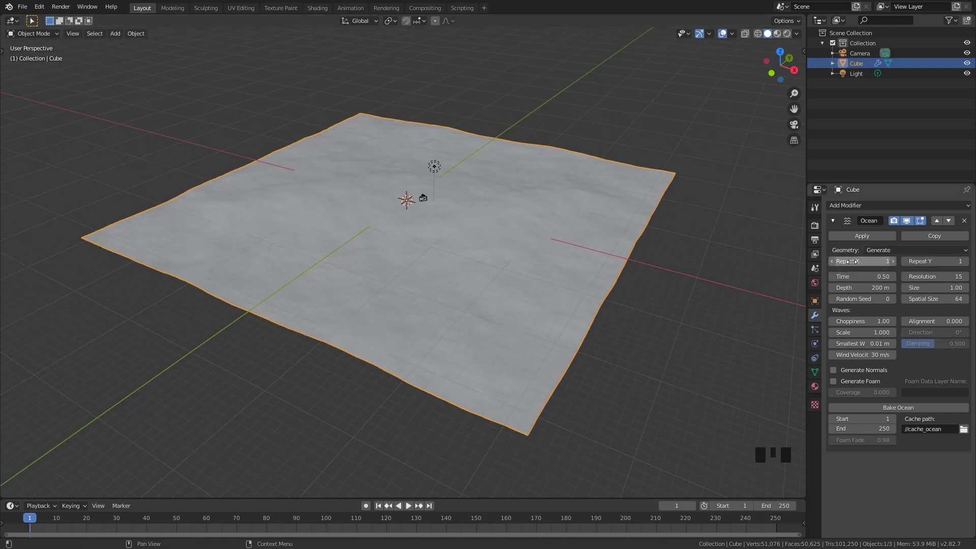
scroll(629, 222, "down", 4)
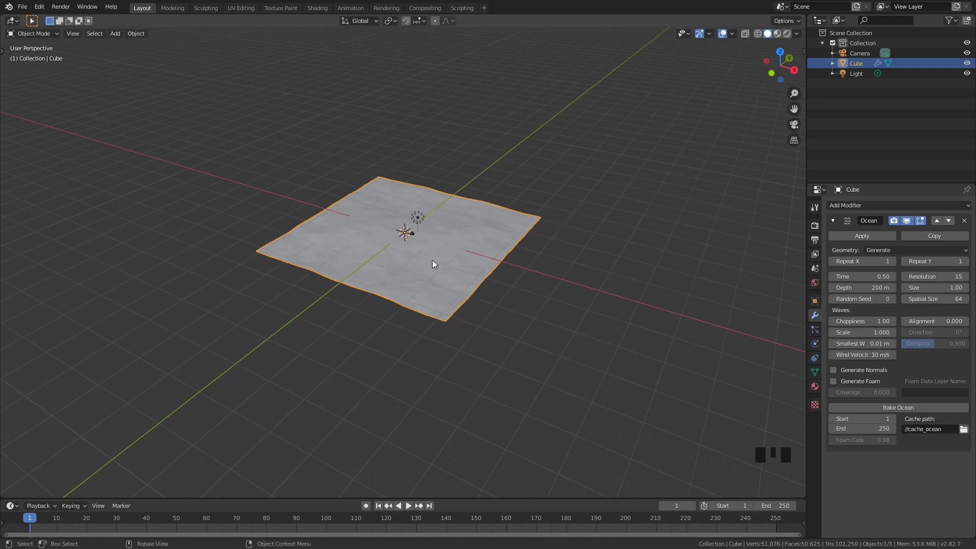
Try another Spatial Size value and undo all recent Spatial Size changes.
left_click(941, 299)
left_click(581, 322)
key("ctrl+z")
key("ctrl+z")
key("ctrl+z")
key("ctrl+z")
key("ctrl+z")
key("ctrl+z")
key("ctrl+z")
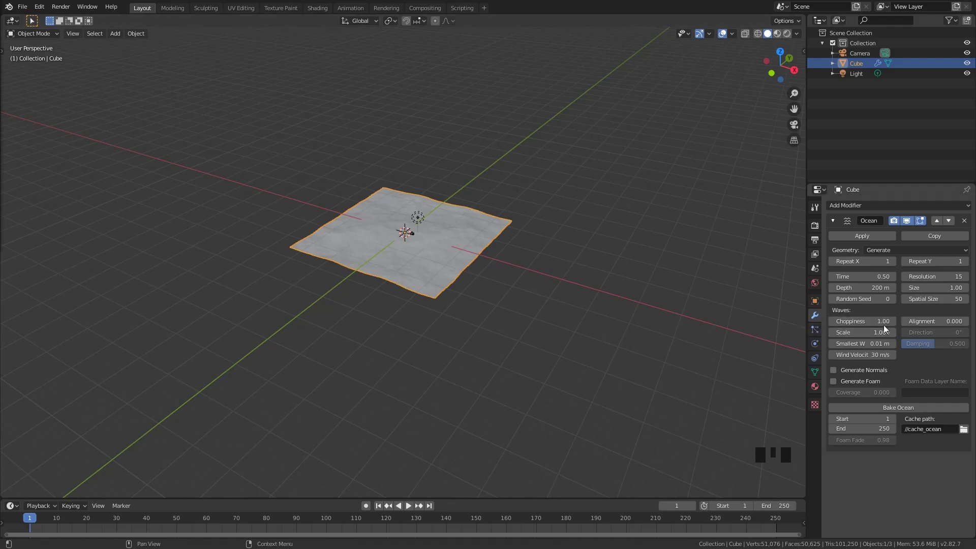
Try a Choppiness of 4 on the ocean and inspect the sharp wave crests up close from several angles.
key("Left")
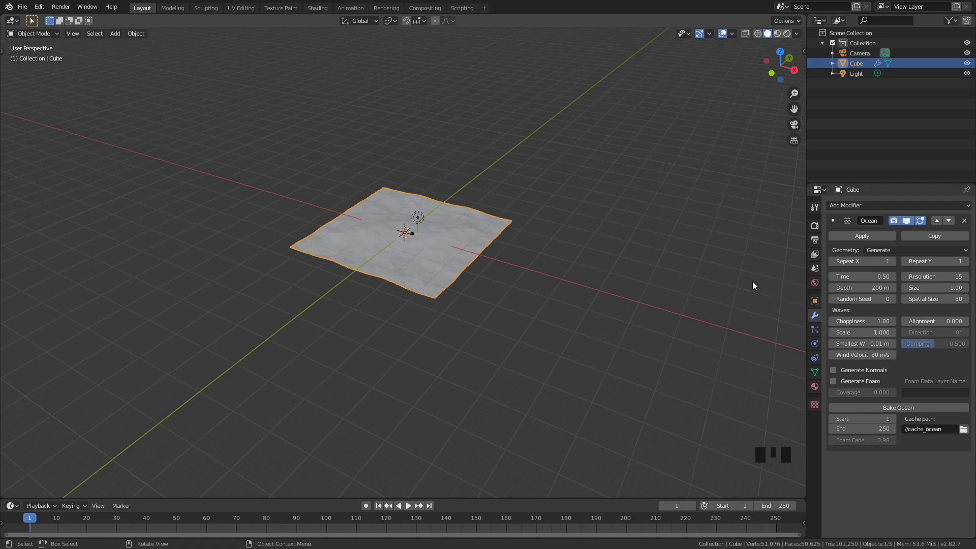
scroll(489, 255, "up", 6)
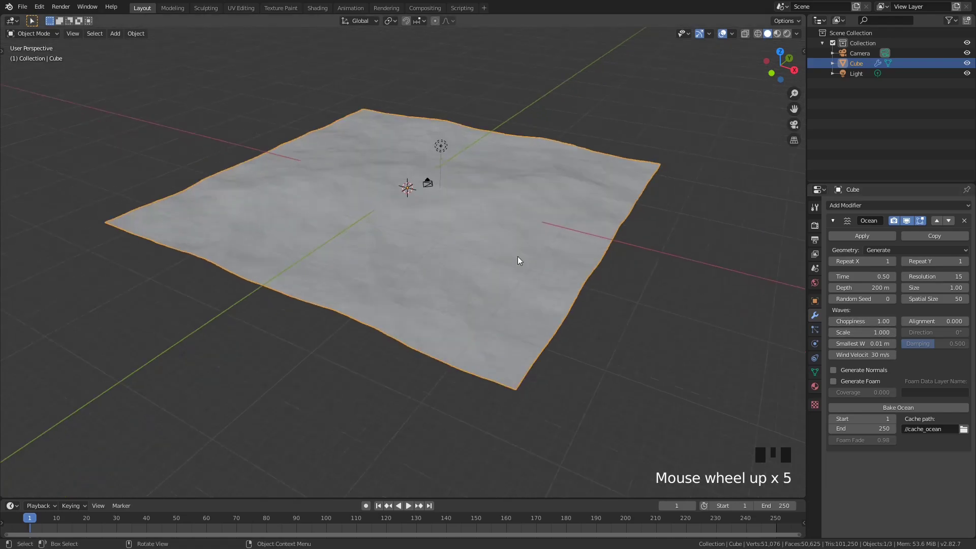
left_click_drag(863, 321, 885, 321, "shift")
middle_click_drag(472, 144, 442, 225)
scroll(625, 218, "up", 5)
scroll(628, 190, "down", 3)
middle_click_drag(629, 190, 517, 231, "shift")
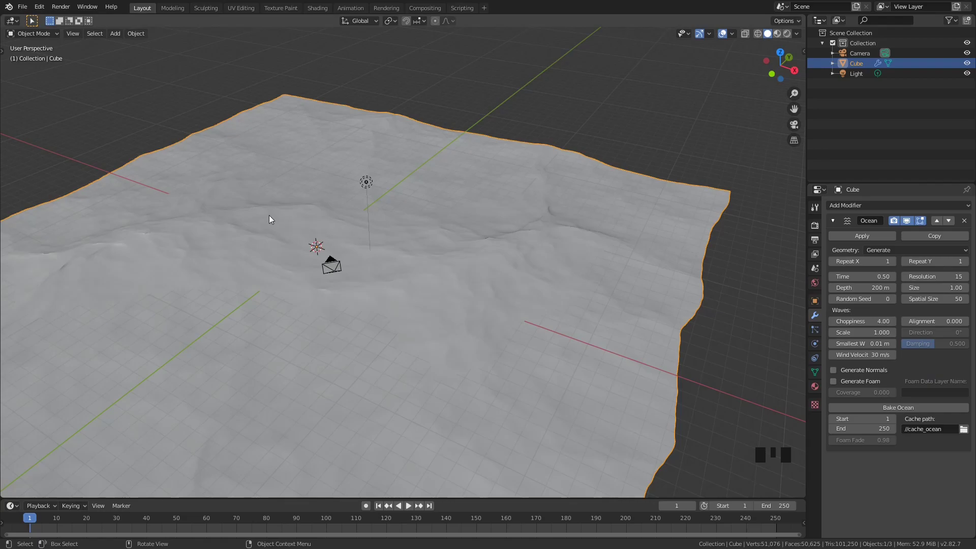
middle_click_drag(553, 230, 500, 232)
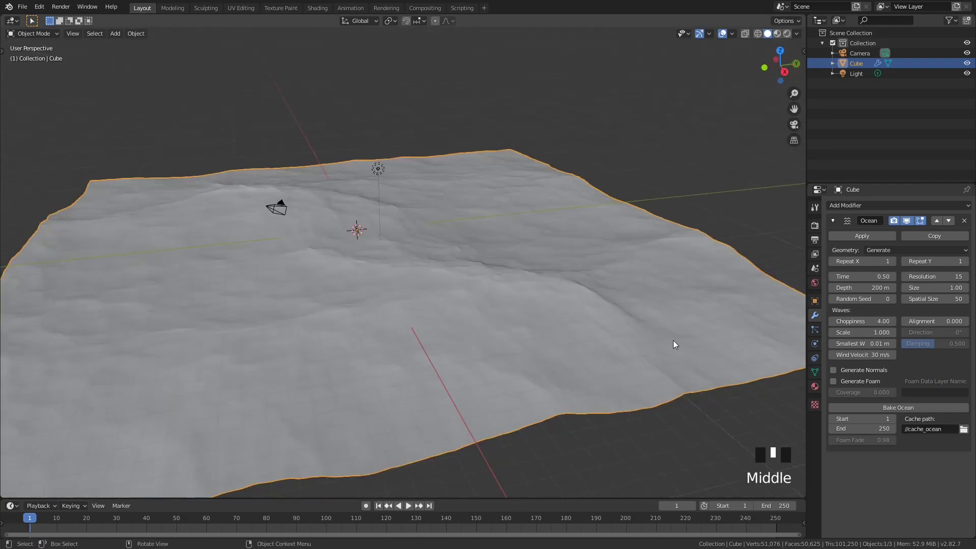
middle_click_drag(601, 297, 555, 320)
middle_click_drag(608, 354, 525, 259, "shift")
scroll(584, 259, "up", 4)
middle_click_drag(583, 259, 427, 109)
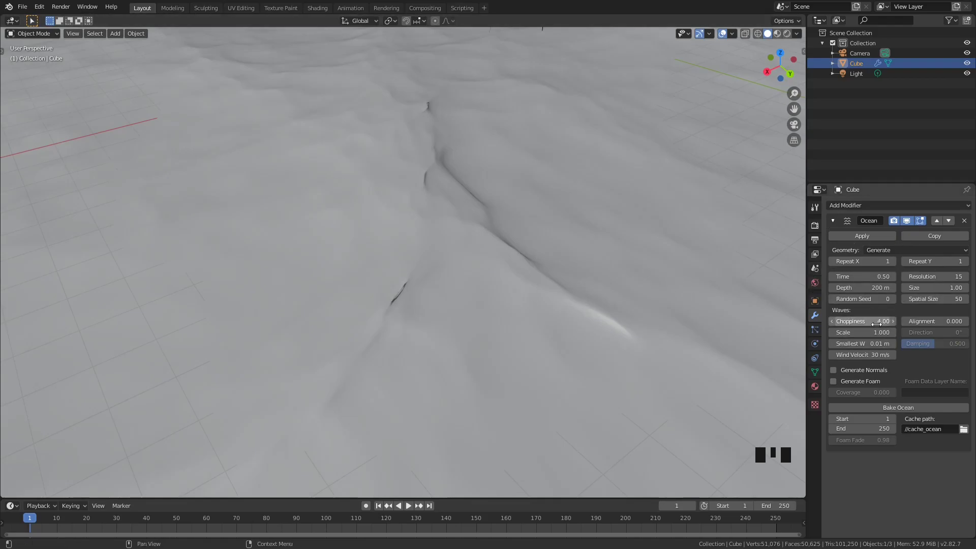
Try a Choppiness of 3.31 and settle on 3.77 for the ocean waves.
left_click_drag(872, 322, 910, 322, "shift")
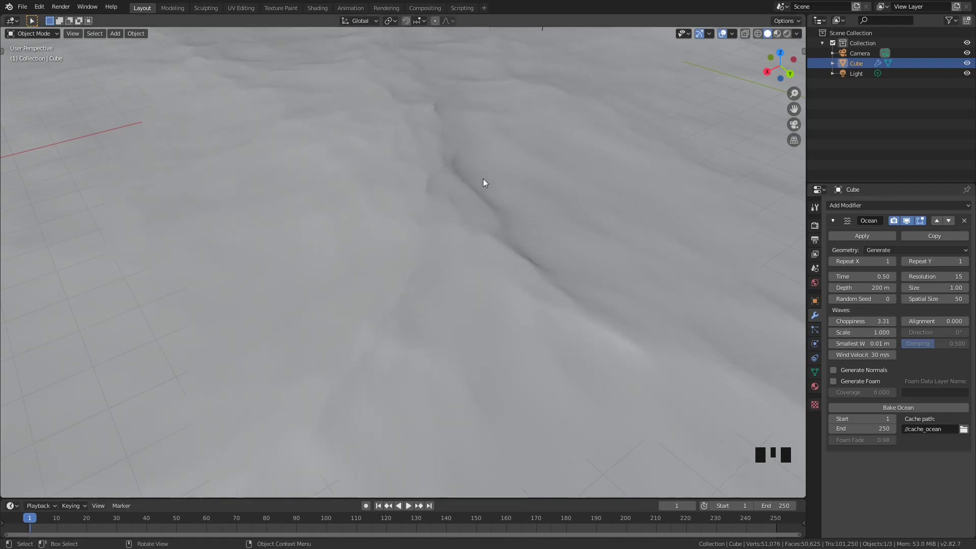
left_click_drag(863, 321, 895, 321, "shift")
scroll(513, 305, "up", 3)
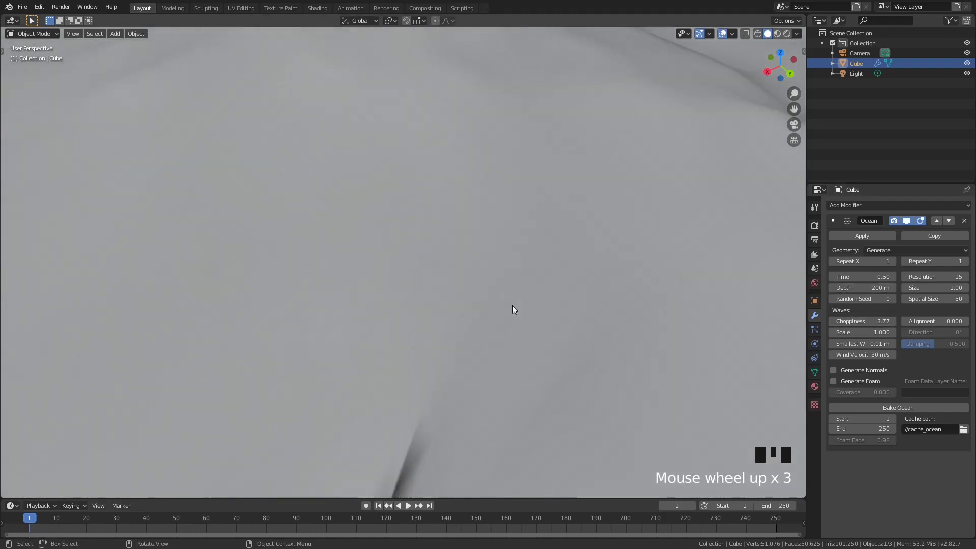
Examine the mesh around the wave crest in Wireframe shading, then return to Solid and view the whole ocean.
key("z")
middle_click_drag(480, 315, 505, 290, "shift")
scroll(497, 269, "up", 2)
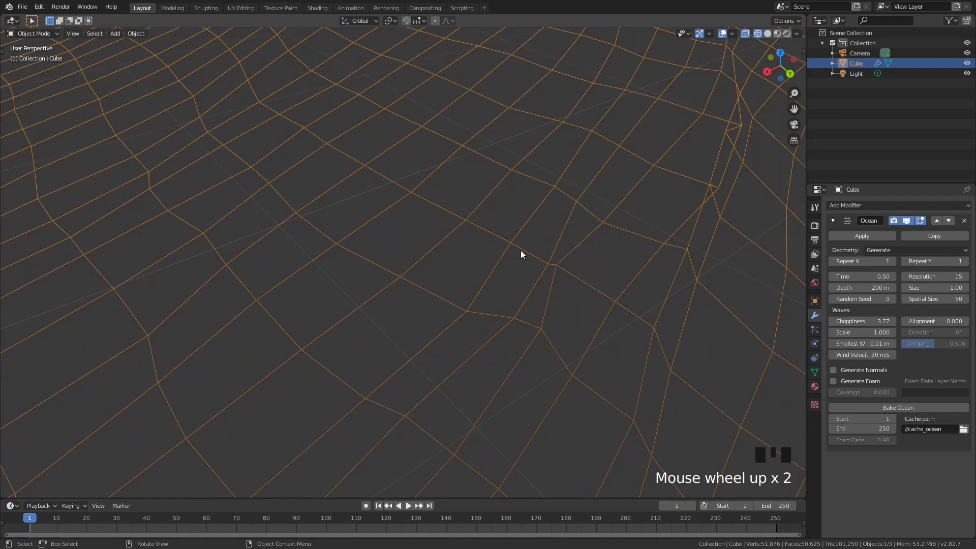
scroll(575, 207, "down", 1)
key("z")
scroll(545, 230, "down", 4)
mouse_move(544, 230)
middle_mouse_down()
mouse_move(525, 157)
mouse_move(413, 174)
middle_mouse_up()
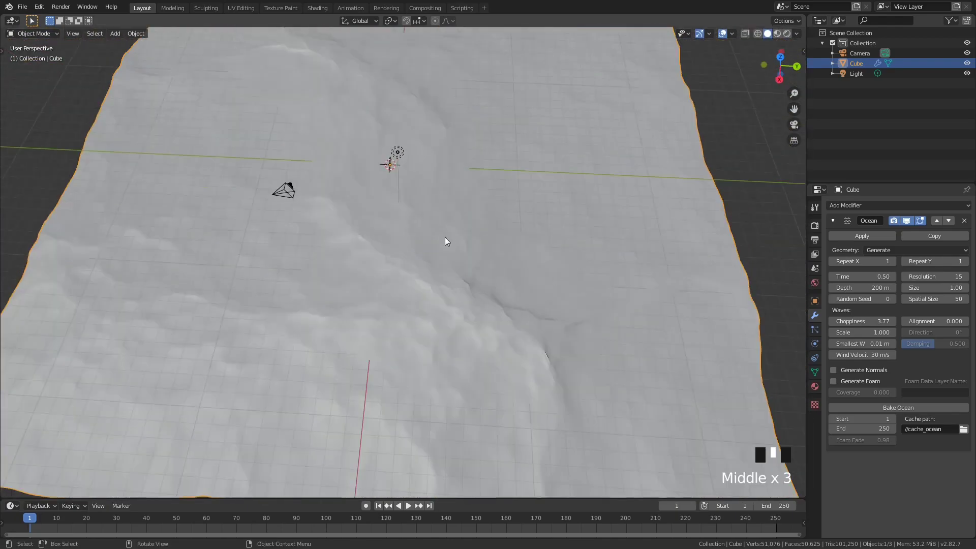
middle_click_drag(538, 305, 375, 206)
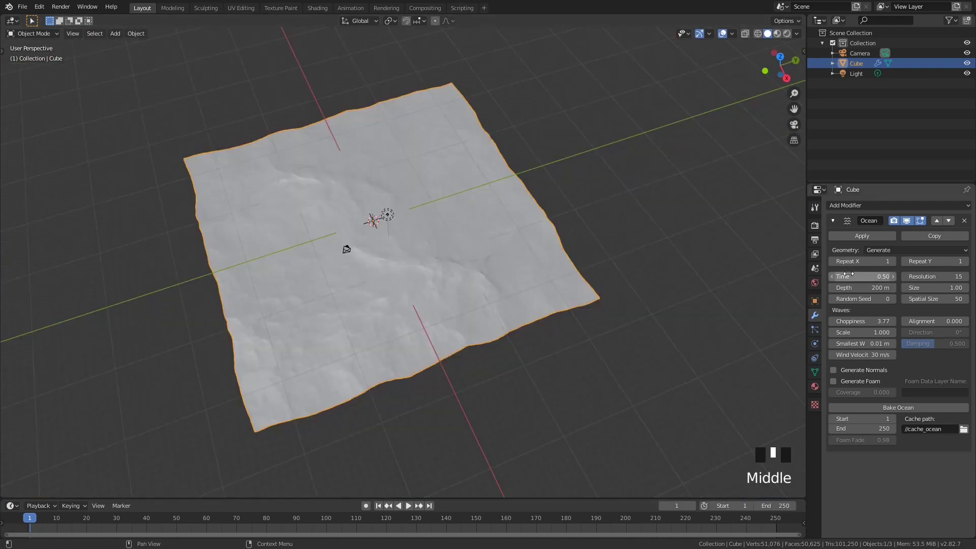
Set the Ocean modifier's Alignment to 10 and inspect the aligned waves from several angles.
left_click_drag(919, 318, 955, 317)
middle_click_drag(539, 274, 647, 268)
scroll(540, 279, "up", 3)
scroll(541, 279, "down", 3)
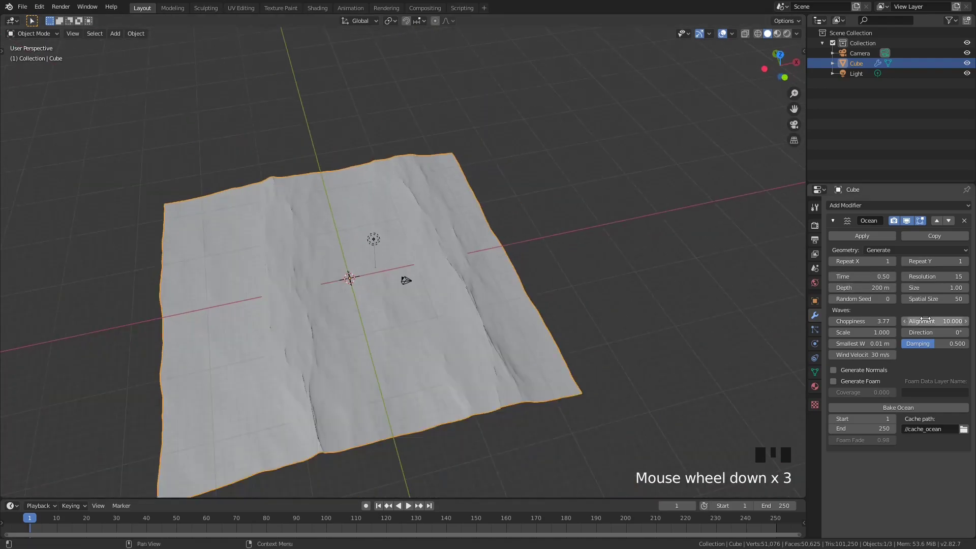
middle_click_drag(429, 276, 487, 271, "shift")
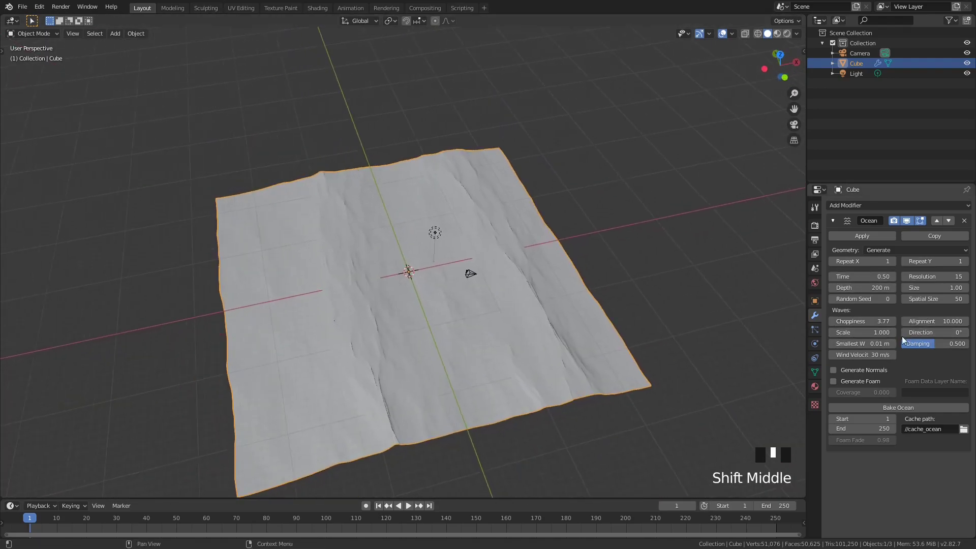
middle_click_drag(384, 202, 332, 158)
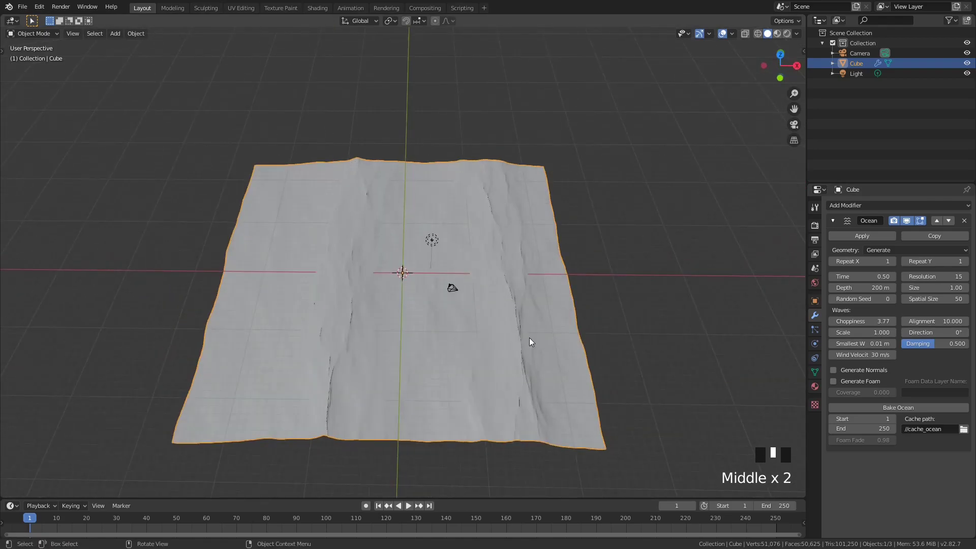
Try a wave Direction of -24.2° on the aligned ocean, inspect it, and reset the Direction to 0°.
mouse_move(934, 332)
left_mouse_down()
mouse_move(970, 332)
mouse_move(941, 333)
left_mouse_up()
middle_click_drag(229, 328, 289, 283)
left_click_drag(937, 332, 903, 332)
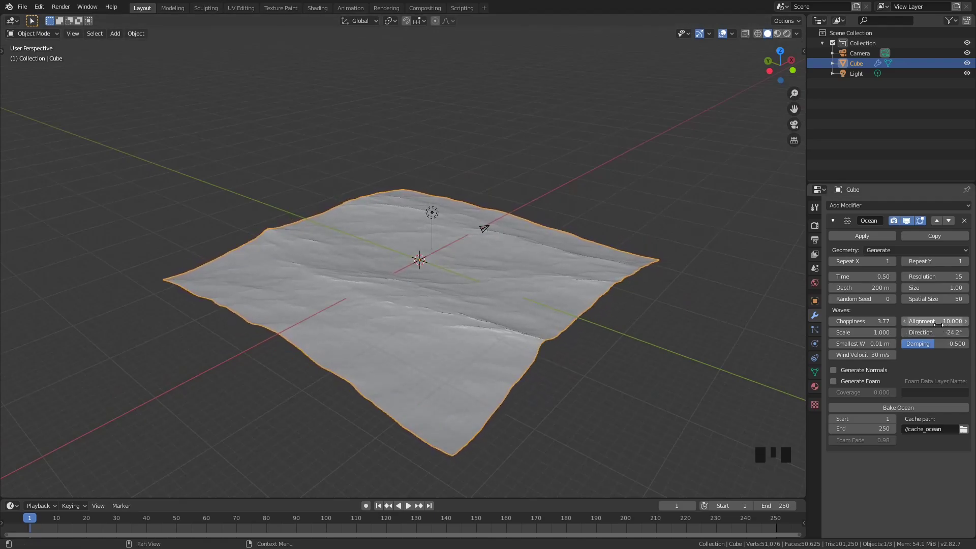
middle_click_drag(344, 218, 327, 235)
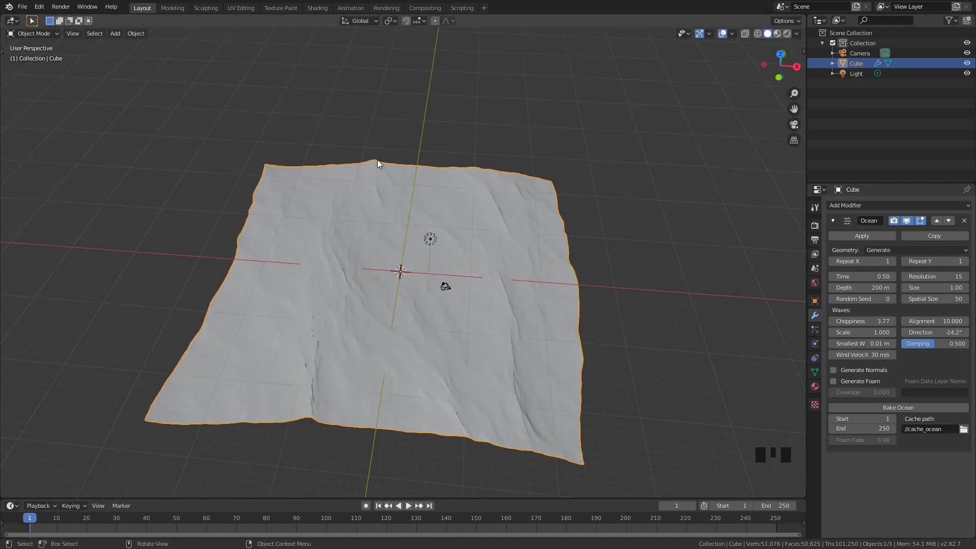
left_click(941, 338)
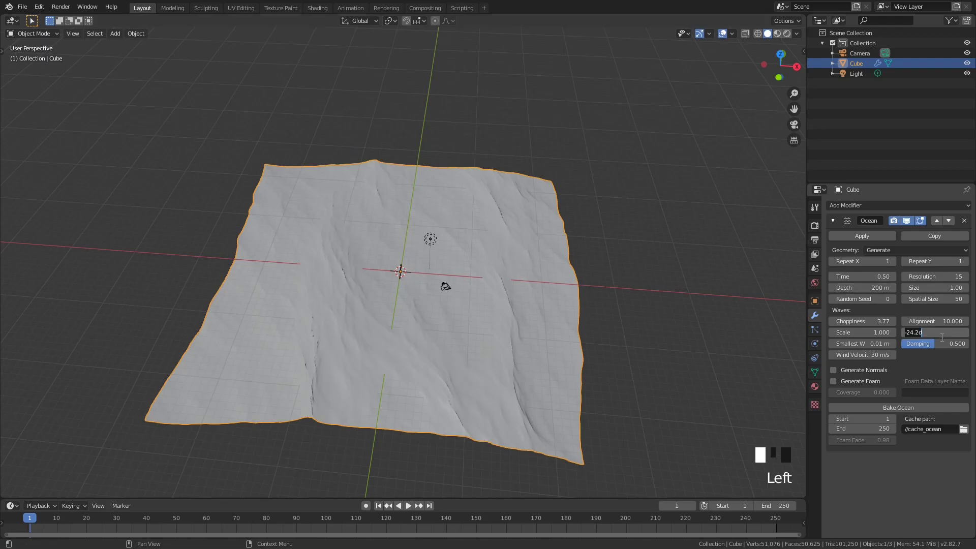
key("Return")
middle_click_drag(463, 239, 462, 197)
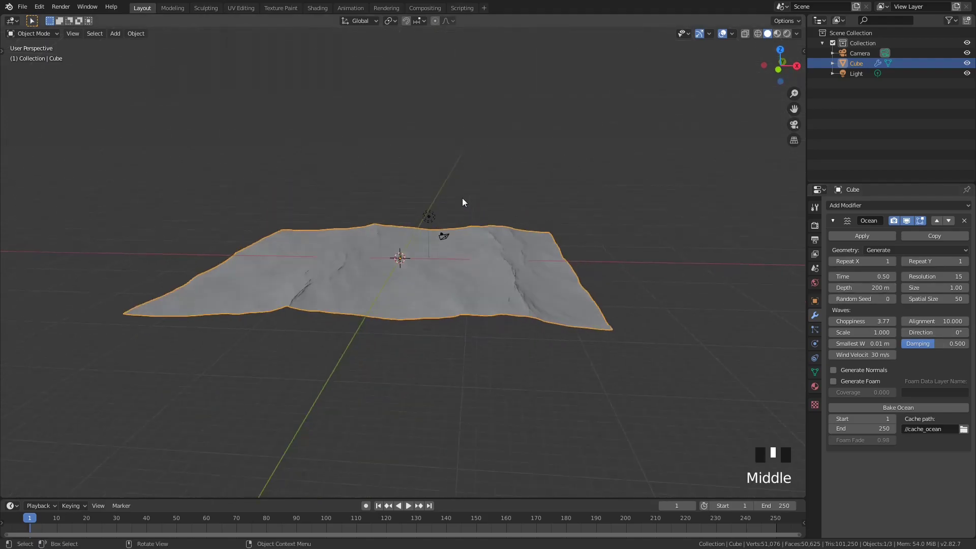
Set the Ocean modifier's Direction to 54.9° and inspect the turned waves.
left_click_drag(936, 333, 972, 333)
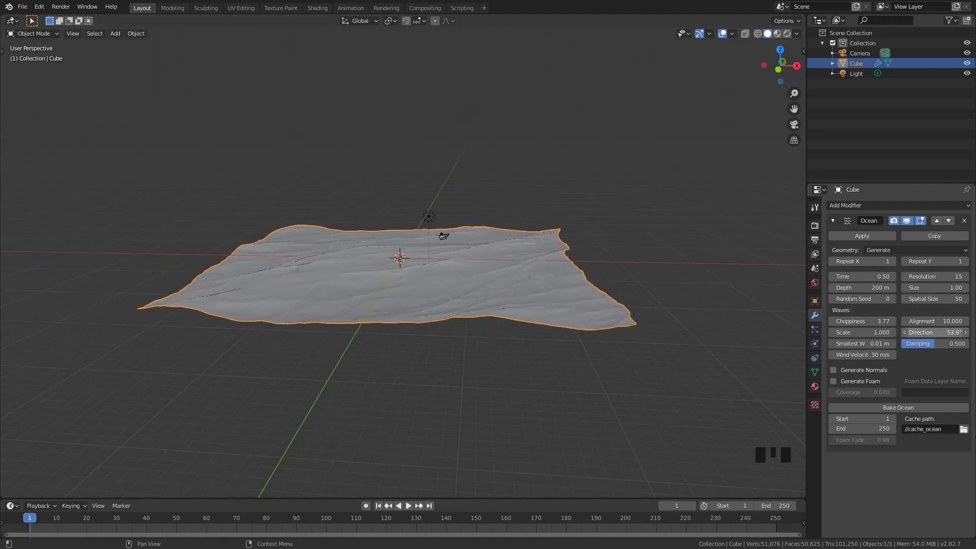
middle_click_drag(426, 269, 405, 257)
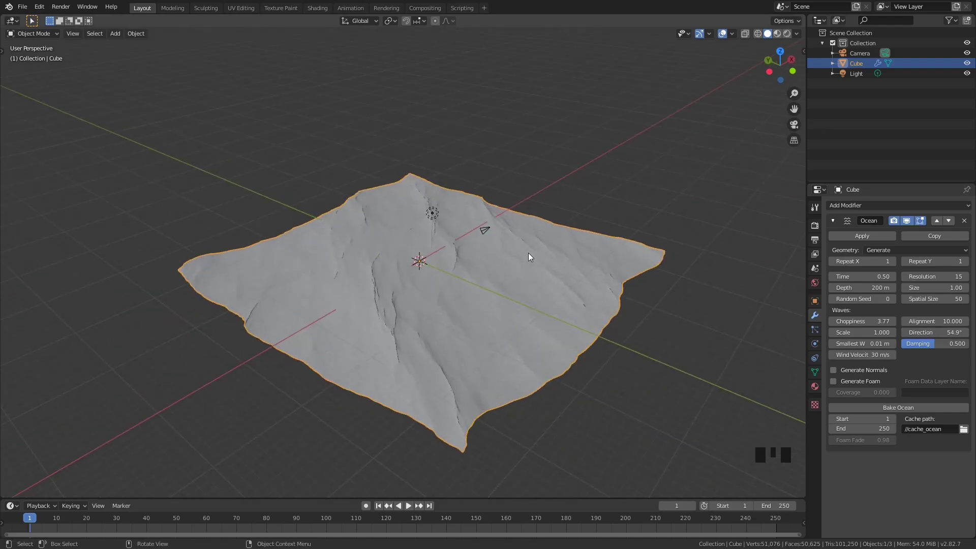
scroll(699, 316, "up", 2)
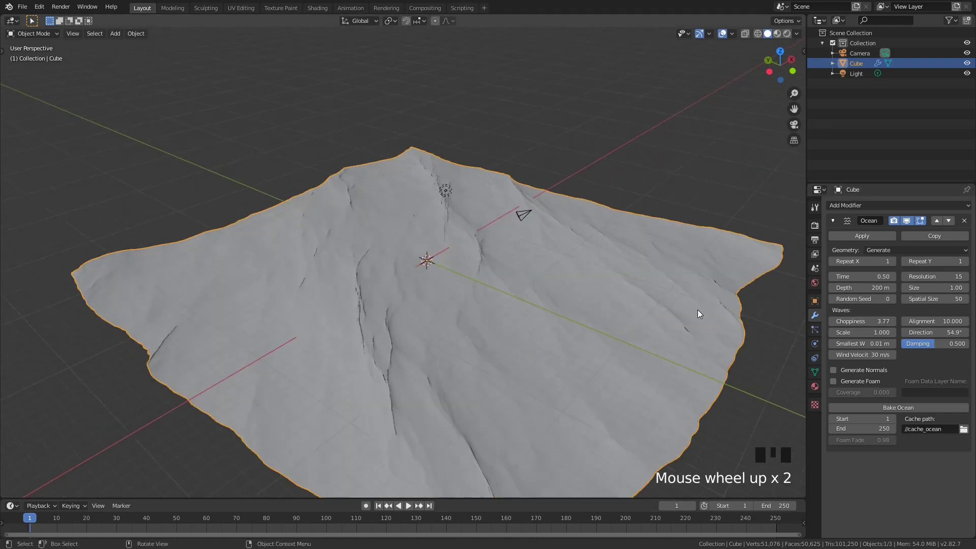
Try a wave Scale of 0 to flatten the ocean and set the Scale back to 1.
left_click(861, 332)
left_click_drag(861, 332, 839, 332)
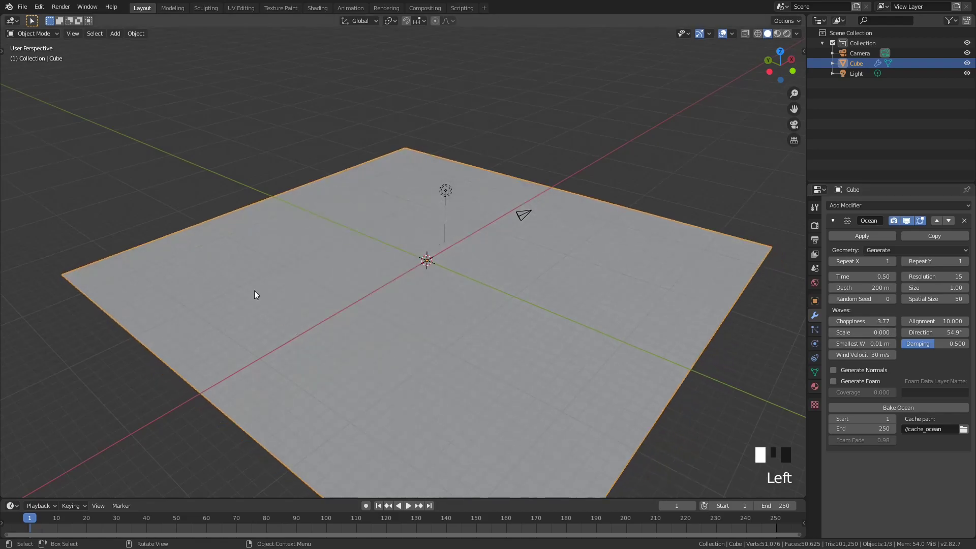
middle_click_drag(618, 315, 499, 247, "shift")
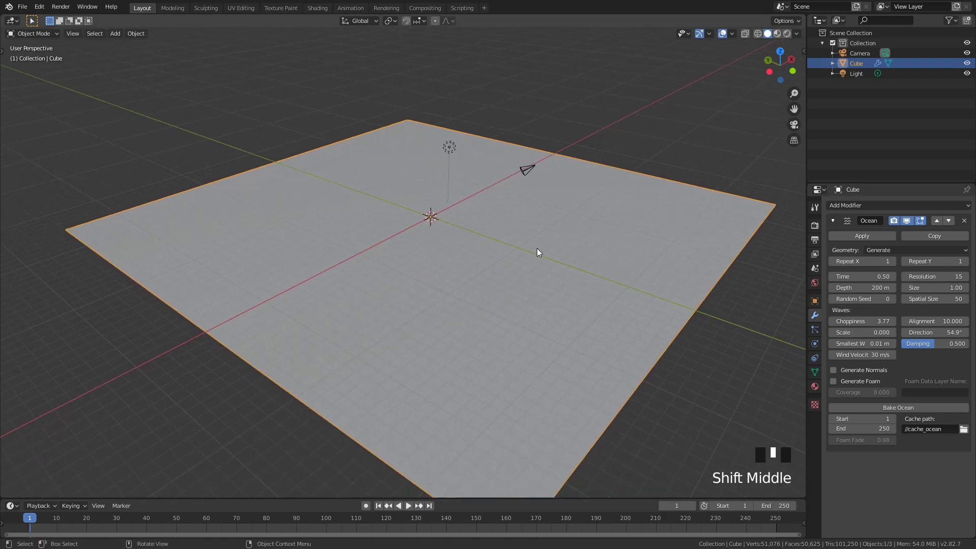
left_click(845, 332)
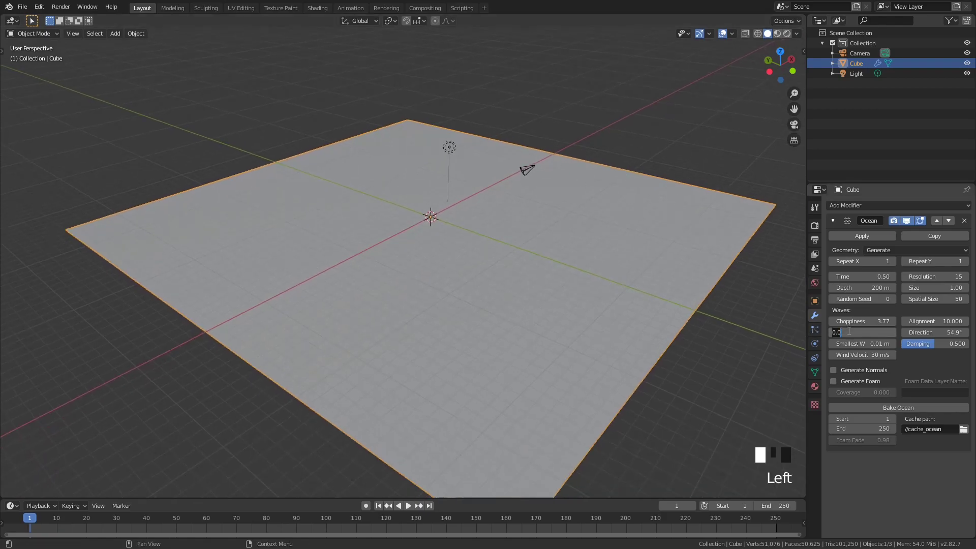
type("1")
key("Return")
middle_click_drag(559, 265, 494, 220)
Try wave Scale values of 3.69 and 2.1, comparing the surfaces, and set the Scale to 1.2.
left_click_drag(861, 332, 951, 332, "shift")
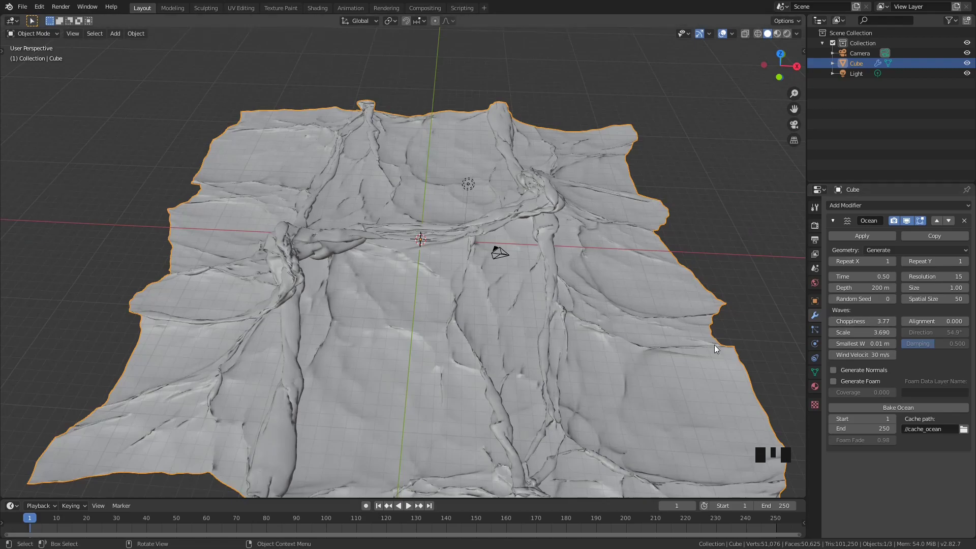
middle_click_drag(565, 293, 596, 269)
left_click_drag(877, 332, 829, 332, "shift")
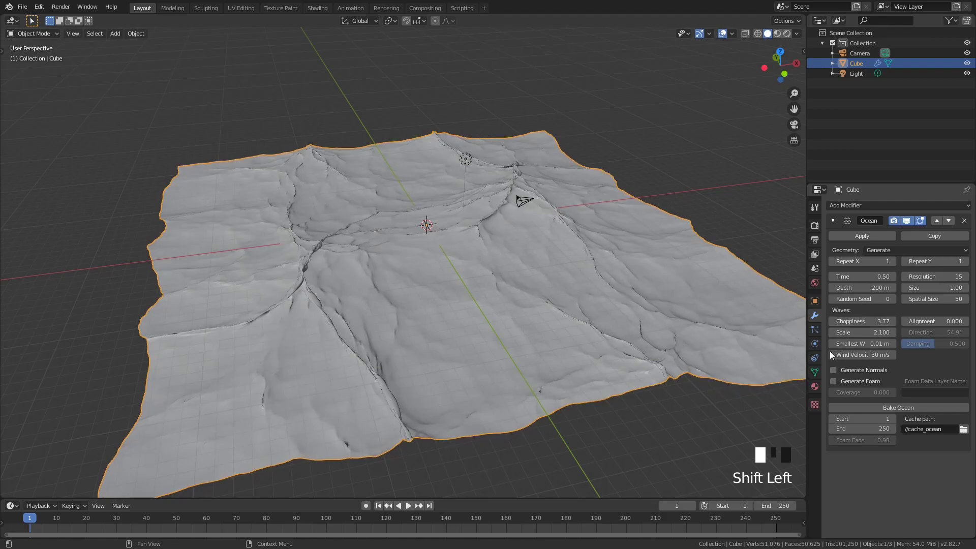
middle_click_drag(499, 292, 514, 292)
left_click_drag(859, 332, 835, 332, "shift")
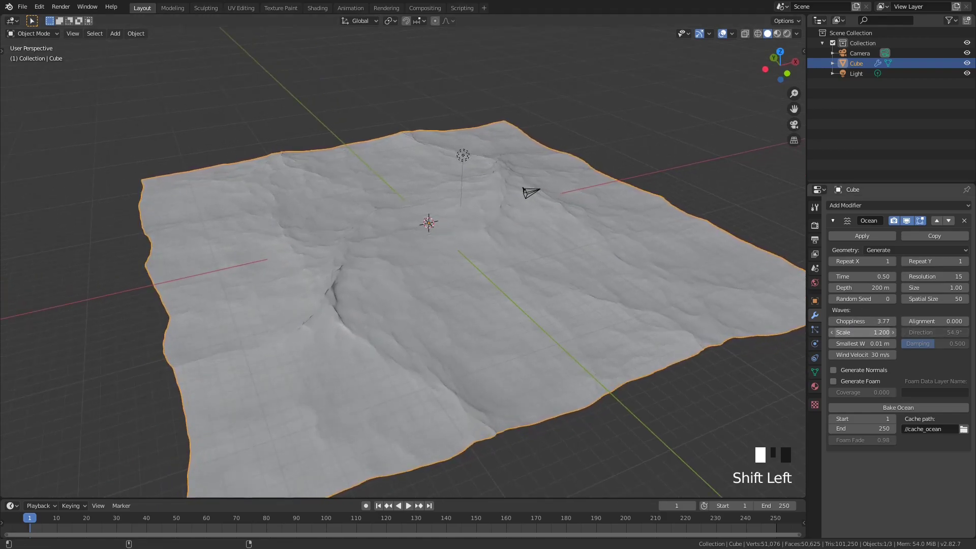
middle_click_drag(518, 209, 502, 231)
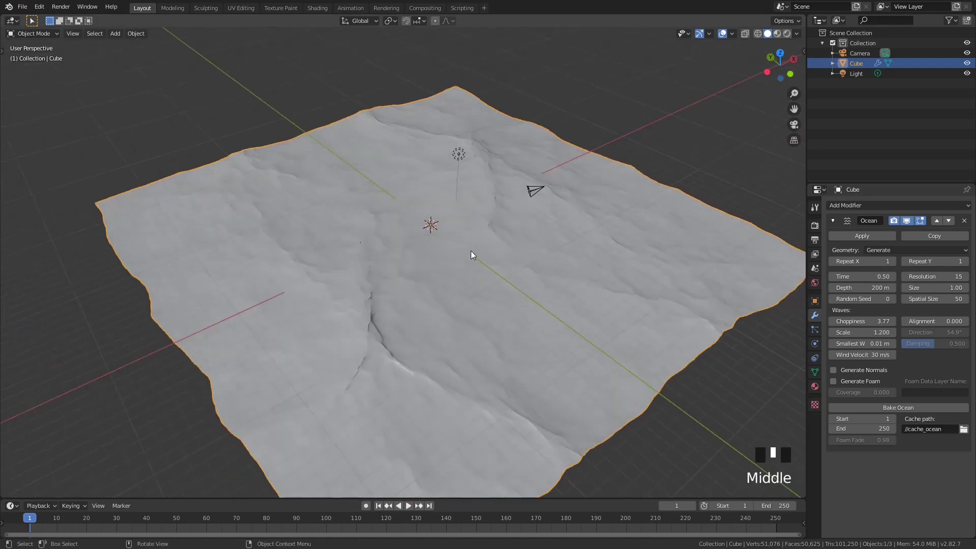
Inspect the central wave crest up close and set the Ocean modifier's wave Scale to 1.16.
scroll(390, 293, "up", 3)
middle_click_drag(398, 322, 541, 208, "shift")
scroll(514, 212, "up", 1)
mouse_move(871, 332)
left_mouse_down("shift")
mouse_move(882, 333)
mouse_move(864, 332)
left_mouse_up("shift")
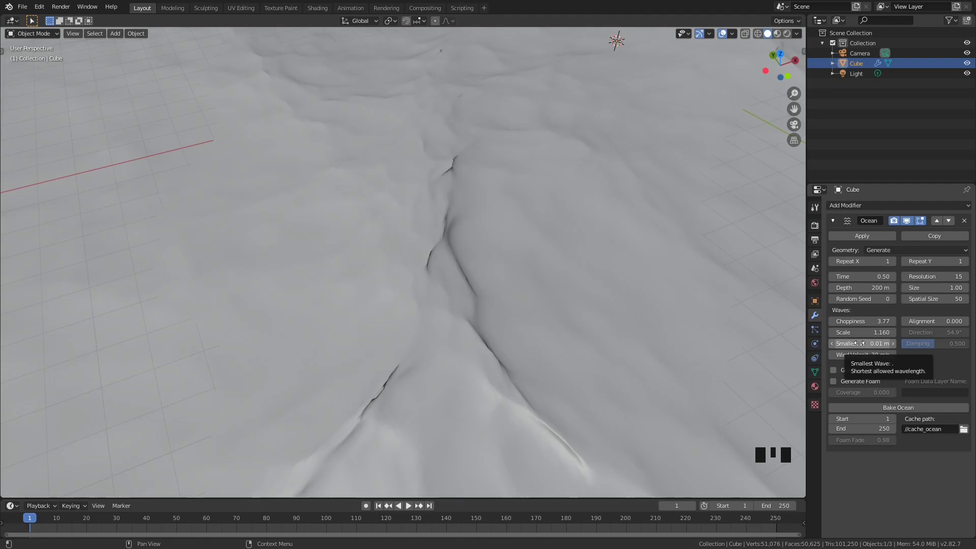
Try a Smallest Wave value of 0.56 m, inspect the surface, and set it back to 0.01 m.
scroll(578, 225, "down", 4)
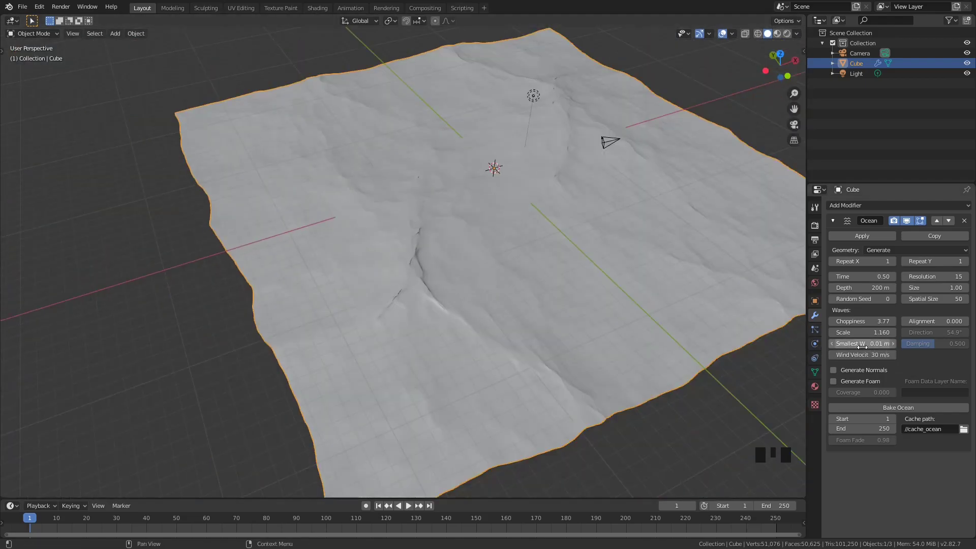
mouse_move(867, 345)
left_mouse_down("shift")
mouse_move(890, 345)
mouse_move(877, 345)
left_mouse_up("shift")
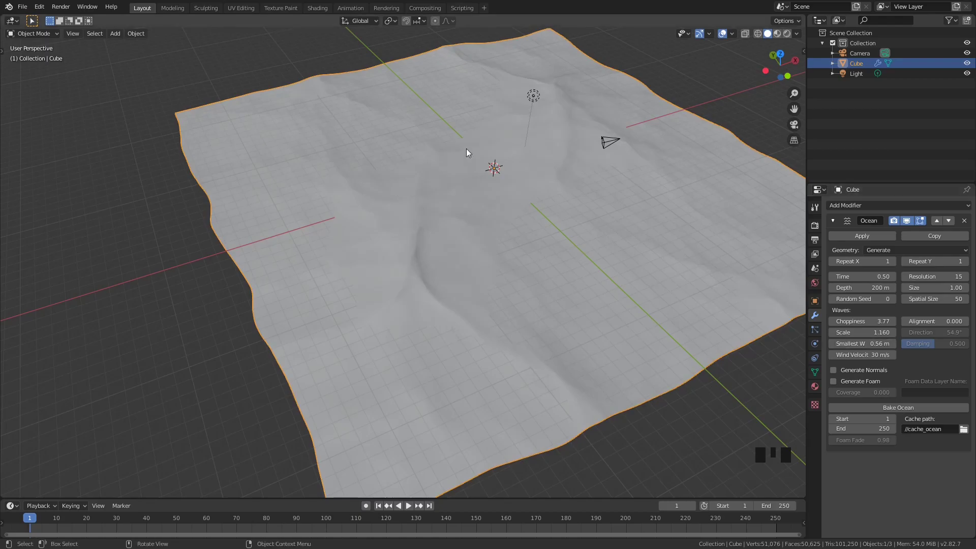
middle_click_drag(499, 260, 500, 226, "shift")
scroll(454, 242, "up", 2)
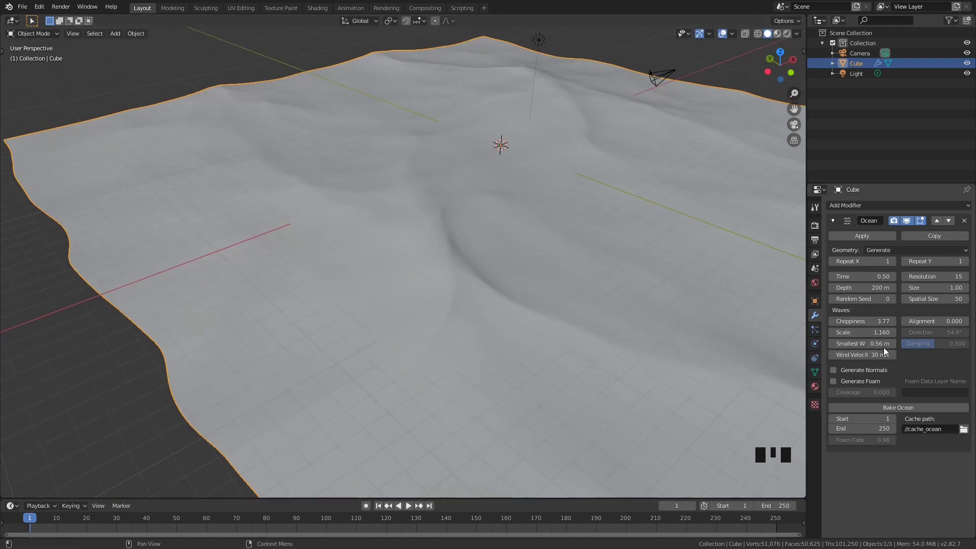
middle_click_drag(655, 288, 574, 255)
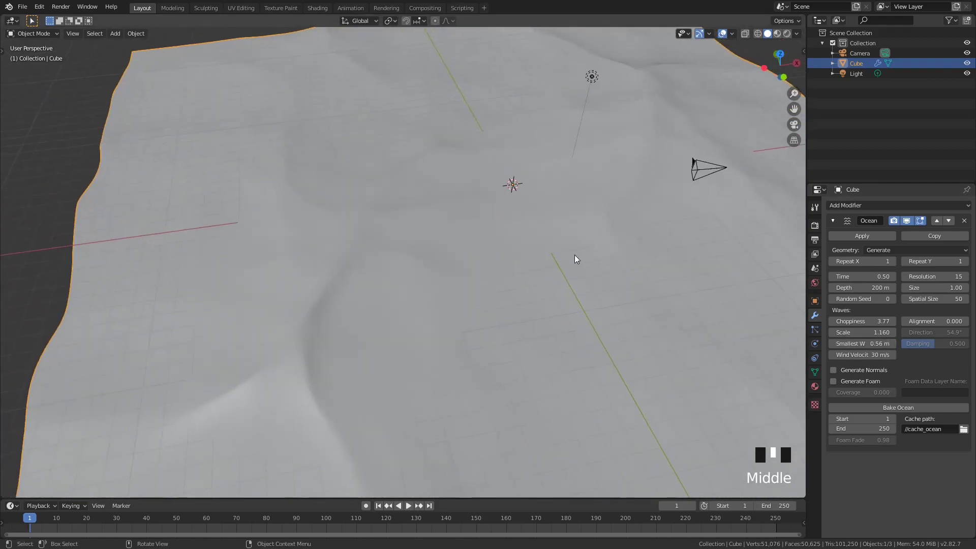
left_click_drag(875, 344, 881, 344)
double_click(880, 345)
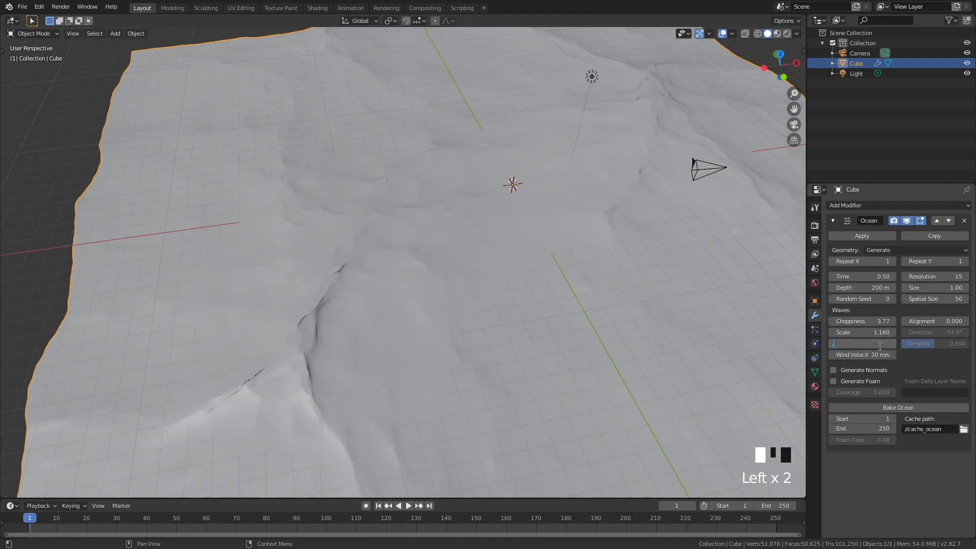
type(".01")
key("Return")
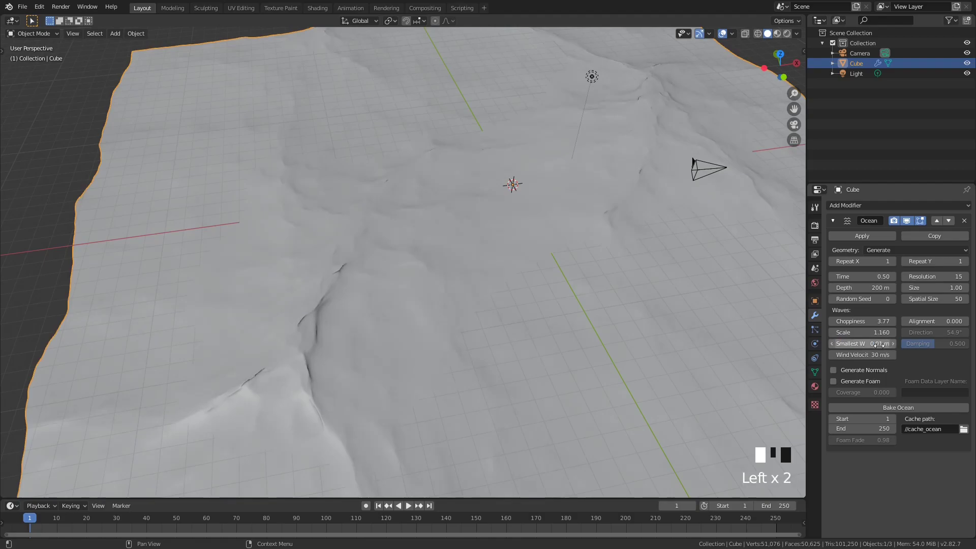
Try a Wind Velocity of 69.4 m/s, inspect the waves from a low angle, and set it back to 30 m/s.
scroll(561, 268, "down", 2)
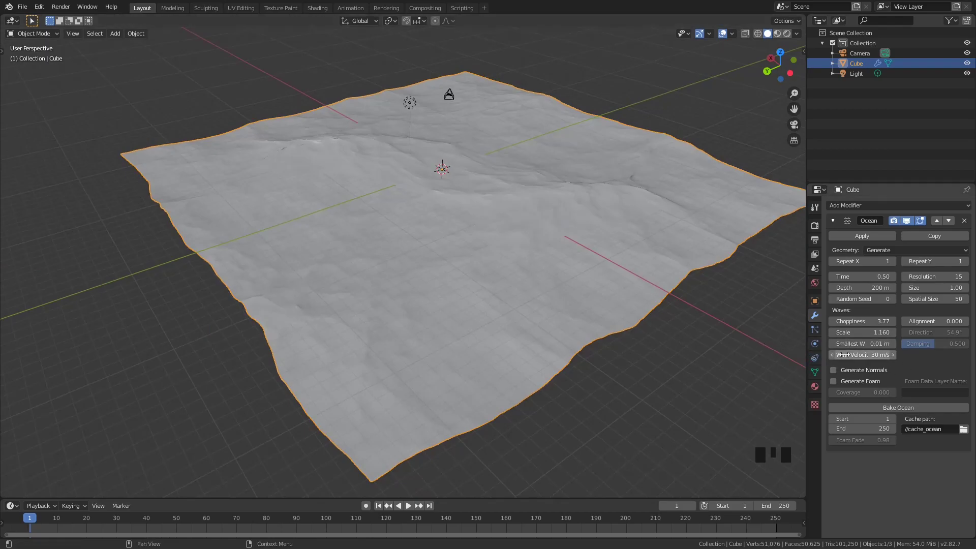
middle_click_drag(610, 315, 534, 277)
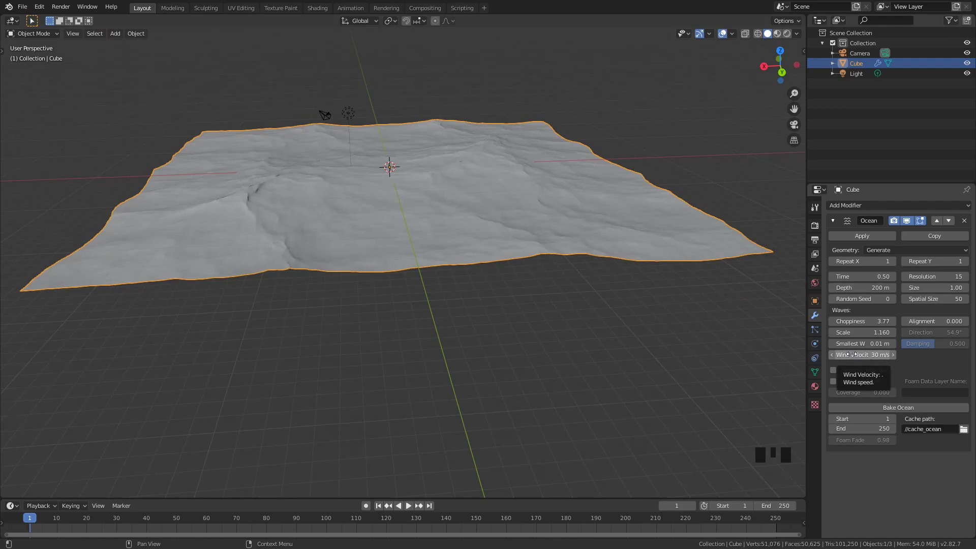
left_click_drag(851, 355, 864, 355)
middle_click_drag(432, 239, 501, 301, "shift")
scroll(413, 292, "up", 3)
middle_click_drag(413, 290, 412, 235)
left_click_drag(852, 355, 856, 355)
middle_click_drag(391, 263, 421, 266)
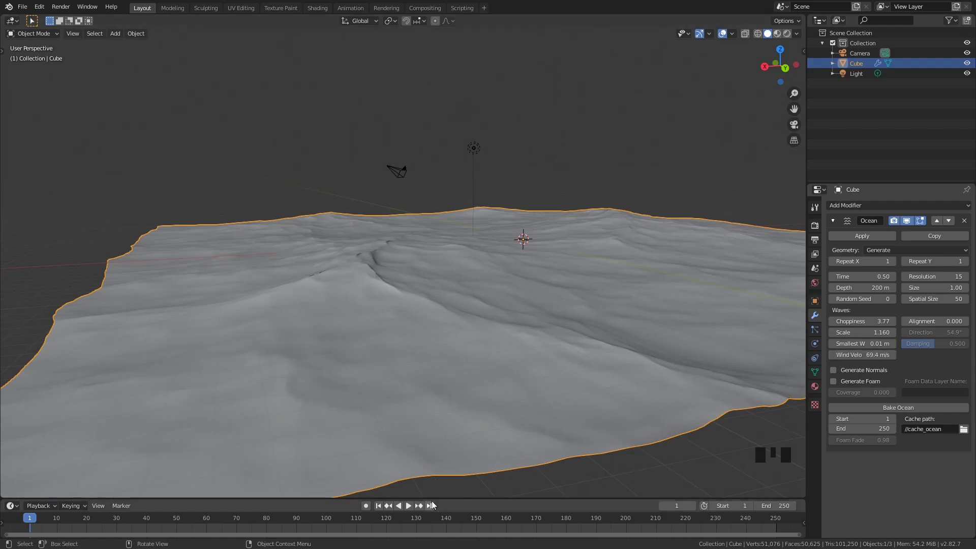
left_click_drag(437, 498, 203, 375)
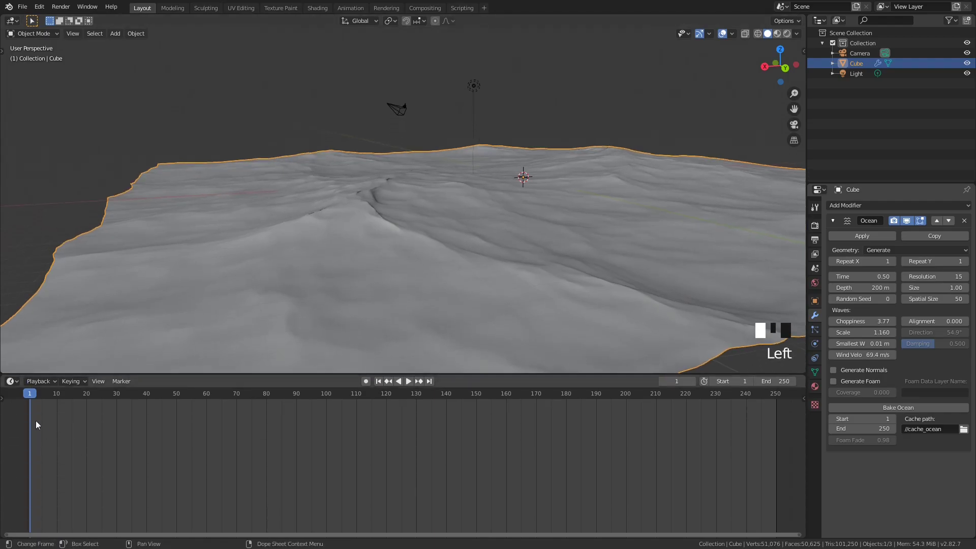
double_click(870, 355)
type("30")
key("Return")
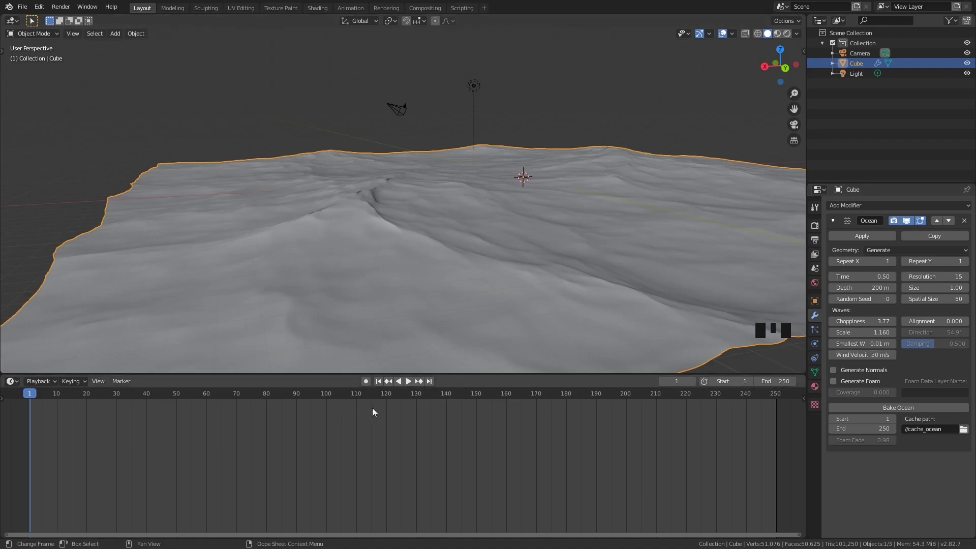
Move to frame 100, shrink the timeline area again, and examine the ocean from above and from the side.
left_click(328, 396)
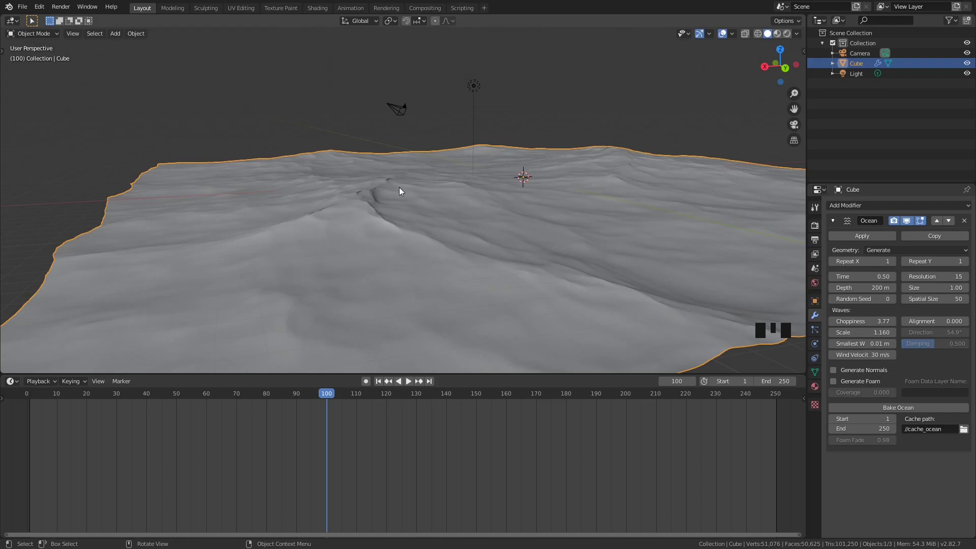
left_click_drag(435, 375, 436, 486)
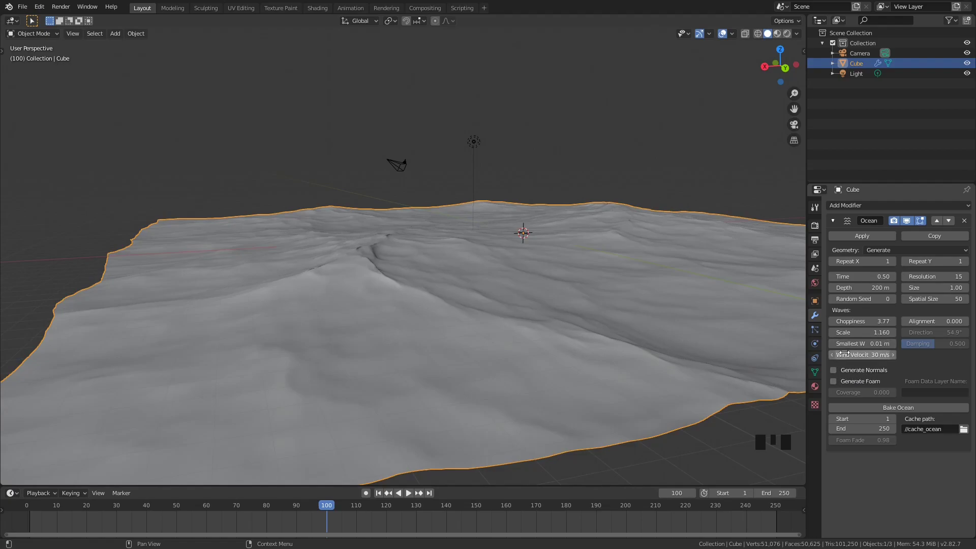
middle_click_drag(476, 289, 403, 154)
scroll(525, 236, "down", 3)
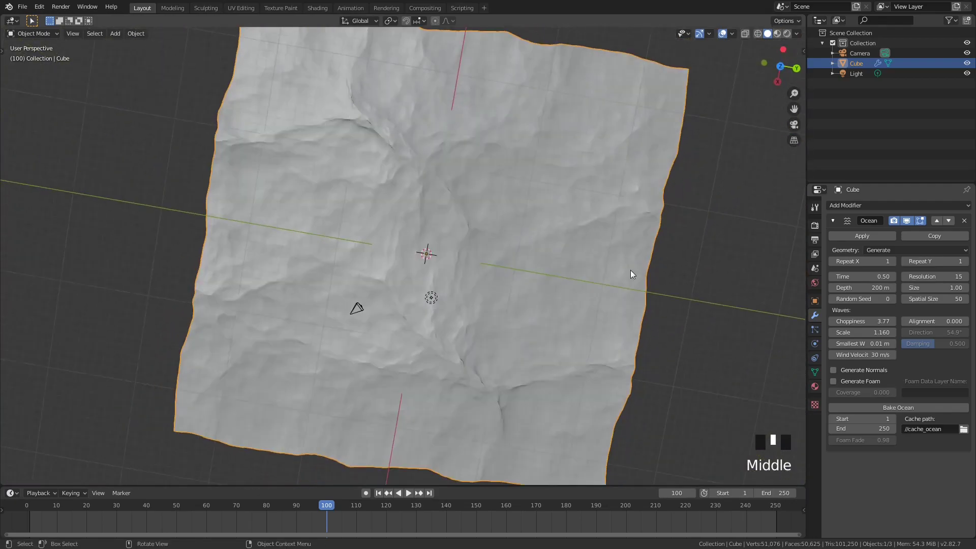
middle_click_drag(578, 323, 612, 288)
middle_click_drag(553, 329, 548, 243)
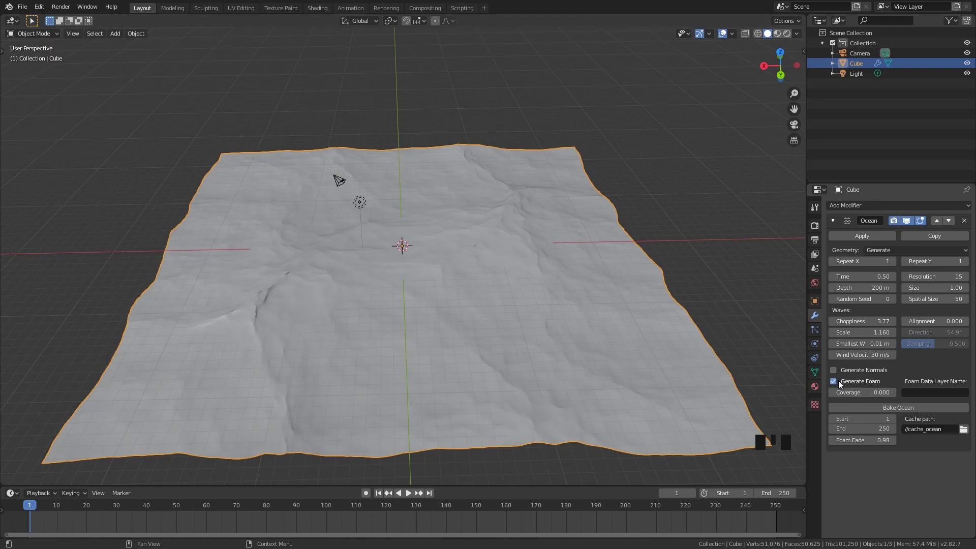
Set the foam Coverage of the Ocean modifier to 0.1.
left_click(860, 392)
type("0.1")
key("Return")
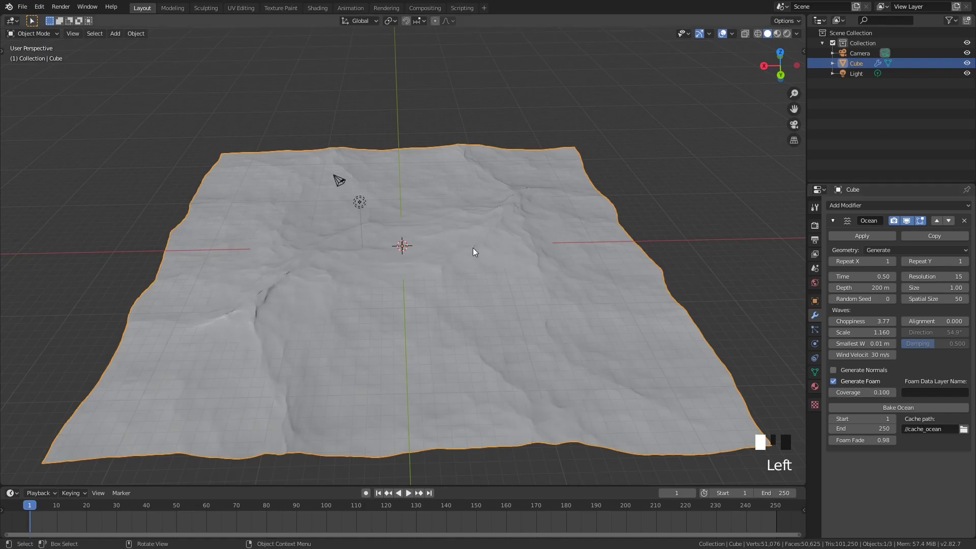
key("z")
mouse_move(420, 242)
middle_mouse_down("shift")
mouse_move(447, 220)
mouse_move(466, 242)
middle_mouse_up("shift")
key("z")
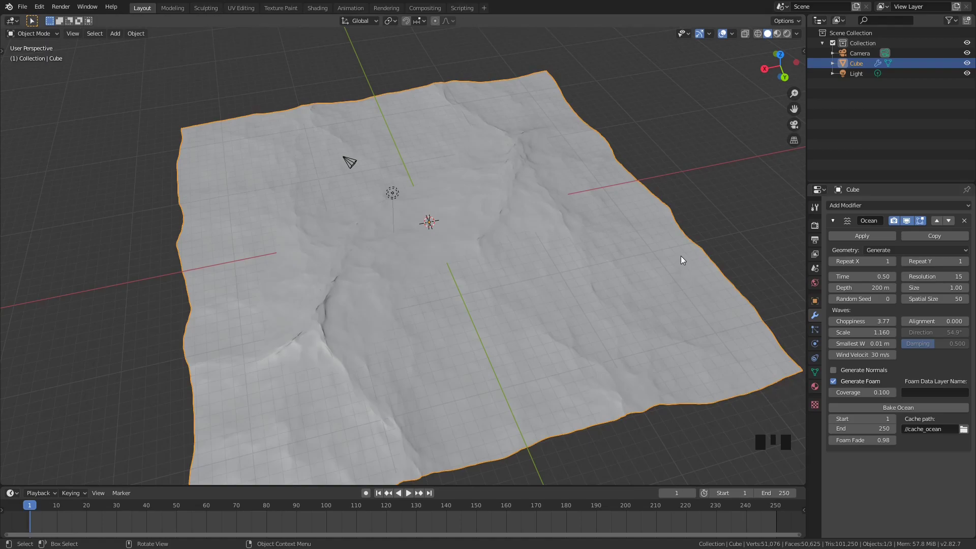
middle_click_drag(490, 254, 515, 222, "shift")
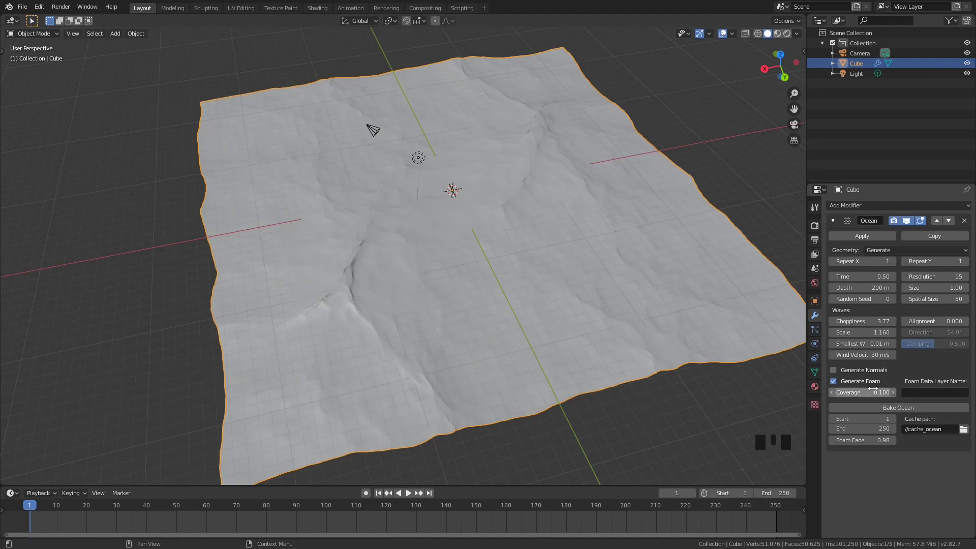
middle_click_drag(788, 386, 752, 381, "shift")
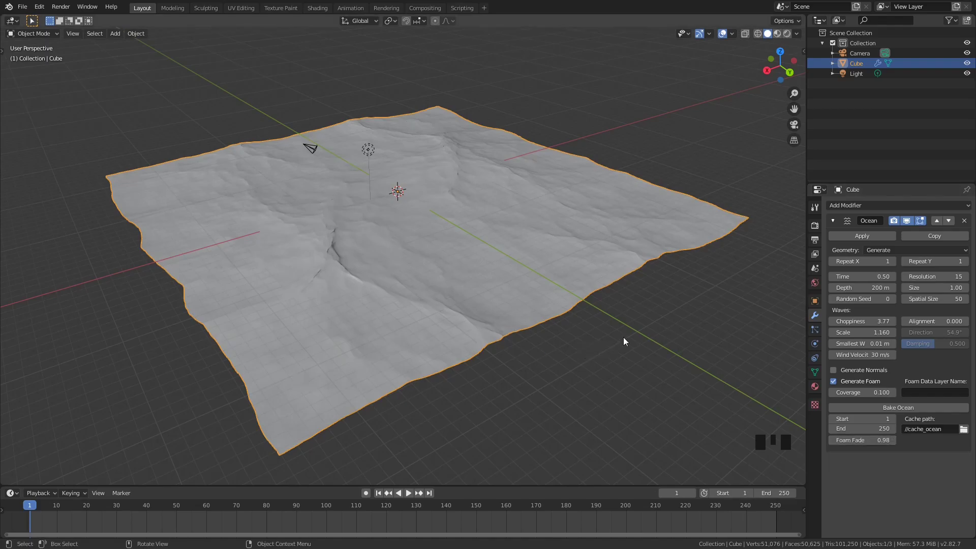
left_click(599, 288)
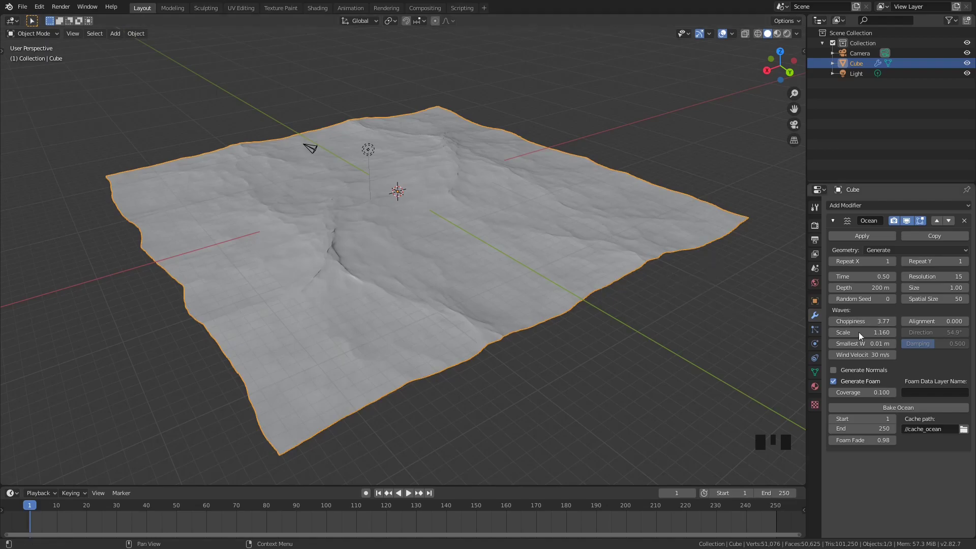
Repeat the ocean tile 4 times in X and 2 times in Y.
left_click(870, 264)
type("4")
key("Return")
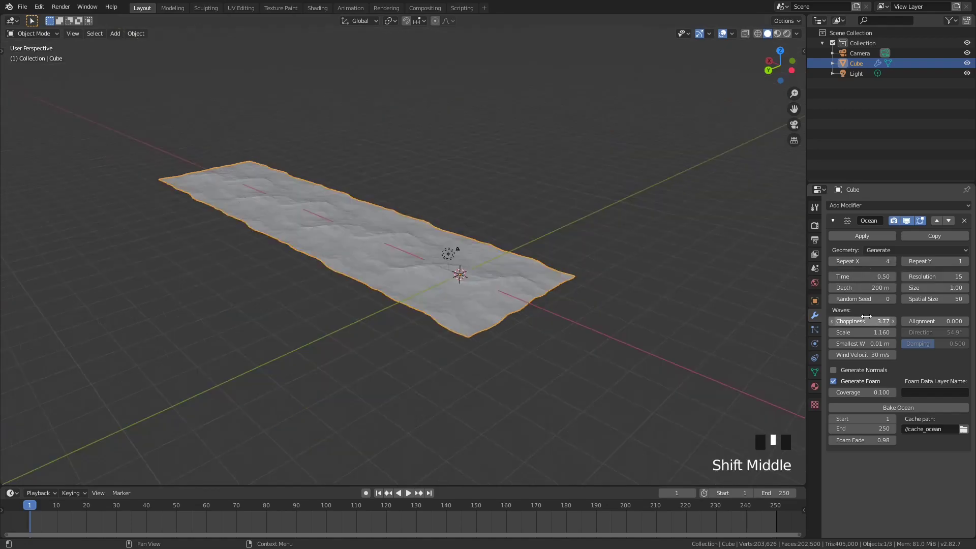
left_click(934, 261)
type("2")
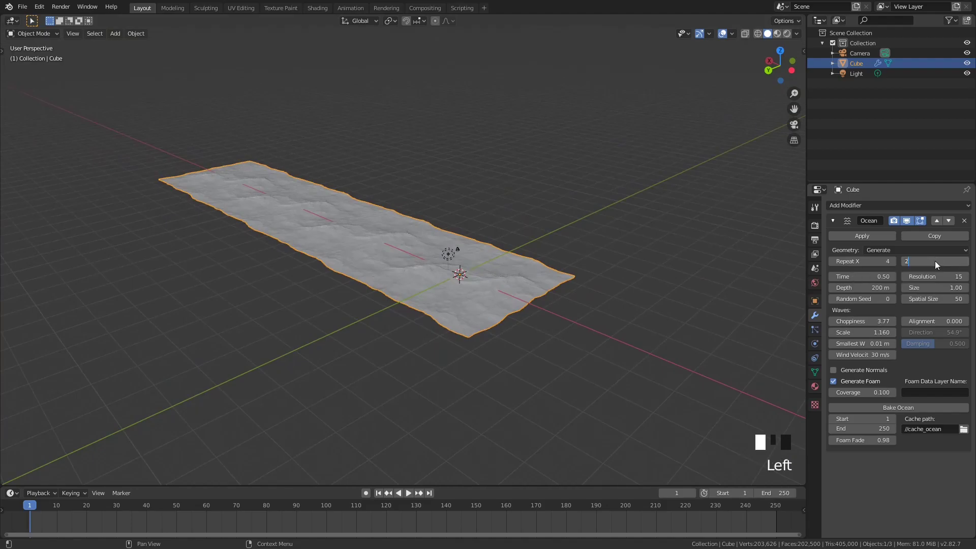
key("Return")
Set the ocean's Resolution to 7 and inspect the repeated surface.
left_click(920, 276)
type("7")
key("Return")
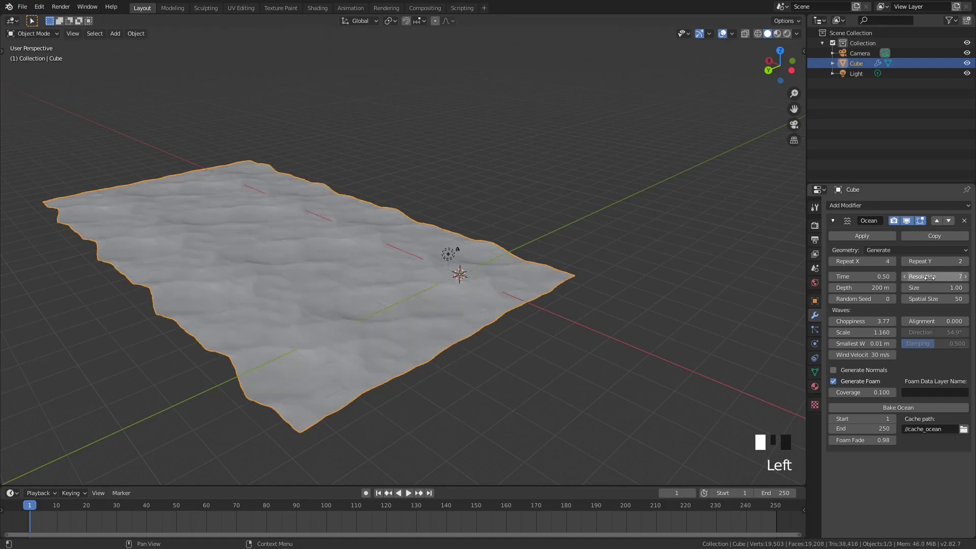
middle_click_drag(361, 249, 518, 292, "shift")
middle_click_drag(427, 279, 414, 301)
scroll(506, 243, "up", 2)
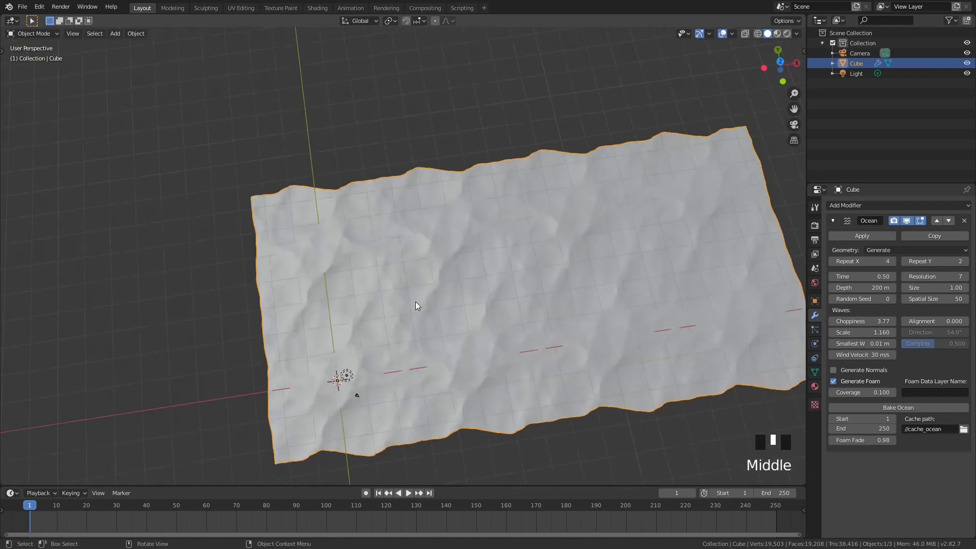
Sketch an annotation circle with an arrow along the length of the ocean and view it from a low angle.
scroll(415, 301, "down", 3)
mouse_move(320, 287)
left_mouse_down()
mouse_move(331, 292)
mouse_move(325, 278)
mouse_move(449, 255)
mouse_move(423, 275)
left_mouse_up()
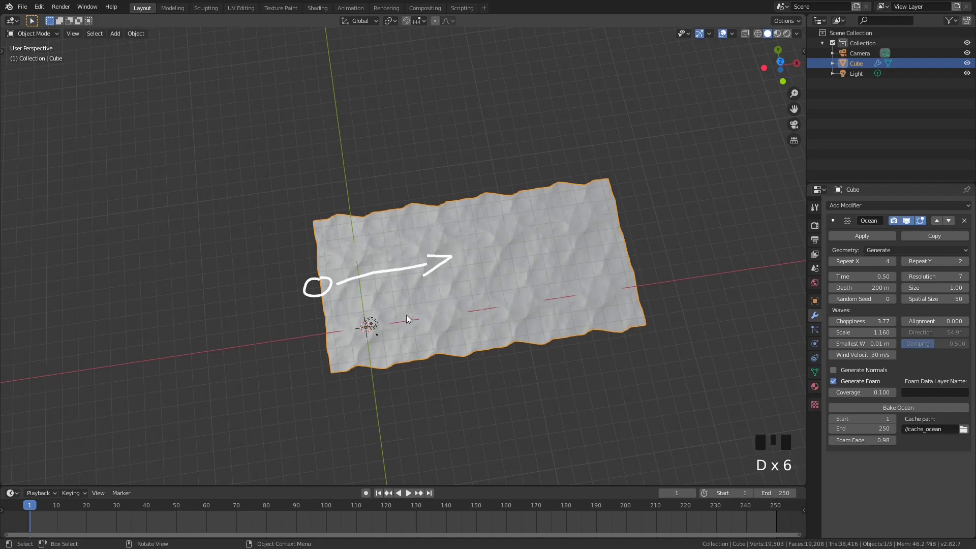
mouse_move(370, 302)
middle_mouse_down()
mouse_move(513, 217)
mouse_move(592, 236)
middle_mouse_up()
scroll(459, 245, "up", 4)
scroll(516, 223, "up", 2)
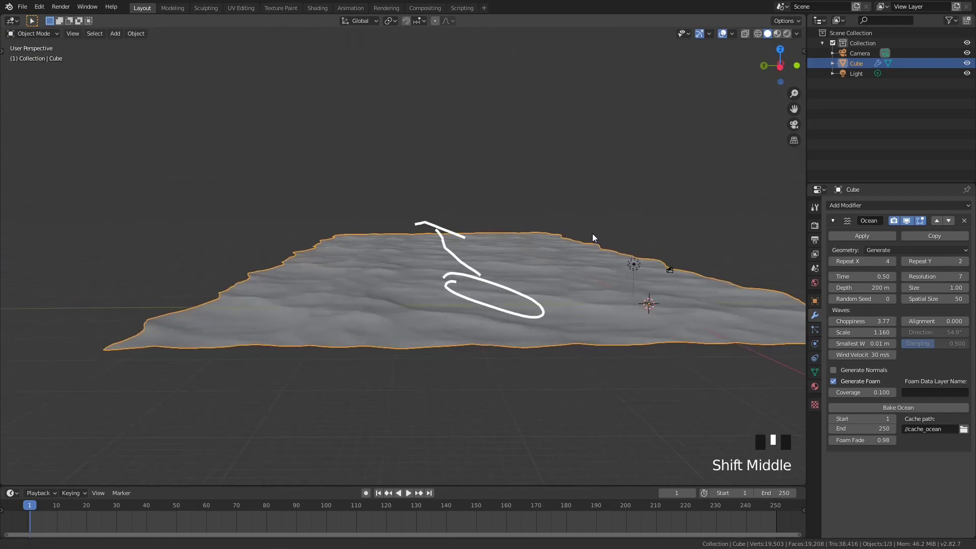
Move closer over the water with walk navigation and erase the annotation strokes.
key("shift+grave")
key("w")
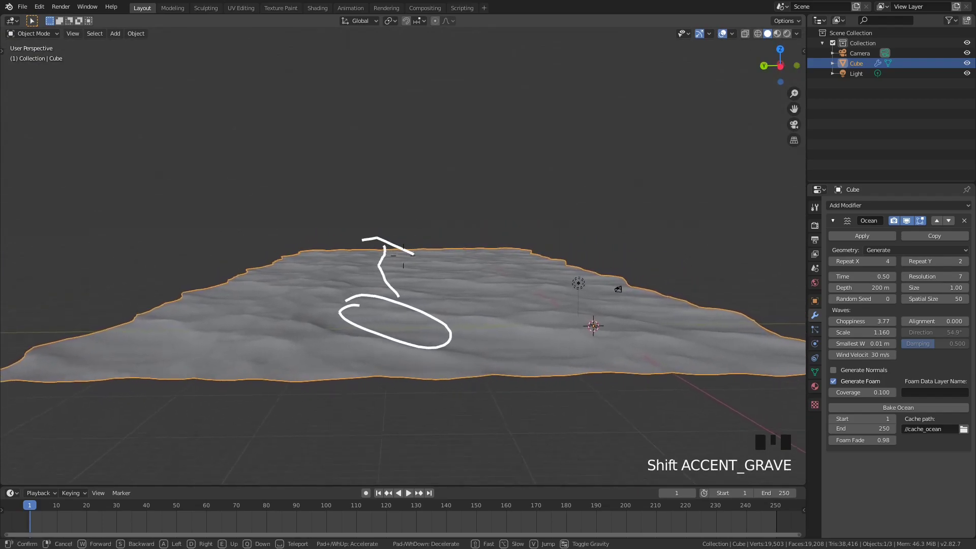
left_click(403, 256)
right_click(379, 275)
key("d")
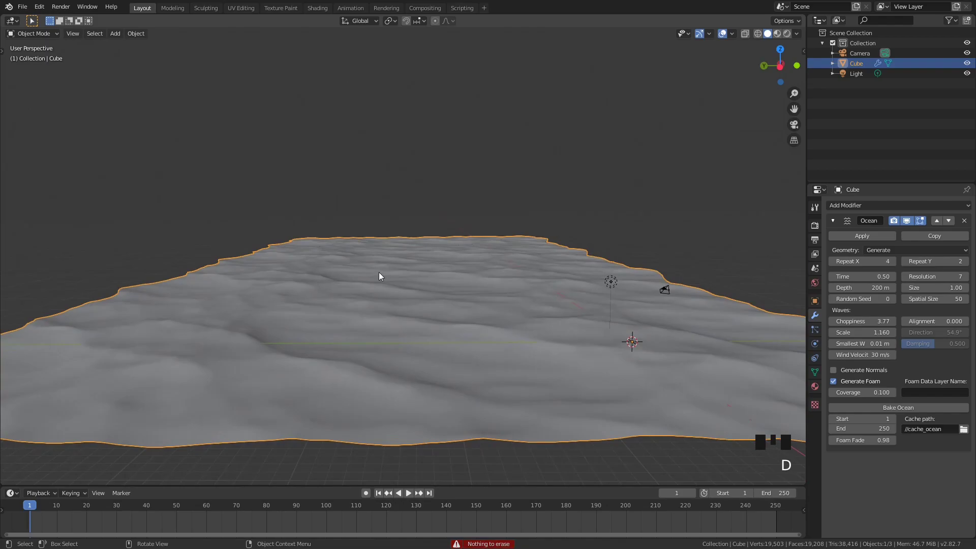
mouse_move(380, 262)
left_mouse_down()
mouse_move(370, 260)
mouse_move(360, 299)
mouse_move(463, 283)
mouse_move(393, 257)
mouse_move(379, 261)
left_mouse_up()
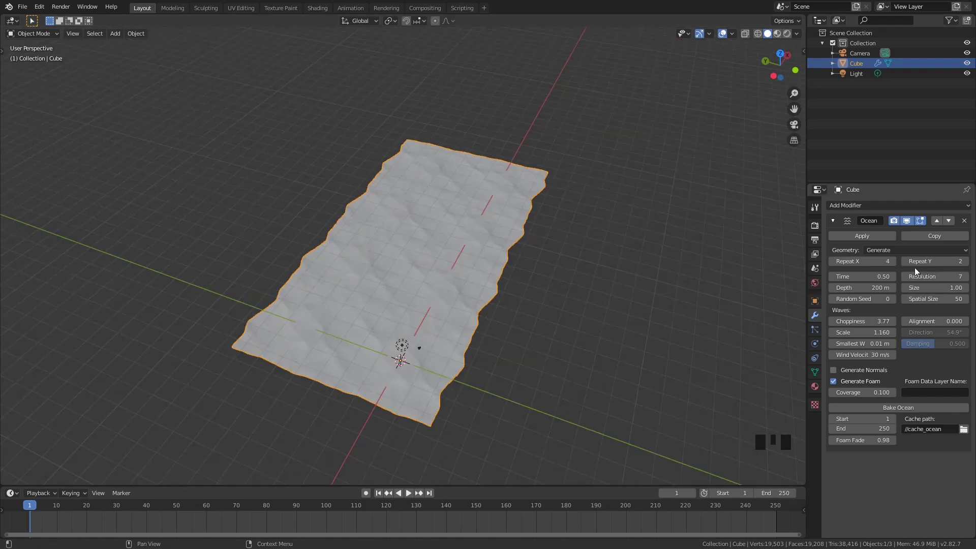
Set the ocean's Resolution to 15 and inspect the wave detail up close.
left_click(942, 280)
type("15")
key("Return")
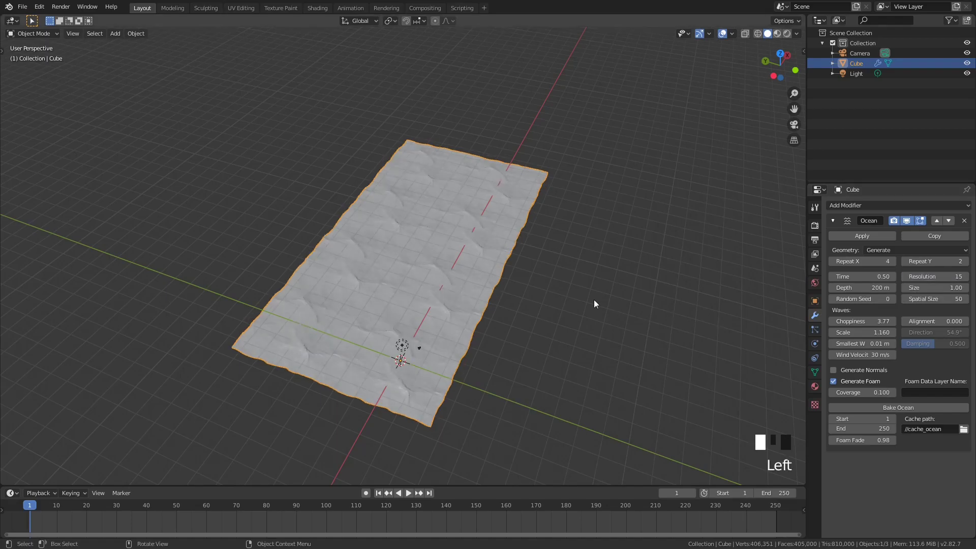
scroll(593, 300, "up", 2)
middle_click_drag(488, 318, 556, 217, "shift")
scroll(603, 174, "up", 3)
middle_click_drag(604, 174, 535, 216, "shift")
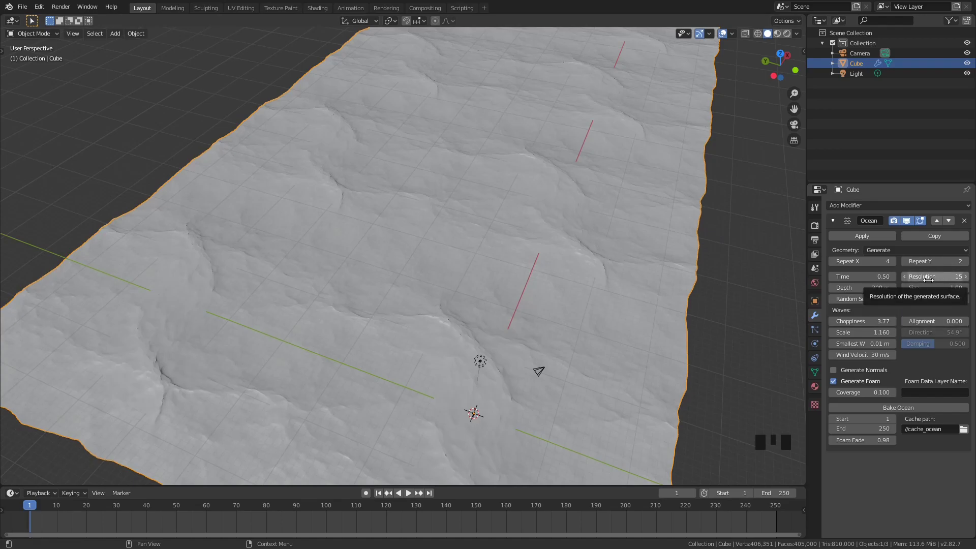
Set the Ocean modifier's Size to 0.8.
scroll(544, 268, "down", 3)
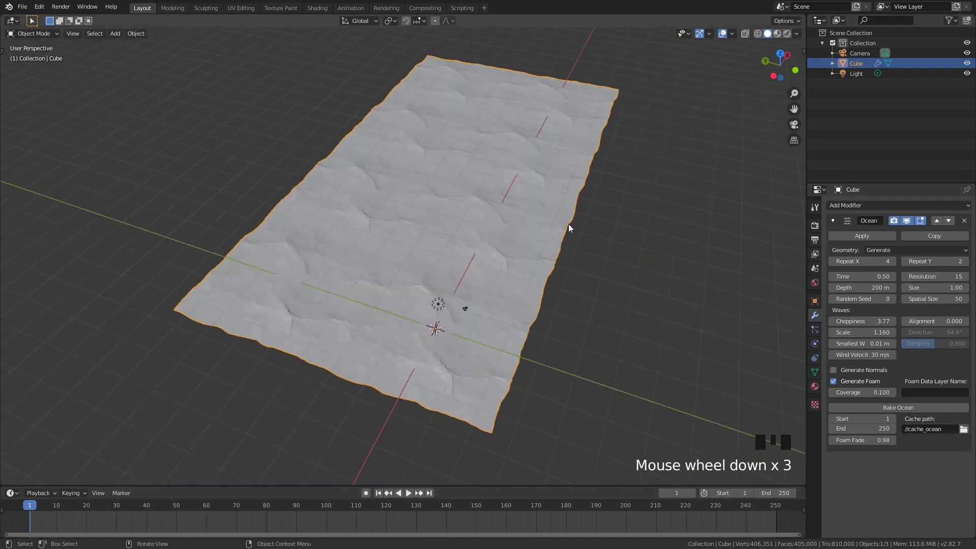
left_click(925, 289)
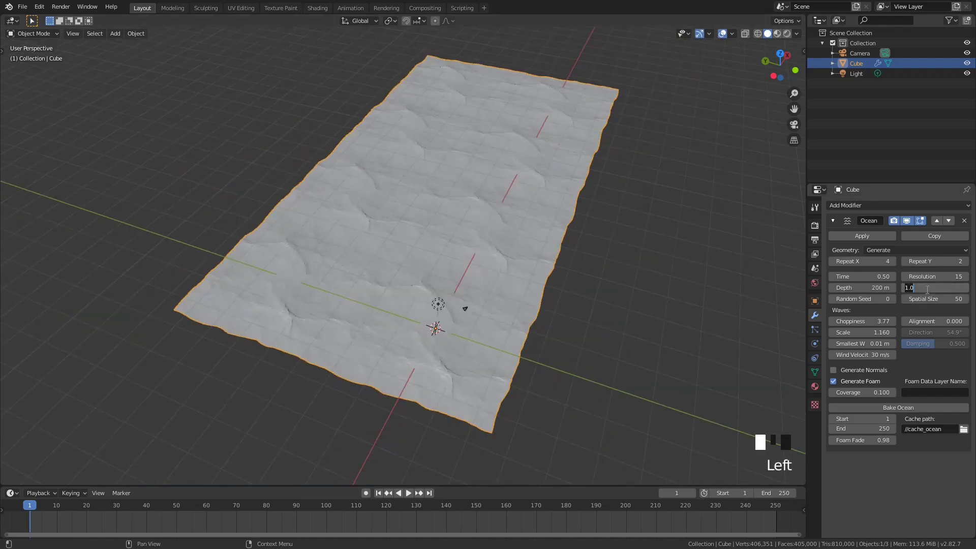
key("BackSpace")
type(".8")
key("Return")
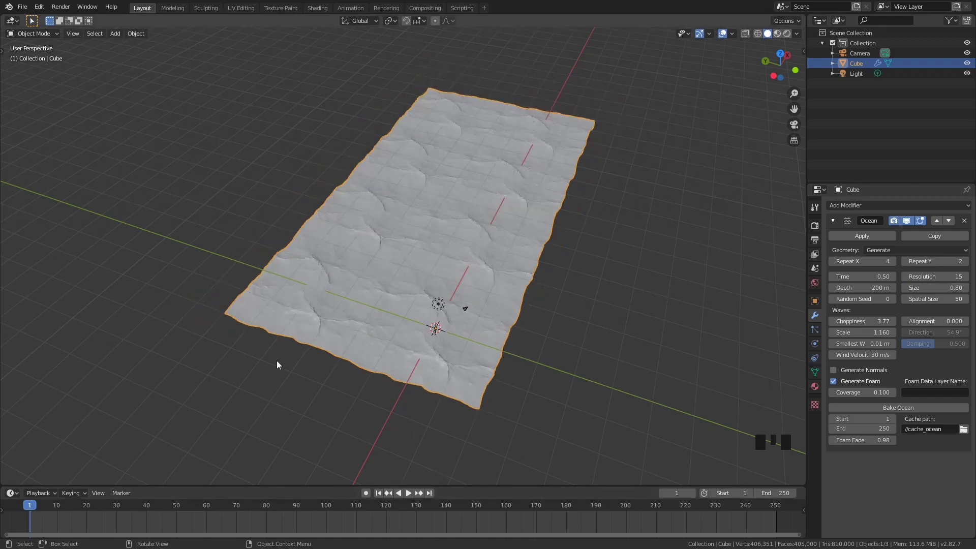
Set the Ocean modifier's Random Seed to 5 and inspect the new wave pattern up close.
left_click(868, 299)
type("5")
key("Return")
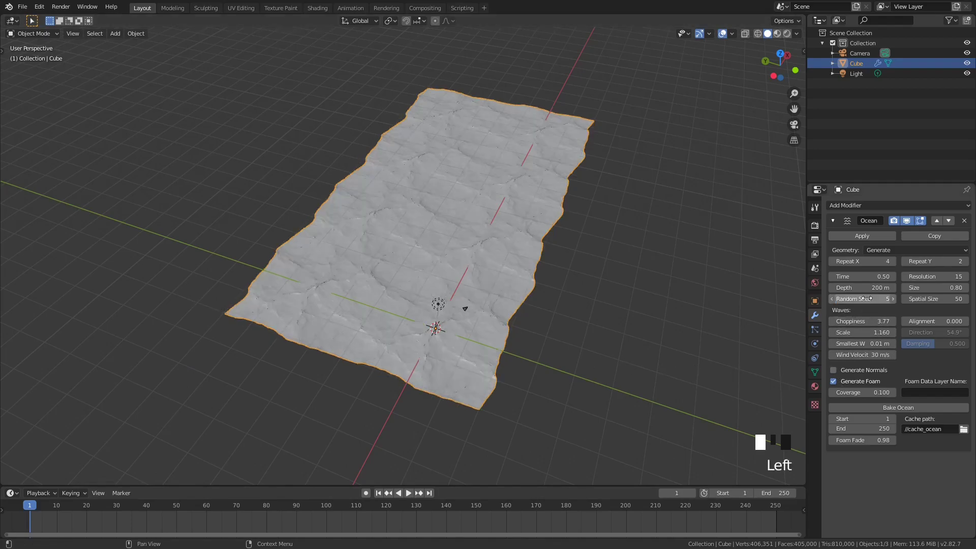
scroll(448, 232, "up", 4)
middle_click_drag(440, 213, 489, 190)
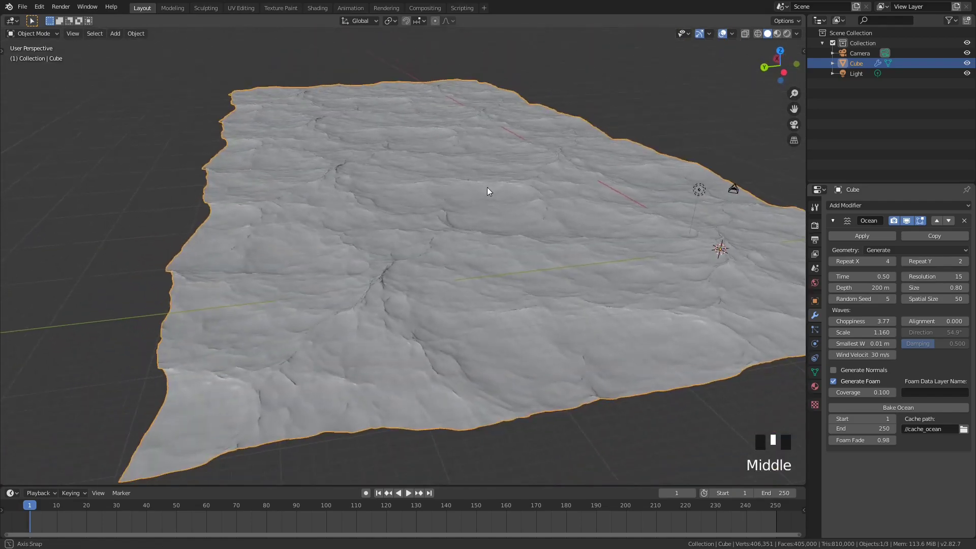
scroll(490, 184, "up", 2)
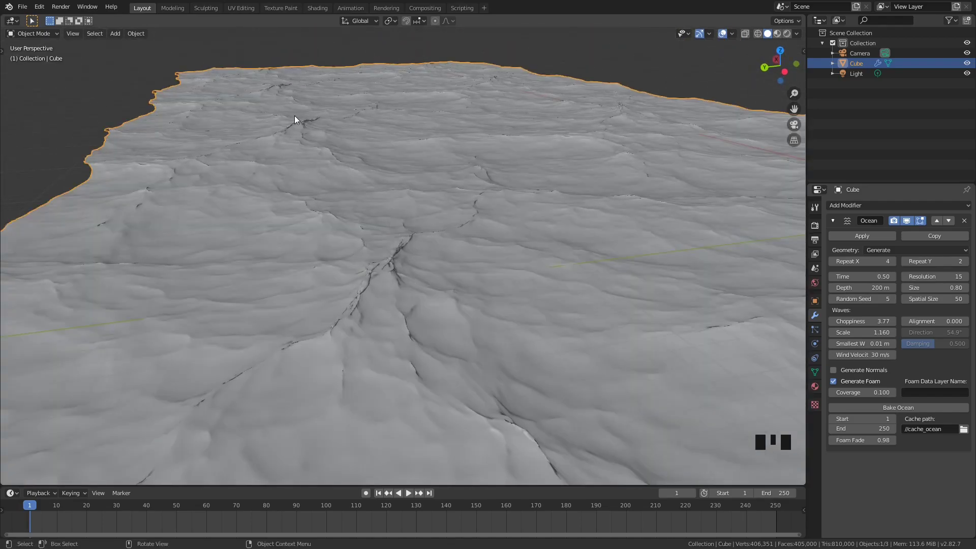
scroll(507, 110, "down", 4)
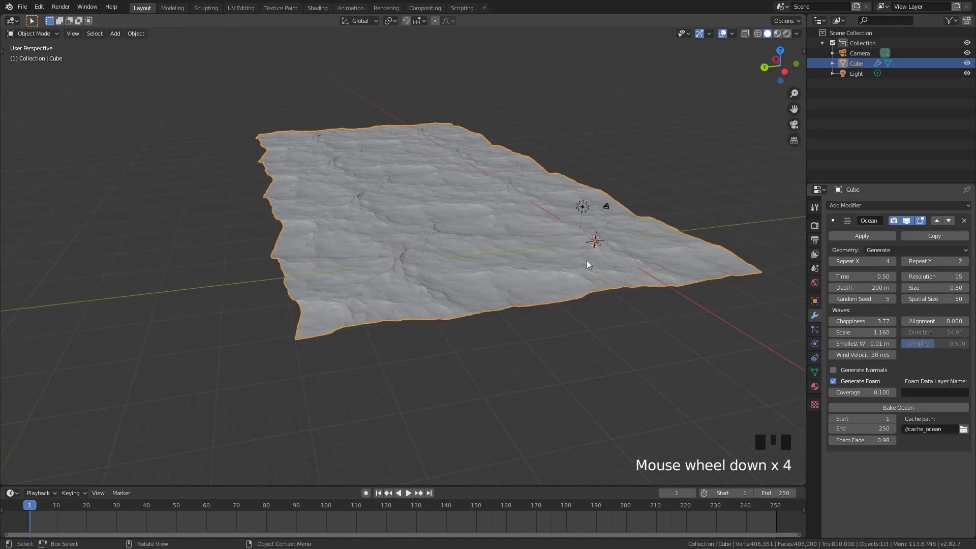
Set the ocean waves' Choppiness to 1 and Scale to 1.5.
left_click(867, 322)
type("1")
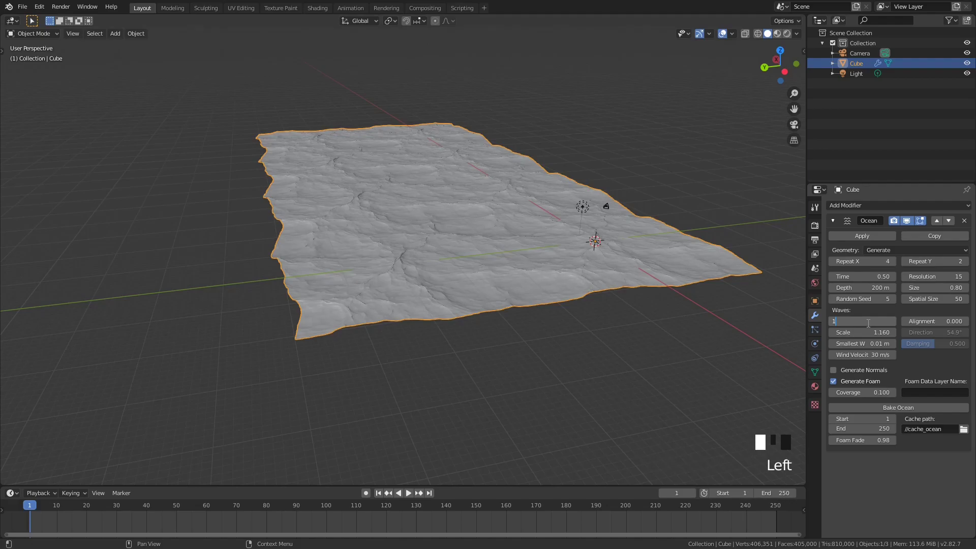
key("Return")
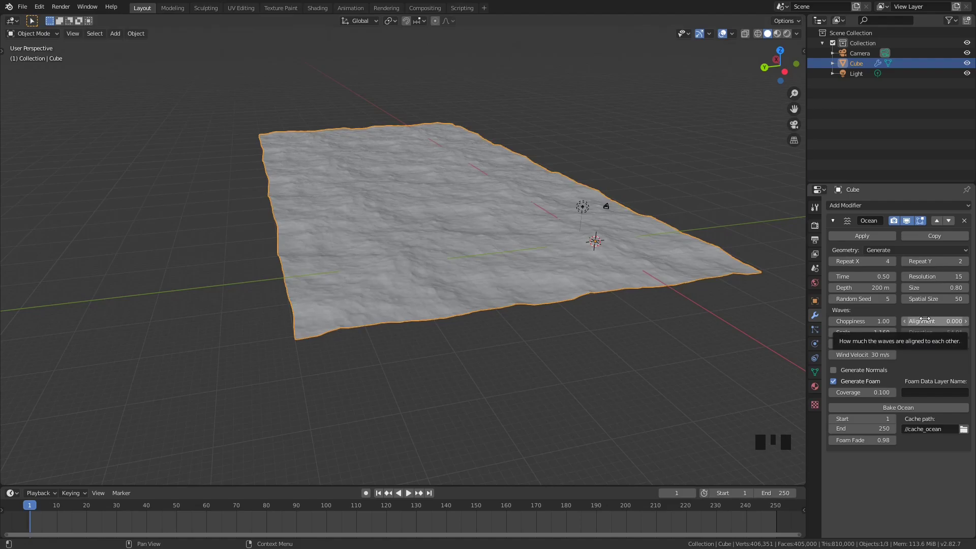
left_click(865, 333)
type("1.5")
key("Return")
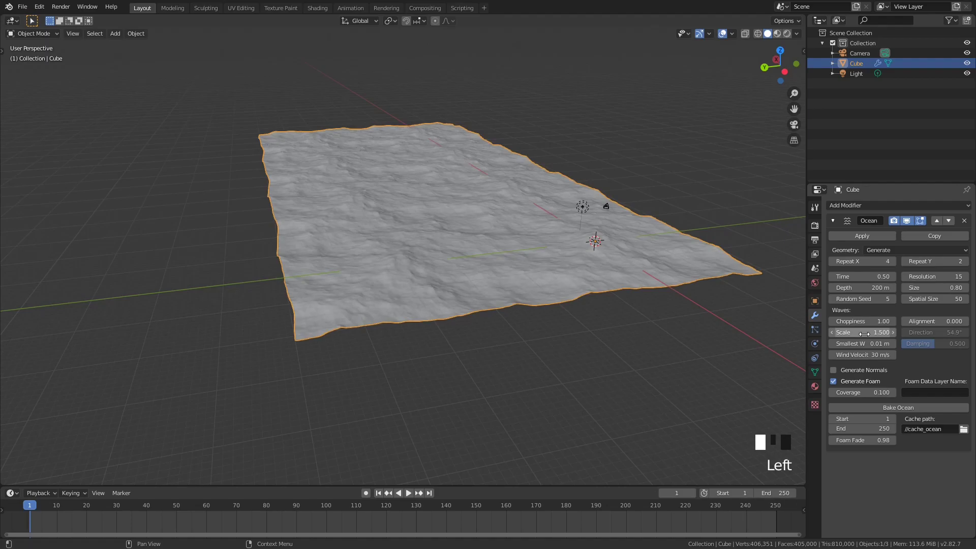
scroll(603, 176, "up", 4)
middle_click_drag(603, 176, 550, 182)
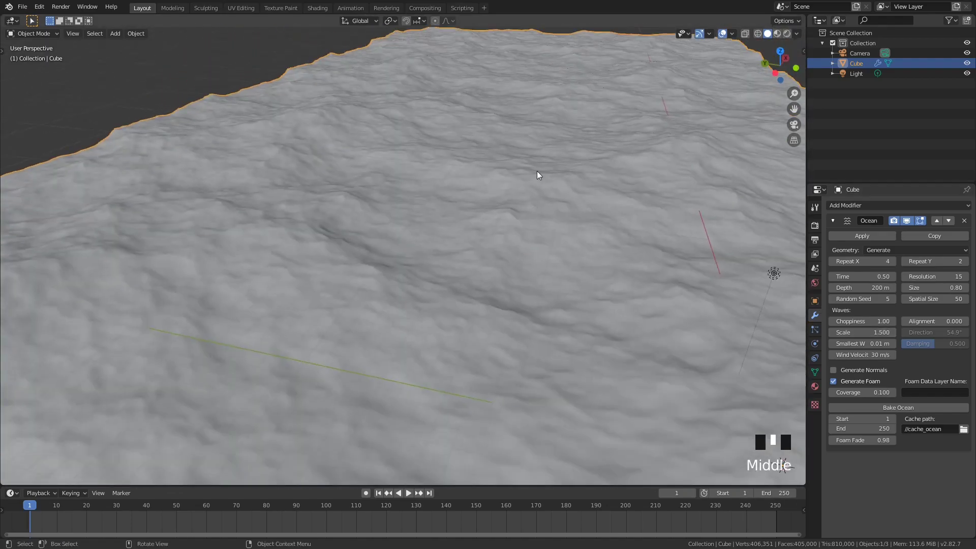
Name the Ocean modifier's foam data layer "pjena".
left_click(860, 392)
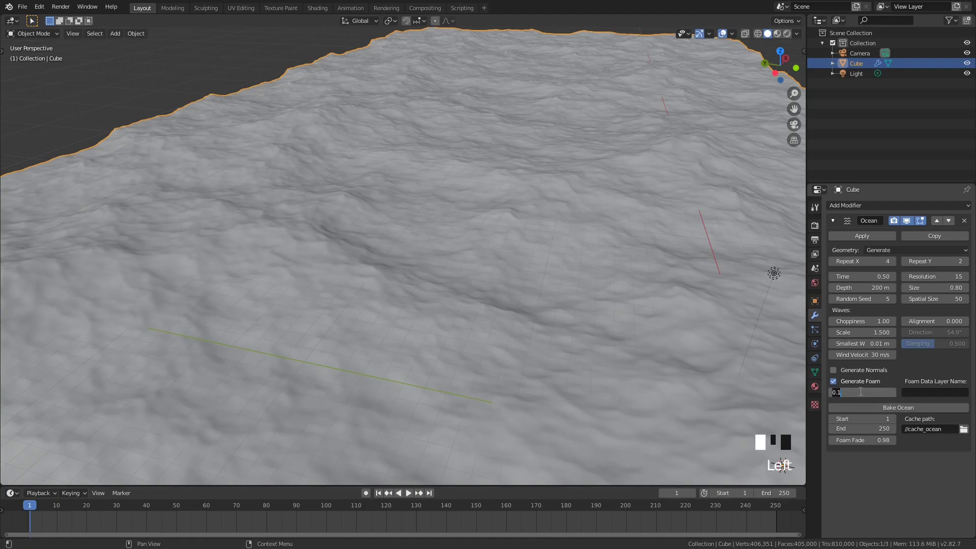
left_click(909, 391)
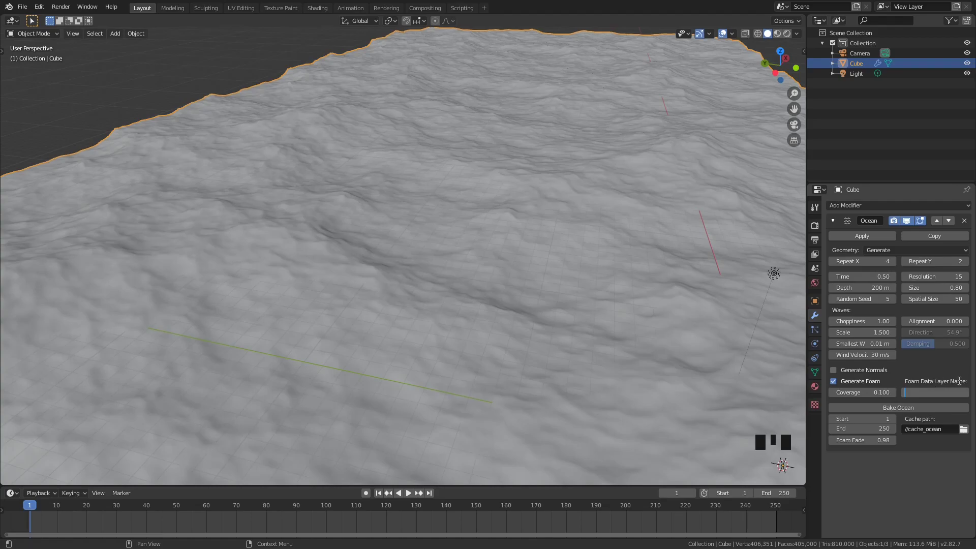
type("pjena")
key("Return")
scroll(609, 255, "down", 5)
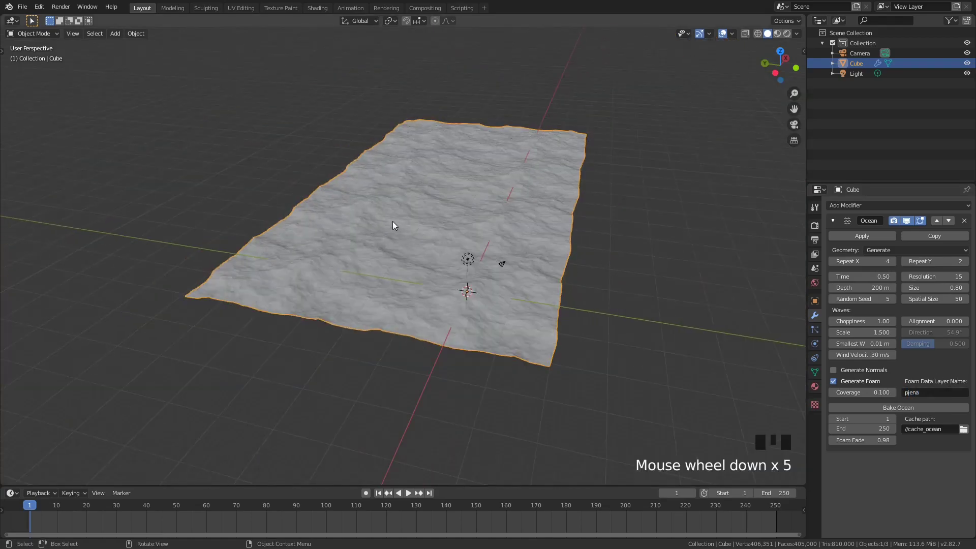
Examine the ocean's wave detail from several angles, checking it in another viewport shading mode.
scroll(393, 221, "up", 4)
middle_click_drag(394, 221, 372, 241)
scroll(434, 215, "down", 6)
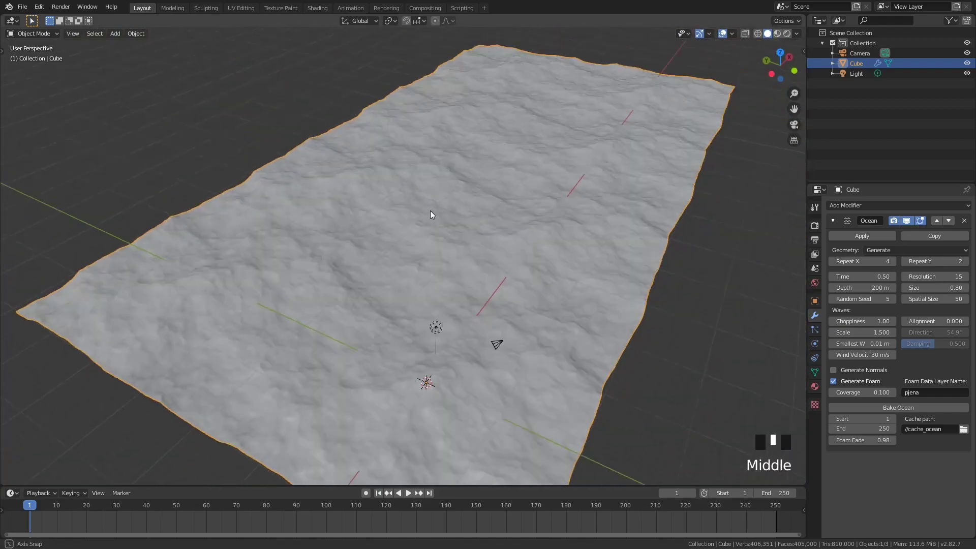
key("z")
left_click(368, 211)
scroll(420, 211, "up", 3)
mouse_move(420, 211)
middle_mouse_down()
mouse_move(438, 220)
mouse_move(449, 251)
middle_mouse_up()
key("z")
left_click(505, 212)
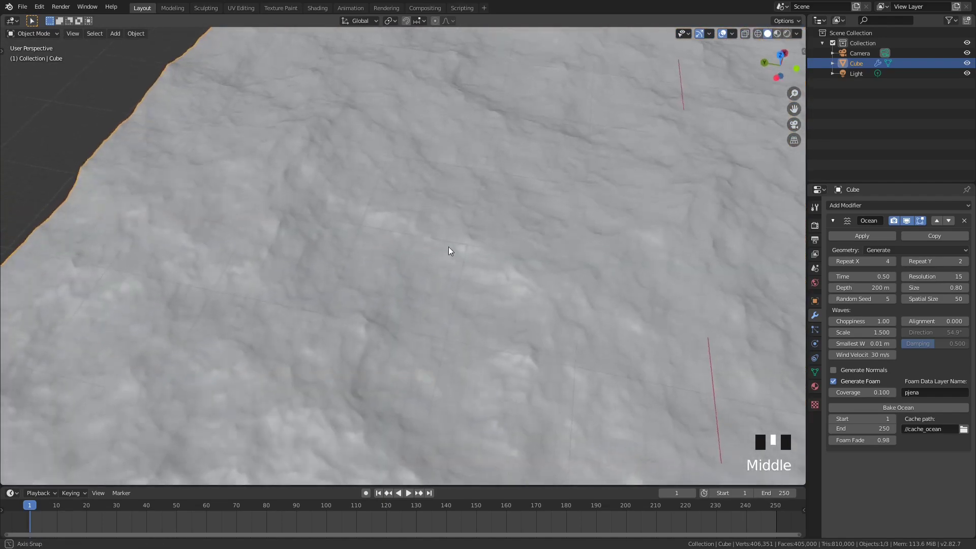
Try an Ocean Resolution of 25 and examine the wave detail from afar and up close.
left_click(930, 277)
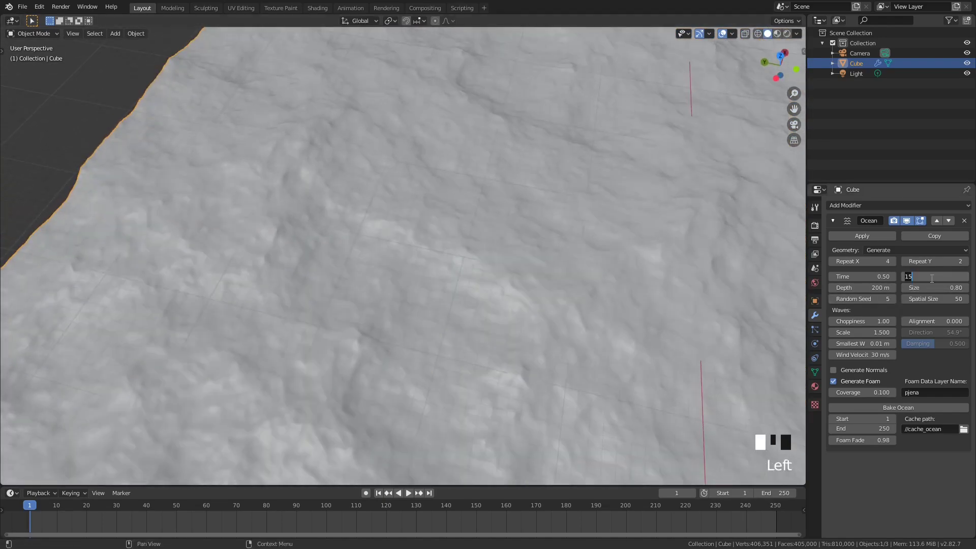
type("25")
key("Return")
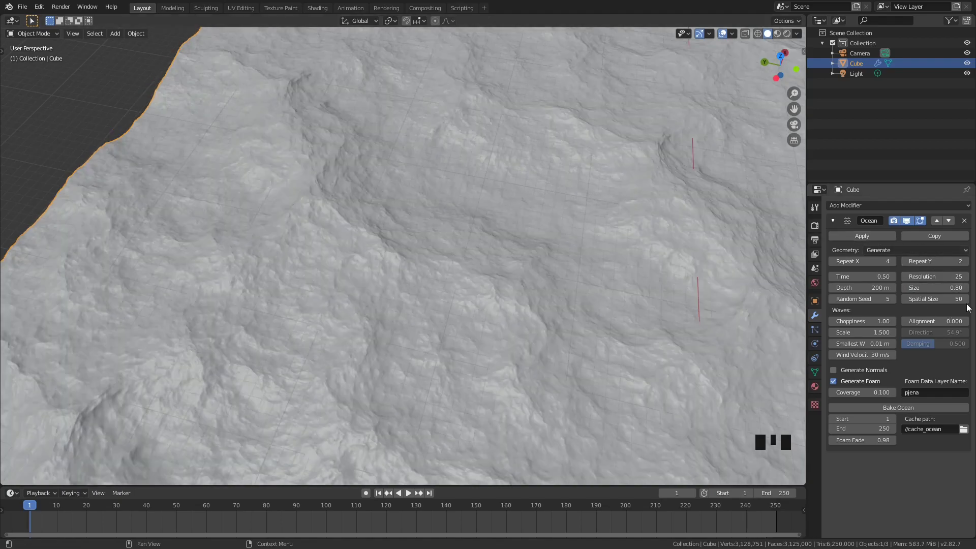
scroll(566, 300, "down", 4)
middle_click_drag(518, 300, 485, 264)
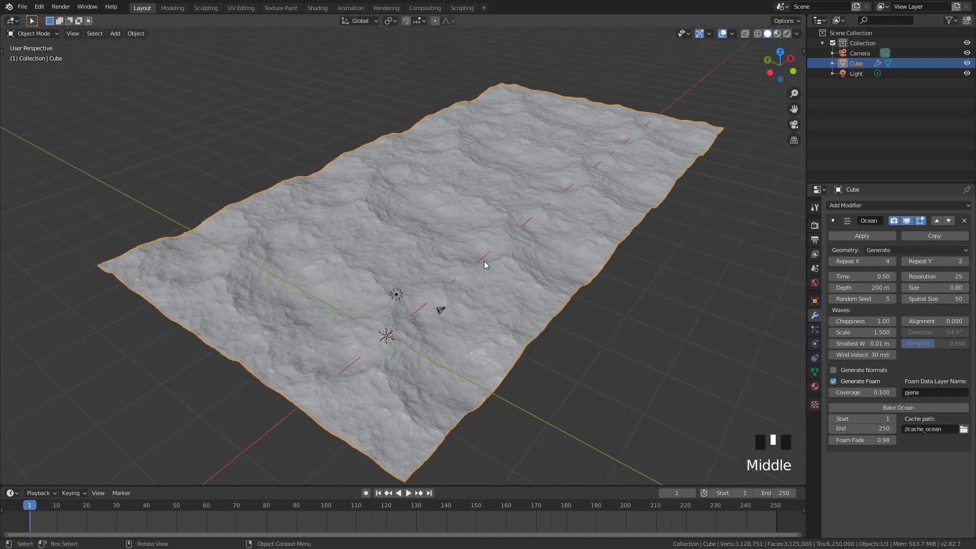
scroll(478, 272, "up", 3)
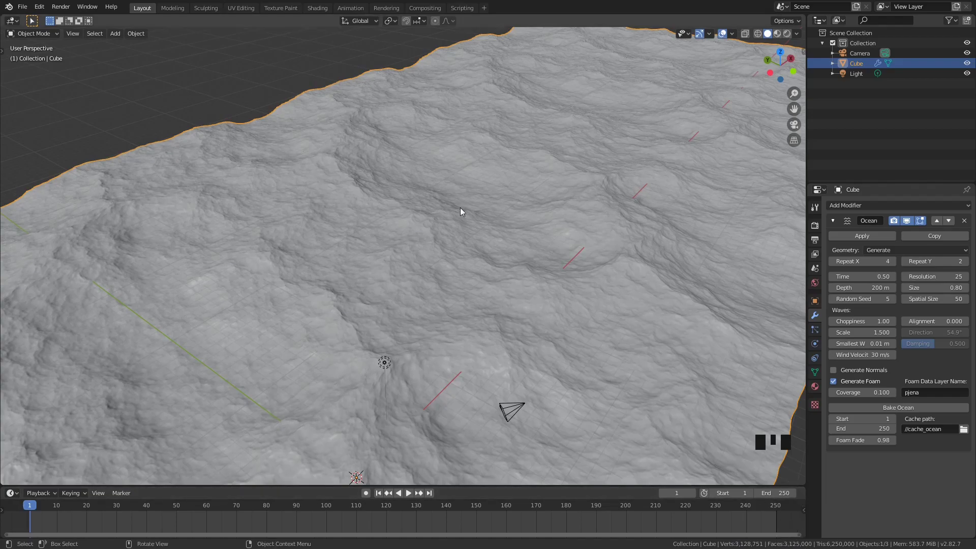
scroll(461, 212, "up", 2)
middle_click_drag(473, 208, 462, 241)
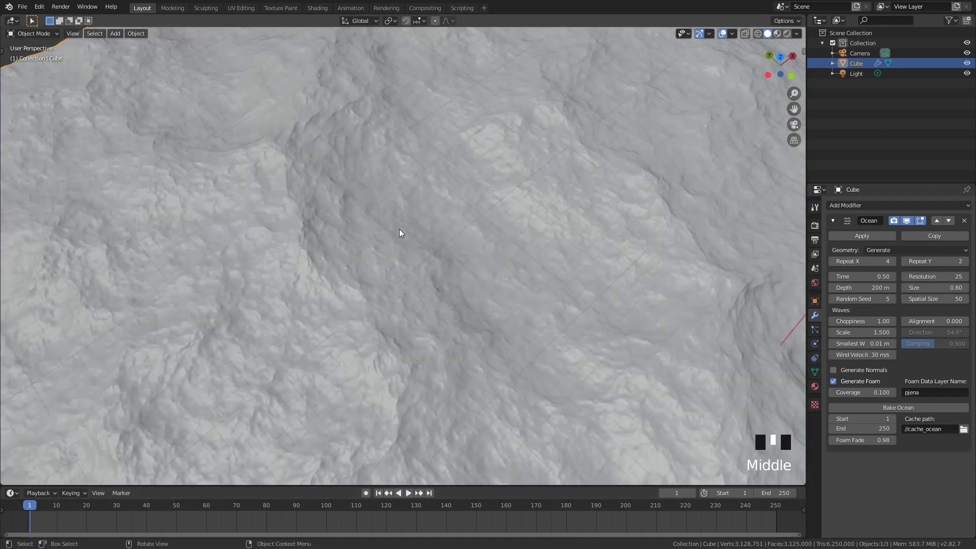
middle_click_drag(420, 197, 475, 179)
scroll(462, 157, "down", 3)
scroll(475, 179, "up", 3)
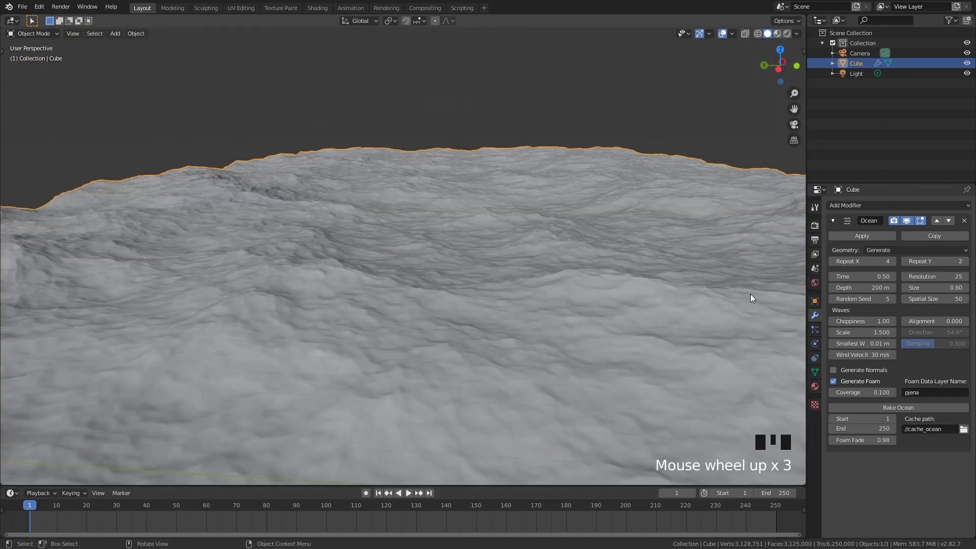
Return the Ocean modifier's Resolution to 15 and check the whole surface.
left_click(926, 278)
type("15")
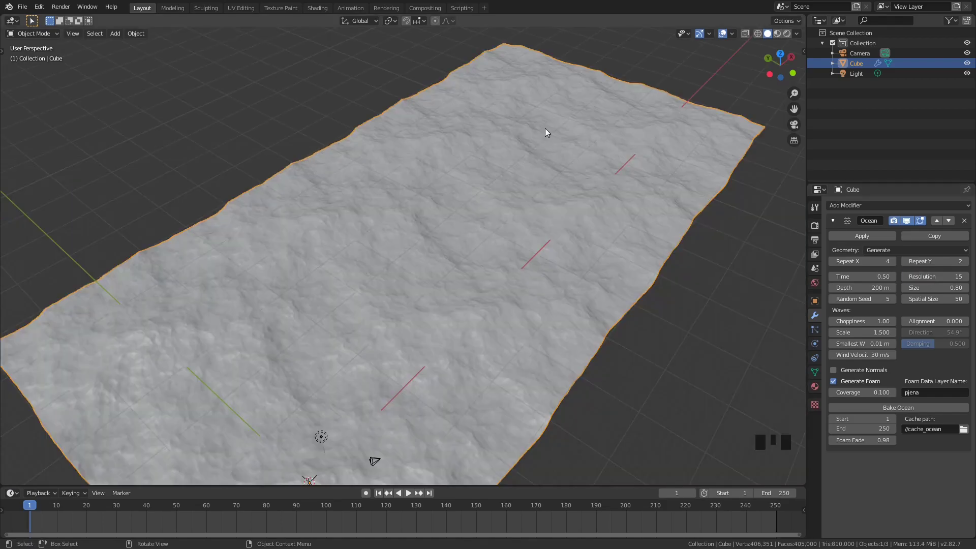
scroll(545, 128, "down", 4)
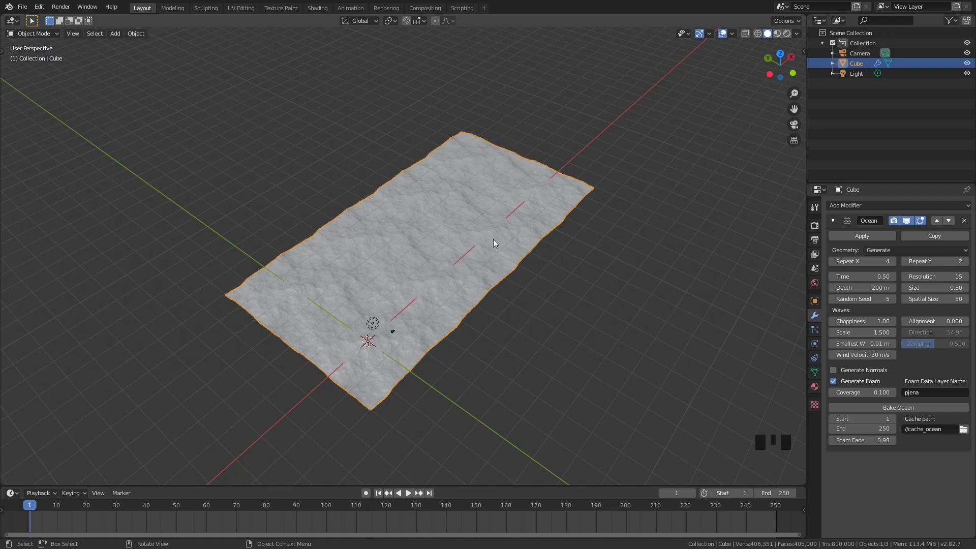
Switch to the Shading workspace and frame the ocean surface in its material preview.
left_click(317, 9)
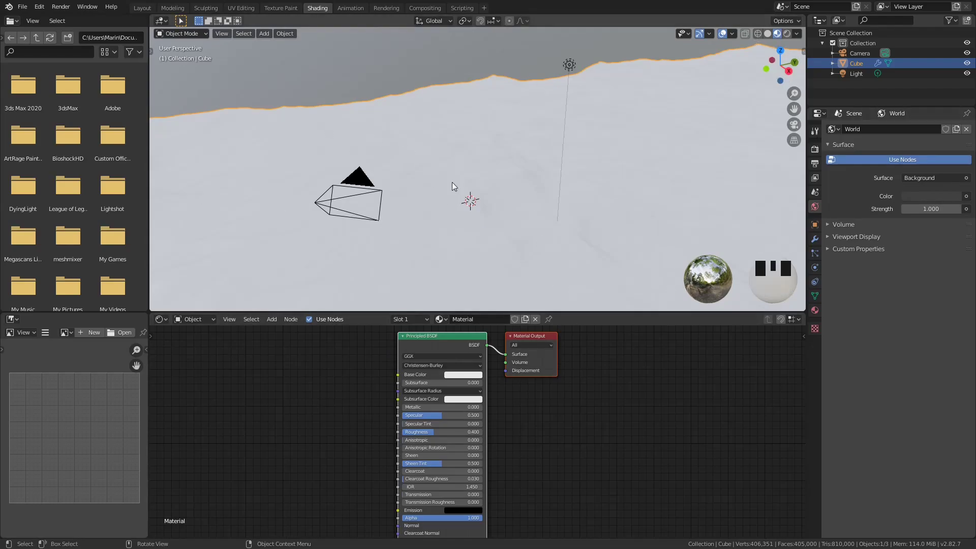
scroll(420, 191, "down", 4)
middle_click_drag(420, 190, 542, 195)
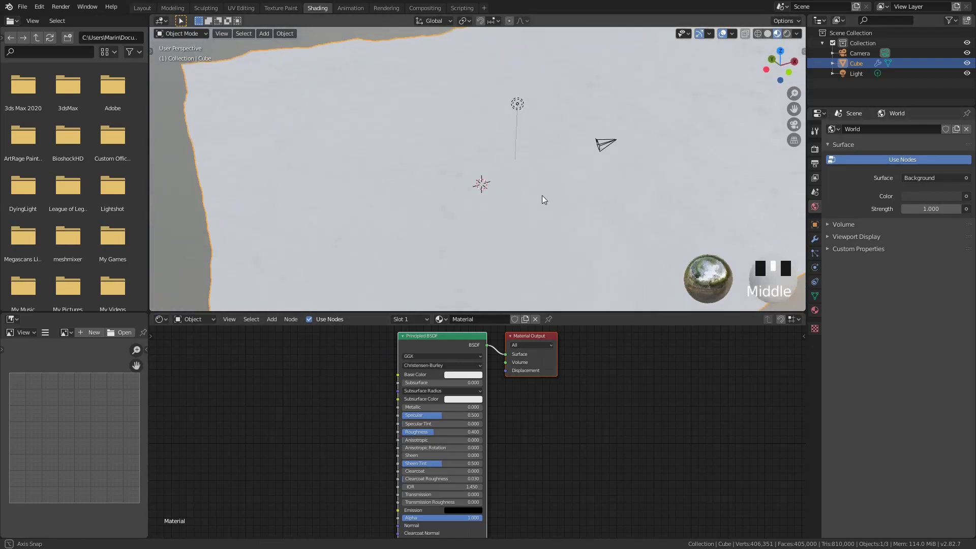
scroll(542, 195, "down", 2)
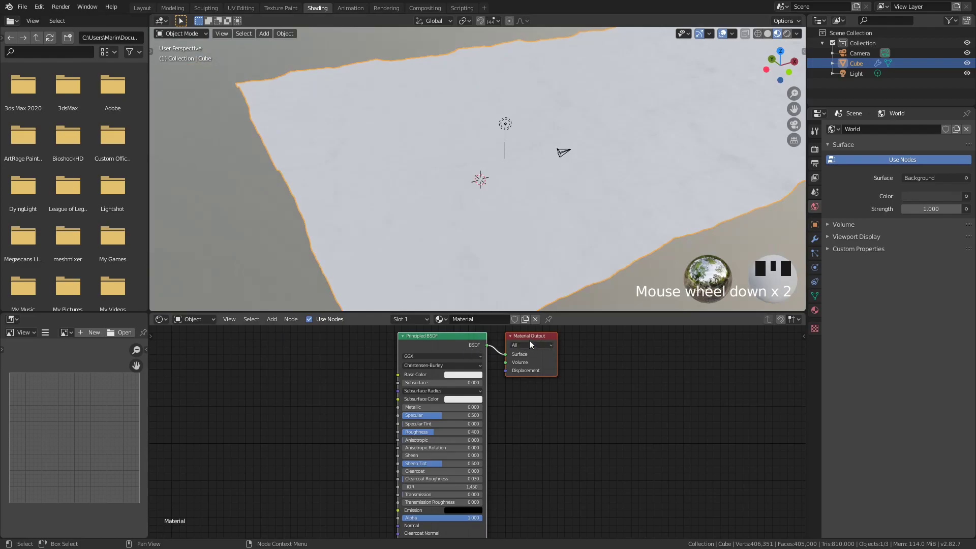
middle_click_drag(489, 166, 531, 164)
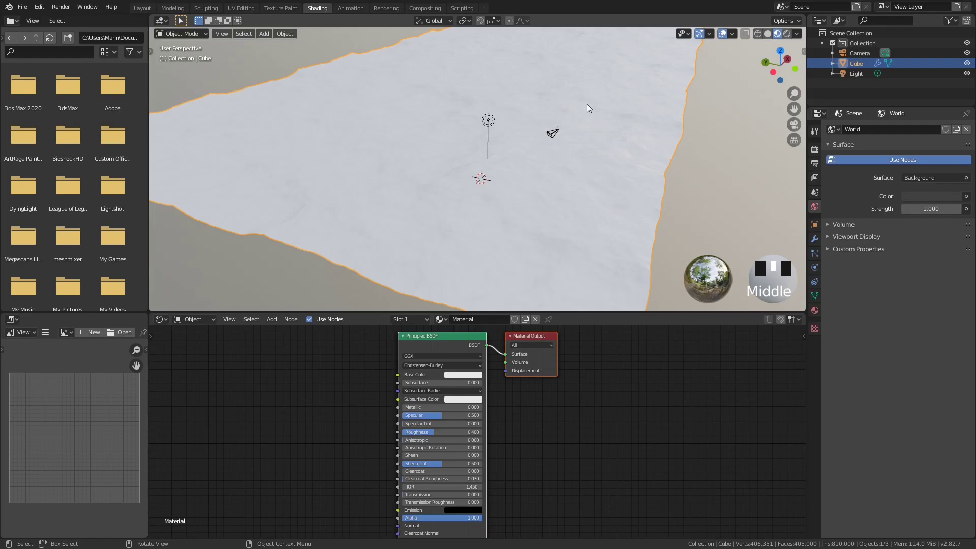
middle_click_drag(468, 124, 538, 139)
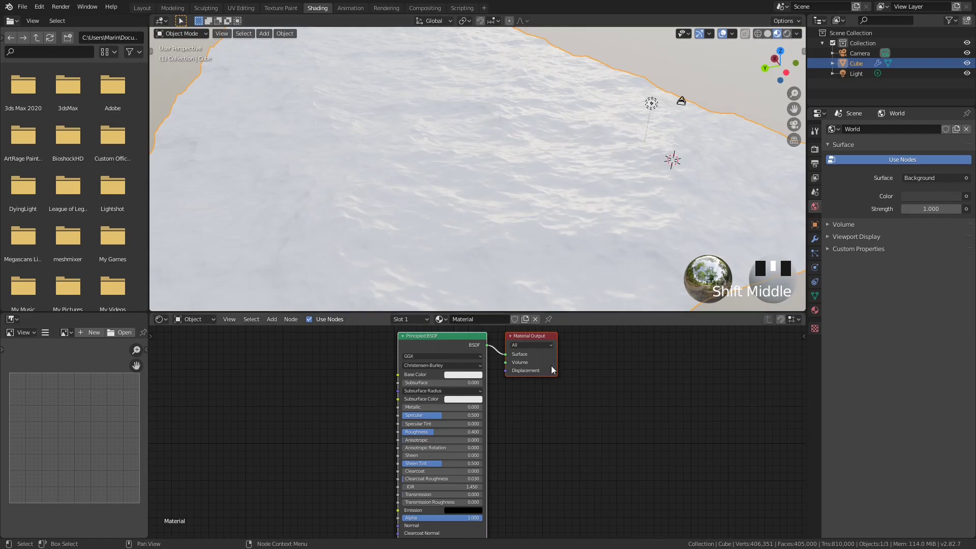
Move the Material Output node farther away from the Principled BSDF node to make room between them.
left_click_drag(449, 336, 473, 395)
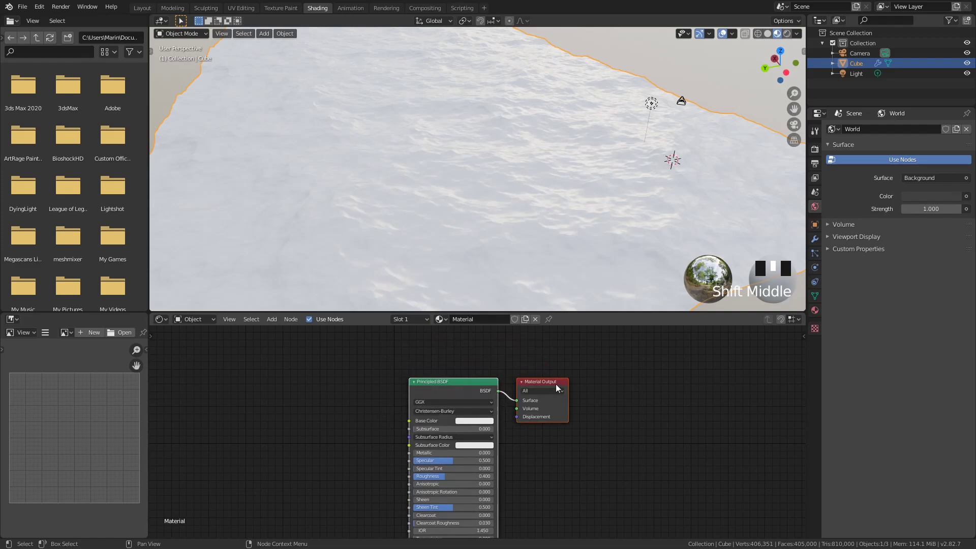
left_click_drag(543, 380, 659, 342)
middle_click_drag(534, 453, 548, 404)
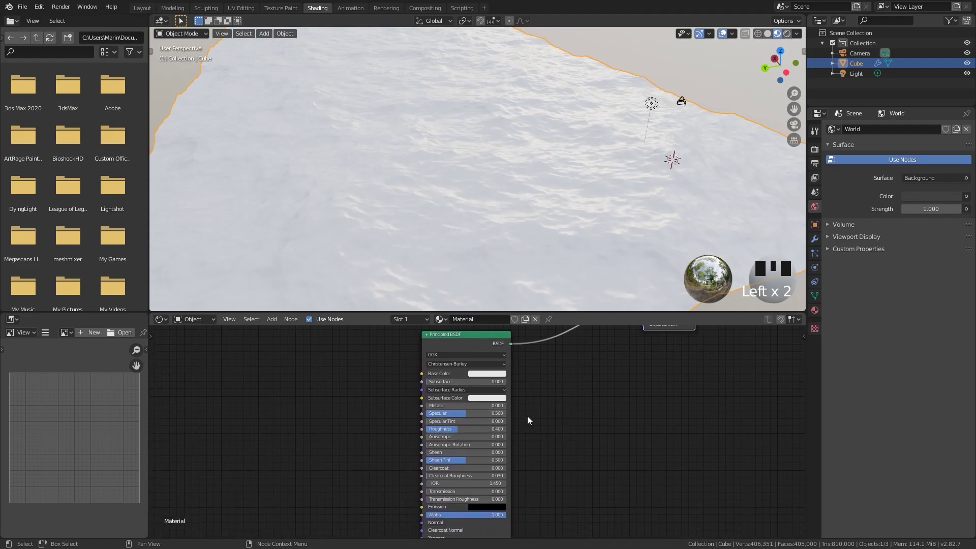
Set the Principled BSDF Base Color to a pale blue, hue about 0.51 and saturation about 0.12.
left_click(484, 373)
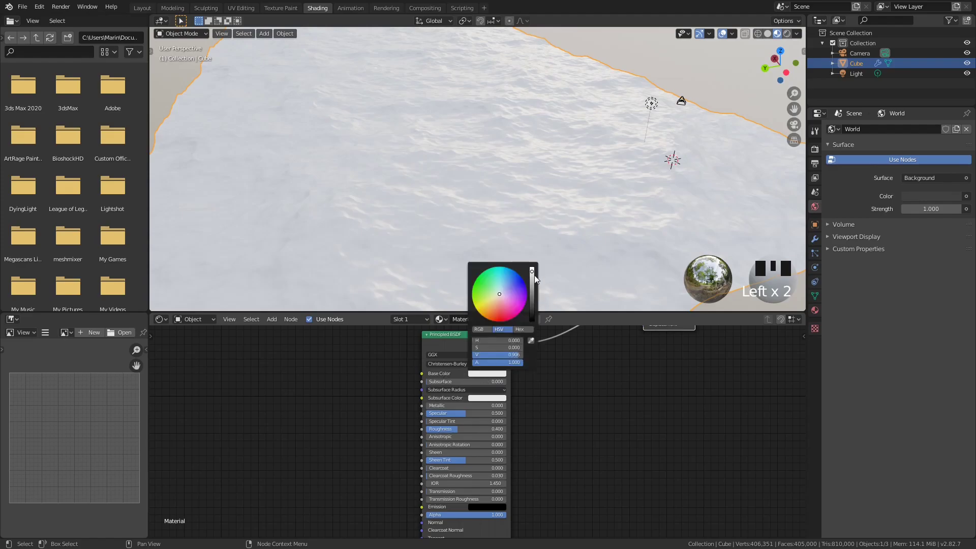
left_click(500, 293)
left_click_drag(500, 292, 499, 291)
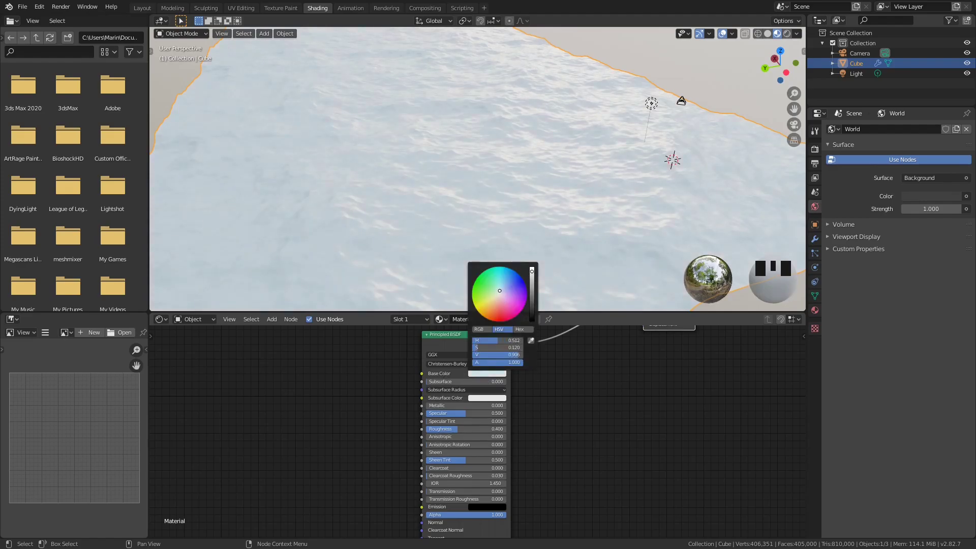
middle_click_drag(499, 234, 462, 216)
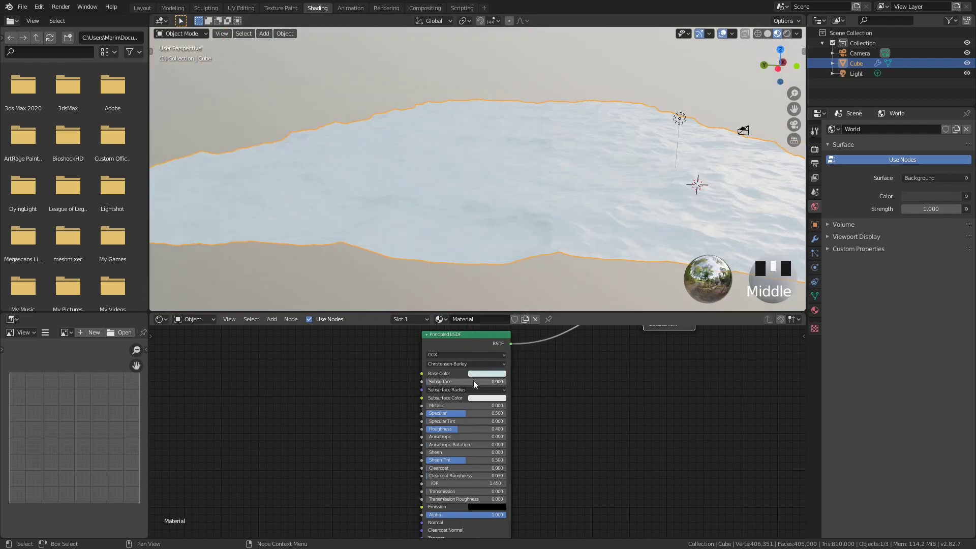
middle_click_drag(431, 187, 482, 151)
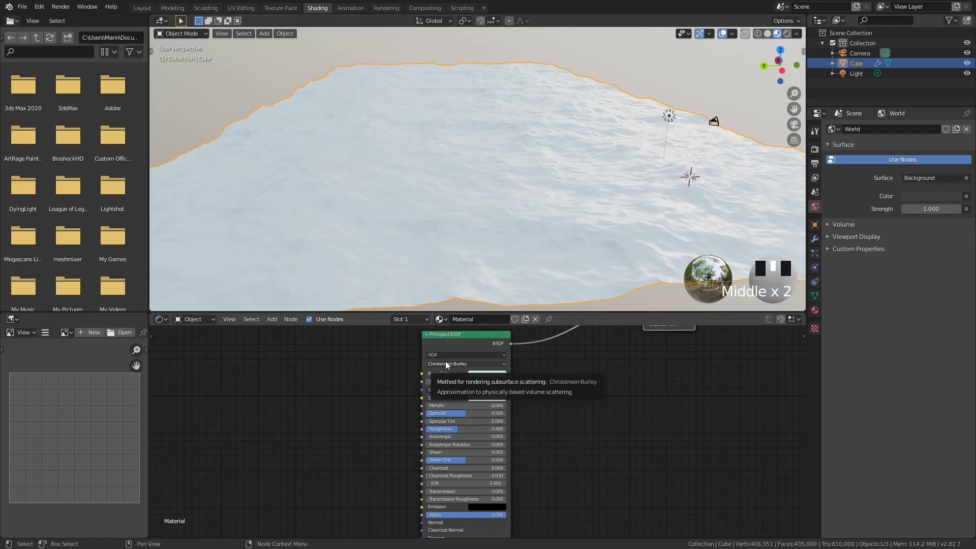
Set the water material's Roughness to 0.1 and check the reflections on the waves.
left_click(467, 429)
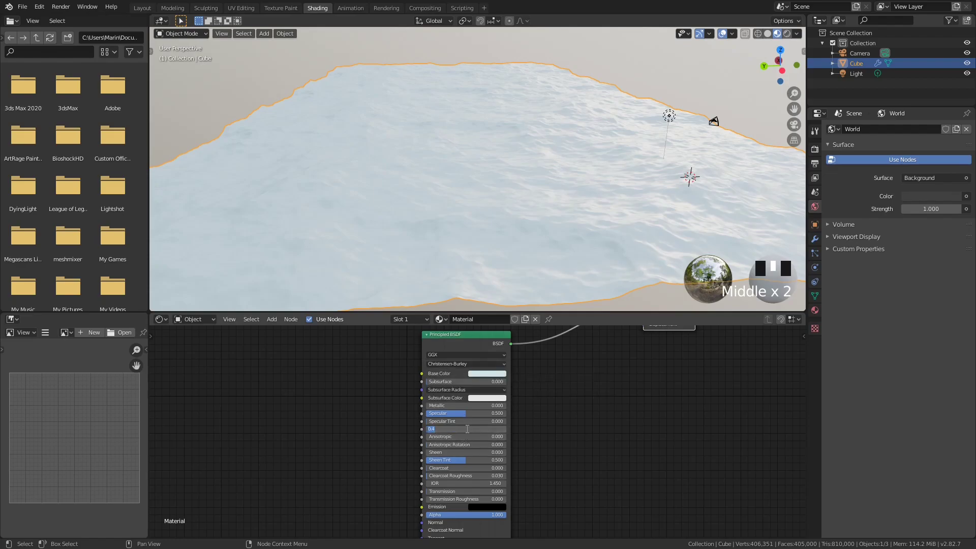
type(".1")
key("Return")
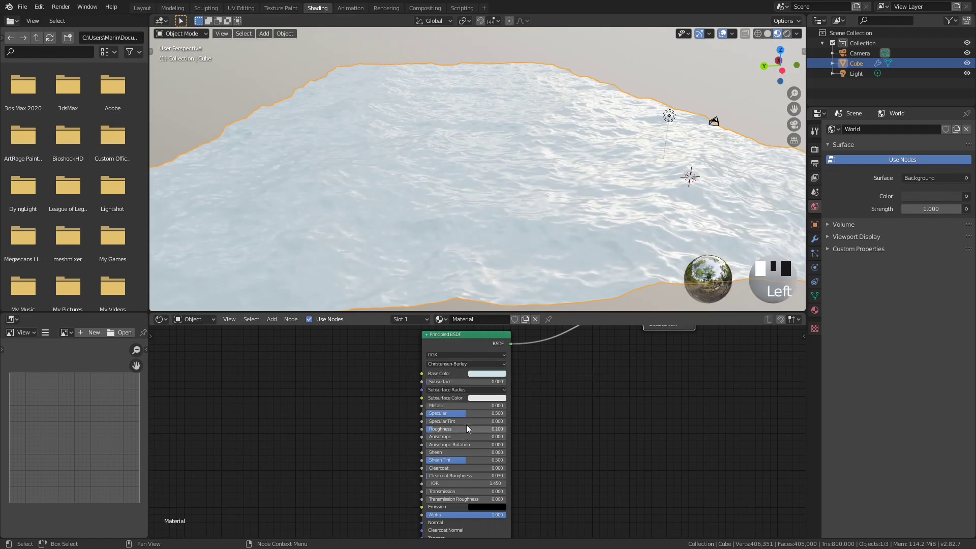
middle_click_drag(517, 117, 483, 218)
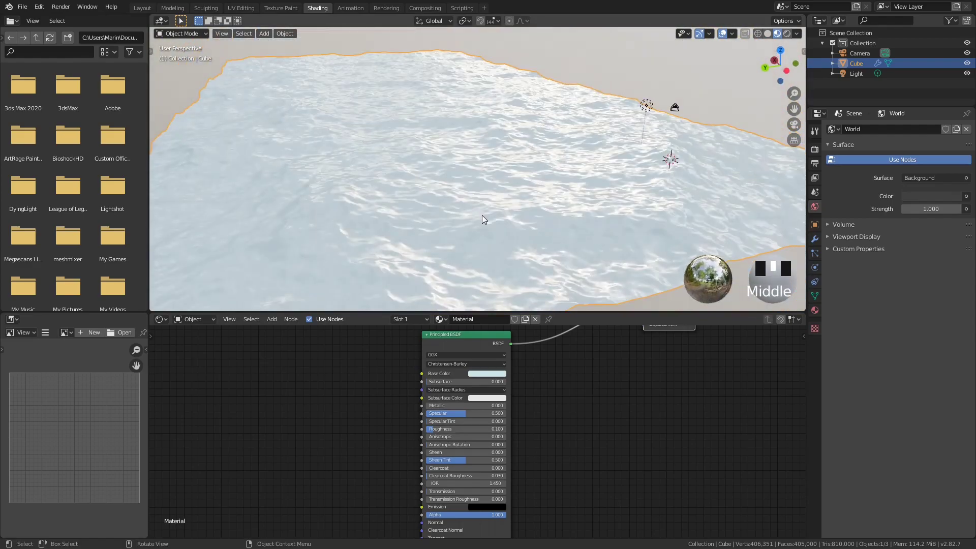
Set the Principled BSDF Transmission to 1 and check the see-through effect on the ocean surface.
middle_click_drag(398, 181, 417, 182)
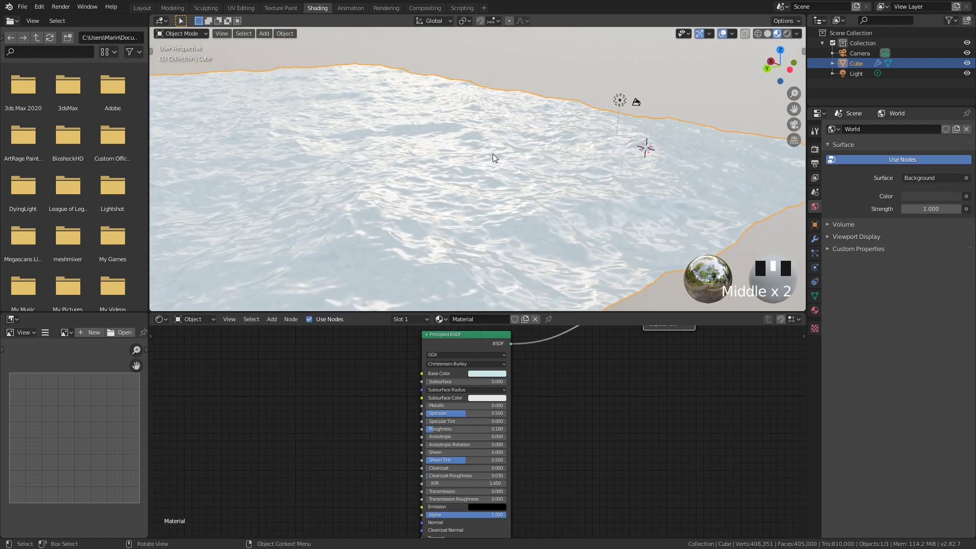
scroll(554, 459, "up", 2)
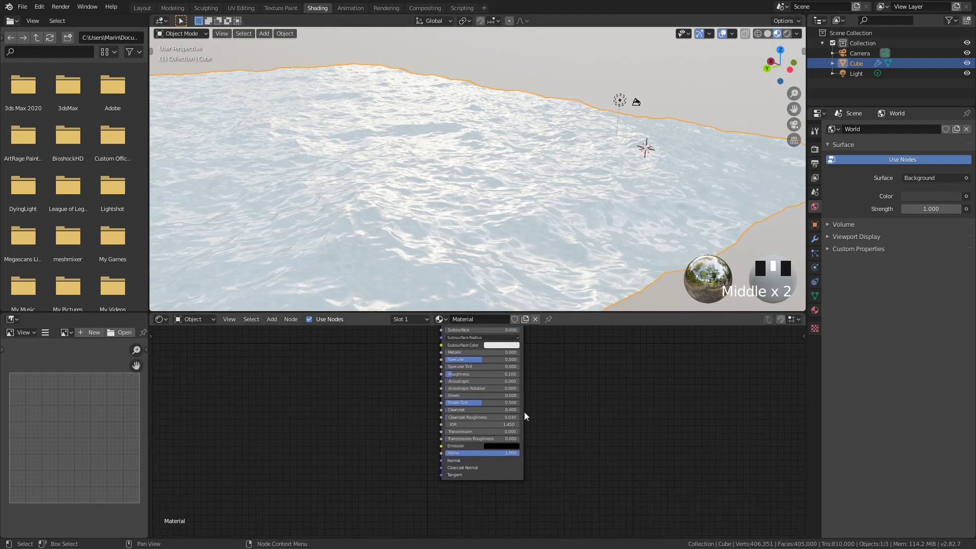
scroll(529, 414, "up", 2)
scroll(521, 415, "up", 2)
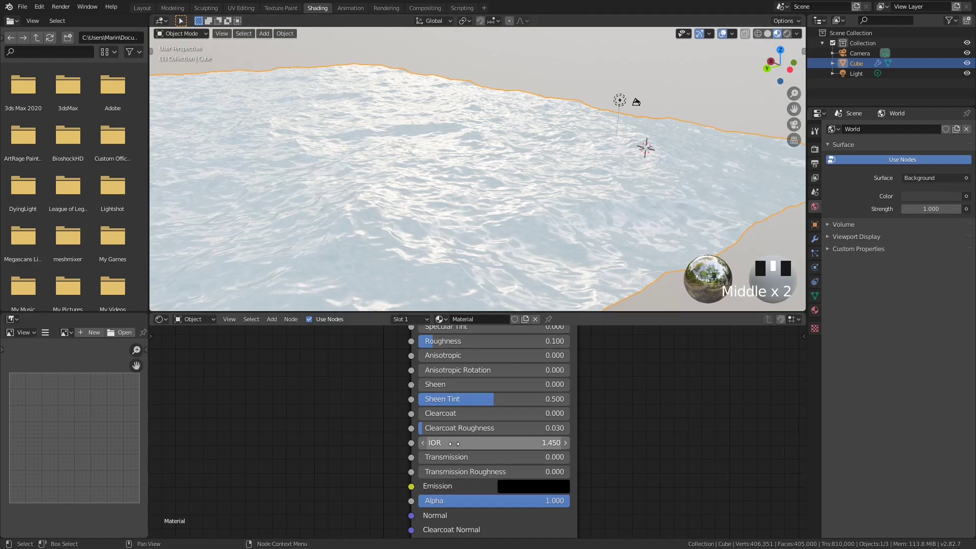
left_click(446, 459)
type("1")
key("Return")
middle_click_drag(446, 229, 449, 95)
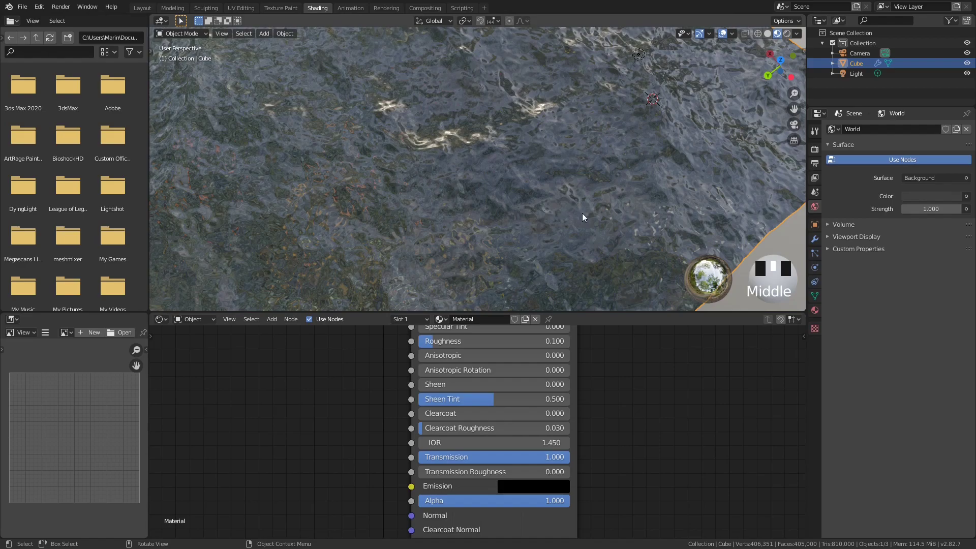
Set the Principled BSDF IOR to 1.333 and check the water from a low angle.
left_click(477, 443)
type("1.33")
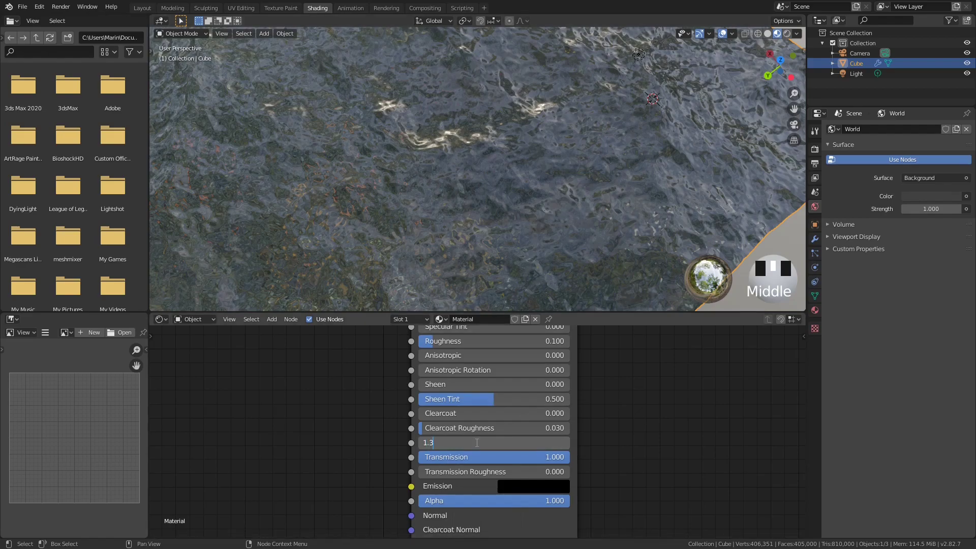
key("Return")
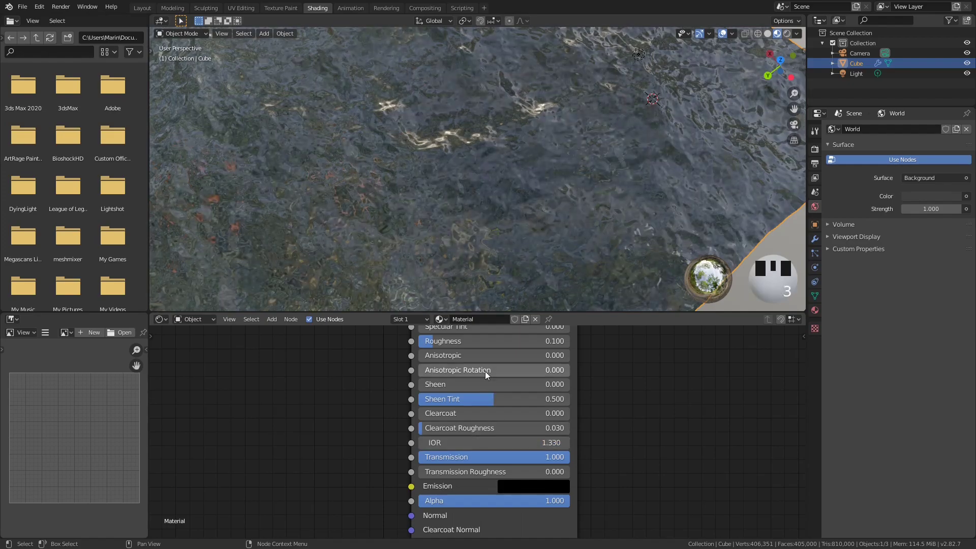
left_click(515, 443)
type("1.333")
key("Return")
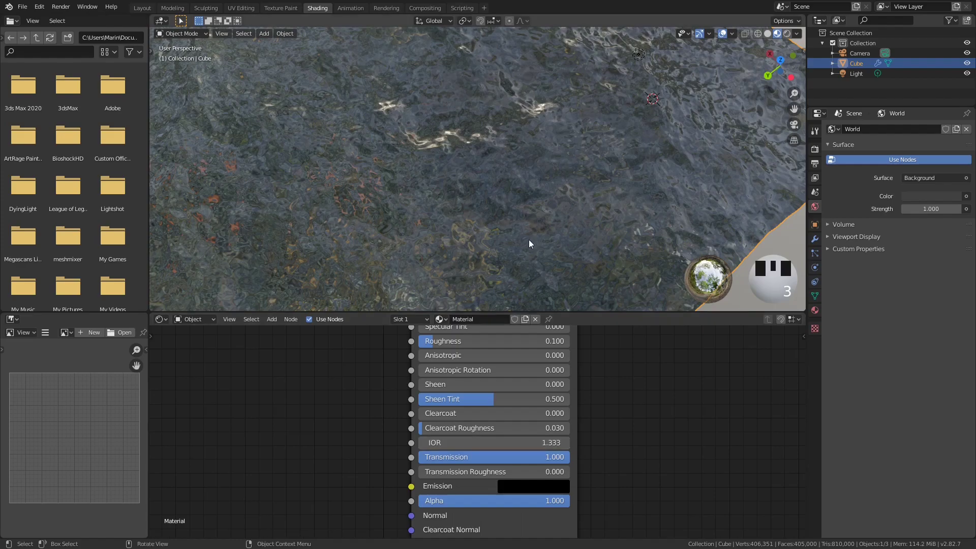
middle_click_drag(487, 230, 535, 172)
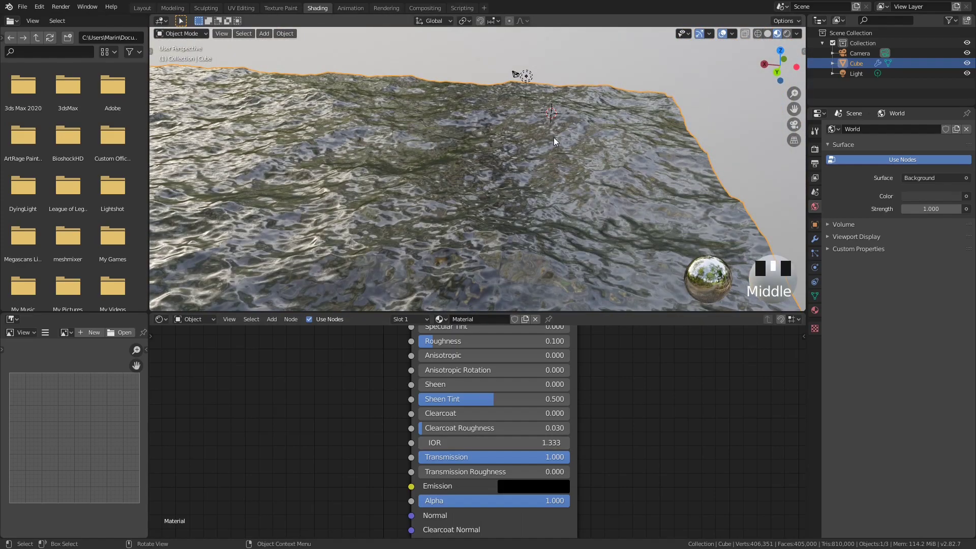
Move the Principled BSDF node well below the Material Output and shift the output slightly outward to free space for more shaders.
scroll(653, 367, "down", 11)
middle_click_drag(587, 366, 609, 447)
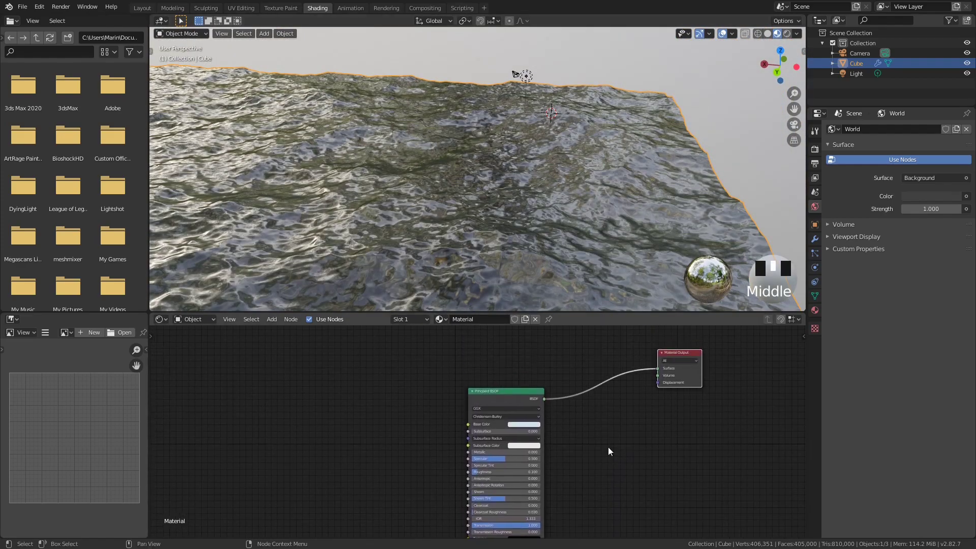
middle_click_drag(562, 174, 486, 175)
middle_click_drag(325, 175, 336, 199)
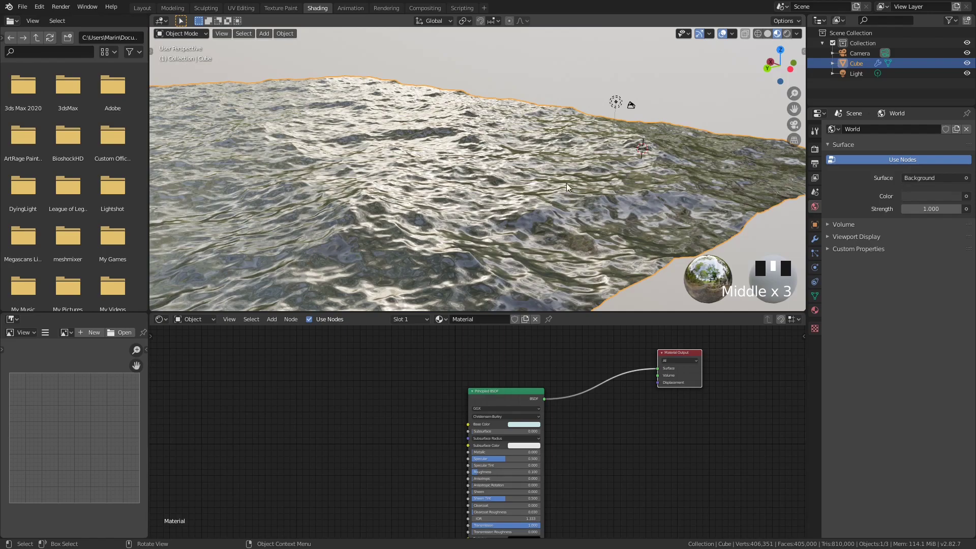
left_click_drag(514, 392, 494, 516)
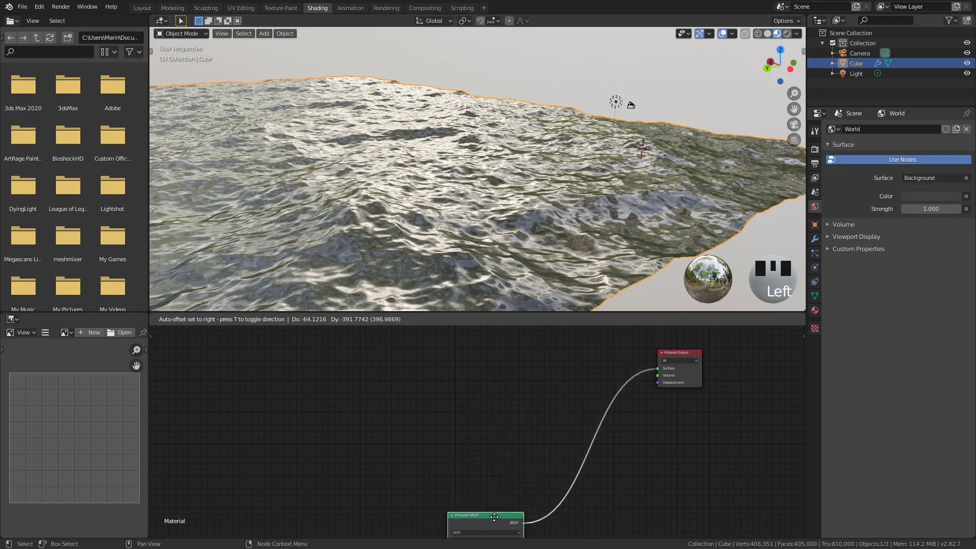
left_click_drag(678, 353, 688, 349)
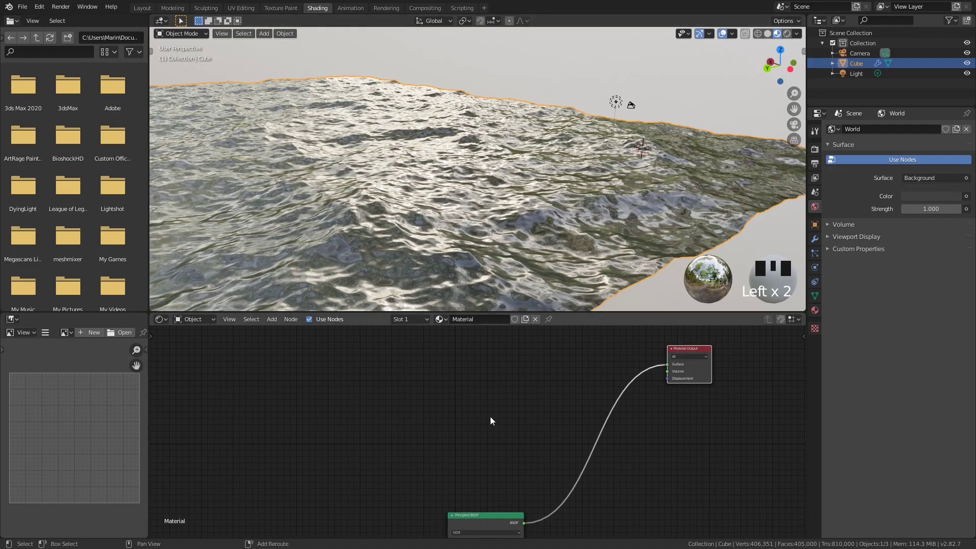
Insert a Mix Shader node into the link between the Principled BSDF and the Material Output.
key("shift+a")
mouse_move(481, 453)
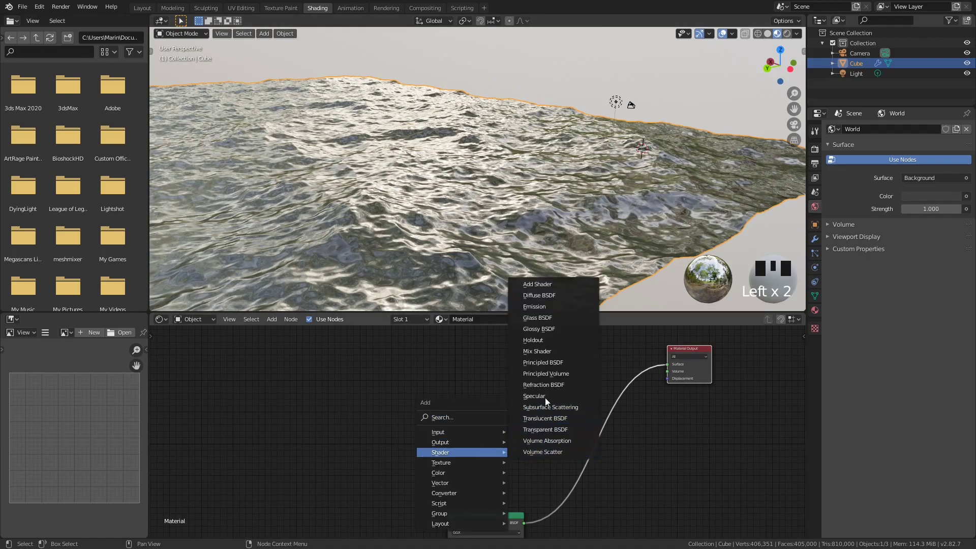
left_click(556, 354)
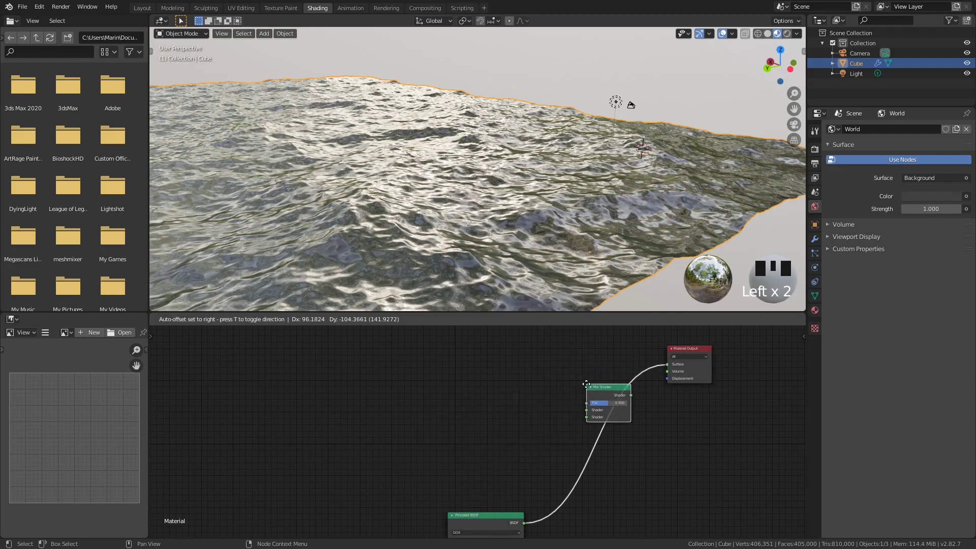
left_click(598, 387)
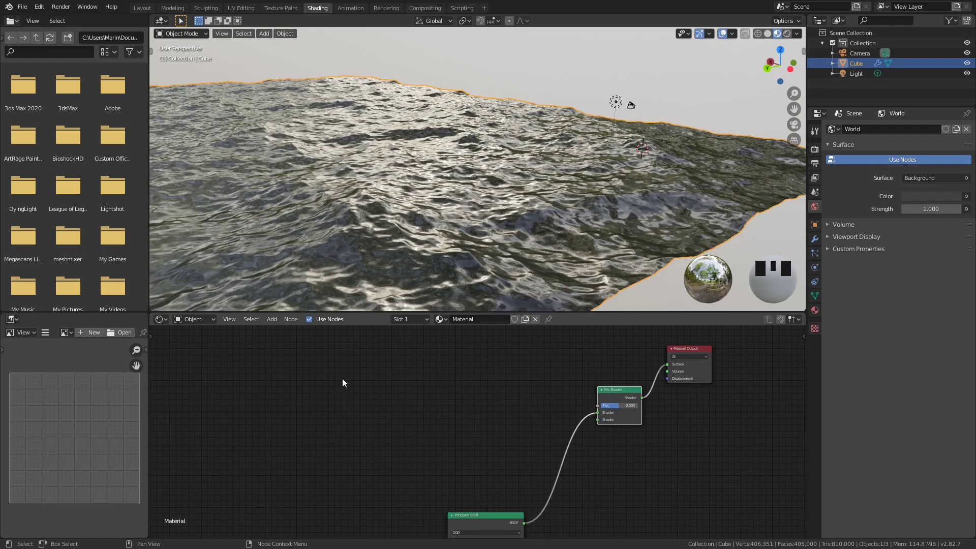
Add a Glossy BSDF node above the Principled BSDF and connect it directly to the Material Output's Surface to preview it alone.
middle_click_drag(489, 136, 562, 182)
left_click(482, 367)
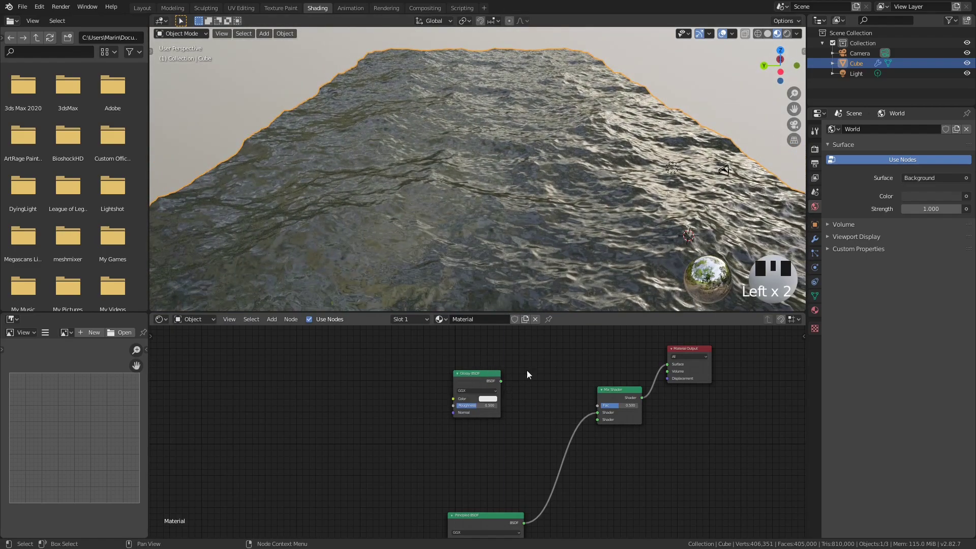
middle_click_drag(457, 224, 475, 213)
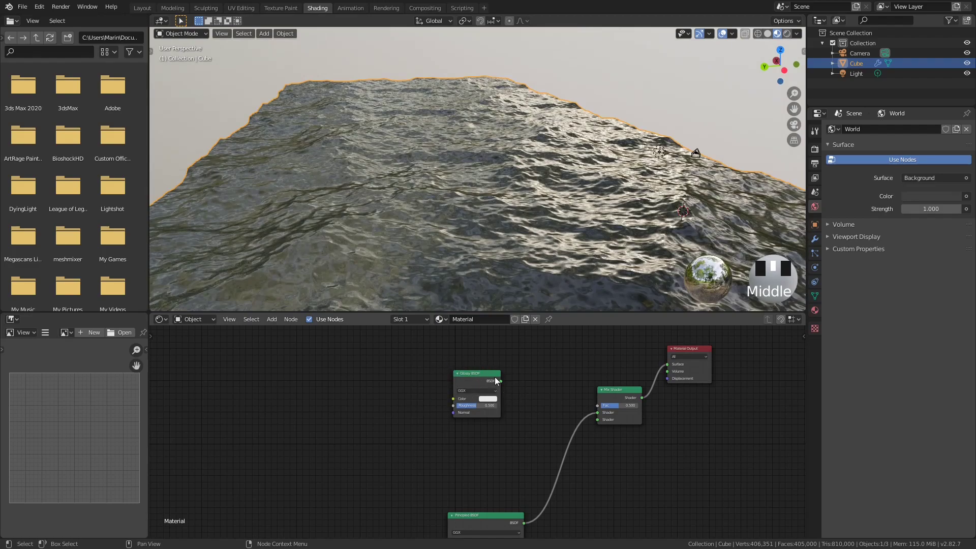
left_click_drag(501, 381, 668, 365)
middle_click_drag(496, 199, 430, 146)
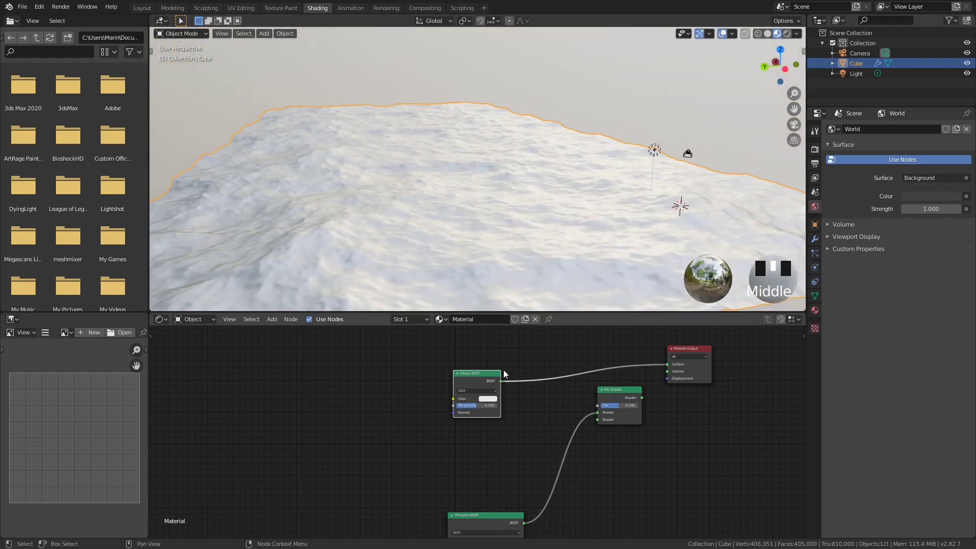
Set the Glossy BSDF color to pure white and its Roughness to 0.25.
left_click(488, 399)
left_click(533, 313)
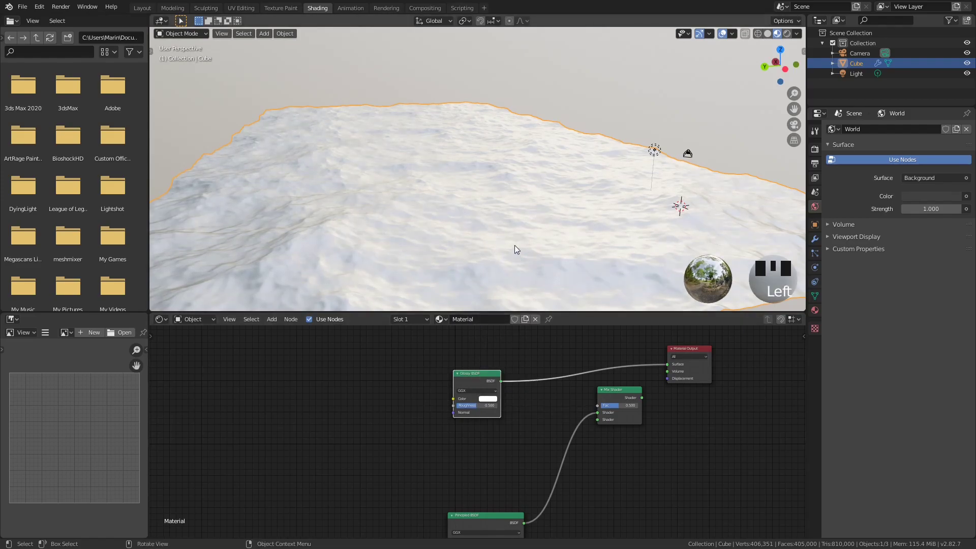
left_click(481, 405)
key("BackSpace")
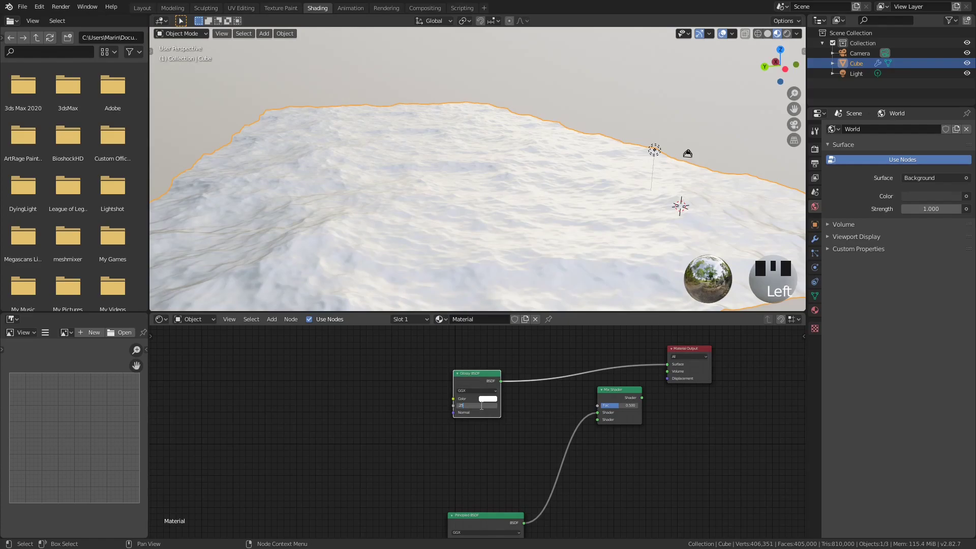
type(".25")
key("Return")
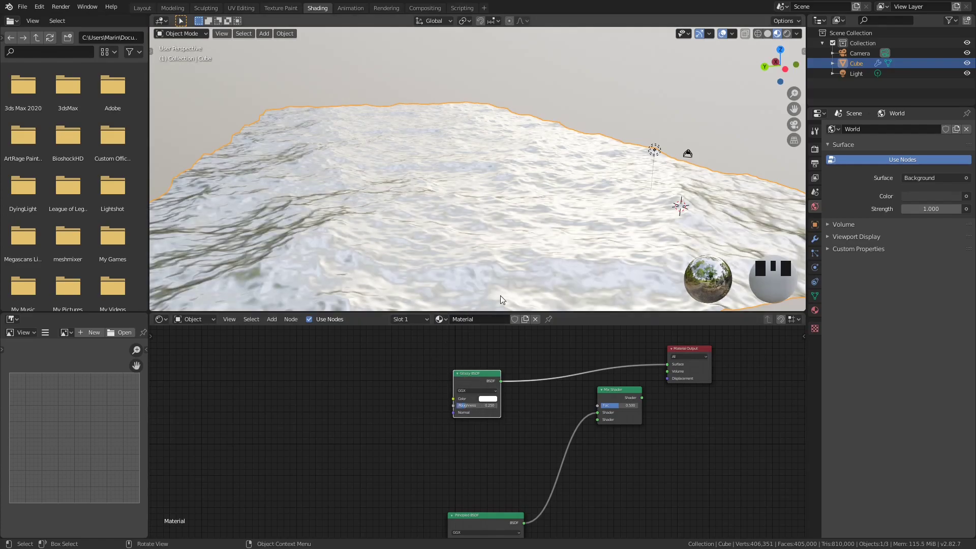
Examine the glossy reflections on the waves up close and from several angles, in both rendered and material preview shading.
middle_click_drag(384, 174, 453, 212)
scroll(457, 209, "up", 7)
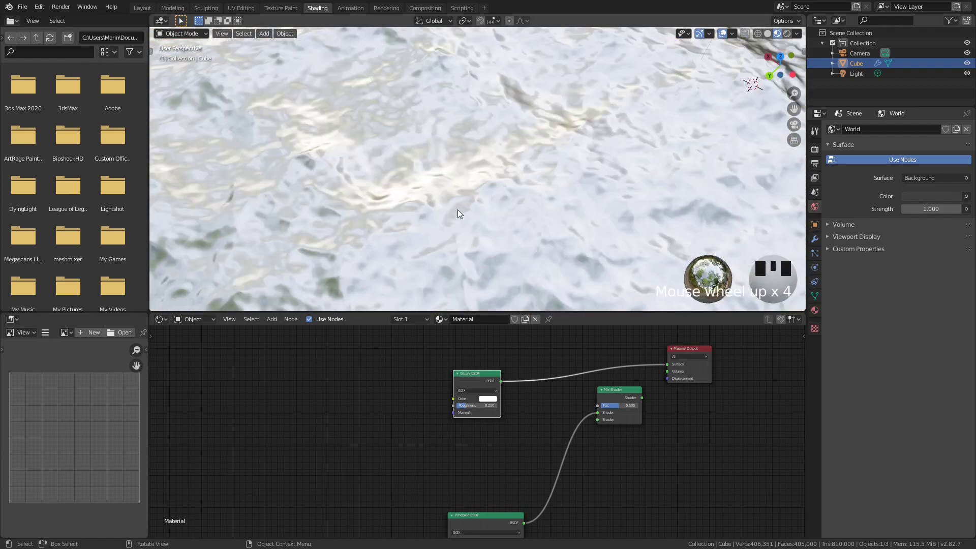
scroll(515, 170, "down", 10)
middle_click_drag(511, 152, 489, 117)
key("z")
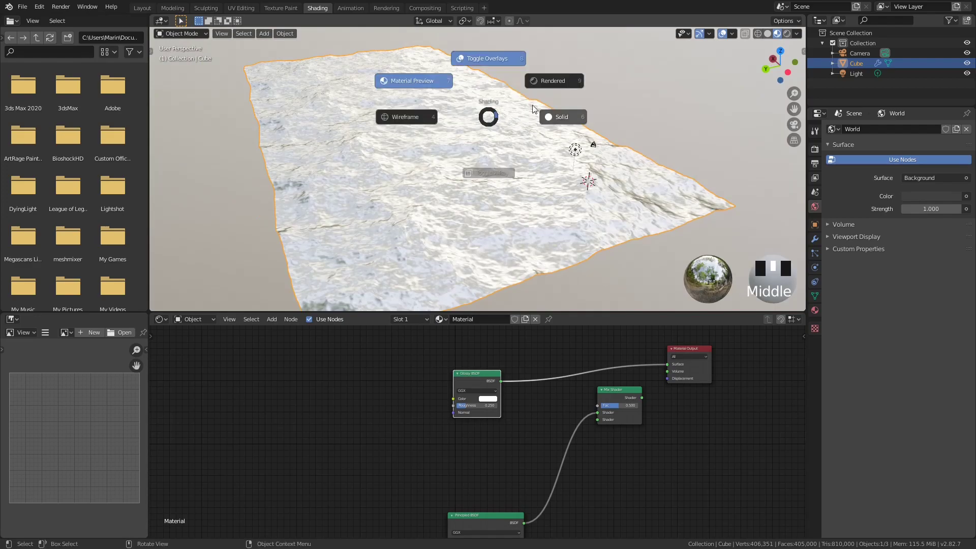
left_click(574, 72)
middle_click_drag(554, 131, 599, 149)
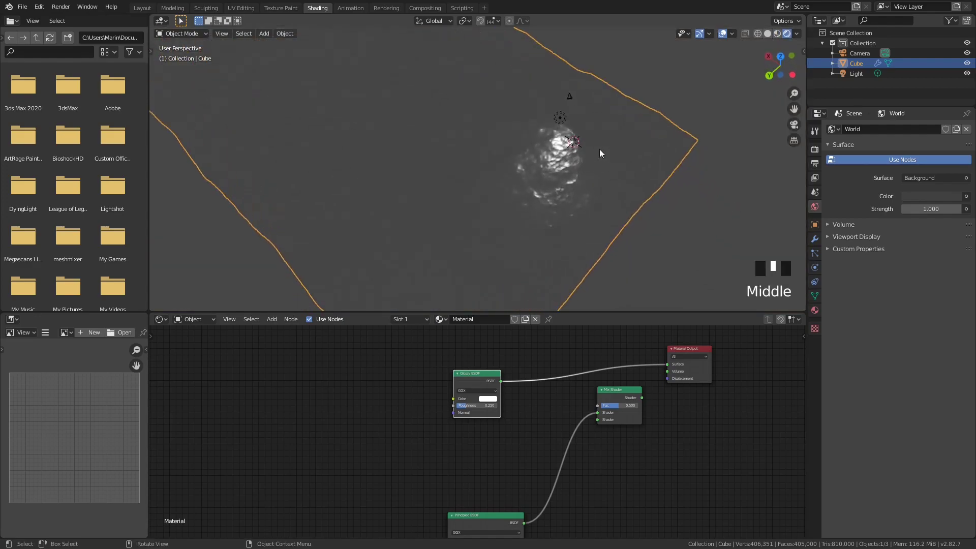
key("z")
left_click(472, 168)
mouse_move(470, 163)
middle_mouse_down()
mouse_move(480, 133)
mouse_move(474, 124)
mouse_move(402, 151)
mouse_move(476, 184)
mouse_move(450, 154)
mouse_move(393, 133)
middle_mouse_up()
key("z")
left_click(399, 94)
scroll(466, 133, "up", 3)
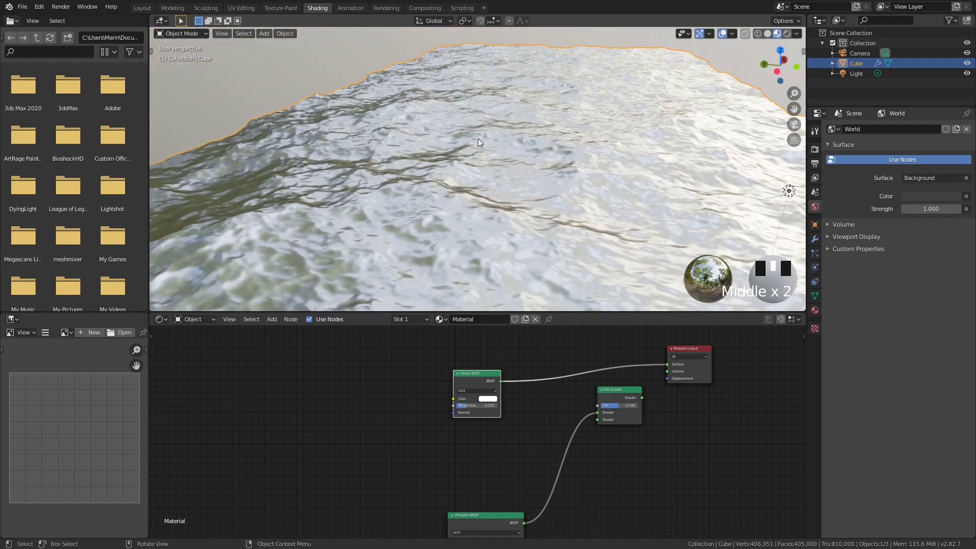
scroll(462, 124, "down", 4)
middle_click_drag(462, 124, 506, 172)
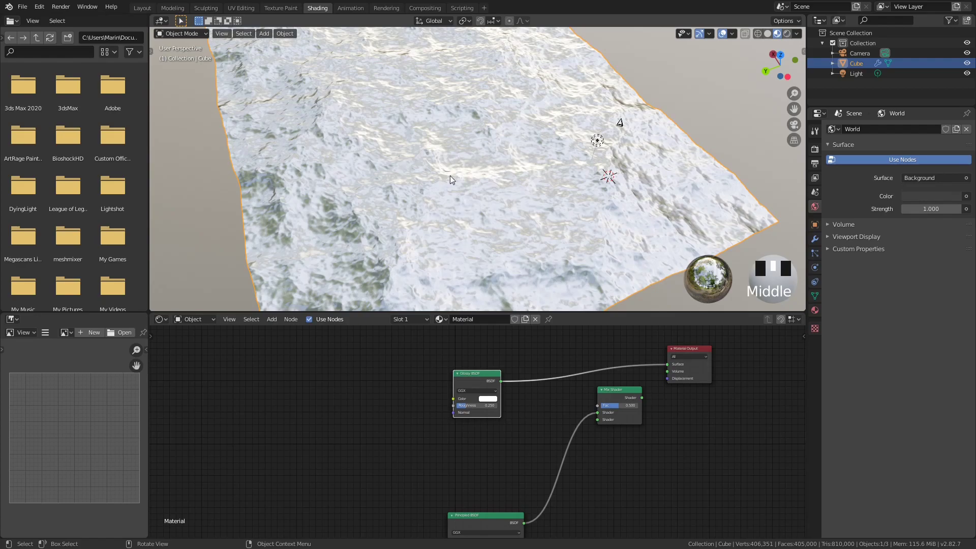
middle_click_drag(463, 176, 373, 178)
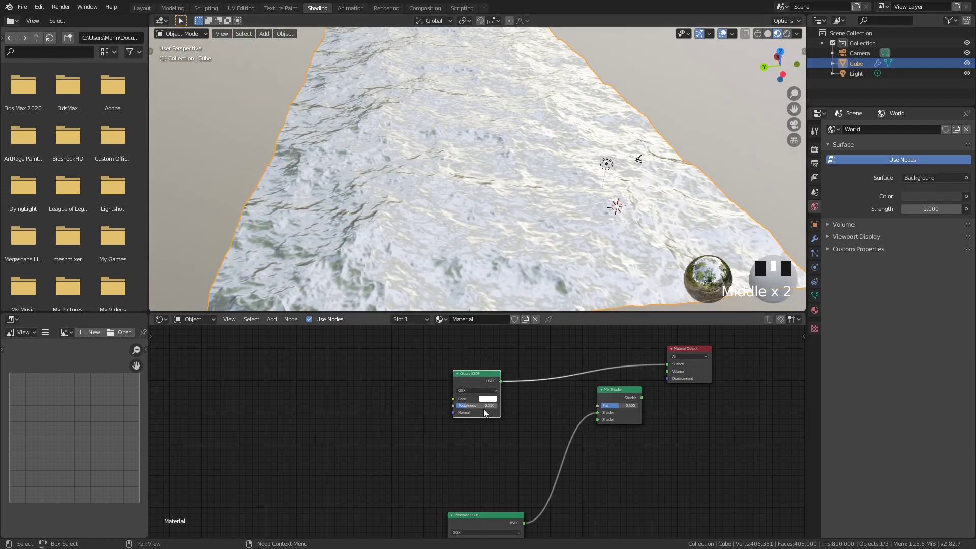
Cut the direct Glossy BSDF link, feed it into the Mix Shader's second Shader input, and connect the Mix Shader to the output's Surface.
right_click_drag(538, 402, 557, 367, "ctrl")
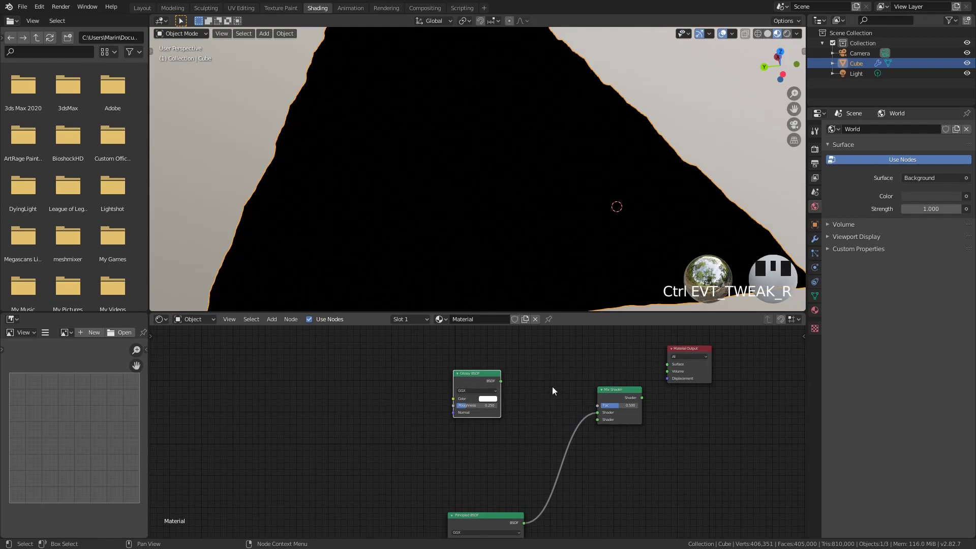
left_click_drag(502, 381, 598, 421)
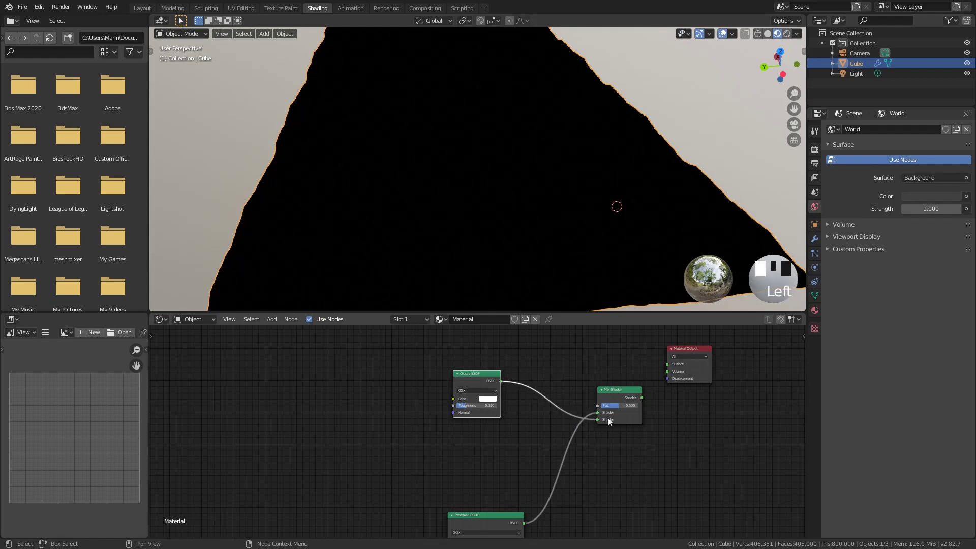
left_click_drag(642, 398, 669, 366)
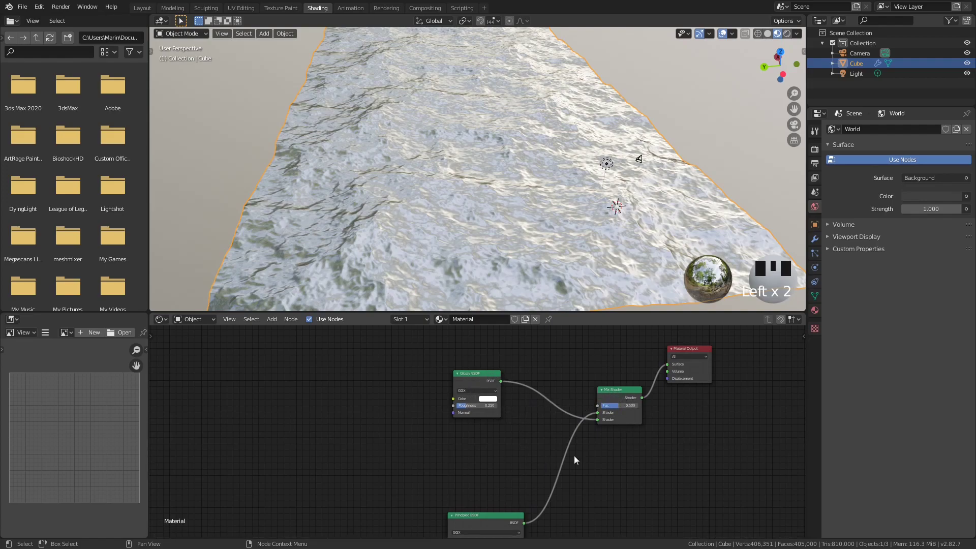
middle_click_drag(475, 180, 508, 158)
scroll(492, 153, "up", 5)
scroll(507, 157, "down", 4)
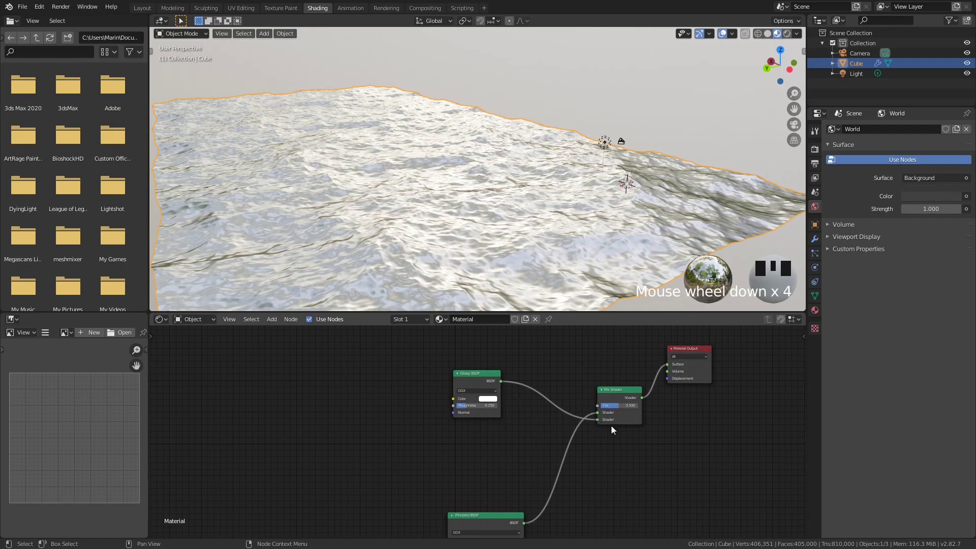
Raise the Mix Shader level with the Material Output and lower the Glossy BSDF node to tidy the node layout.
left_click_drag(626, 388, 626, 342)
left_click_drag(691, 344, 694, 338)
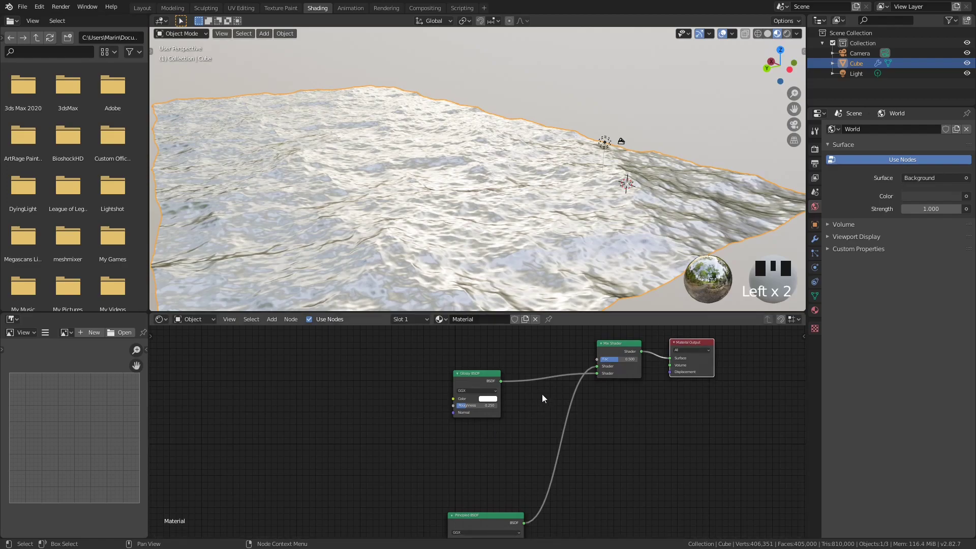
left_click_drag(485, 376, 478, 400)
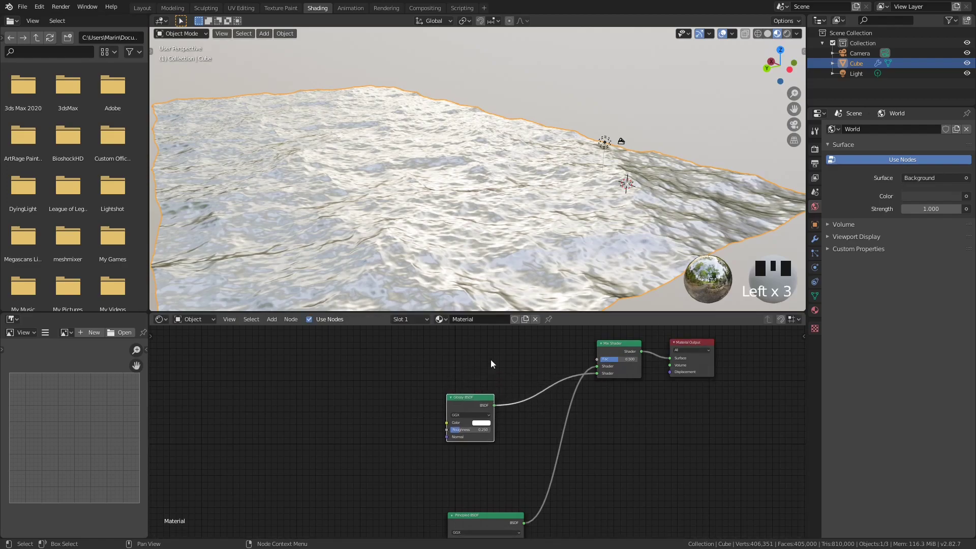
Collapse the Principled BSDF node to a compact form.
middle_click_drag(502, 492, 521, 374)
scroll(496, 402, "up", 4)
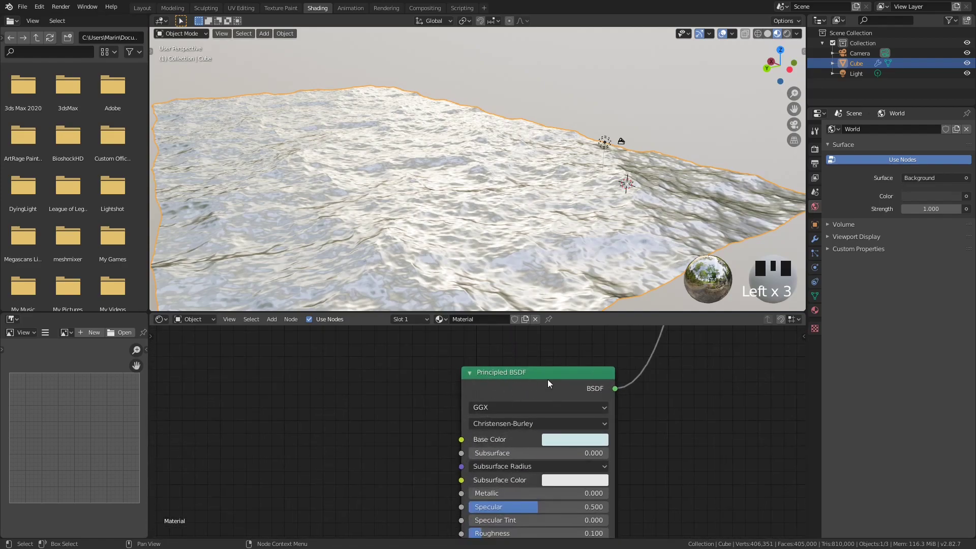
left_click(468, 373)
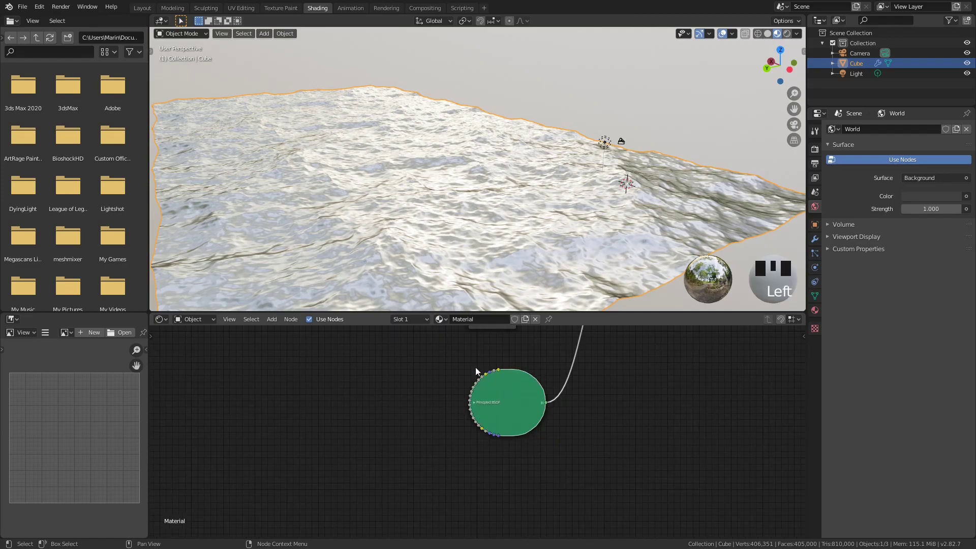
Move the collapsed Principled BSDF node up beneath the Glossy BSDF node and collapse the Glossy BSDF node.
middle_click_drag(545, 355, 551, 445)
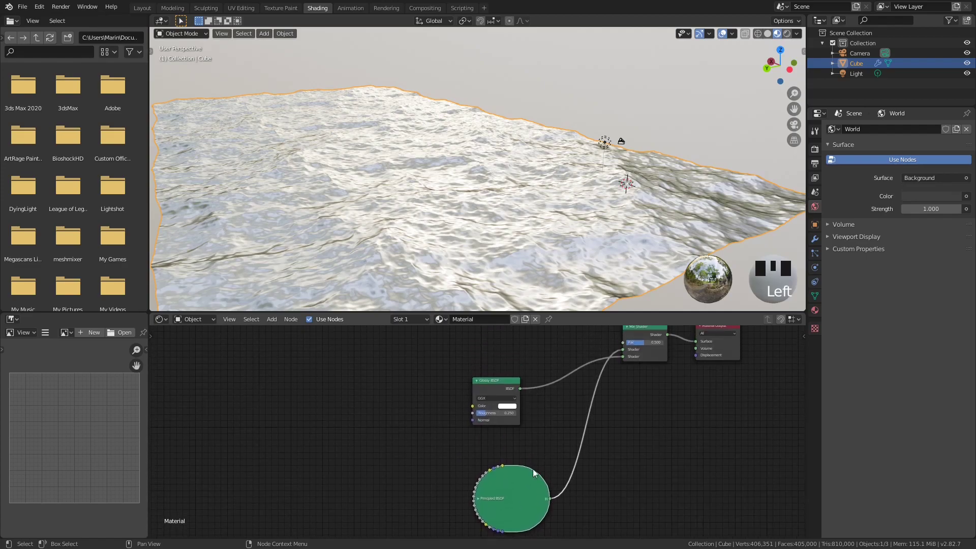
middle_click_drag(502, 493, 493, 464)
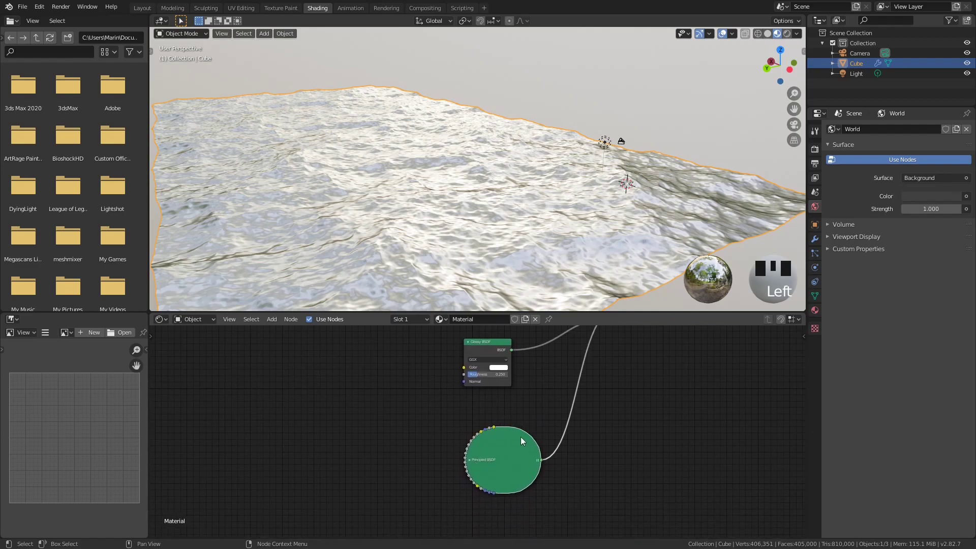
middle_click_drag(530, 385, 519, 421)
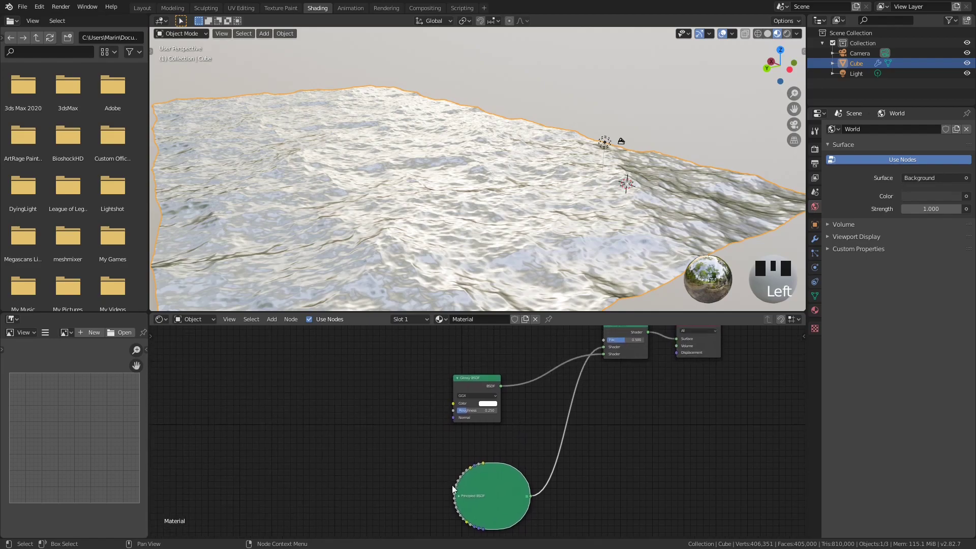
left_click_drag(496, 498, 474, 457)
left_click(455, 379)
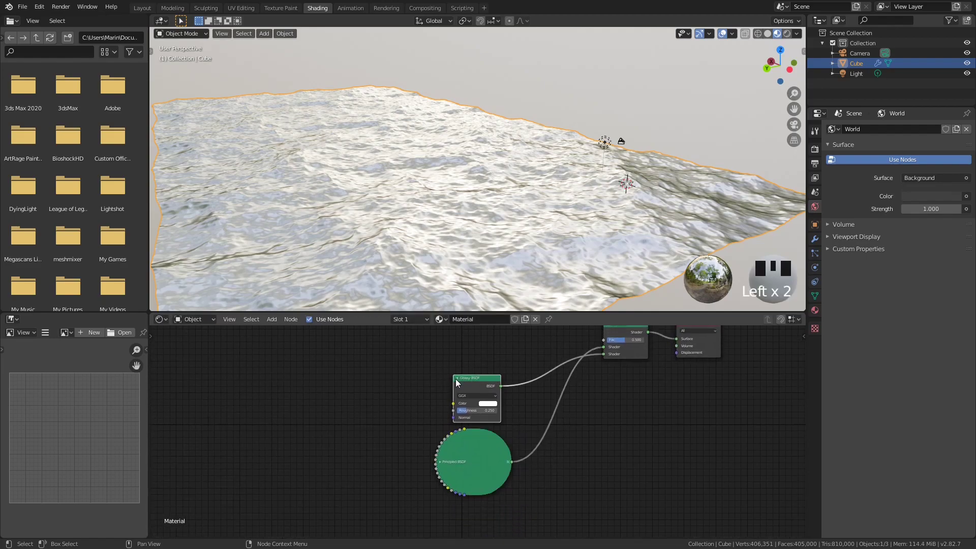
left_click(456, 379)
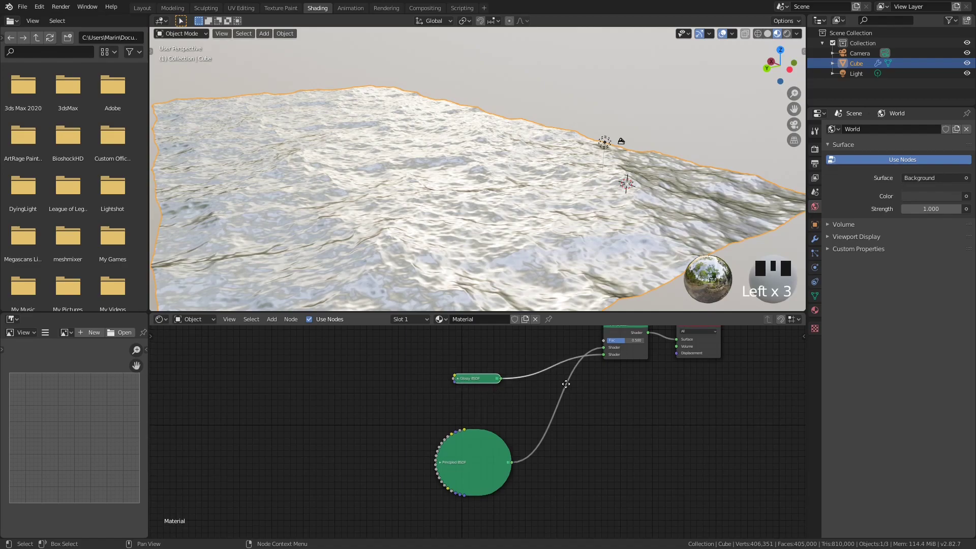
Stack the collapsed Principled BSDF closely under the Glossy BSDF and shift the Mix Shader away from the Material Output.
middle_click_drag(566, 387, 569, 426)
mouse_move(478, 420)
left_mouse_down()
mouse_move(476, 397)
mouse_move(477, 414)
left_mouse_up()
left_click_drag(484, 483, 485, 437)
left_click_drag(619, 366, 601, 342)
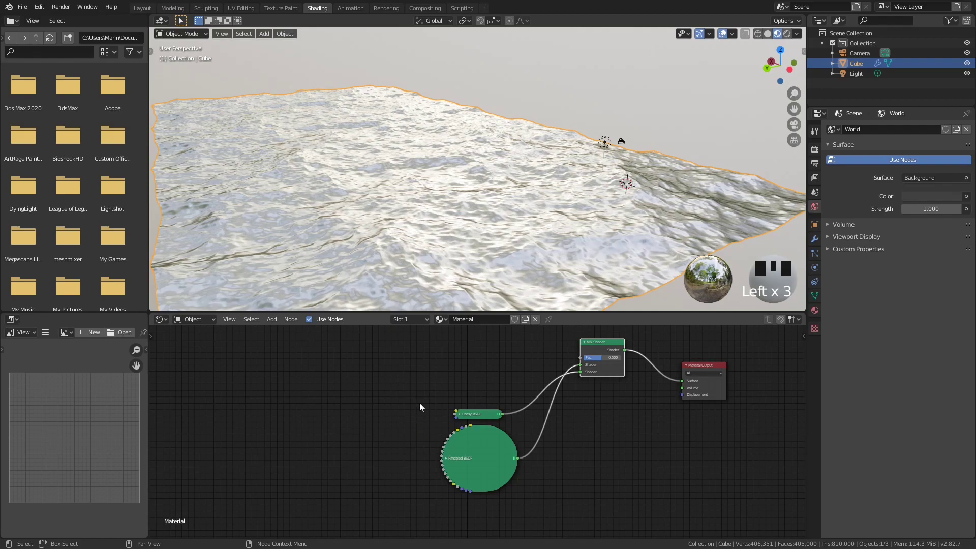
Add an Attribute node in the empty space before the shader nodes.
middle_click_drag(409, 358, 479, 395)
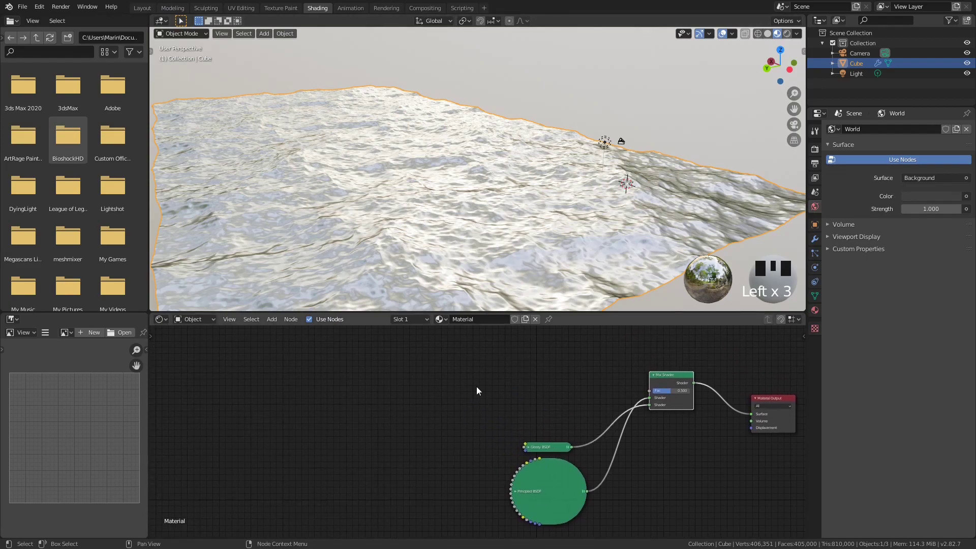
key("shift+a")
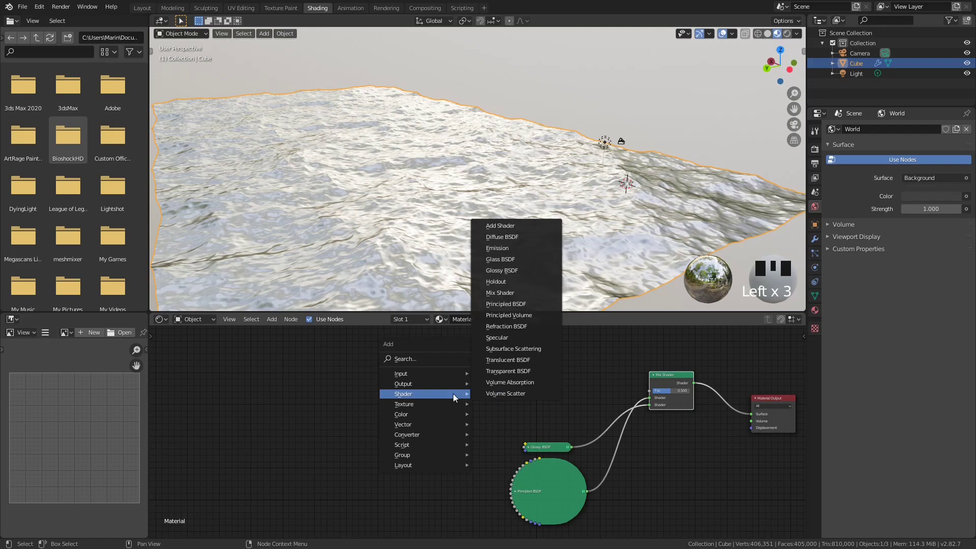
mouse_move(448, 372)
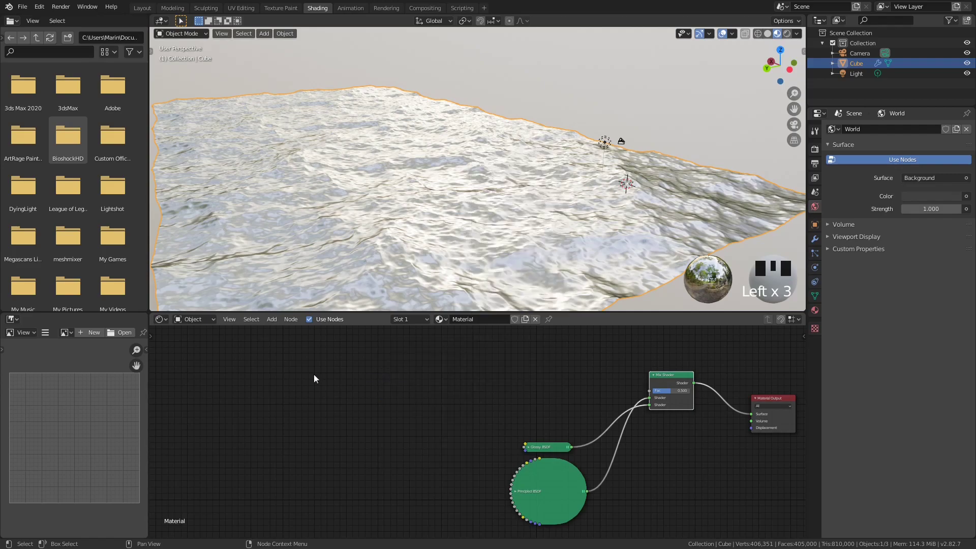
key("shift+a")
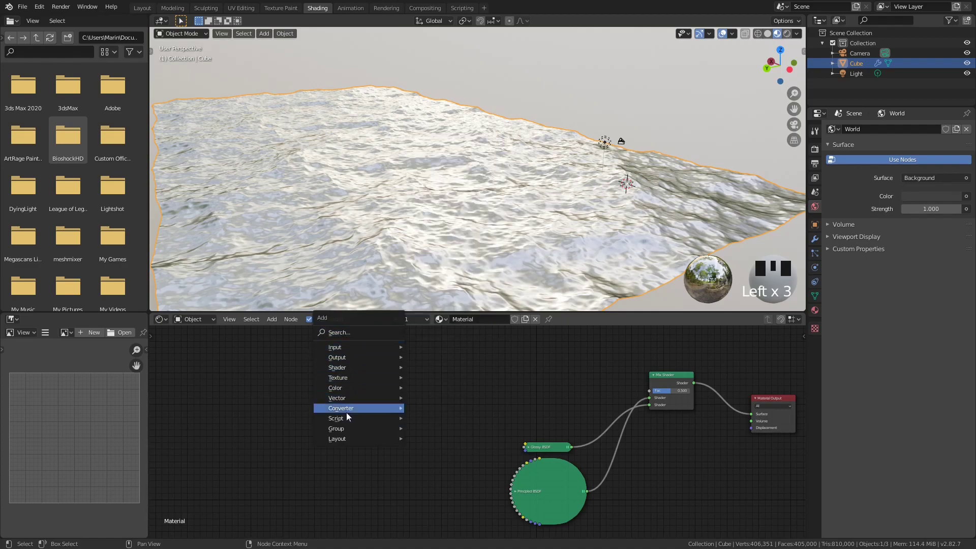
left_click(353, 333)
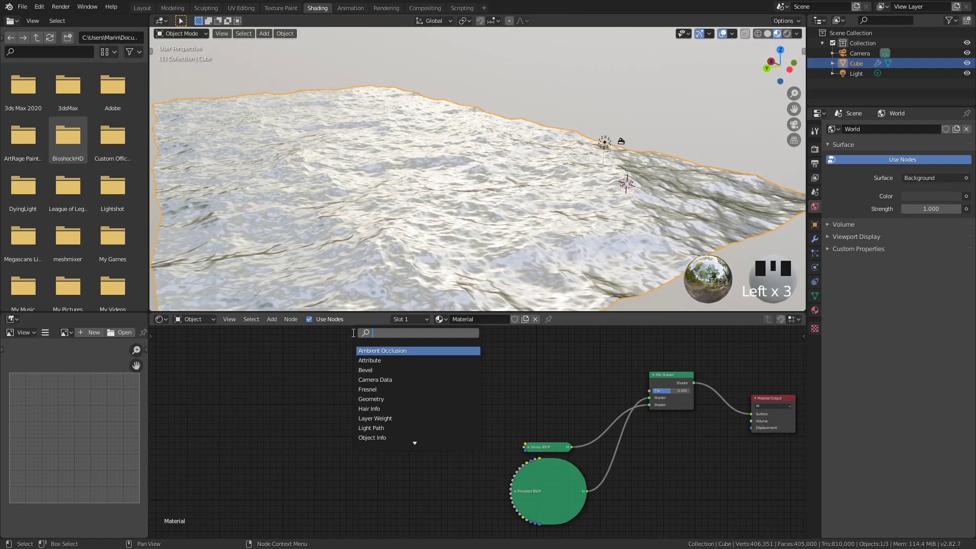
type("att")
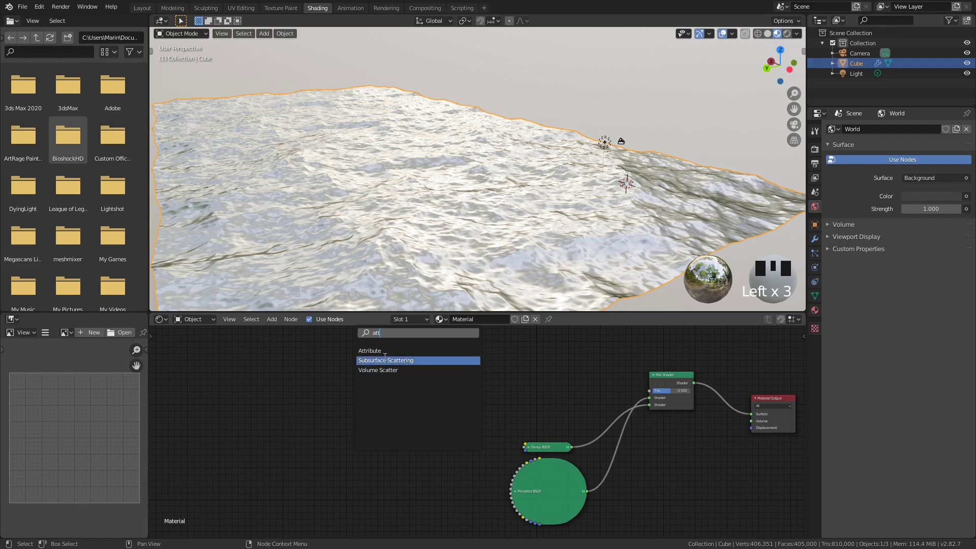
left_click(370, 351)
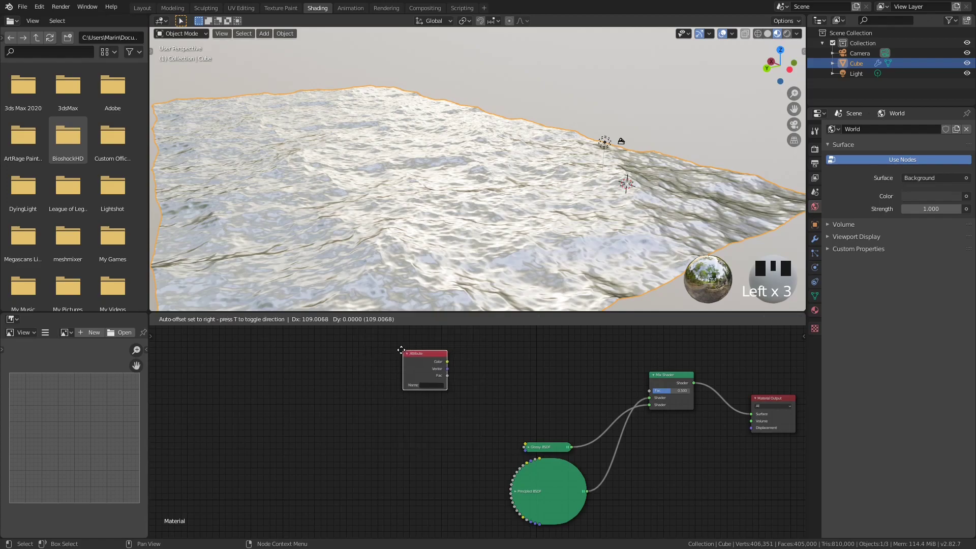
left_click(363, 346)
scroll(362, 353, "up", 2)
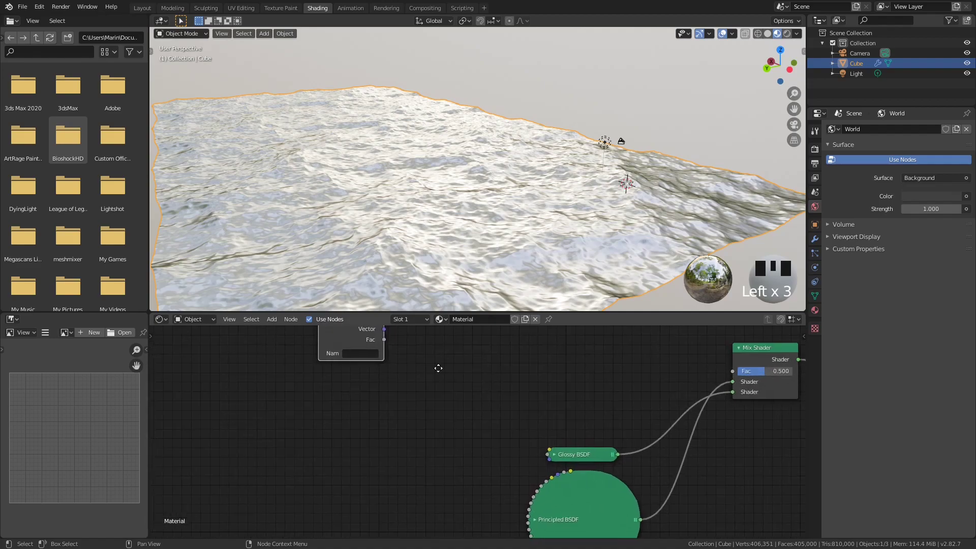
middle_click_drag(437, 370, 524, 431)
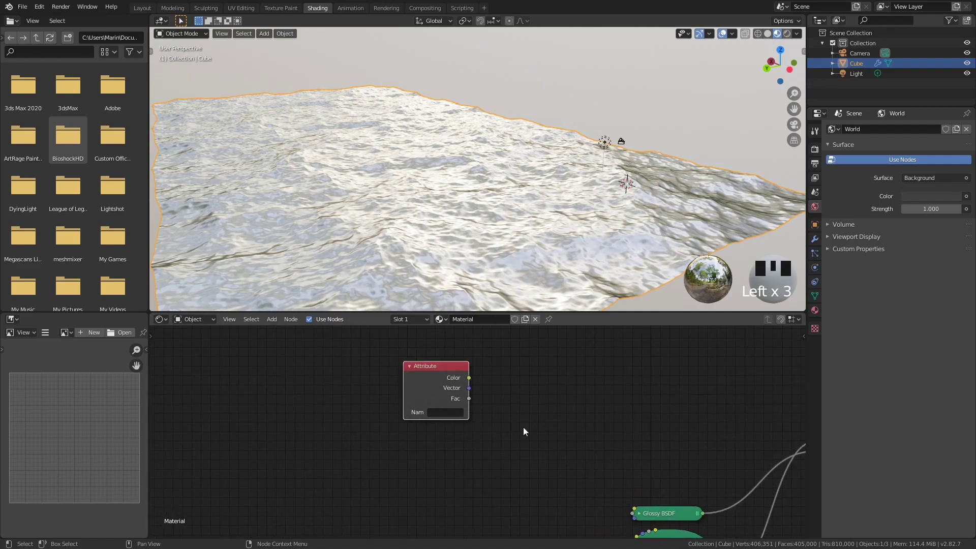
Set the Attribute node's name to pjena, matching the Ocean modifier's foam data layer, and move the node further from the shaders.
left_click(814, 241)
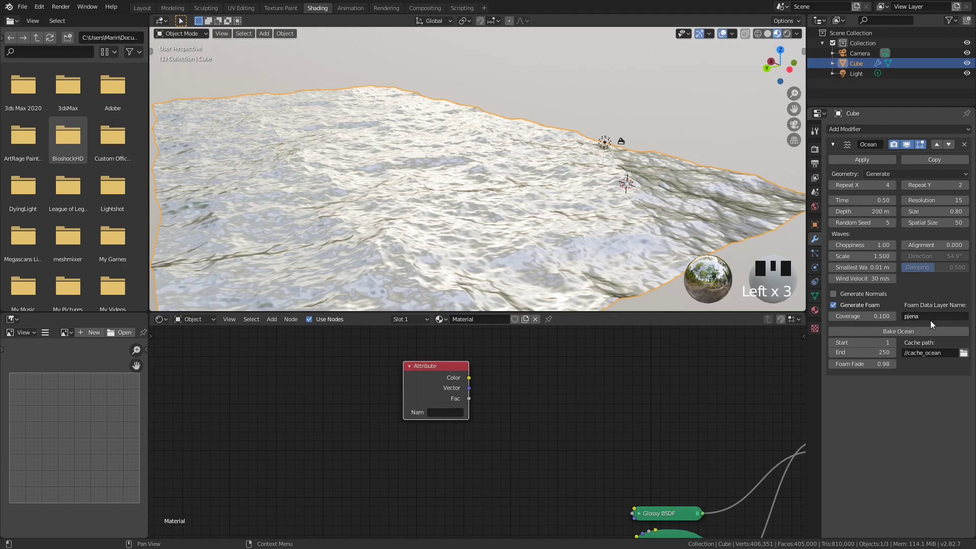
left_click(455, 412)
type("pjena")
key("Return")
left_click_drag(453, 378, 385, 358)
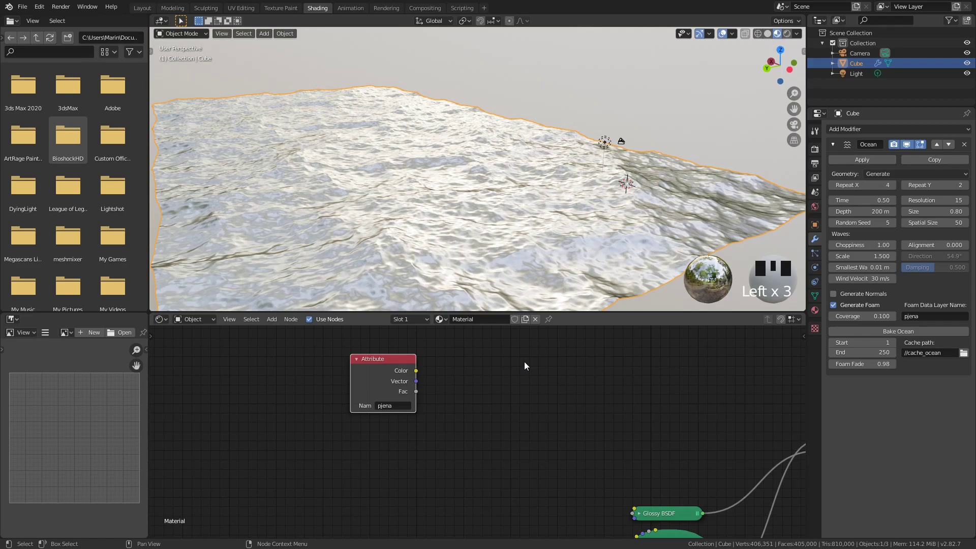
Add a ColorRamp node near the Attribute node and place a duplicate of it directly below.
key("shift+a")
mouse_move(517, 418)
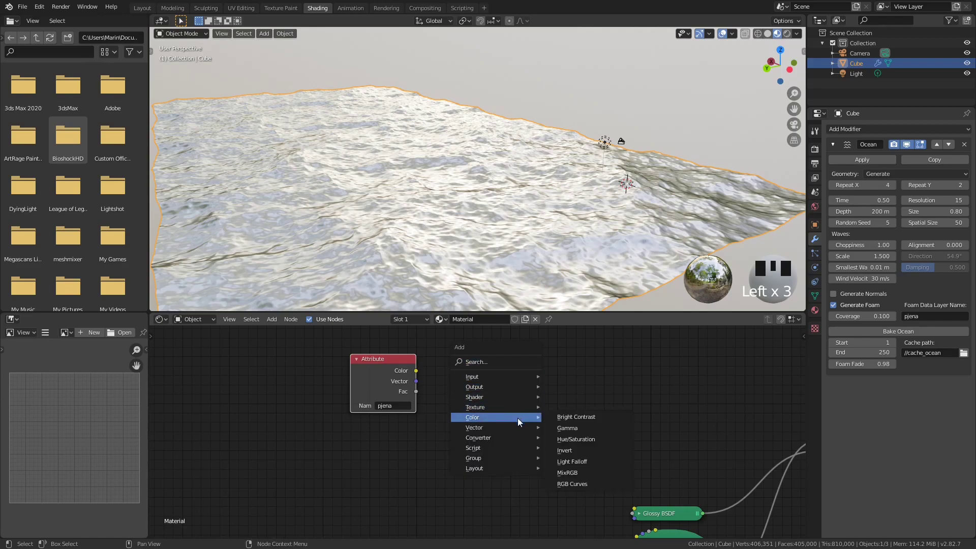
mouse_move(517, 437)
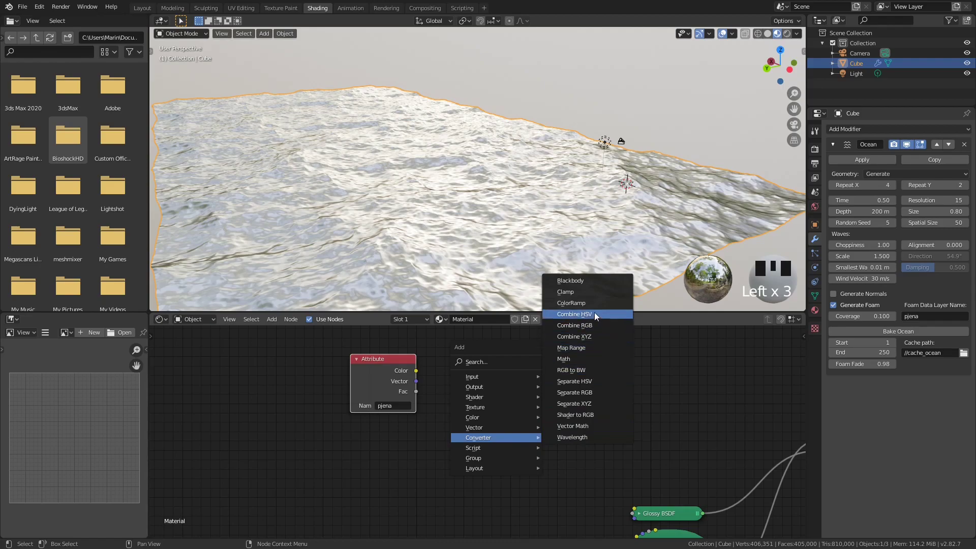
left_click(573, 303)
scroll(544, 371, "down", 2)
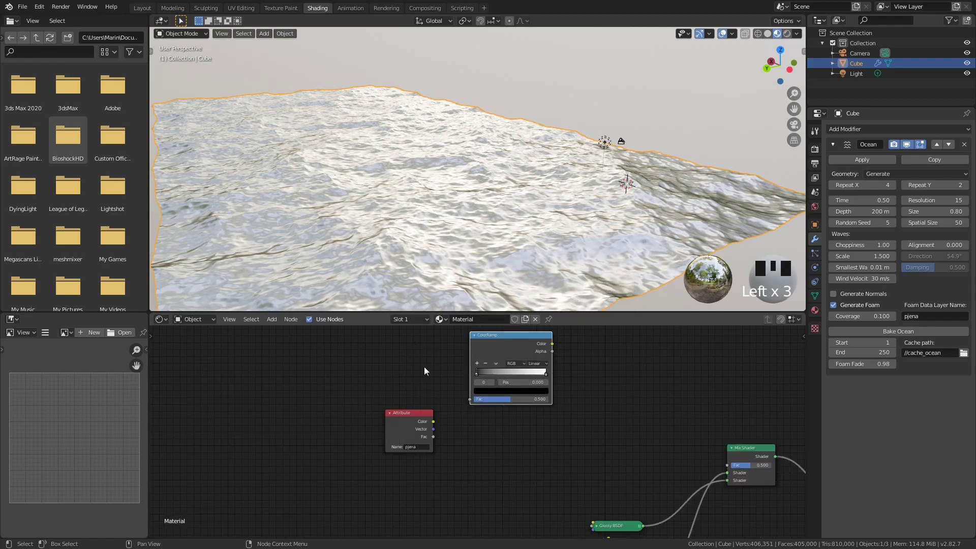
left_click(472, 338)
key("shift+d")
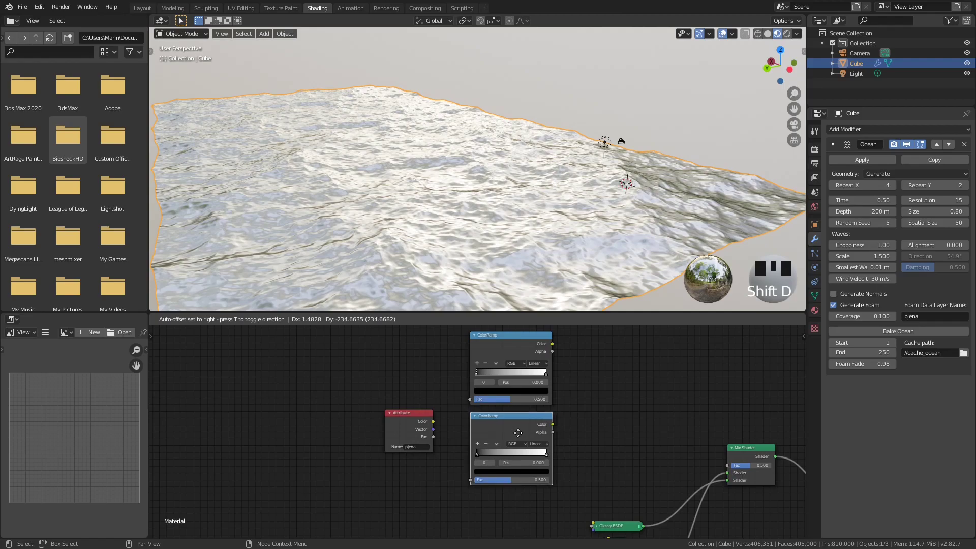
left_click(518, 432)
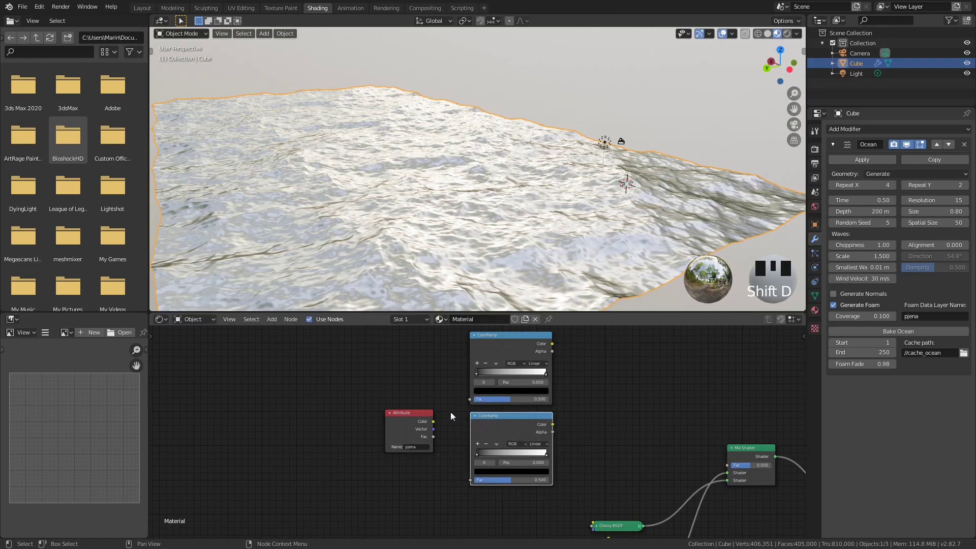
Raise the Attribute node beside the upper ColorRamp and connect its Color output to that ramp's Fac.
left_click_drag(413, 414, 407, 346)
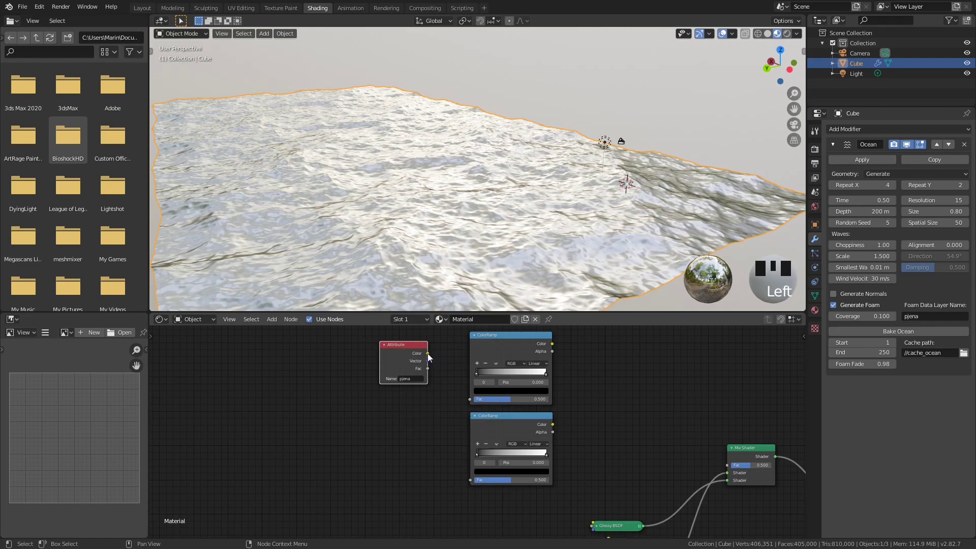
left_click_drag(428, 353, 447, 358)
left_click_drag(458, 394, 471, 400)
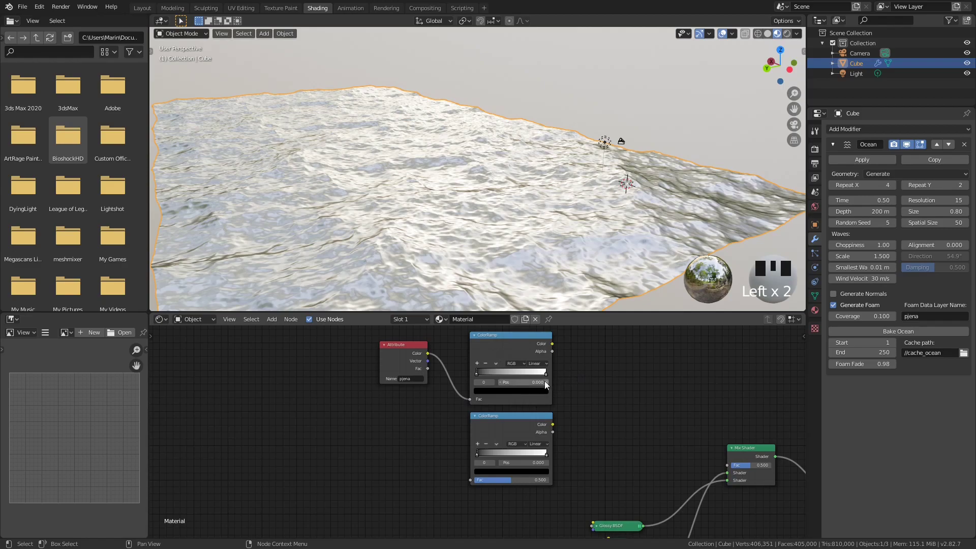
Add a Noise Texture node below the Attribute node and connect its Color output to the lower ColorRamp's Fac.
middle_click_drag(508, 394, 521, 394)
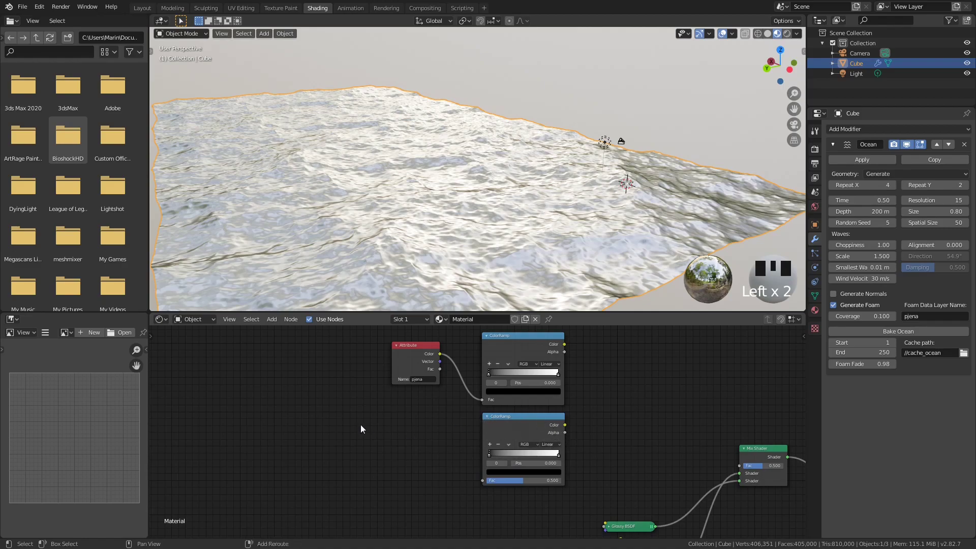
key("shift+a")
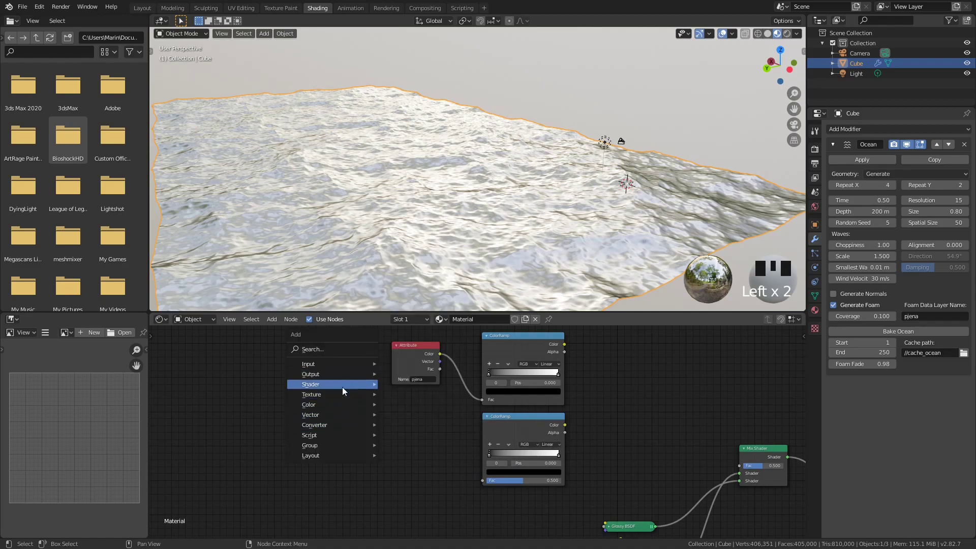
mouse_move(346, 394)
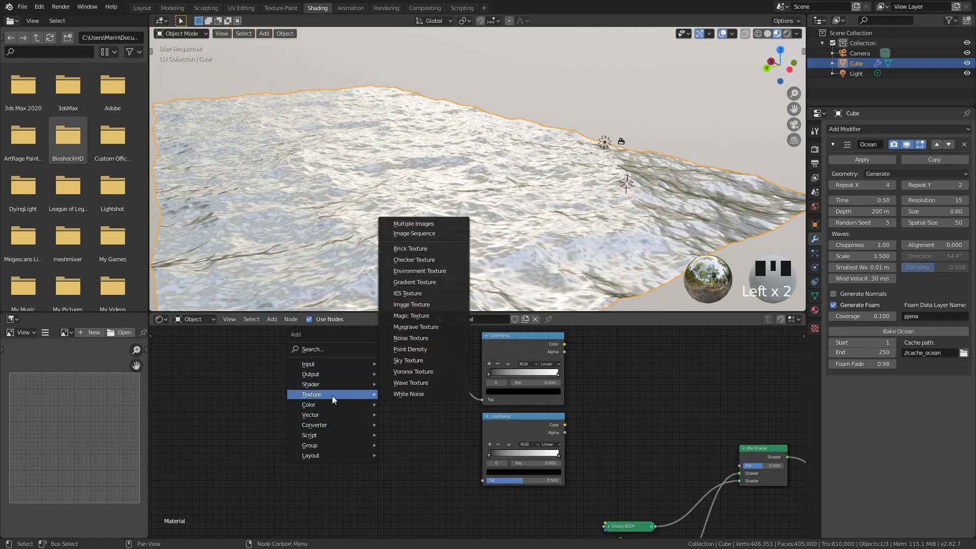
left_click(410, 338)
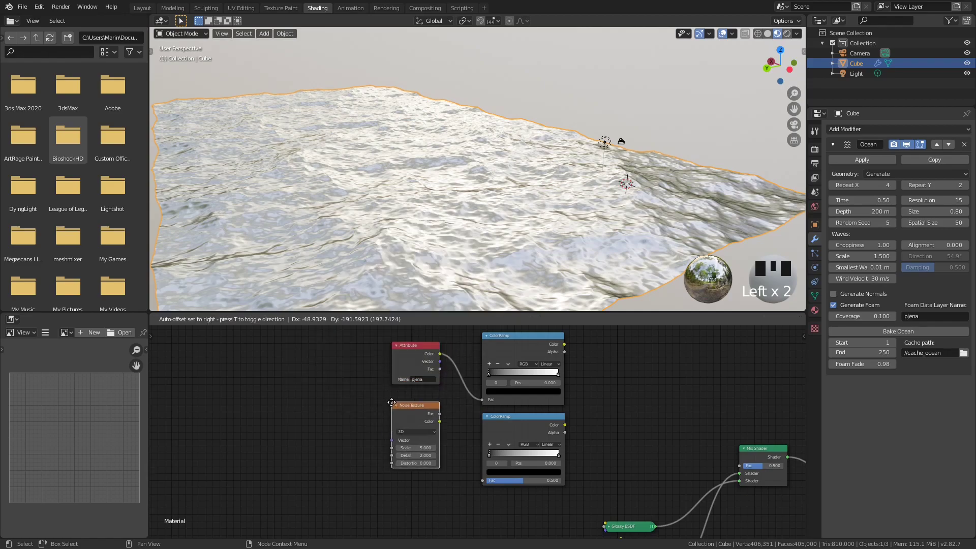
left_click(446, 423)
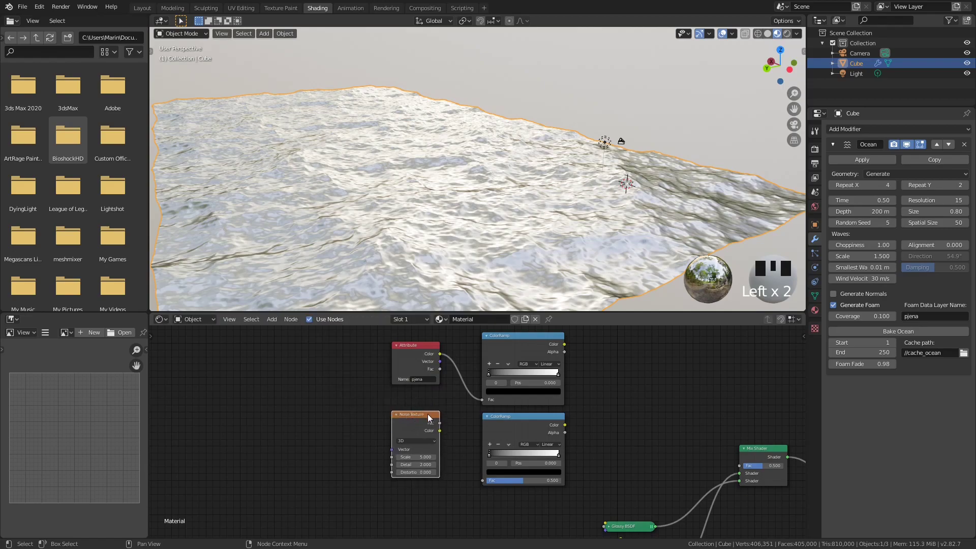
left_click_drag(440, 431, 483, 480)
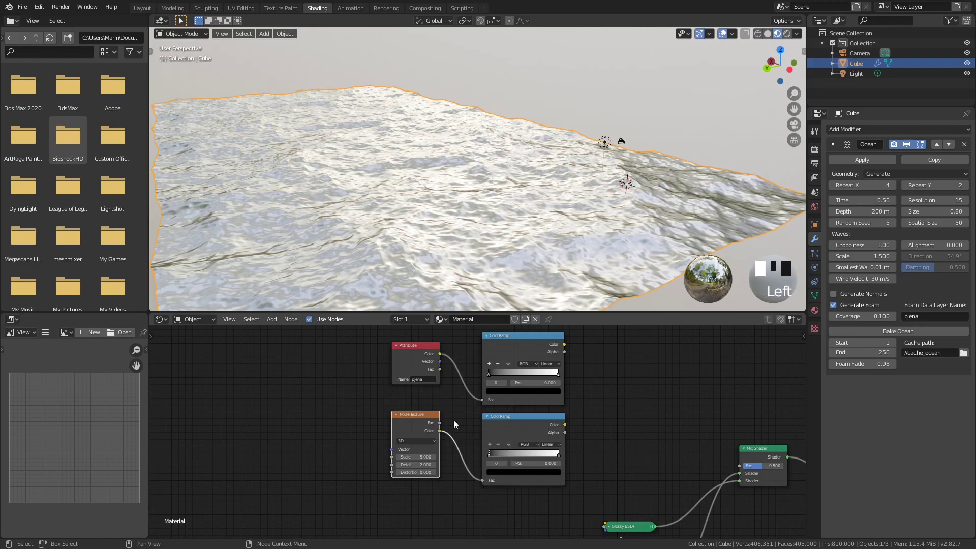
Move the Material Output near the ColorRamps, link the Noise Texture's Color directly to Surface, and inspect the noise pattern on the ocean up close.
middle_click_drag(692, 392, 613, 410)
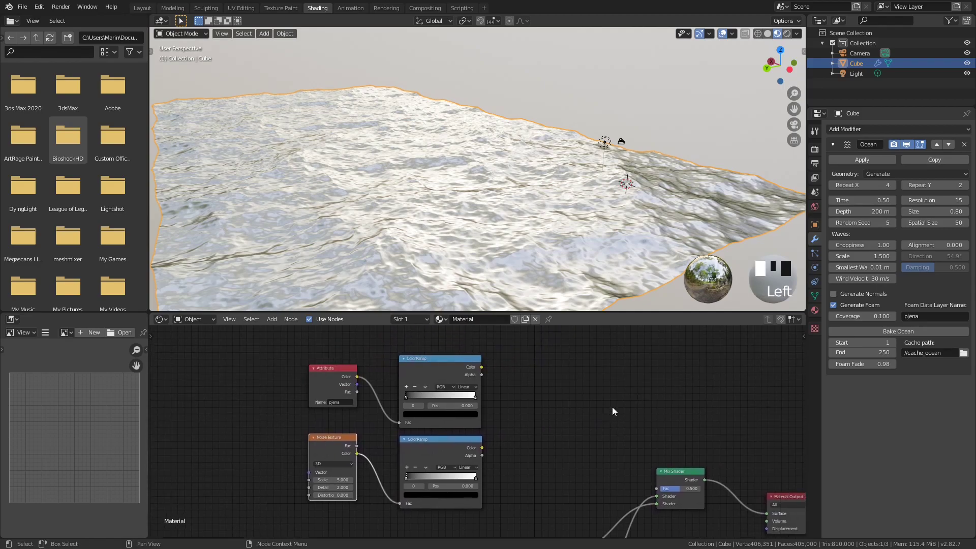
scroll(607, 392, "down", 1)
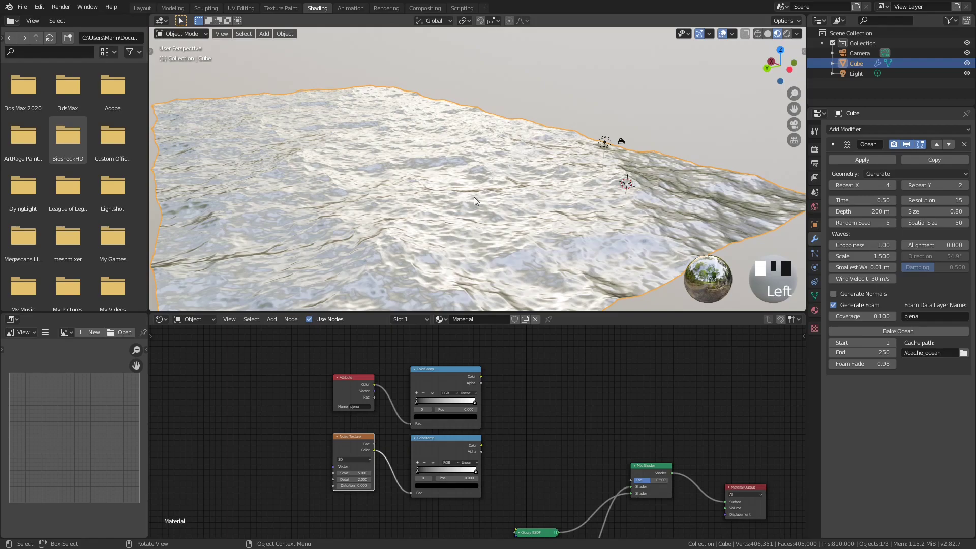
left_click_drag(753, 487, 580, 368)
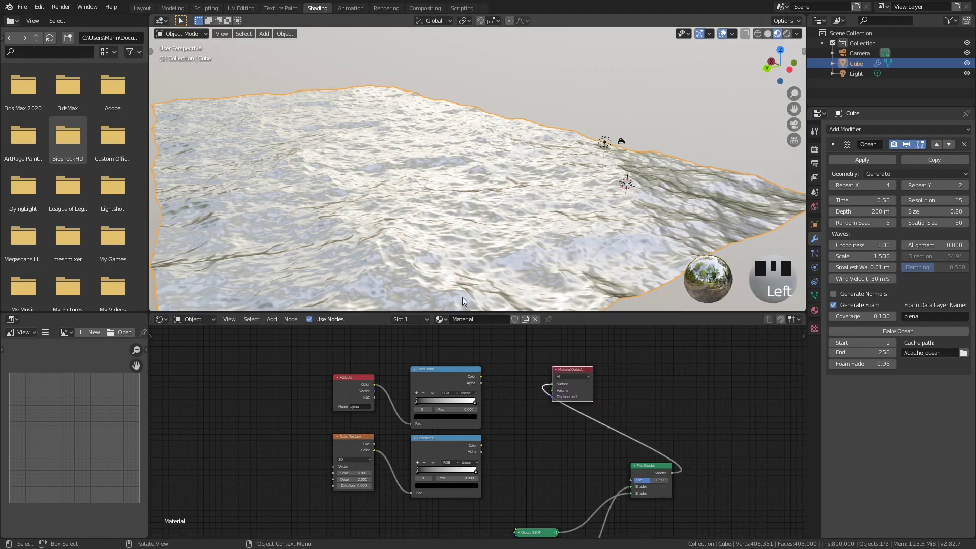
scroll(509, 388, "up", 2)
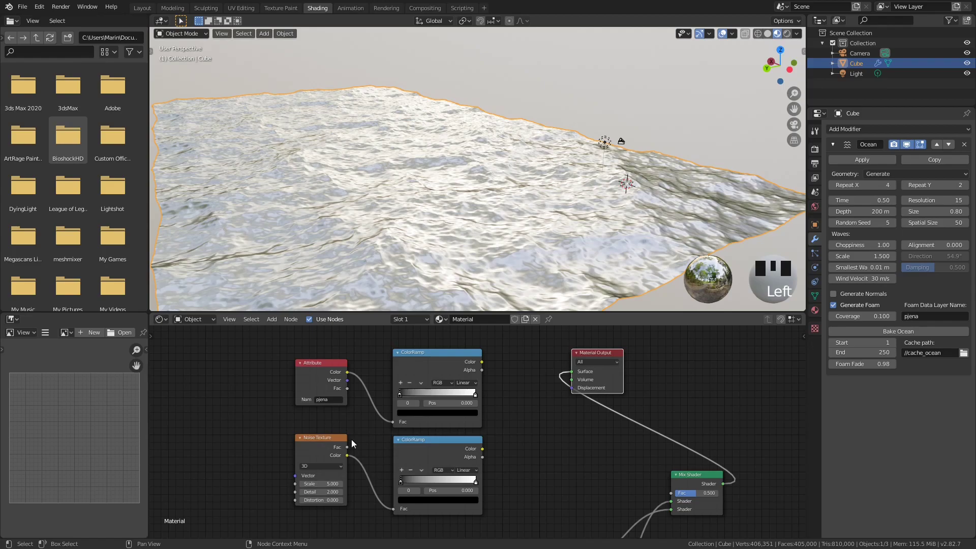
left_click_drag(347, 455, 578, 373)
middle_click_drag(529, 182, 501, 177)
scroll(529, 152, "up", 11)
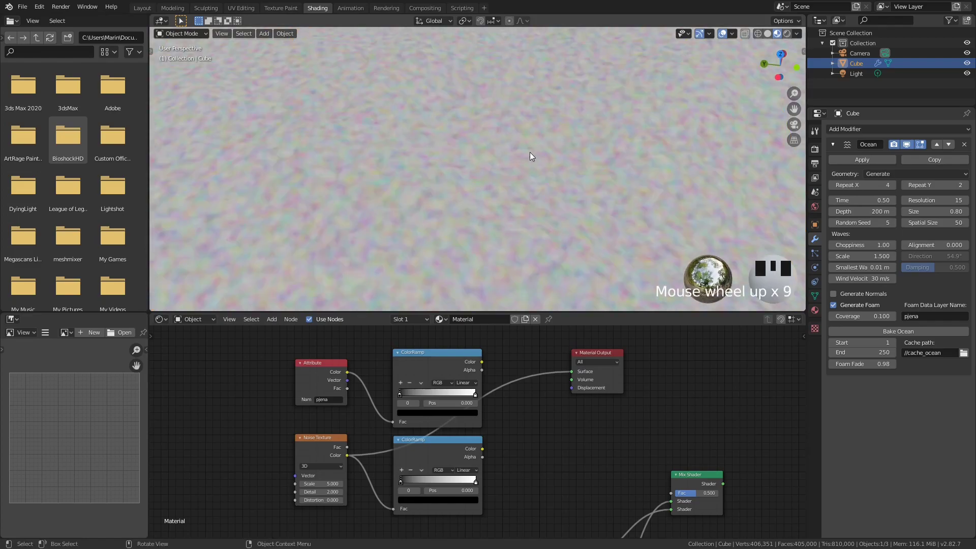
Examine the noise pattern on the ocean surface from different distances and viewing angles.
scroll(517, 158, "down", 4)
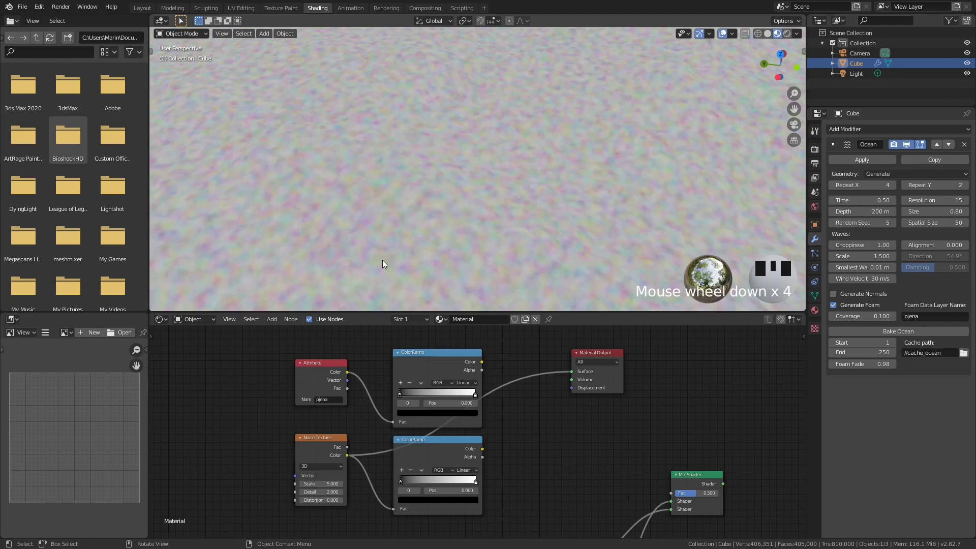
scroll(468, 185, "down", 1)
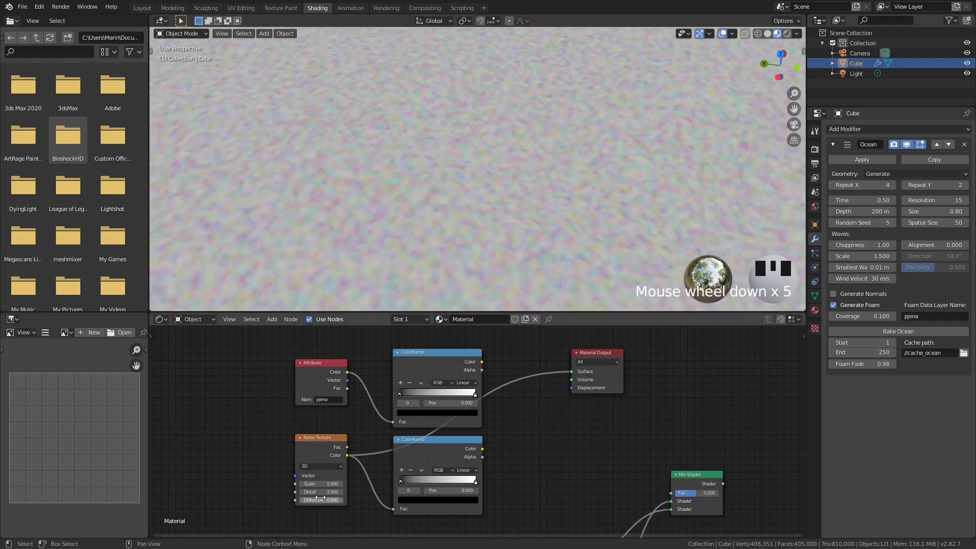
mouse_move(308, 489)
left_mouse_down()
mouse_move(330, 494)
mouse_move(304, 492)
left_mouse_up()
scroll(509, 217, "down", 3)
scroll(469, 172, "up", 10)
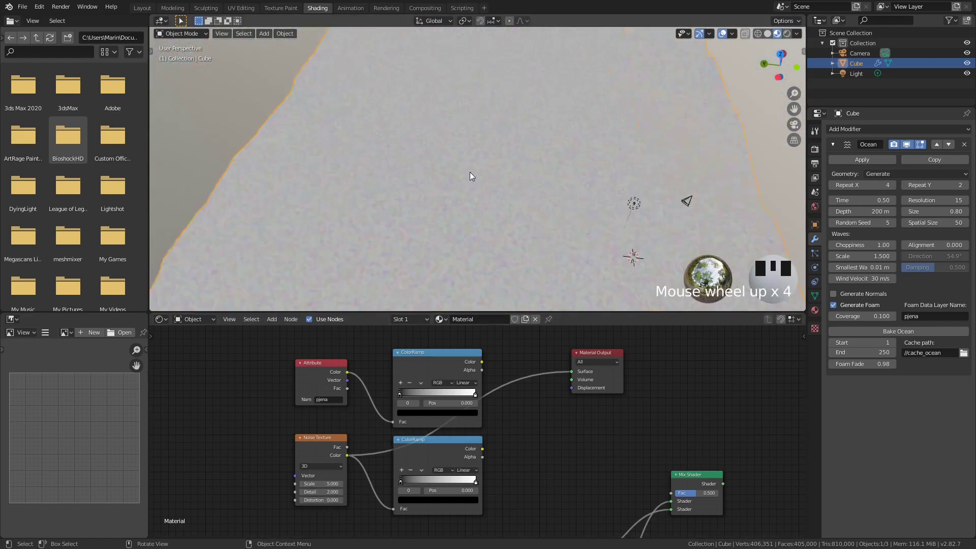
scroll(481, 162, "up", 4)
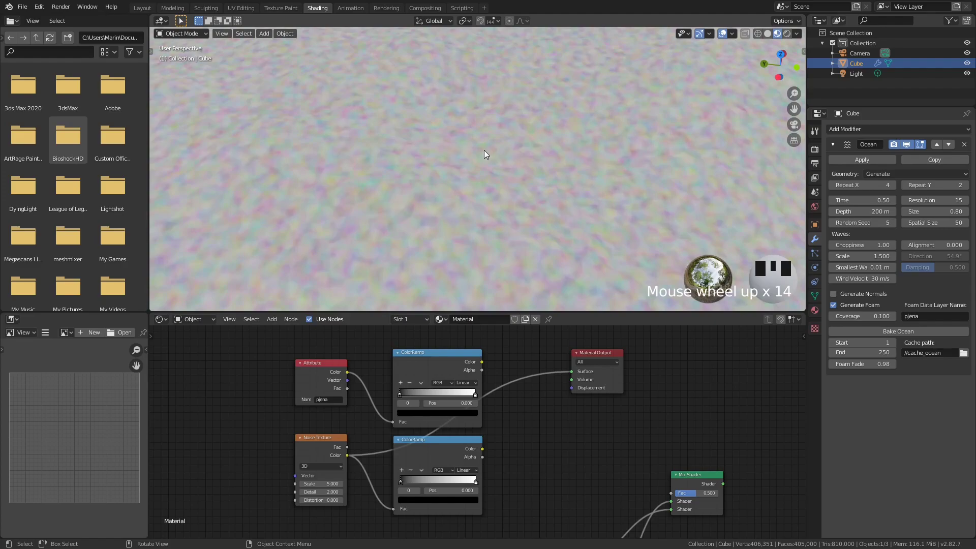
middle_click_drag(449, 152, 484, 135)
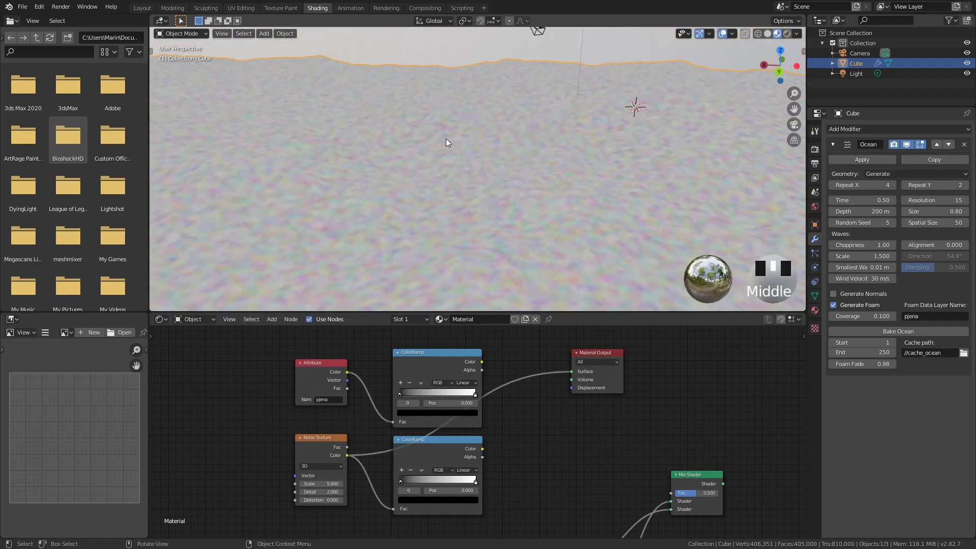
middle_click_drag(514, 251, 556, 166, "shift")
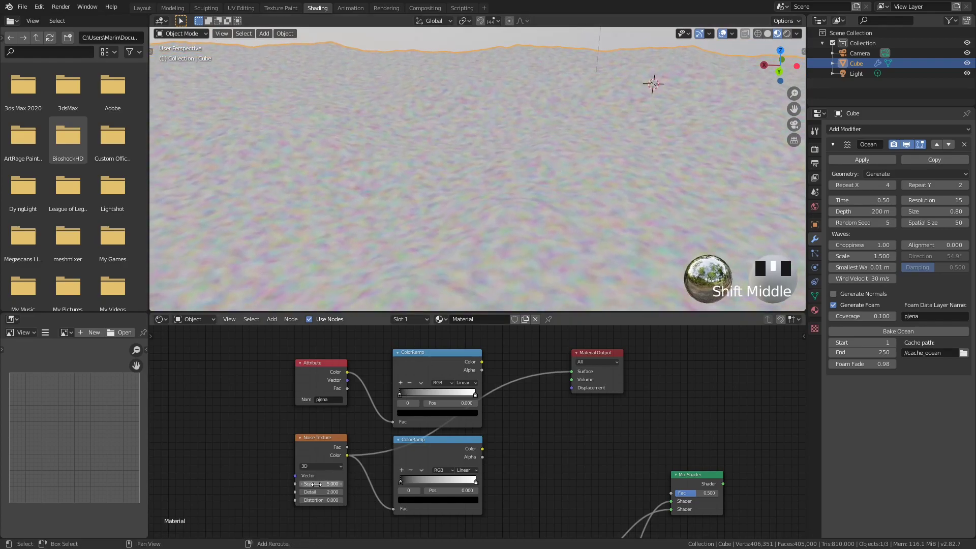
Set the Noise Texture's Scale to 12.010 and try Detail values of 0, 7 and 16 on the ocean.
left_click_drag(320, 483, 432, 484, "shift")
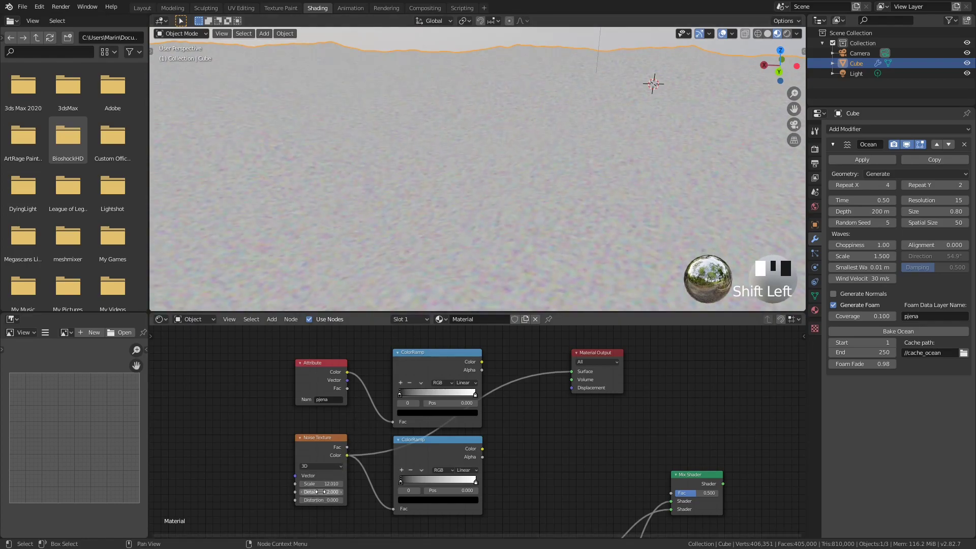
left_click_drag(321, 491, 310, 492, "shift")
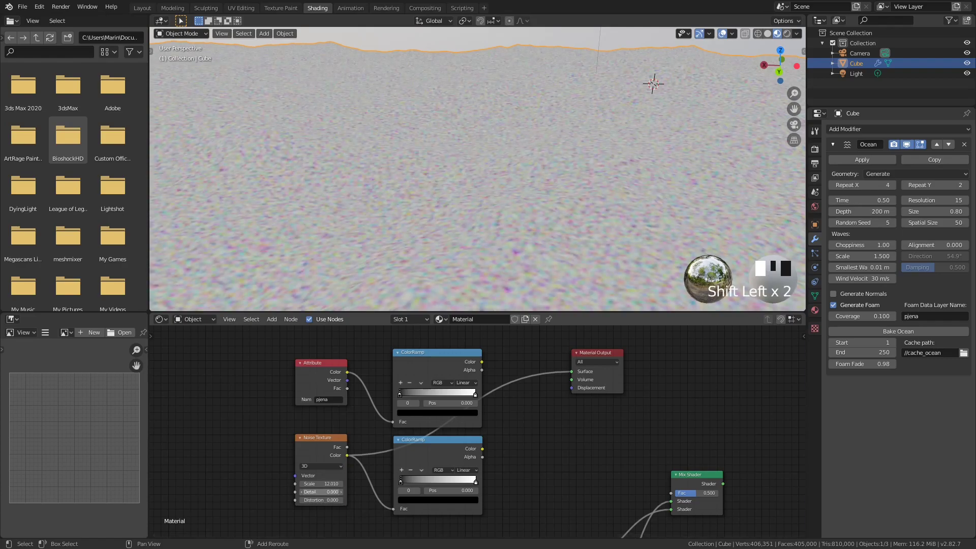
scroll(508, 223, "up", 3)
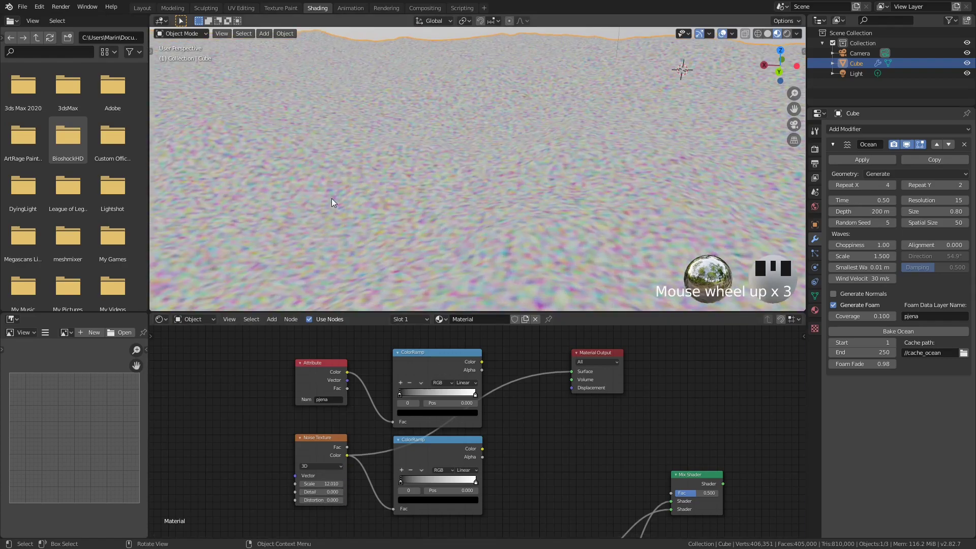
left_click(321, 491)
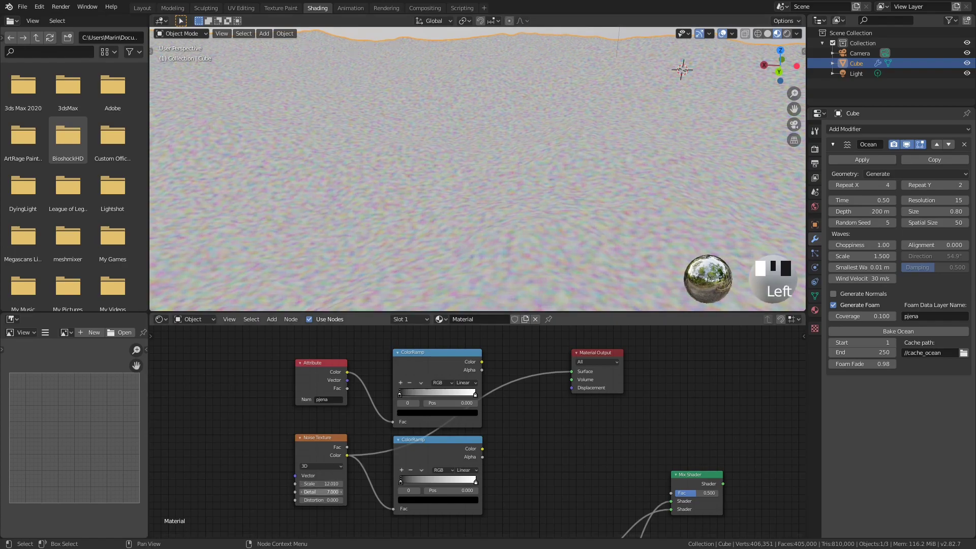
left_click_drag(321, 491, 329, 492)
scroll(599, 145, "up", 9)
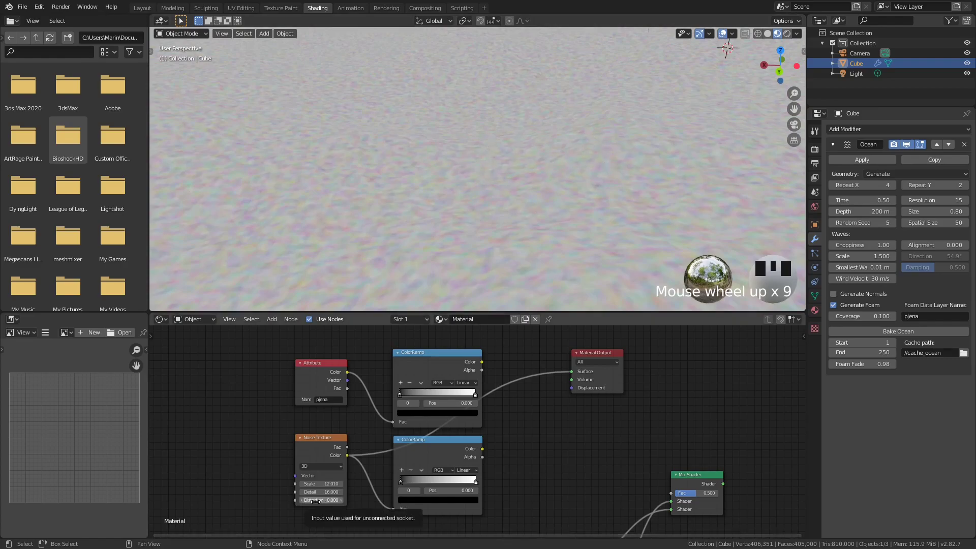
Set the Noise Texture's Distortion to 2 and Detail to 0, and compare its Fac and Color outputs on the ocean surface.
mouse_move(312, 501)
left_mouse_down()
mouse_move(338, 500)
mouse_move(297, 492)
left_mouse_up()
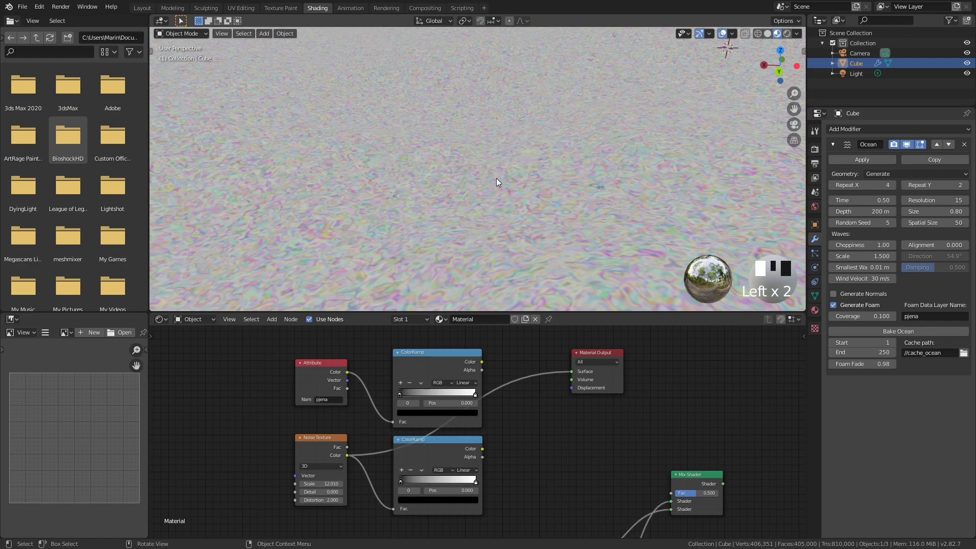
middle_click_drag(495, 196, 512, 163)
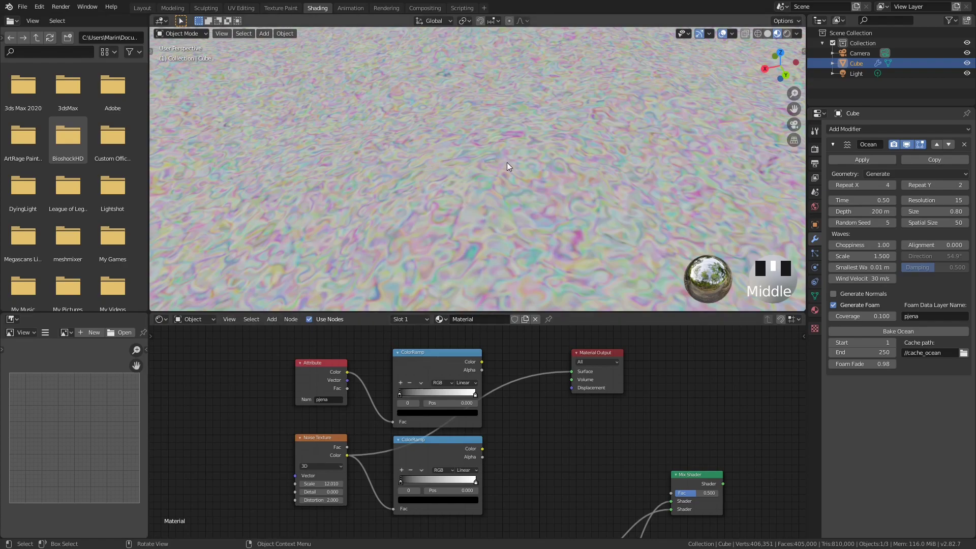
middle_click_drag(472, 132, 519, 153)
scroll(520, 166, "down", 4)
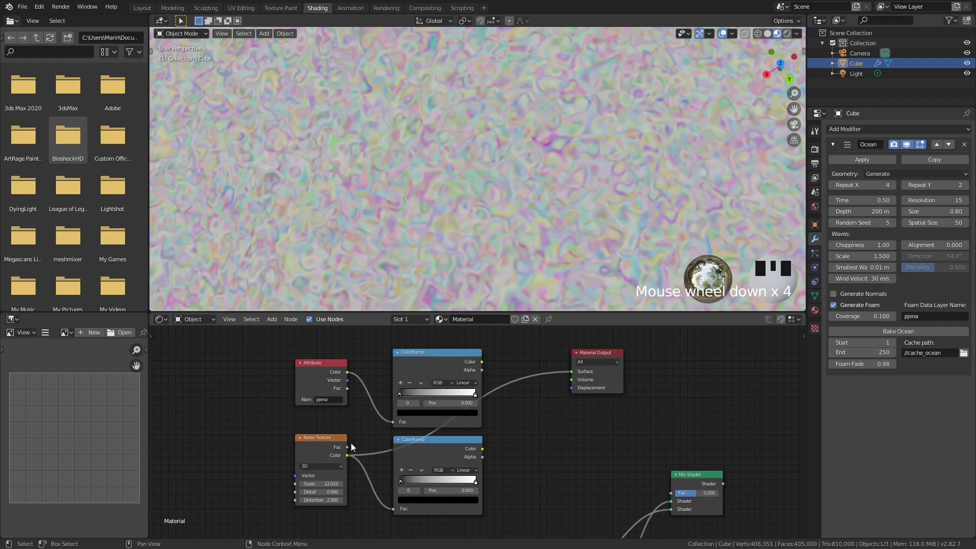
left_click_drag(347, 447, 573, 372)
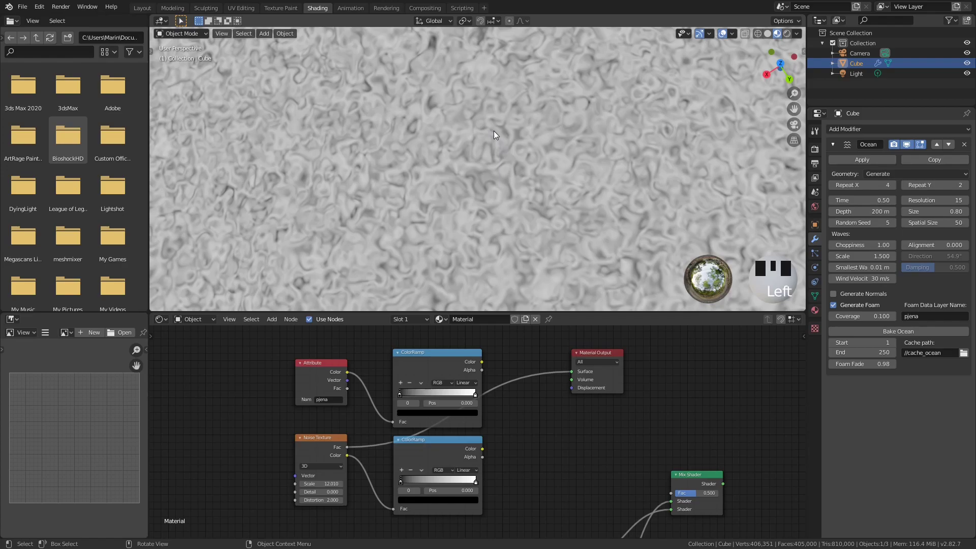
left_click(327, 451, "ctrl+shift")
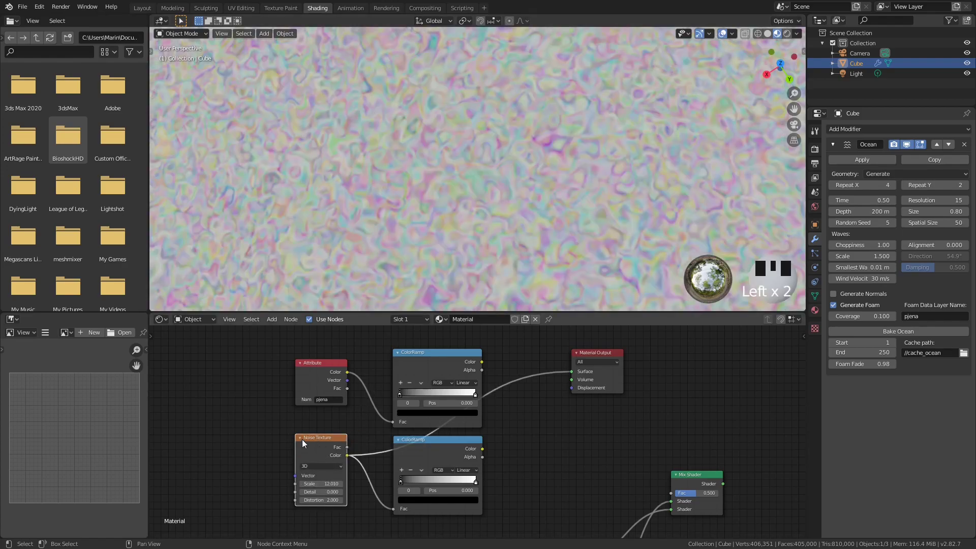
Set the Noise Texture's Scale to 10, Detail to 2 and Distortion to 2.
left_click(321, 484)
type("10")
key("Tab")
type("2")
key("Tab")
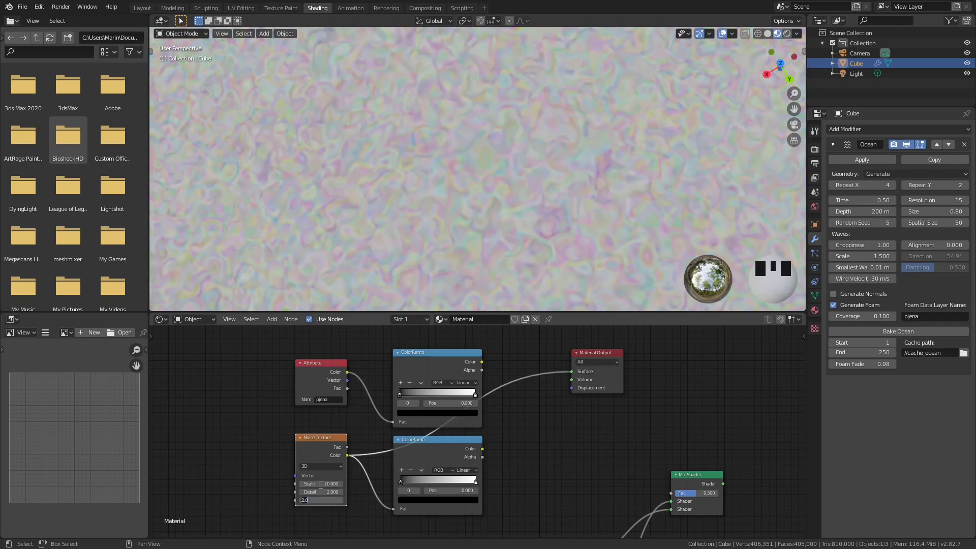
key("Return")
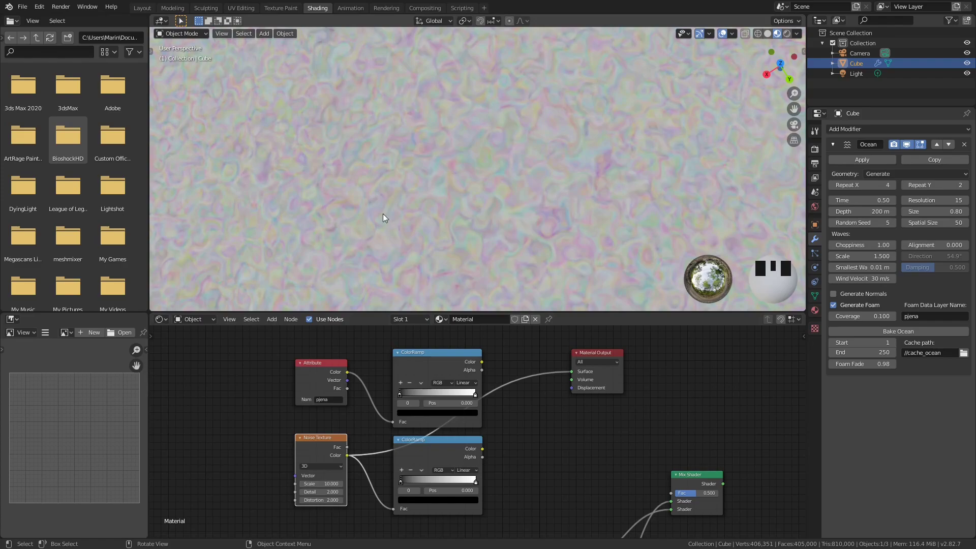
scroll(401, 205, "down", 4)
scroll(409, 202, "down", 12)
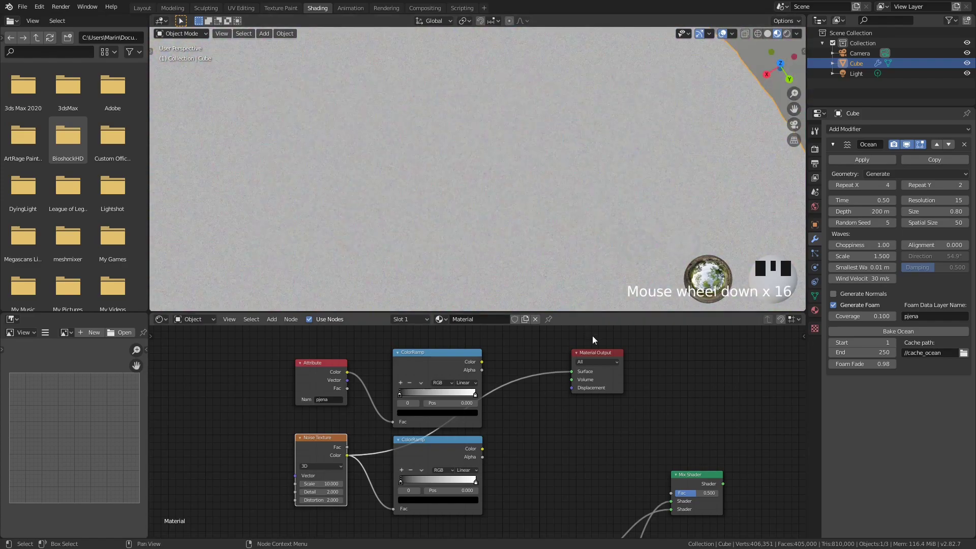
Cut the noise preview link, move the Material Output beside the Mix Shader and connect the Mix Shader to its Surface.
right_click_drag(513, 358, 538, 400, "ctrl")
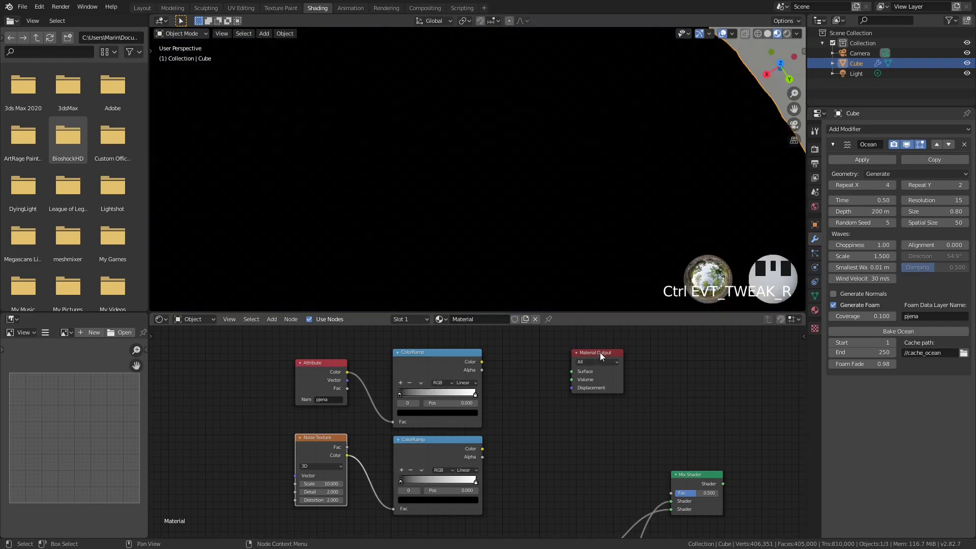
left_click_drag(599, 353, 776, 395)
left_click_drag(723, 483, 749, 416)
middle_click_drag(710, 411, 652, 372)
left_click_drag(712, 357, 715, 435)
middle_click_drag(553, 379, 597, 385)
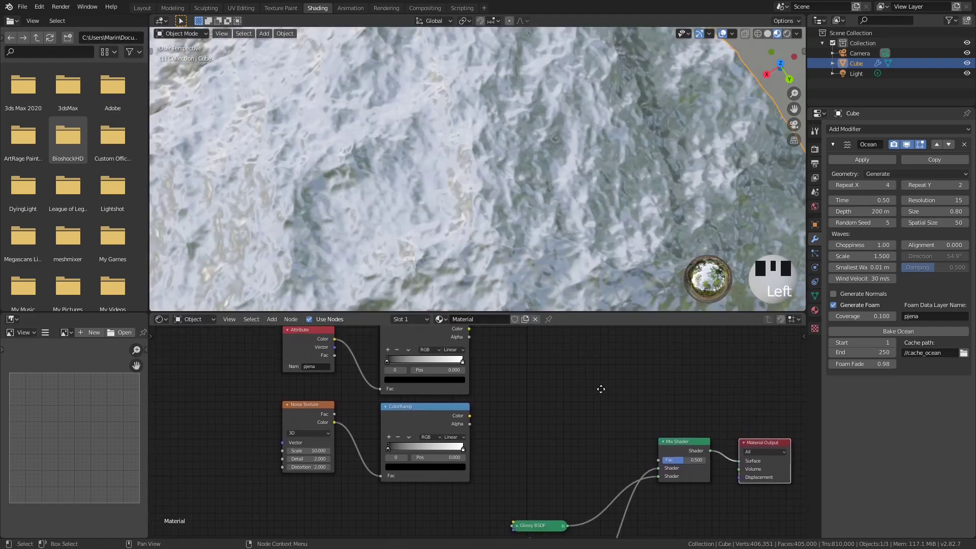
Set the position of the upper ColorRamp's white stop to 1.000.
middle_click_drag(508, 399, 540, 424)
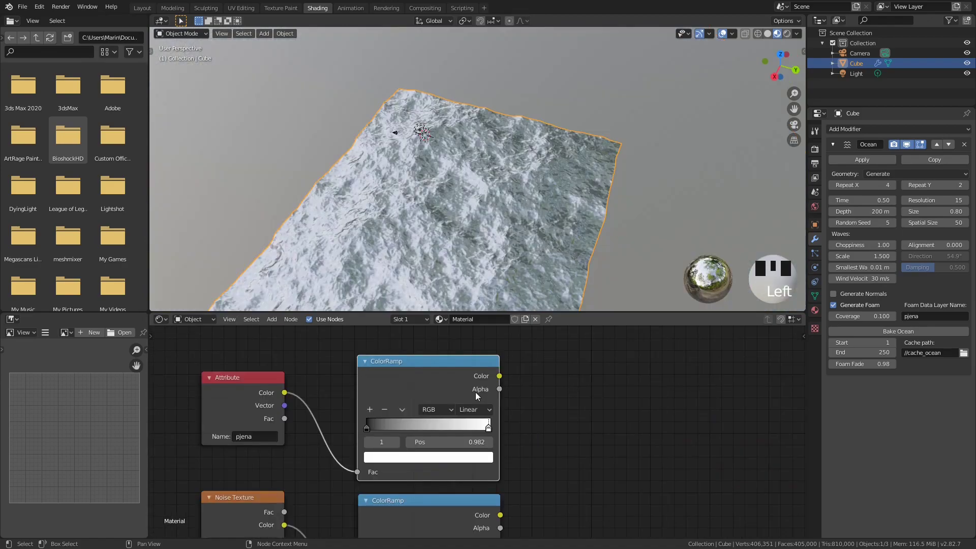
middle_click_drag(475, 392, 483, 366)
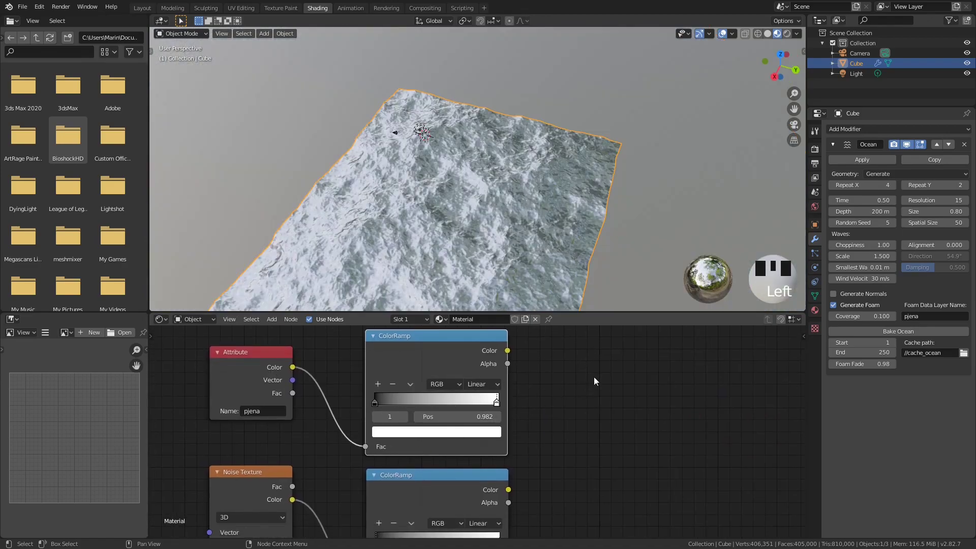
left_click_drag(501, 397, 504, 402)
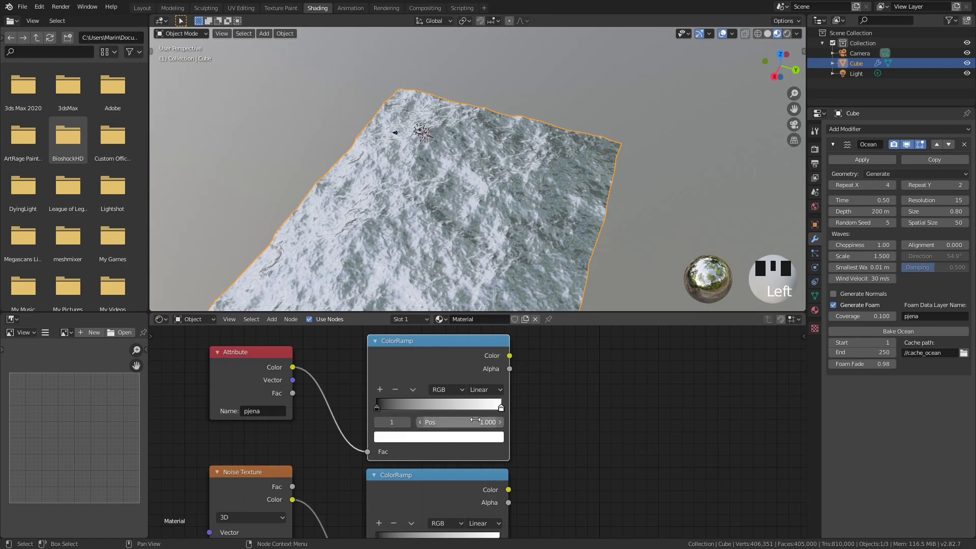
Connect the upper ColorRamp's Color directly to the Material Output's Surface and inspect the foam mask up close.
scroll(536, 383, "down", 2)
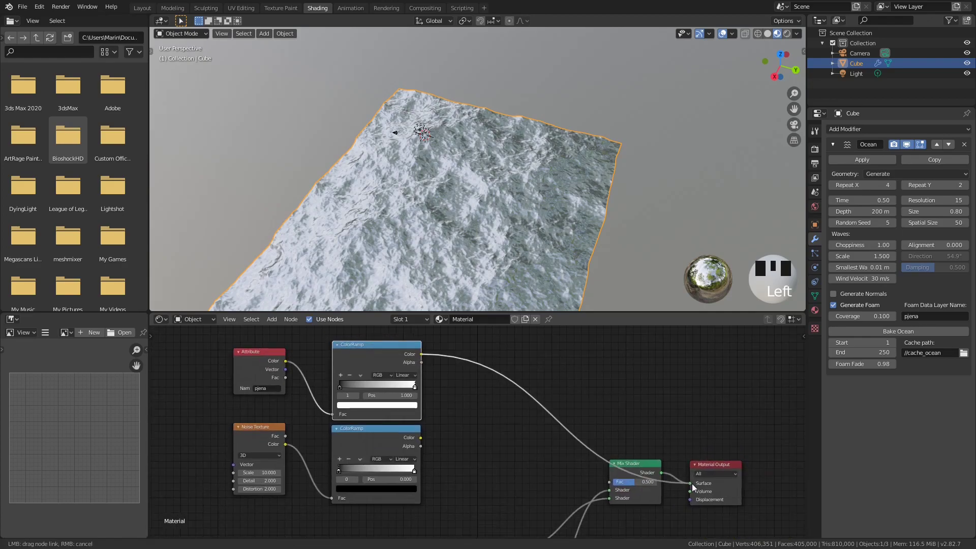
mouse_move(692, 483)
left_mouse_down()
mouse_move(455, 420)
mouse_move(501, 388)
mouse_move(619, 425)
mouse_move(690, 484)
left_mouse_up()
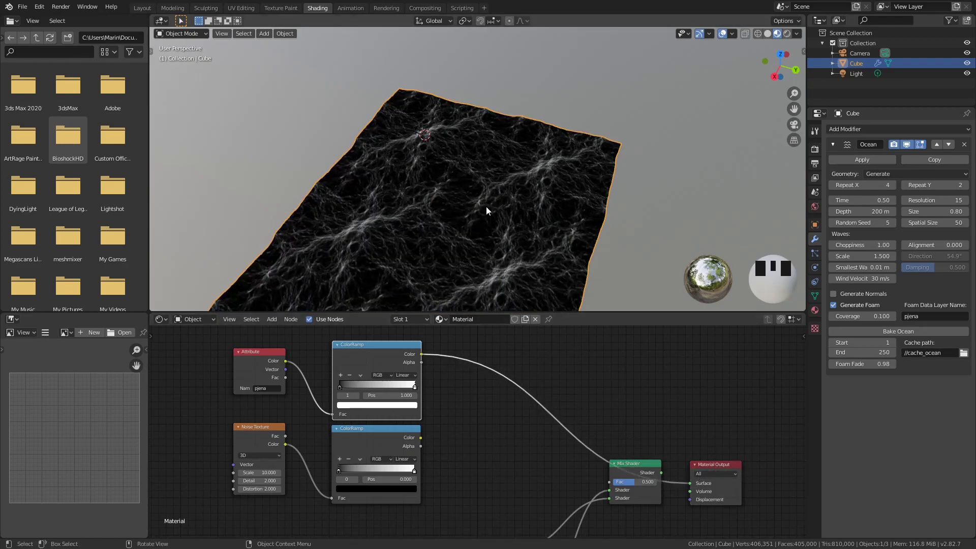
scroll(486, 206, "up", 4)
middle_click_drag(592, 128, 539, 188, "shift")
scroll(514, 138, "up", 5)
middle_click_drag(504, 126, 532, 188, "shift")
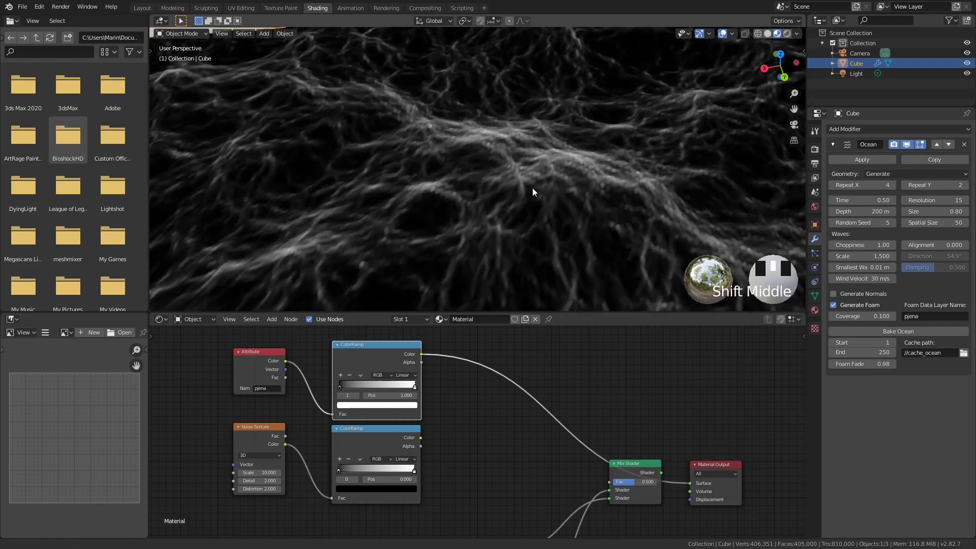
Cut the link between the Attribute node and the upper ColorRamp and view the whole ocean surface.
scroll(530, 163, "down", 3)
right_click_drag(298, 402, 322, 360, "ctrl")
middle_click_drag(495, 186, 477, 154)
scroll(555, 138, "down", 8)
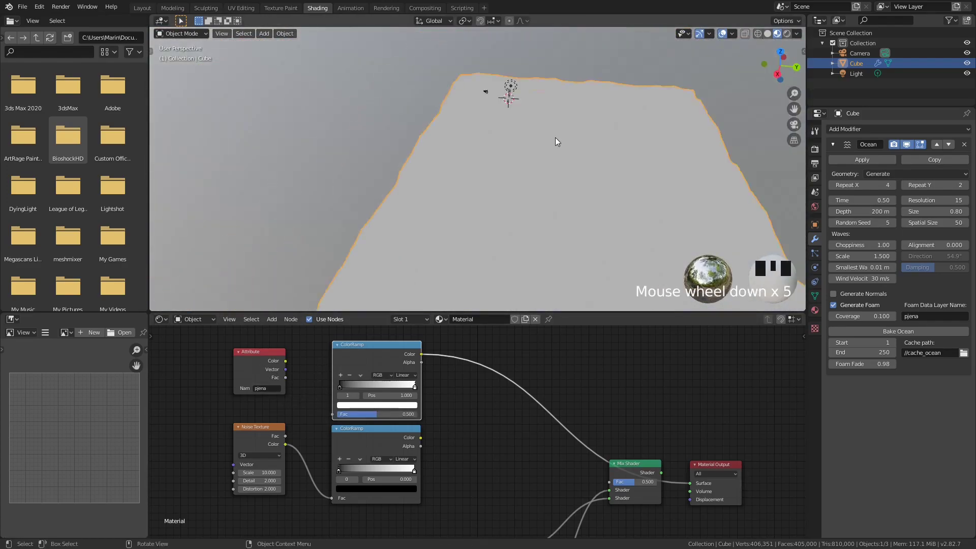
mouse_move(541, 173)
middle_mouse_down("shift")
mouse_move(523, 104)
mouse_move(548, 143)
mouse_move(534, 170)
middle_mouse_up("shift")
scroll(523, 105, "up", 3)
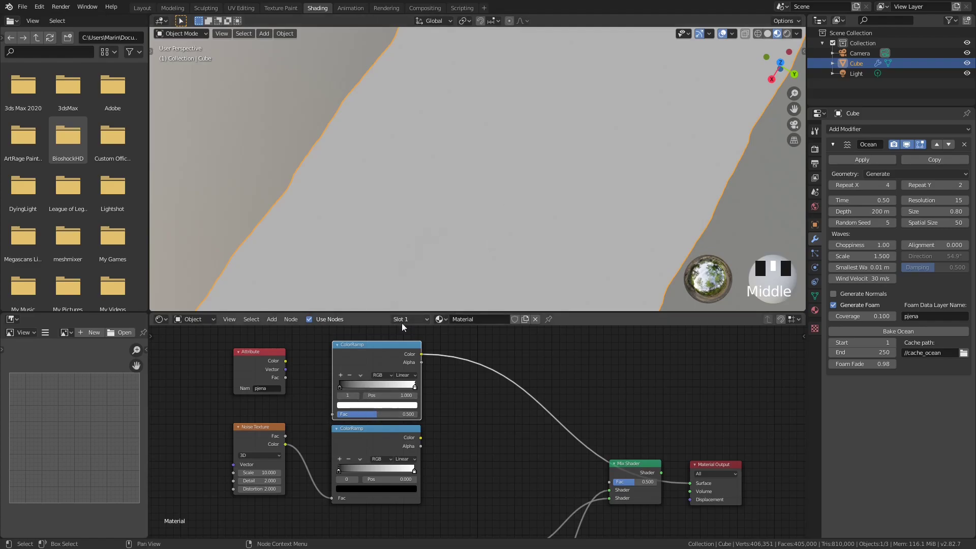
Examine the colours of the upper ColorRamp's black and white stops.
scroll(334, 389, "up", 6)
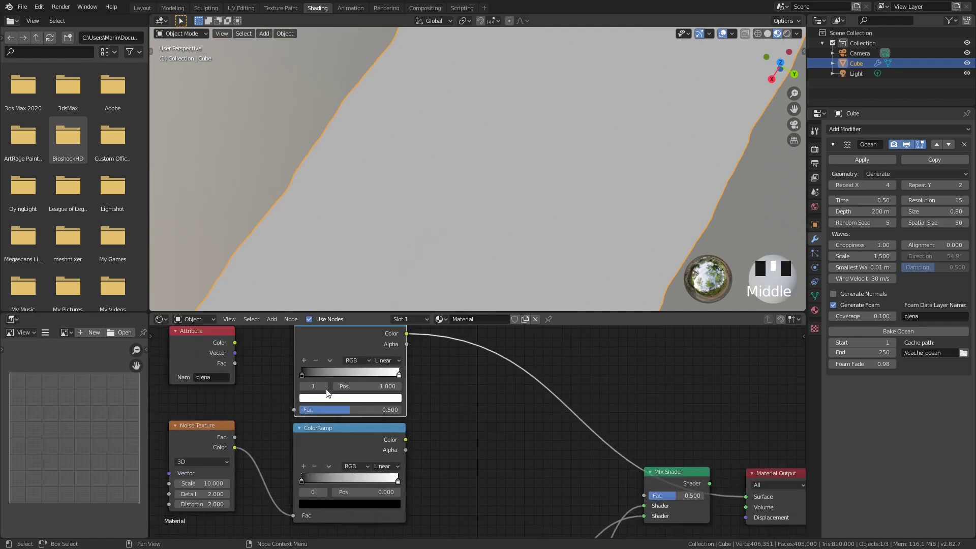
middle_click_drag(463, 391, 611, 468)
scroll(385, 450, "up", 2)
scroll(383, 450, "up", 1)
left_click(379, 439)
left_click(461, 479)
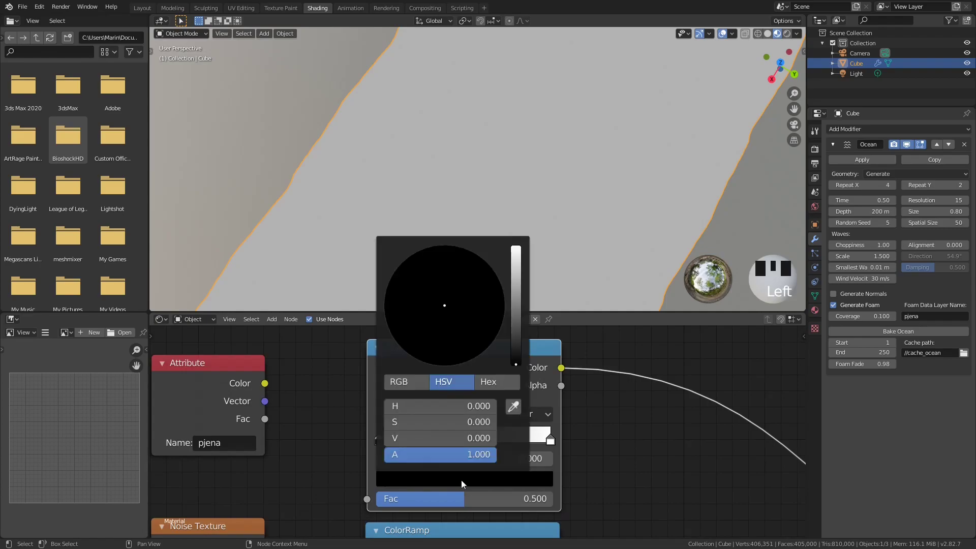
left_click(578, 456)
left_click(552, 438)
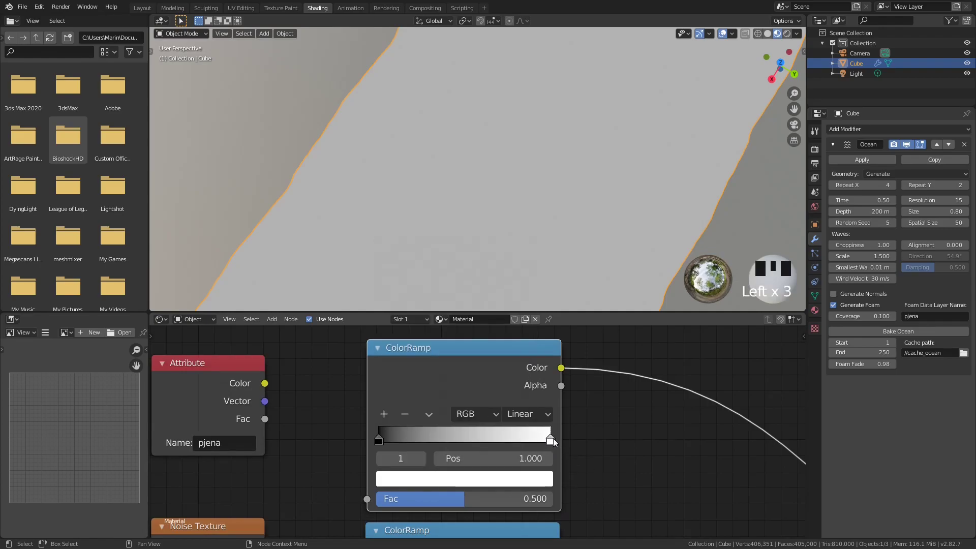
left_click(464, 478)
left_click(506, 229)
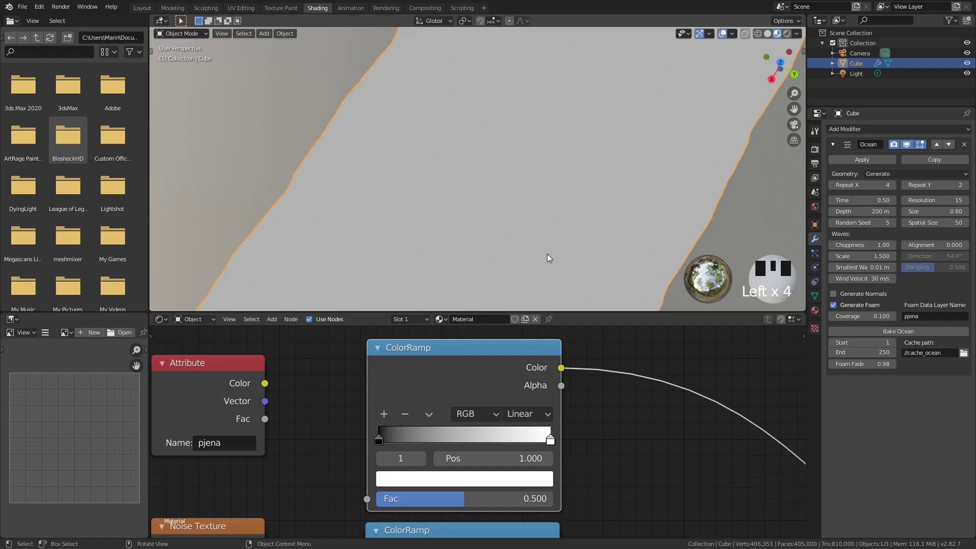
Lower the upper ColorRamp's Fac to 0.032.
middle_click_drag(516, 175, 513, 204)
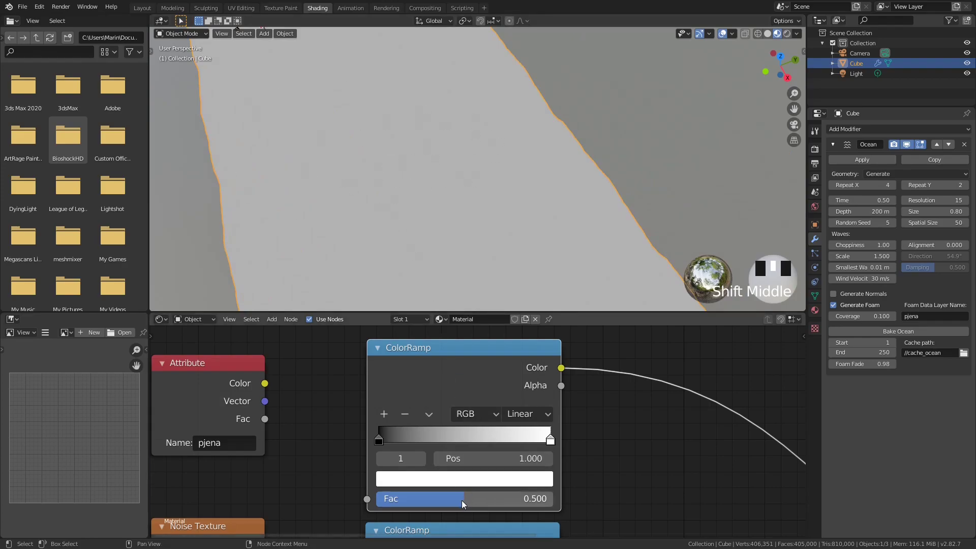
left_click_drag(461, 500, 381, 500)
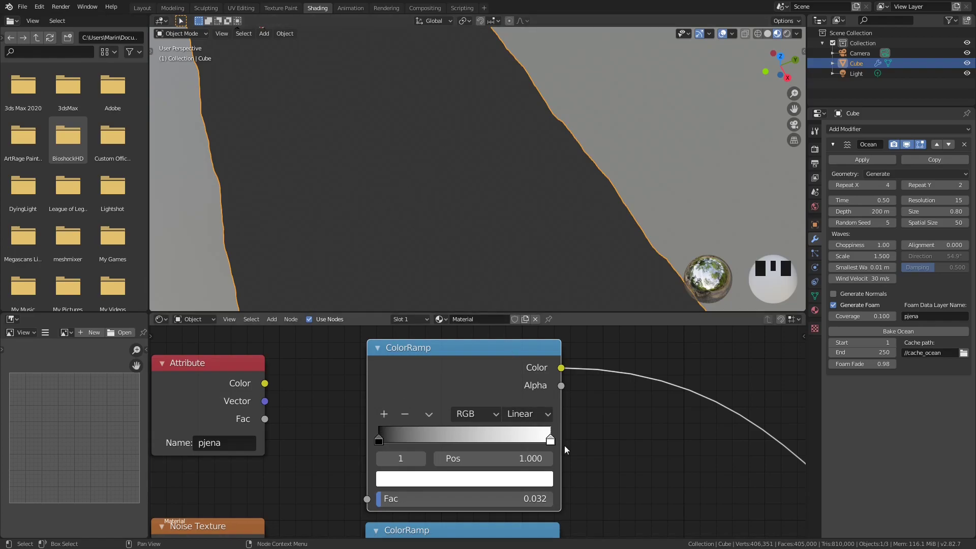
Raise the upper ColorRamp's Fac to 1.000, and reconnect the Attribute node's Color to that Fac input.
left_click_drag(382, 502, 553, 501)
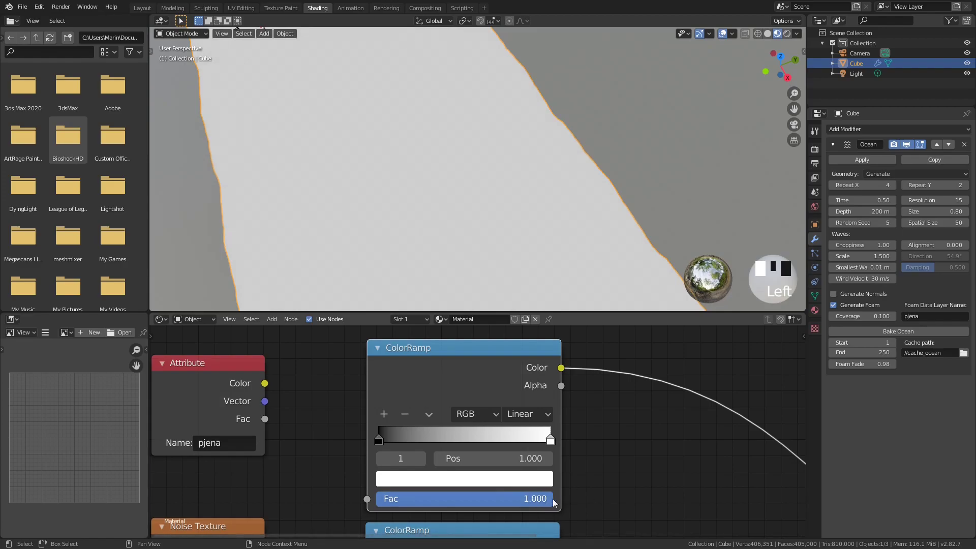
middle_click_drag(462, 219, 514, 176)
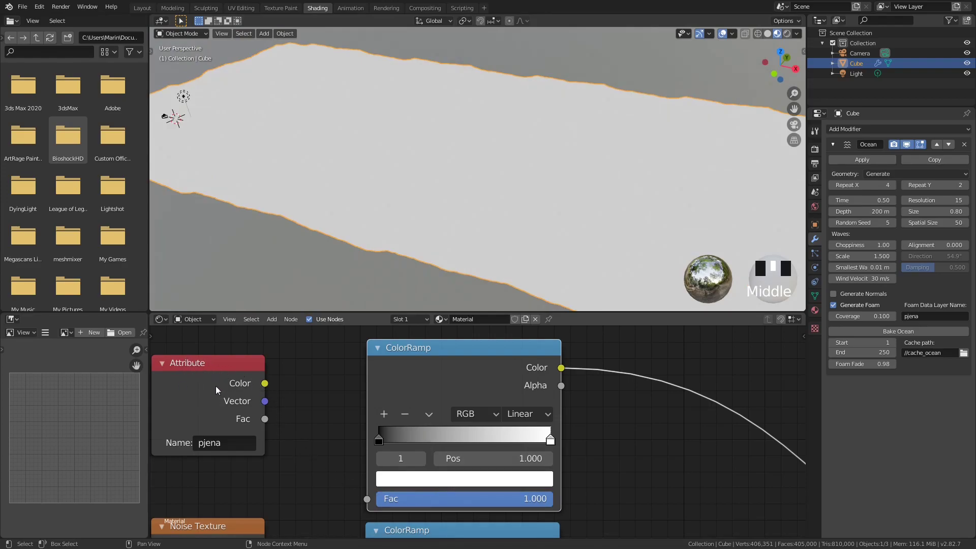
left_click_drag(264, 384, 366, 499)
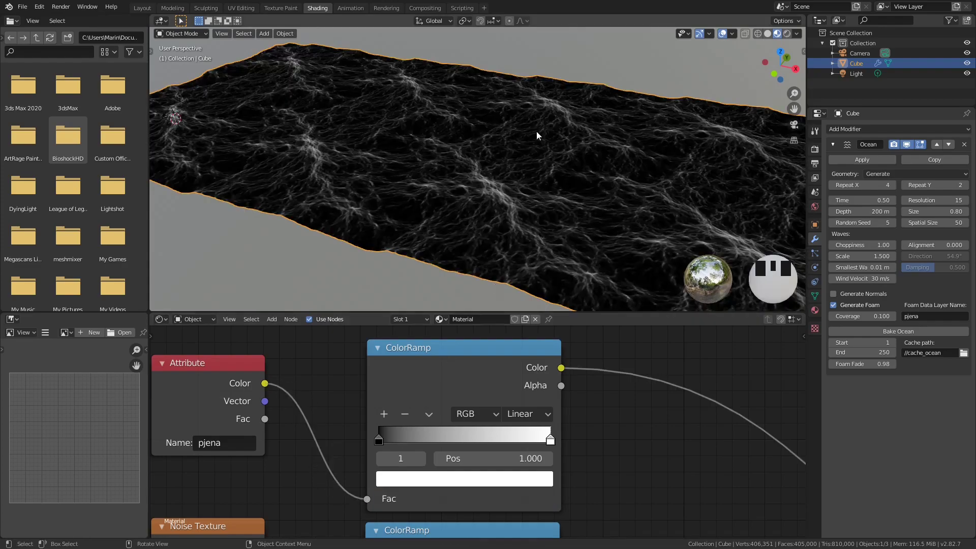
Examine the foam pattern across the ocean surface from several angles, both up close and from a distance.
scroll(502, 148, "up", 4)
scroll(476, 155, "down", 4)
middle_click_drag(520, 121, 474, 163)
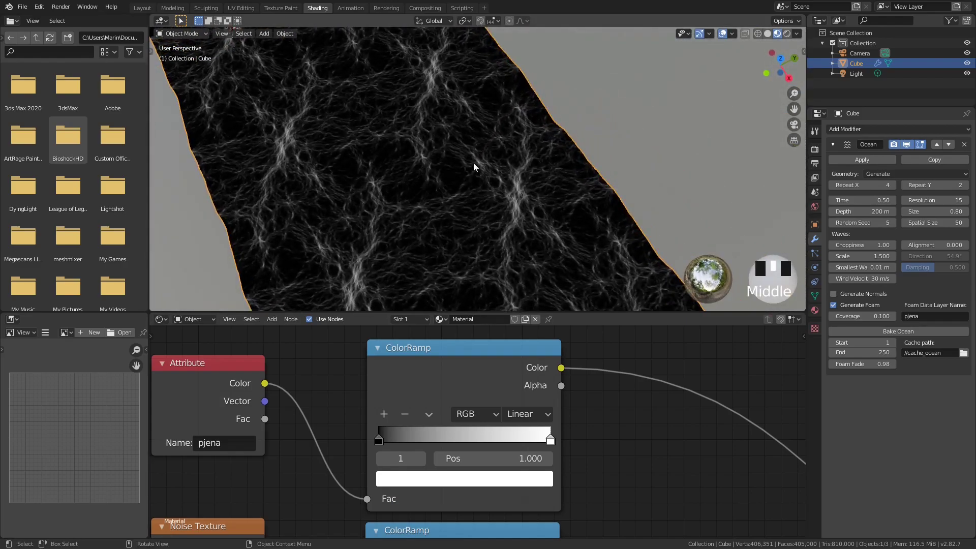
scroll(450, 151, "up", 4)
scroll(450, 151, "down", 4)
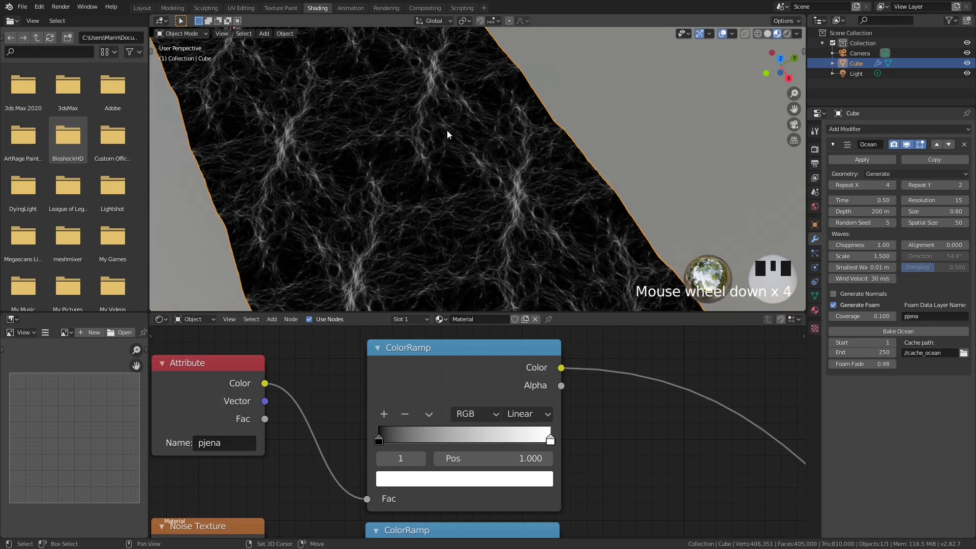
middle_click_drag(447, 130, 526, 166, "shift")
scroll(441, 213, "up", 3)
scroll(557, 164, "down", 6)
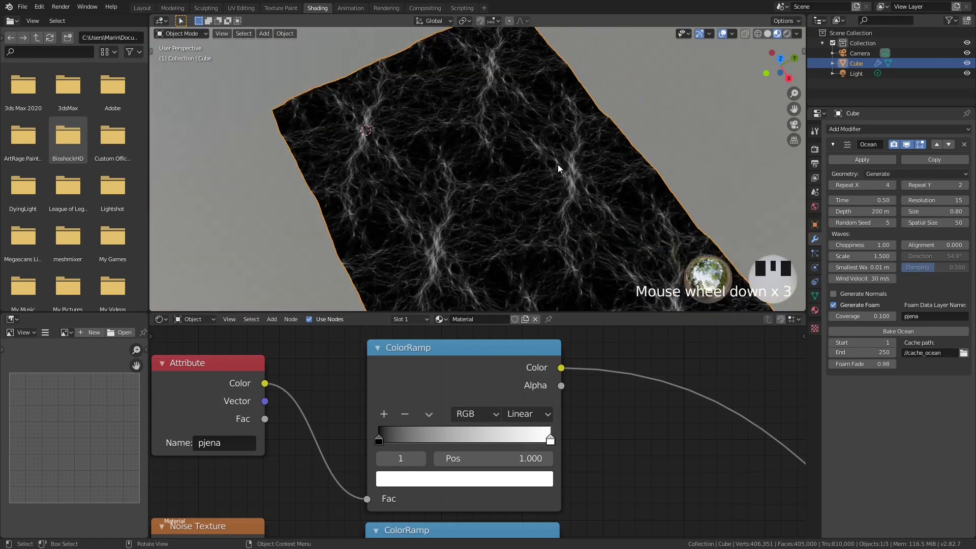
middle_click_drag(551, 273, 508, 178, "shift")
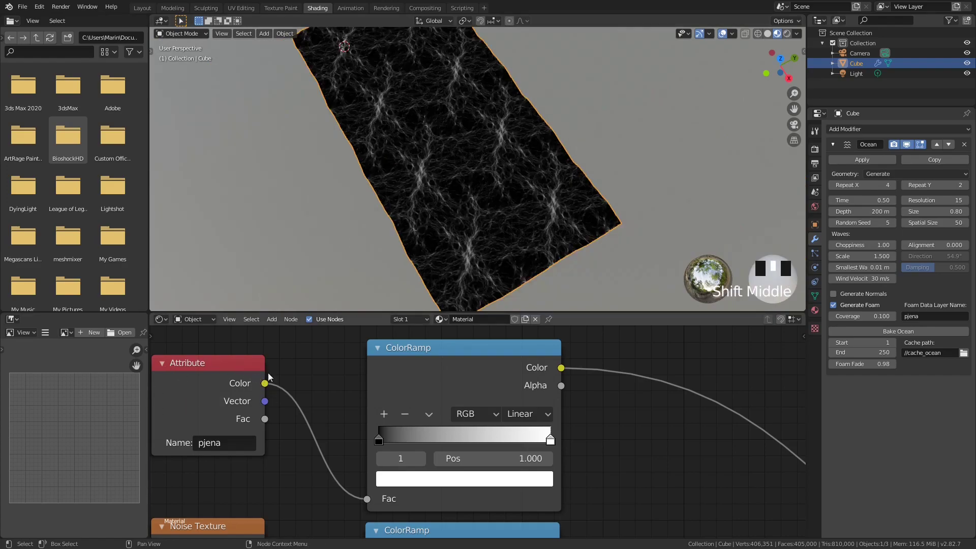
scroll(450, 175, "up", 5)
middle_click_drag(499, 167, 483, 212, "shift")
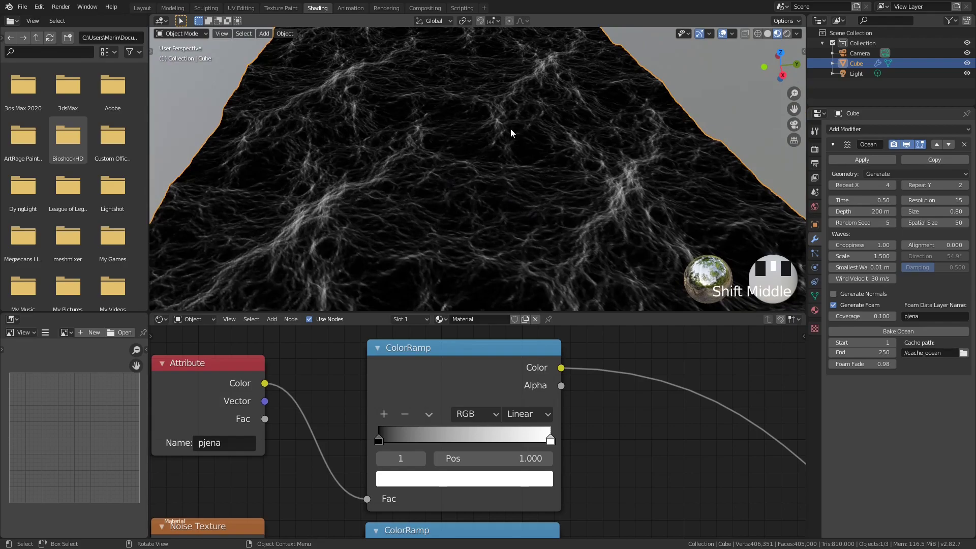
middle_click_drag(510, 129, 554, 154)
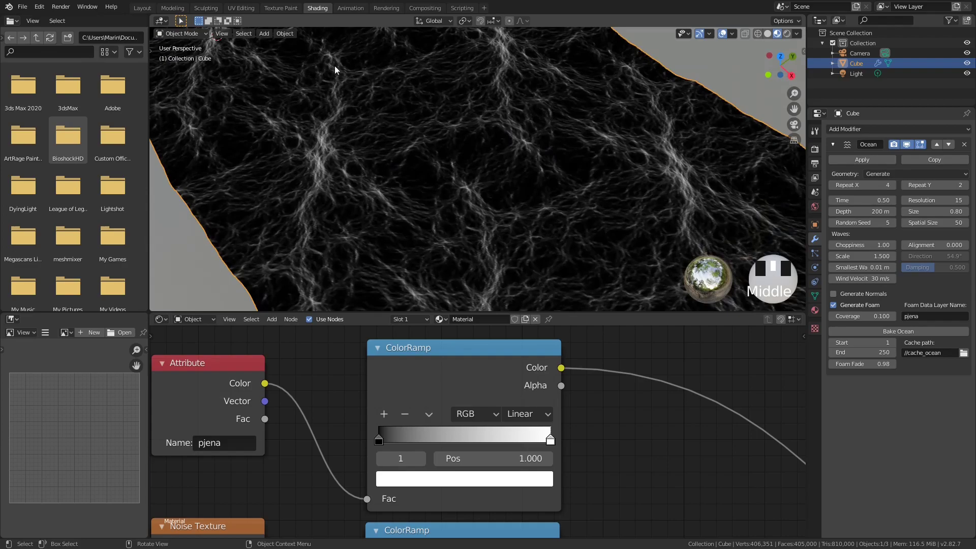
middle_click_drag(401, 163, 605, 117)
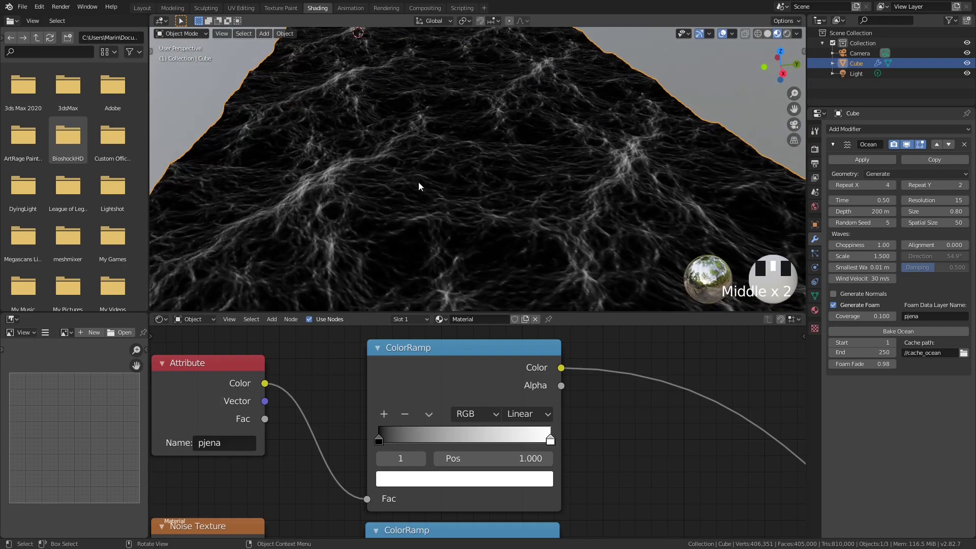
middle_click_drag(399, 108, 425, 114)
scroll(556, 220, "up", 3)
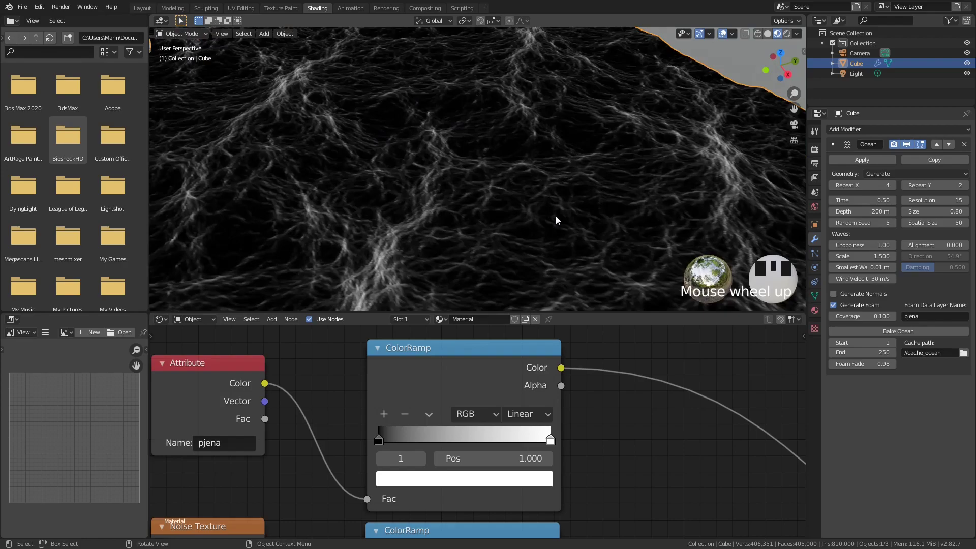
middle_click_drag(453, 148, 446, 171)
scroll(444, 127, "down", 4)
middle_click_drag(445, 127, 453, 146)
scroll(456, 191, "up", 4)
middle_click_drag(456, 191, 461, 159, "shift")
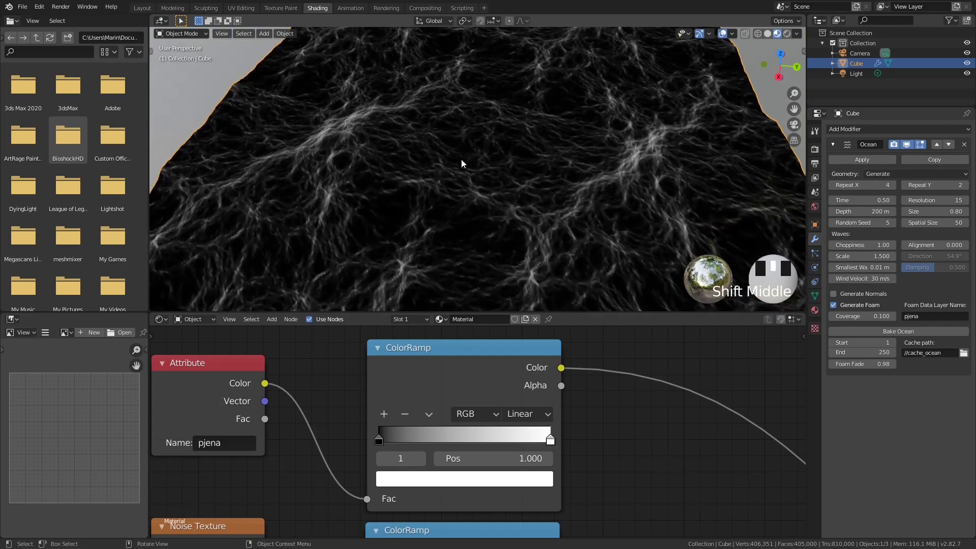
scroll(462, 160, "up", 2)
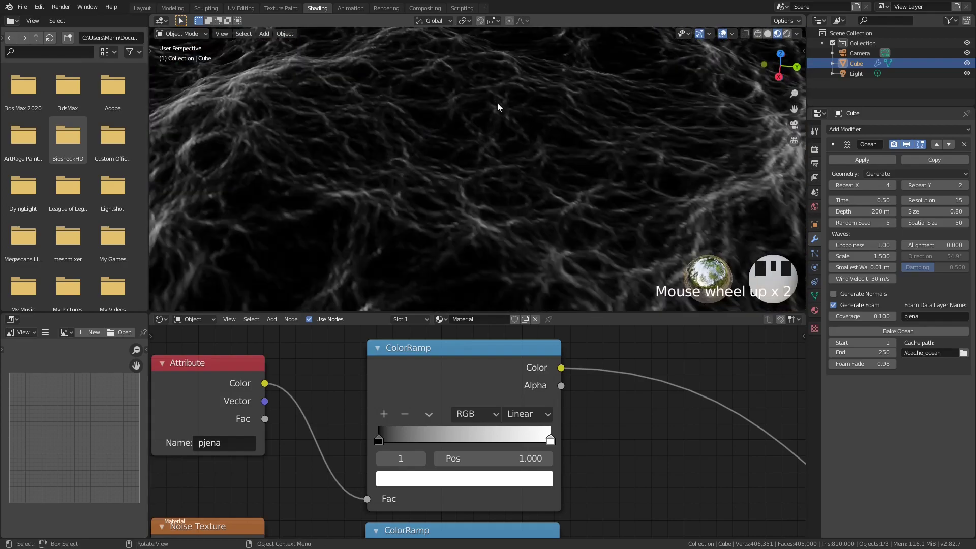
scroll(452, 108, "down", 4)
middle_click_drag(456, 99, 504, 139)
scroll(476, 115, "up", 1)
scroll(505, 139, "up", 4)
middle_click_drag(596, 123, 560, 144)
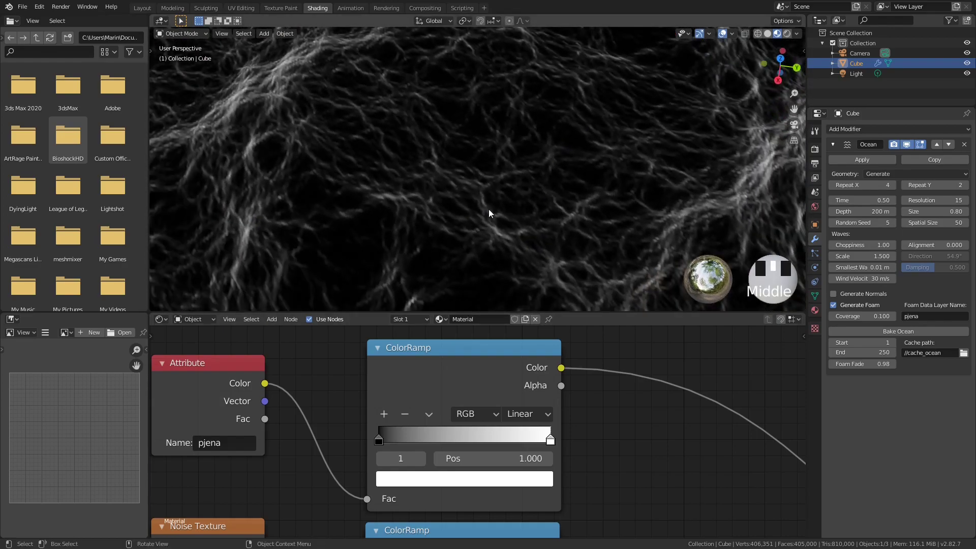
Try the upper ColorRamp's white stop at position 0.059, inspect the foam, and return the stop to 1.000.
left_click(464, 366)
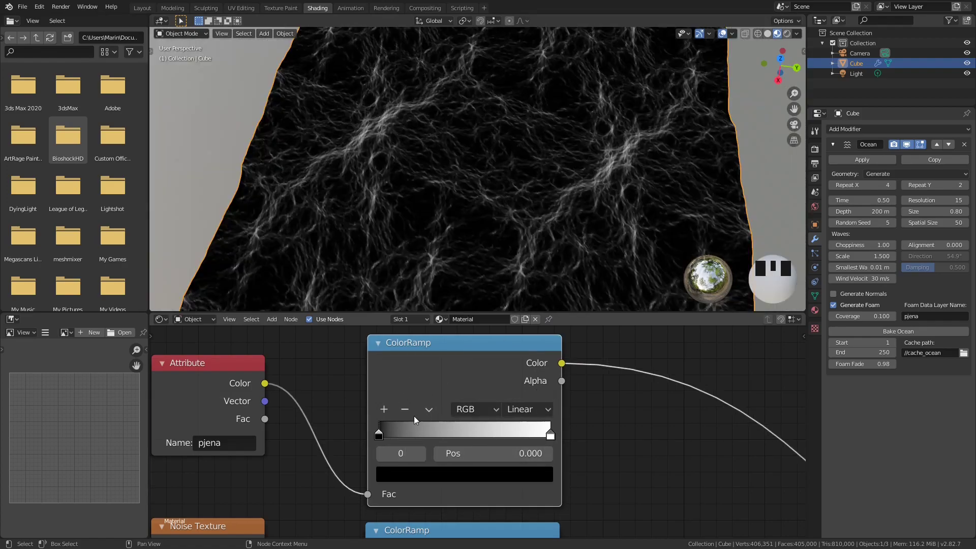
left_click(550, 436)
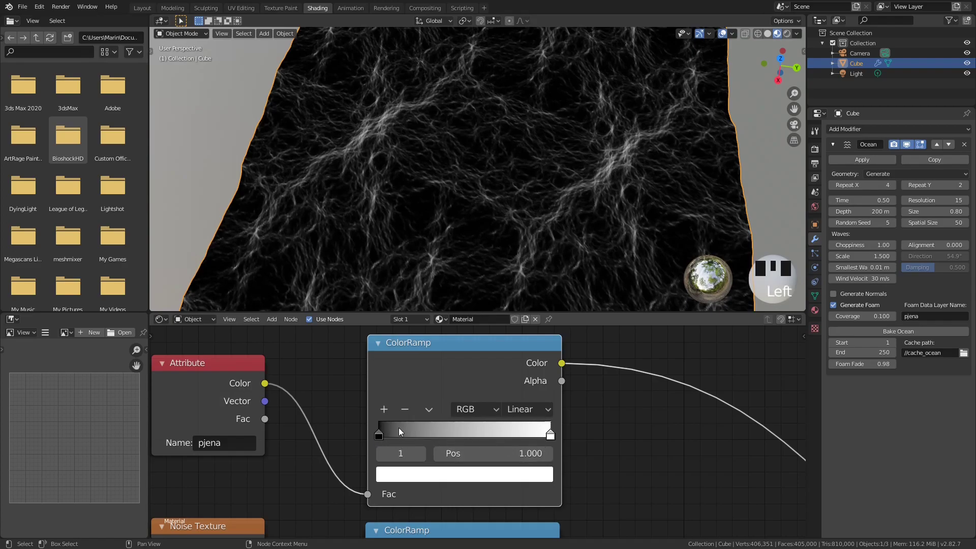
left_click_drag(551, 437, 382, 452)
middle_click_drag(423, 174, 562, 147)
scroll(469, 169, "up", 4)
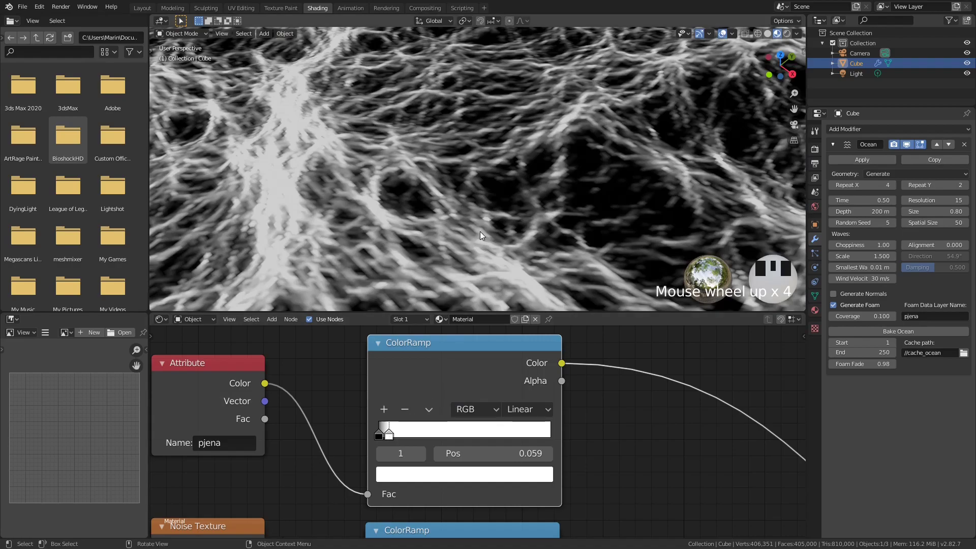
scroll(531, 163, "down", 5)
middle_click_drag(532, 166, 531, 208)
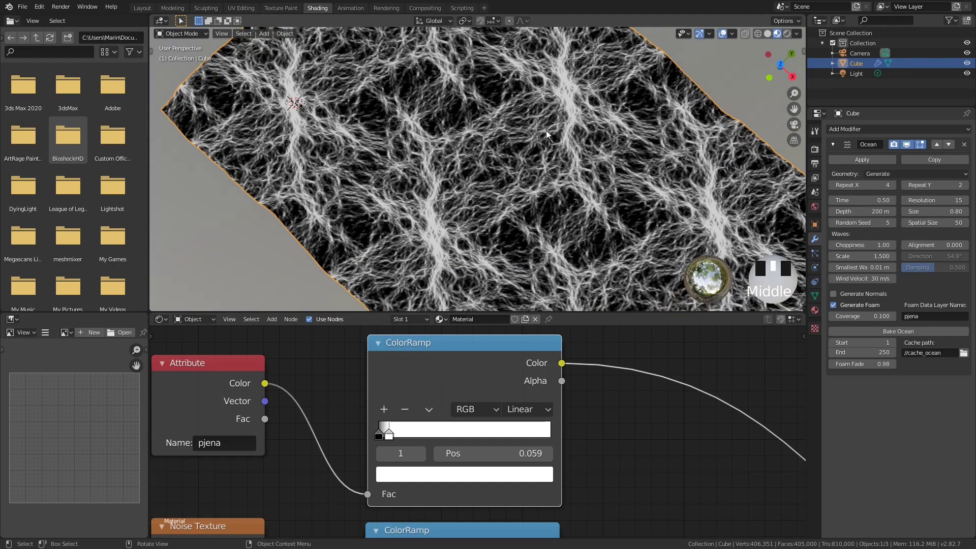
left_click_drag(388, 432, 569, 428)
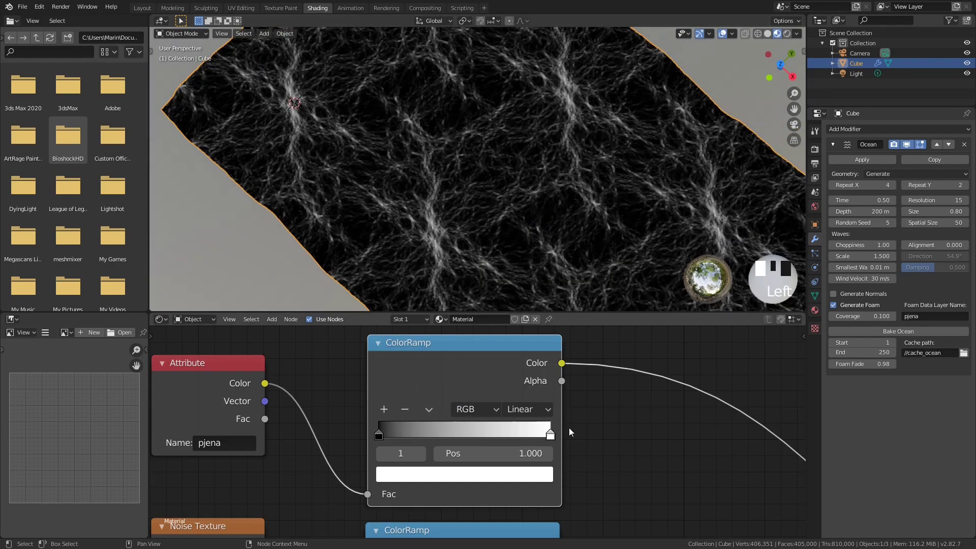
Try the upper ColorRamp's black stop at position 0.255 and return it to 0.000.
mouse_move(379, 436)
left_mouse_down()
mouse_move(451, 428)
mouse_move(424, 433)
left_mouse_up()
middle_click_drag(492, 201, 545, 117)
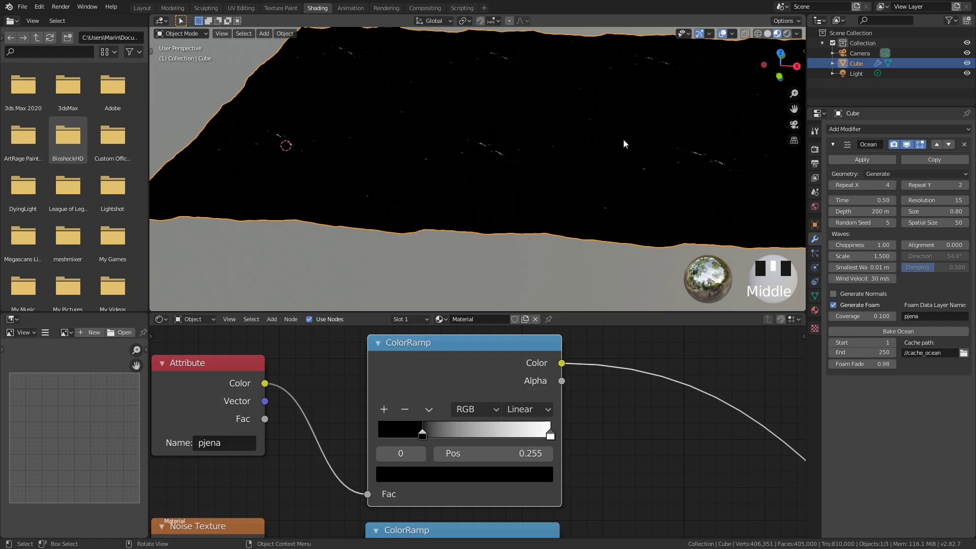
left_click_drag(422, 433, 379, 433)
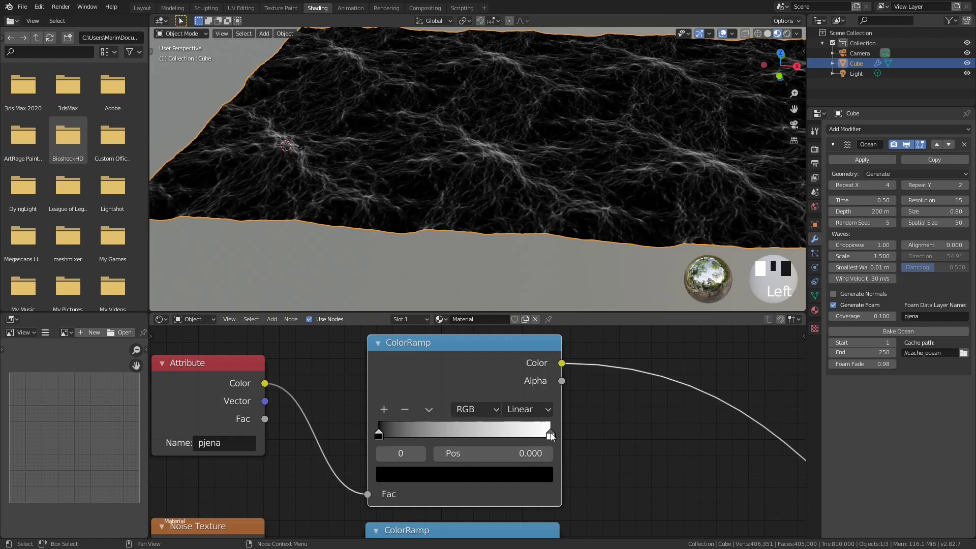
Set the upper ColorRamp's white stop to position 0.05 and check the foam mask over the ocean.
left_click(550, 433)
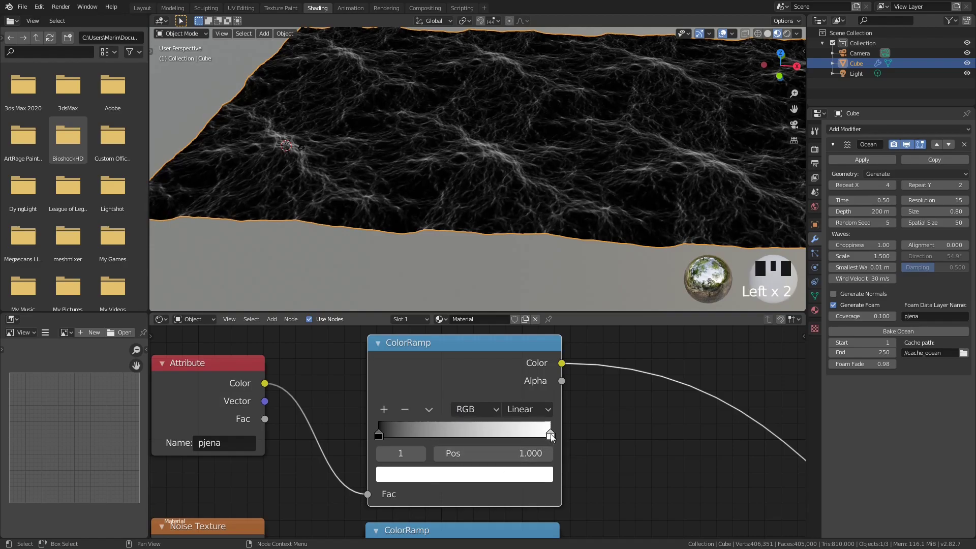
left_click(525, 458)
type(".05")
key("Return")
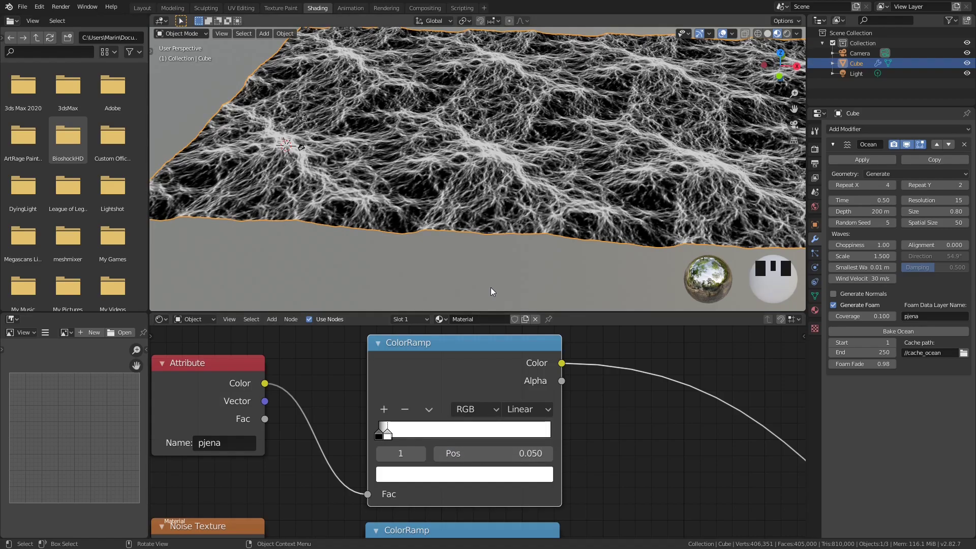
scroll(495, 230, "down", 5)
middle_click_drag(585, 80, 468, 133)
scroll(492, 183, "up", 4)
Connect the lower ColorRamp's Color to the Material Output's Surface and inspect the noise pattern on the ocean up close.
middle_click_drag(592, 447, 578, 384)
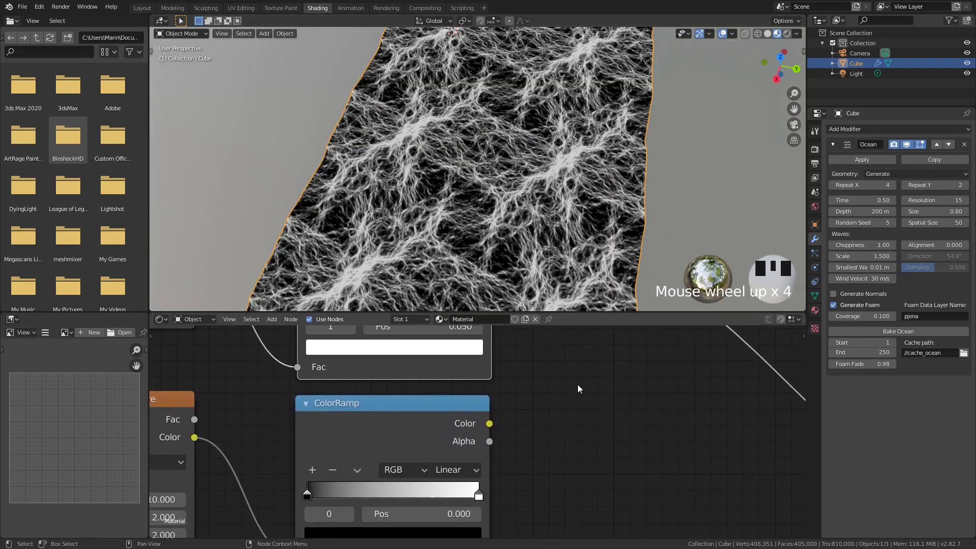
scroll(553, 373, "down", 5)
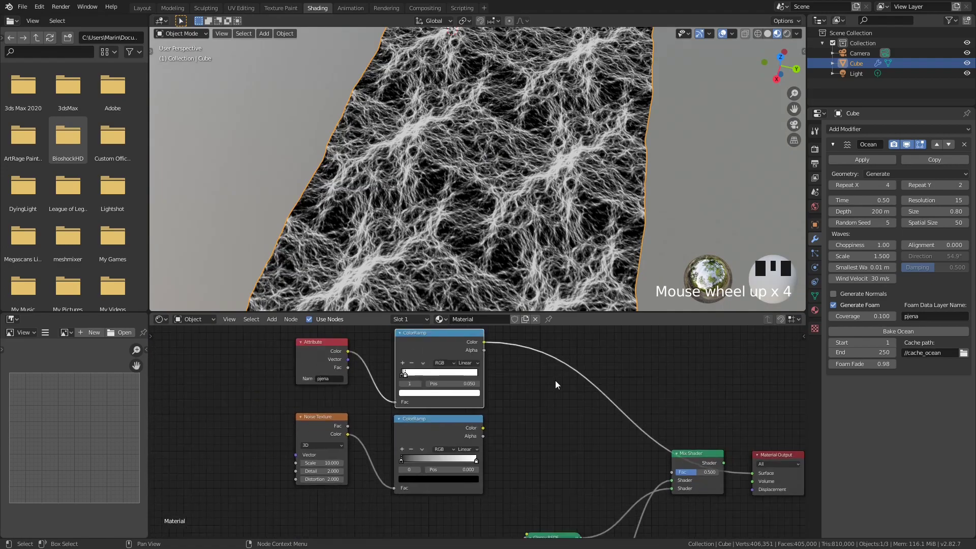
middle_click_drag(519, 456, 443, 386)
scroll(453, 377, "up", 5)
left_click_drag(453, 377, 768, 430)
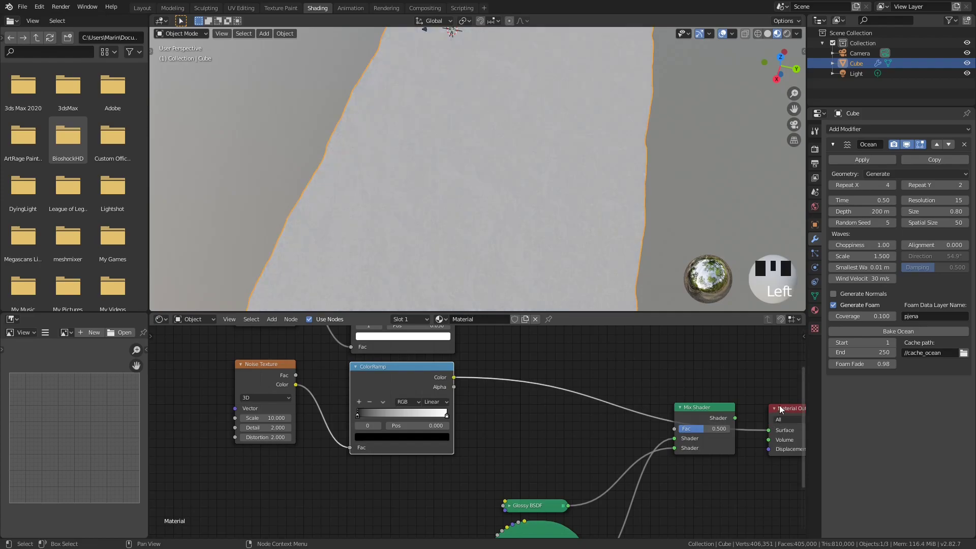
middle_click_drag(394, 154, 574, 177)
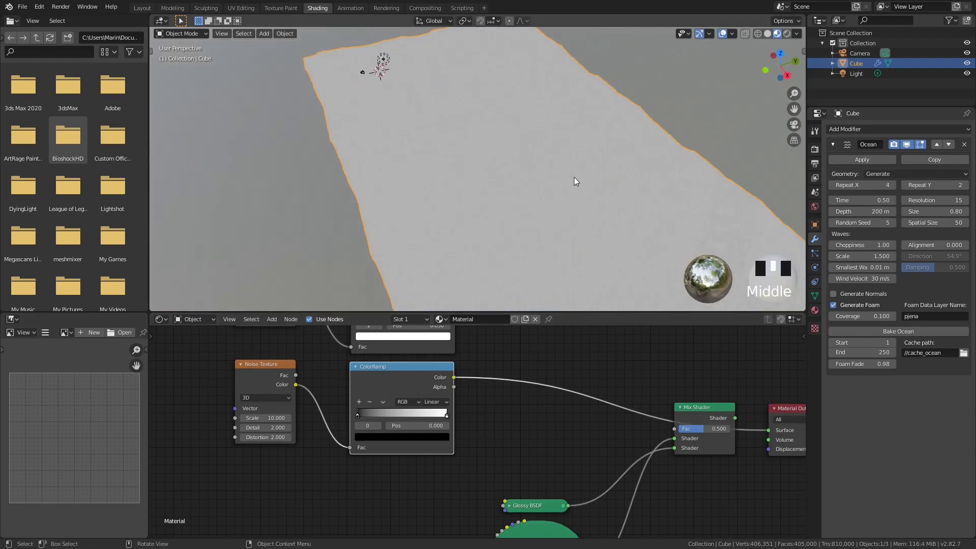
scroll(575, 177, "up", 8)
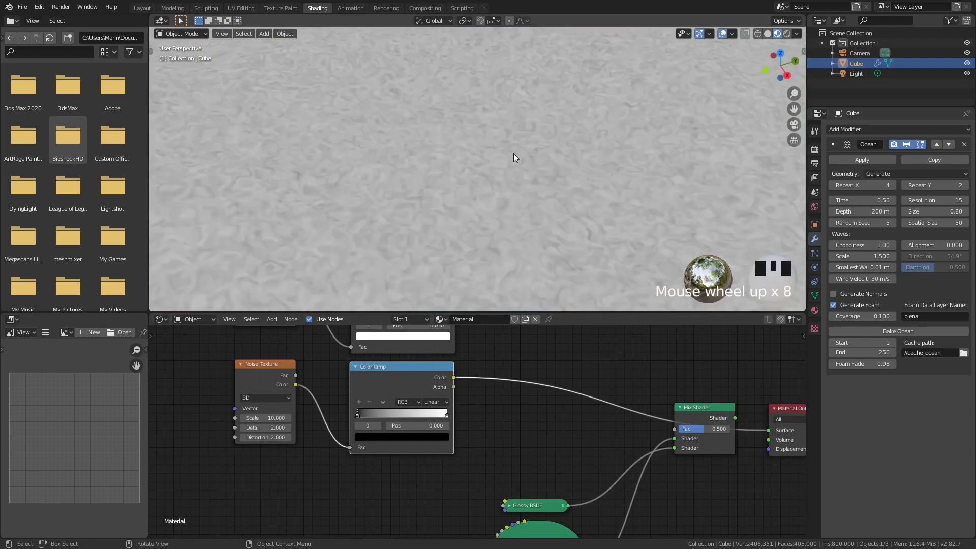
scroll(508, 163, "down", 8)
middle_click_drag(499, 157, 504, 171)
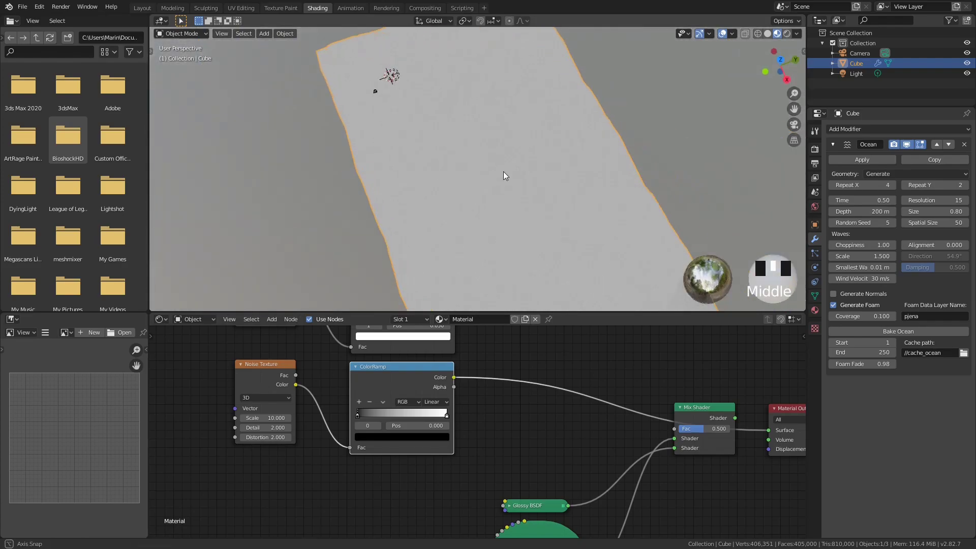
scroll(517, 169, "up", 4)
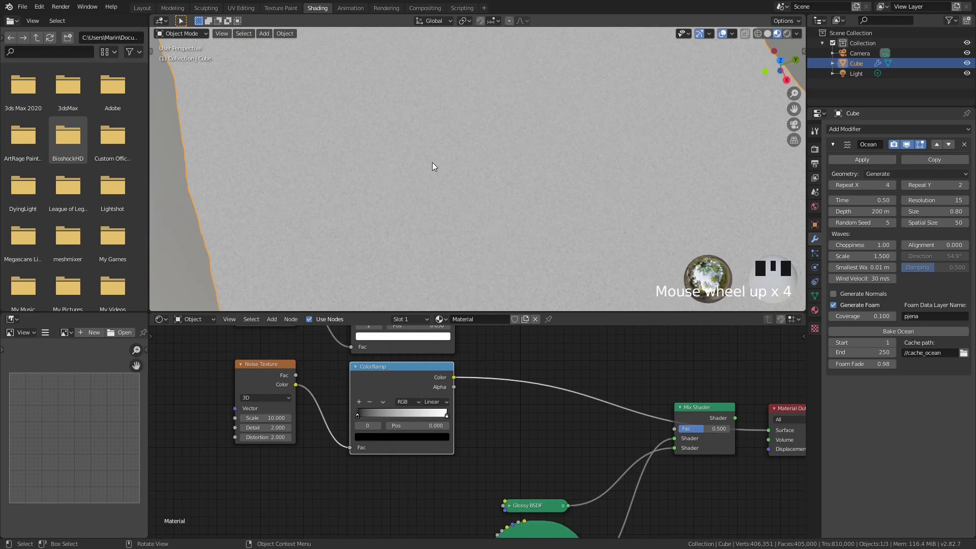
scroll(501, 182, "up", 6)
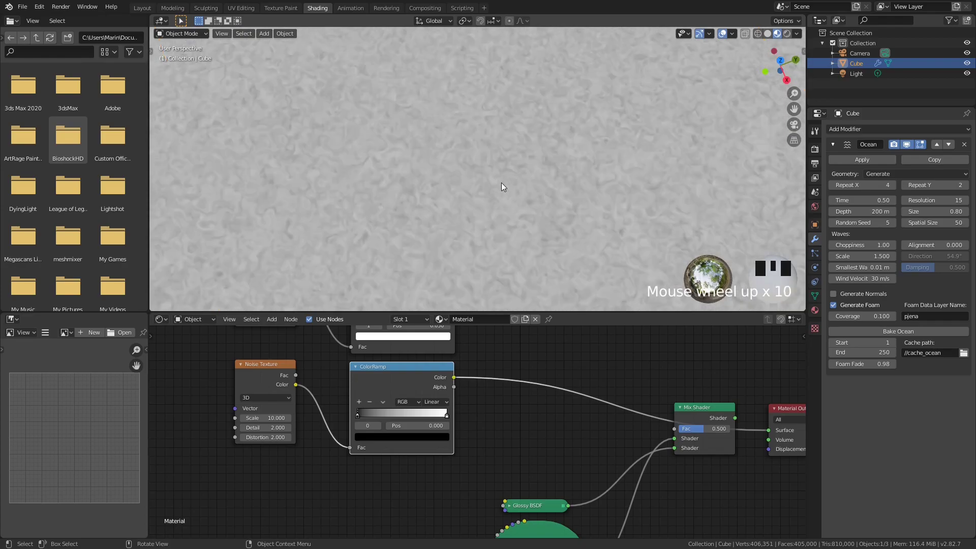
scroll(390, 189, "down", 1)
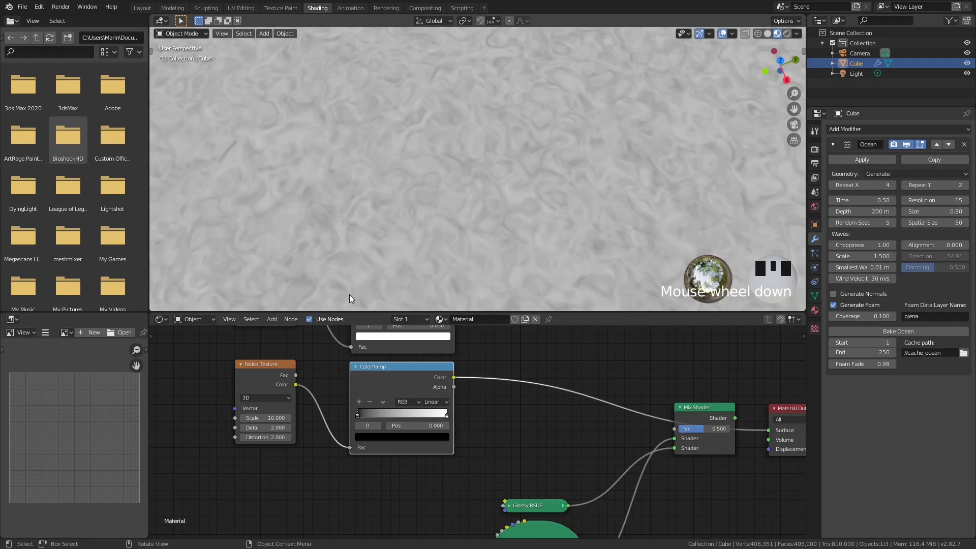
Set the lower ColorRamp's black stop to position 0.2.
left_click(382, 373)
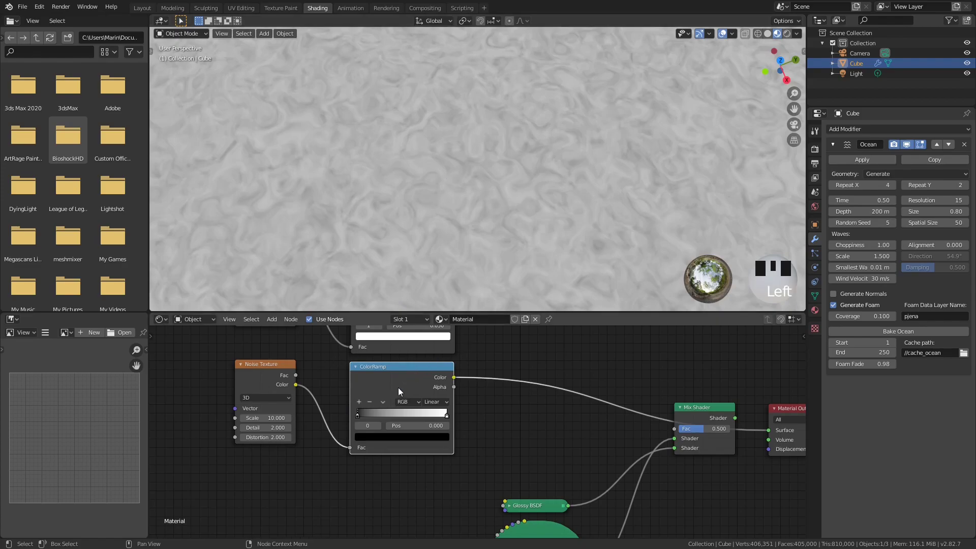
double_click(427, 427)
type("0.2")
key("Return")
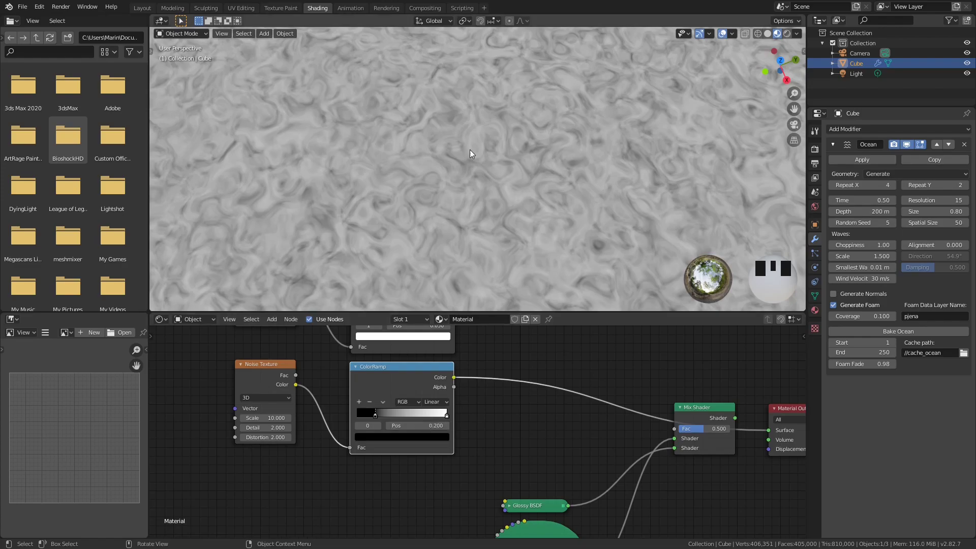
Try moving the lower ColorRamp's black stop closer to the white stop, and reset its position to 0.2.
left_click_drag(375, 413, 401, 415)
scroll(507, 233, "down", 6)
left_click(420, 427)
type(".2")
key("Return")
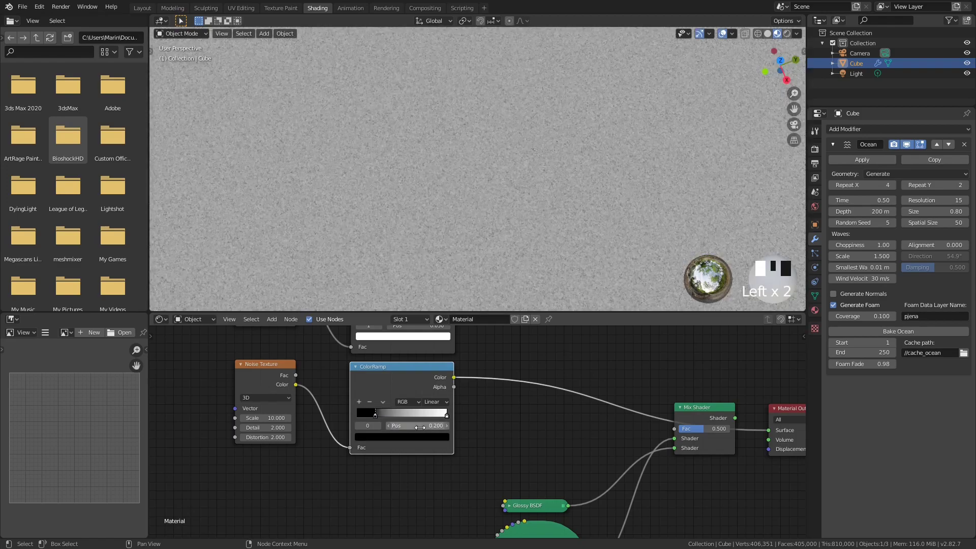
Try B-Spline interpolation on the lower ColorRamp, and switch it back to Linear to compare the noise pattern.
left_click(446, 403)
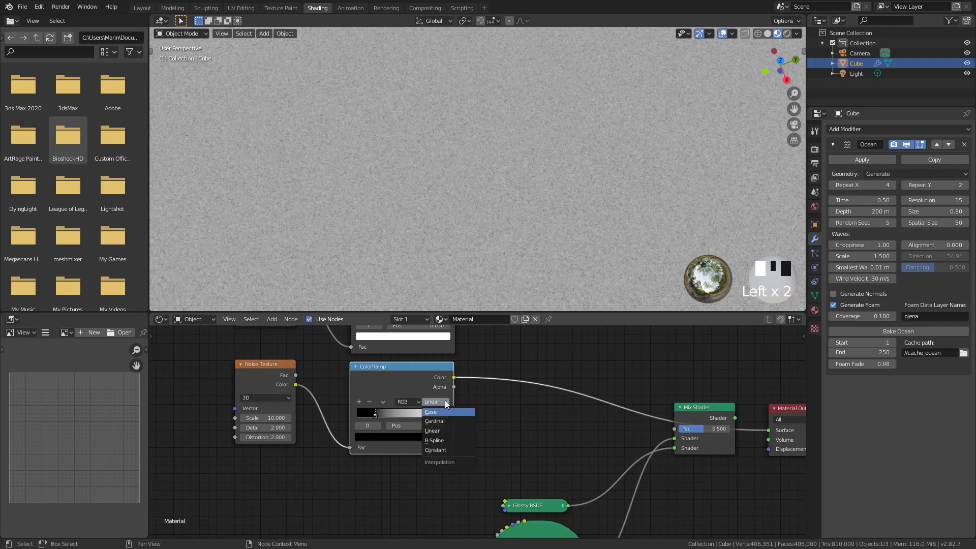
left_click(445, 441)
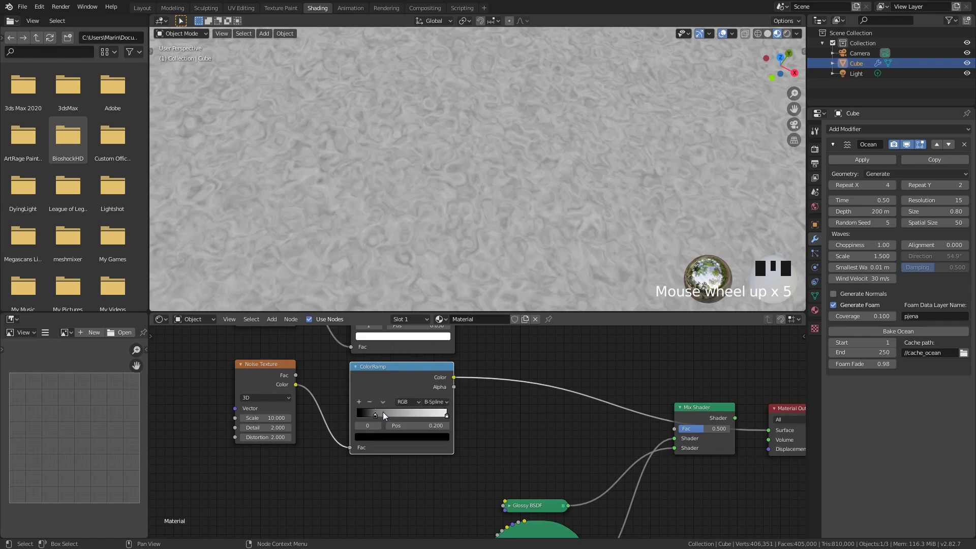
left_click(437, 405)
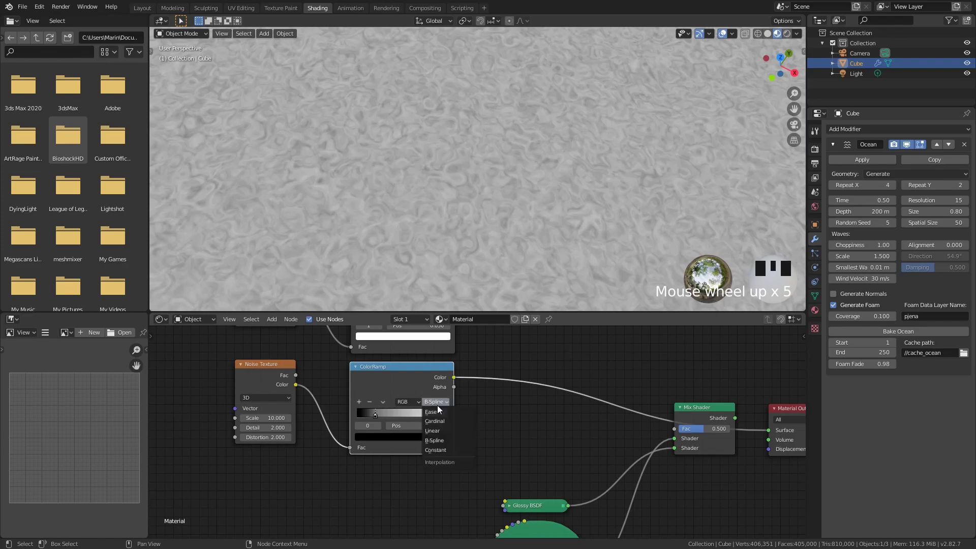
left_click(441, 430)
scroll(515, 218, "up", 3)
scroll(492, 219, "down", 3)
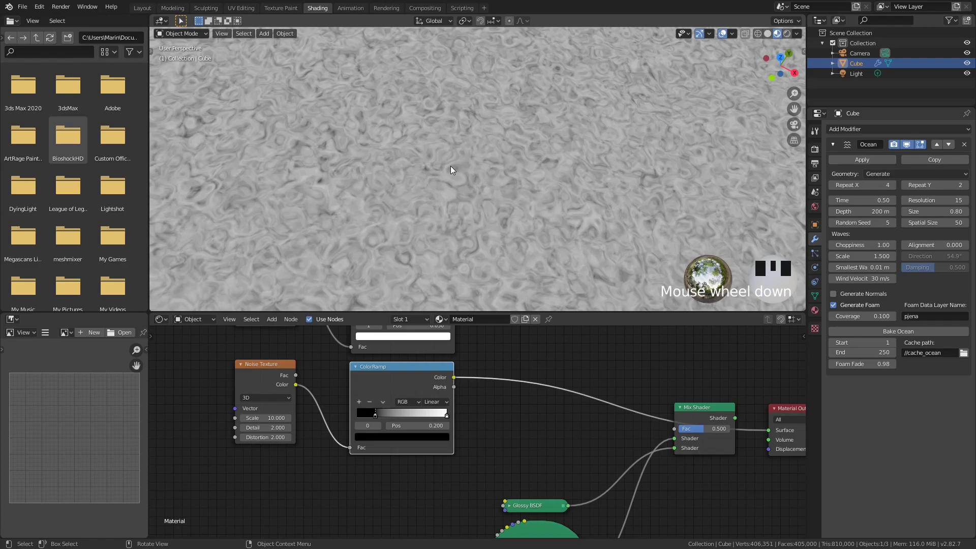
Set the lower ColorRamp's interpolation to B-Spline and check the noise pattern on the ocean from near and far.
left_click(436, 402)
left_click(444, 440)
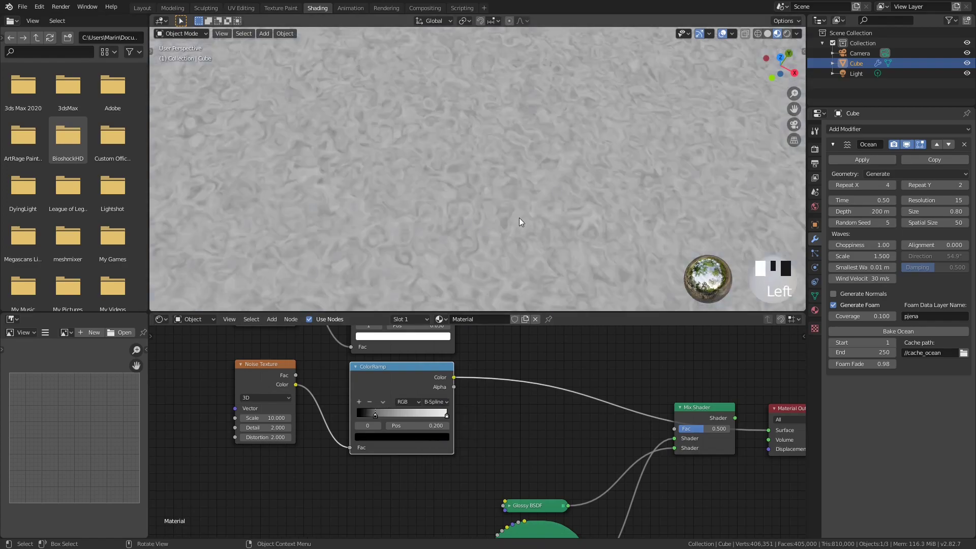
scroll(559, 152, "down", 8)
scroll(512, 161, "up", 7)
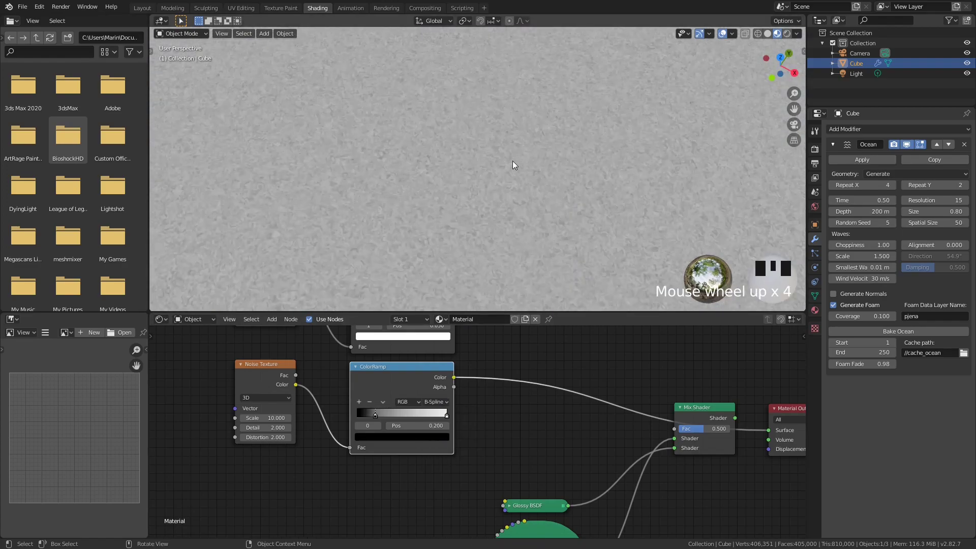
scroll(483, 110, "down", 9)
scroll(503, 124, "up", 3)
scroll(438, 117, "up", 2)
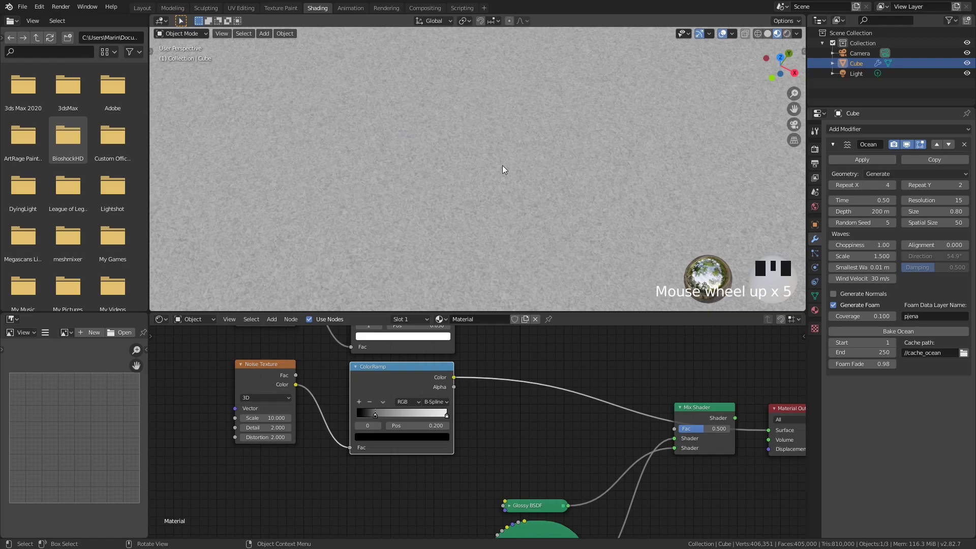
Add a Math node in the free space between the two ColorRamps and the Mix Shader.
middle_click_drag(671, 370, 456, 375)
middle_click_drag(232, 395, 329, 434)
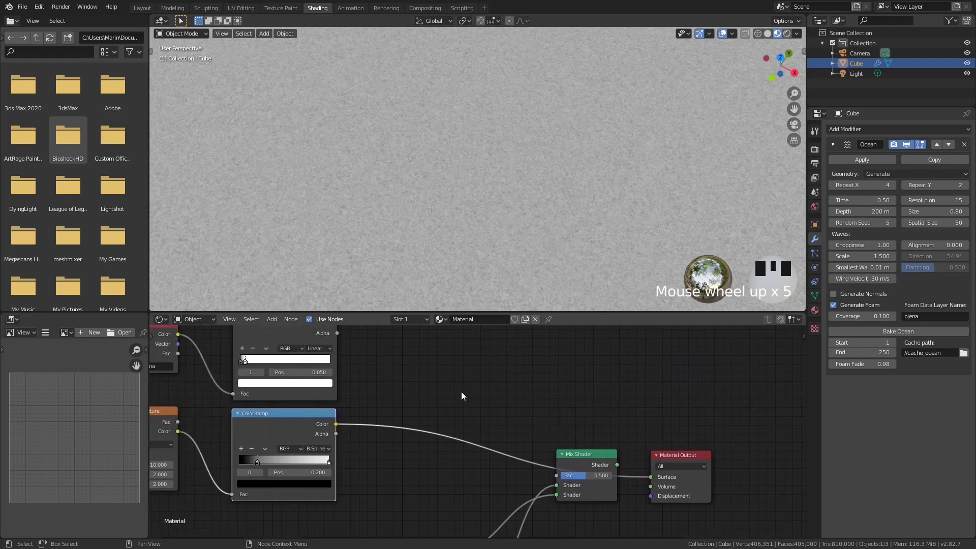
middle_click_drag(462, 394, 410, 386)
middle_click_drag(305, 375, 399, 423)
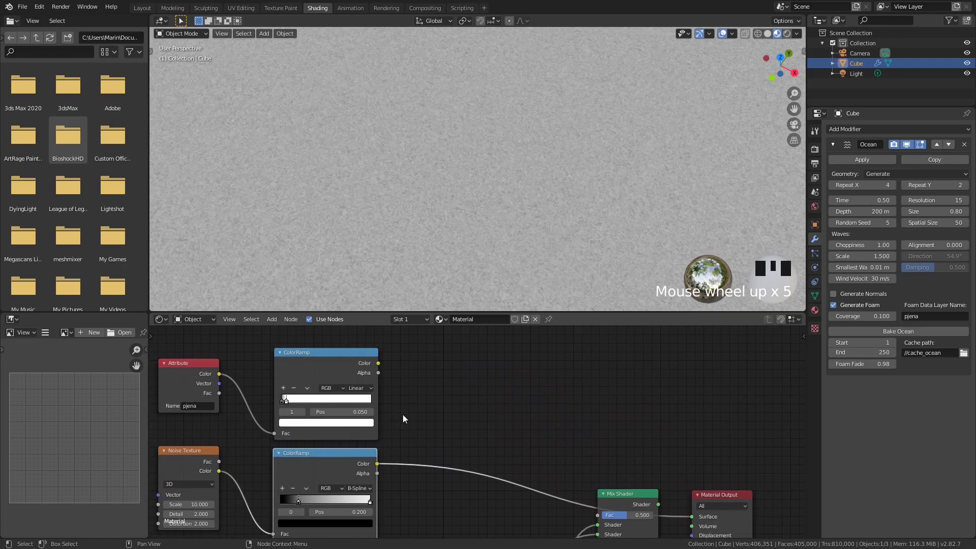
middle_click_drag(422, 407, 456, 376)
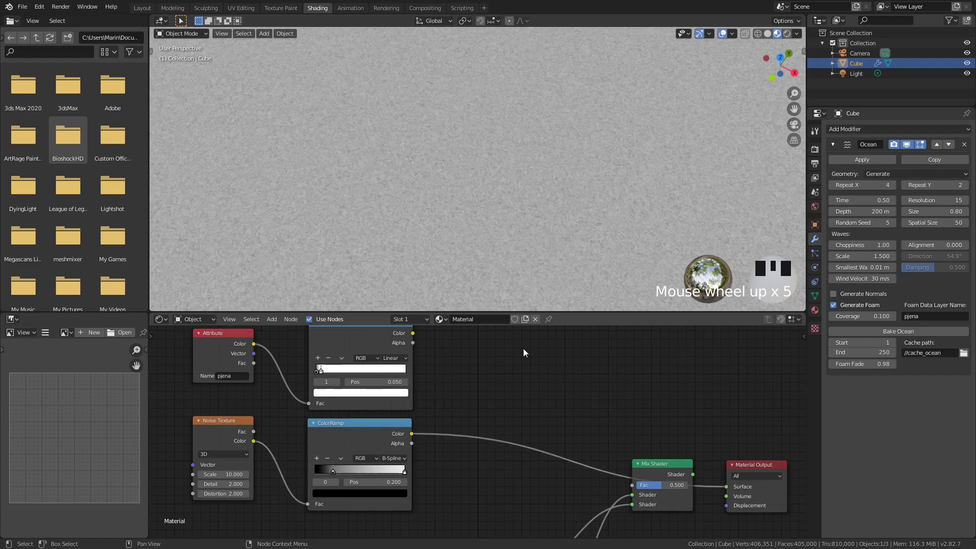
key("shift+a")
mouse_move(458, 362)
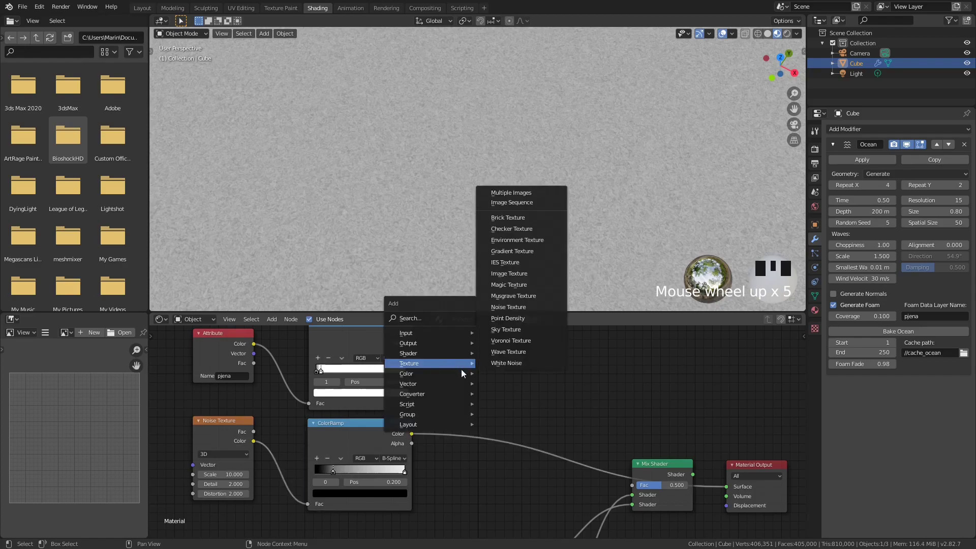
mouse_move(462, 394)
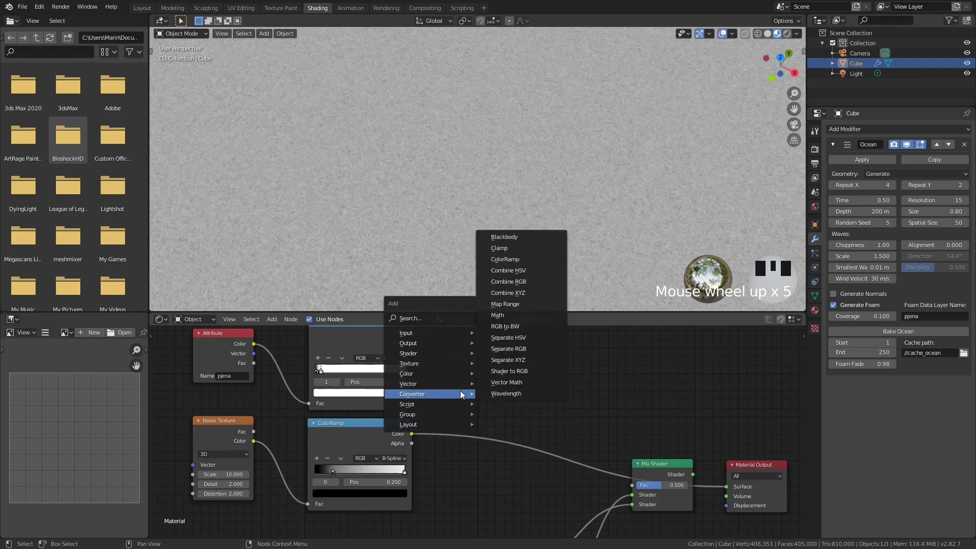
left_click(507, 315)
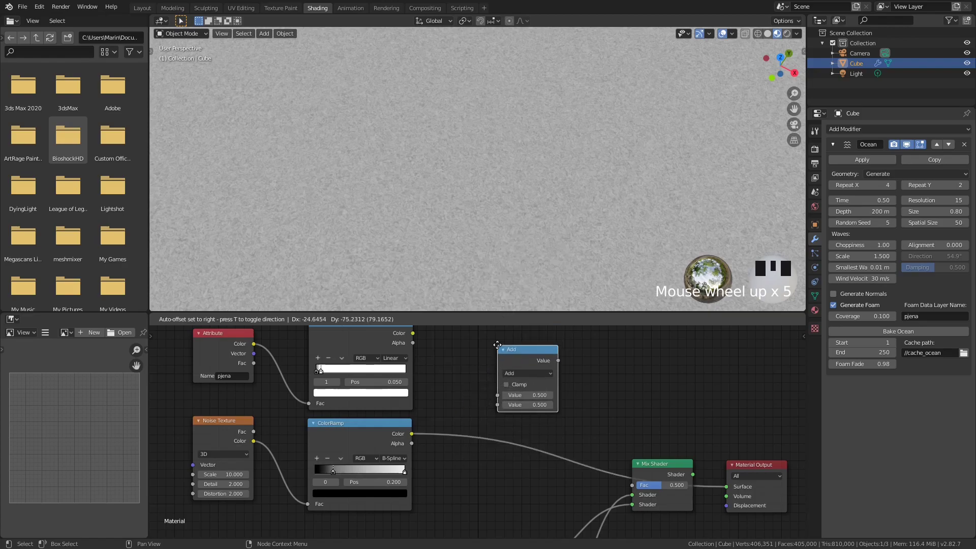
left_click(492, 336)
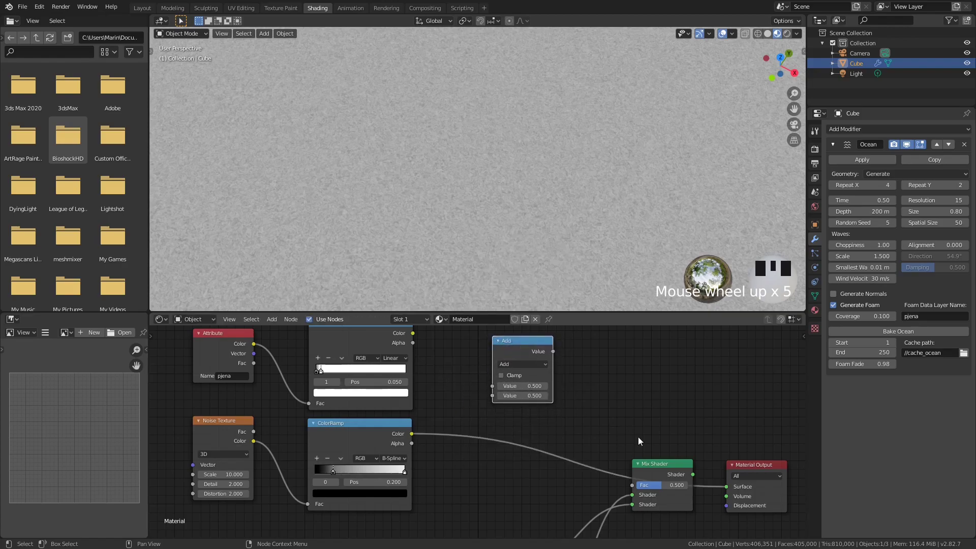
Relink the Mix Shader to the Material Output's Surface, and connect both ColorRamps' Color outputs to the Math node's two Value inputs.
right_click_drag(500, 461, 580, 414, "ctrl")
left_click_drag(693, 474, 726, 485)
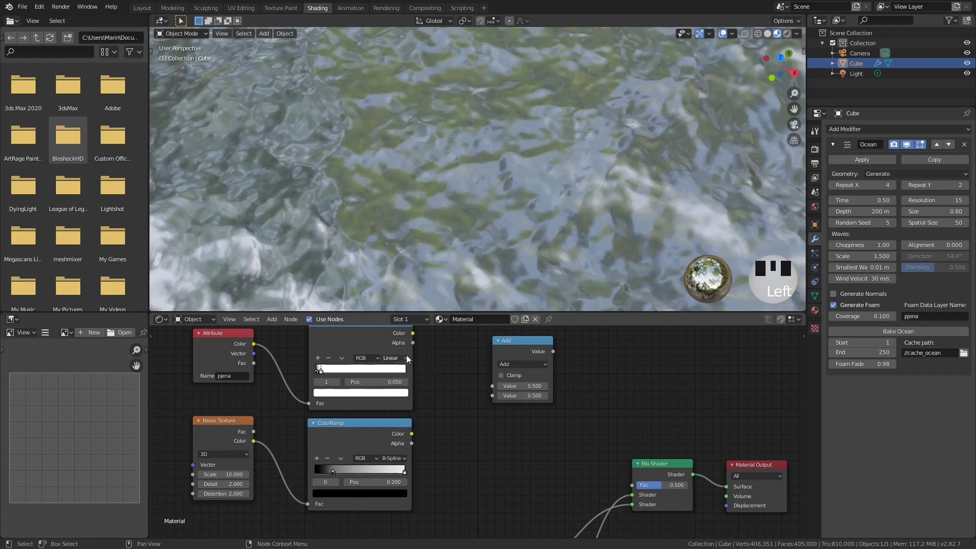
middle_click_drag(431, 342, 435, 350)
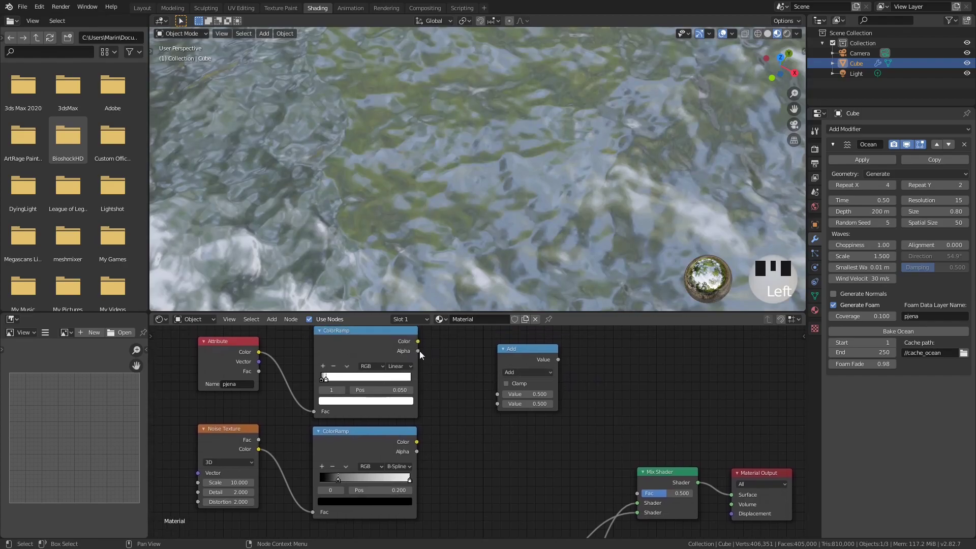
left_click_drag(417, 342, 498, 395)
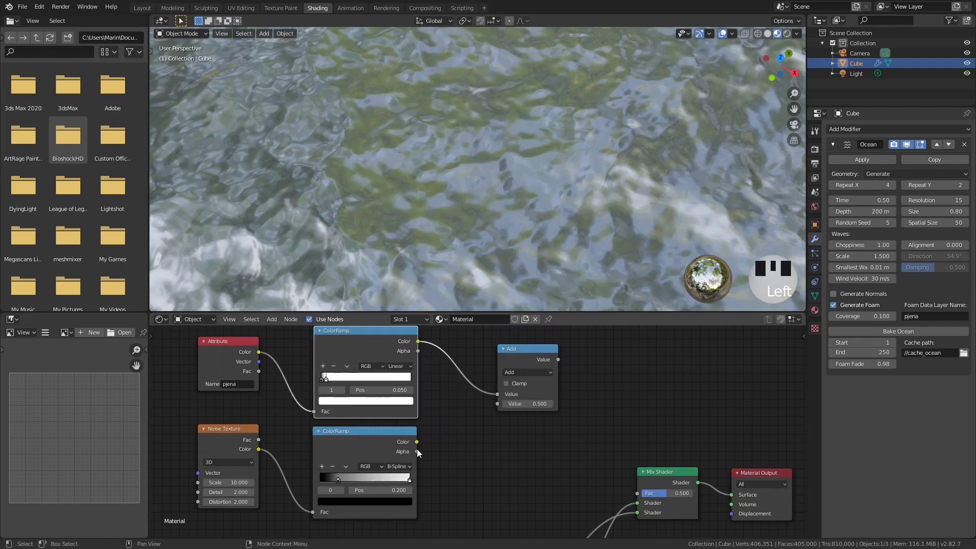
left_click_drag(417, 441, 497, 403)
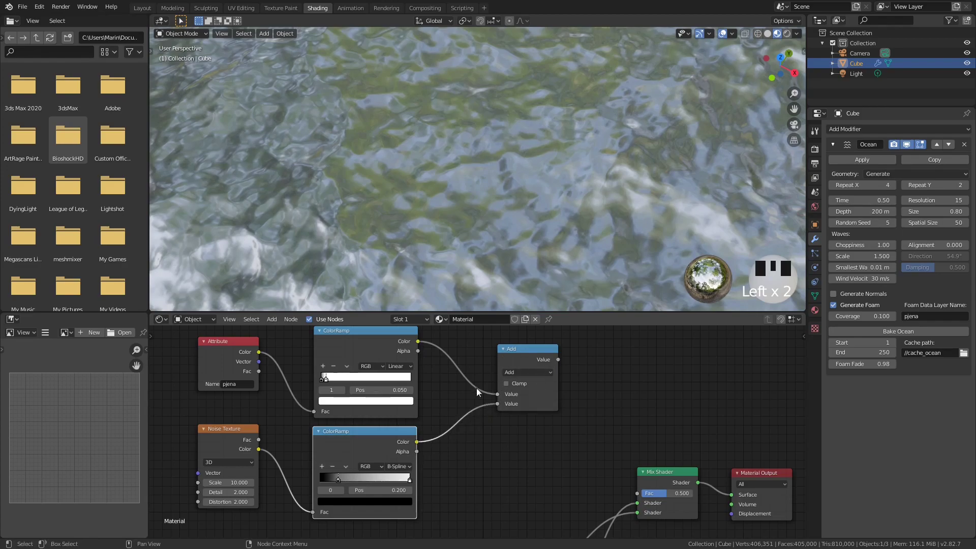
Connect the Math node's Value to the Material Output's Surface and inspect the combined foam and noise pattern.
left_click_drag(558, 359, 731, 495)
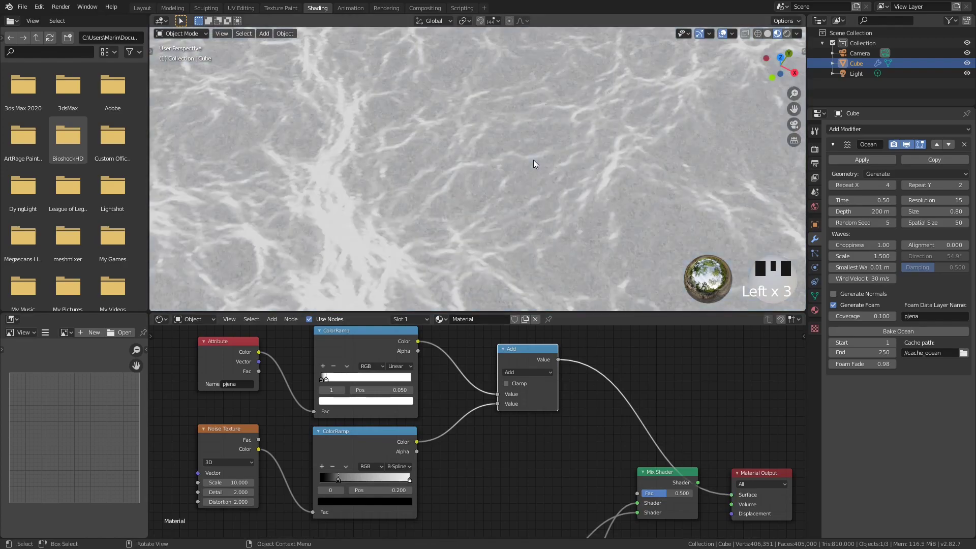
scroll(532, 159, "down", 4)
scroll(533, 160, "up", 5)
scroll(532, 159, "up", 1)
scroll(533, 160, "down", 4)
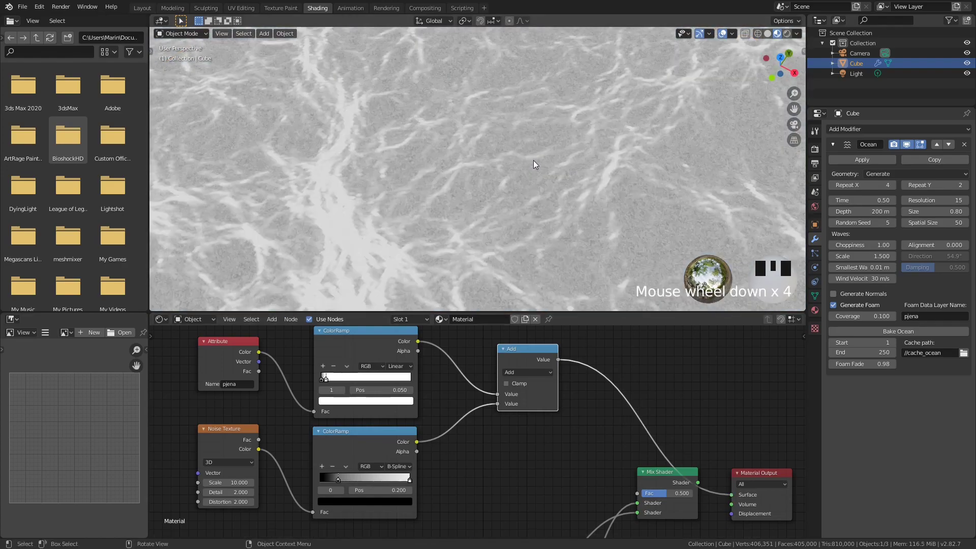
Set the Math node's operation to Subtract and check the foam mask across the whole ocean.
left_click(535, 373)
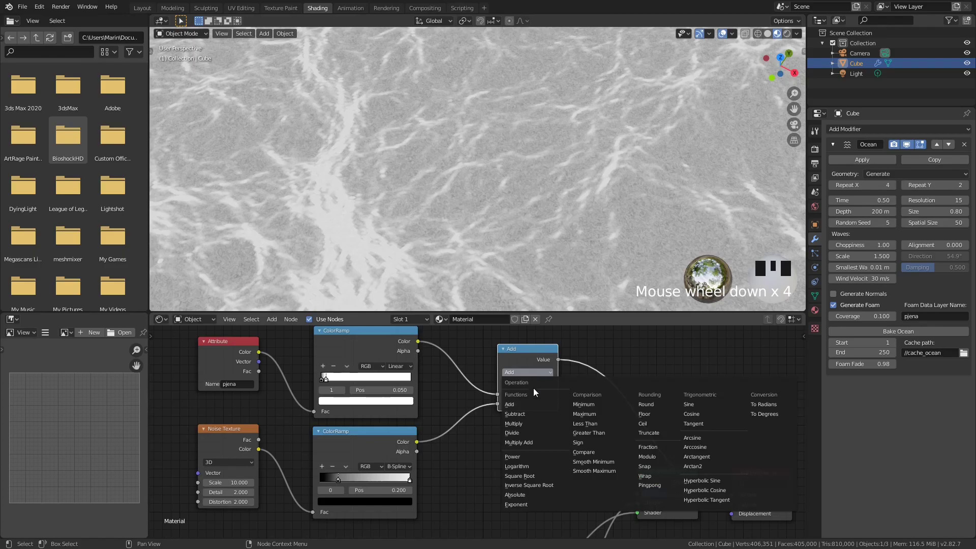
left_click(527, 414)
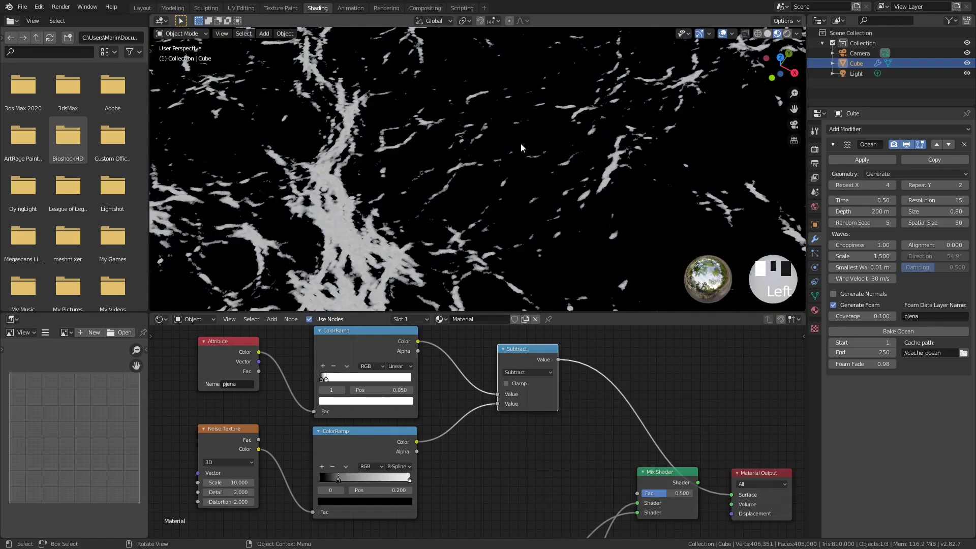
middle_click_drag(455, 159, 471, 145)
scroll(471, 145, "down", 10)
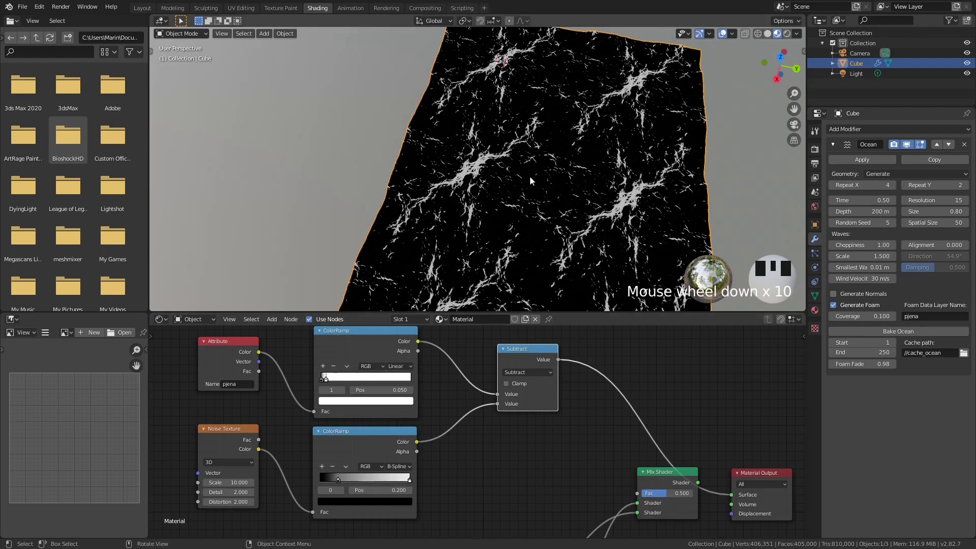
scroll(530, 178, "up", 4)
scroll(530, 176, "down", 6)
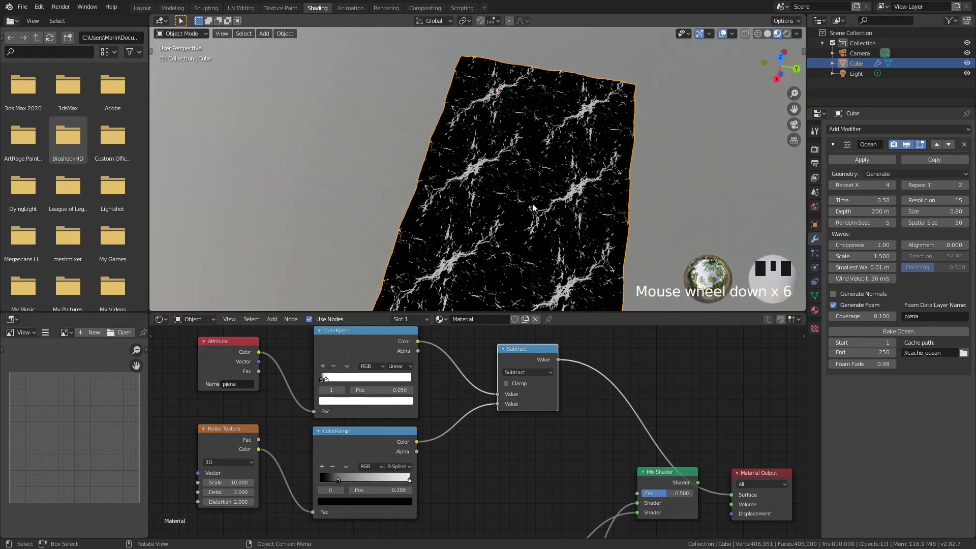
middle_click_drag(529, 176, 537, 160)
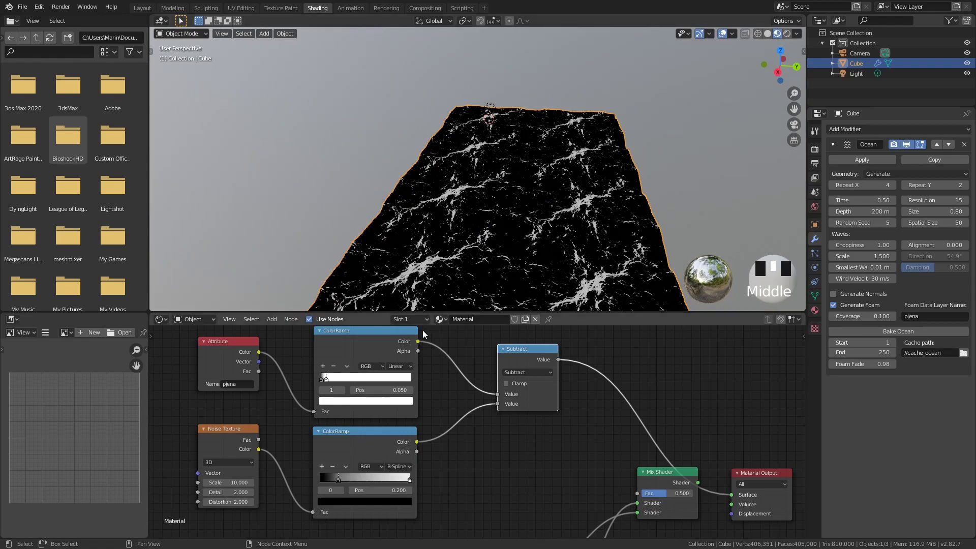
Preview the upper ColorRamp's Color on the Material Output's Surface, followed by the lower ColorRamp's Color, to compare the two masks.
left_click_drag(417, 341, 732, 495)
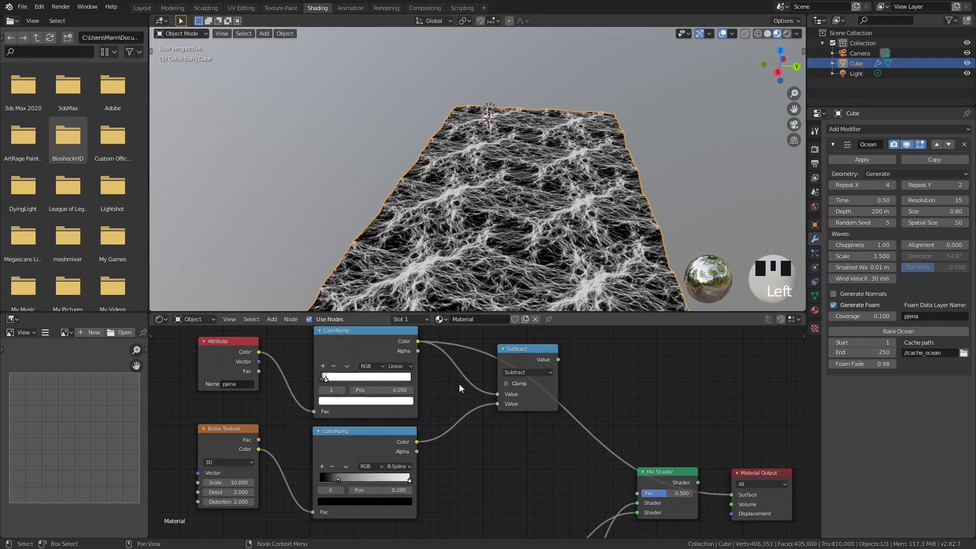
left_click_drag(416, 441, 732, 495)
scroll(550, 203, "up", 3)
scroll(554, 191, "up", 1)
middle_click_drag(559, 179, 583, 212)
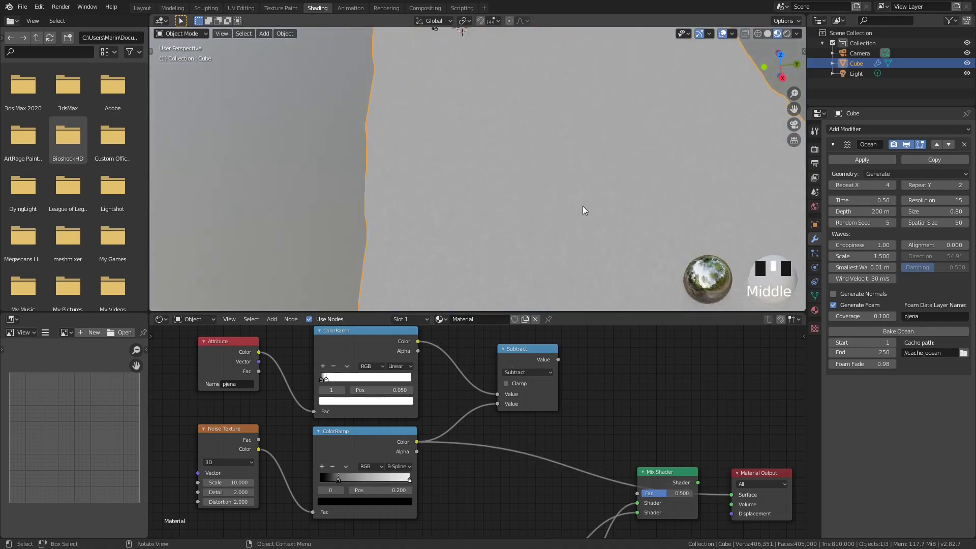
scroll(569, 192, "up", 1)
scroll(460, 205, "up", 2)
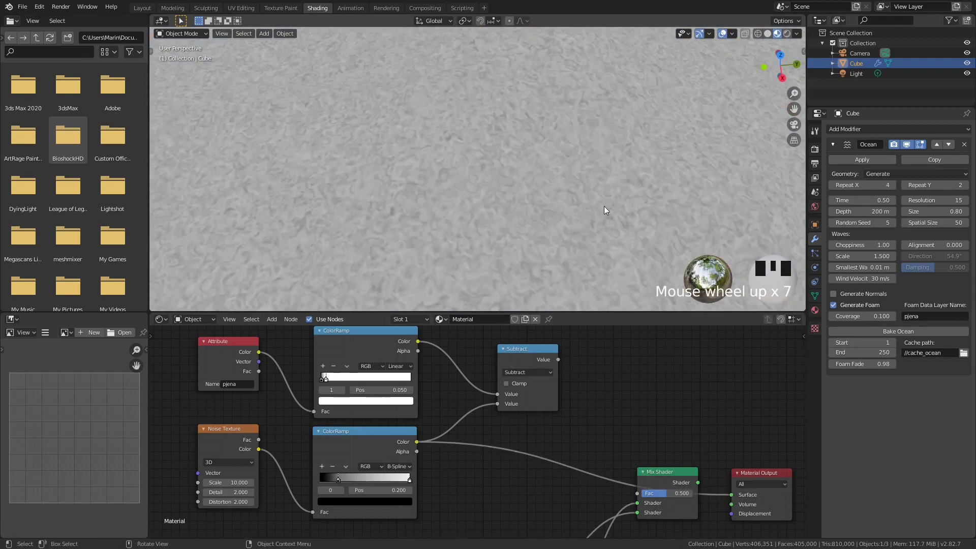
Connect the Subtract node's Value to the Material Output's Surface and examine the broken-up foam edges from near and far.
left_click_drag(557, 360, 732, 494)
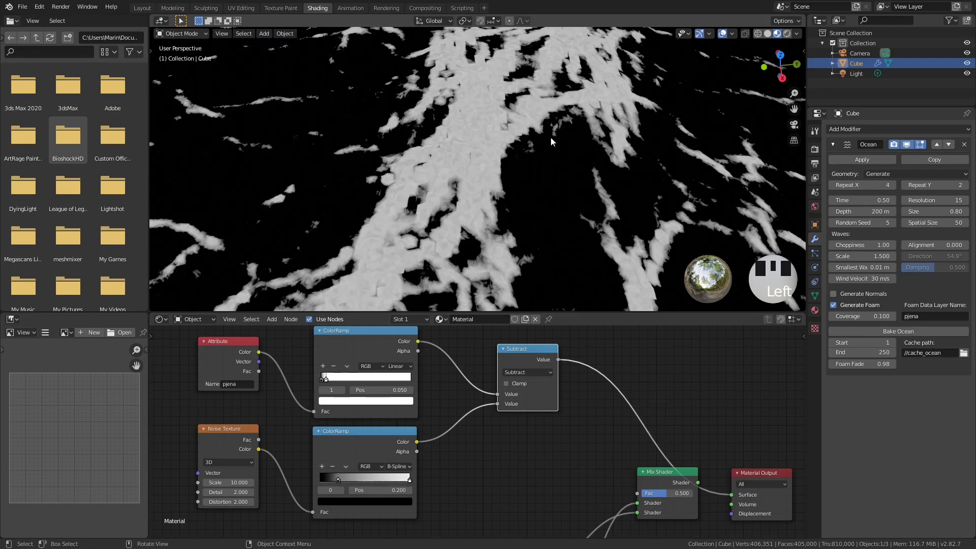
scroll(549, 89, "down", 4)
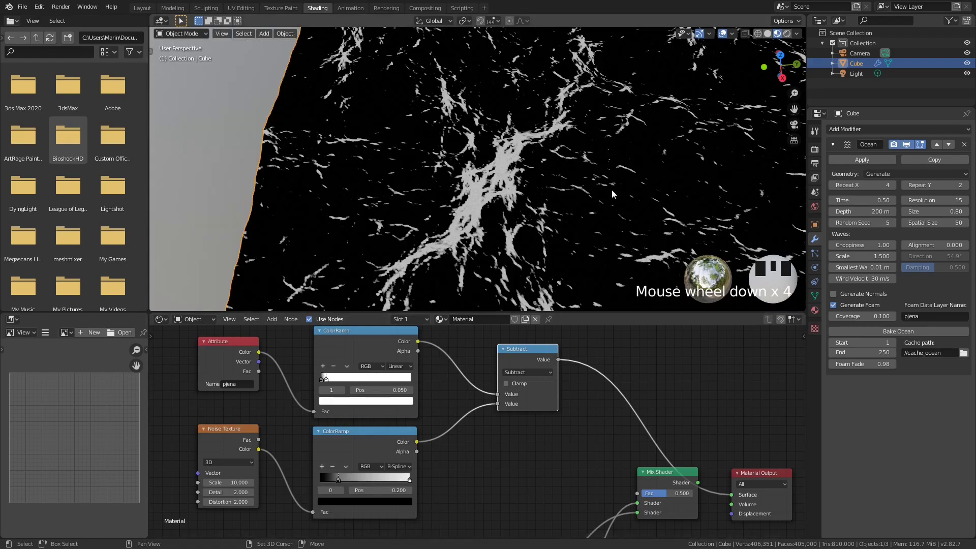
middle_click_drag(609, 190, 525, 210, "shift")
scroll(480, 130, "up", 4)
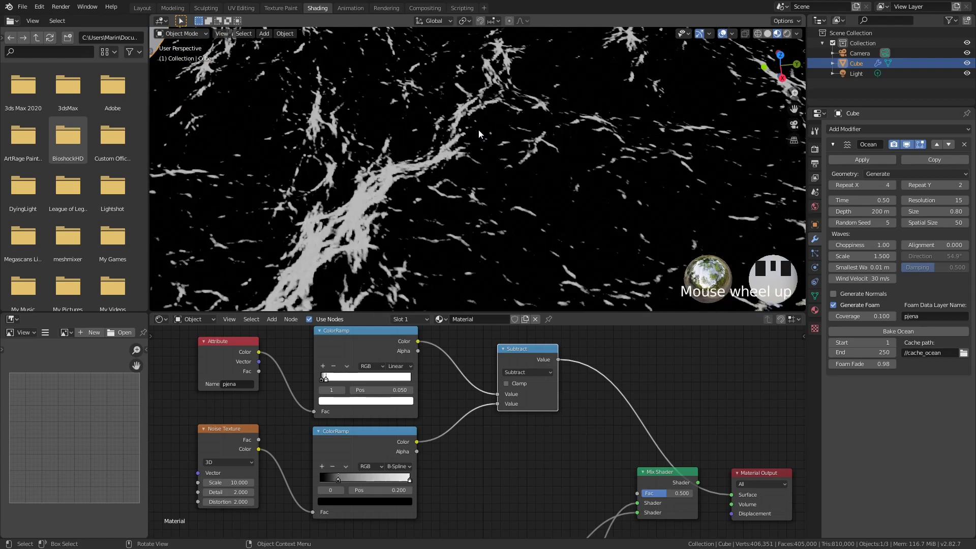
middle_click_drag(399, 143, 485, 142, "shift")
scroll(485, 142, "down", 4)
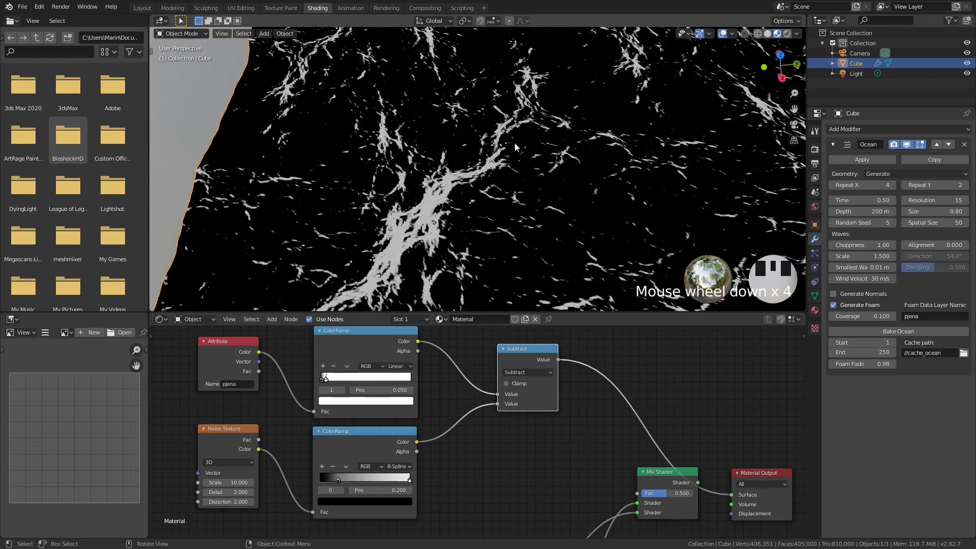
scroll(444, 206, "up", 7)
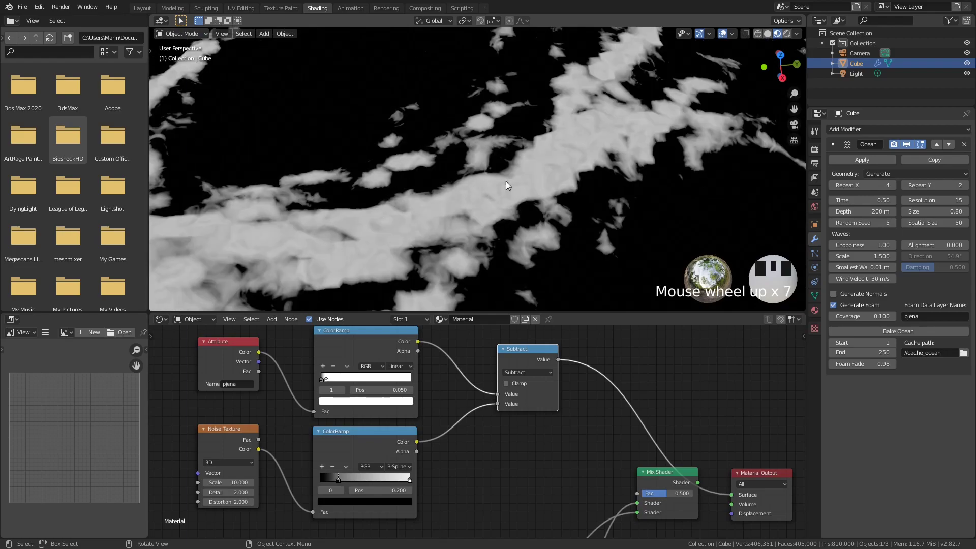
Connect the Mix Shader output to the Material Output's Surface and the Subtract node's value to the Mix Shader's Fac.
scroll(623, 103, "down", 4)
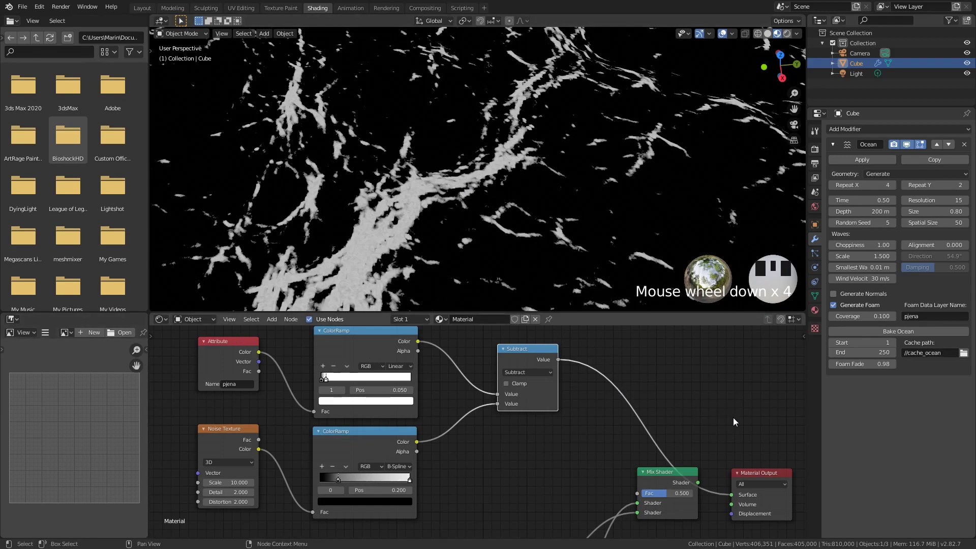
middle_click_drag(686, 473, 633, 407)
mouse_move(517, 457)
middle_mouse_down()
mouse_move(550, 337)
mouse_move(514, 456)
middle_mouse_up()
left_click_drag(633, 420, 666, 432)
middle_click_drag(560, 353, 599, 414)
mouse_move(508, 347)
left_mouse_down()
mouse_move(458, 352)
mouse_move(563, 459)
mouse_move(614, 493)
left_mouse_up()
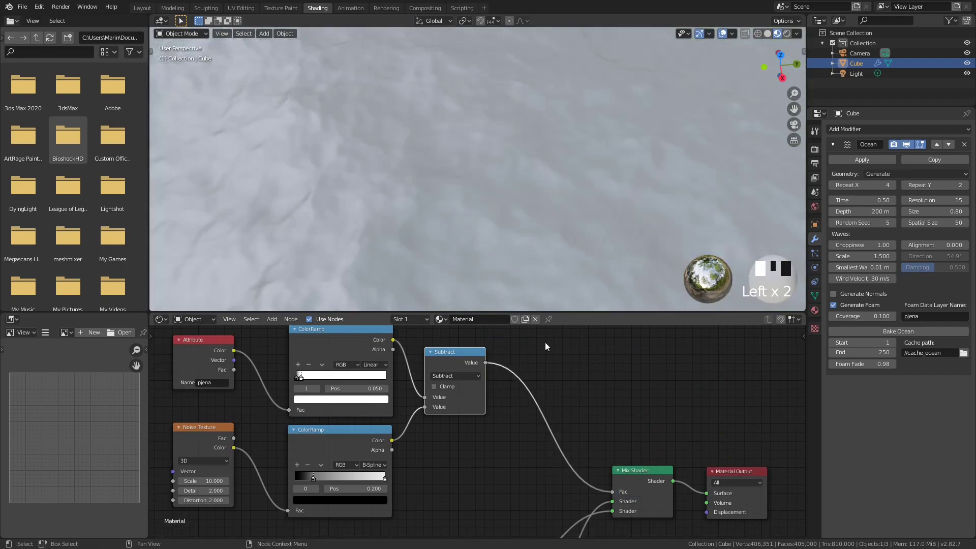
Examine the foam pattern across the whole ocean surface in Material Preview and in Rendered shading.
scroll(572, 135, "down", 9)
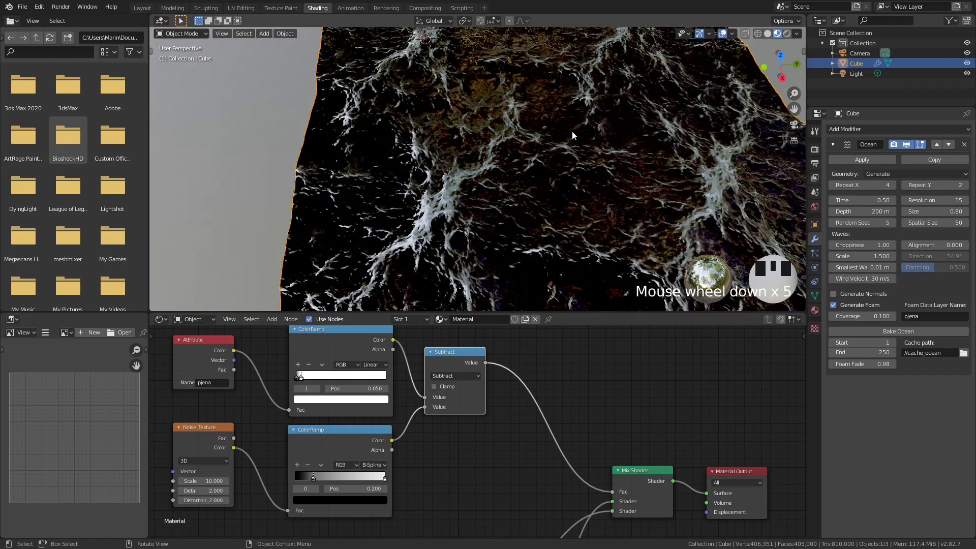
mouse_move(574, 190)
middle_mouse_down()
mouse_move(562, 164)
mouse_move(480, 153)
mouse_move(515, 169)
middle_mouse_up()
key("z")
middle_click_drag(451, 137, 558, 141)
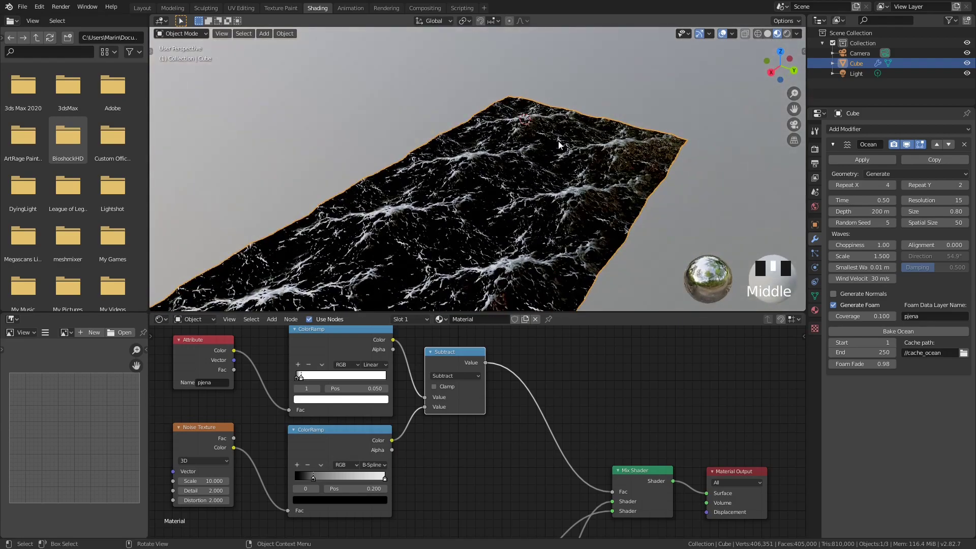
scroll(544, 151, "up", 4)
mouse_move(510, 171)
middle_mouse_down()
mouse_move(507, 163)
mouse_move(575, 148)
mouse_move(537, 174)
mouse_move(492, 166)
mouse_move(507, 167)
middle_mouse_up()
scroll(537, 148, "up", 5)
key("z")
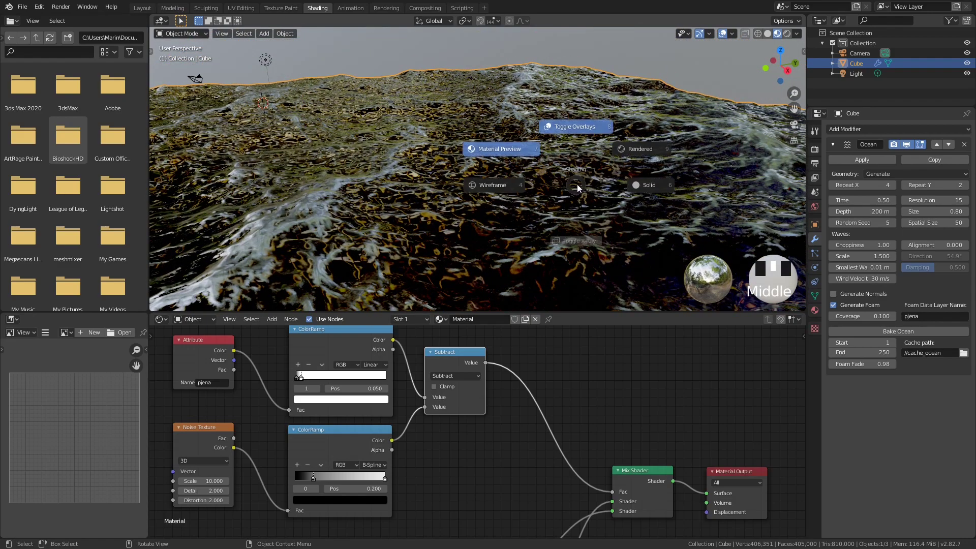
left_click(639, 151)
mouse_move(313, 146)
middle_mouse_down()
mouse_move(343, 140)
mouse_move(288, 154)
mouse_move(482, 106)
mouse_move(478, 201)
mouse_move(483, 160)
middle_mouse_up()
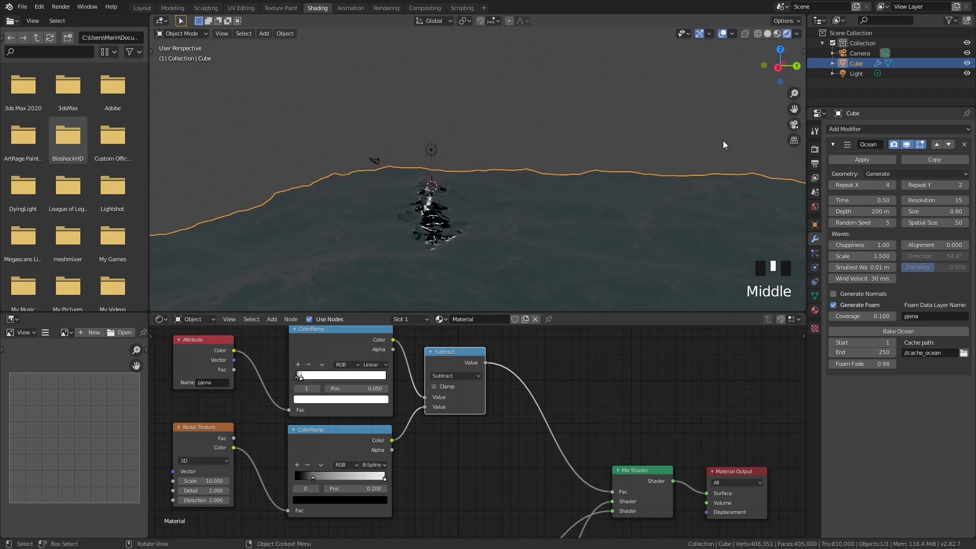
scroll(567, 158, "down", 2)
scroll(567, 158, "down", 8)
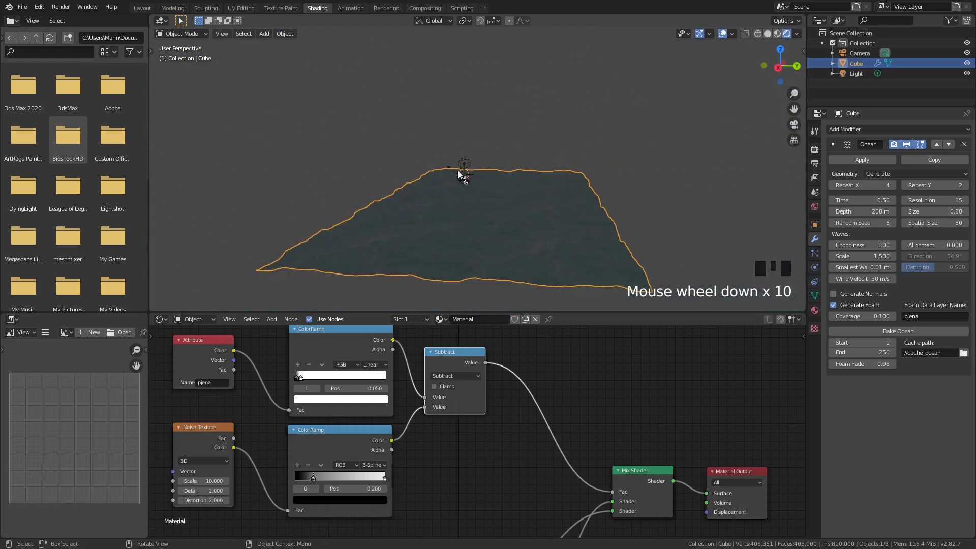
Return the viewport to Material Preview shading and inspect the foamy ocean from several angles.
key("z")
left_click(464, 224)
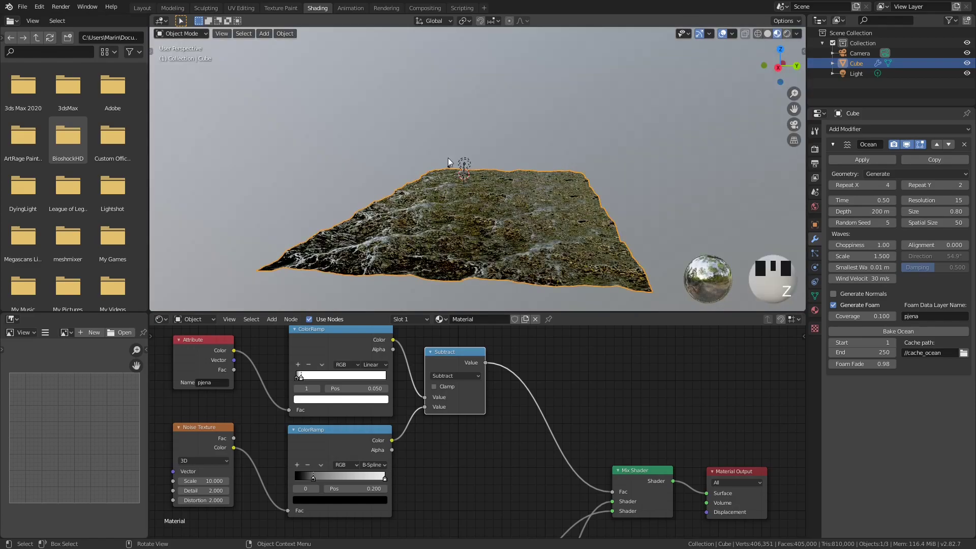
middle_click_drag(436, 142, 483, 194)
scroll(532, 164, "up", 4)
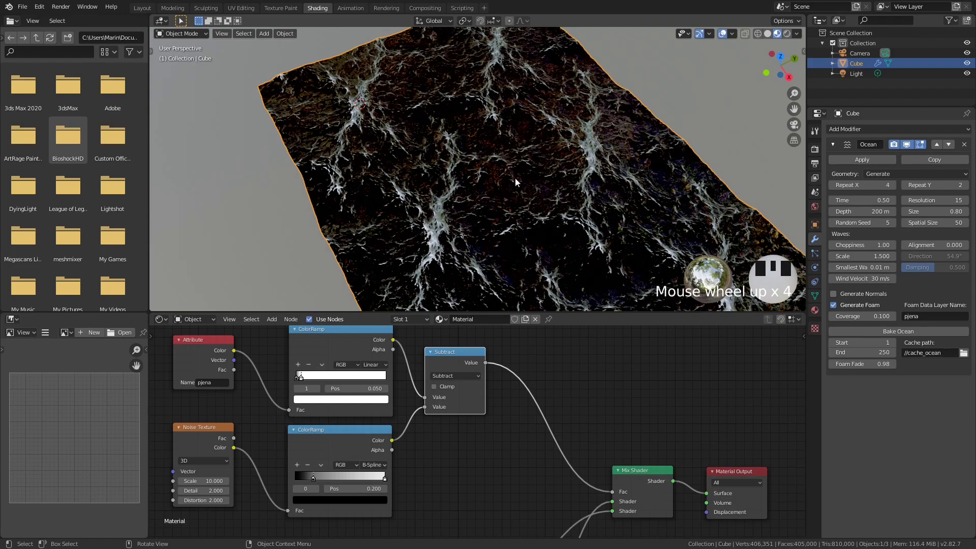
middle_click_drag(547, 138, 504, 113)
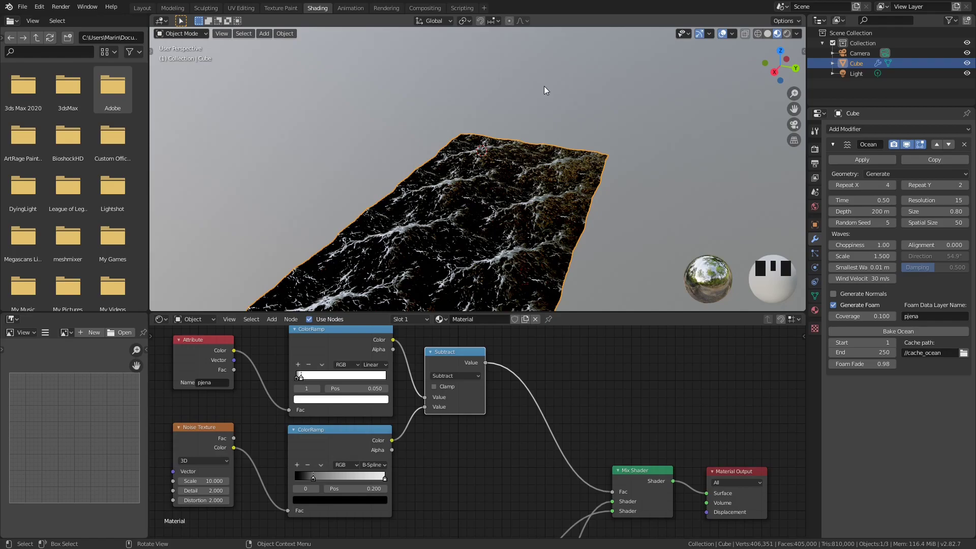
middle_click_drag(499, 147, 532, 111, "shift")
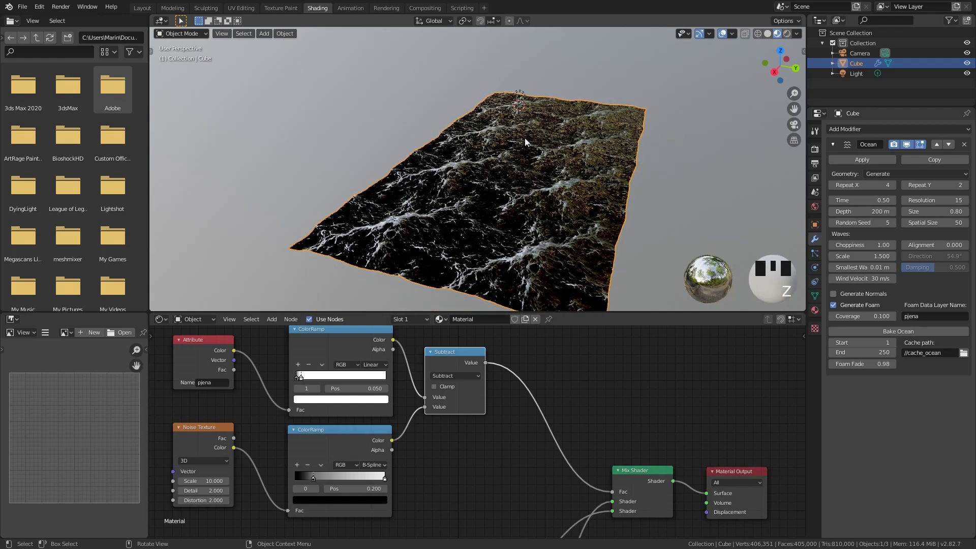
middle_click_drag(531, 195, 482, 187)
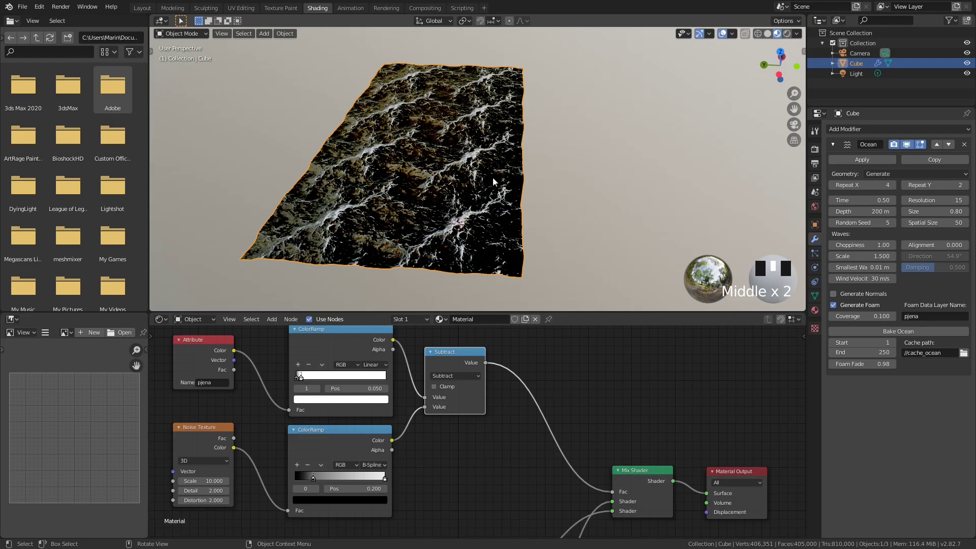
middle_click_drag(525, 148, 579, 145, "shift")
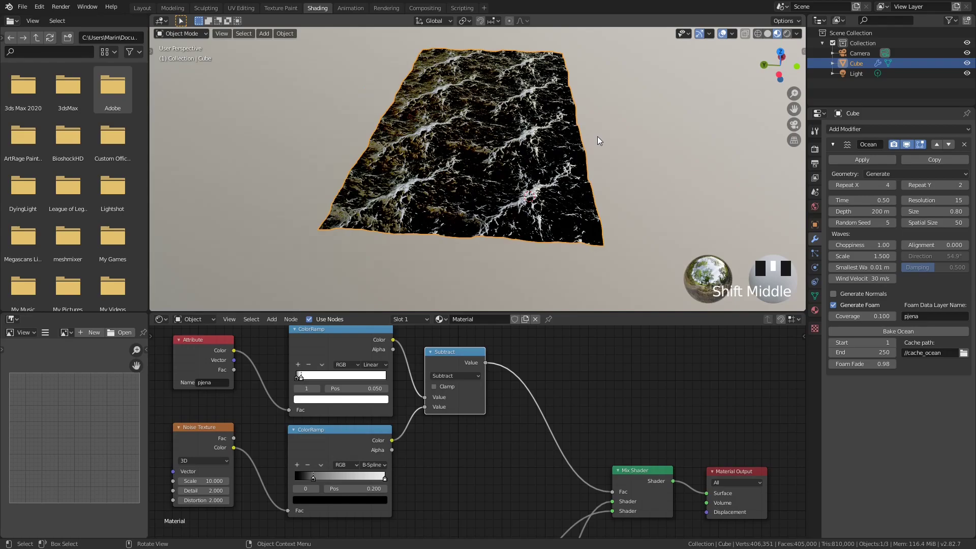
Add a plane mesh to the scene.
key("shift+a")
mouse_move(597, 136)
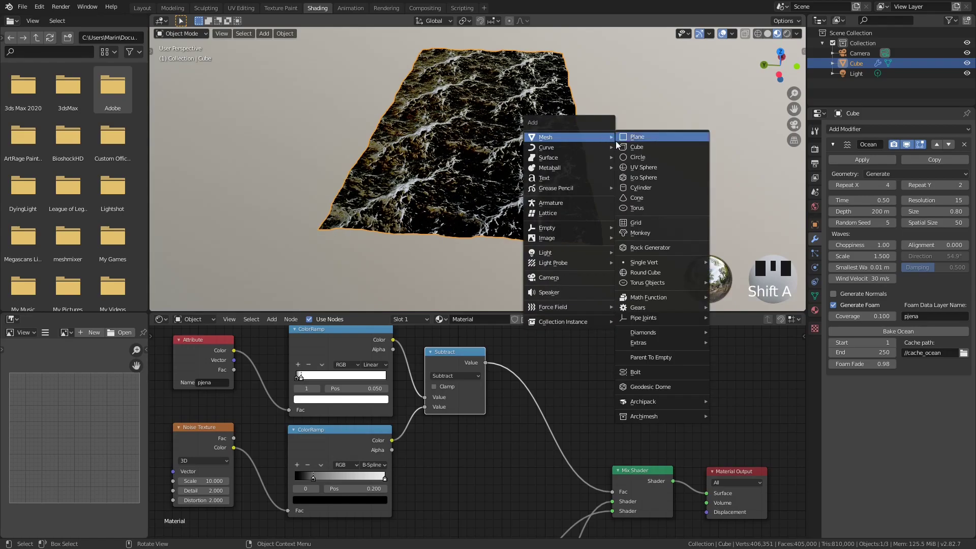
left_click(659, 139)
middle_click_drag(539, 170, 527, 194)
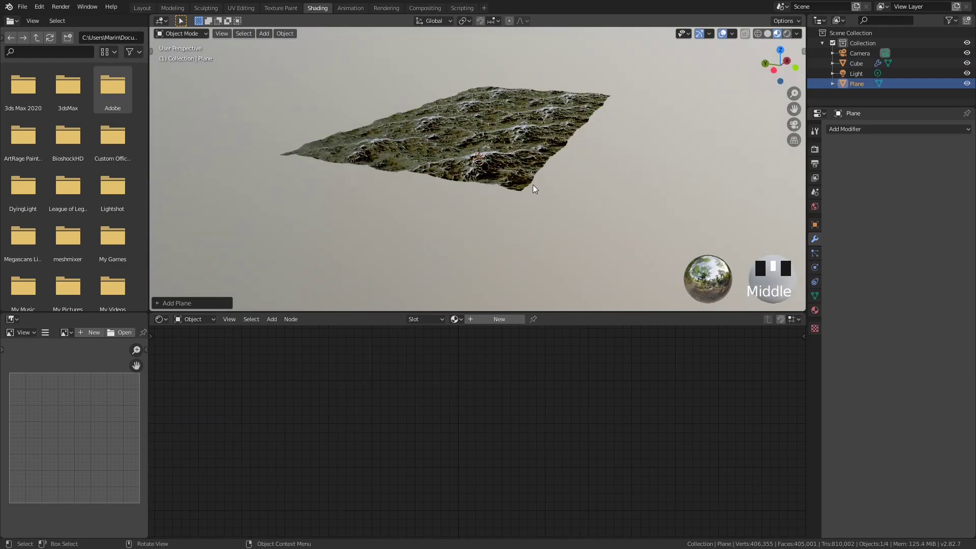
Show the scene from the top in Wireframe shading and locate the new plane inside the ocean mesh.
key("grave")
left_click(539, 133)
key("z")
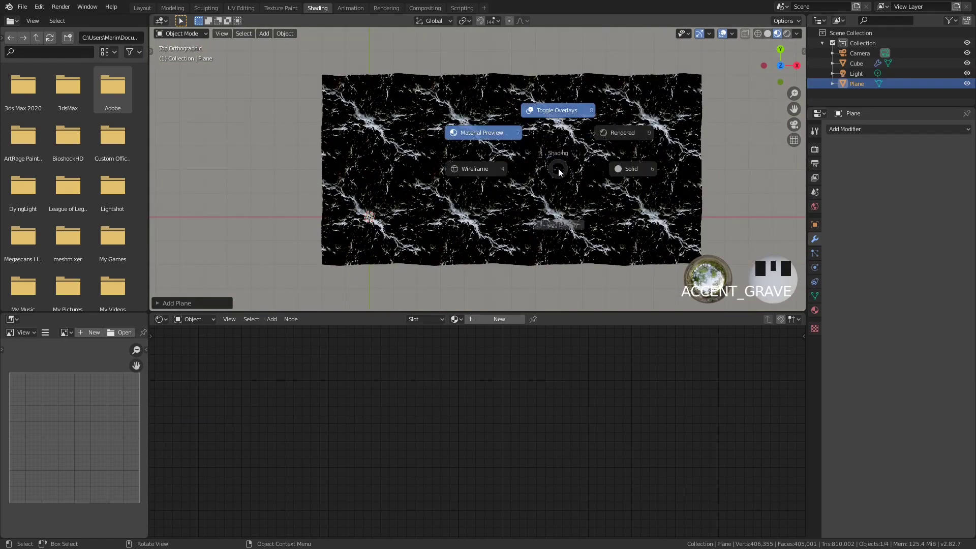
left_click(485, 174)
scroll(359, 216, "up", 2)
middle_click_drag(359, 216, 405, 198, "shift")
scroll(483, 163, "up", 9)
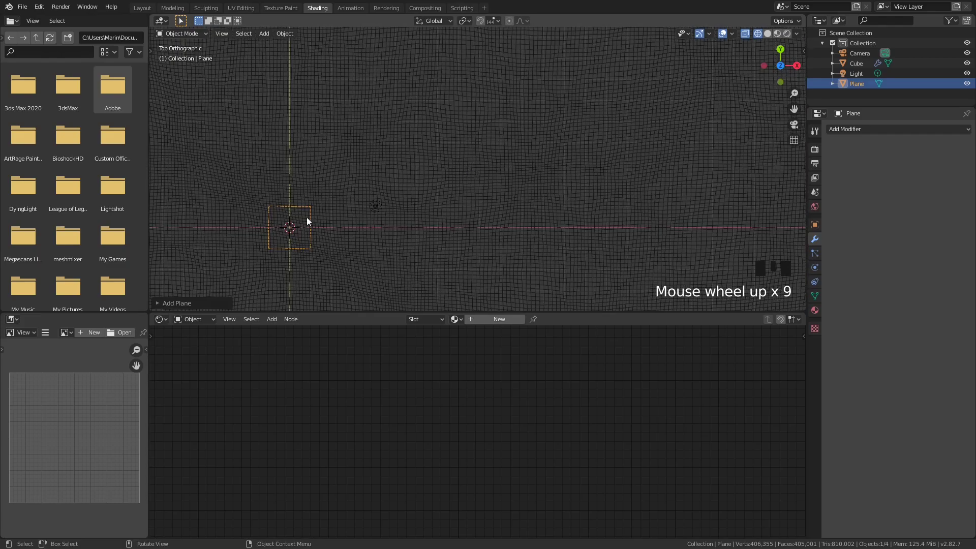
Lower the ocean modifier's resolution to 3.
scroll(534, 127, "down", 5)
left_click(601, 105)
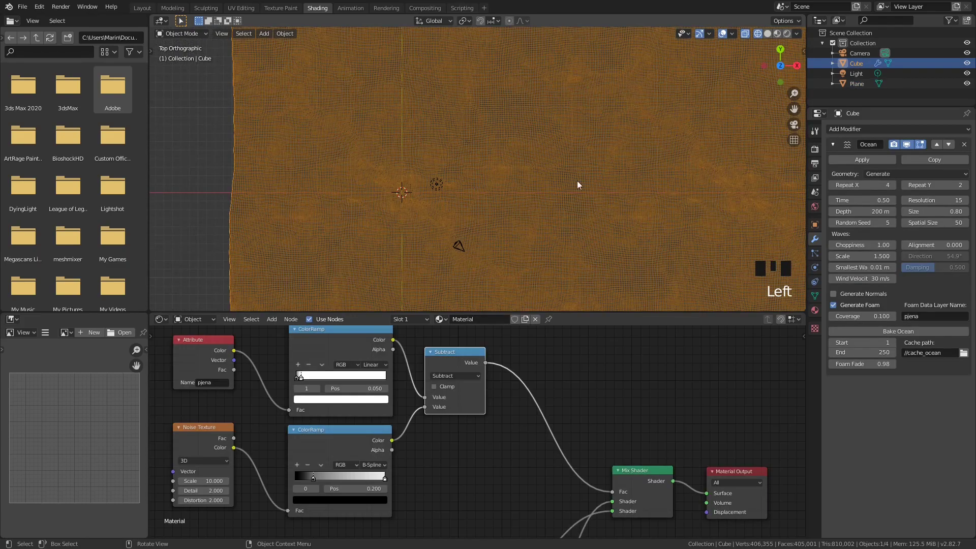
left_click(941, 201)
type("3")
key("Return")
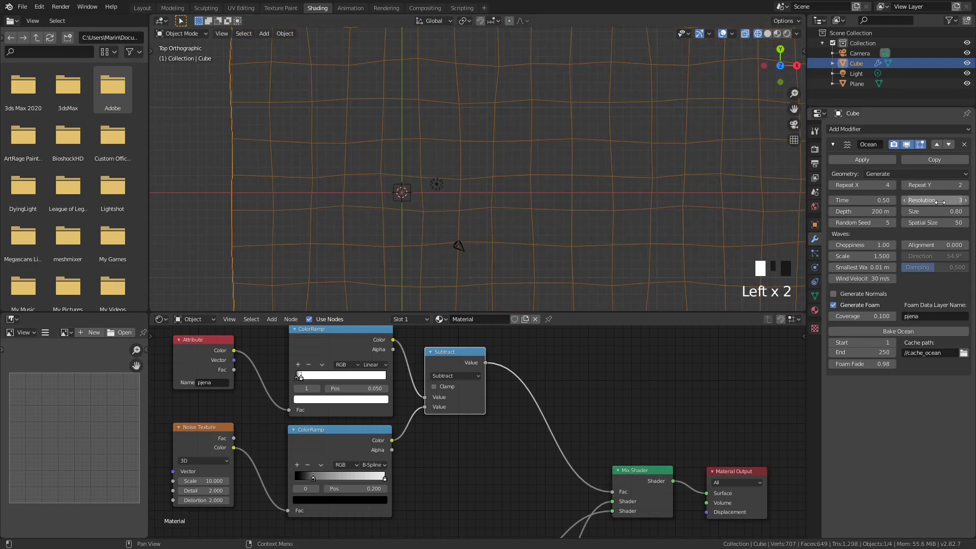
Scale the plane up by a factor of 100.
left_click(404, 200)
scroll(579, 174, "down", 9)
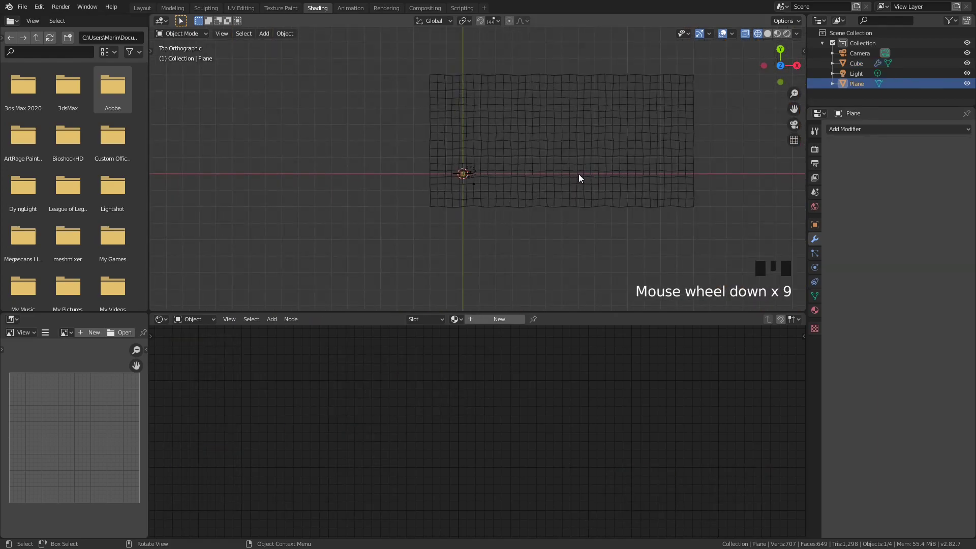
key("s")
key("1")
key("0")
key("0")
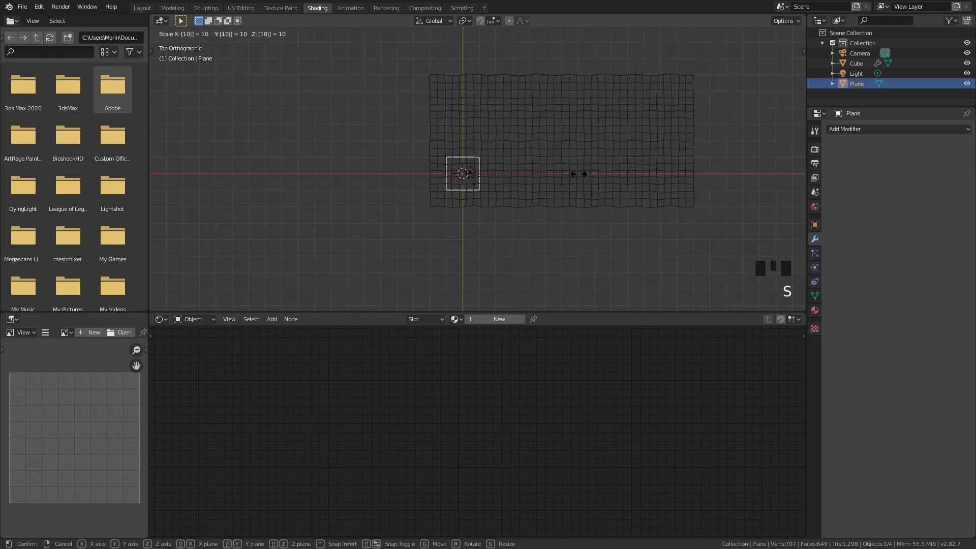
key("Return")
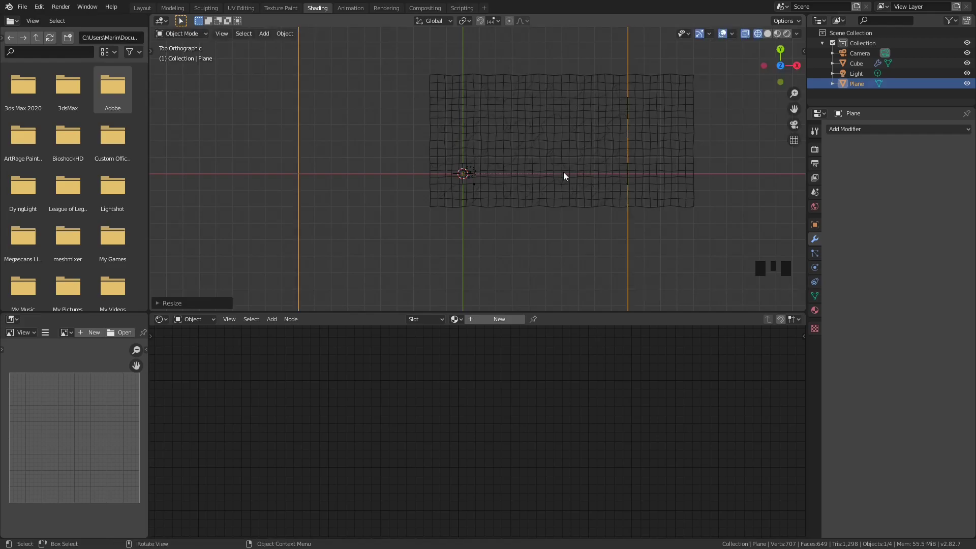
Move the plane along the X axis until its left edge lines up with the left edge of the ocean.
scroll(563, 172, "down", 4)
scroll(541, 151, "up", 1)
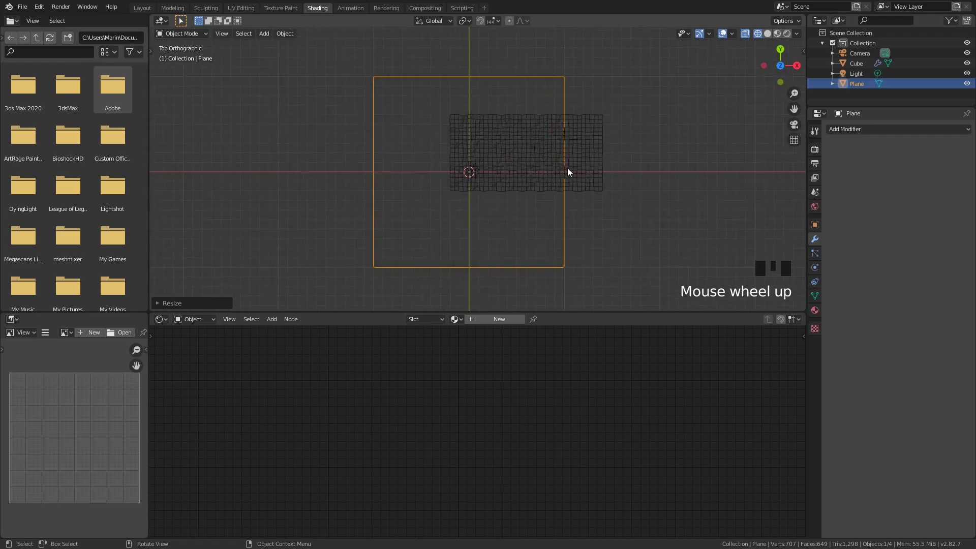
key("g")
key("x")
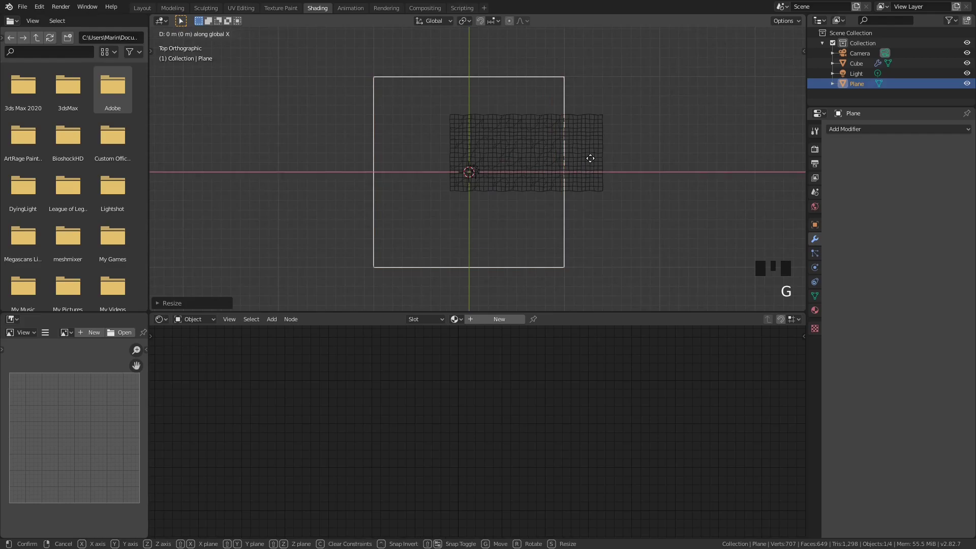
left_click(667, 154)
Move the plane along the Y axis so that it is roughly centred on the ocean.
middle_click_drag(550, 179, 589, 199, "shift")
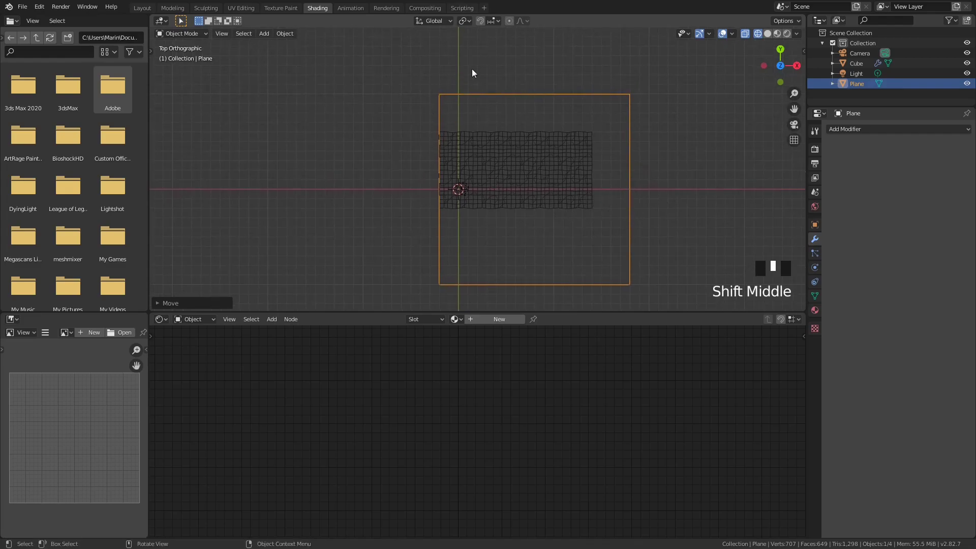
key("g")
key("y")
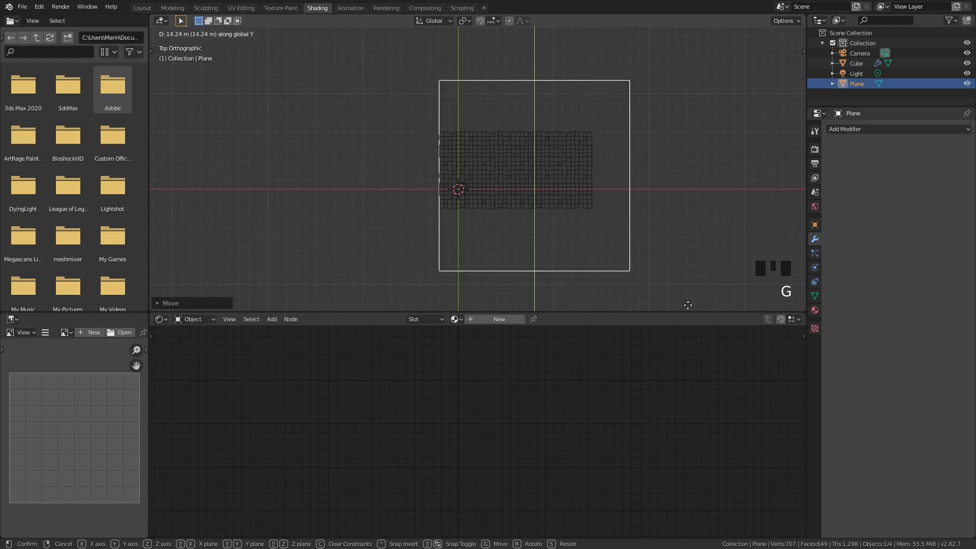
left_click(688, 276)
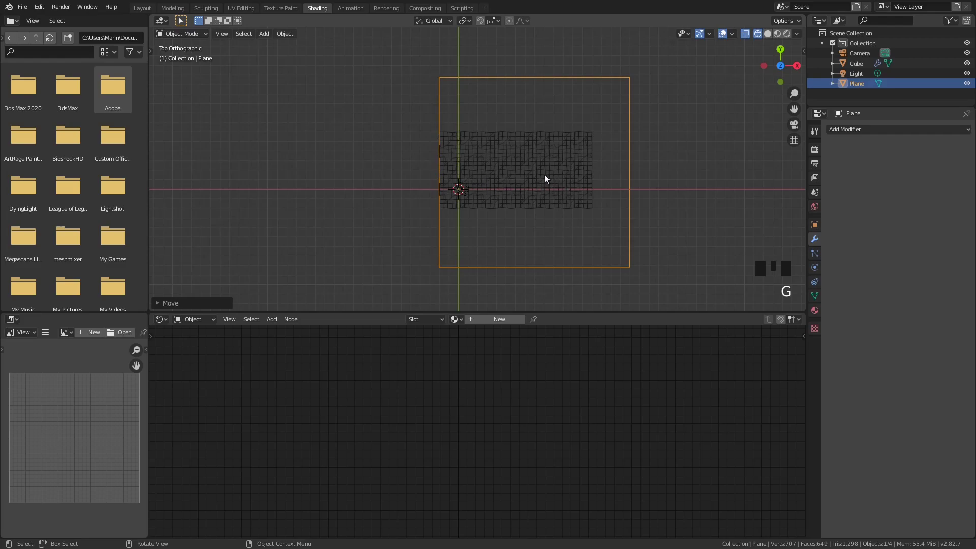
Move the plane down along the Z axis so that it lies below the ocean surface.
middle_click_drag(562, 196, 548, 111)
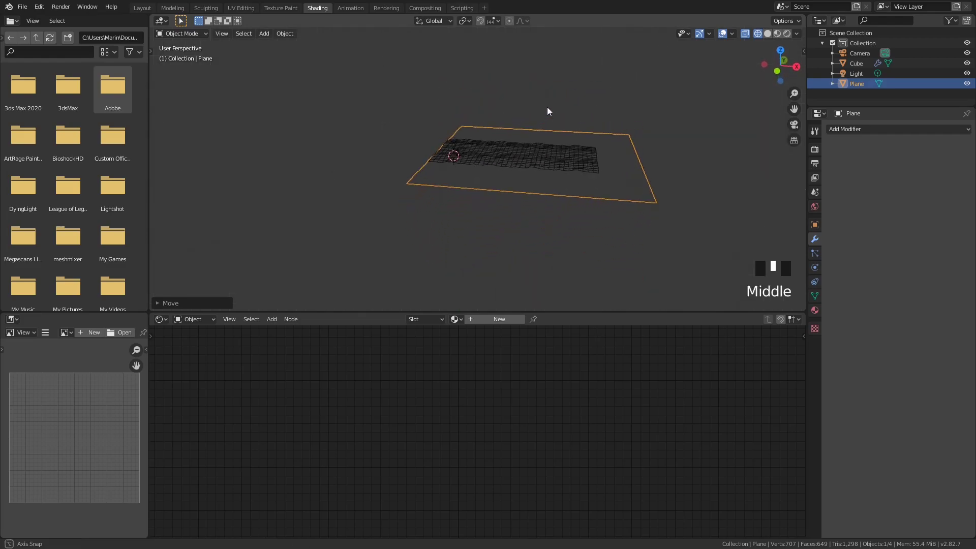
middle_click(548, 110)
middle_click_drag(560, 169, 547, 148)
scroll(571, 153, "up", 4)
key("g")
key("z")
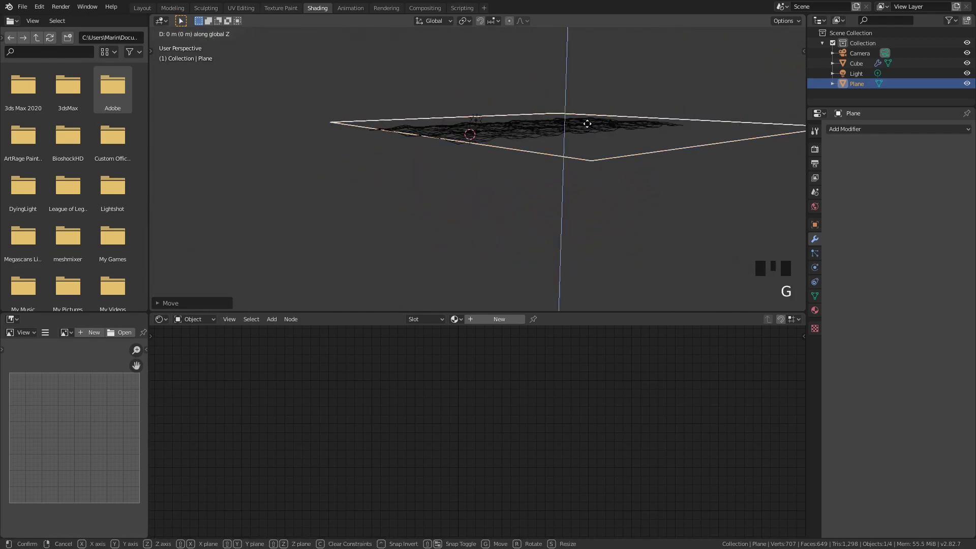
left_click(595, 154)
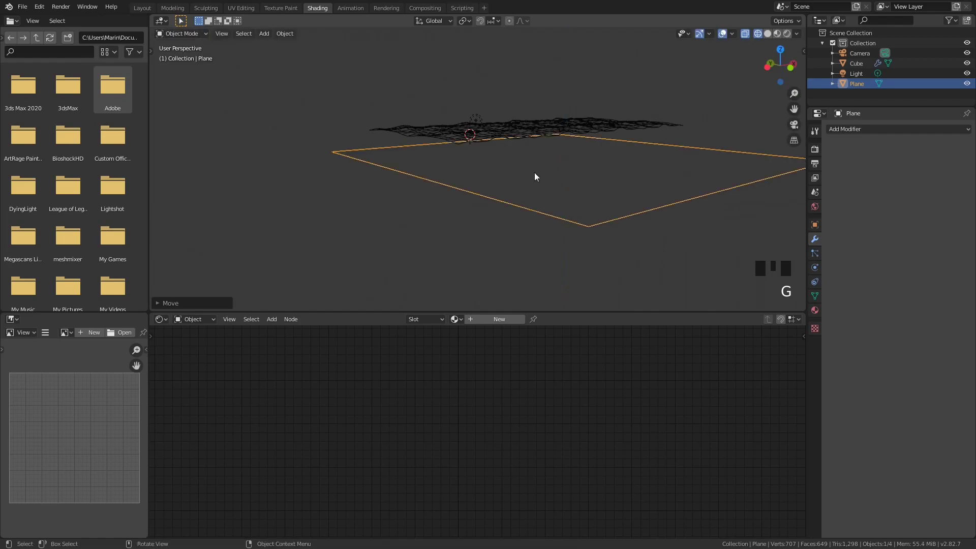
Switch the viewport to Material Preview shading and check the plane's position beneath the ocean.
key("grave")
middle_click_drag(533, 171, 547, 188)
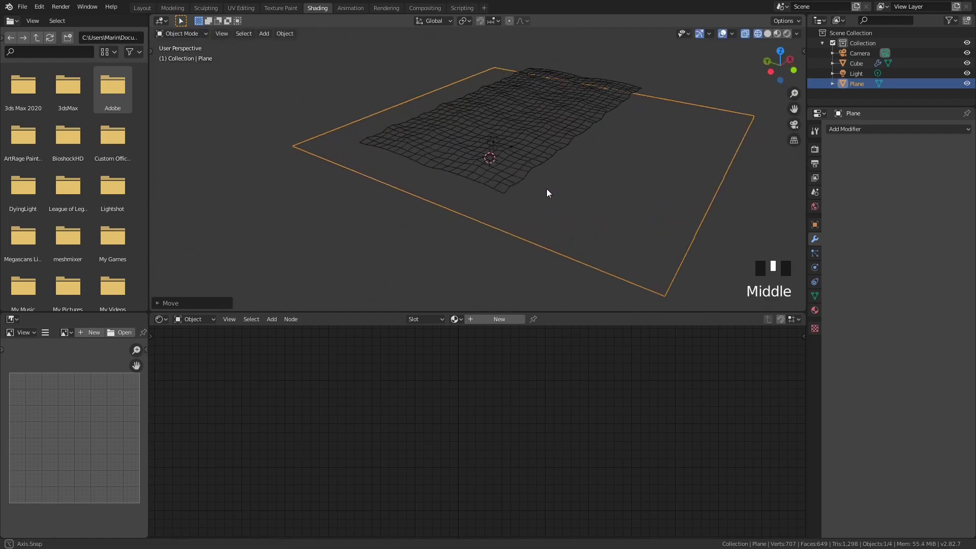
middle_click_drag(486, 171, 525, 152)
scroll(529, 139, "up", 3)
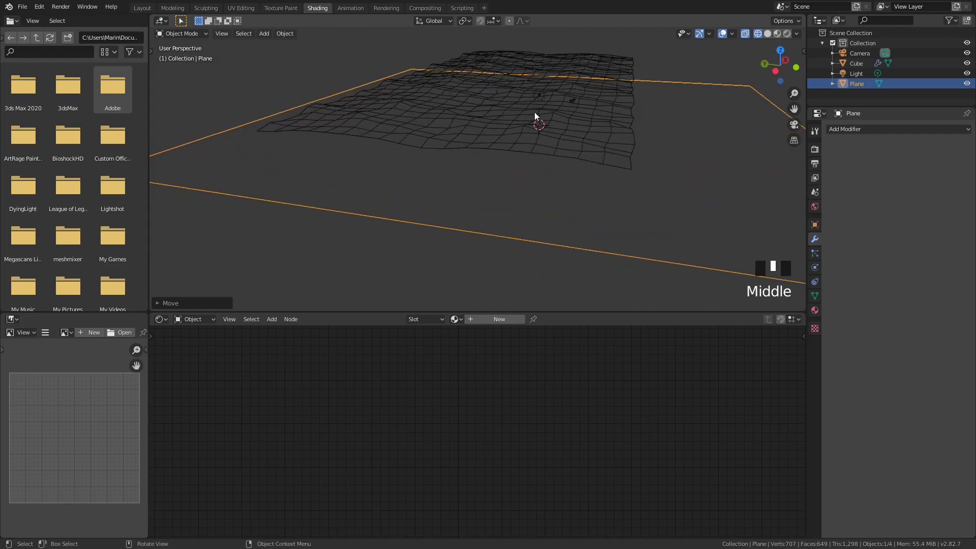
middle_click_drag(601, 69, 590, 76)
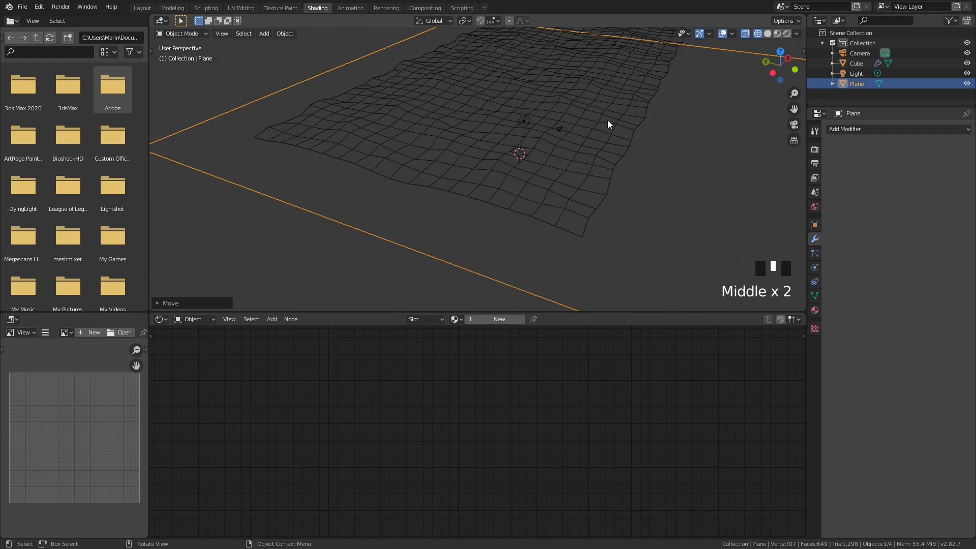
middle_click_drag(470, 109, 483, 120)
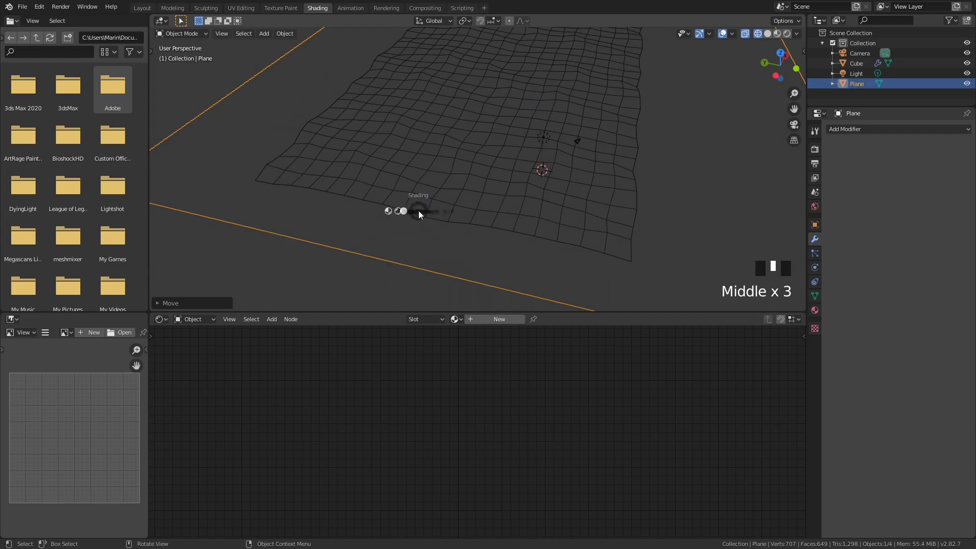
left_click(305, 173)
scroll(509, 152, "down", 3)
middle_click_drag(517, 145, 504, 139)
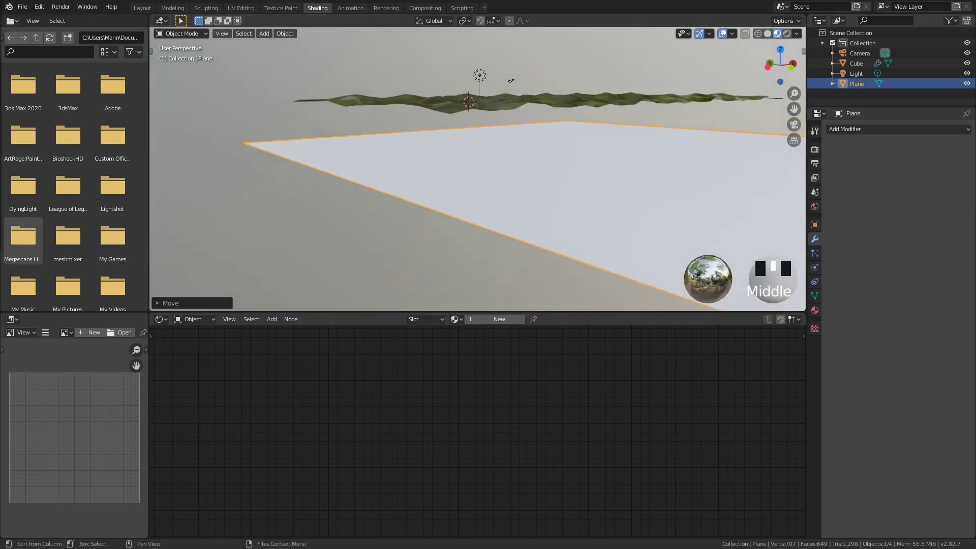
Create a new material for the plane and delete its default Principled BSDF node.
left_click(487, 319)
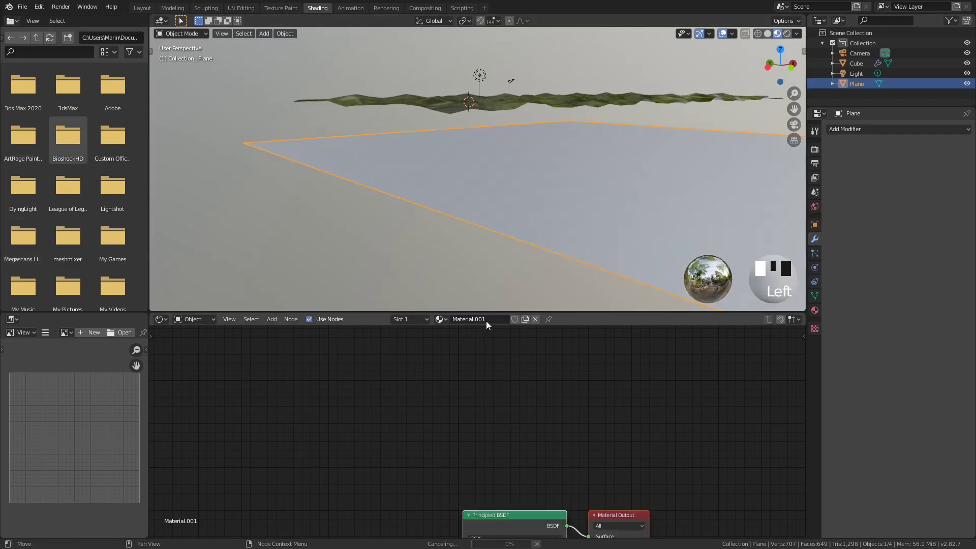
middle_click_drag(542, 423, 471, 349)
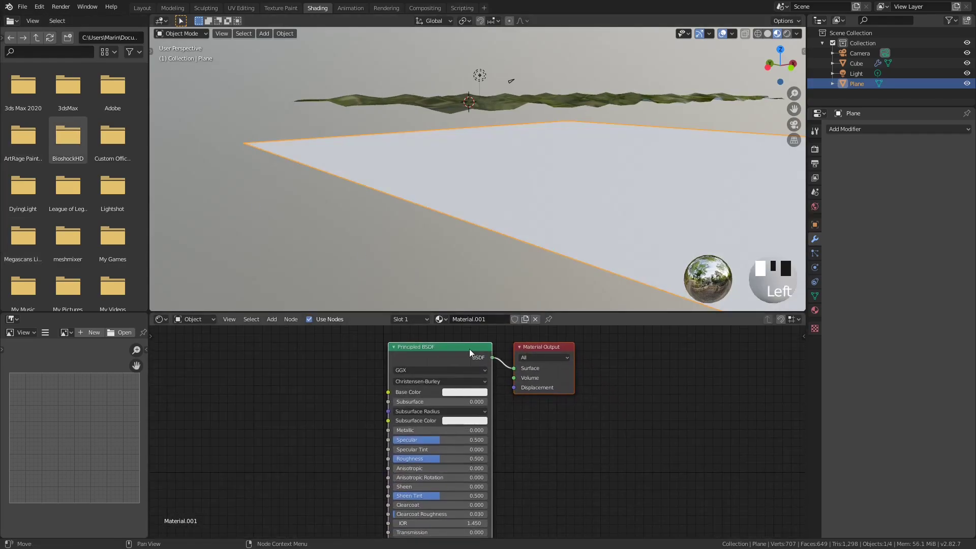
key("x")
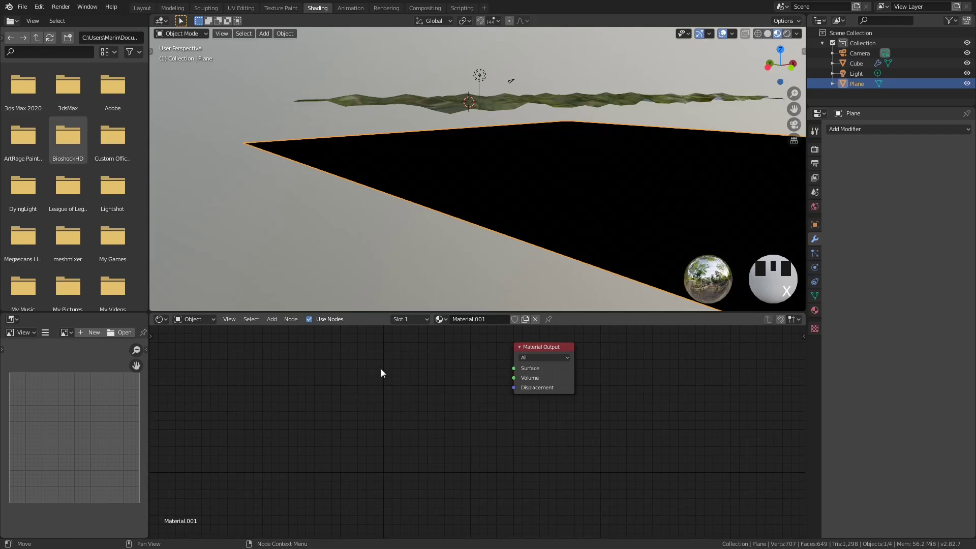
Add a Diffuse BSDF node and connect its BSDF output to the Surface input of the Material Output.
key("shift+a")
mouse_move(338, 385)
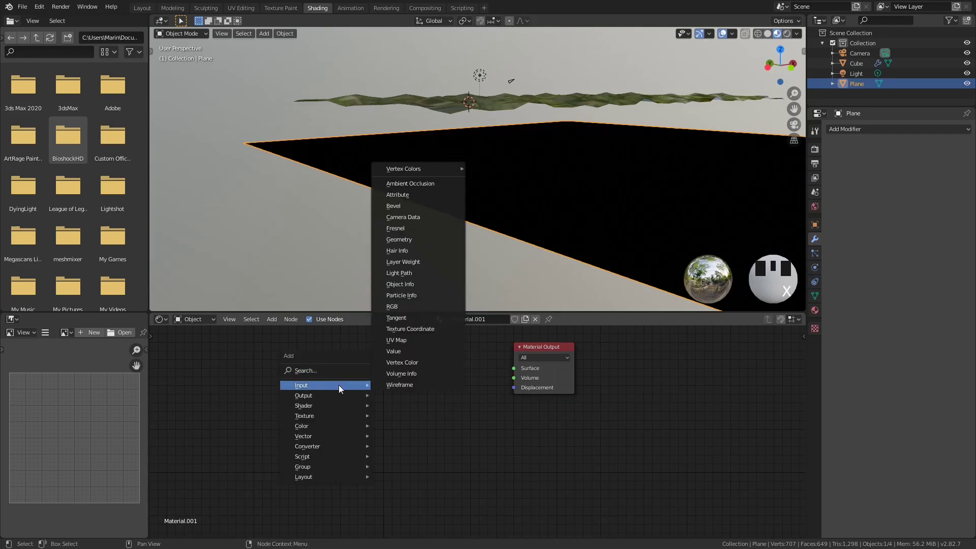
mouse_move(325, 405)
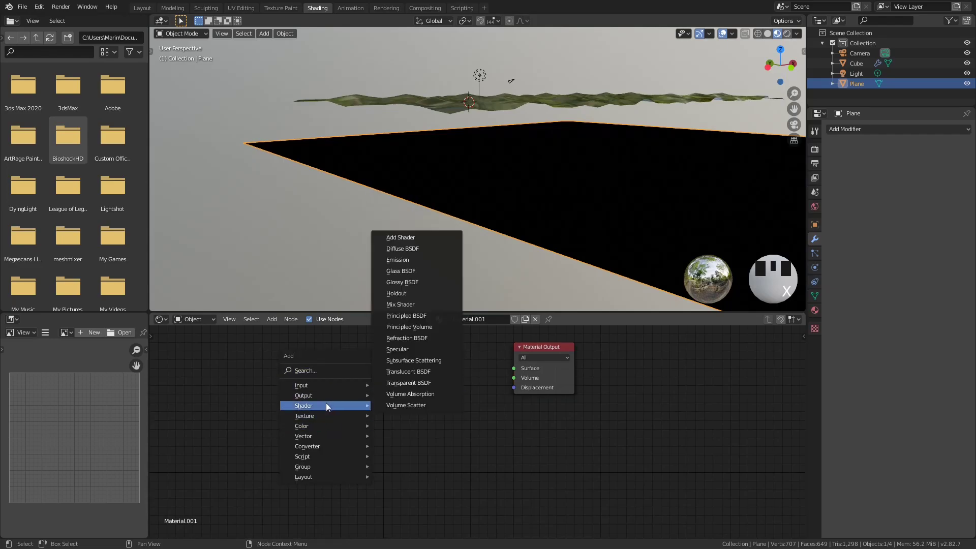
left_click(402, 248)
left_click(442, 366)
left_click_drag(475, 357, 517, 367)
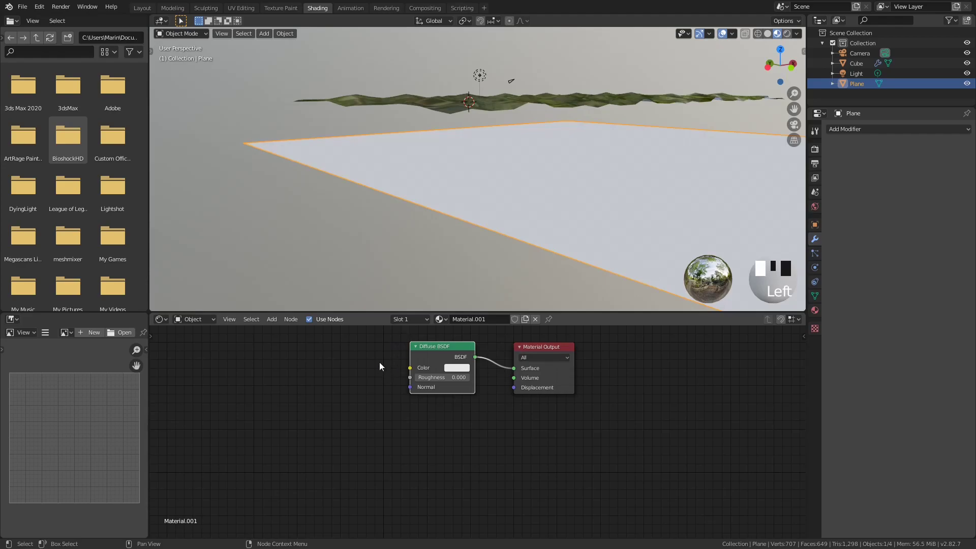
Set the Diffuse BSDF colour to hex 333333 and check the plane beneath the ocean from several angles.
left_click(456, 367)
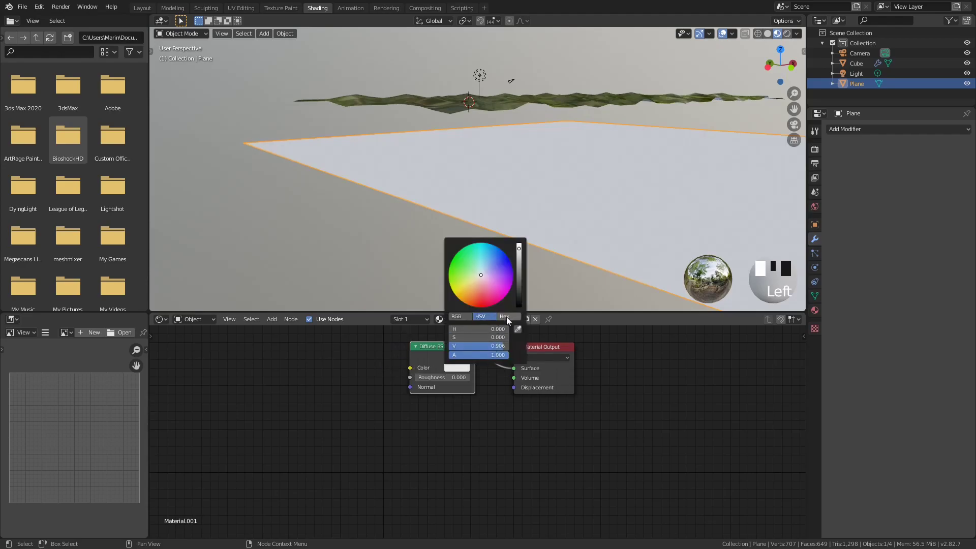
left_click(504, 316)
type("333333")
key("Return")
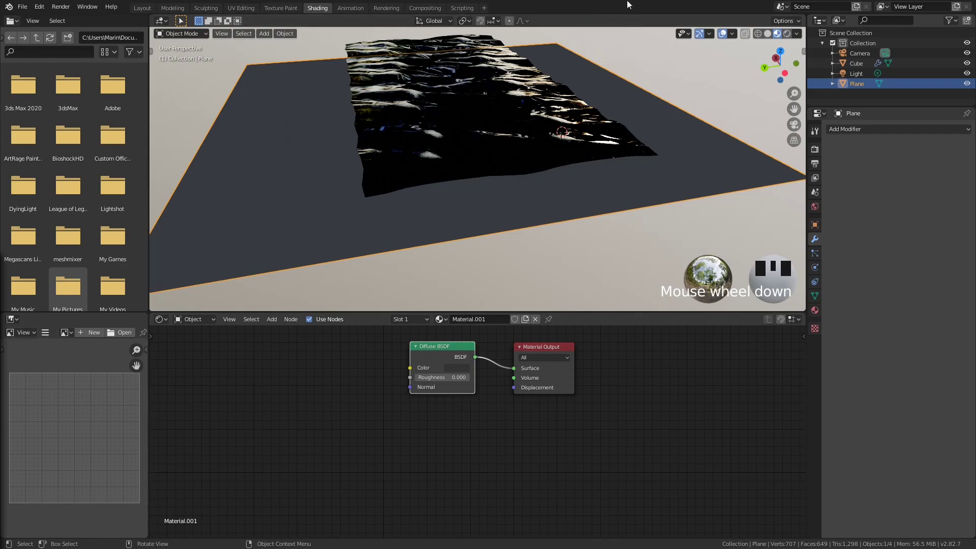
scroll(407, 112, "down", 2)
middle_click_drag(405, 115, 462, 161, "shift")
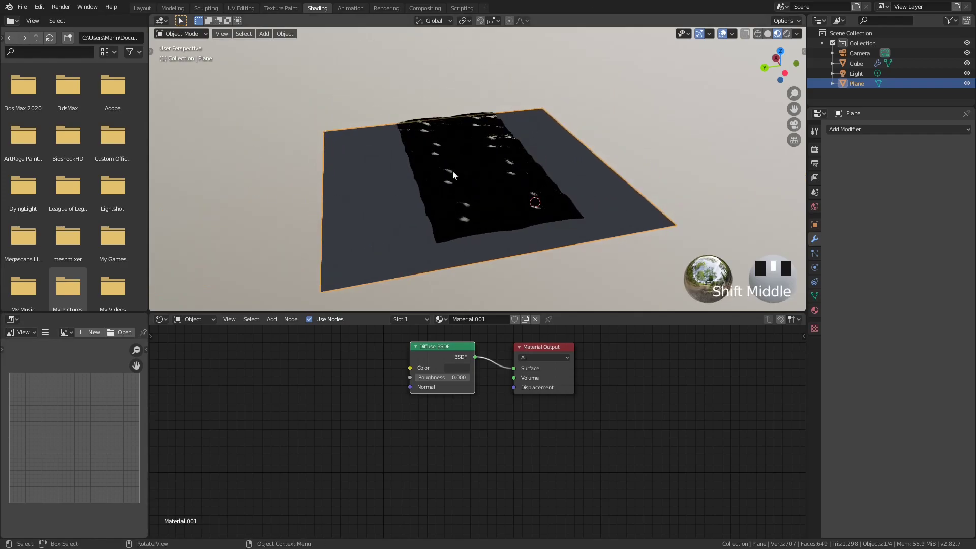
middle_click_drag(512, 131, 458, 109)
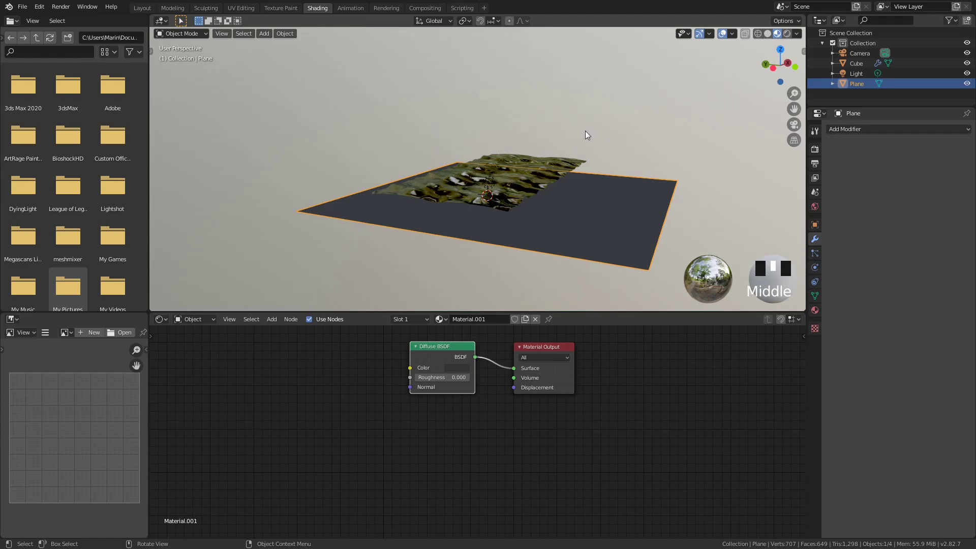
middle_click_drag(596, 99, 478, 159)
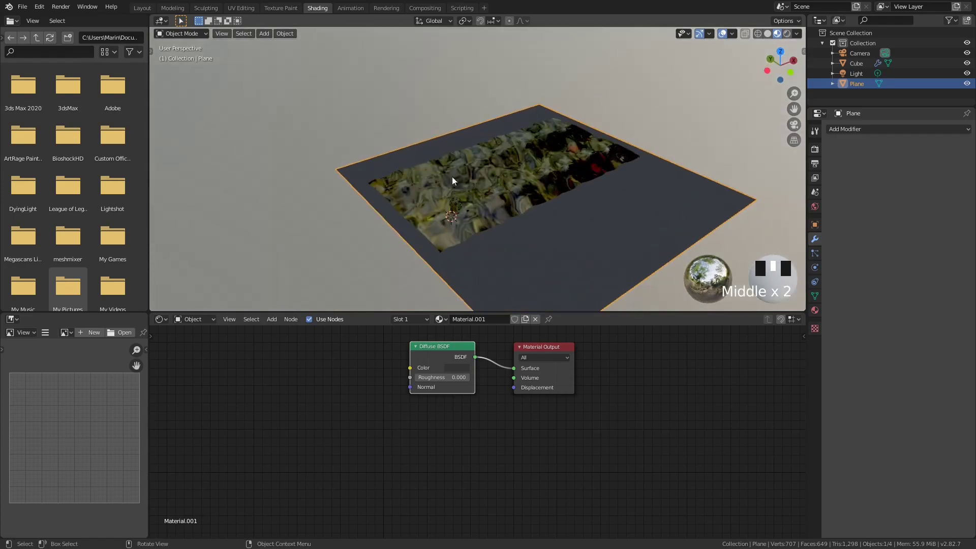
middle_click_drag(442, 132, 383, 163)
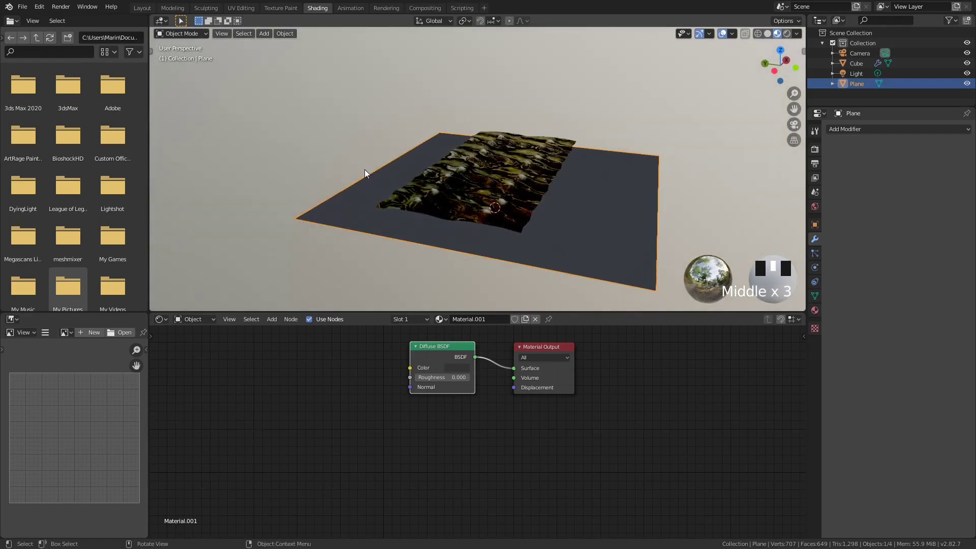
Switch the node editor to the World shader and place the Background node closer to the World Output node.
left_click(202, 319)
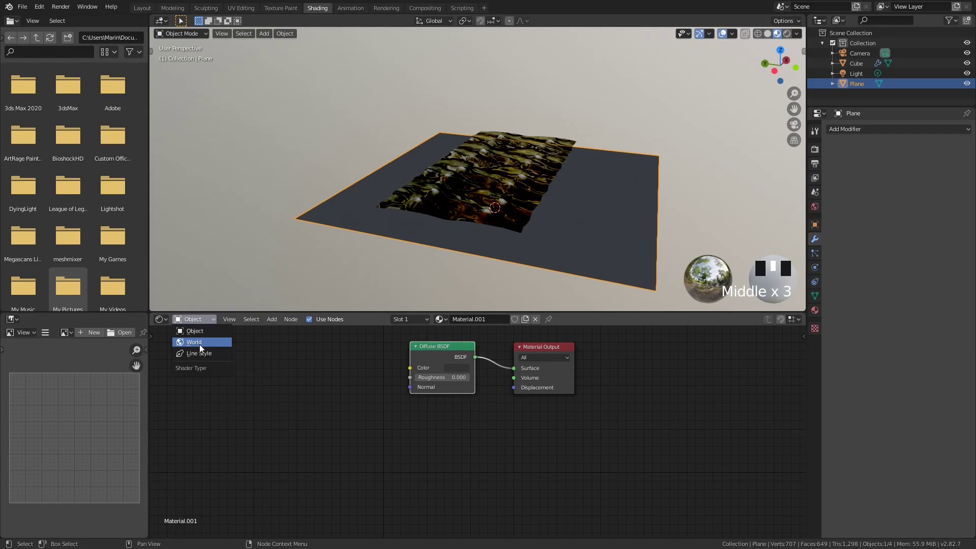
left_click(199, 344)
middle_click_drag(414, 347, 520, 366)
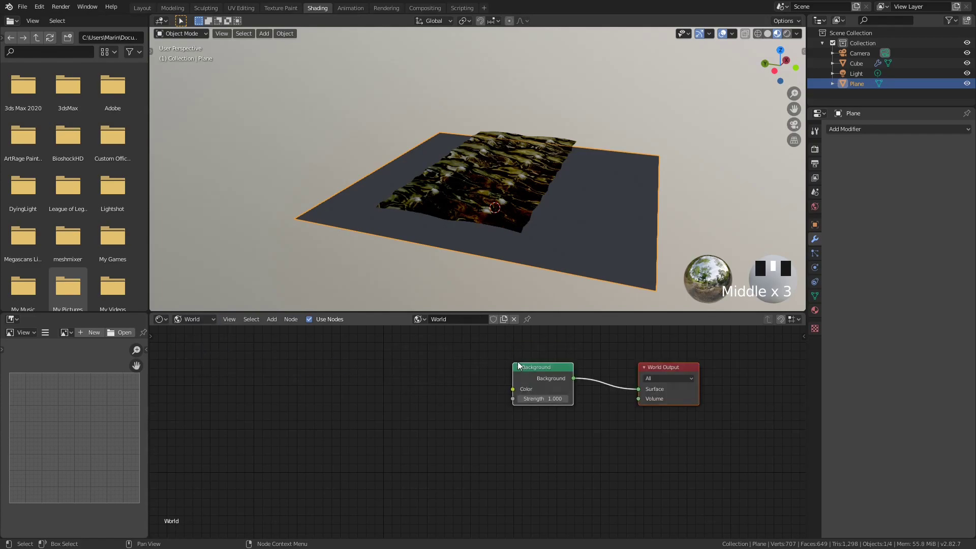
left_click_drag(539, 367, 579, 370)
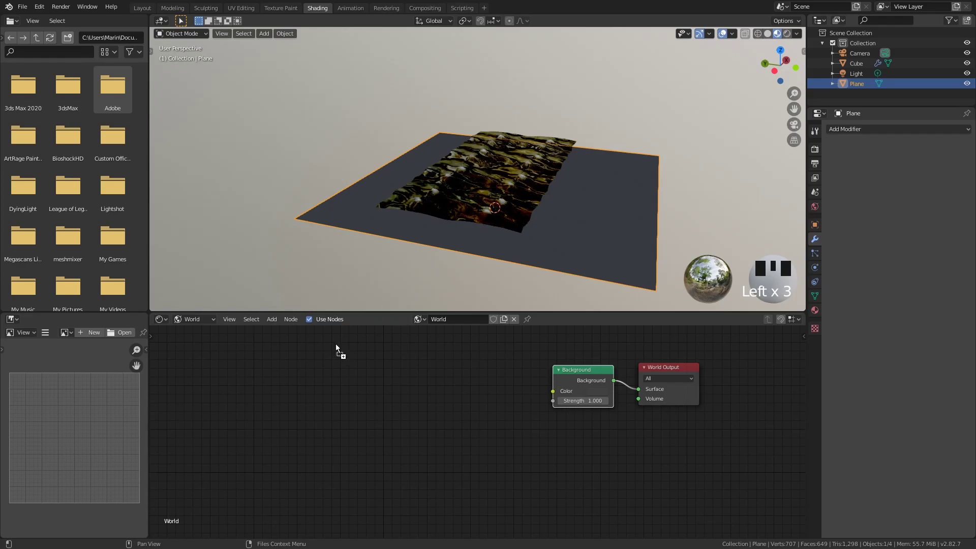
Load Malibu_Overlook_3k.hdr into the world nodes, connected to the Background colour, and preview the scene in Rendered shading.
left_click_drag(385, 391, 385, 391)
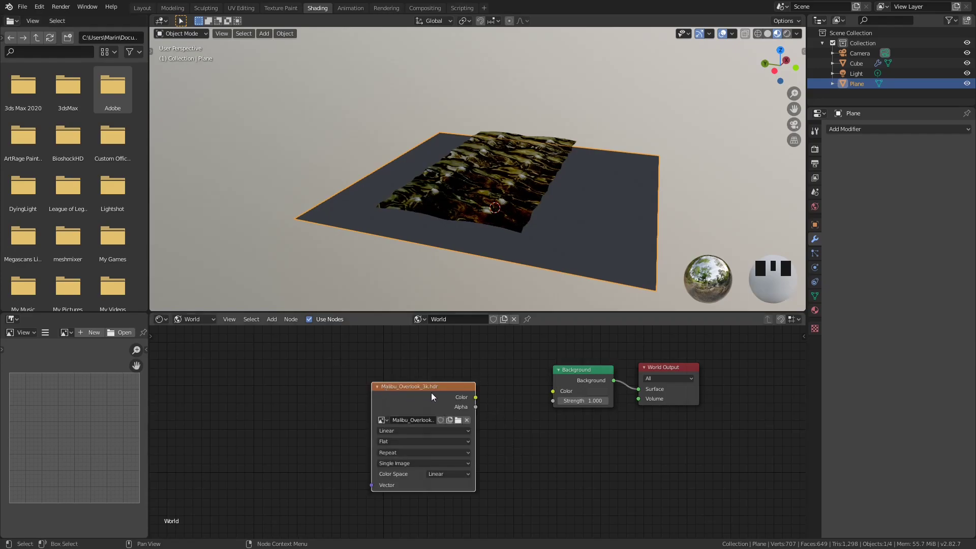
left_click_drag(475, 397, 553, 390)
key("z")
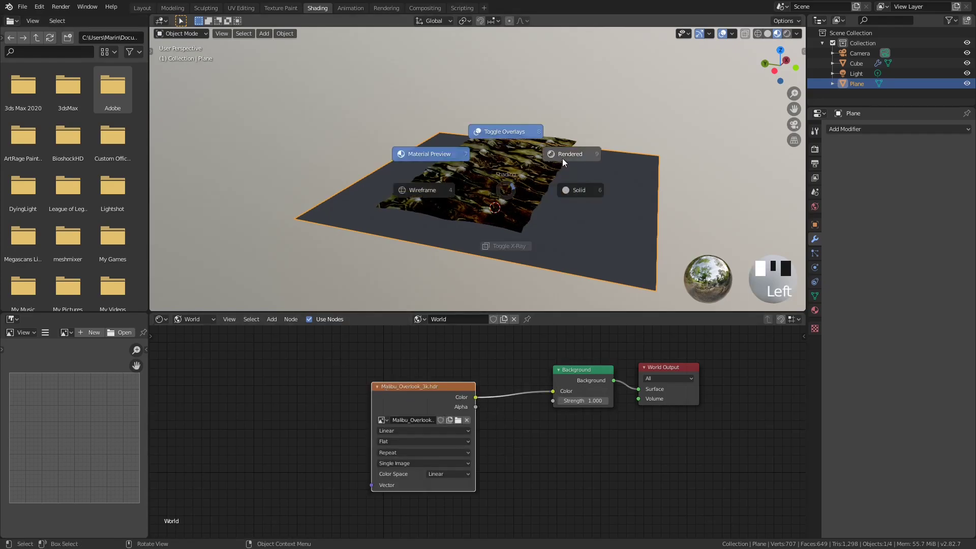
left_click(587, 198)
middle_click_drag(587, 199, 565, 131)
middle_click_drag(508, 168, 442, 285)
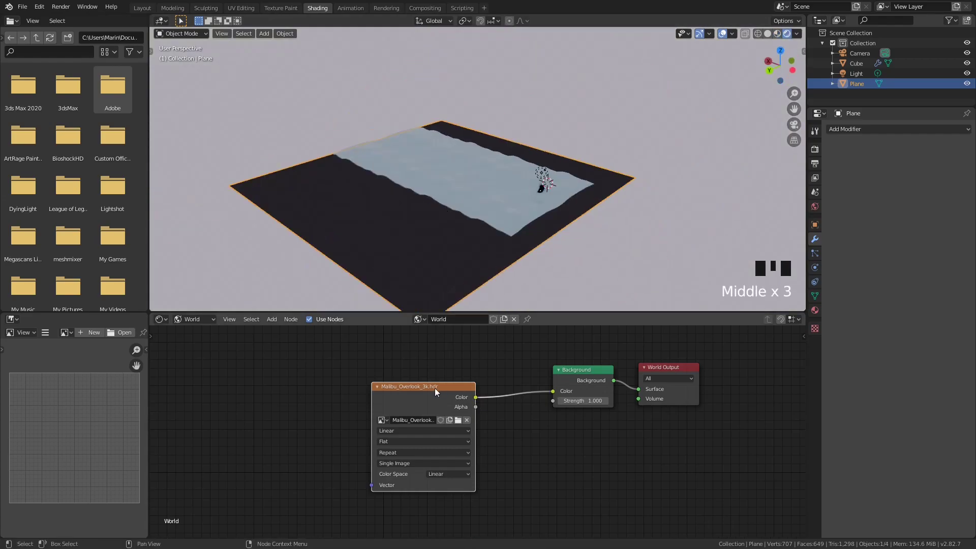
Replace the HDR image texture node with an Environment Texture node connected to the Background colour.
left_click(452, 387)
key("x")
key("shift+a")
mouse_move(407, 389)
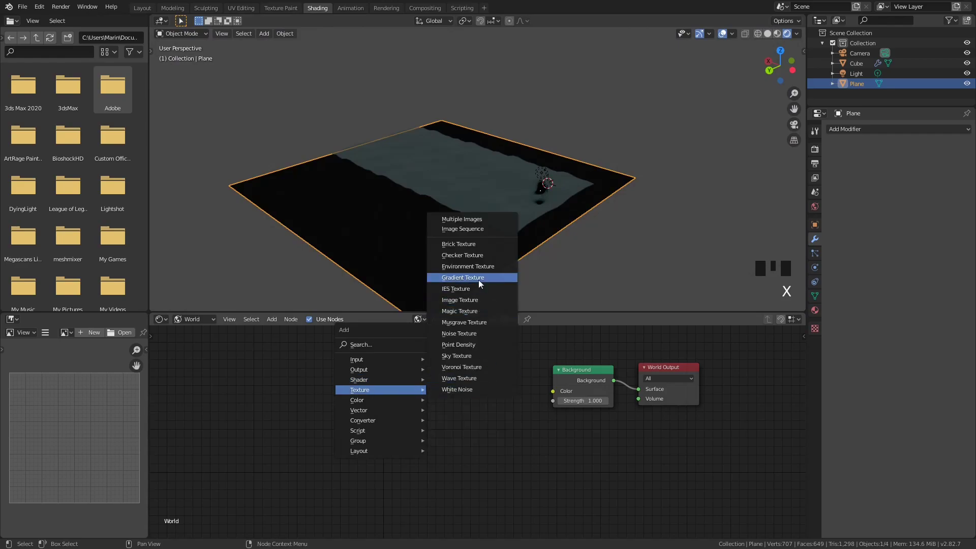
left_click(480, 266)
left_click(386, 358)
left_click_drag(489, 372, 555, 392)
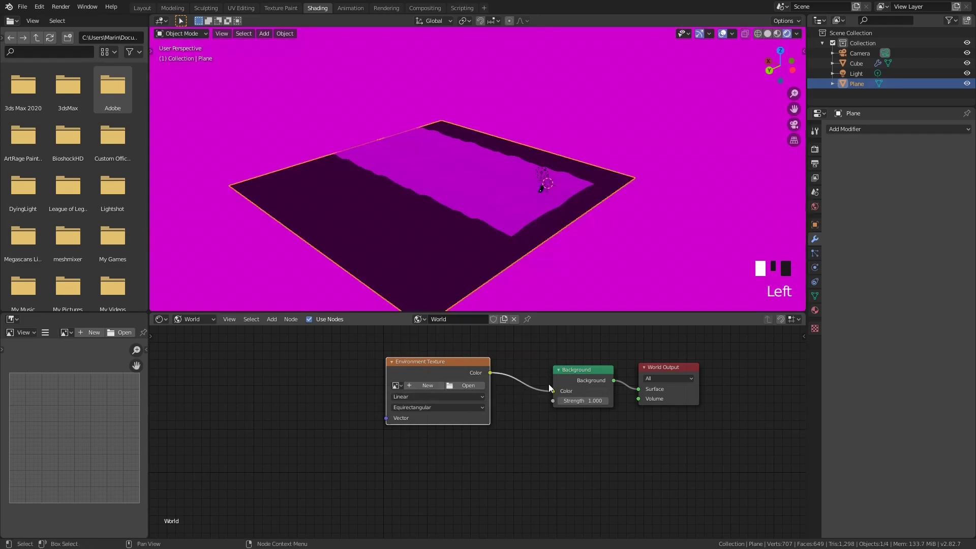
Assign Malibu_Overlook_3k.hdr to the Environment Texture node and look around the surrounding sky.
left_click(396, 386)
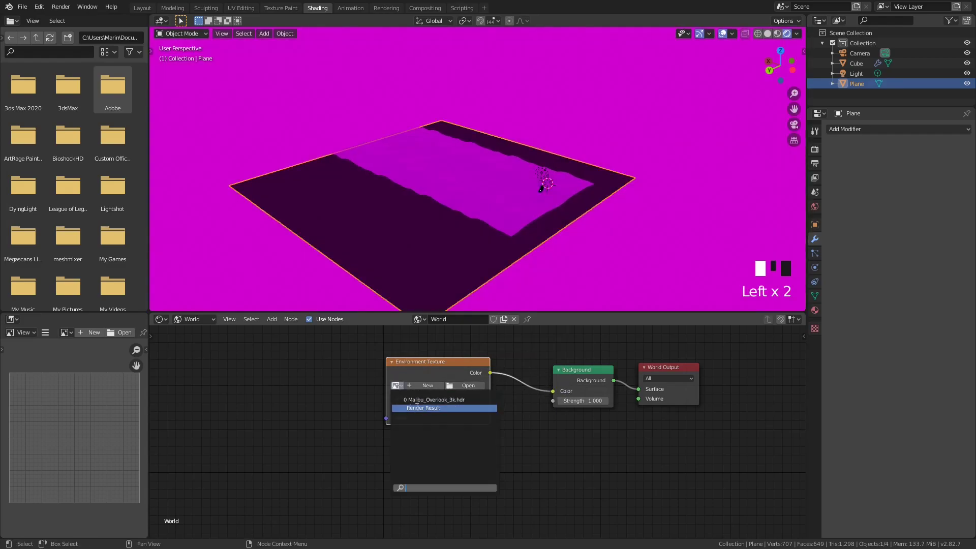
left_click(422, 399)
middle_click_drag(642, 160, 557, 115)
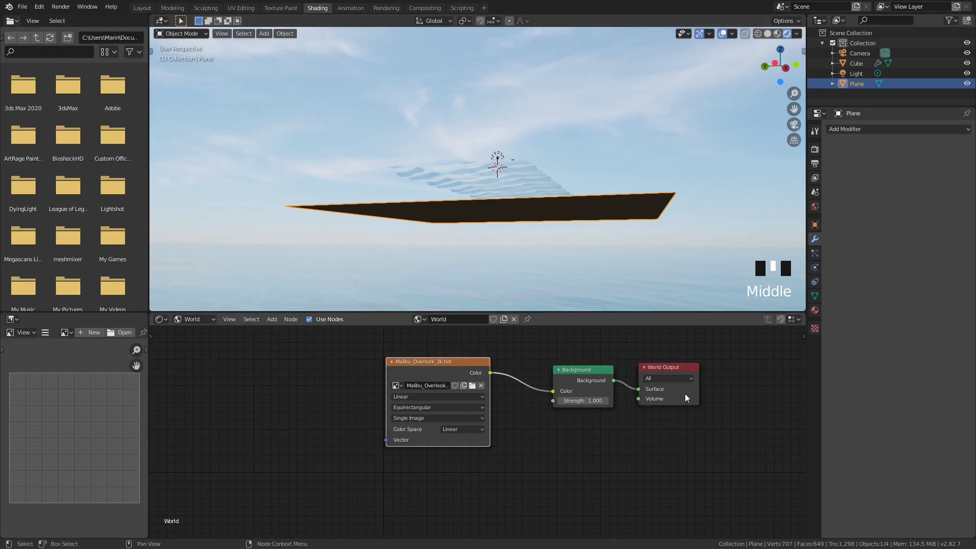
Make room beside the environment texture node and add a Texture Coordinate node in front of it.
left_click_drag(466, 365, 437, 361)
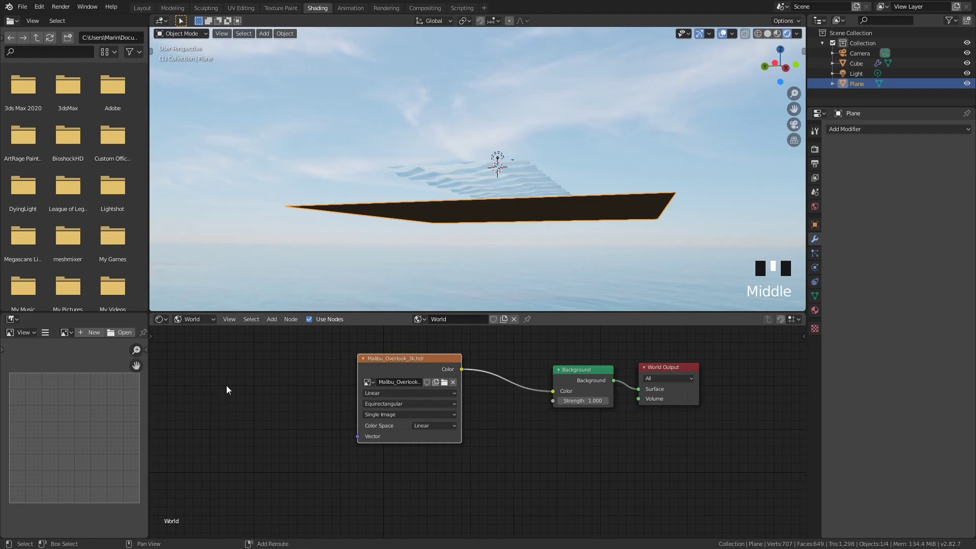
key("shift+a")
mouse_move(226, 385)
mouse_move(236, 355)
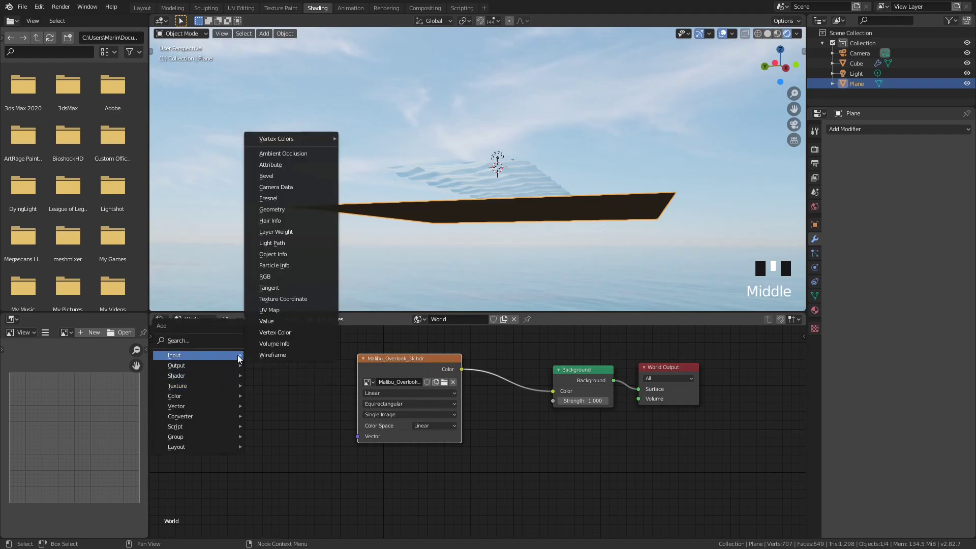
left_click(285, 299)
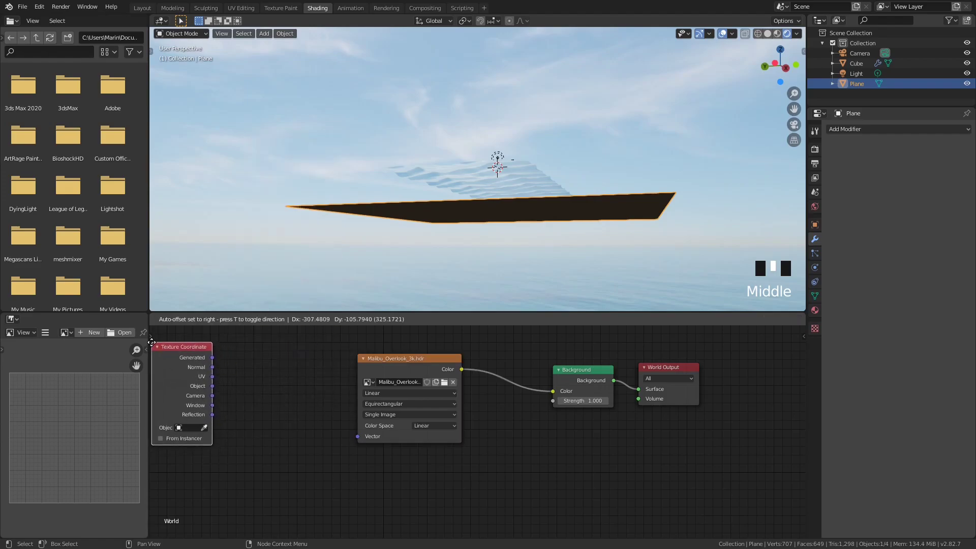
left_click(150, 345)
Add a Mapping node and link it between the Generated texture coordinates and the environment texture's Vector input.
key("shift+a")
mouse_move(224, 421)
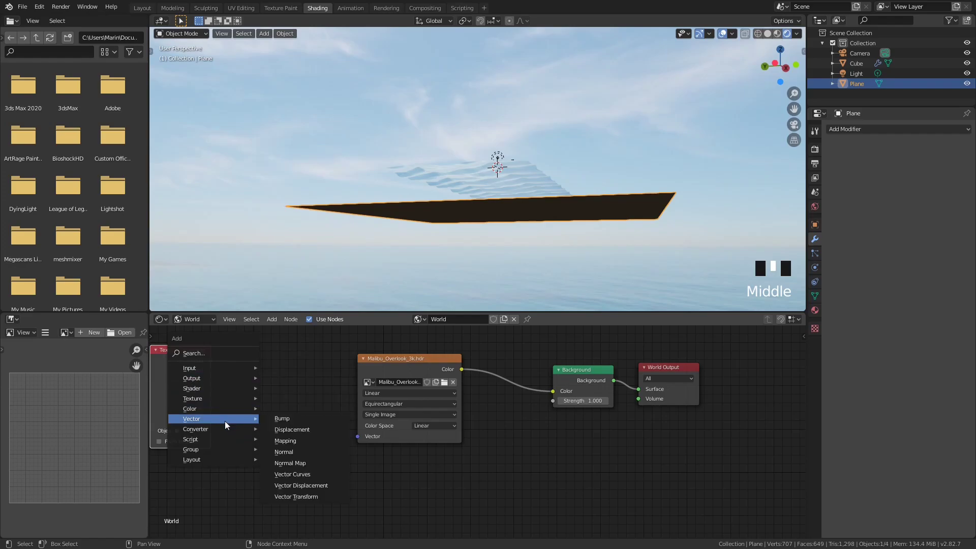
left_click(294, 441)
left_click(232, 340)
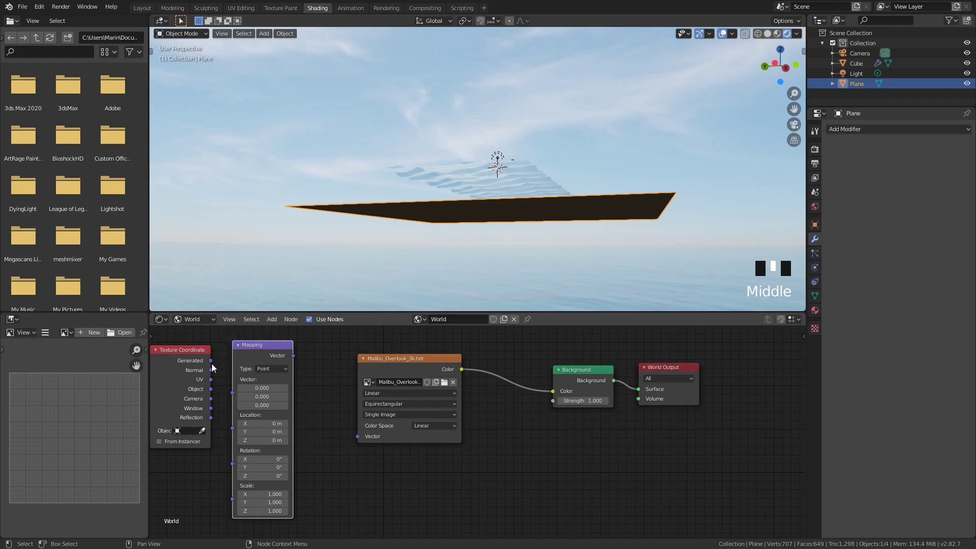
left_click_drag(212, 361, 233, 388)
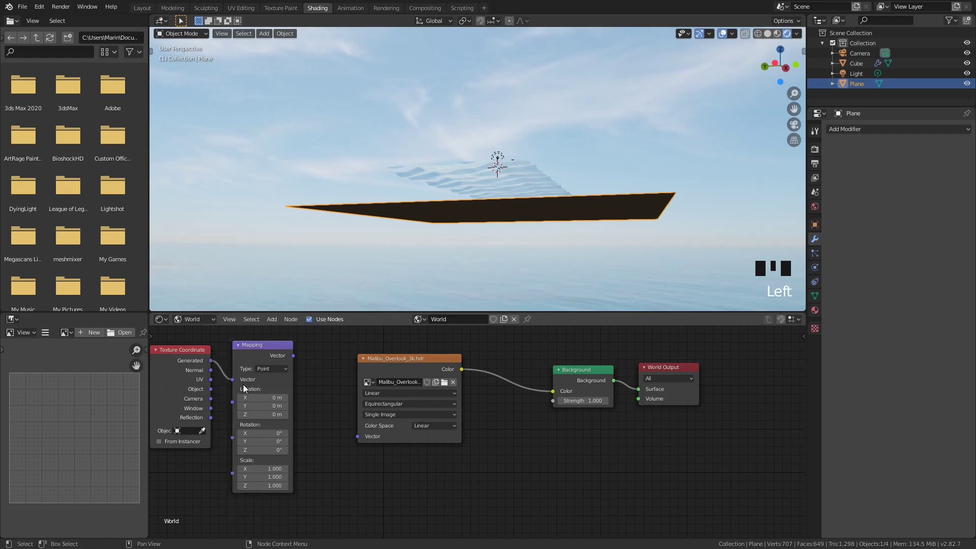
left_click_drag(292, 356, 357, 436)
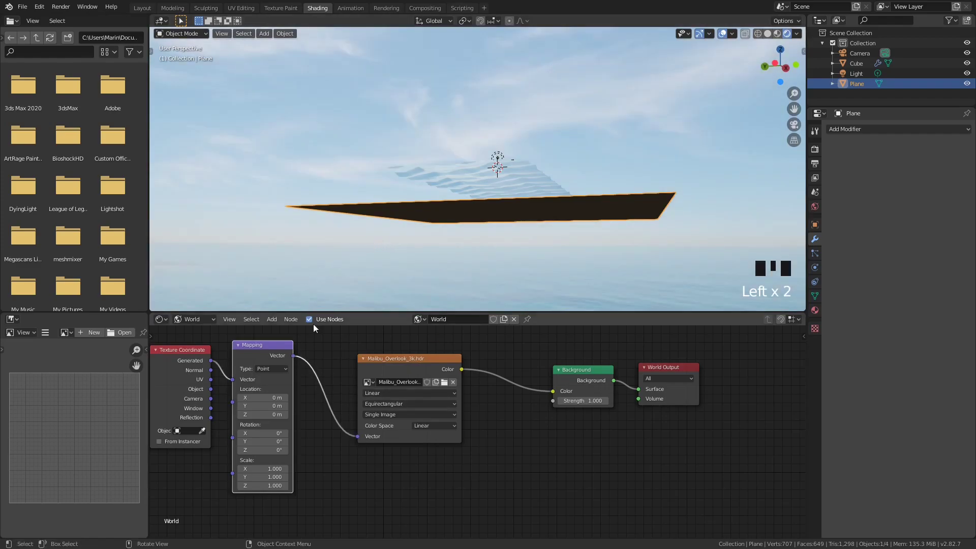
Undo the last two changes.
key("ctrl+z")
key("ctrl+z")
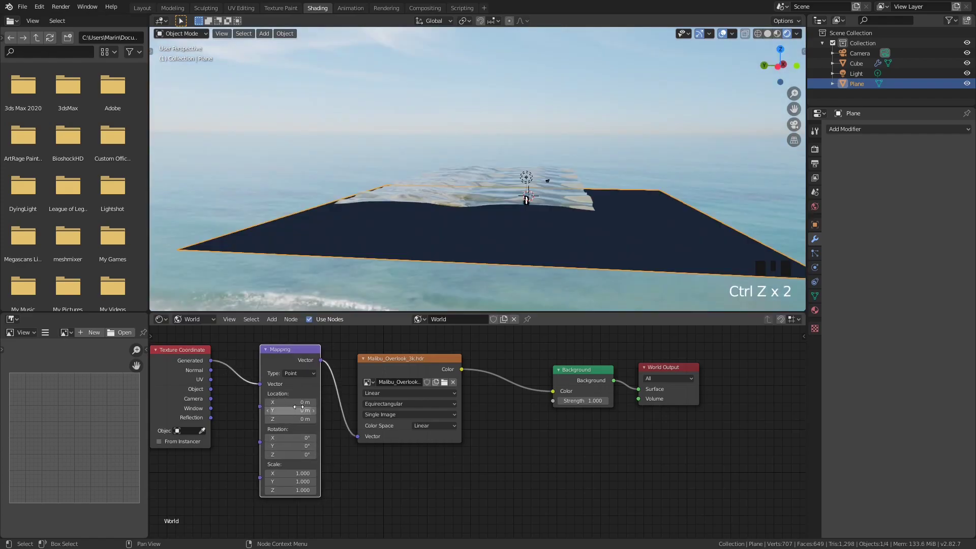
scroll(461, 188, "down", 1)
middle_click_drag(461, 187, 514, 141, "shift")
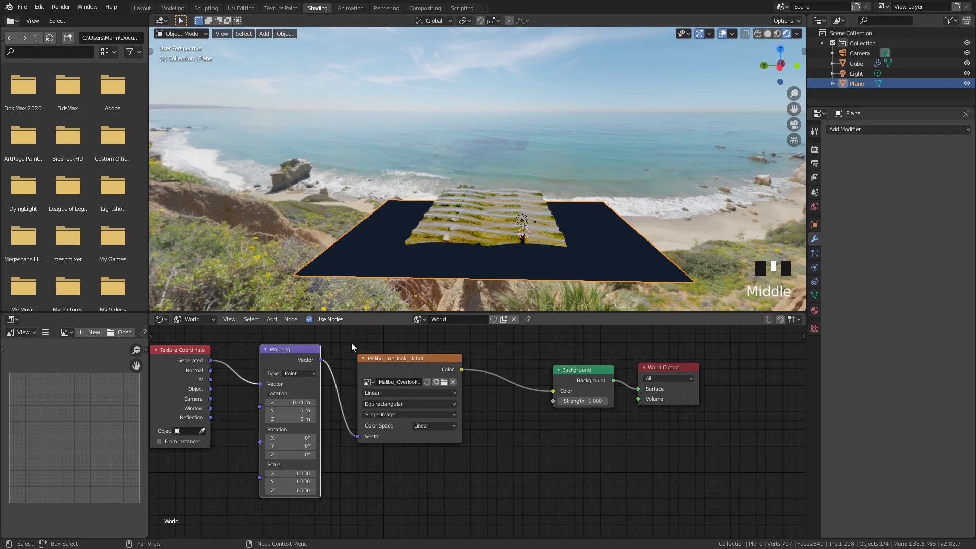
Try shifting the environment image with a Mapping Location X of about -0.64 m.
middle_click_drag(473, 197, 465, 174)
left_click_drag(305, 402, 285, 402)
middle_click_drag(505, 172, 519, 206)
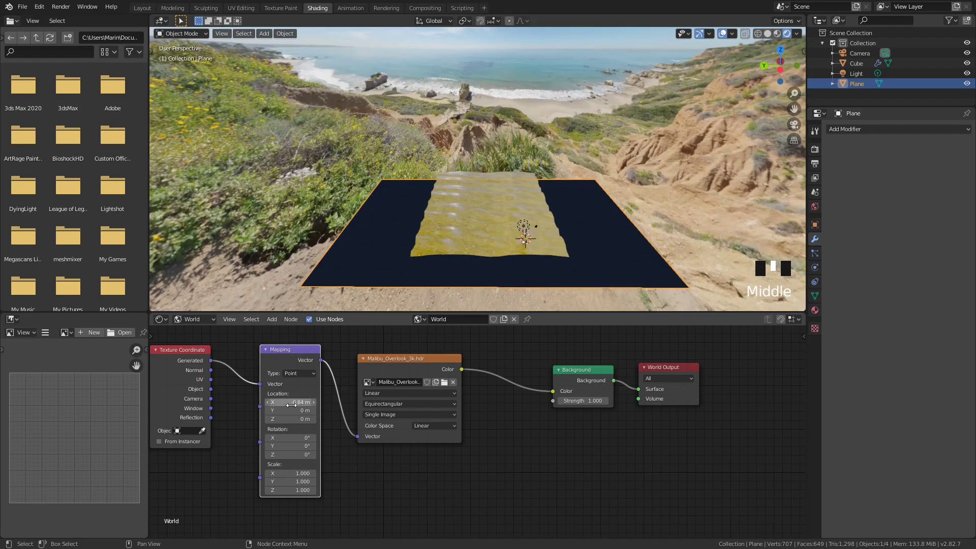
Reset the Mapping node's Location to 0 m on X and Y and review the background.
mouse_move(298, 410)
left_mouse_down()
mouse_move(282, 410)
mouse_move(311, 410)
mouse_move(294, 411)
left_mouse_up()
type("0")
key("Tab")
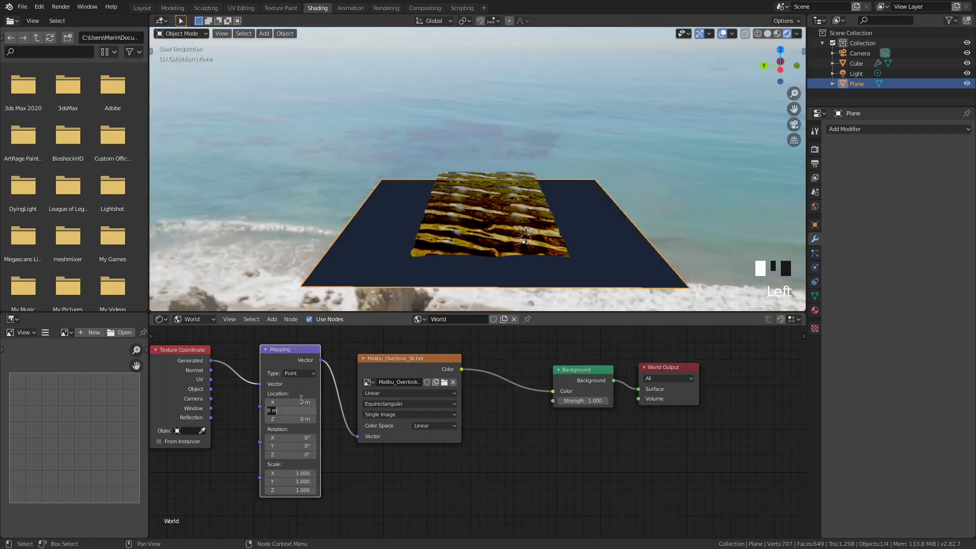
type(".")
key("Return")
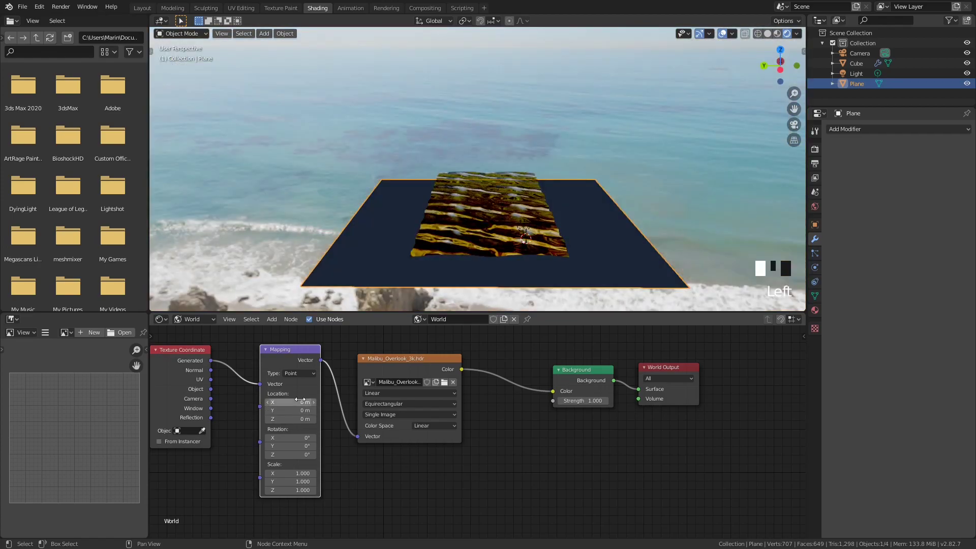
middle_click_drag(516, 152, 507, 114)
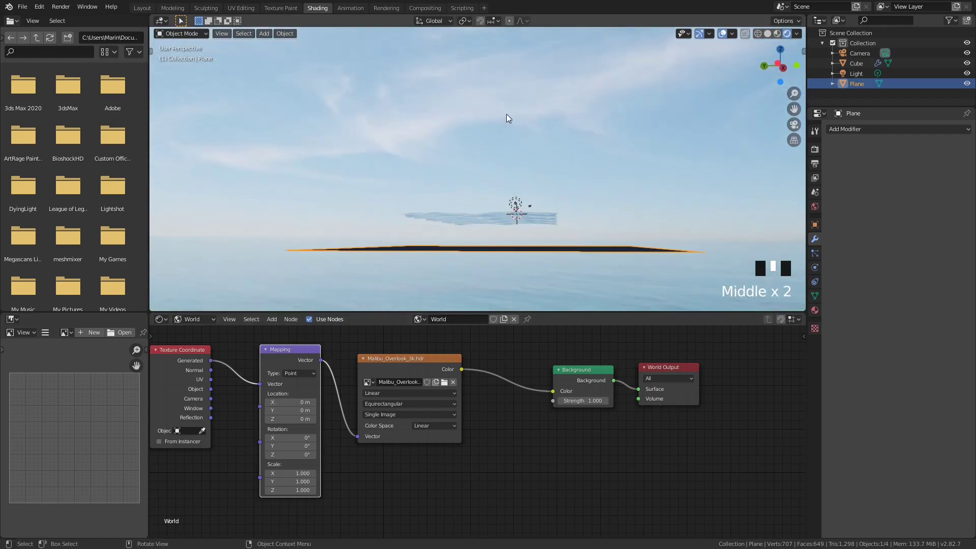
Set the Mapping node's Location Z to 0.1 m to shift the environment's horizon.
left_click(301, 418)
key("BackSpace")
type(".1")
key("Return")
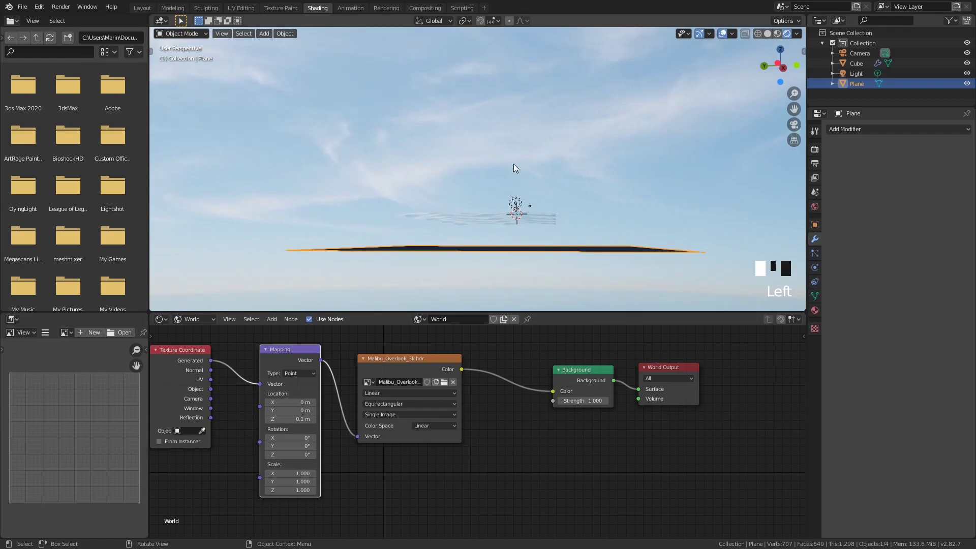
middle_click_drag(425, 290, 479, 240)
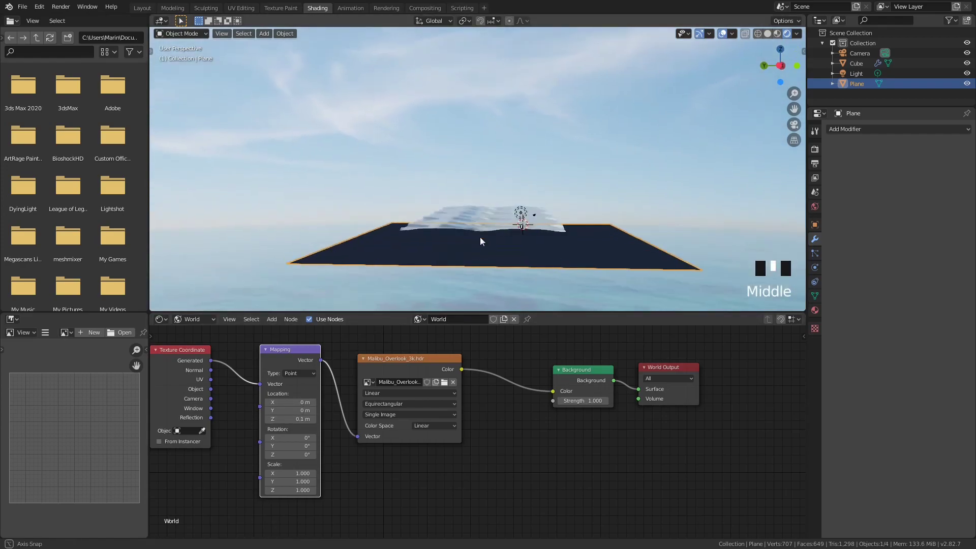
Set the Mapping node's Rotation Z to 10°.
mouse_move(290, 454)
left_mouse_down("shift")
mouse_move(326, 454)
mouse_move(275, 459)
left_mouse_up("shift")
left_click(289, 456)
type("10")
left_click(288, 457)
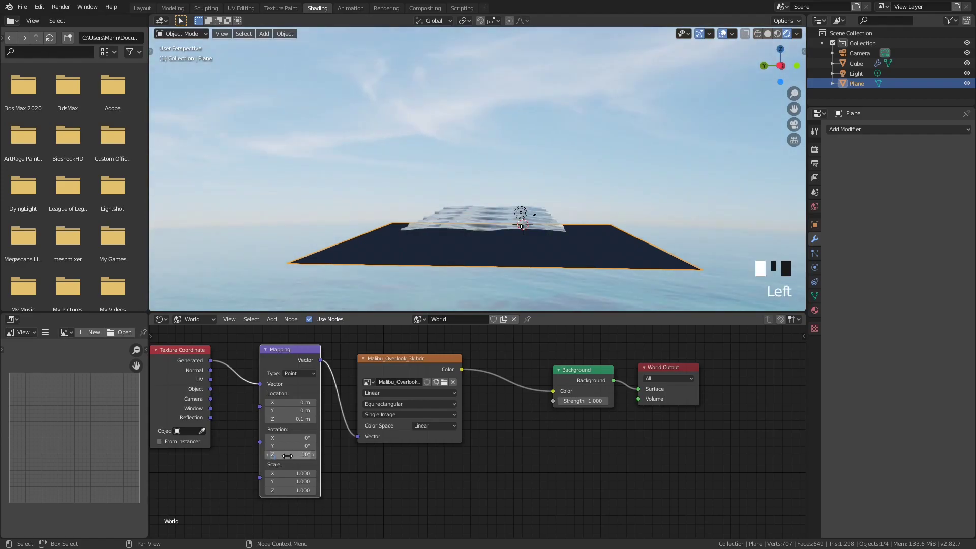
Set the Mapping node's Scale to 0.5 on both X and Y.
left_click_drag(296, 473, 296, 482)
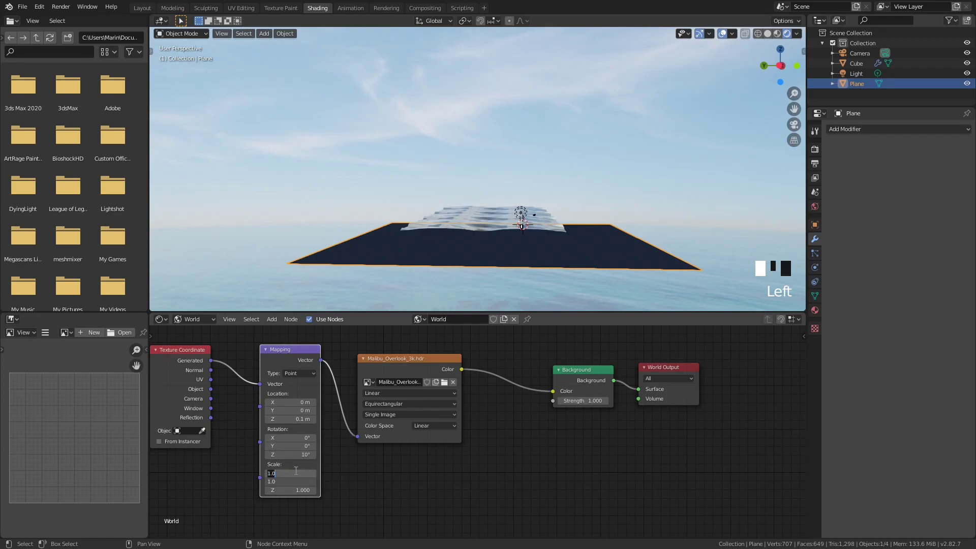
type("0.5")
key("Return")
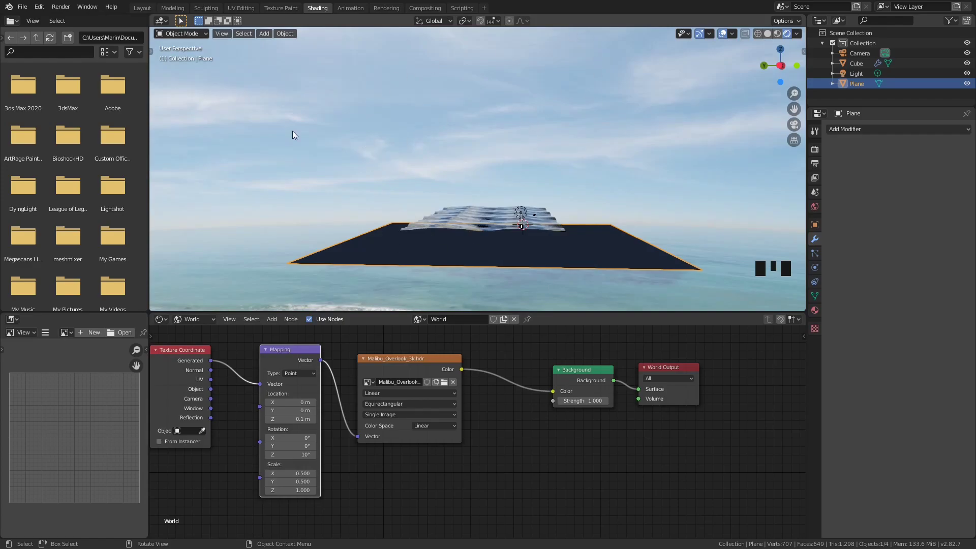
mouse_move(432, 148)
middle_mouse_down()
mouse_move(374, 135)
mouse_move(394, 120)
mouse_move(445, 144)
middle_mouse_up()
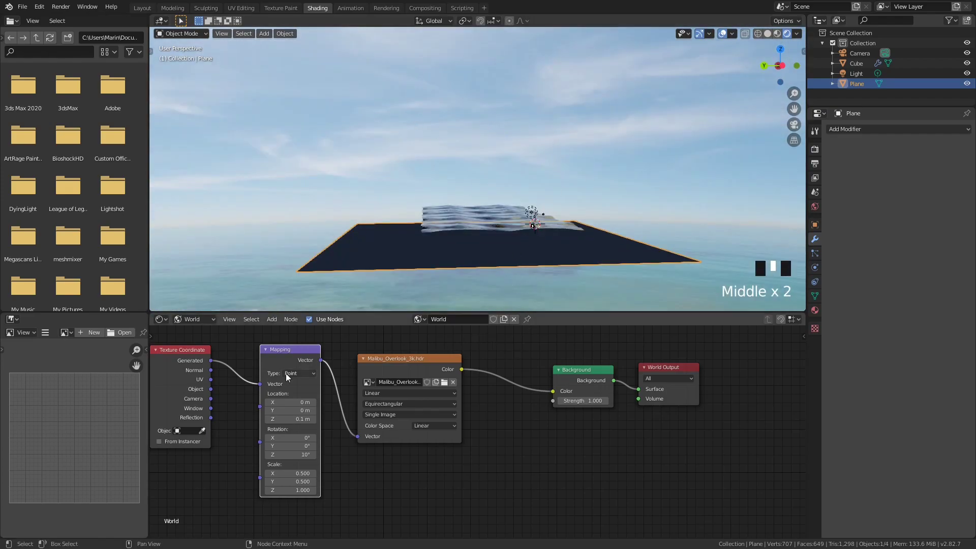
Collapse the Texture Coordinate and Mapping nodes and move the expanded environment texture node close beside them.
left_click_drag(185, 350, 209, 351)
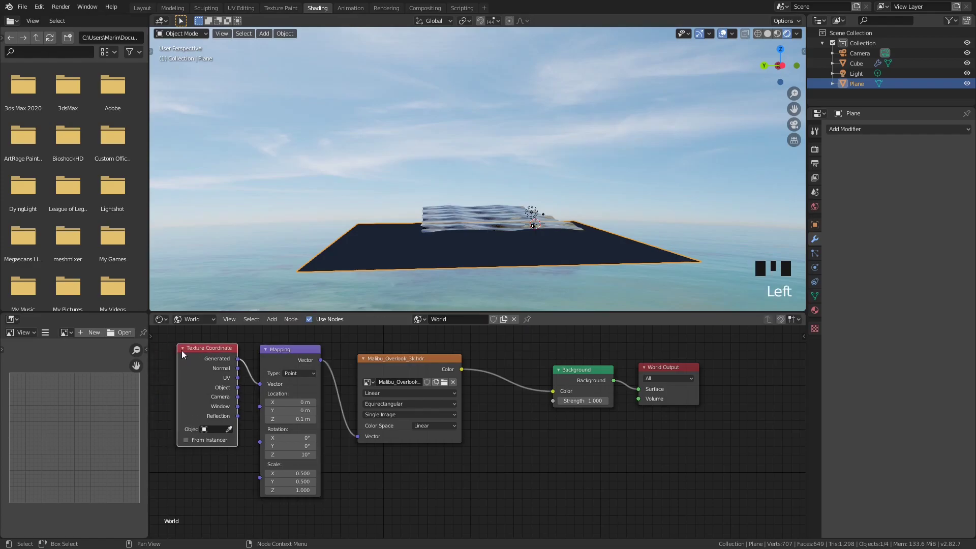
left_click(182, 350)
left_click(264, 350)
left_click_drag(287, 347, 275, 346)
left_click(363, 358)
left_click_drag(362, 358, 325, 346)
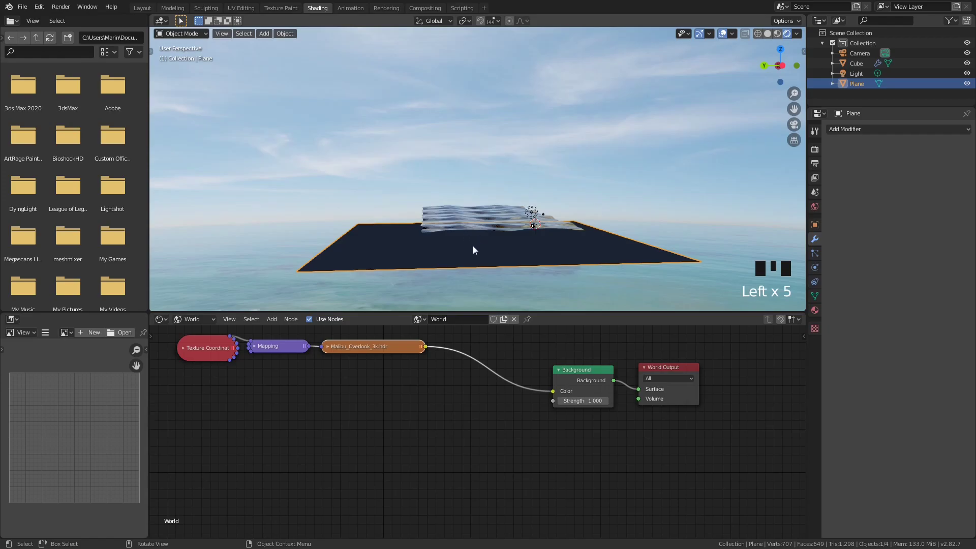
left_click(330, 346)
left_click(328, 346)
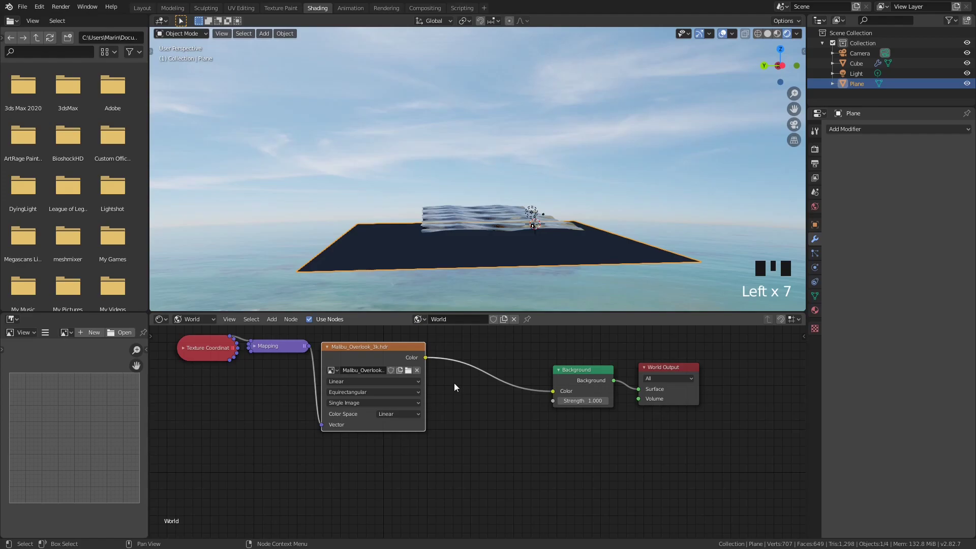
Insert a Hue/Saturation node on the link between the environment texture and the Background node.
key("shift+a")
mouse_move(459, 425)
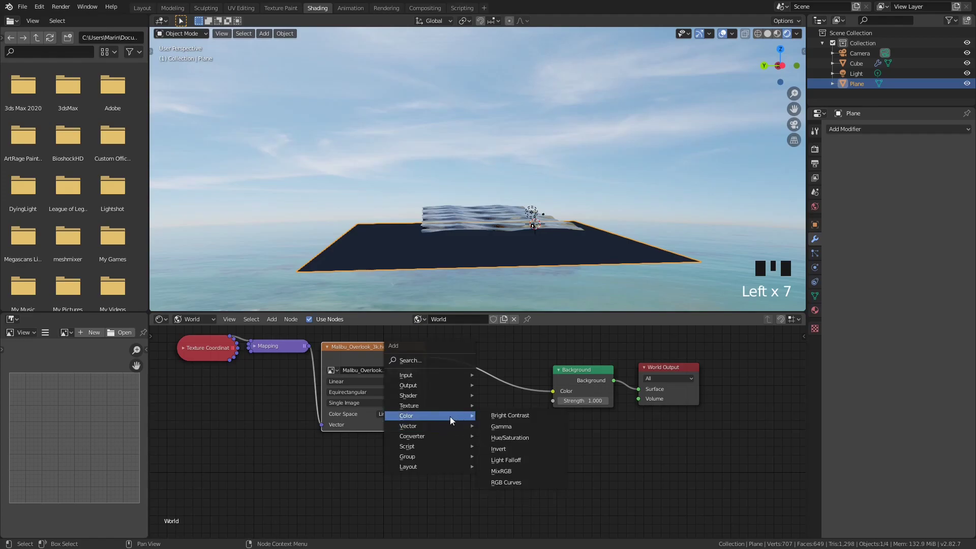
left_click(511, 437)
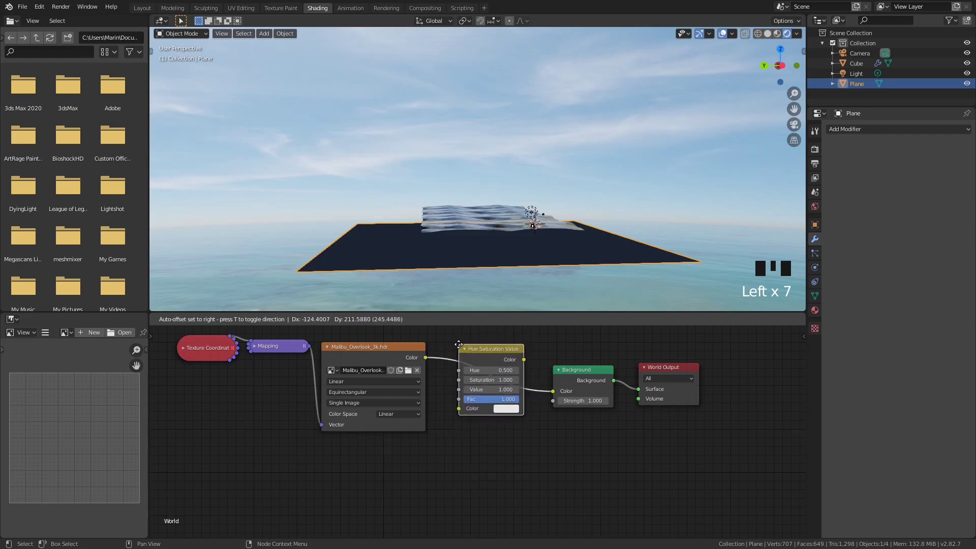
left_click(459, 339)
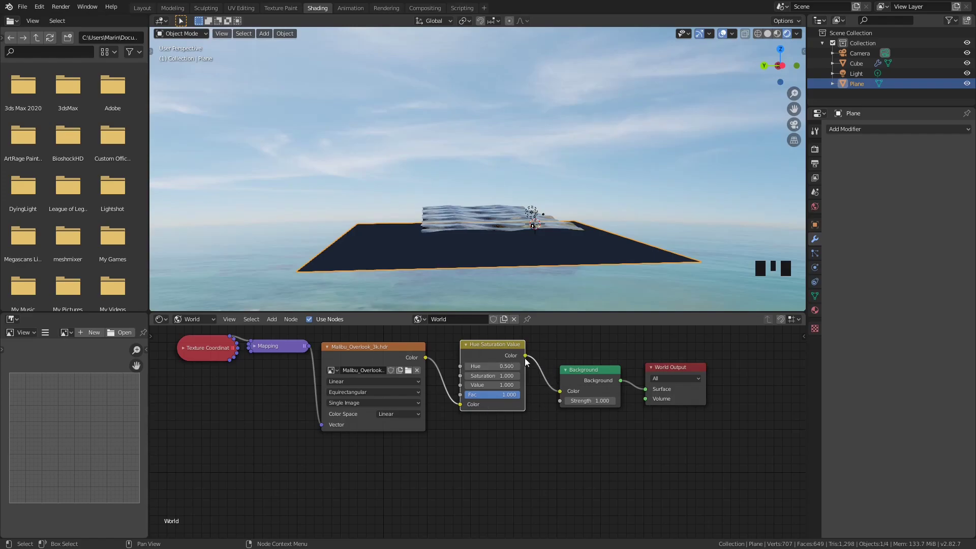
Set the Hue Saturation Value node's Saturation to 1.150.
left_click(498, 375)
type("1.150")
key("Return")
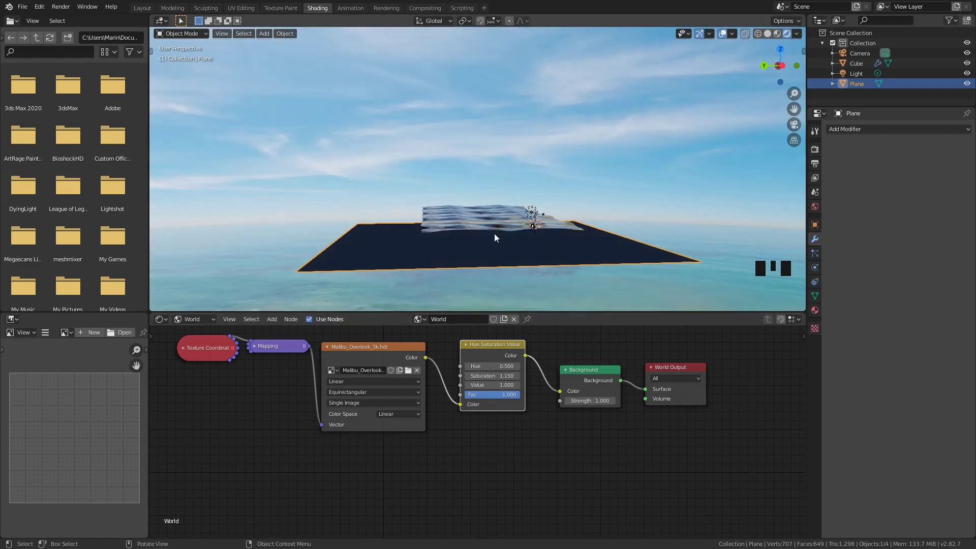
Examine the ocean surface and the adjusted HDR background from several angles.
mouse_move(540, 166)
middle_mouse_down()
mouse_move(545, 157)
mouse_move(477, 150)
mouse_move(535, 161)
mouse_move(515, 158)
mouse_move(527, 153)
middle_mouse_up()
scroll(534, 161, "up", 4)
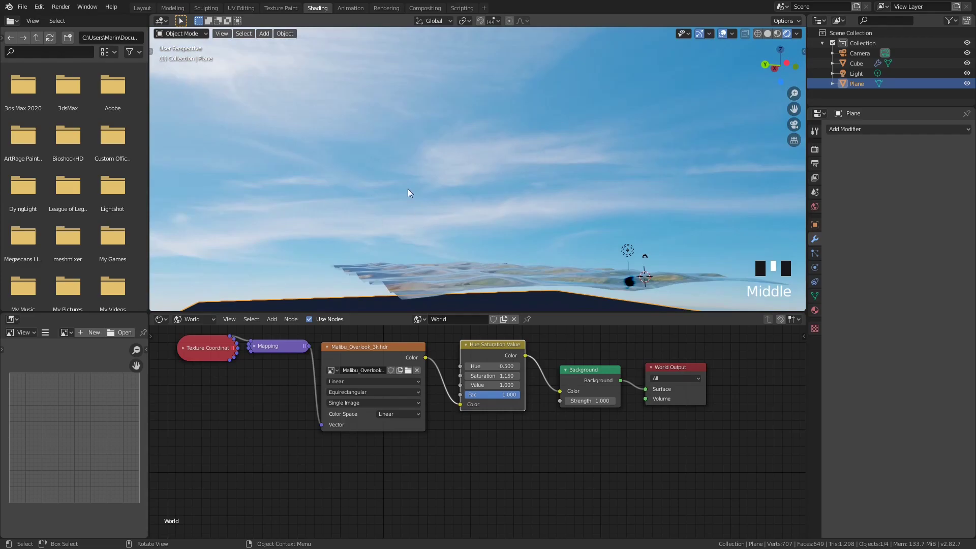
middle_click_drag(407, 192, 524, 191)
scroll(524, 191, "up", 2)
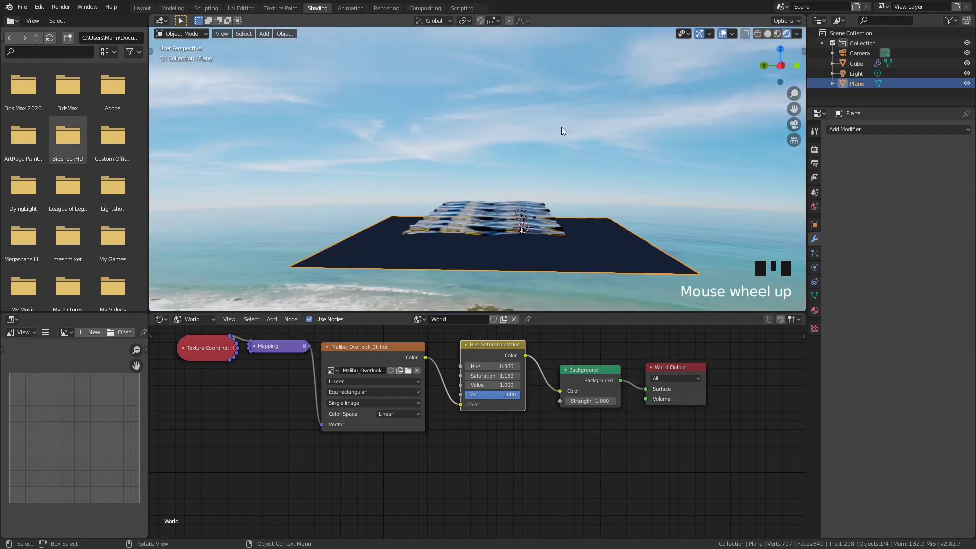
middle_click_drag(561, 132, 541, 176)
middle_click_drag(459, 201, 559, 136)
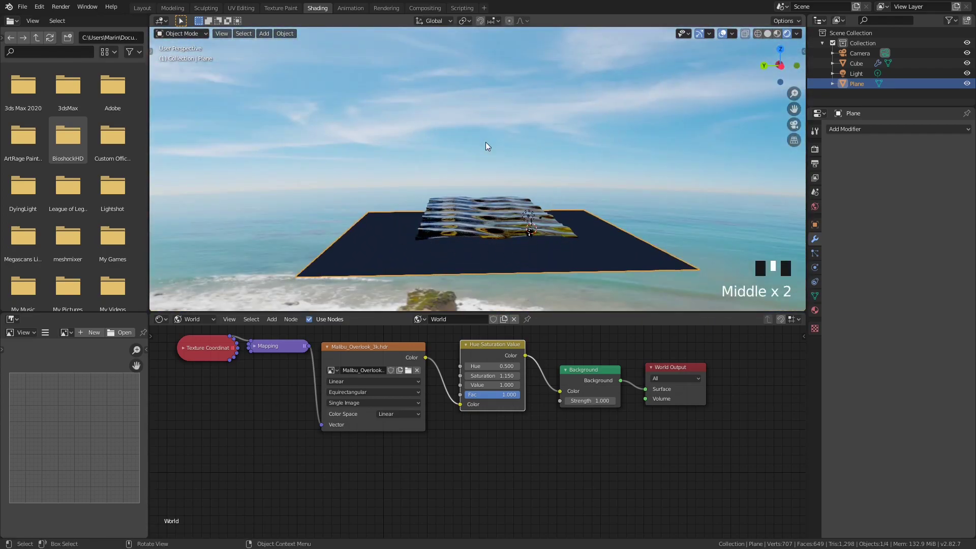
middle_click_drag(486, 142, 522, 181)
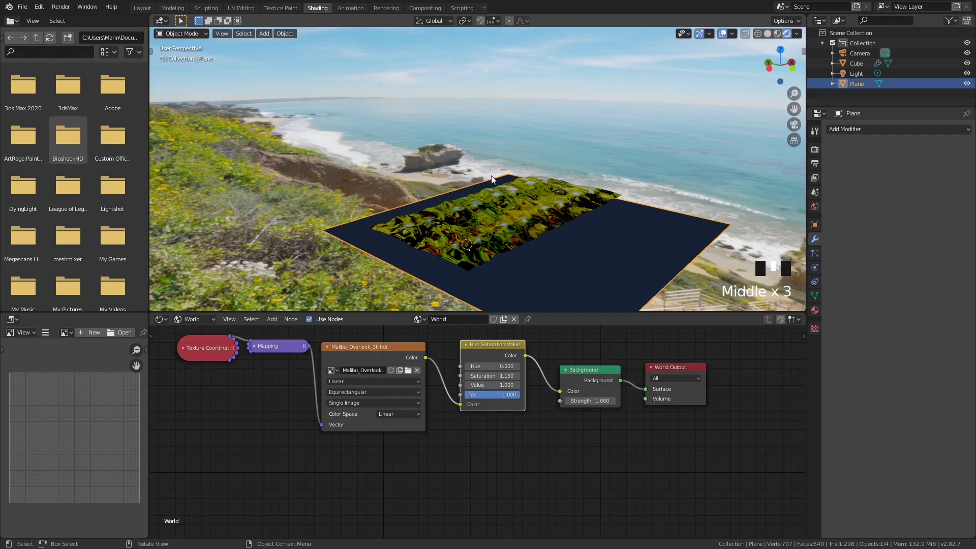
middle_click_drag(463, 199, 541, 166)
scroll(511, 192, "up", 3)
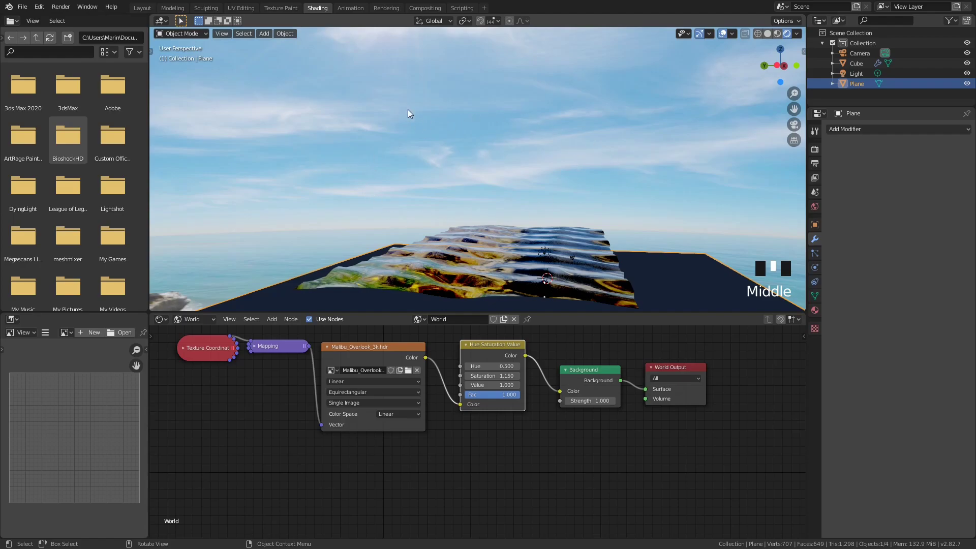
Switch to the Layout workspace and view the ocean surface up close with material preview shading.
left_click(143, 9)
middle_click_drag(464, 225, 476, 198)
key("z")
middle_click_drag(426, 153, 477, 151)
scroll(514, 155, "up", 4)
middle_click_drag(564, 175, 587, 187)
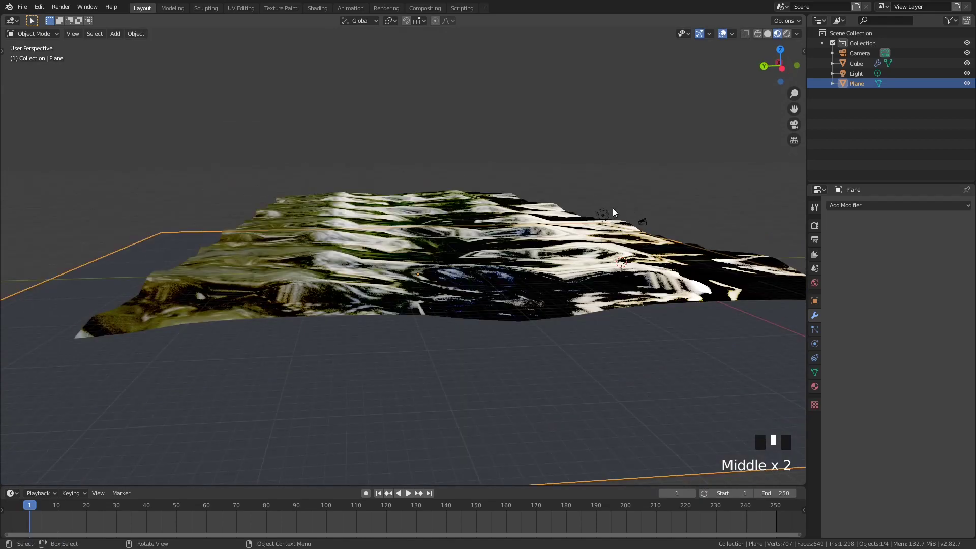
Change the scene light's type to Sun.
left_click(602, 216)
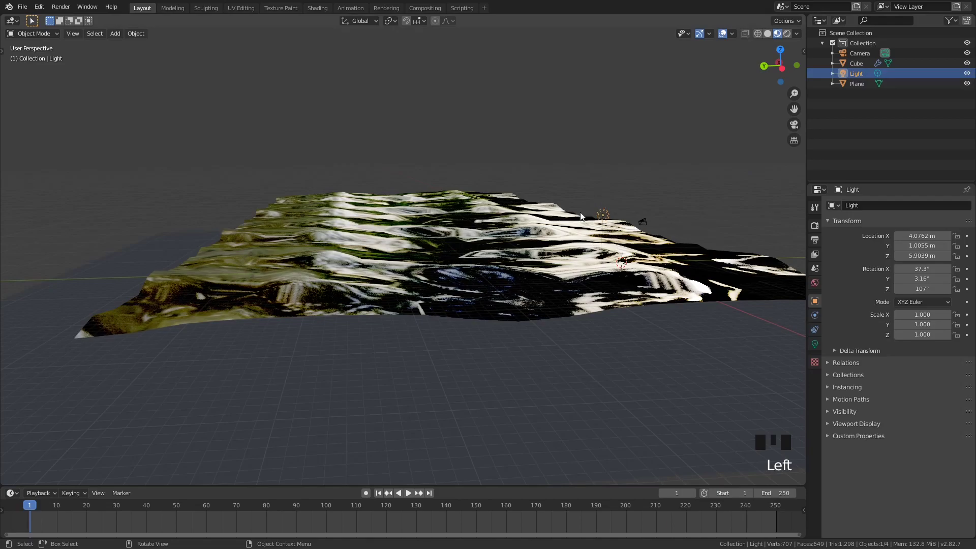
left_click(815, 344)
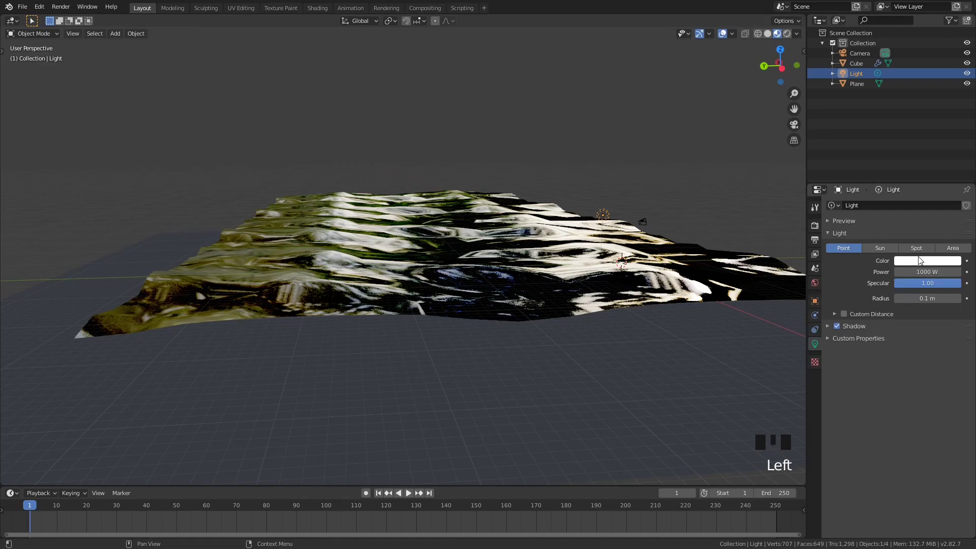
left_click(879, 248)
middle_click_drag(635, 264, 692, 264)
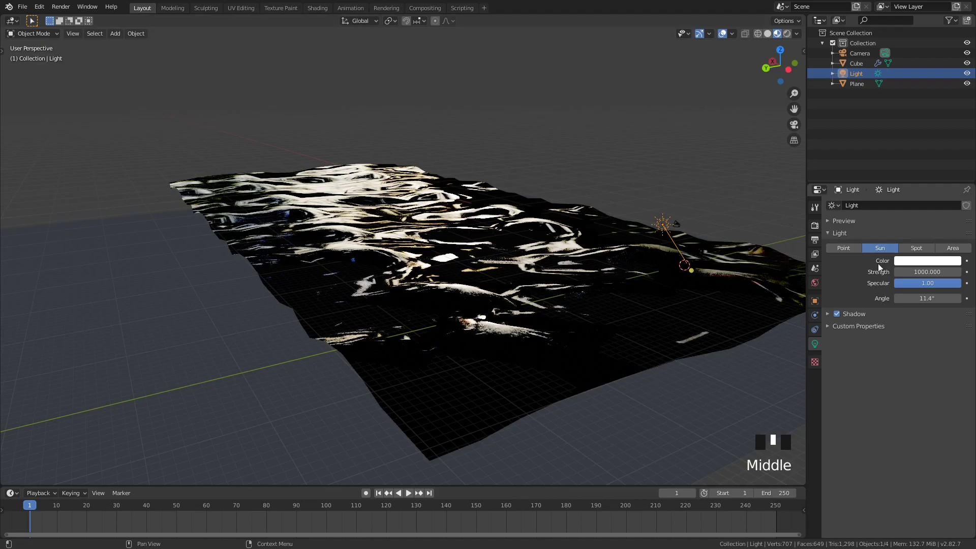
Switch the viewport to rendered shading and check how the sun lights the ocean and the plane.
key("z")
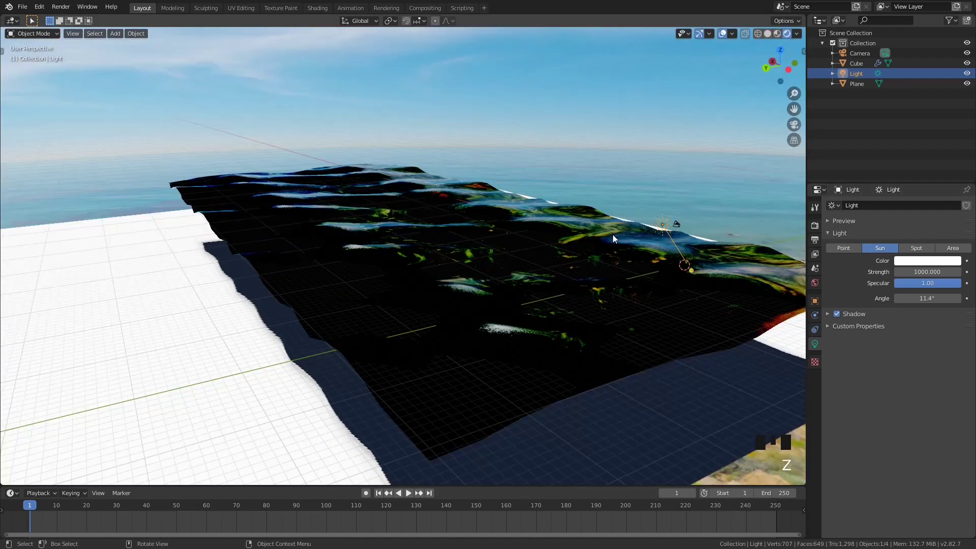
middle_click_drag(611, 234, 504, 260)
scroll(469, 273, "down", 5)
scroll(599, 283, "up", 3)
middle_click_drag(478, 292, 502, 273)
middle_click(501, 274)
Try a sun strength of 2000, returning it to 1000.
left_click(921, 270)
type("2")
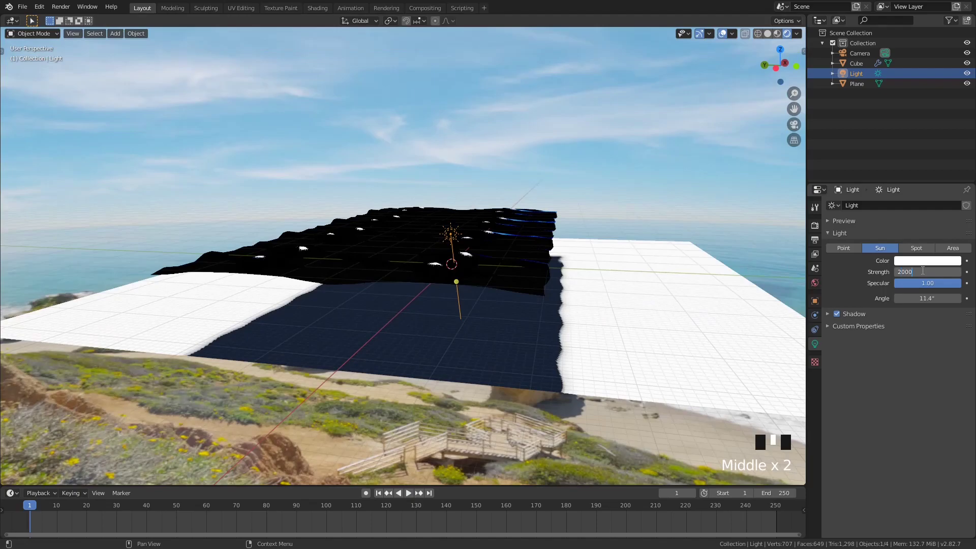
type("000")
key("Return")
left_click(921, 271)
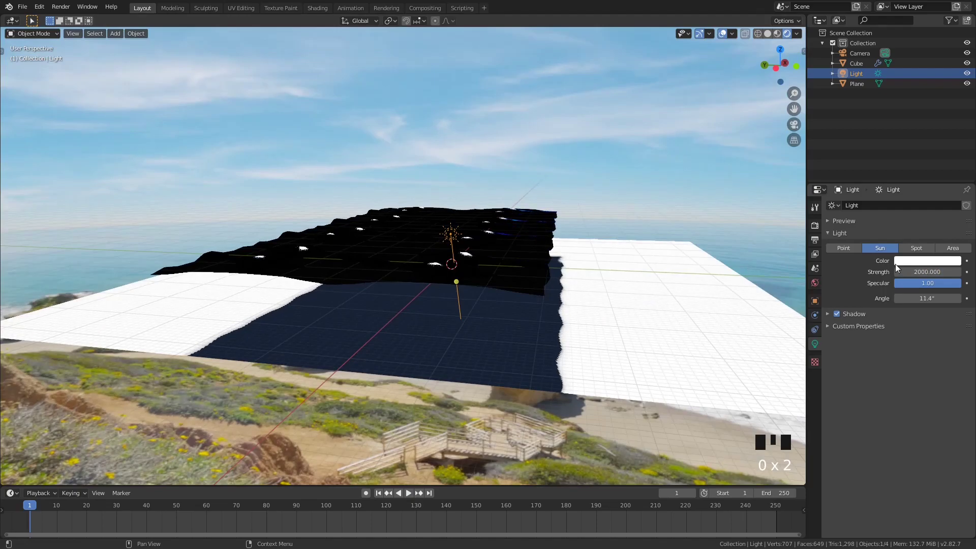
type("1")
key("Return")
middle_click_drag(427, 264, 458, 272)
key("z")
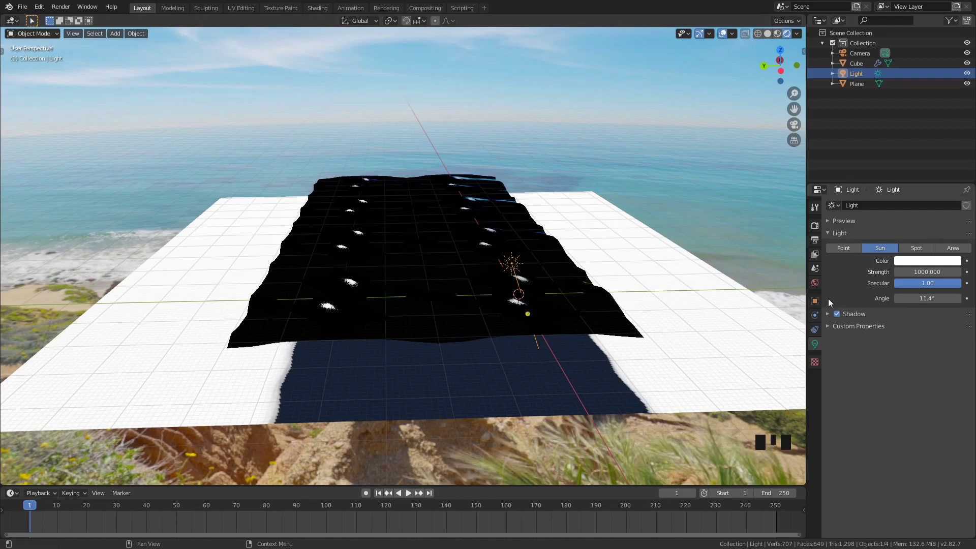
Set the render engine to Cycles with GPU Compute as the device.
left_click(815, 225)
left_click(929, 206)
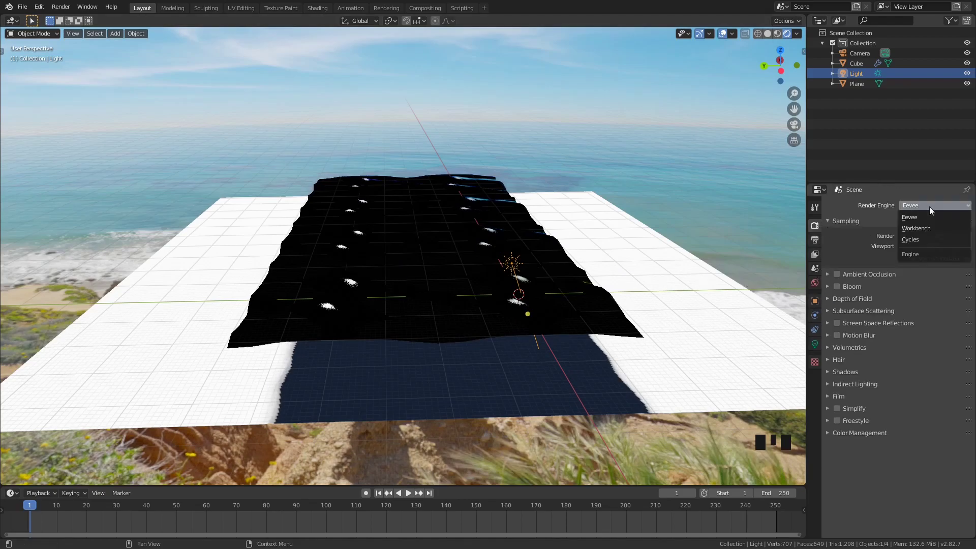
left_click(913, 242)
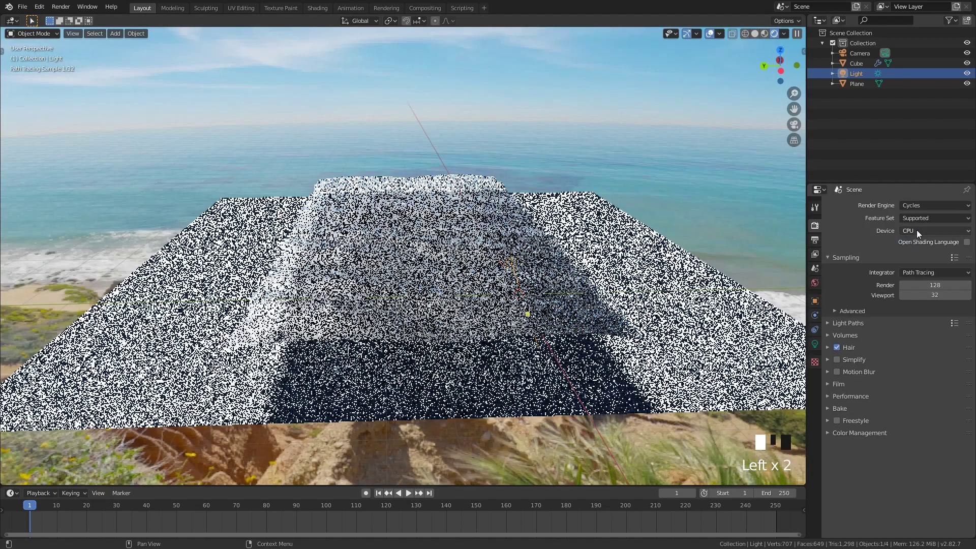
left_click(916, 231)
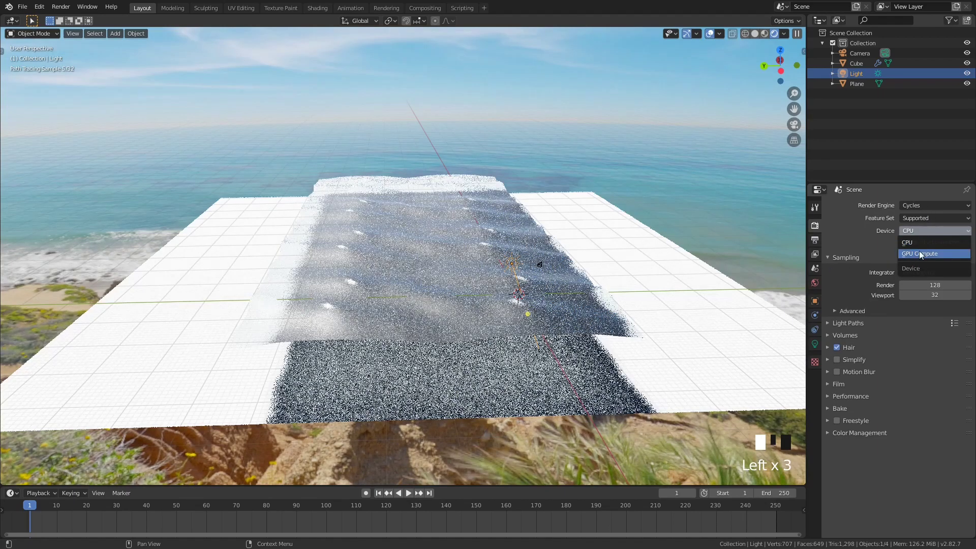
left_click(919, 253)
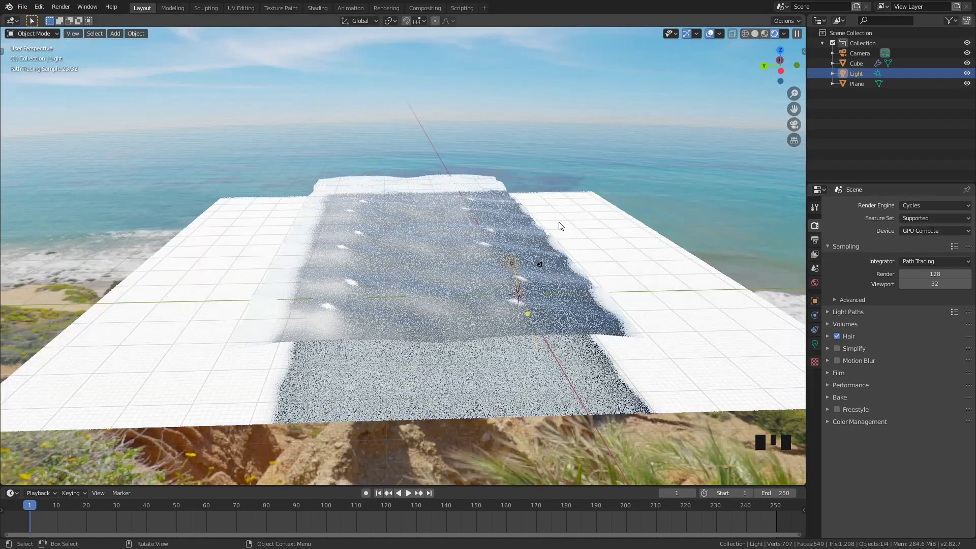
Raise the sun light along the global Z axis, high above the ocean.
middle_click_drag(554, 230, 470, 264)
scroll(470, 264, "down", 4)
key("g")
key("z")
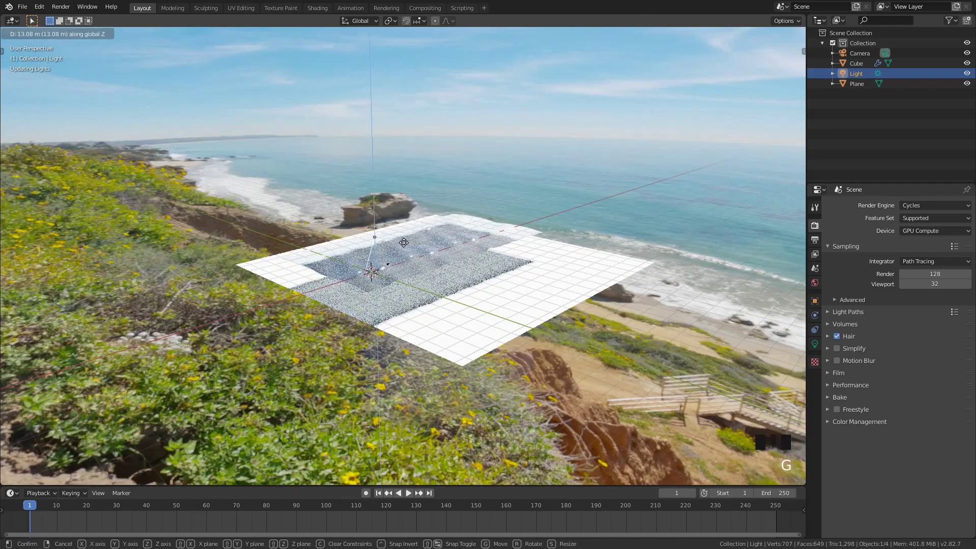
left_click(419, 170)
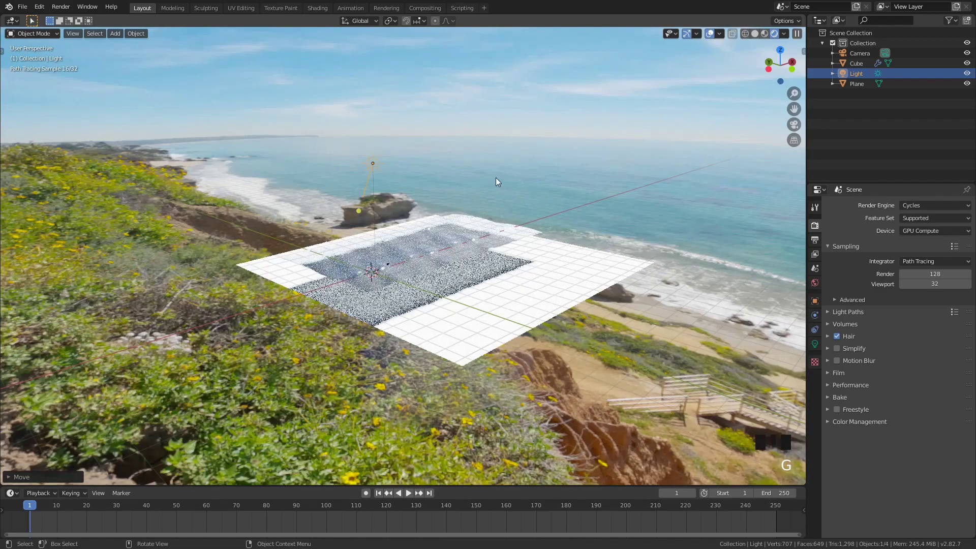
Move the sun light along the global X axis toward the ocean's far end.
key("g")
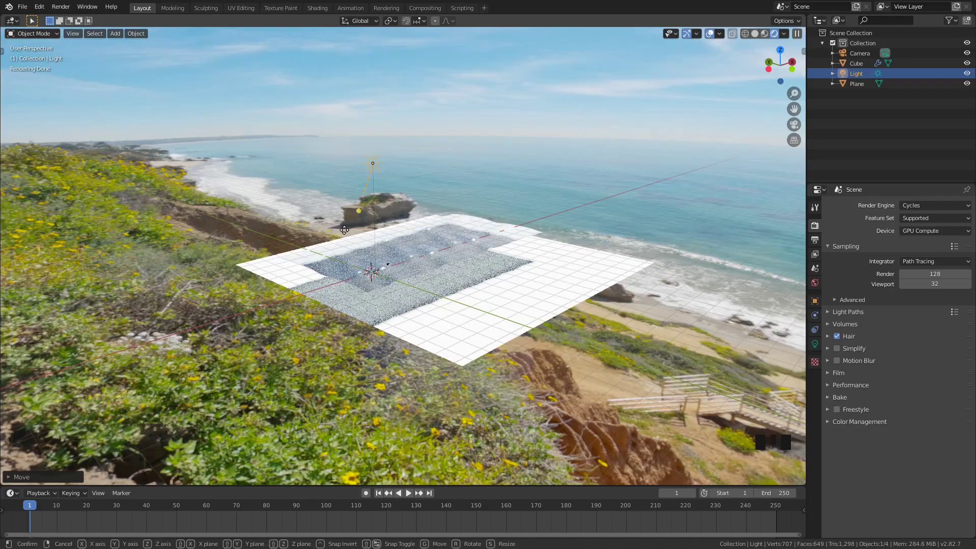
key("x")
left_click(466, 216)
middle_click_drag(415, 271, 458, 251)
scroll(458, 248, "up", 4)
middle_click_drag(423, 295, 448, 273)
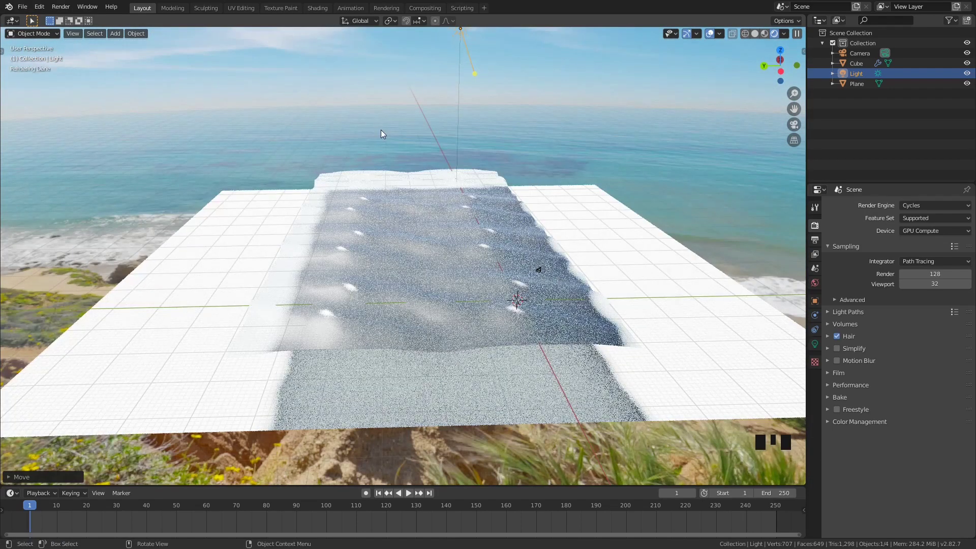
Switch to the Shading workspace and show the ocean object's material nodes instead of the world nodes.
left_click(317, 8)
left_click(462, 257)
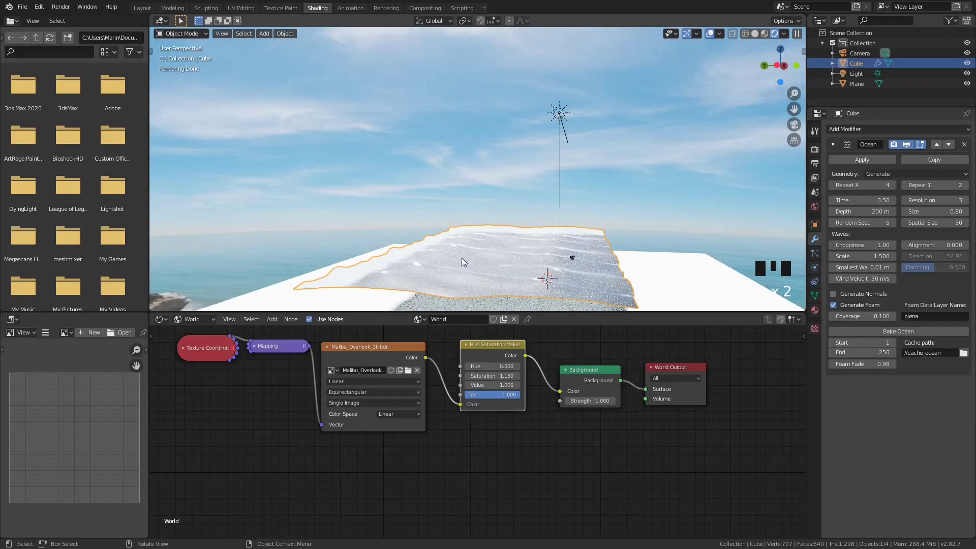
left_click(193, 319)
left_click(204, 335)
middle_click_drag(571, 412, 570, 472)
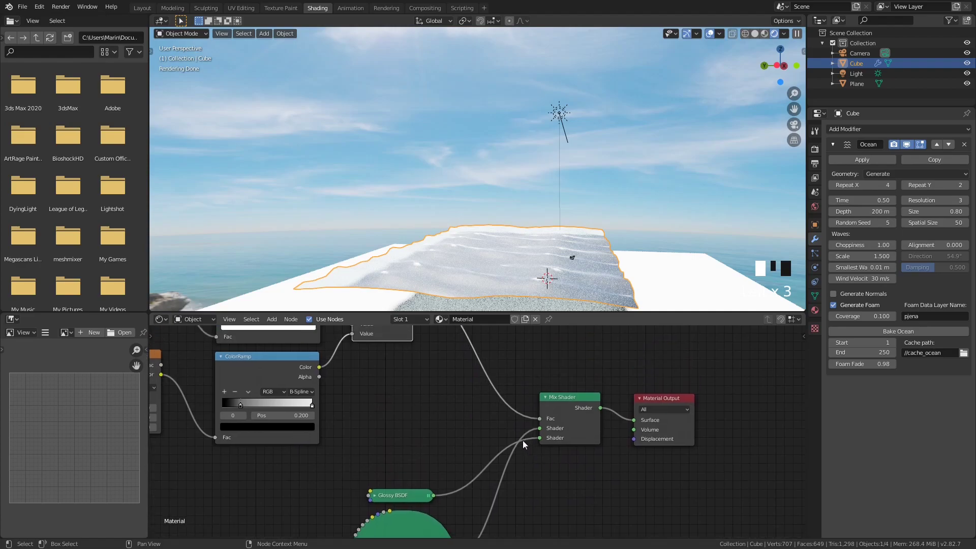
Set the Ocean modifier's resolution to 15.
middle_click_drag(506, 237, 538, 271)
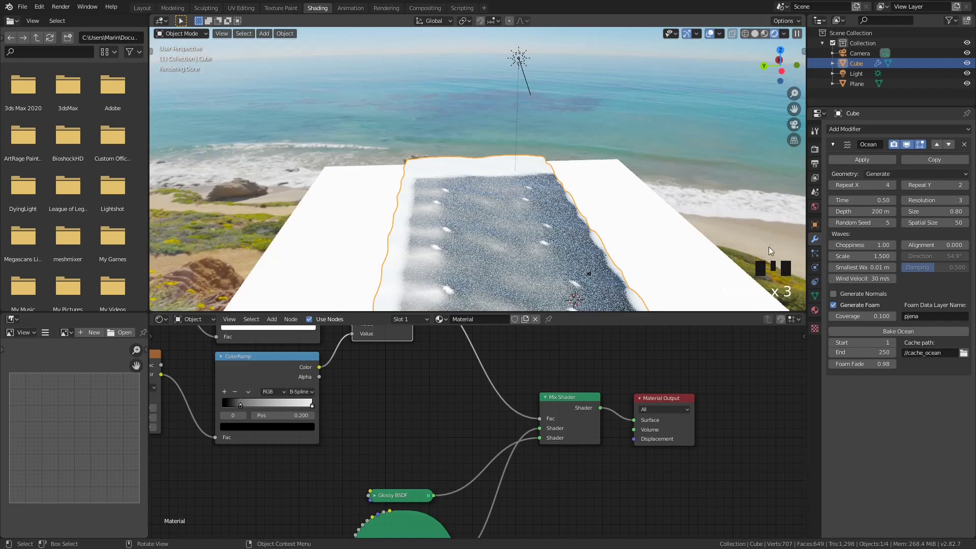
left_click(933, 201)
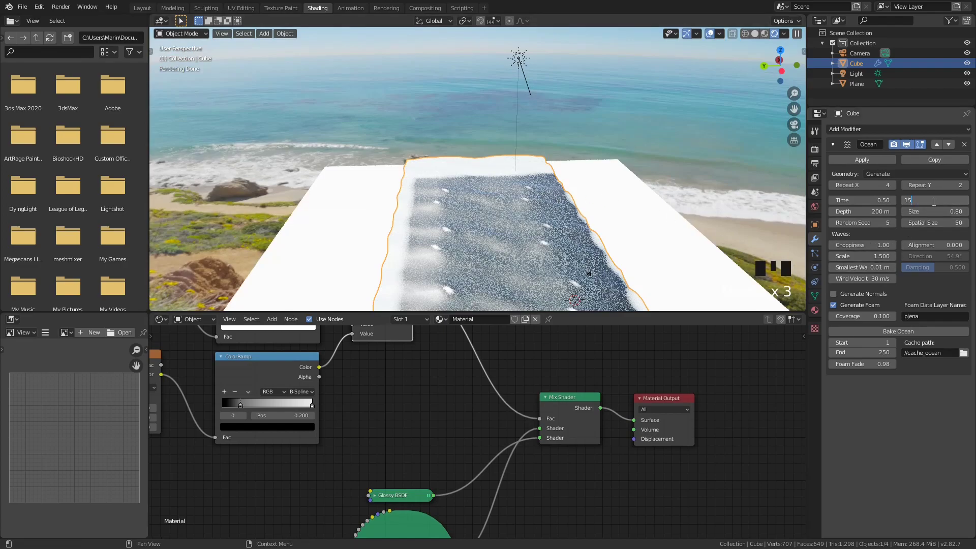
type("15")
key("Return")
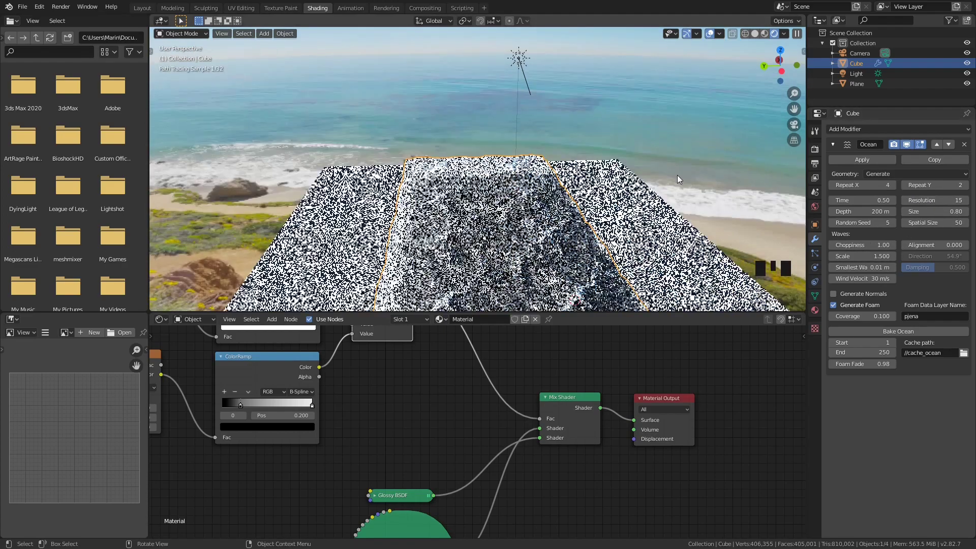
middle_click_drag(565, 196, 531, 62, "shift")
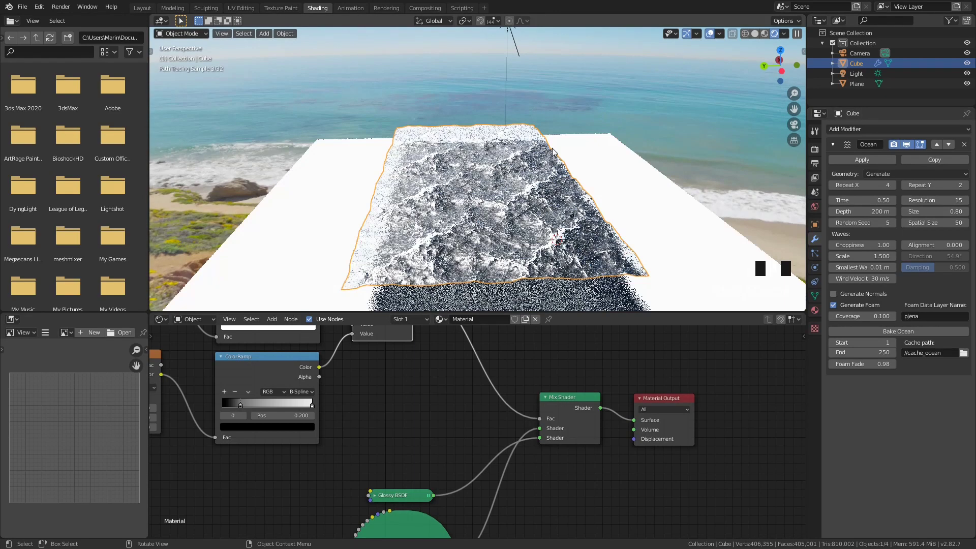
Select the sun light and set its strength to 1.
left_click(514, 41)
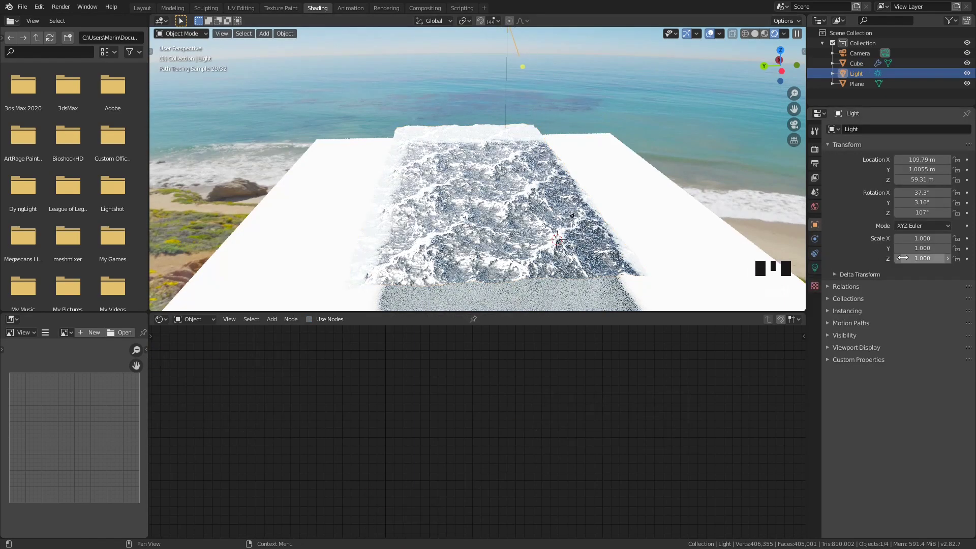
left_click(814, 267)
left_click(934, 196)
type("2")
key("Return")
Examine the rendered waves, foam and dark plane from several angles and distances.
scroll(600, 206, "up", 2)
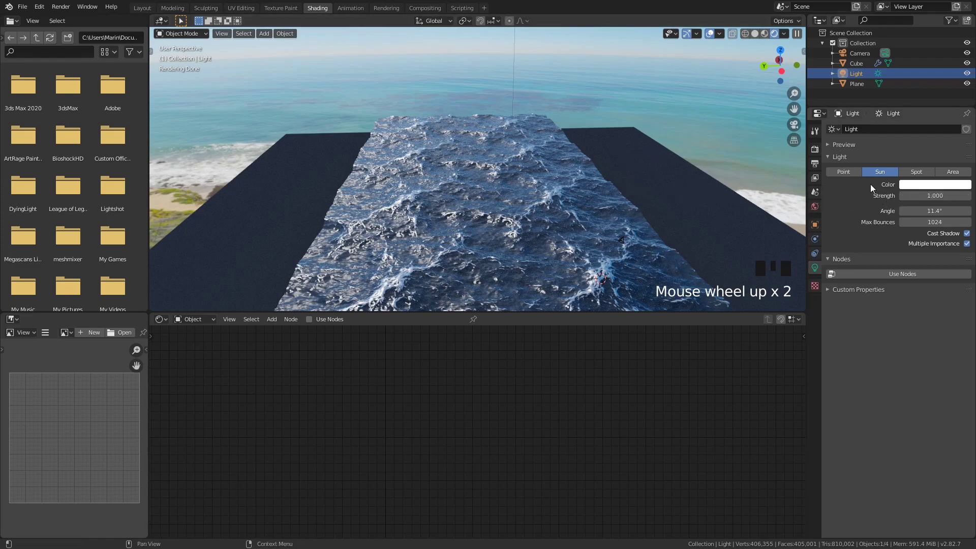
scroll(447, 127, "down", 4)
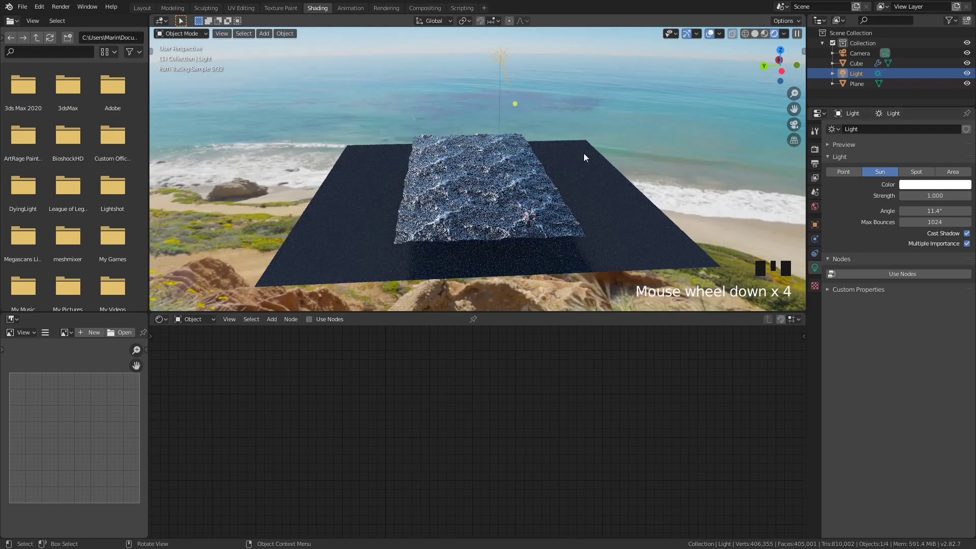
middle_click_drag(593, 172, 629, 169)
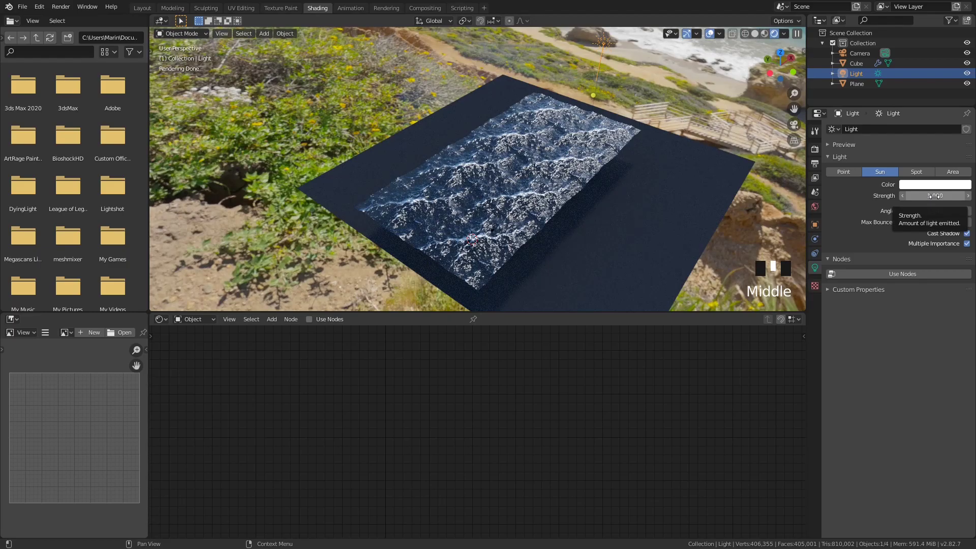
middle_click_drag(781, 178, 507, 128)
scroll(502, 178, "up", 2)
scroll(529, 174, "up", 3)
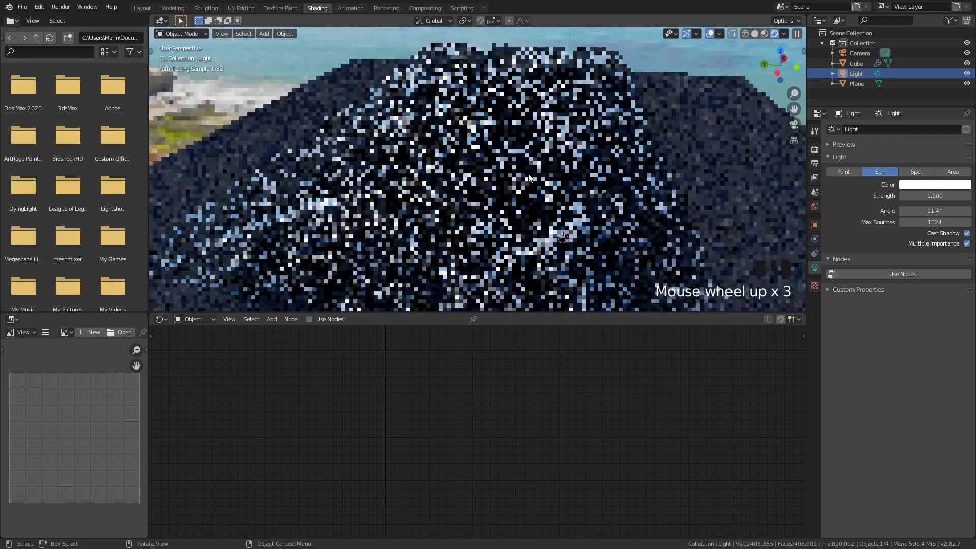
middle_click_drag(529, 174, 474, 110)
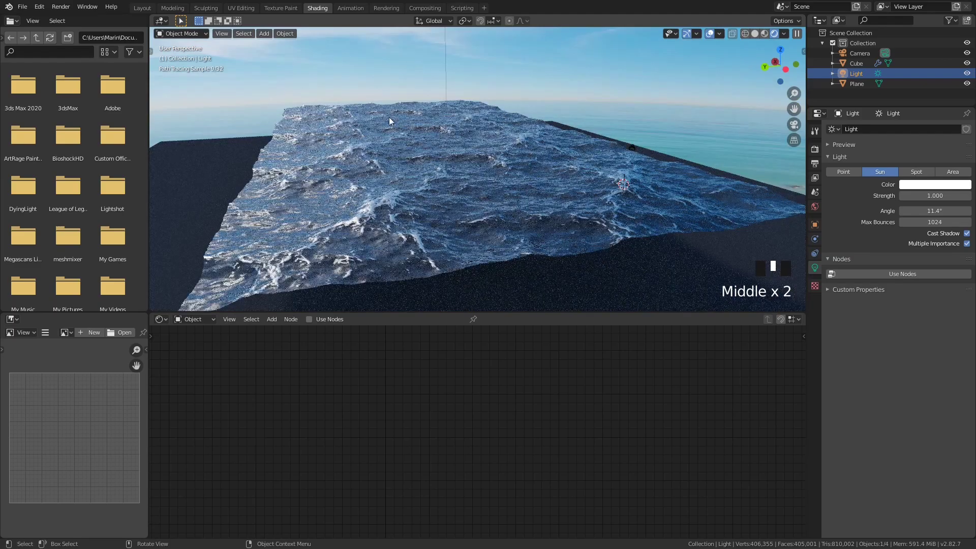
scroll(441, 196, "up", 1)
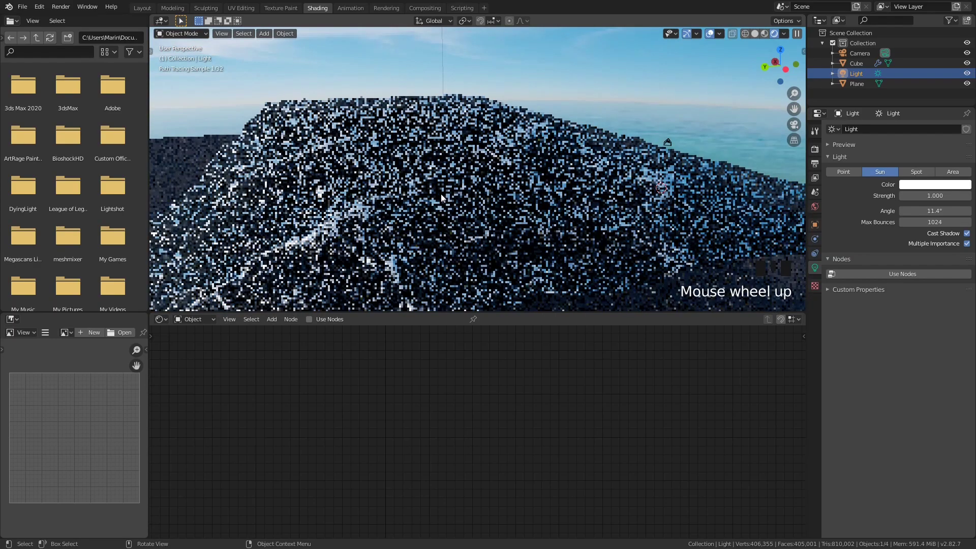
middle_click_drag(486, 187, 549, 133)
middle_click_drag(558, 181, 526, 103)
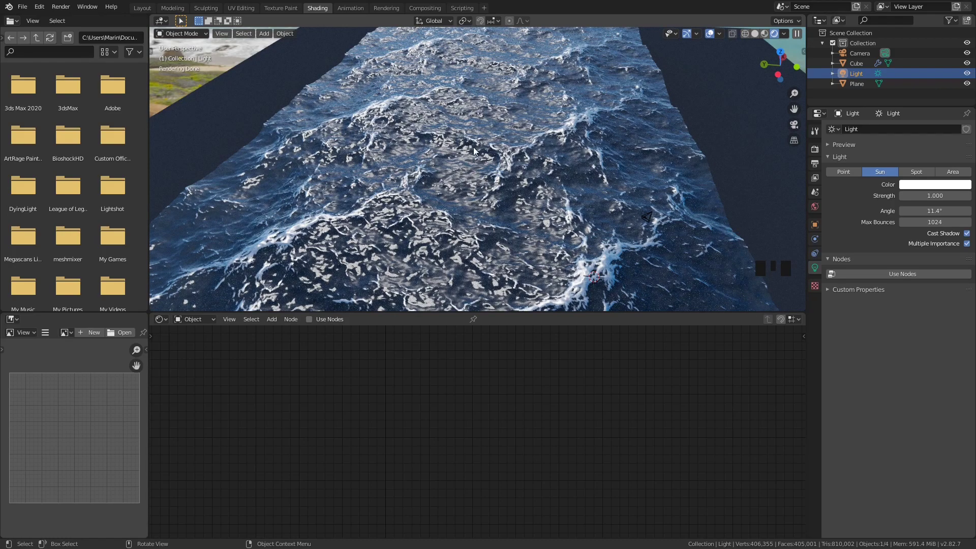
scroll(537, 153, "down", 4)
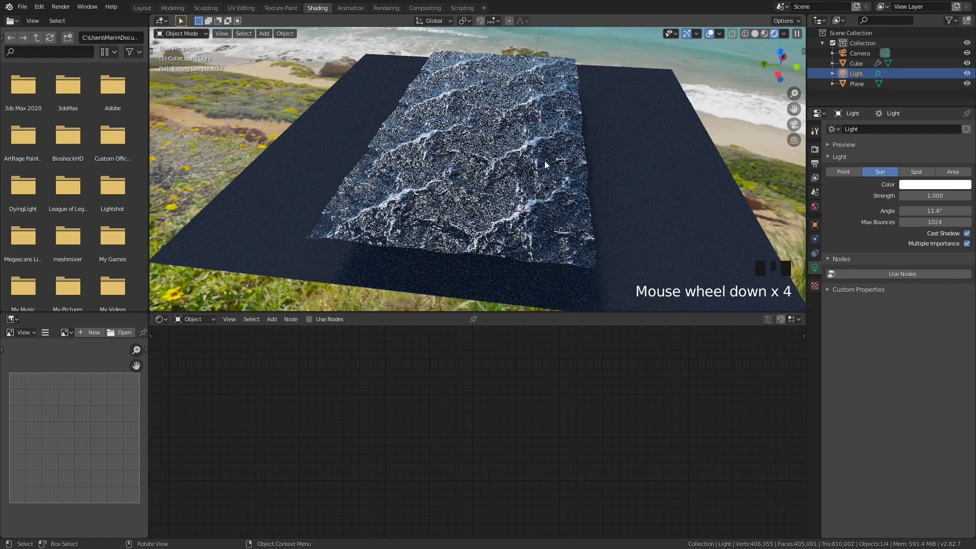
Set the sun light's strength to 2.
left_click(936, 197)
type("2")
key("Return")
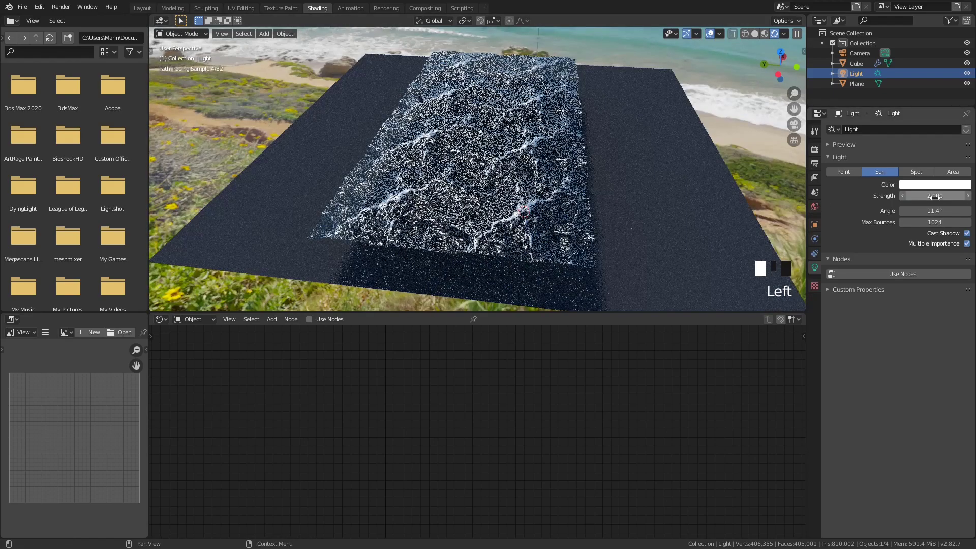
Inspect the brighter ocean lighting from above and from a low angle toward the horizon.
scroll(556, 135, "up", 1)
scroll(556, 135, "up", 2)
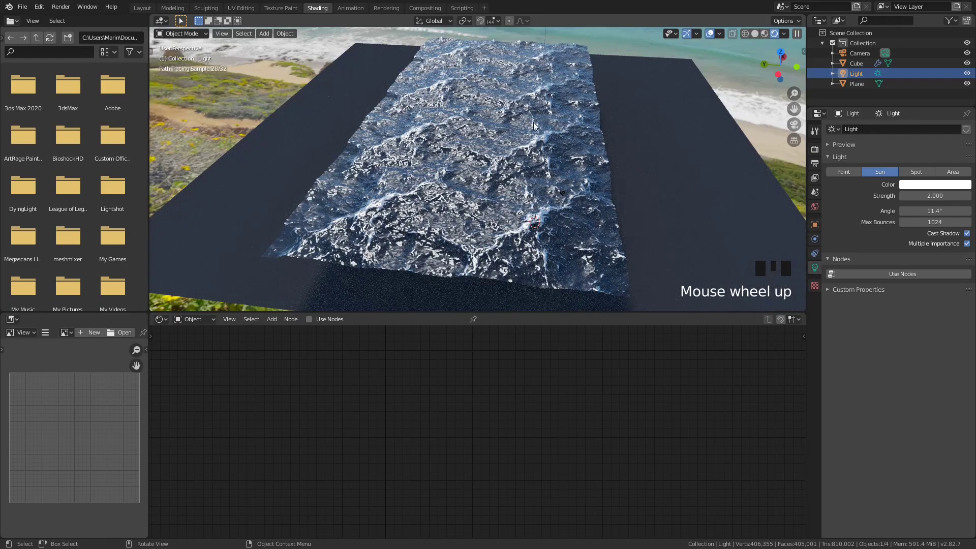
scroll(538, 127, "up", 1)
scroll(536, 126, "down", 3)
middle_click_drag(590, 73, 514, 203, "shift")
scroll(520, 190, "up", 2)
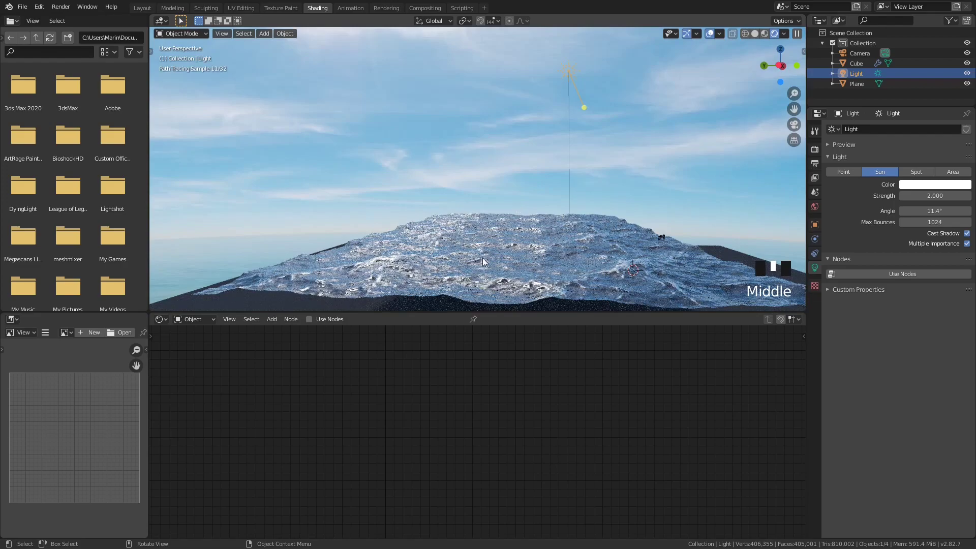
scroll(587, 153, "up", 2)
middle_click_drag(587, 154, 455, 202, "shift")
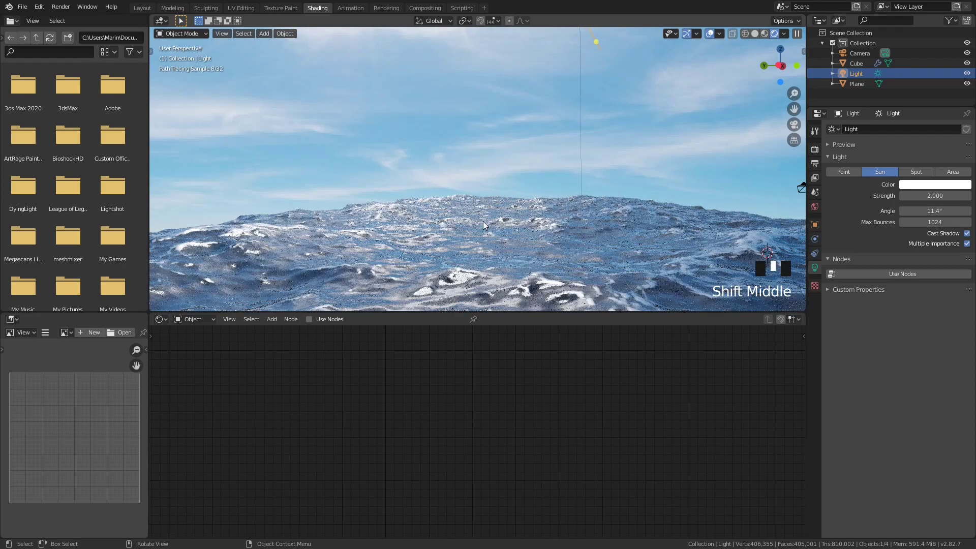
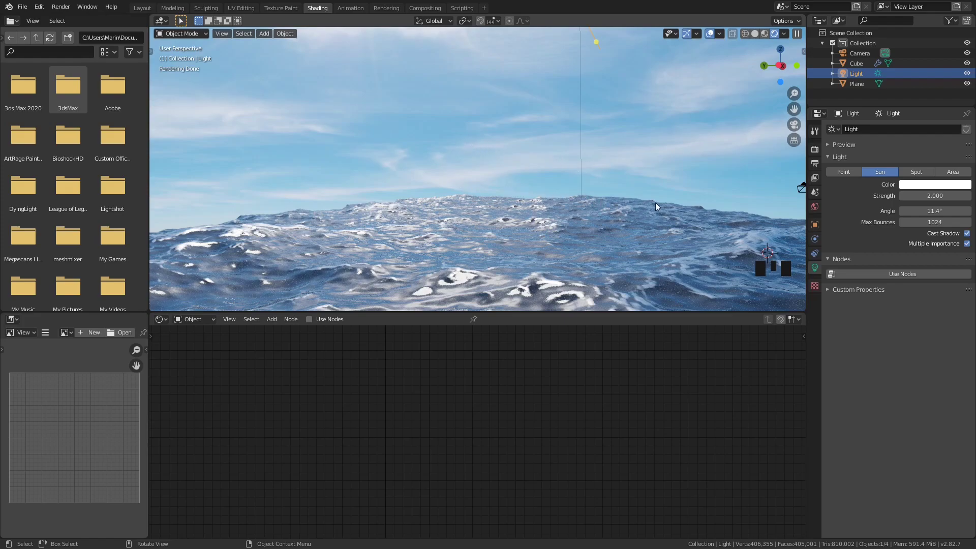
Return to the Layout workspace and change the viewport shading from Rendered to Material Preview.
left_click(143, 9)
scroll(502, 147, "down", 4)
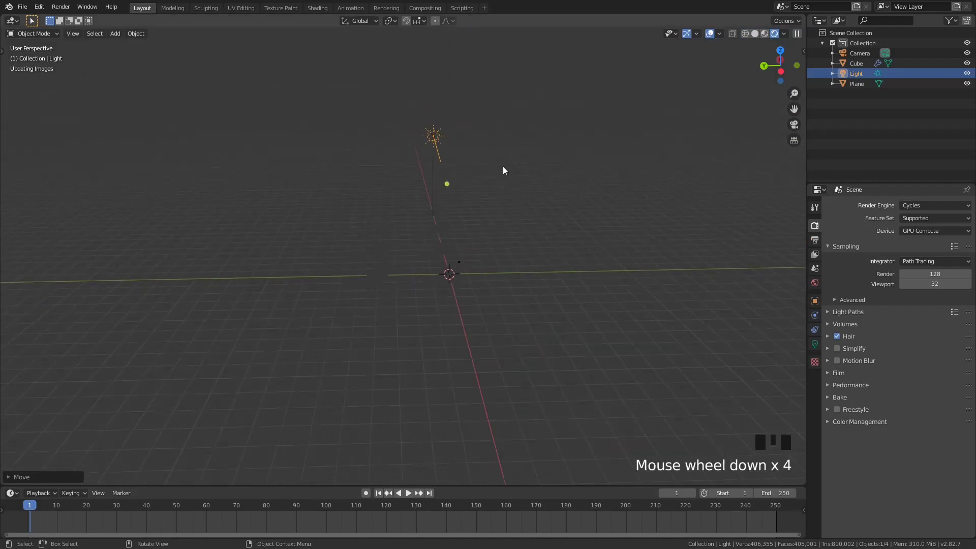
key("z")
left_click(456, 165)
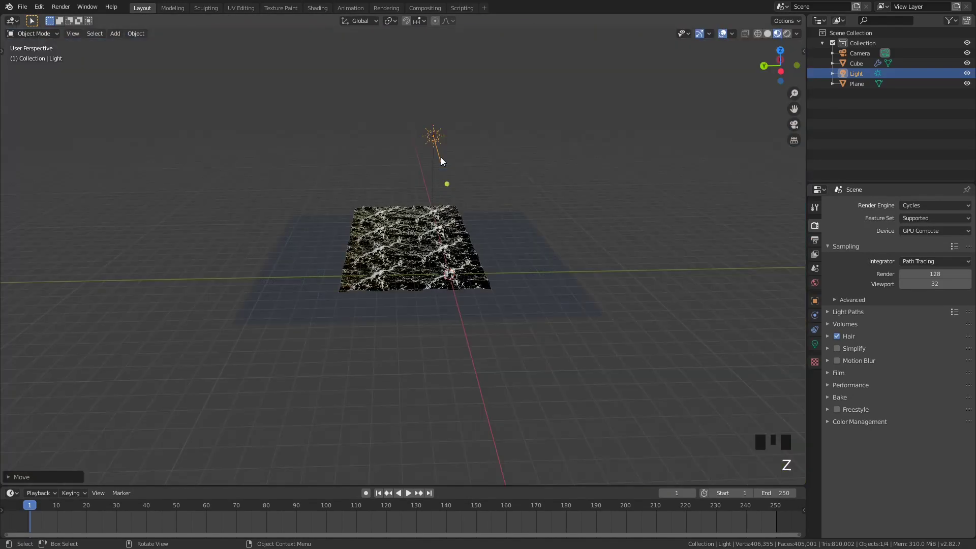
scroll(440, 158, "up", 5)
middle_click_drag(465, 157, 459, 191, "shift")
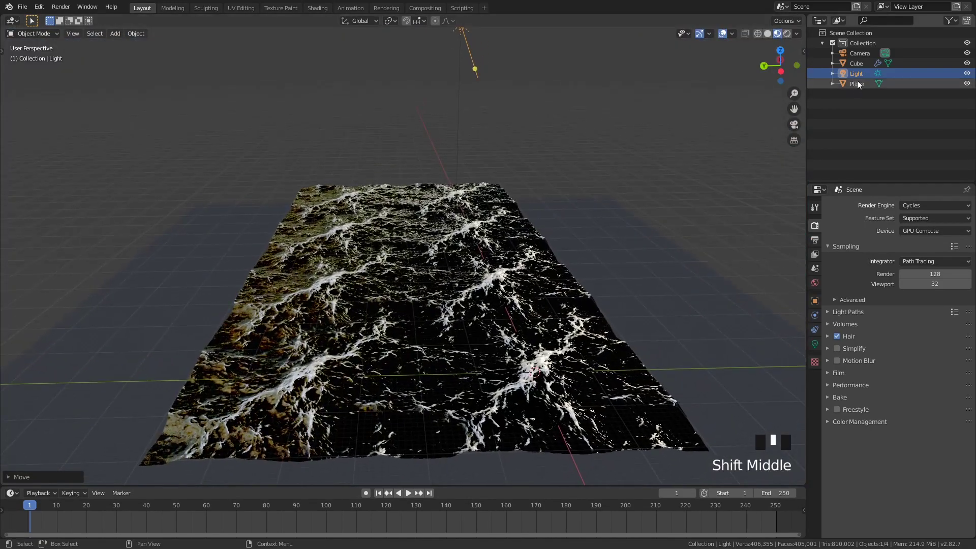
Select the camera and look at the ocean through it.
left_click(859, 54)
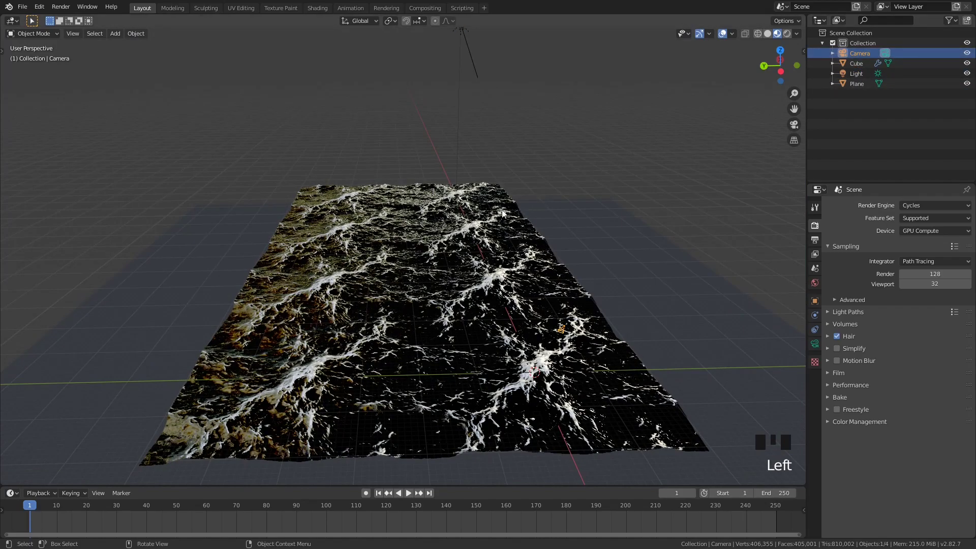
middle_click_drag(446, 240, 457, 223)
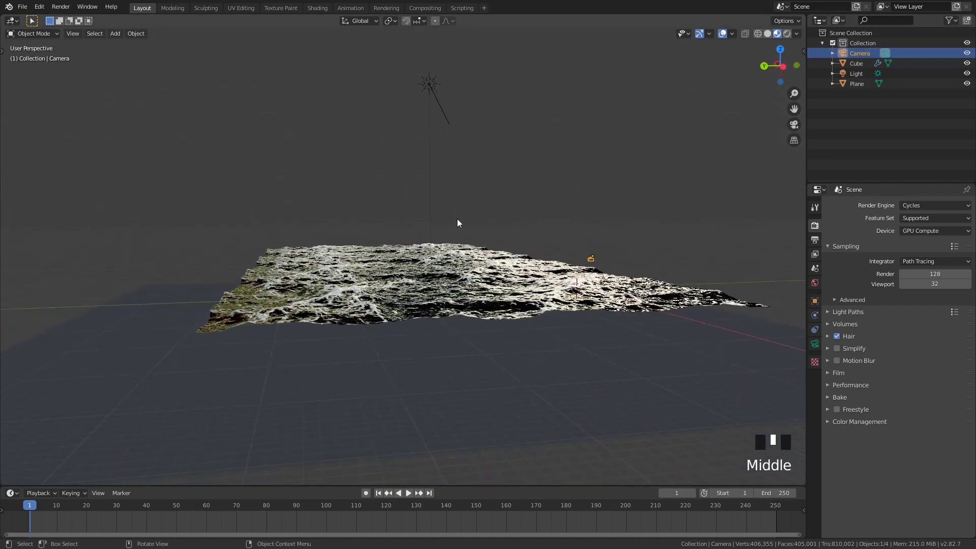
scroll(495, 231, "up", 2)
key("grave")
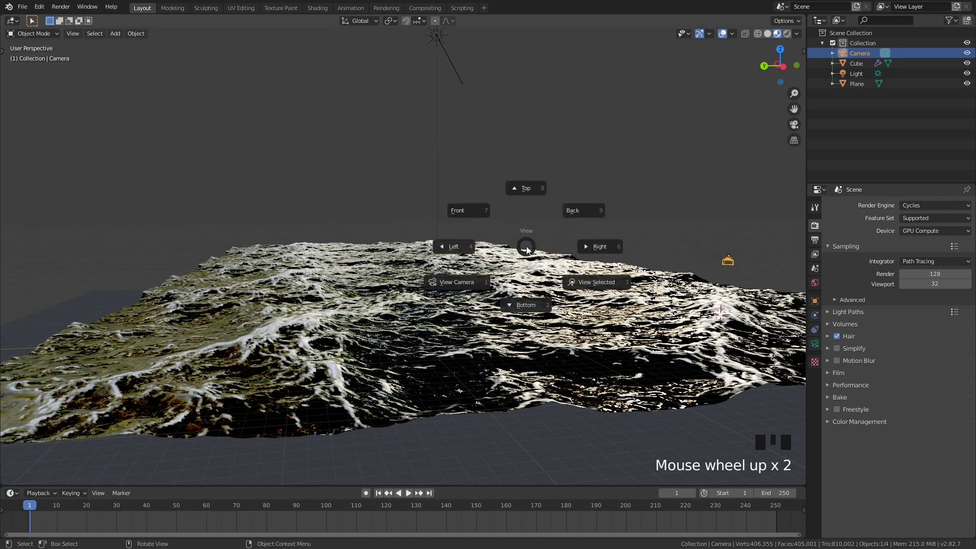
left_click(464, 287)
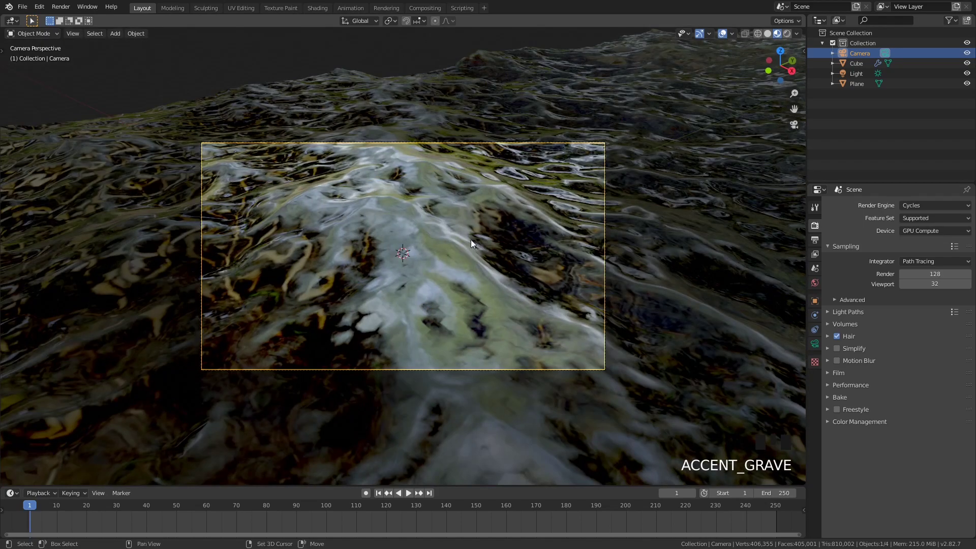
Reposition the camera with fly/walk navigation so it faces across the waves with the horizon in frame.
key("shift+grave")
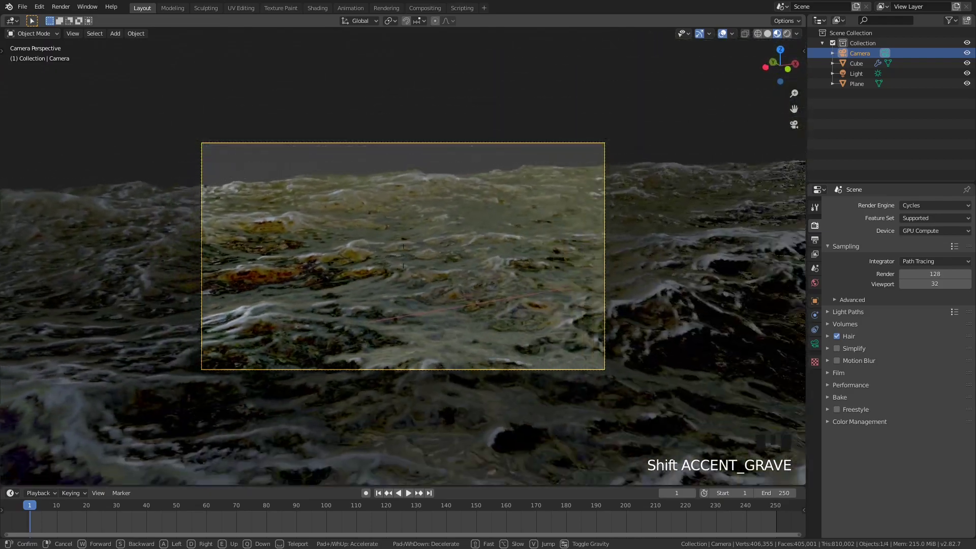
key("a")
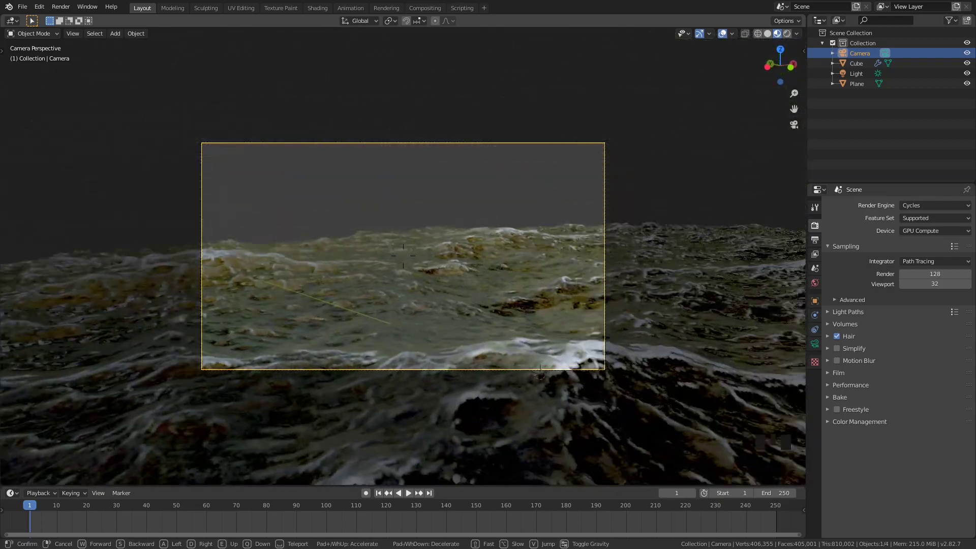
left_click(403, 255)
Leave the camera view for the top orthographic view and display the scene in wireframe.
middle_click_drag(404, 259, 414, 243)
scroll(414, 243, "down", 7)
key("grave")
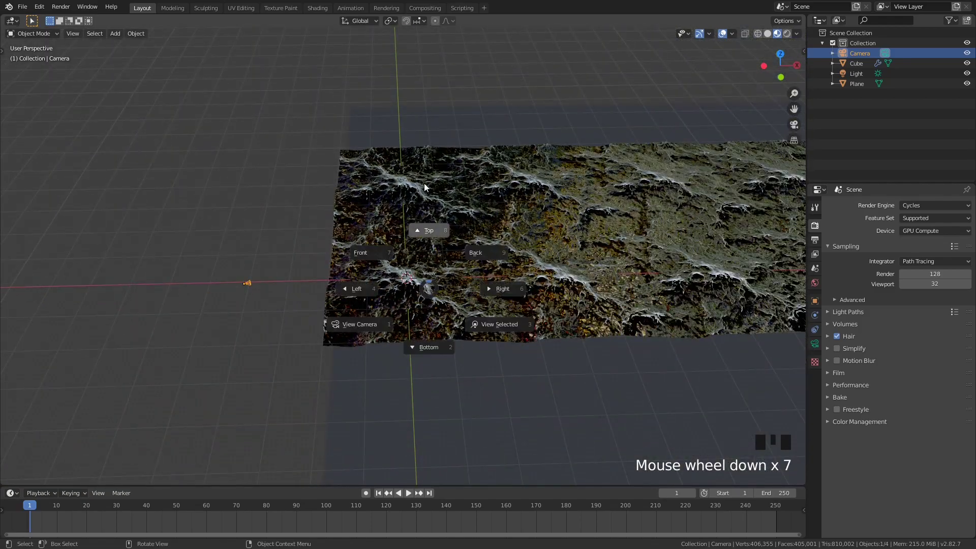
left_click(425, 186)
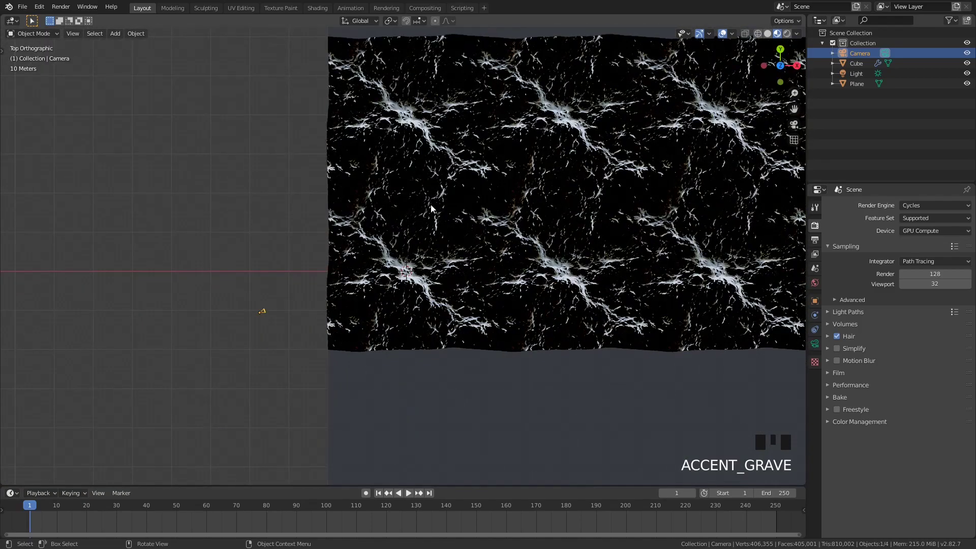
key("z")
left_click(327, 209)
Move the camera about 18 m in X and 31 m in Y to the middle of the ocean's near edge.
middle_click_drag(315, 224, 349, 265, "shift")
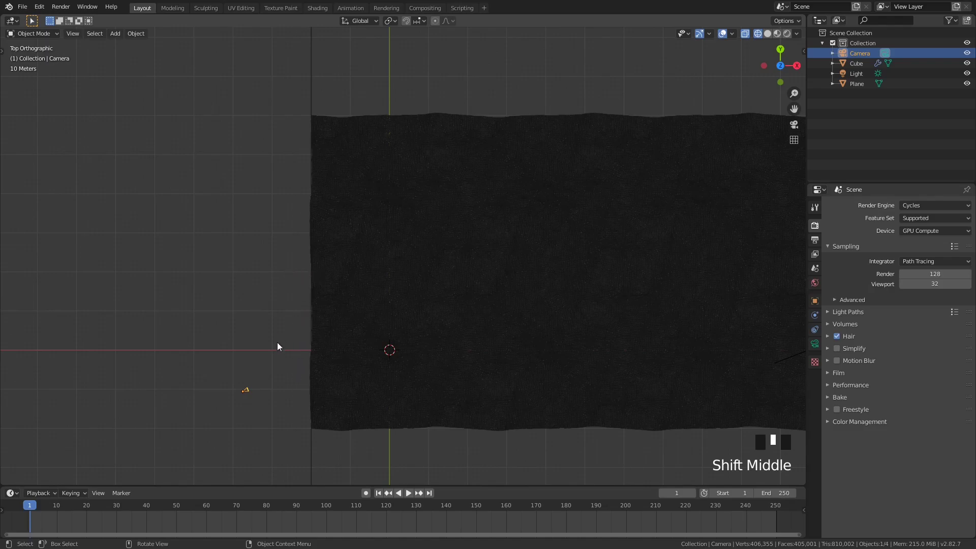
key("g")
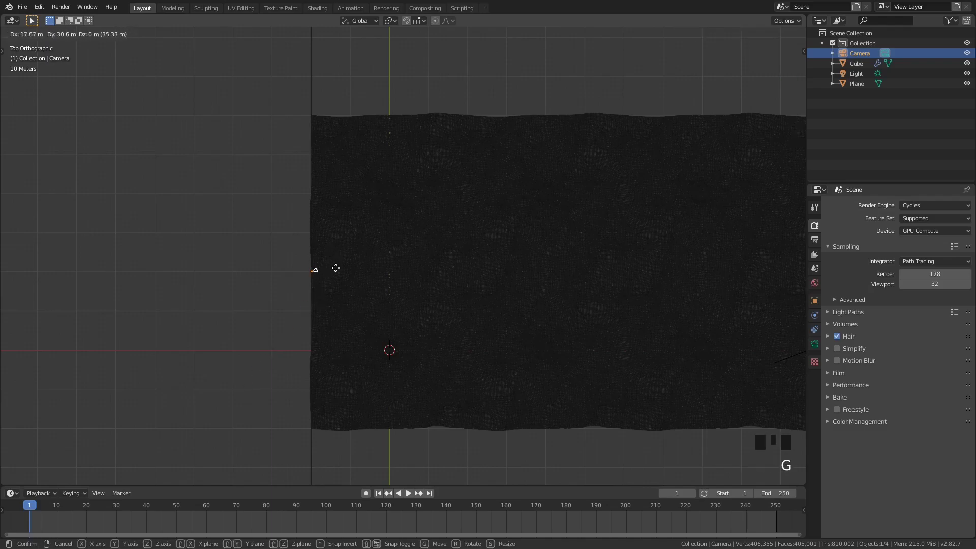
left_click(335, 268)
scroll(318, 282, "up", 7)
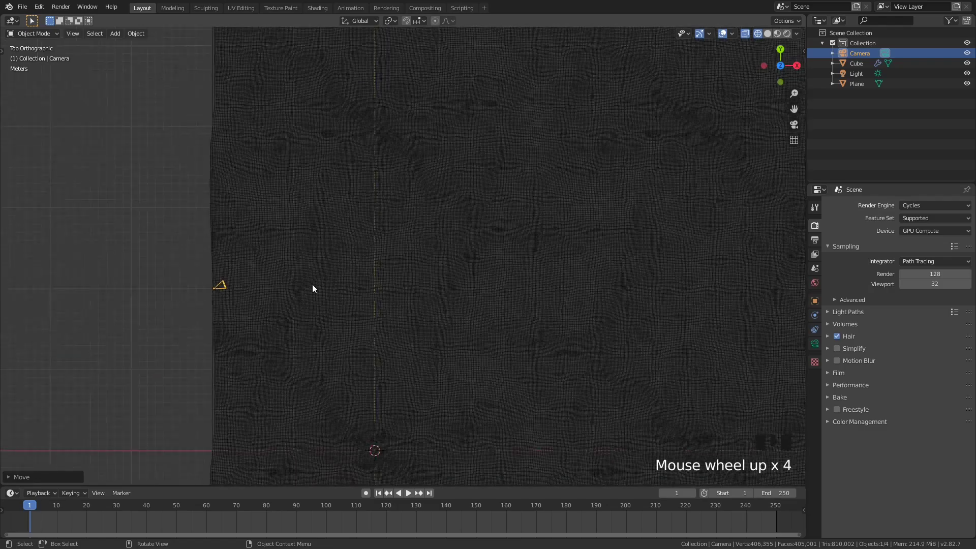
middle_click_drag(137, 313, 361, 292, "shift")
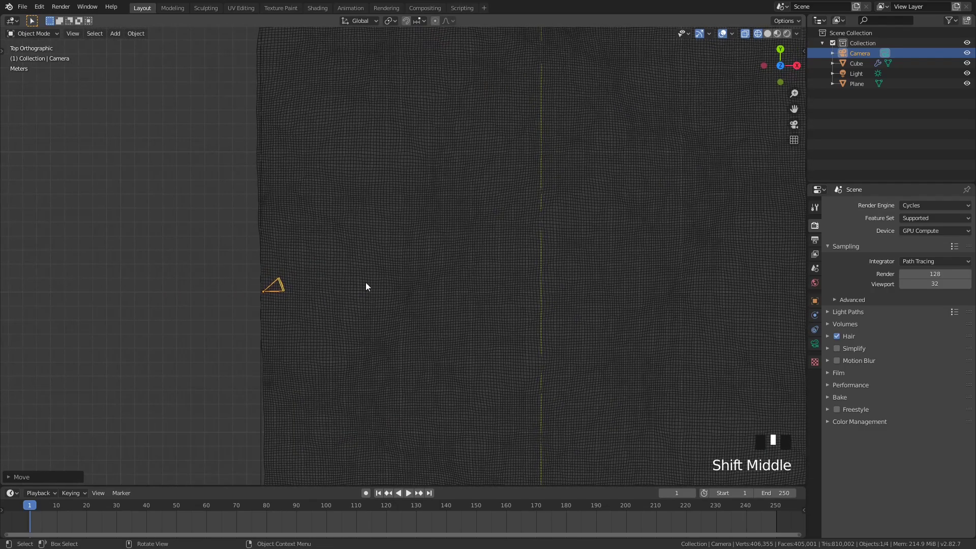
Rotate the camera about -25° around Z so it points straight along the ocean, and look through it.
key("r")
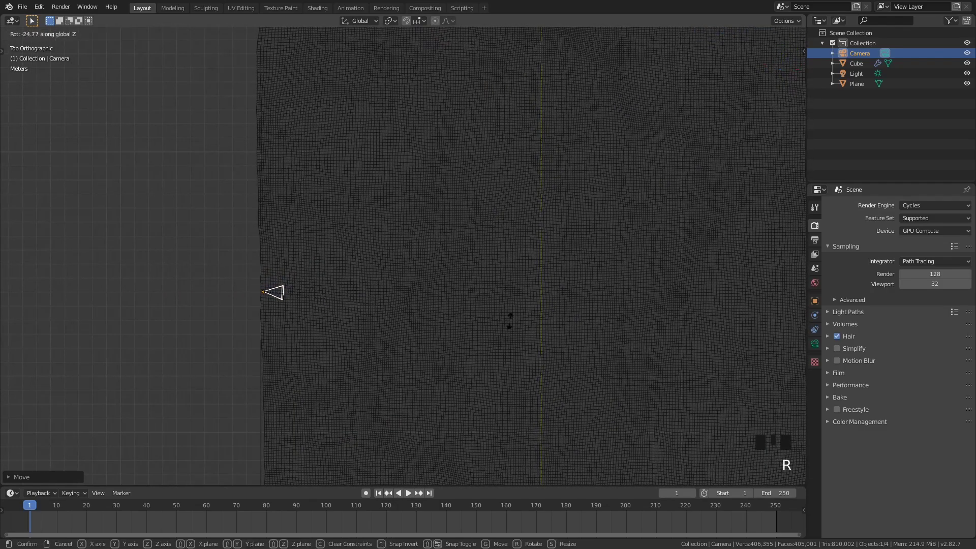
left_click(514, 316)
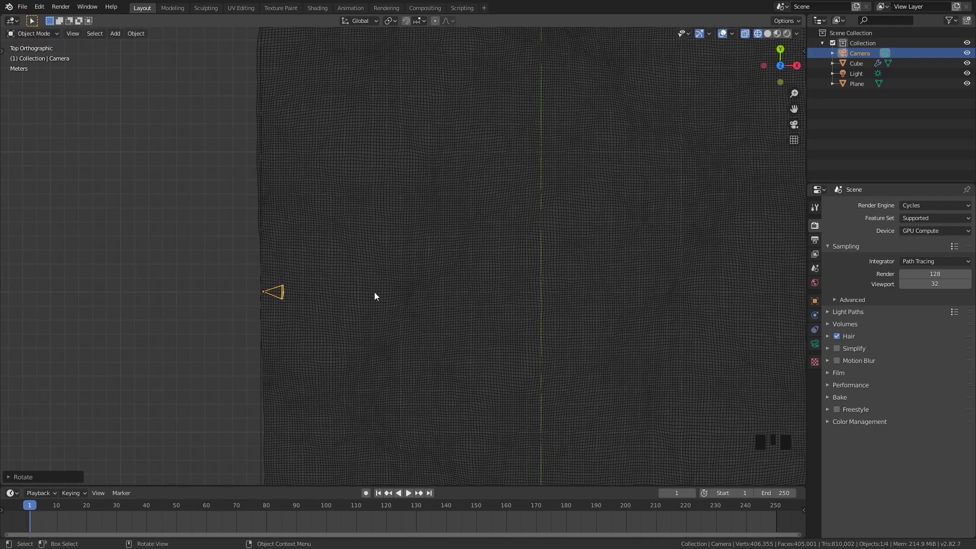
scroll(363, 297, "down", 1)
scroll(363, 295, "down", 8)
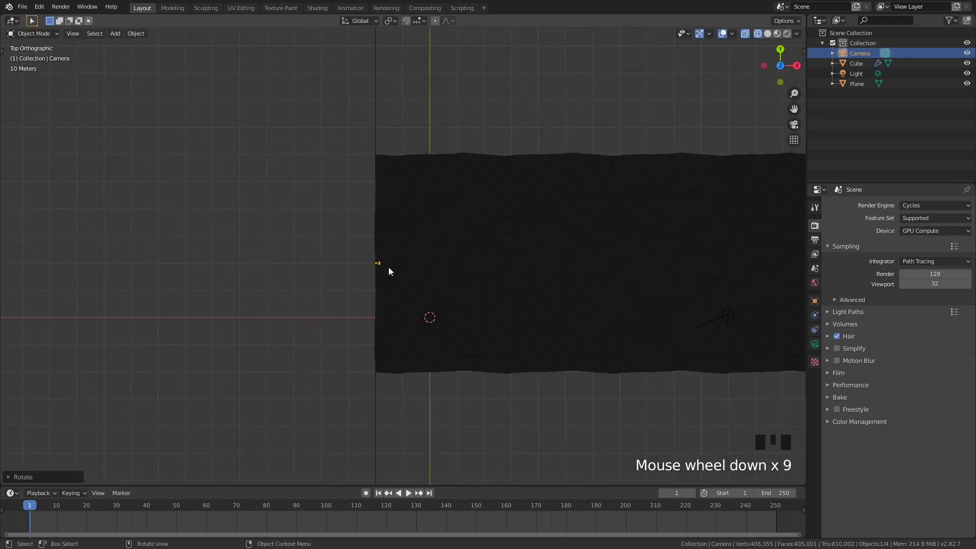
middle_click_drag(428, 262, 516, 276, "shift")
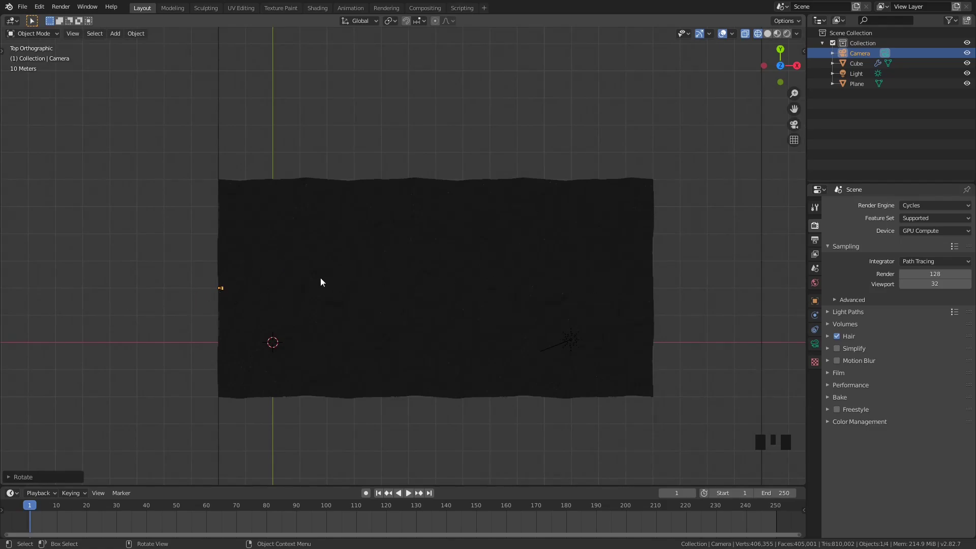
key("grave")
left_click(310, 316)
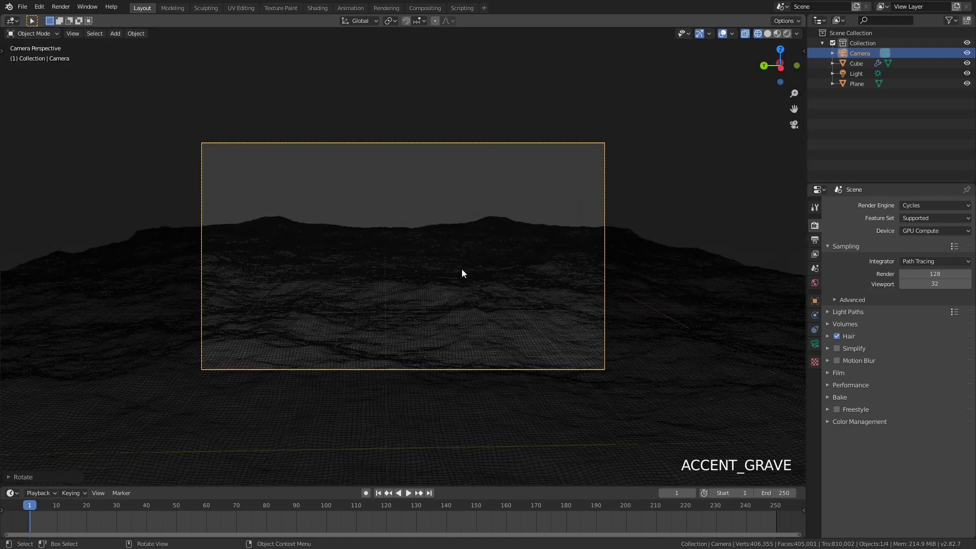
scroll(473, 269, "down", 9)
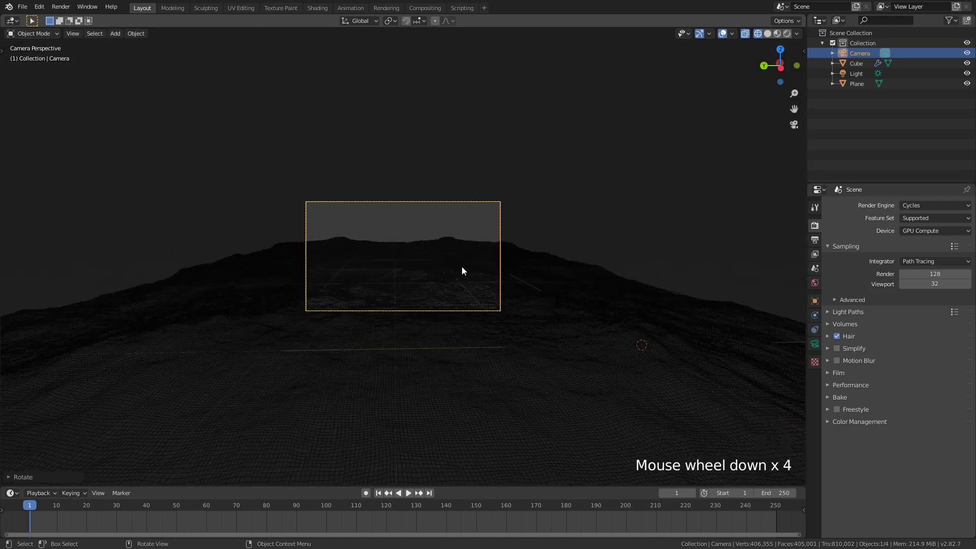
scroll(462, 268, "up", 5)
scroll(462, 267, "up", 4)
key("g")
key("y")
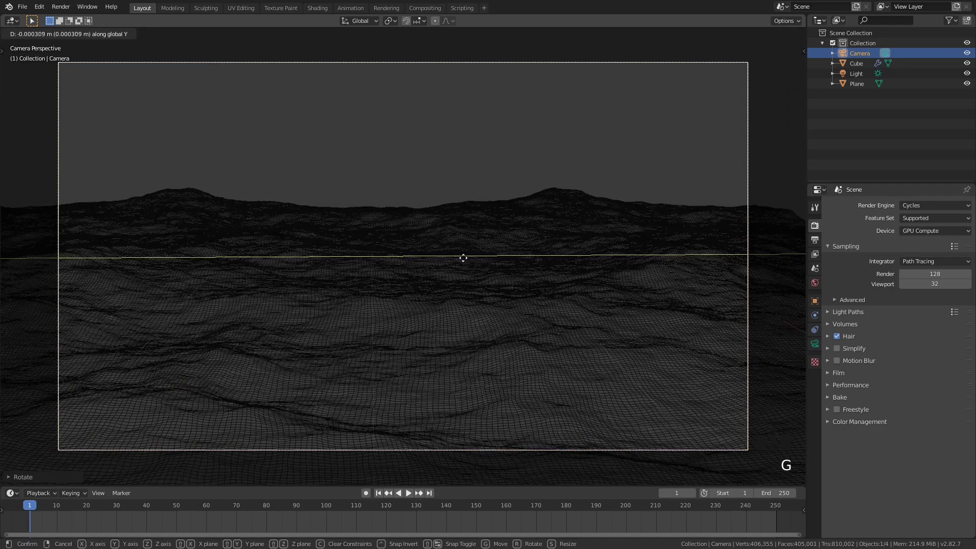
right_click(463, 258)
Move the camera backward along the X axis in several passes until it sits just outside the ocean's near edge.
scroll(460, 228, "down", 1)
scroll(499, 260, "down", 2)
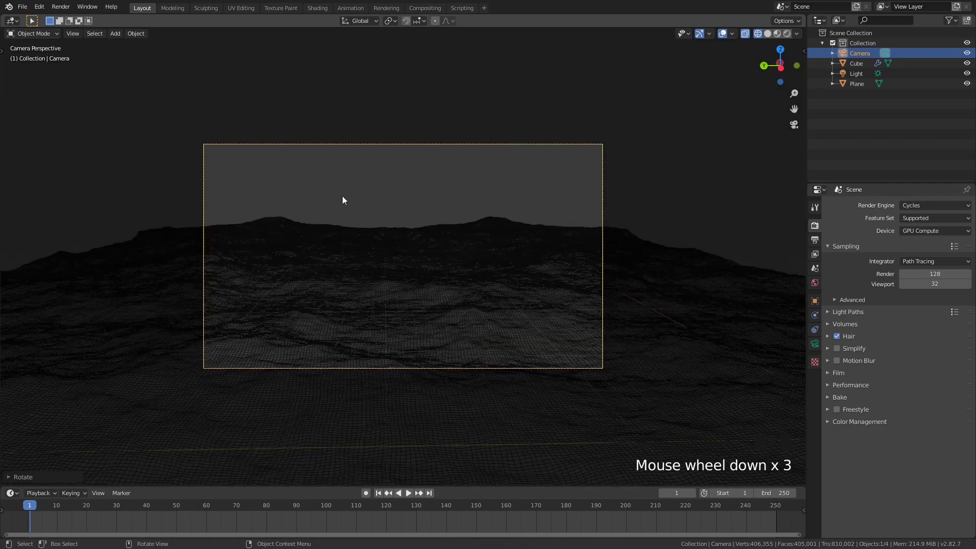
key("g")
key("x")
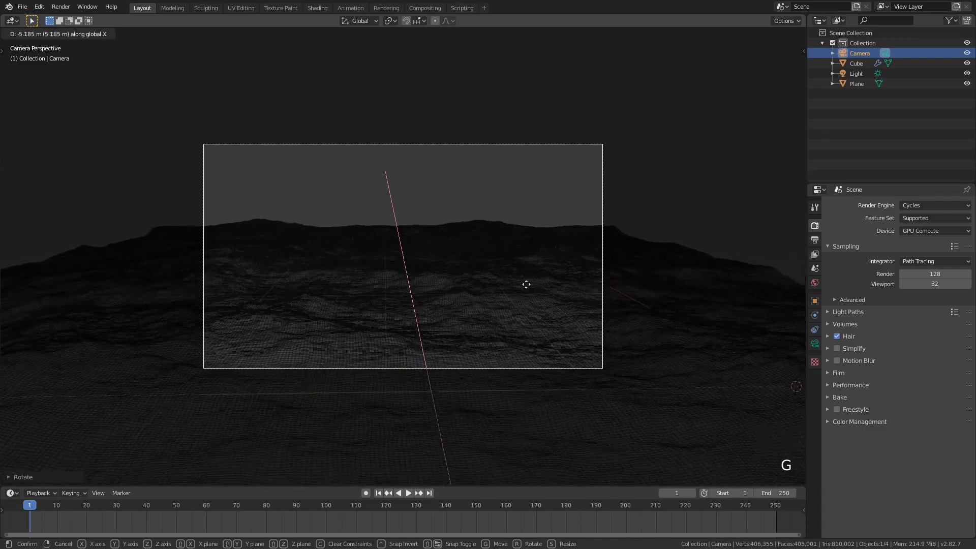
left_click(675, 153)
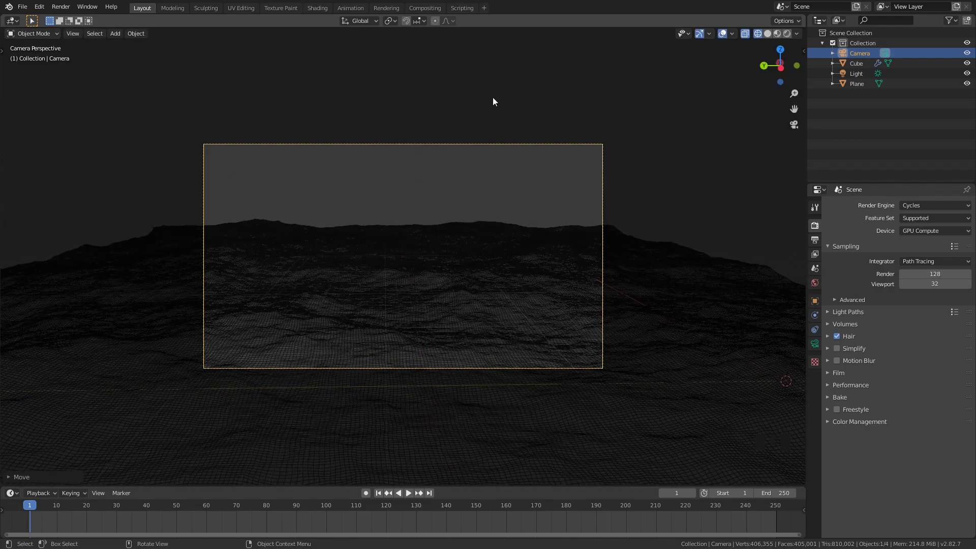
key("g")
key("x")
left_click(51, 134)
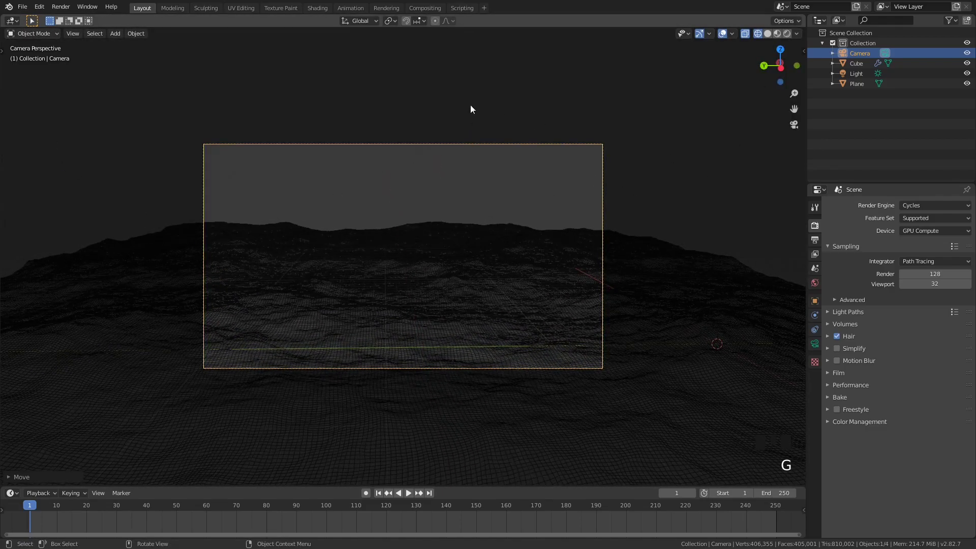
key("g")
key("x")
left_click(537, 109)
key("g")
key("x")
left_click(547, 81)
key("g")
key("x")
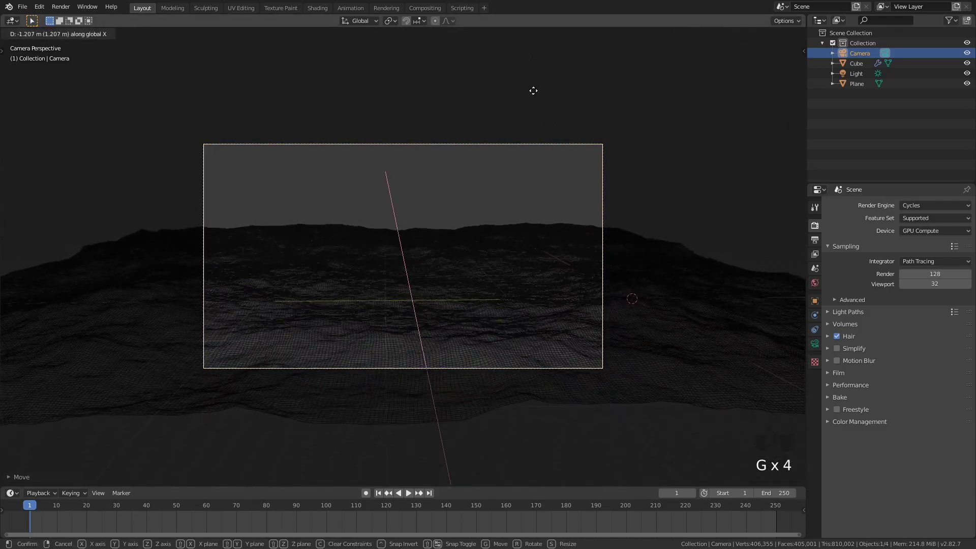
left_click(532, 75)
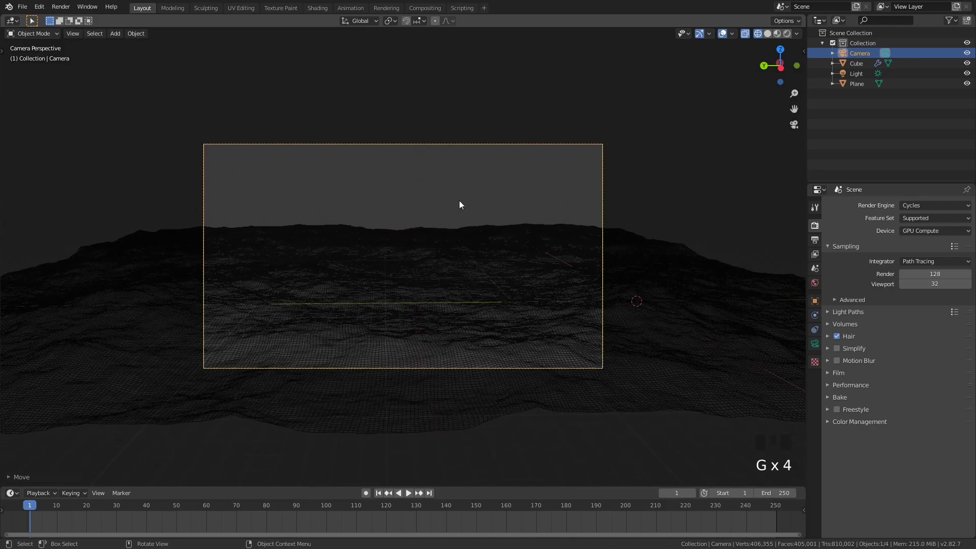
Lower the camera along Z closer to the waves and fine-tune its distance along X.
key("g")
key("z")
left_click(479, 329)
key("g")
key("x")
left_click(502, 297)
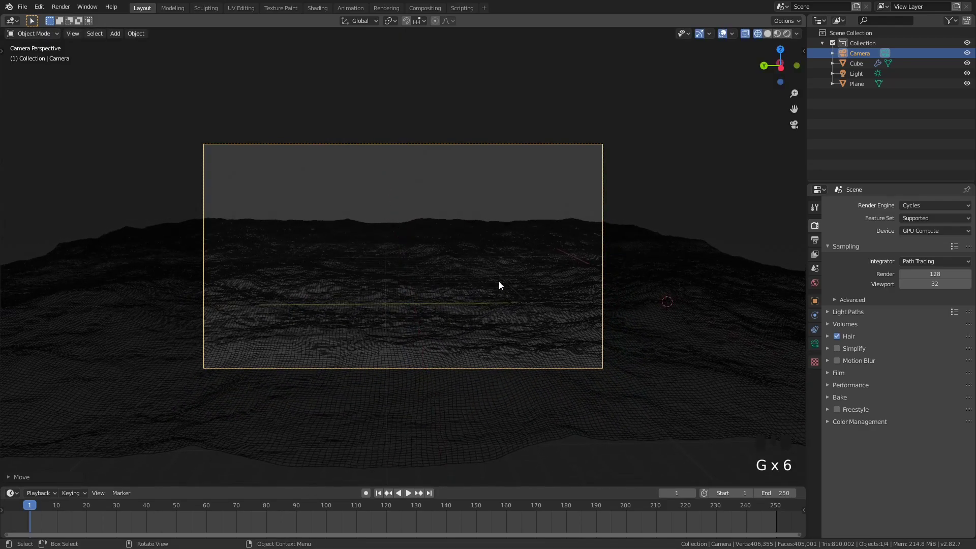
key("g")
key("z")
left_click(501, 387)
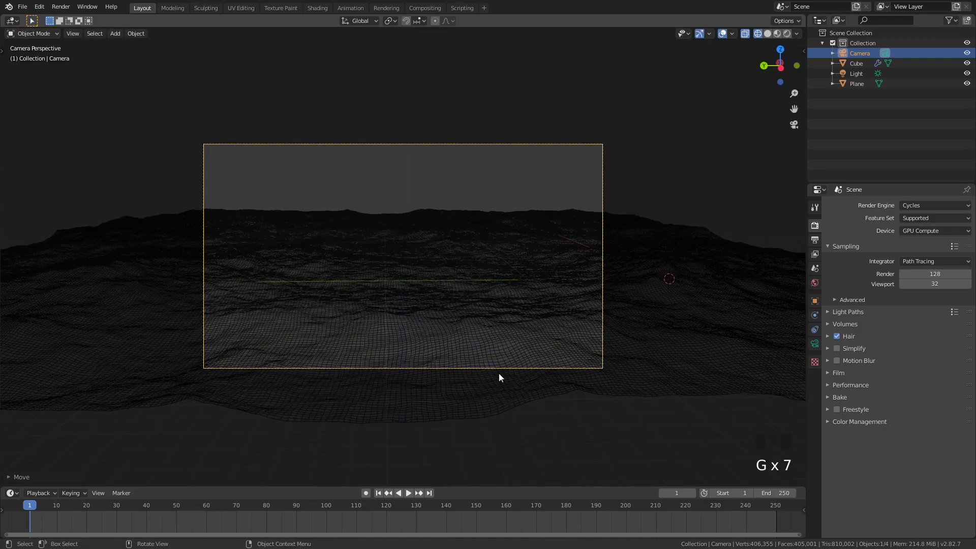
Tilt the camera upward with walk navigation and adjust its height so the horizon sits in the lower half of the frame.
key("shift+grave")
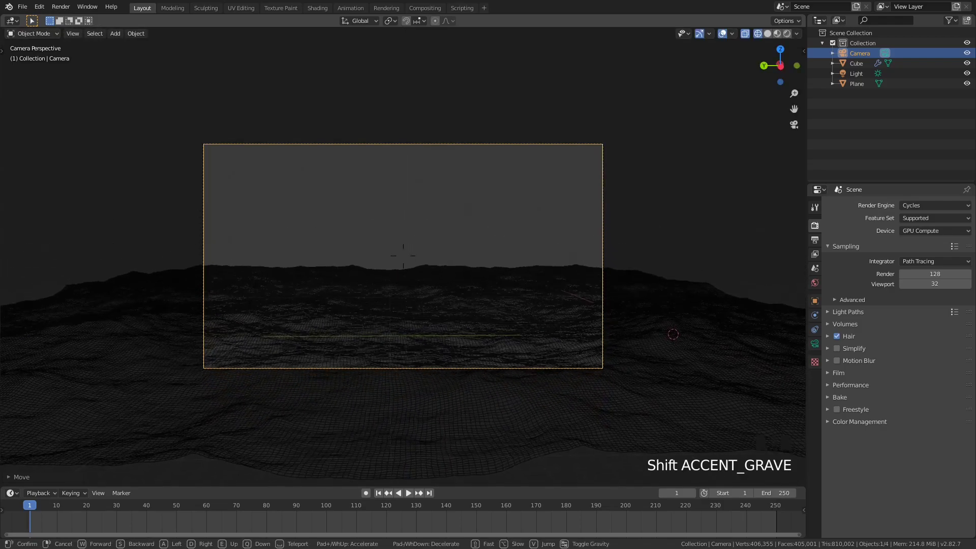
key("q")
key("e")
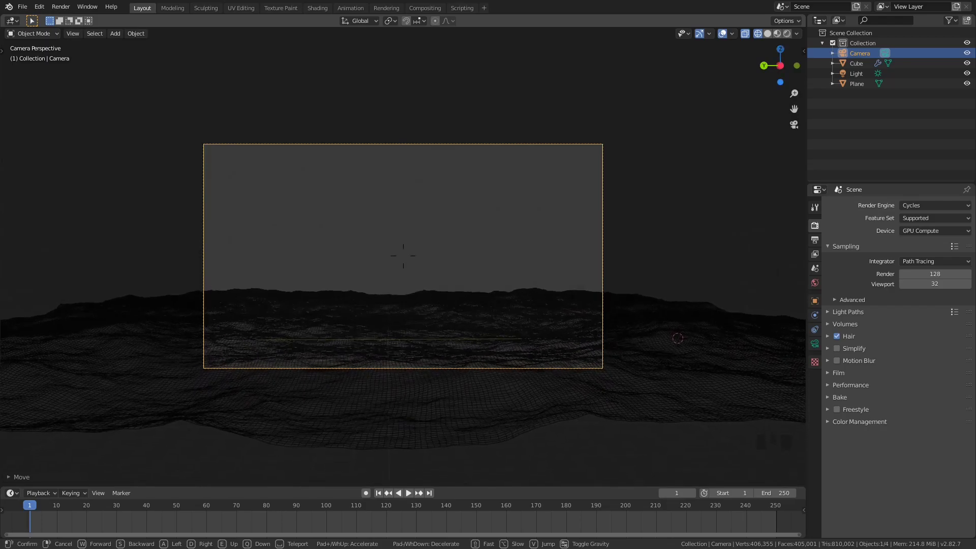
left_click(422, 232)
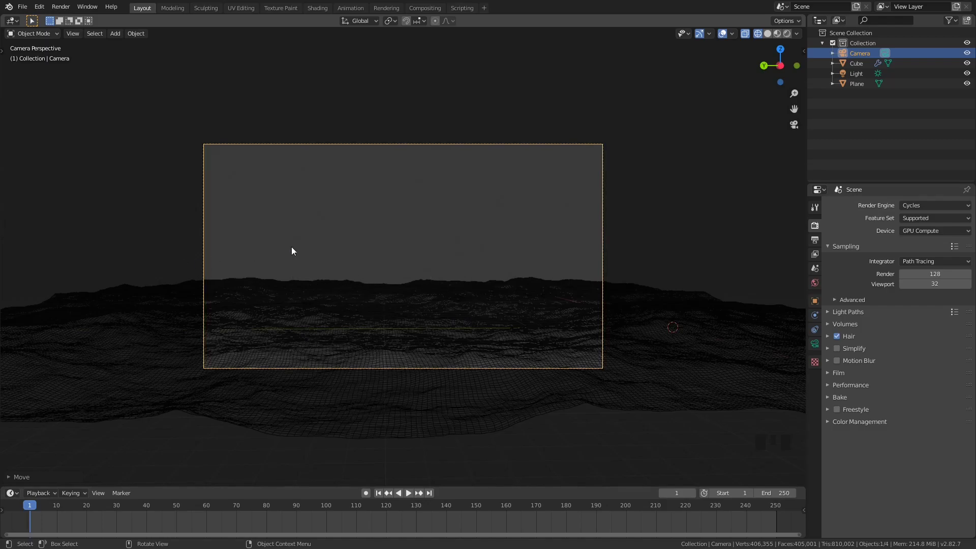
Examine the camera's placement against the ocean from outside the camera, and return to the camera view.
mouse_move(295, 190)
middle_mouse_down()
mouse_move(268, 187)
mouse_move(299, 203)
middle_mouse_up()
scroll(298, 203, "down", 4)
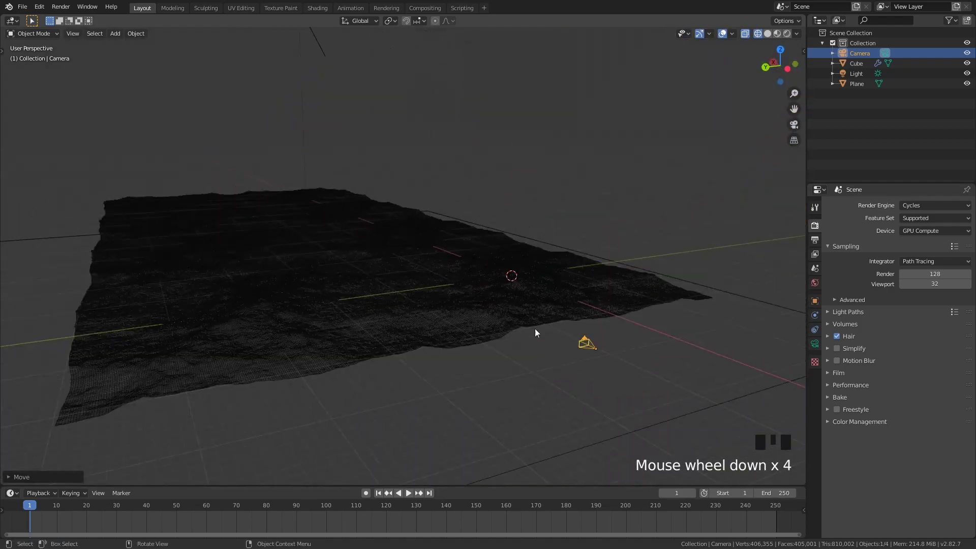
middle_click_drag(417, 241, 449, 281)
scroll(459, 294, "up", 2)
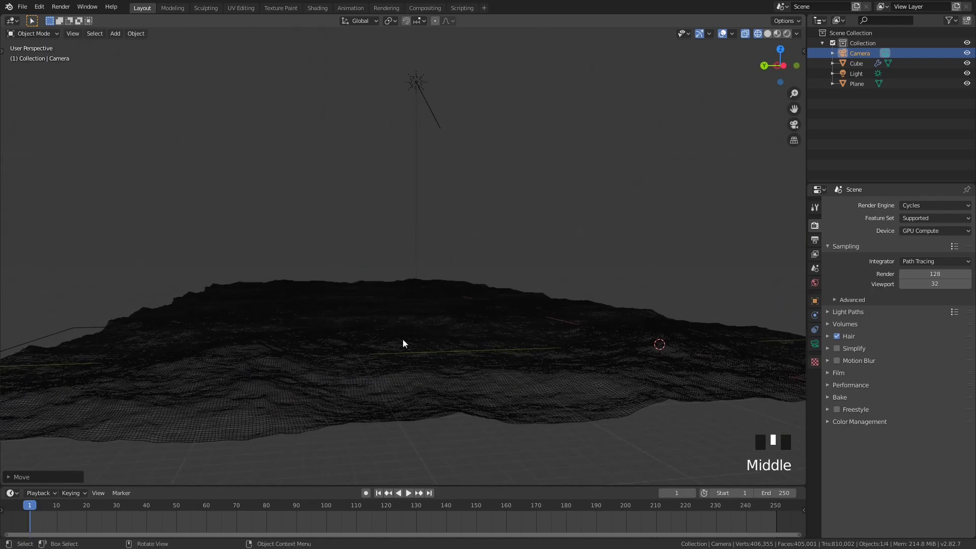
key("grave")
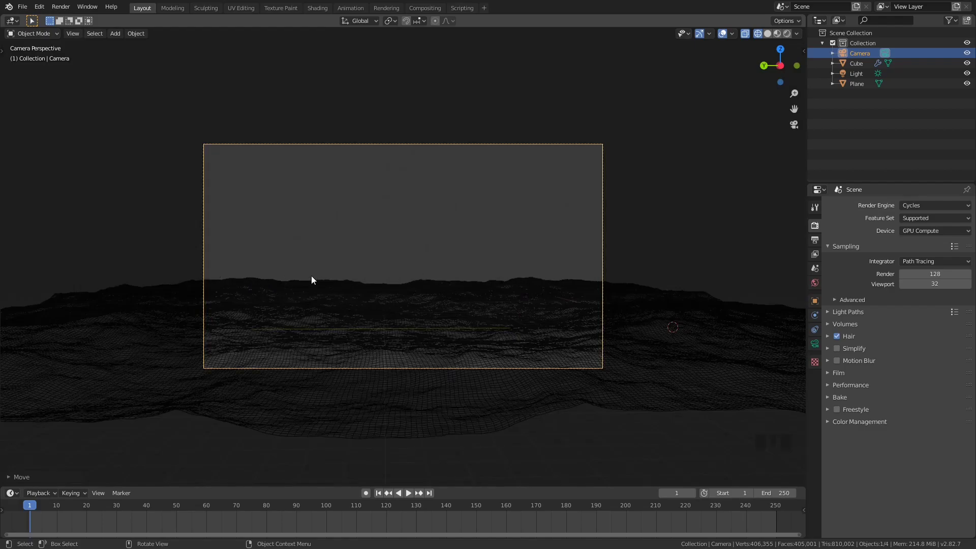
middle_click_drag(288, 285, 297, 287)
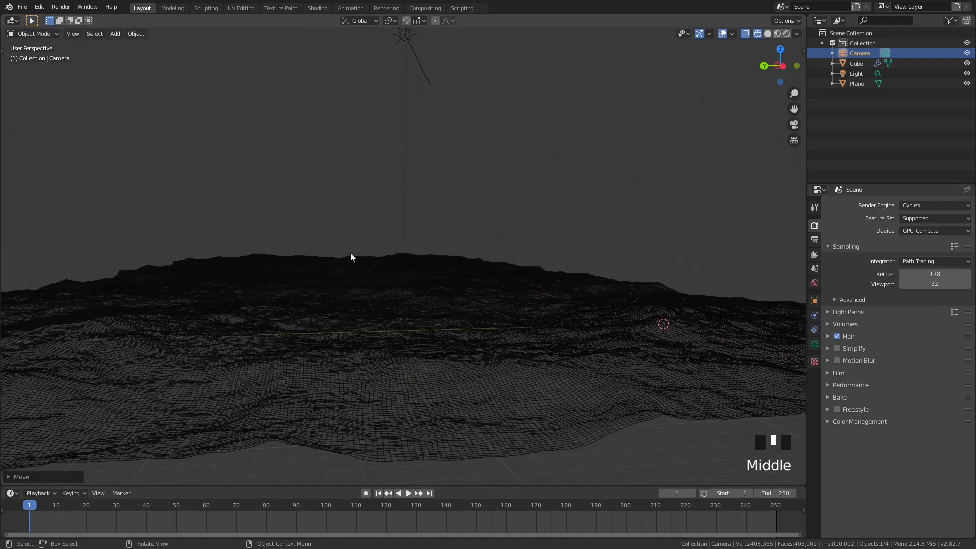
key("grave")
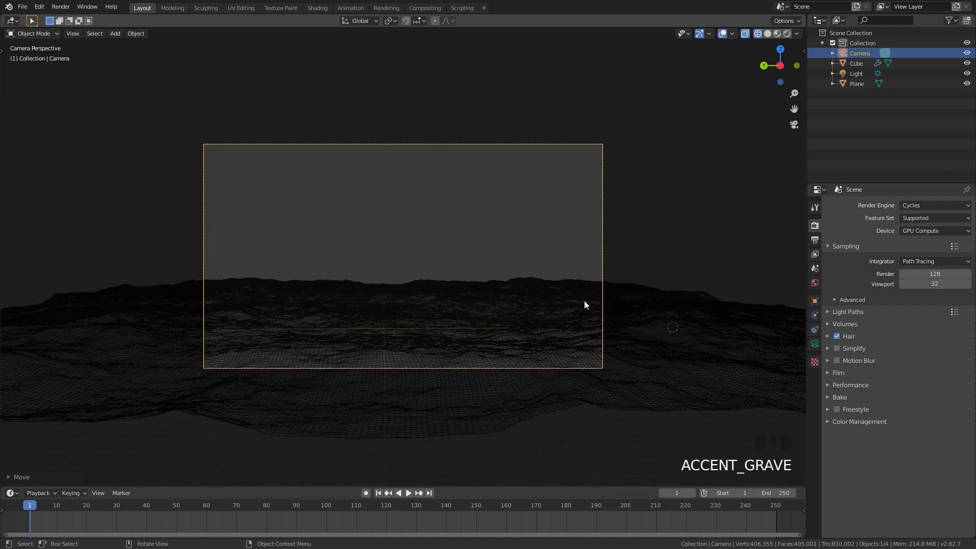
Display the scene in solid shading and open the camera's lens settings.
scroll(447, 239, "up", 2)
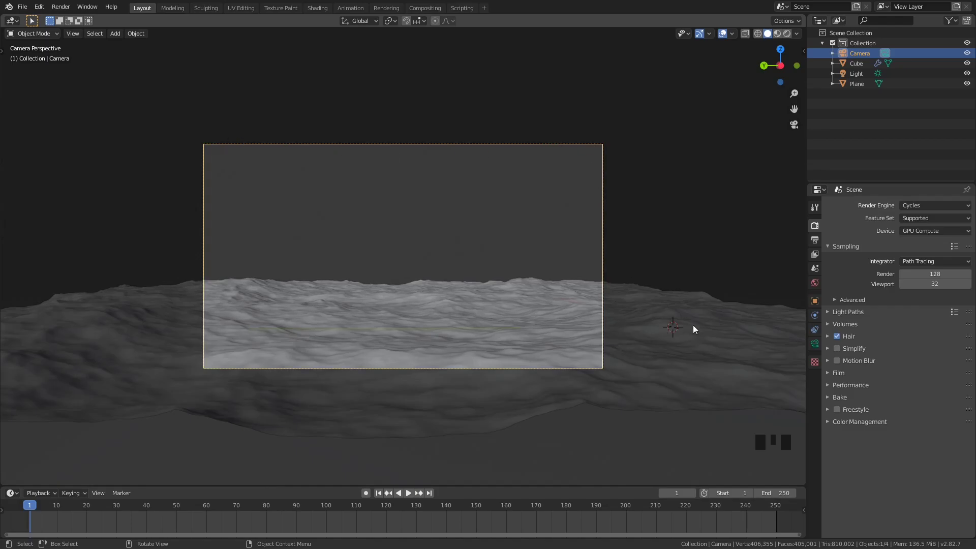
left_click(815, 344)
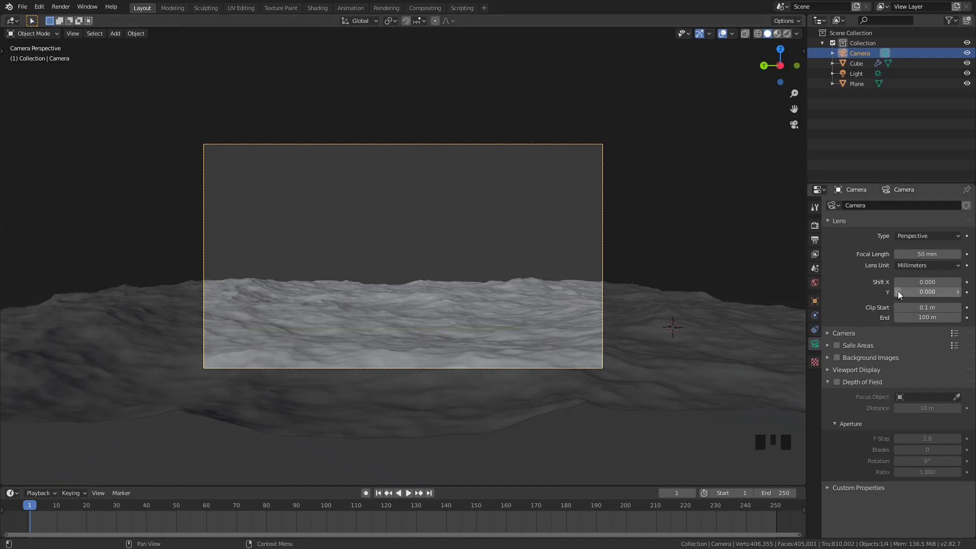
Try camera clip start distances of 29.8 m and 48.8 m, and restore the clip start to 0.1 m.
left_click_drag(924, 308, 970, 307)
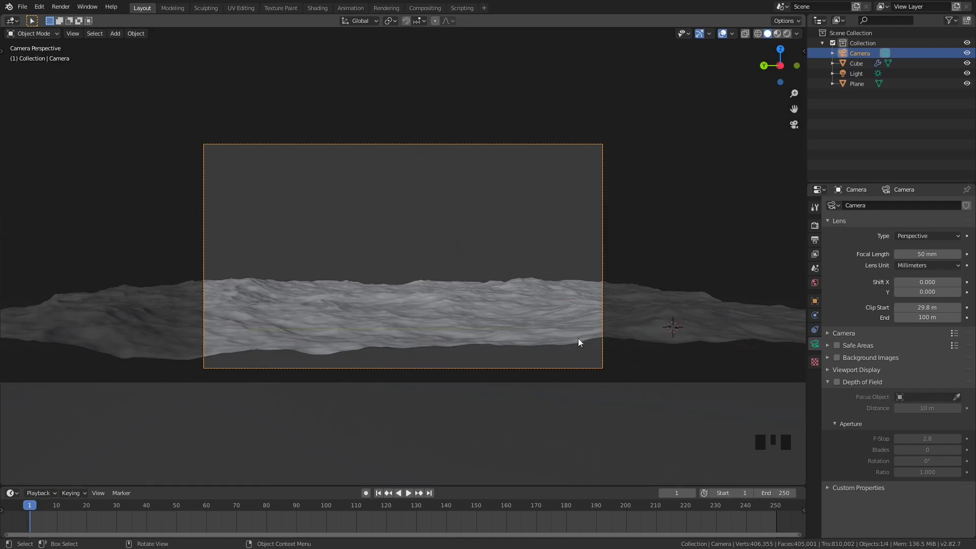
left_click_drag(927, 308, 941, 307)
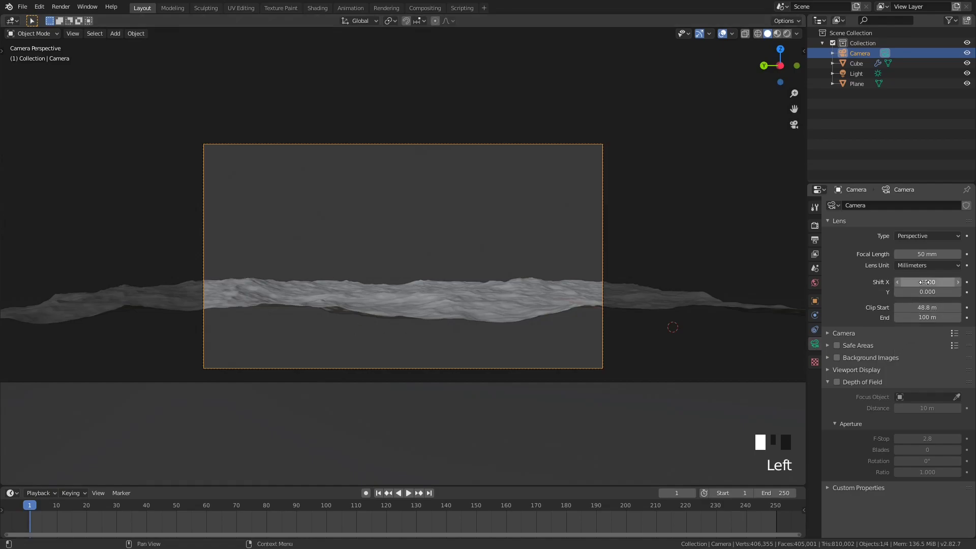
left_click(930, 308)
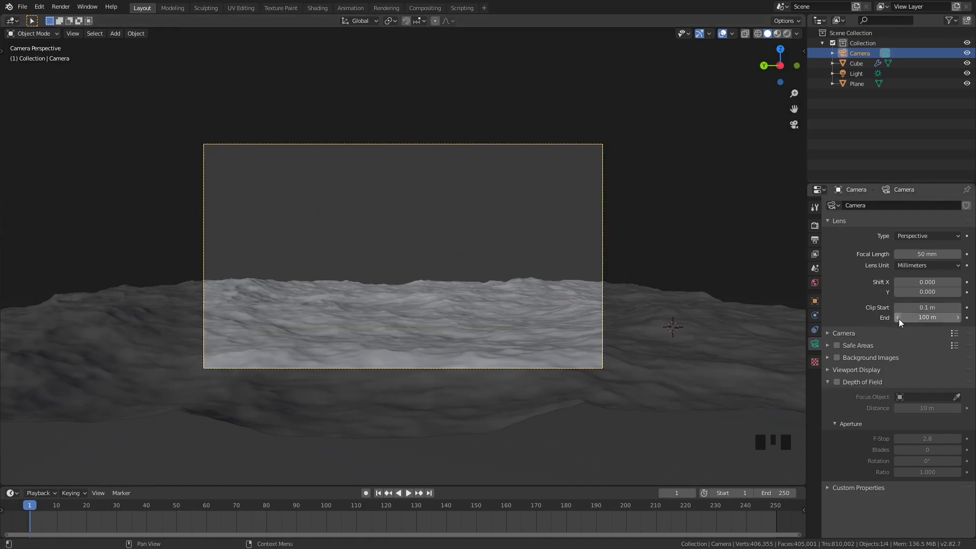
Set the camera's clip end distance to 1000 m and check the far waves in the camera view.
left_click(921, 320)
type("1000")
key("Return")
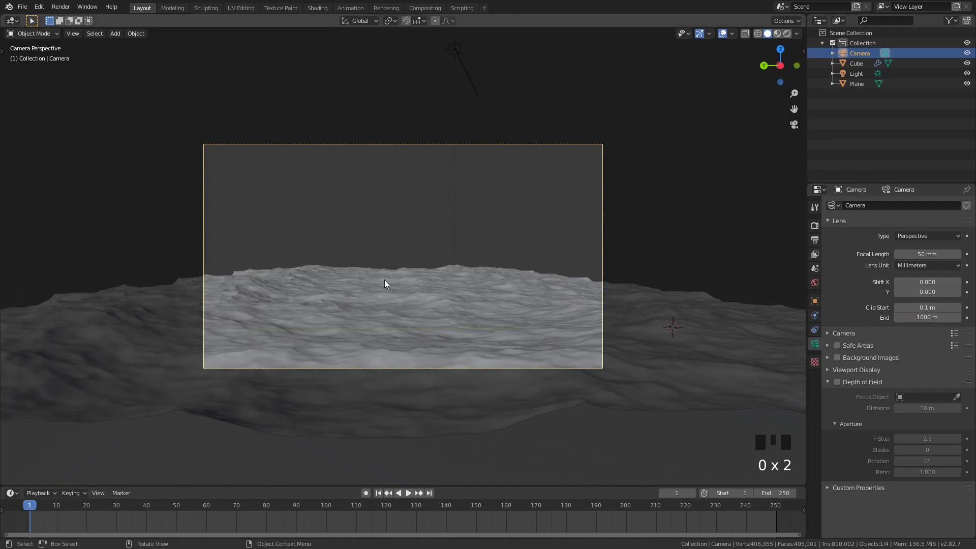
scroll(384, 277, "up", 12)
scroll(384, 277, "down", 5)
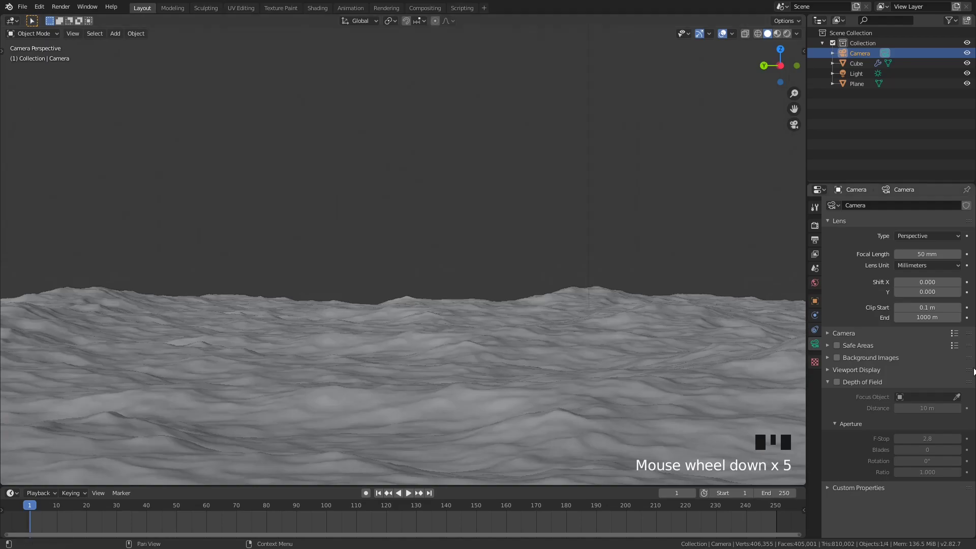
Set the camera's clip end distance to 5000 m.
left_click(918, 317)
type("5000")
key("Return")
scroll(611, 303, "down", 10)
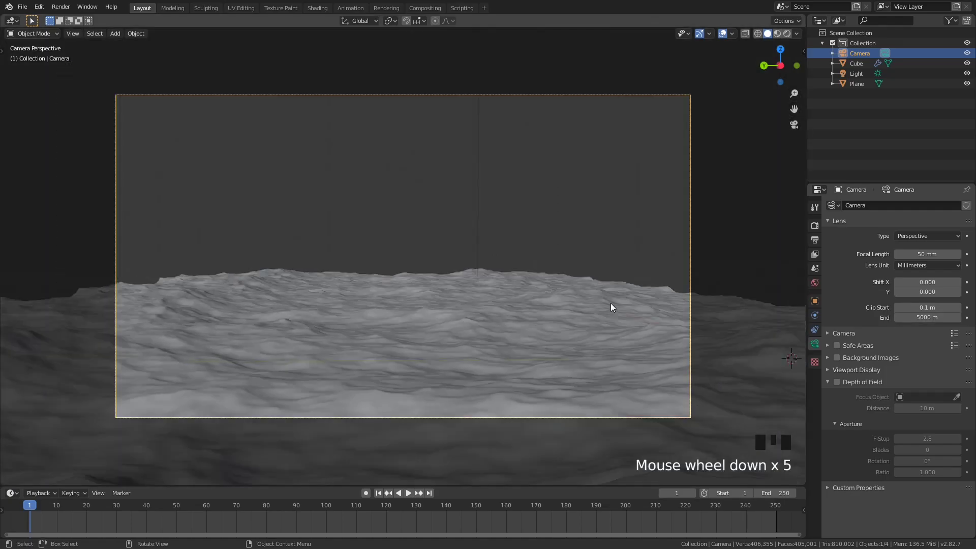
Reposition the camera along the global Z and X axes, finishing about 0.9 m lower, to frame the waves closer up.
scroll(538, 264, "up", 5)
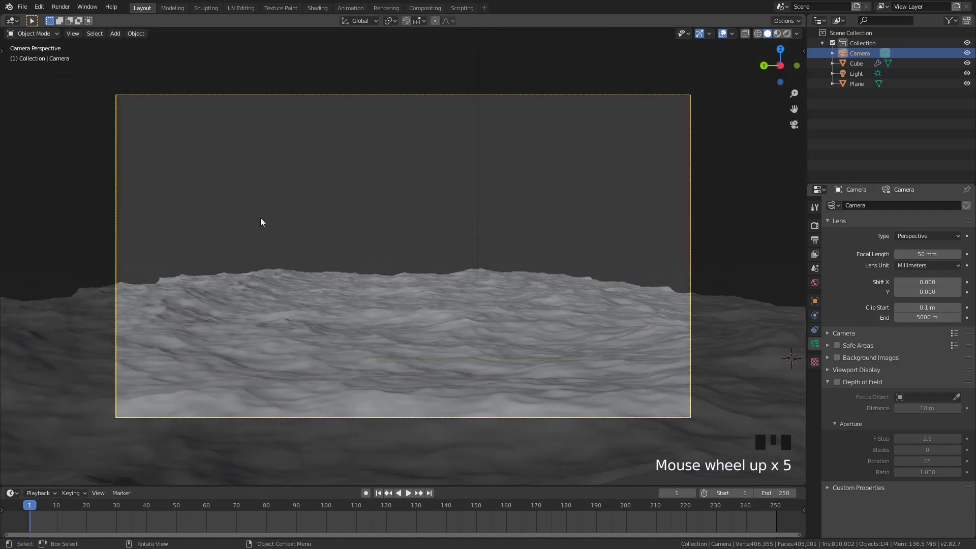
scroll(361, 281, "down", 1)
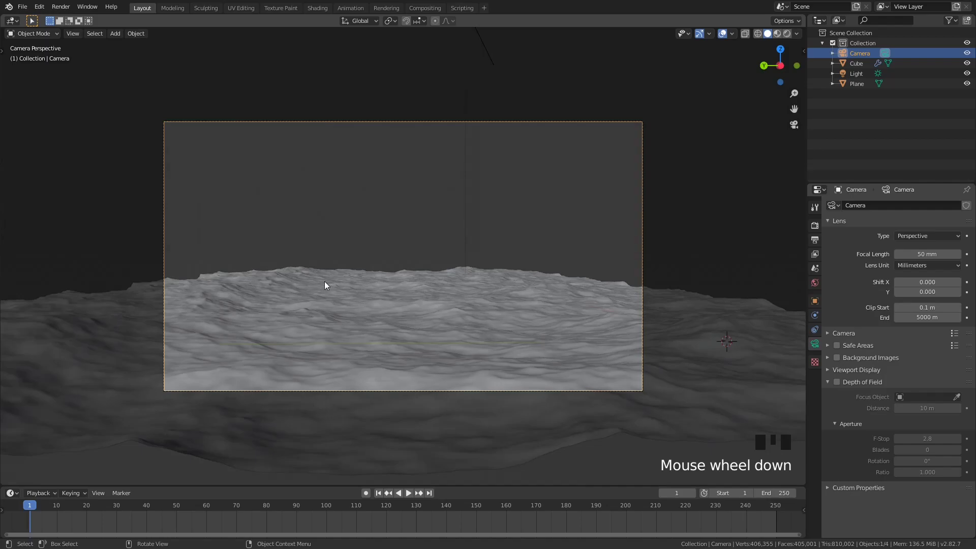
key("g")
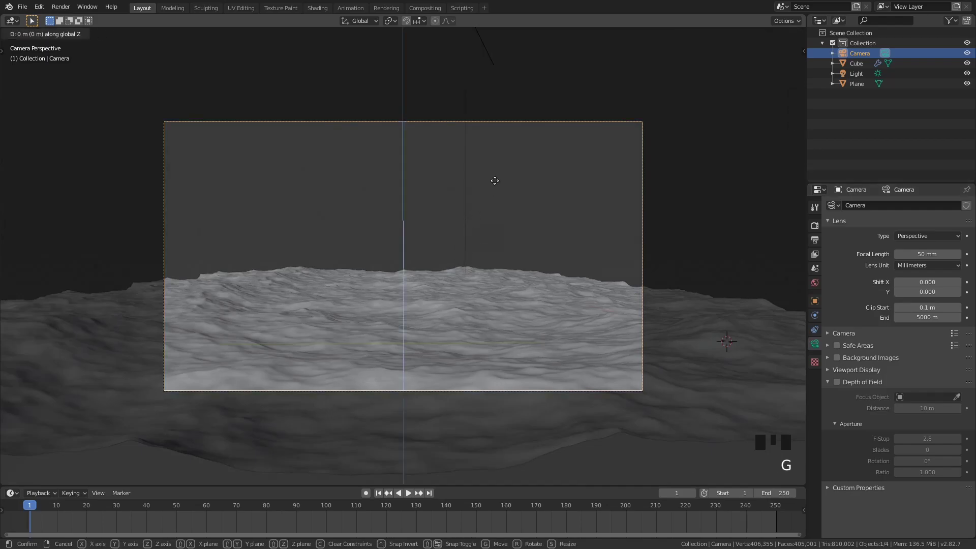
left_click(477, 67)
key("g")
key("x")
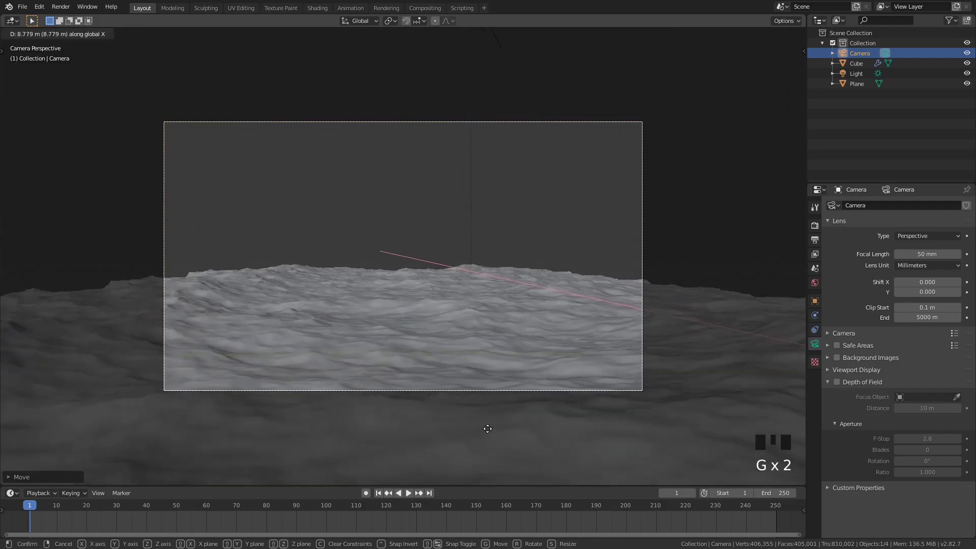
left_click(488, 417)
key("g")
key("z")
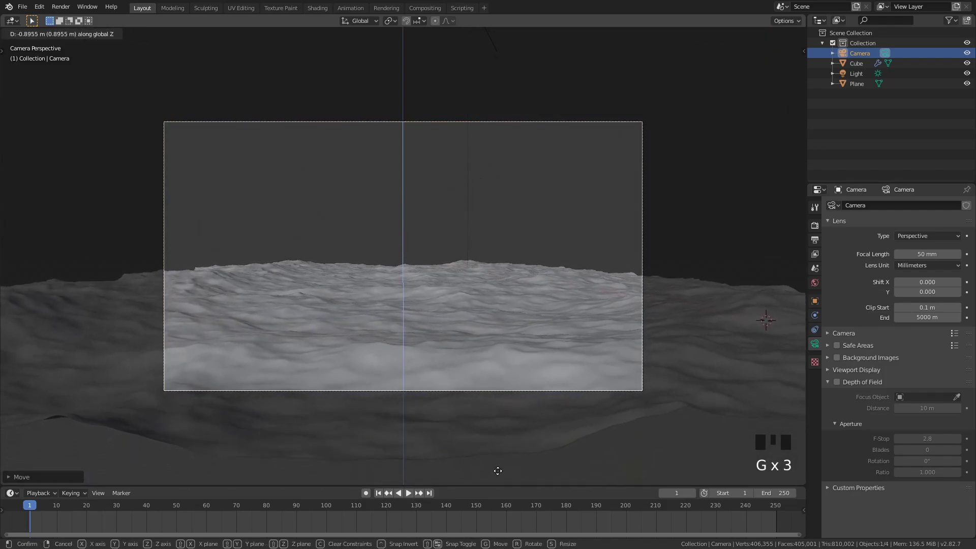
left_click(541, 289)
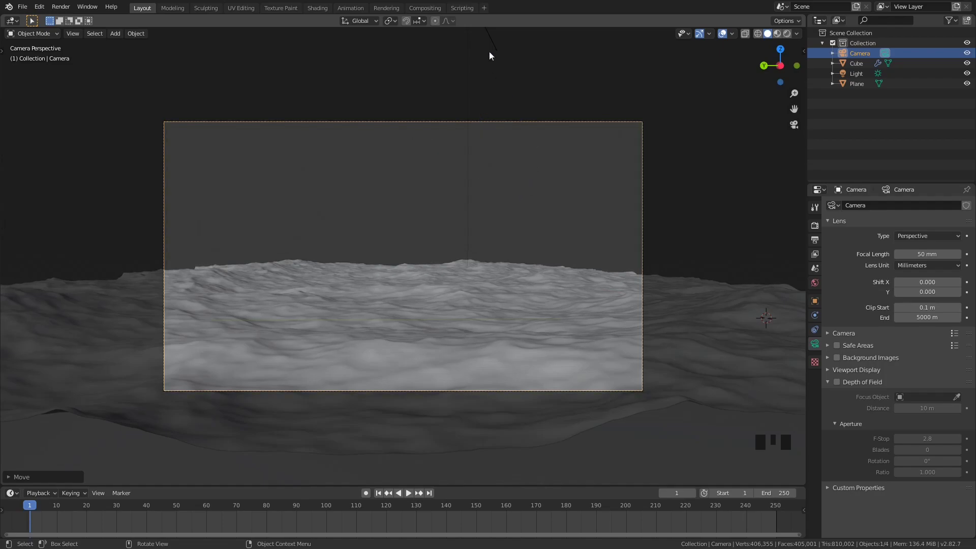
Display the scene in rendered shading and rotate the sun light by about -20° around the global Z axis.
key("z")
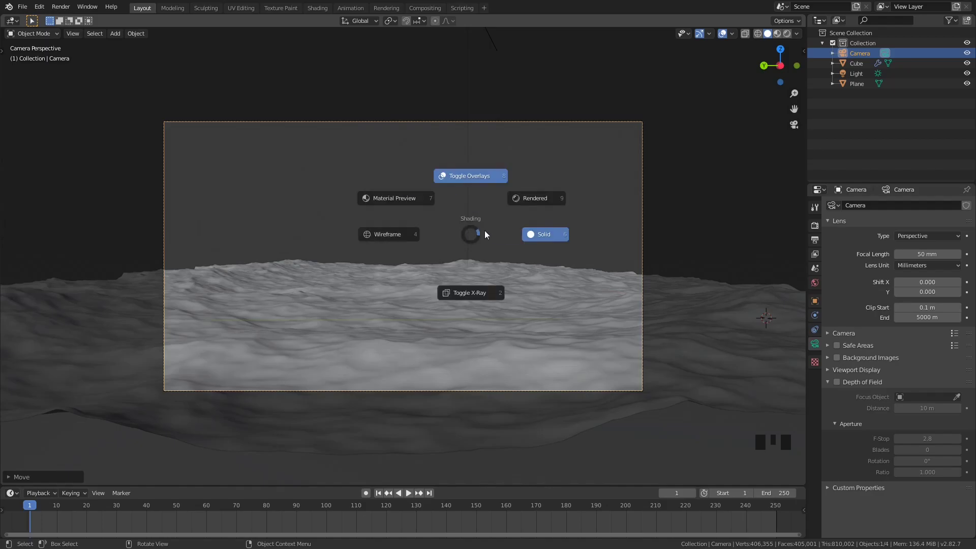
left_click(533, 201)
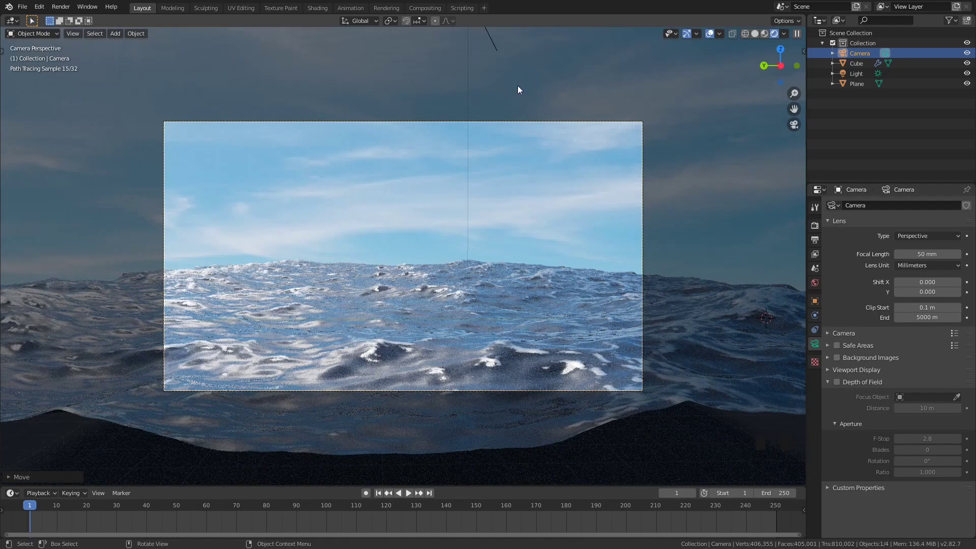
scroll(511, 59, "down", 3)
scroll(510, 58, "up", 1)
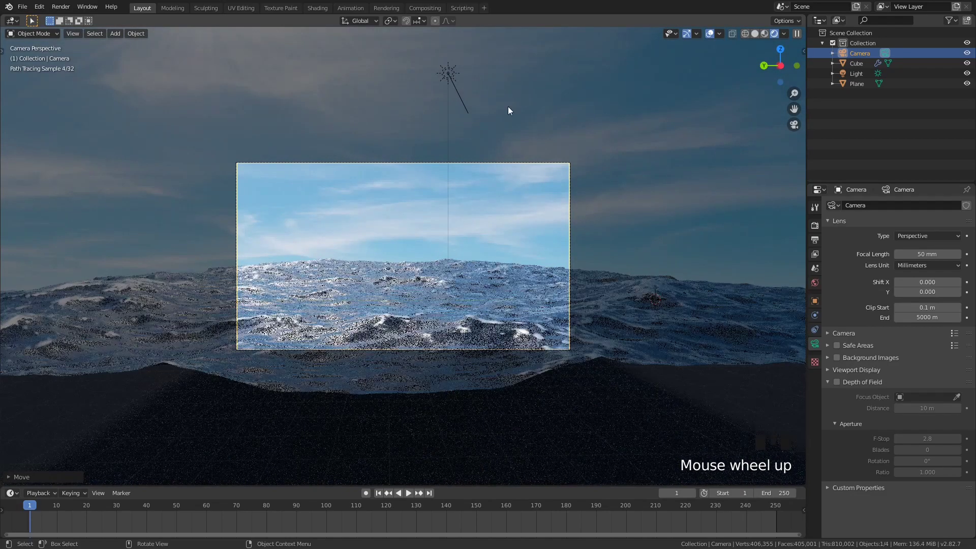
left_click(447, 73)
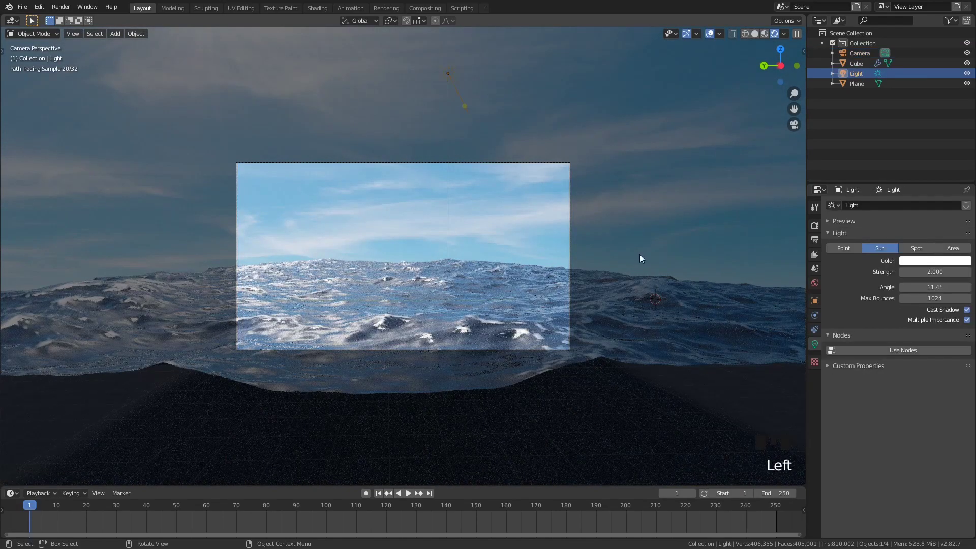
key("r")
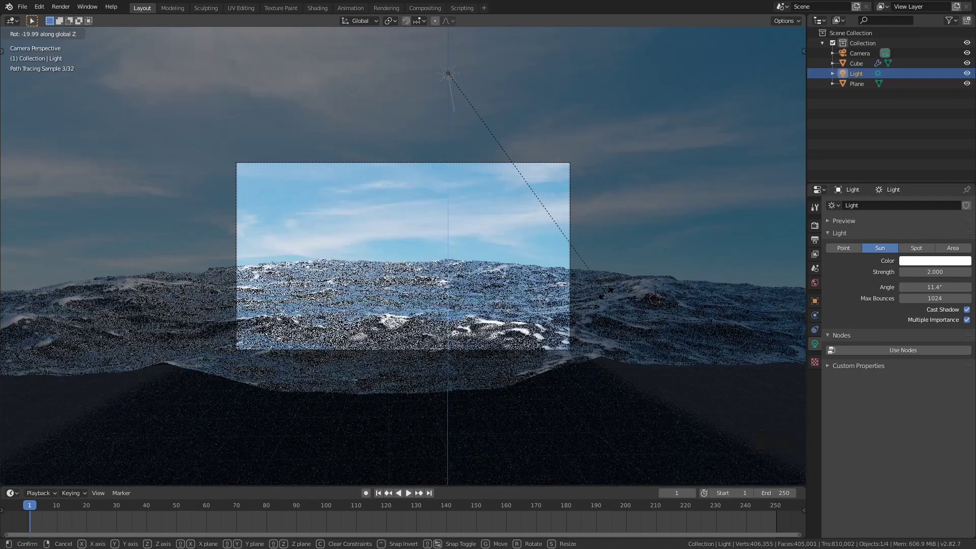
left_click(601, 295)
scroll(414, 273, "up", 2)
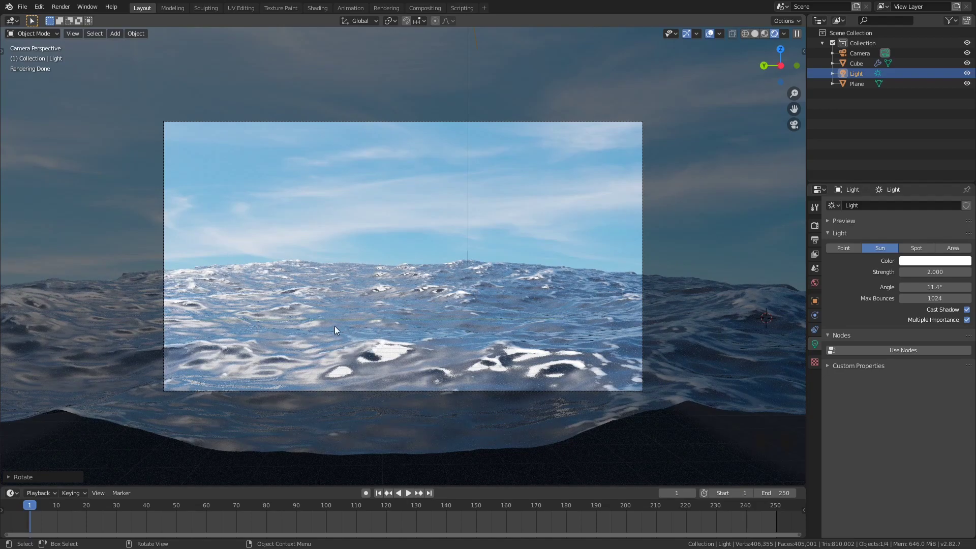
Rotate the sun light by about 21° around the global Y axis.
scroll(338, 325, "down", 5)
scroll(450, 239, "up", 4)
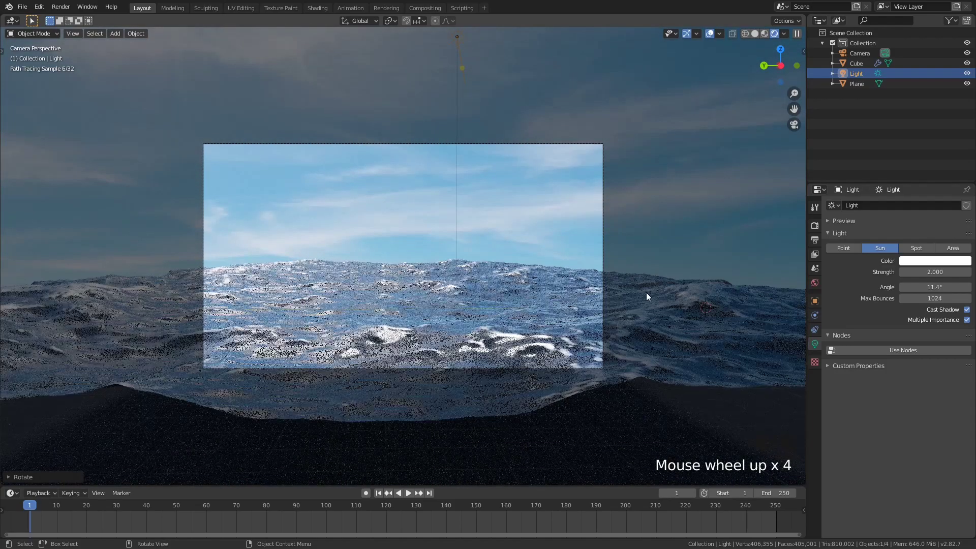
key("r")
key("y")
mouse_move(690, 167)
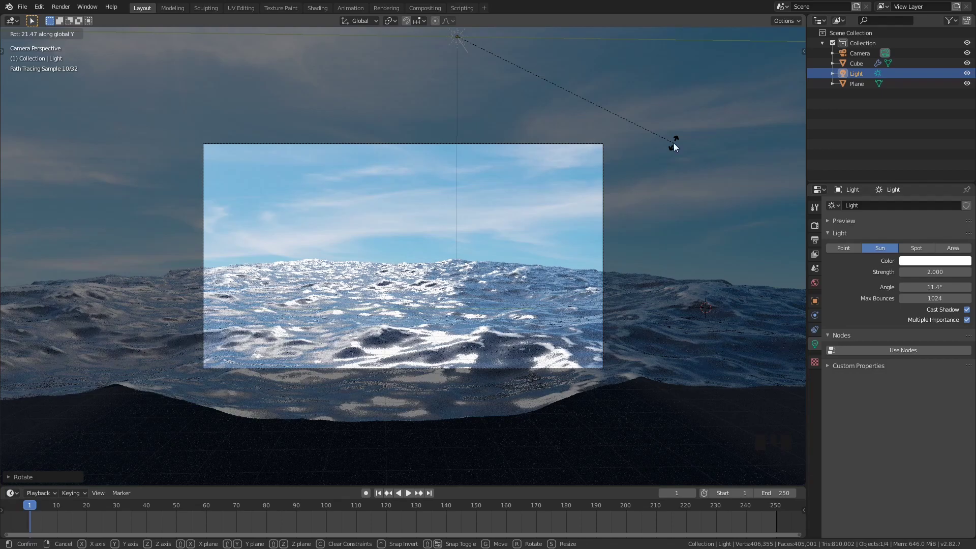
left_click(674, 147)
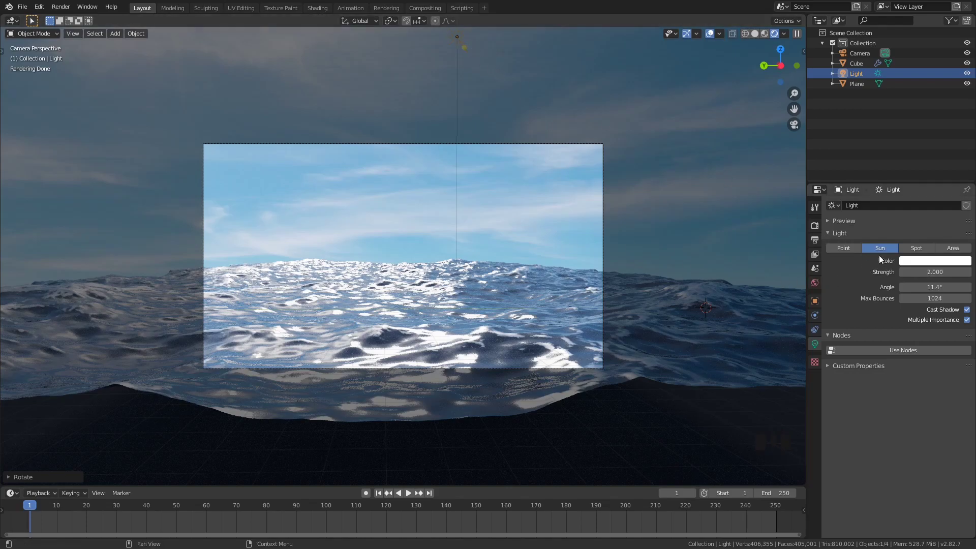
Tint the sun light's color to a very pale warm yellow.
left_click(920, 262)
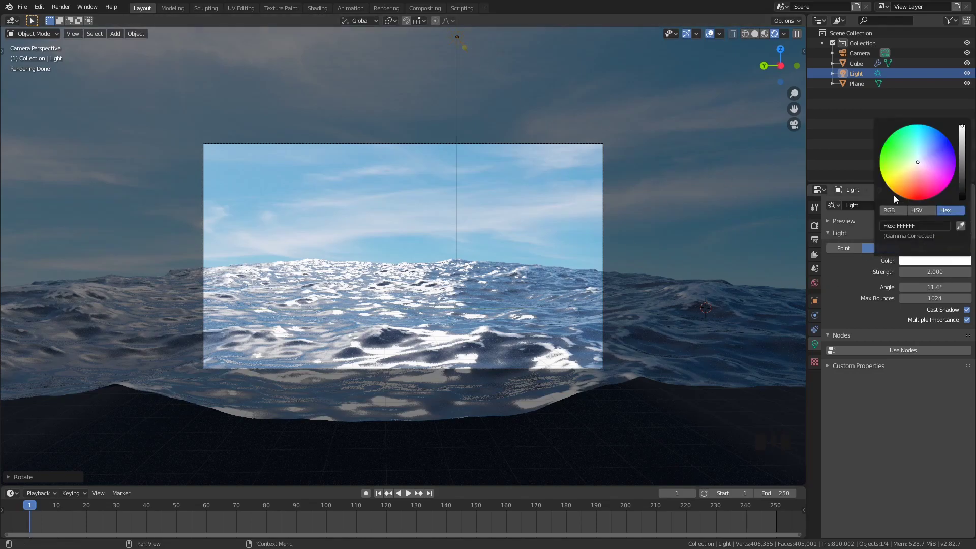
left_click_drag(916, 160, 915, 163)
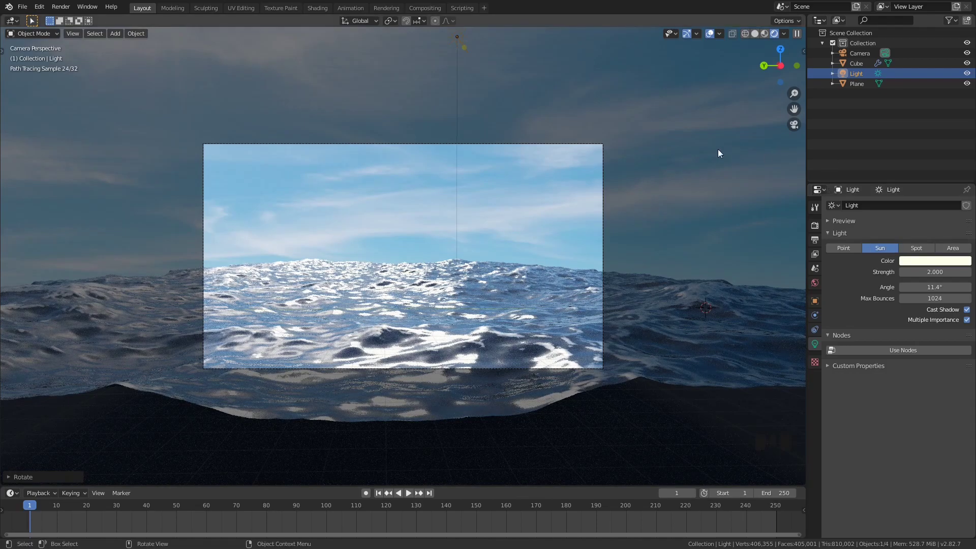
left_click(926, 262)
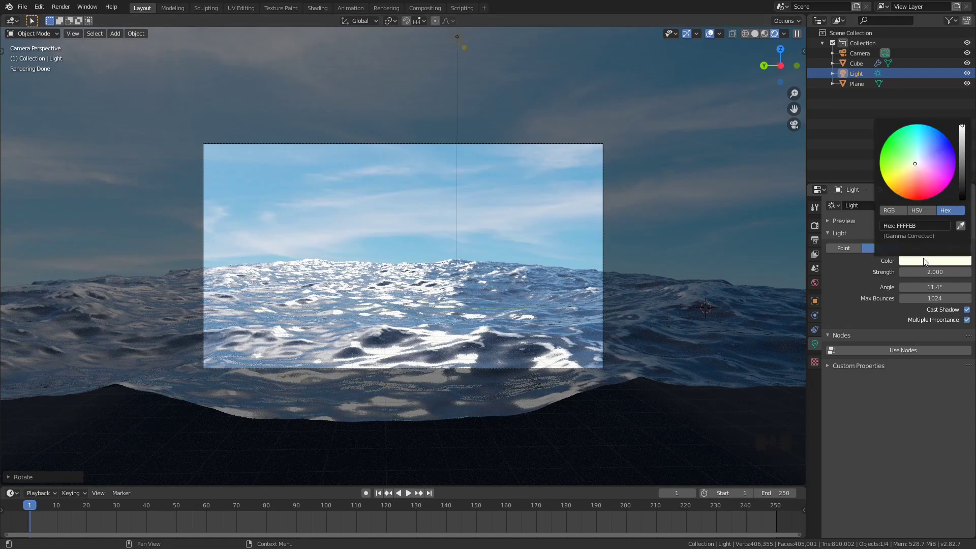
left_click(915, 162)
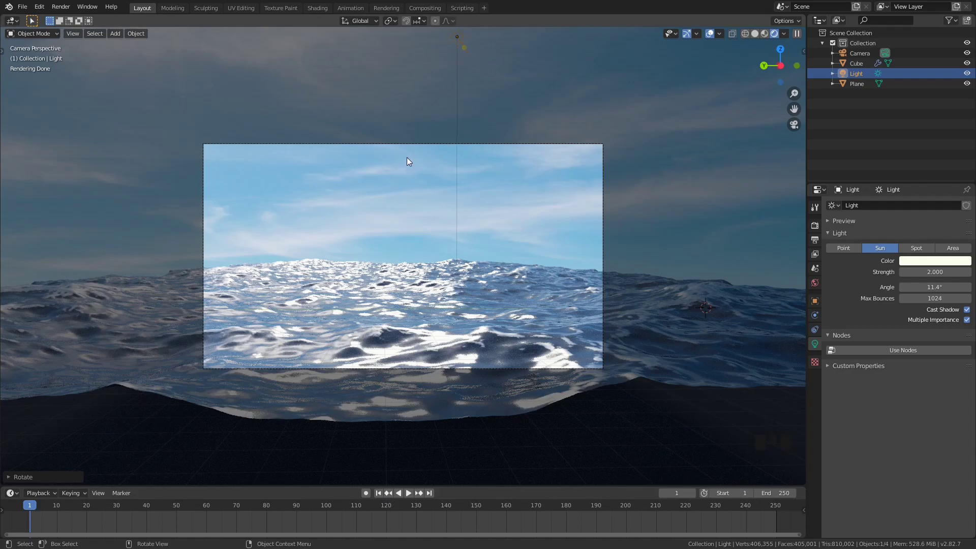
Enable the Thirds composition guide in the camera's viewport display settings.
left_click(389, 145)
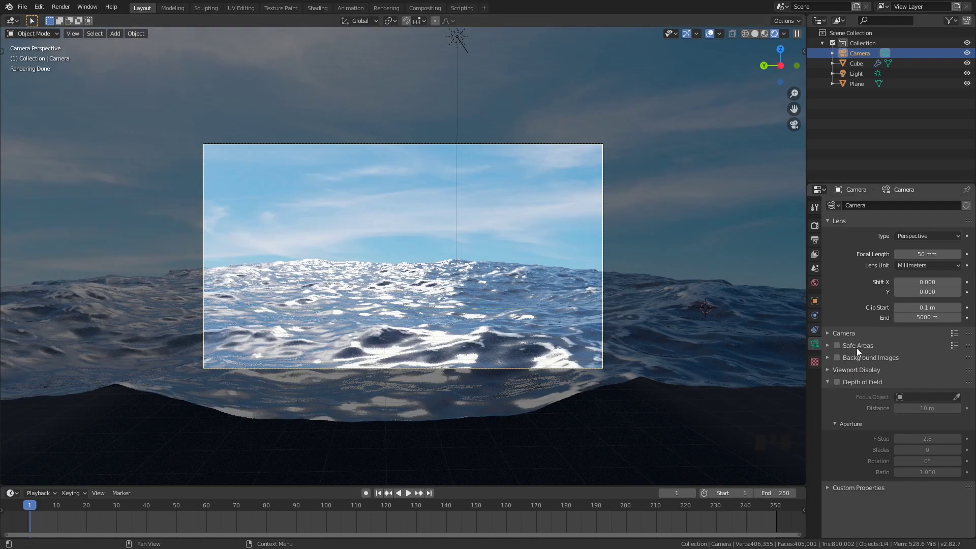
left_click(830, 370)
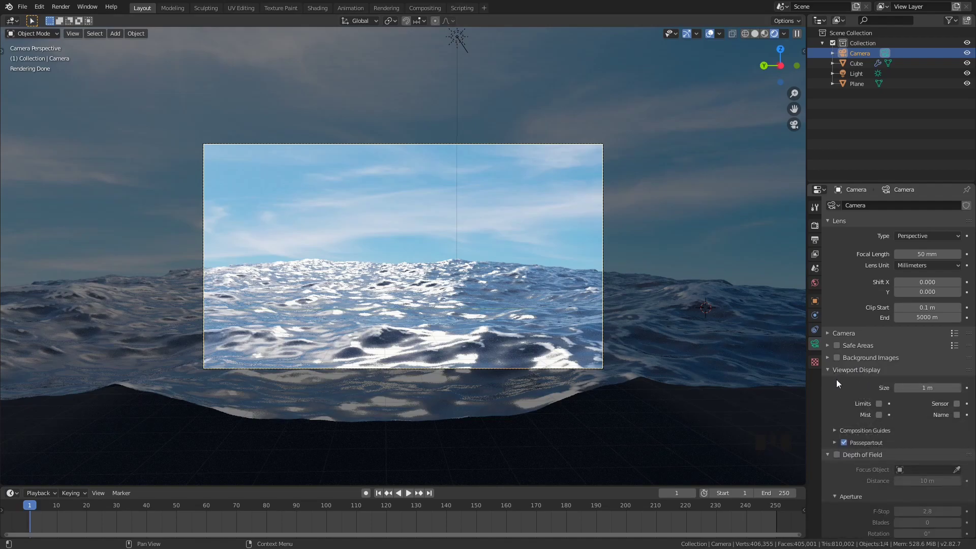
left_click(834, 431)
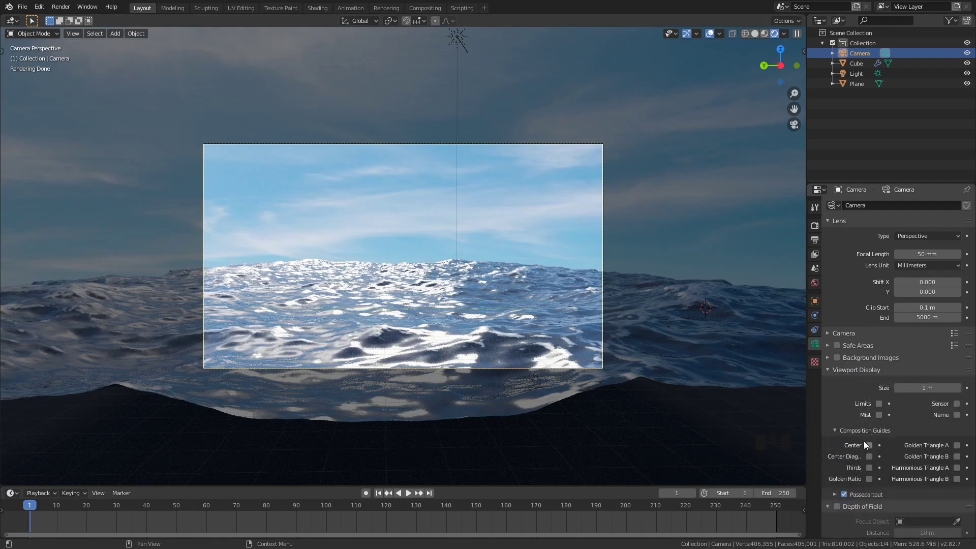
left_click(868, 467)
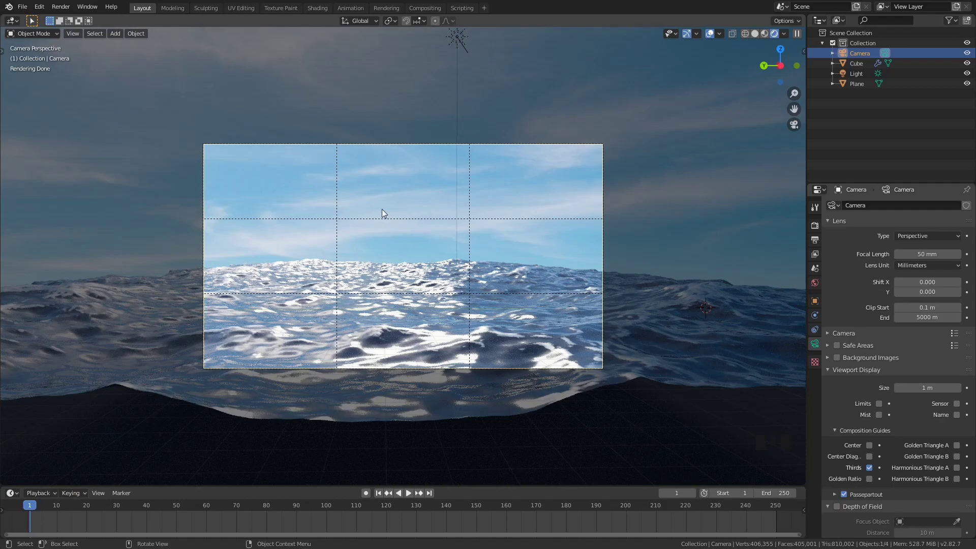
Display the scene in solid shading and fine-tune the camera's height along the global Z axis.
scroll(382, 209, "up", 2)
scroll(362, 187, "down", 2)
scroll(513, 161, "up", 2)
key("g")
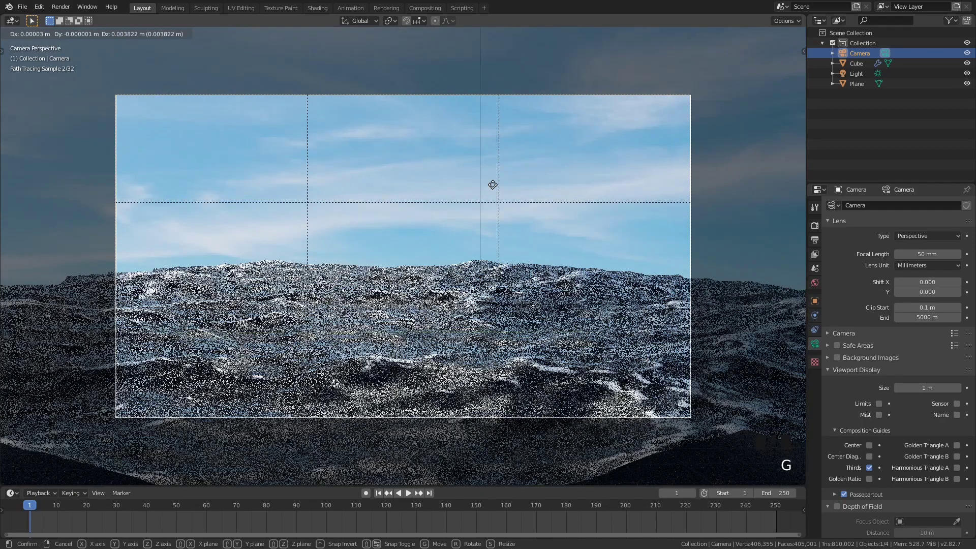
left_click(492, 184)
key("z")
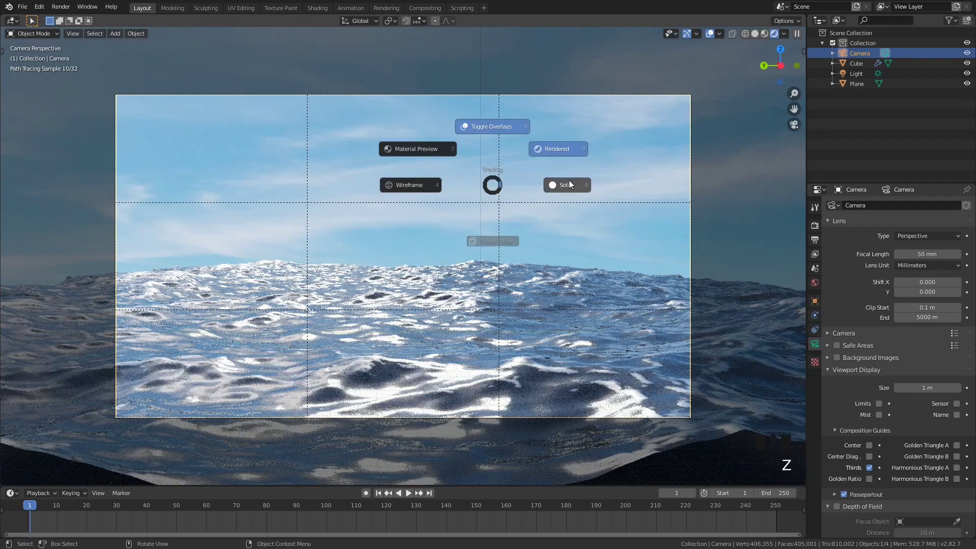
left_click(568, 184)
key("g")
key("z")
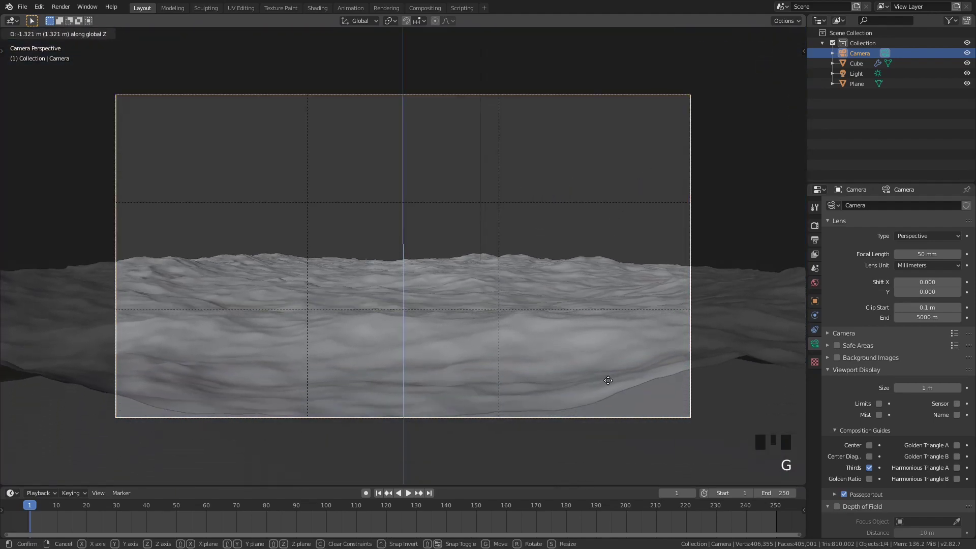
left_click(608, 236)
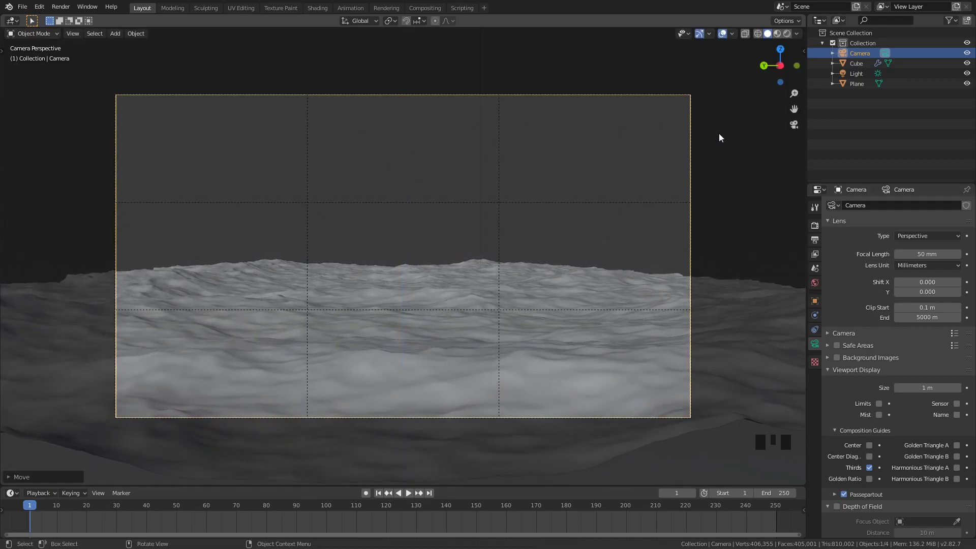
Tilt the camera down around the global Y axis until the horizon lies near the upper thirds line.
key("r")
key("y")
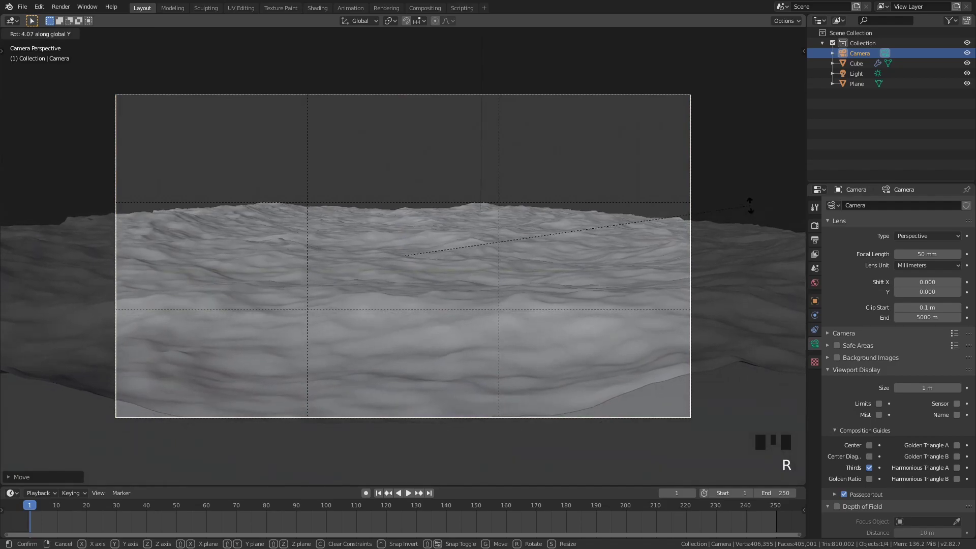
left_click(708, 117)
Try moving the camera along the global Z axis, and undo the move.
key("g")
key("z")
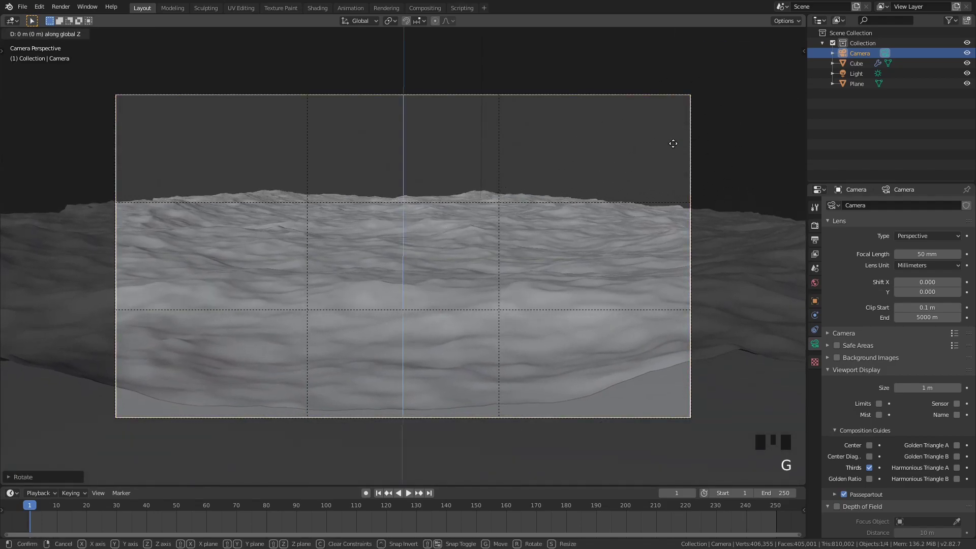
left_click(660, 431)
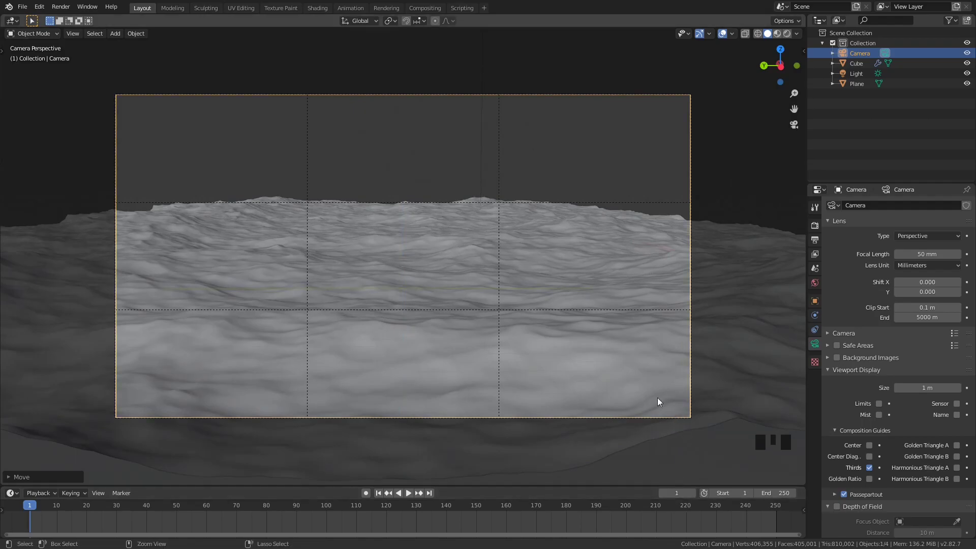
key("ctrl+z")
Move the camera along the global X axis so the waves fill the bottom of the frame.
key("g")
key("x")
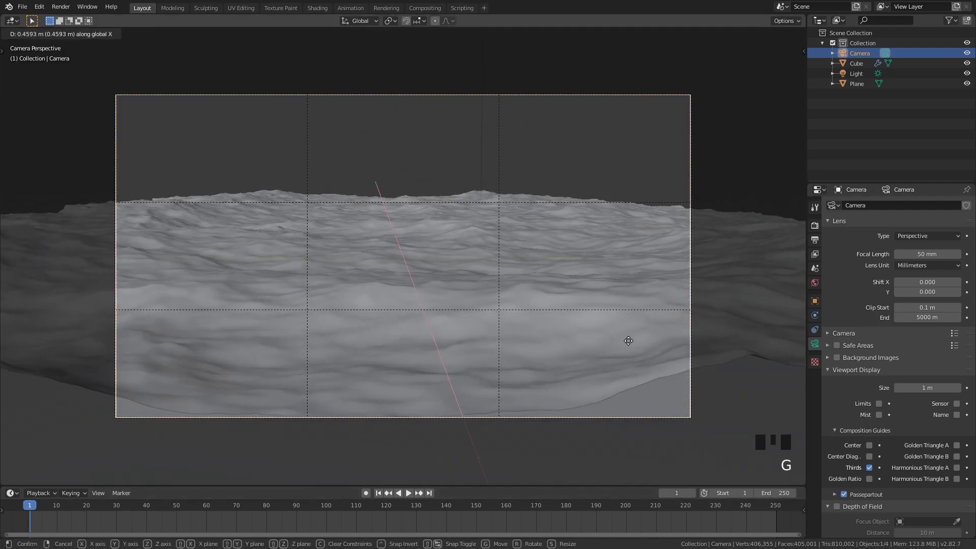
left_click(566, 90)
key("shift+grave")
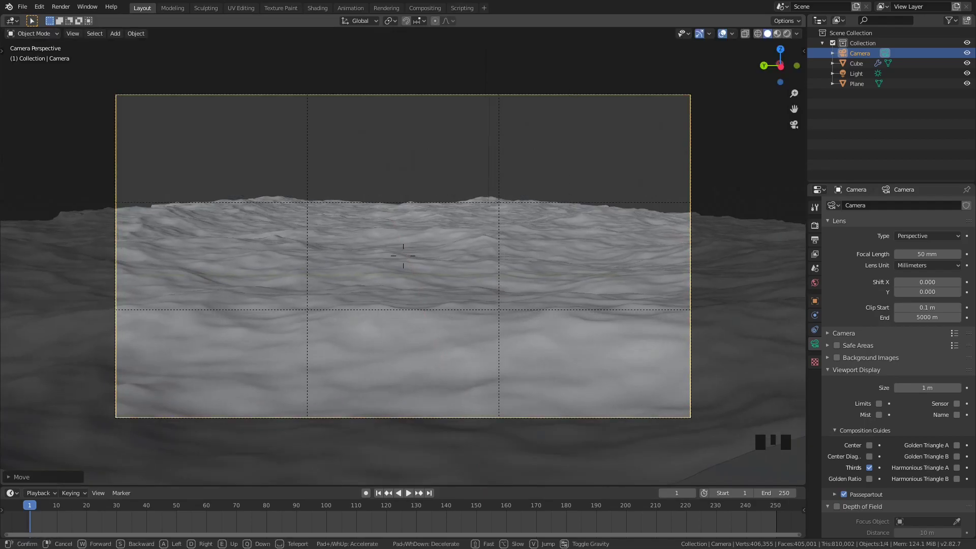
left_click(677, 197)
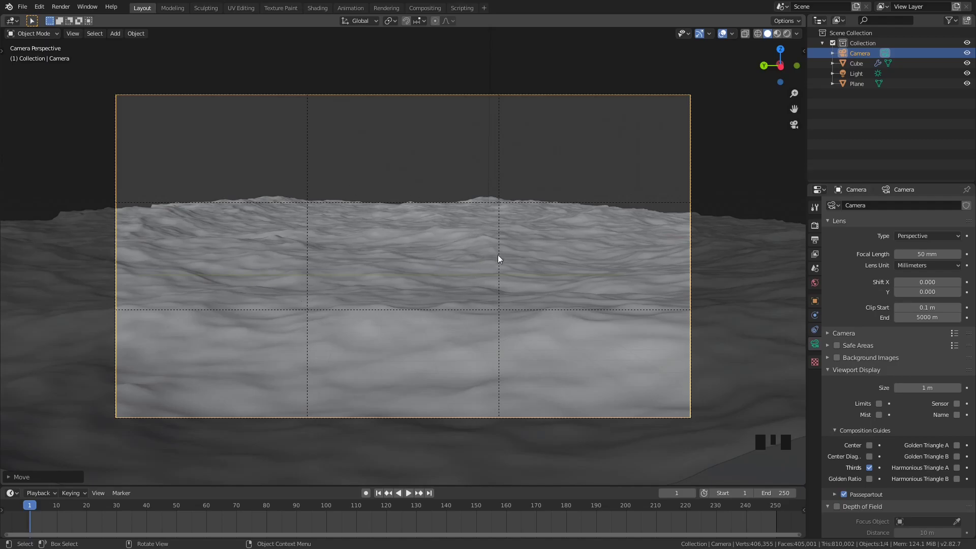
Append the Motoryacht_GRP collection from the Motoryacht_Blendswap blend file to the ocean scene.
middle_click_drag(26, 224, 598, 69)
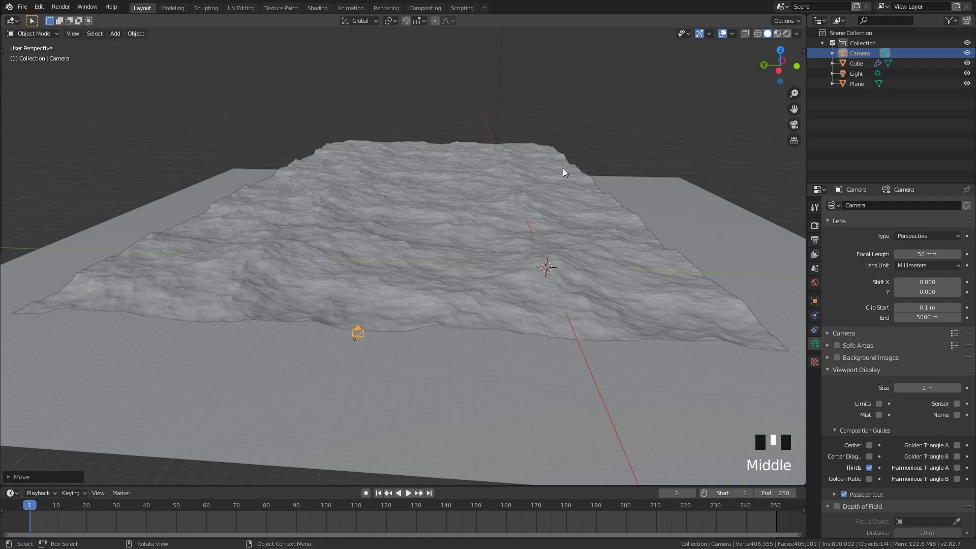
middle_click_drag(286, 137, 332, 135)
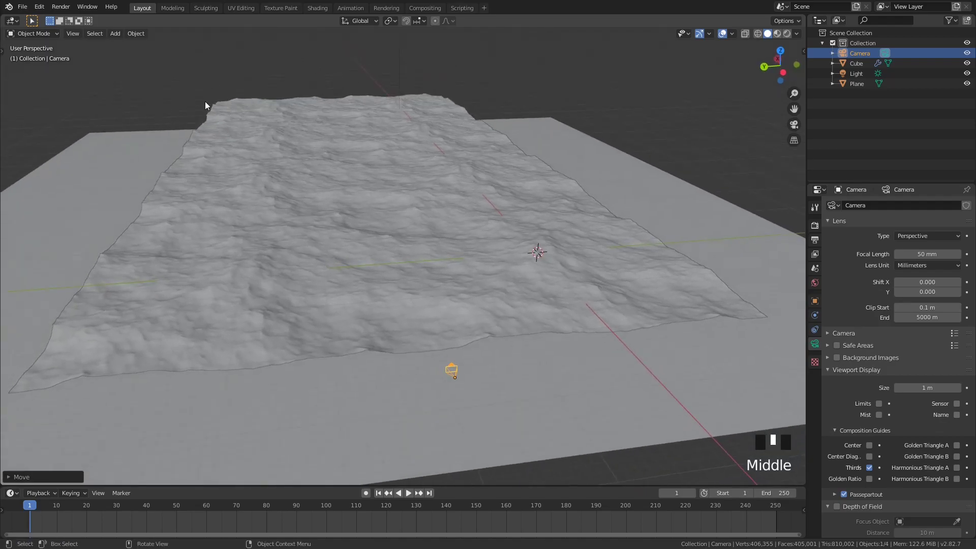
left_click(23, 7)
mouse_move(90, 146)
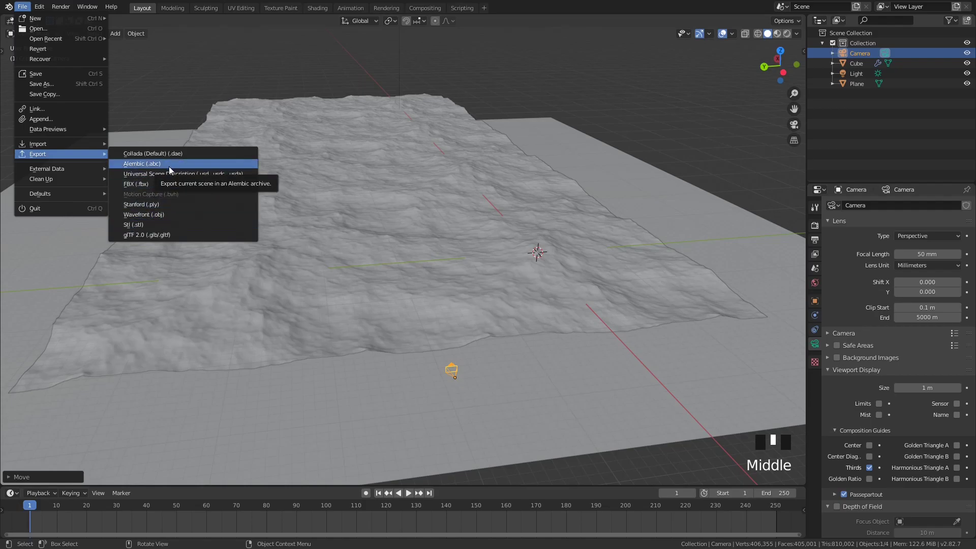
left_click(55, 118)
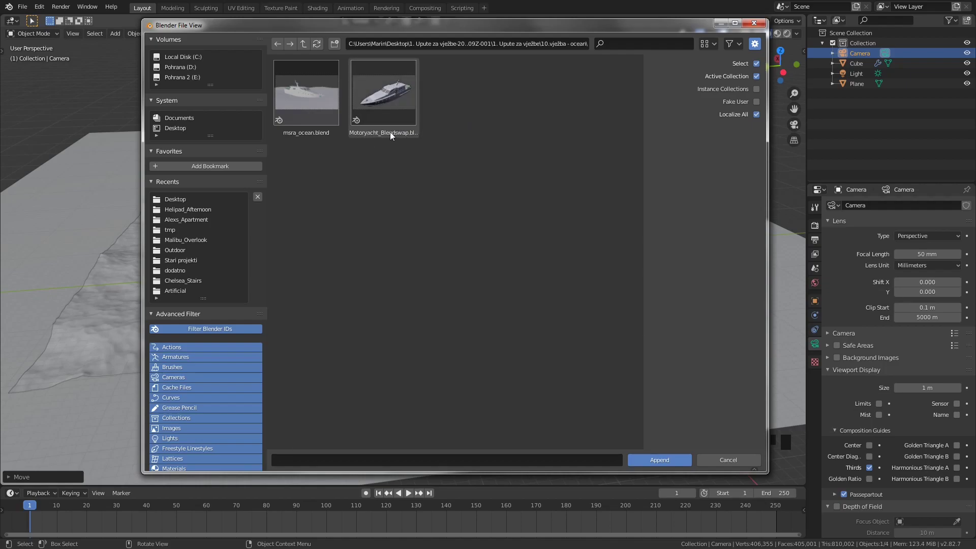
left_click(388, 94)
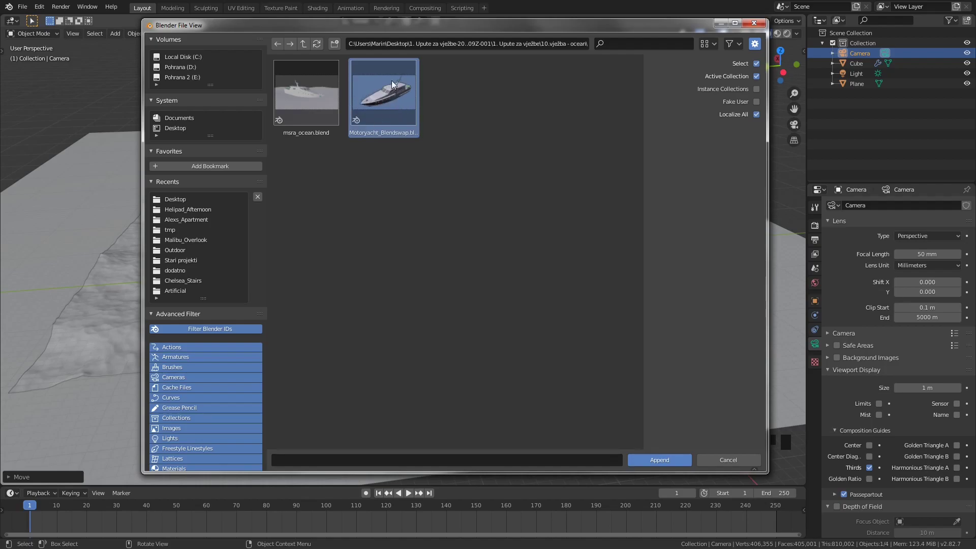
double_click(389, 105)
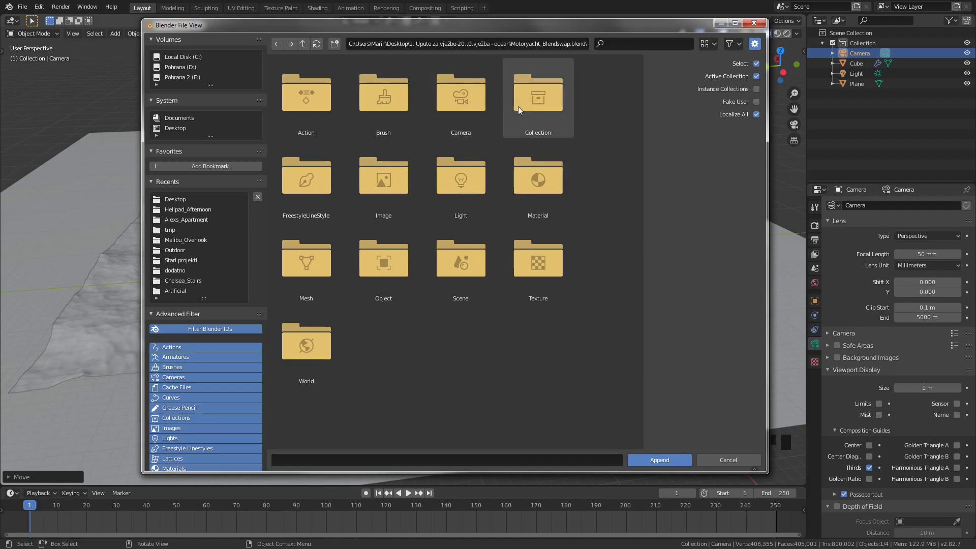
double_click(545, 95)
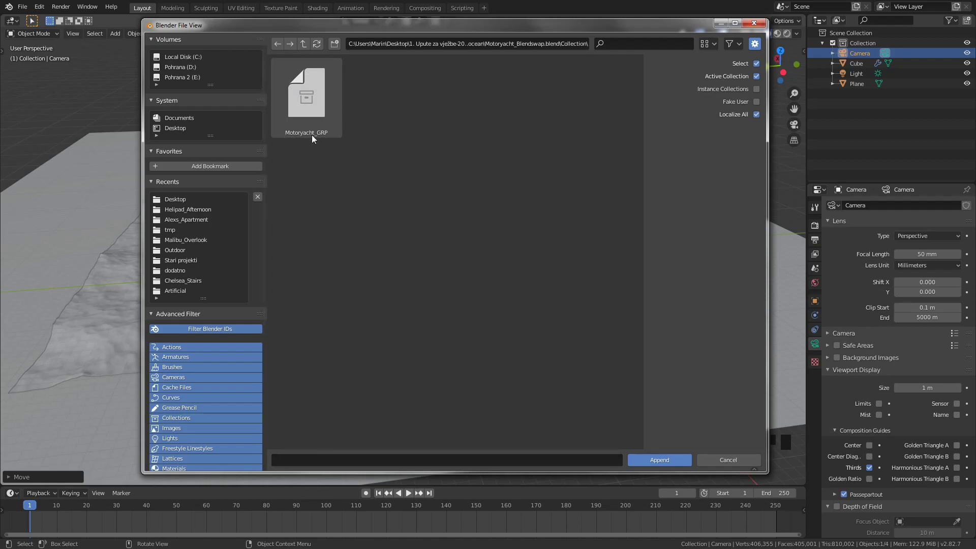
left_click(313, 108)
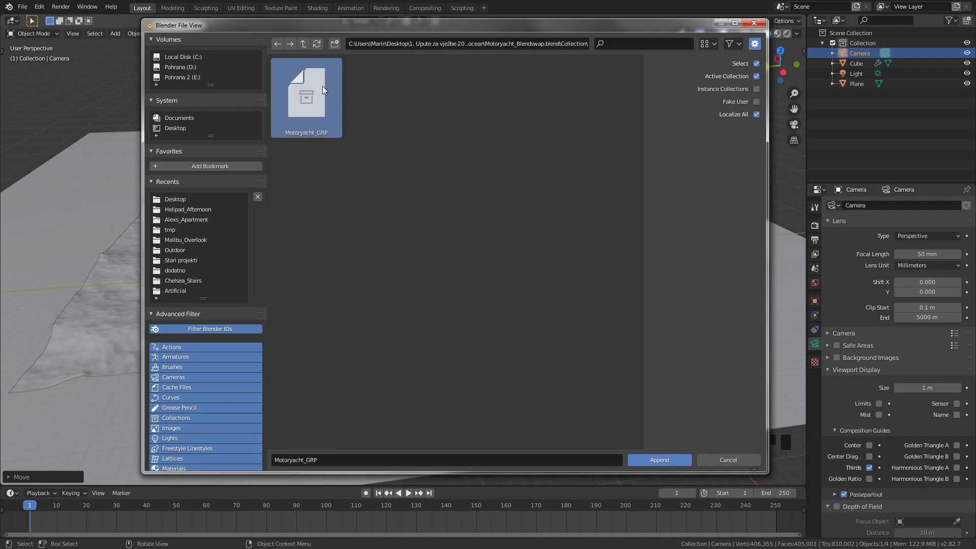
double_click(311, 93)
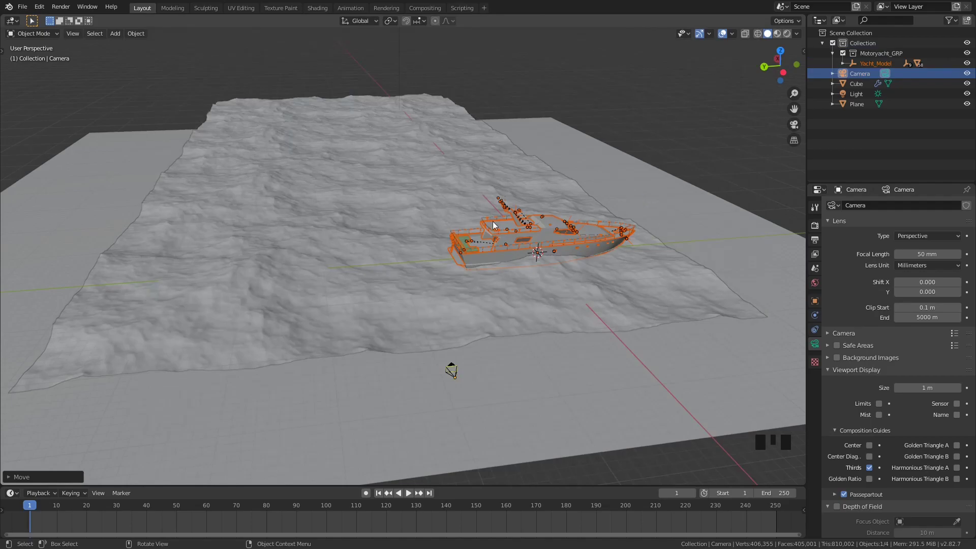
Try moving the yacht's cabin on its own, cancel the move, and select the seat cushions.
scroll(545, 221, "up", 3)
middle_click_drag(593, 210, 470, 209, "shift")
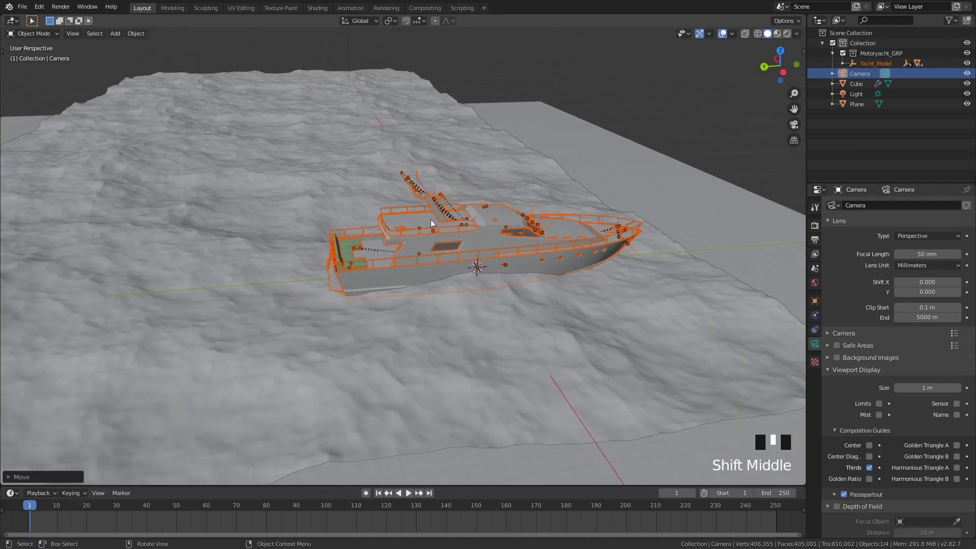
scroll(530, 220, "up", 3)
middle_click_drag(632, 202, 479, 198)
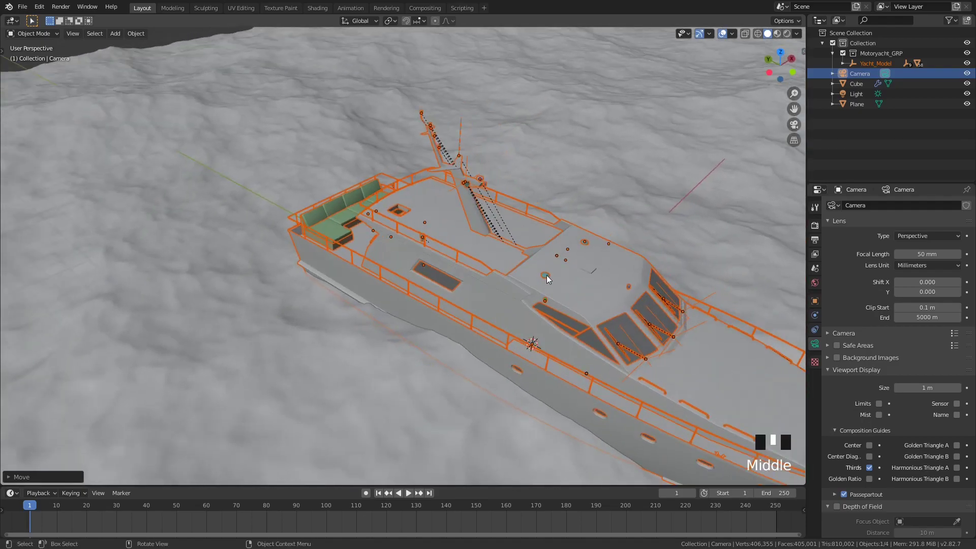
left_click(547, 275)
middle_click_drag(535, 291, 522, 282)
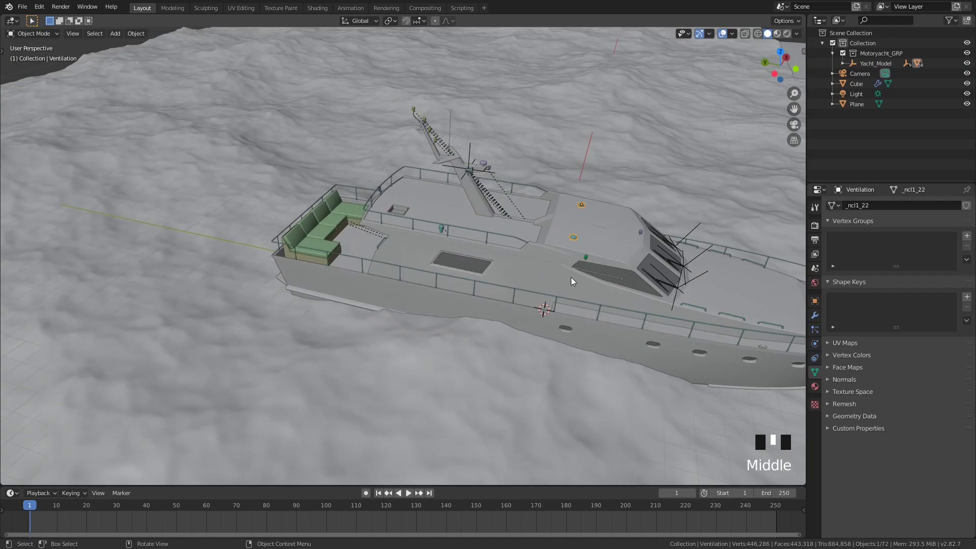
left_click(535, 272)
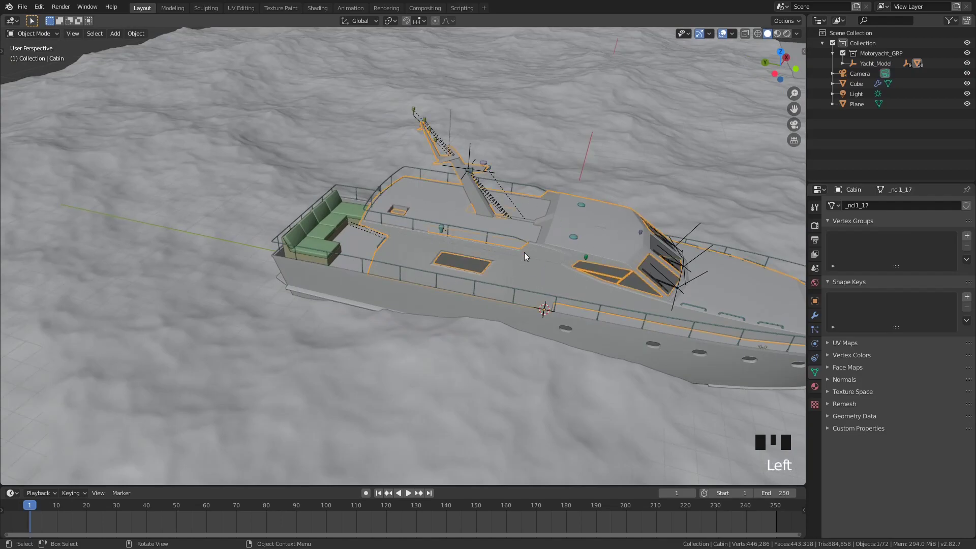
key("g")
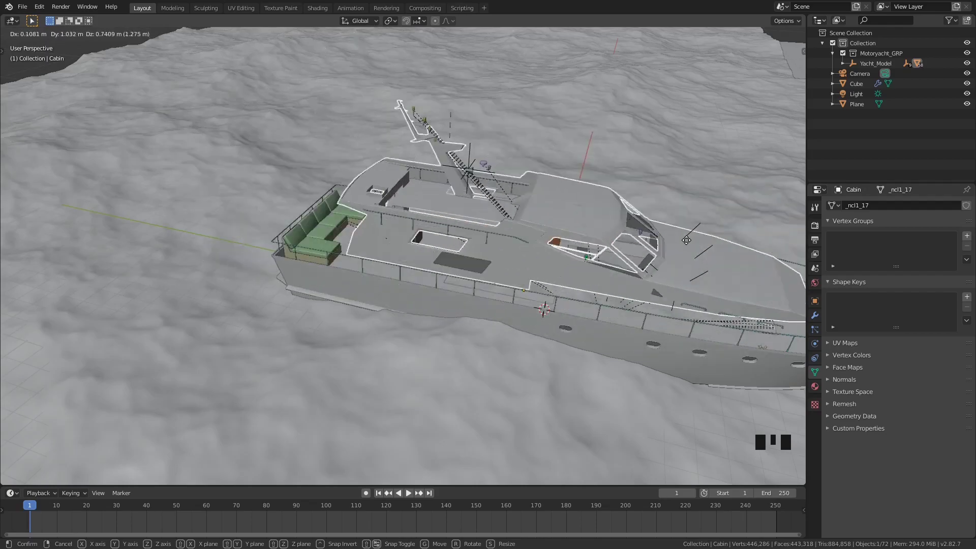
key("Escape")
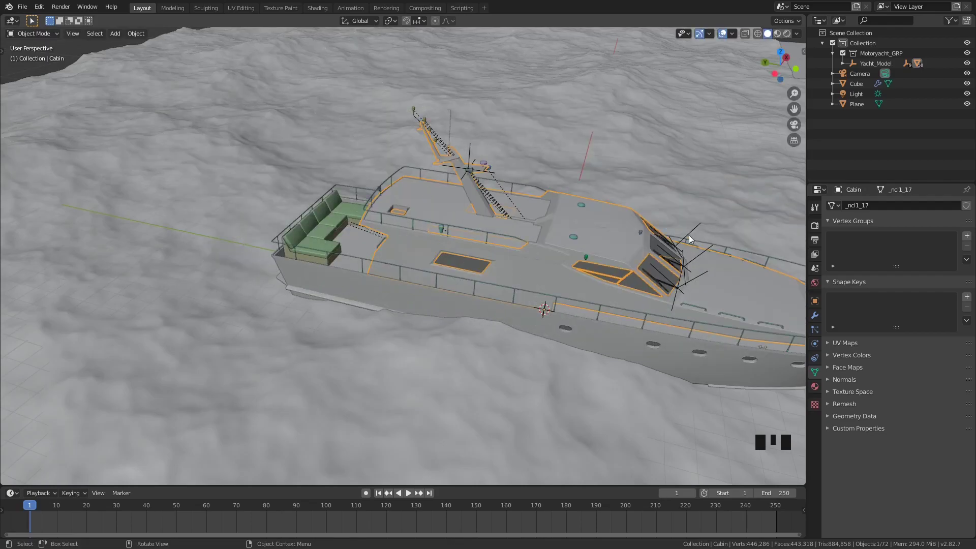
left_click(327, 227)
left_click(327, 227)
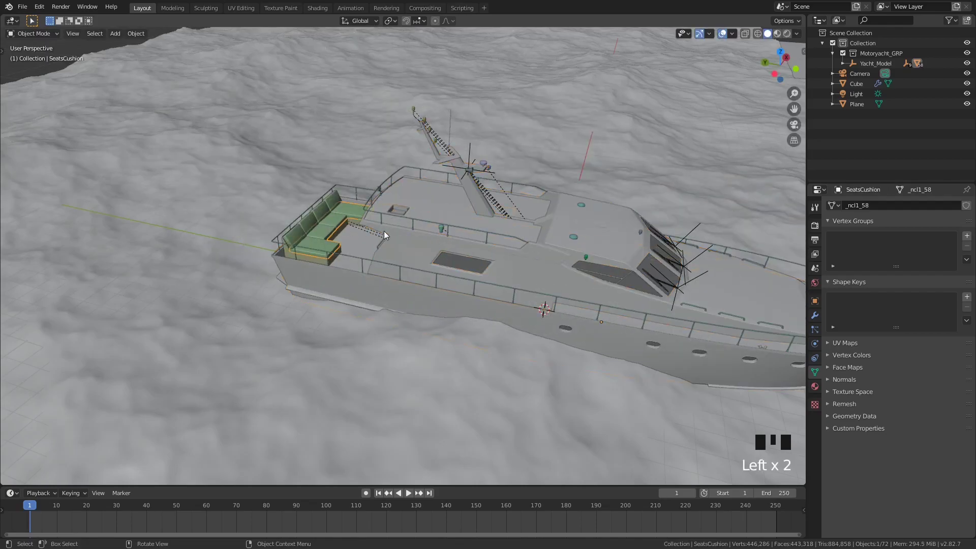
Try moving all yacht parts together after box-selecting them in wireframe, cancel the move, and return to solid shading.
middle_click_drag(513, 240, 610, 215)
key("z")
left_click(486, 224)
mouse_move(485, 224)
middle_mouse_down()
mouse_move(551, 211)
mouse_move(484, 214)
middle_mouse_up()
key("a")
key("b")
left_click_drag(266, 147, 529, 267)
left_click(547, 278, "shift")
left_click(554, 283, "shift")
middle_click_drag(555, 212, 401, 243)
middle_click_drag(441, 212, 492, 197)
key("g")
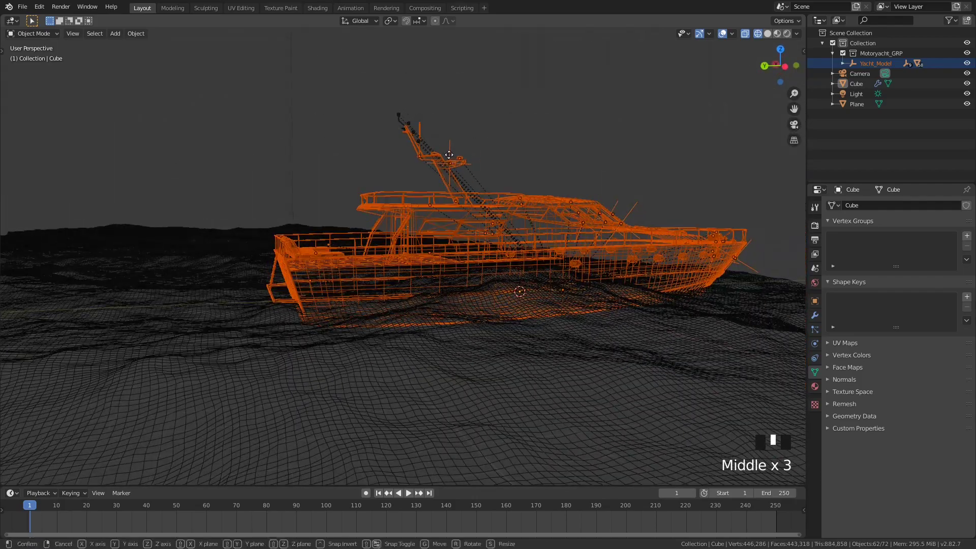
right_click(431, 426)
middle_click_drag(463, 199, 480, 246)
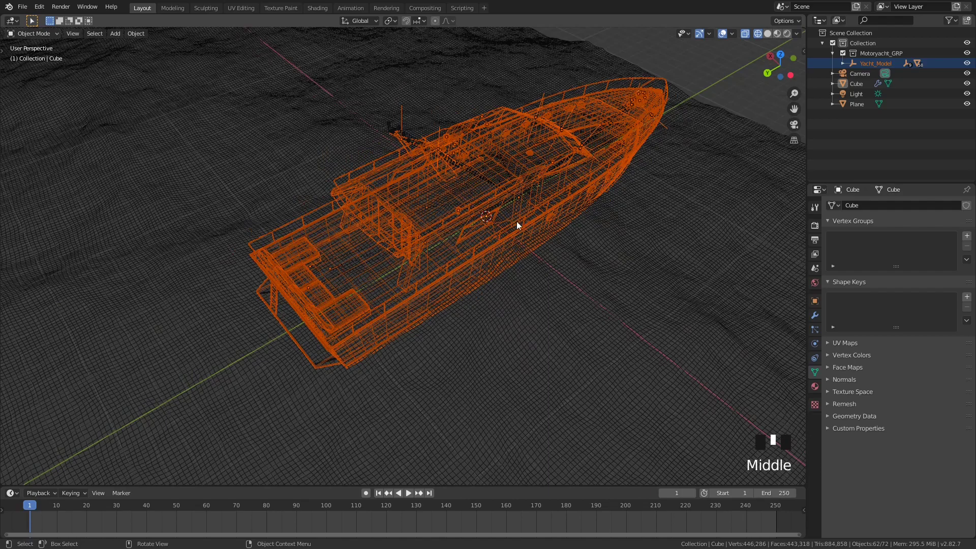
key("z")
left_click(587, 221)
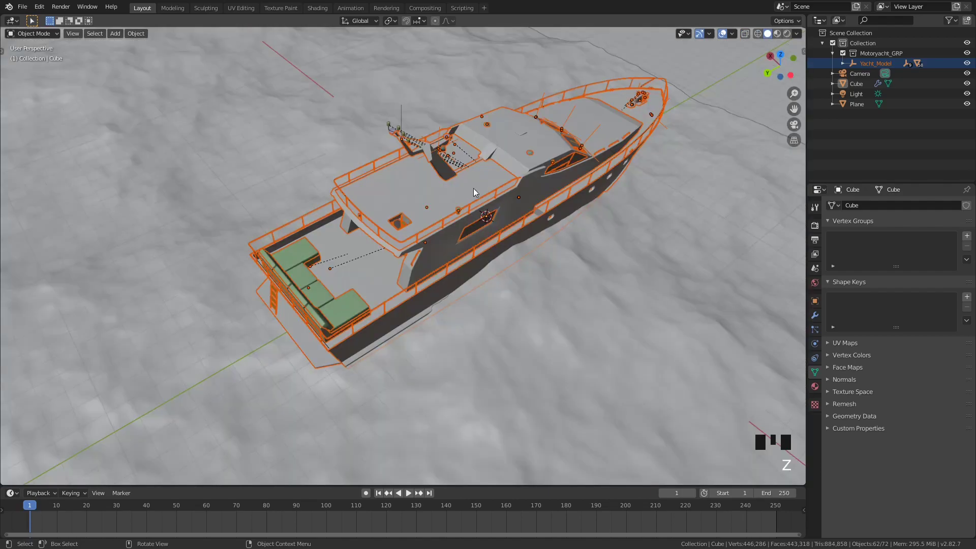
Deselect everything, try moving the roof ventilation piece separately, and cancel the move.
key("a")
key("a")
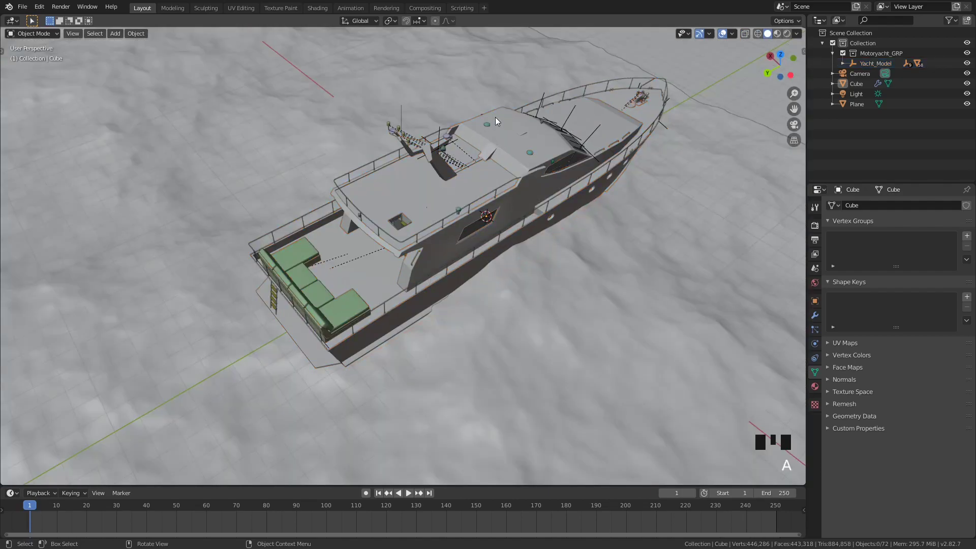
left_click(530, 152)
key("g")
right_click(569, 132)
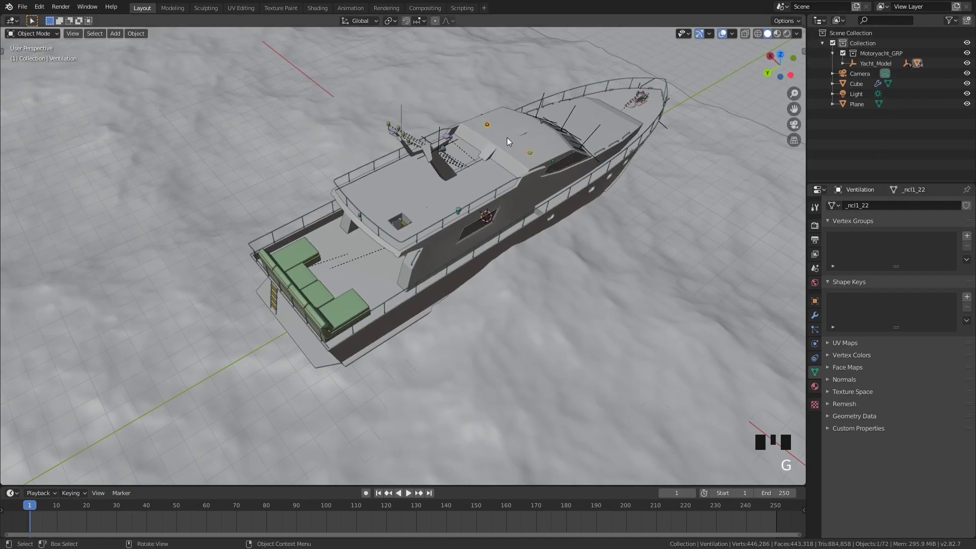
Select the parent empty Yacht_Model, test moving the whole yacht with it, and scale the yacht by 0.8.
left_click(875, 64)
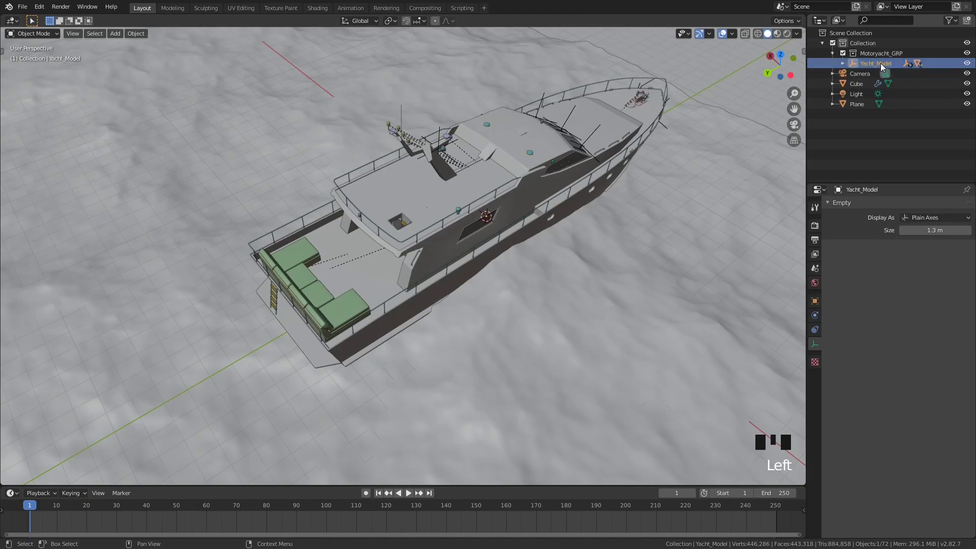
key("g")
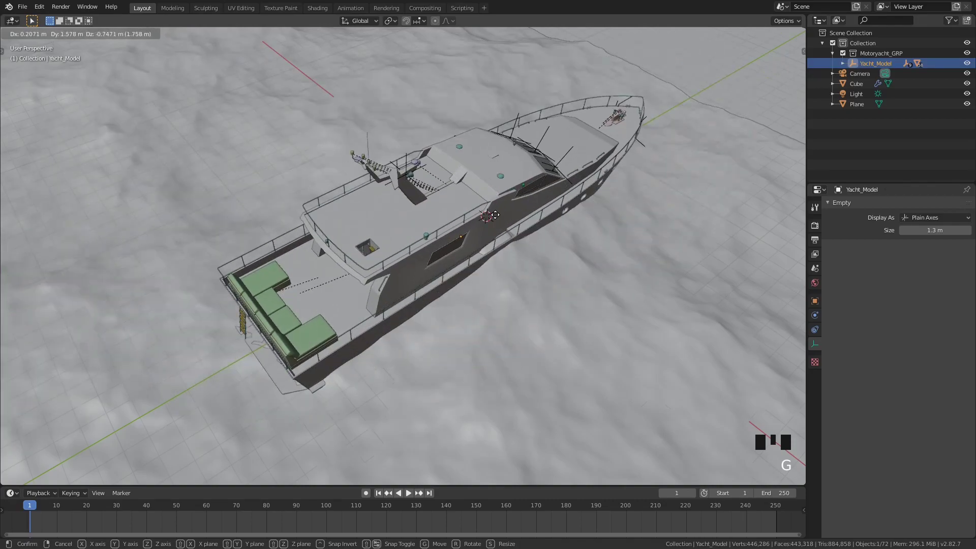
right_click(539, 203)
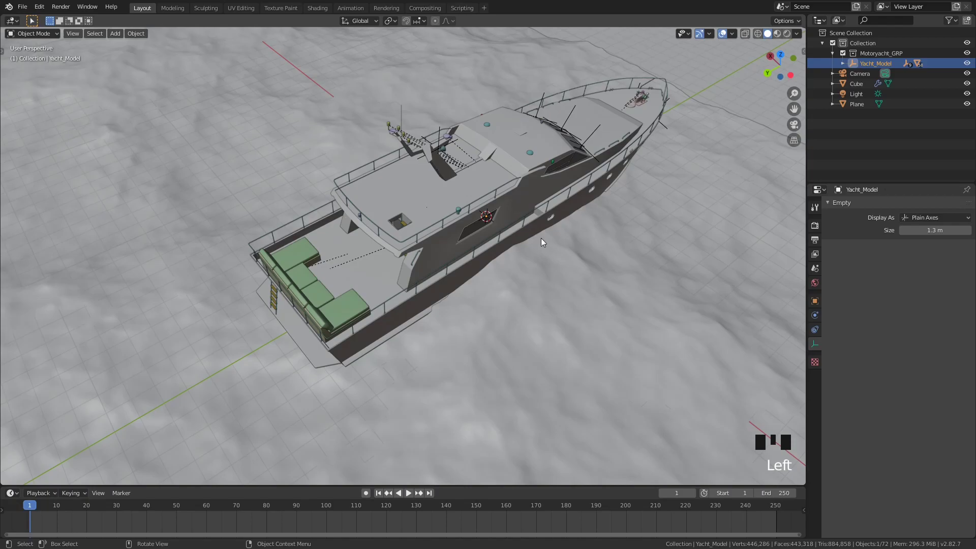
type("s")
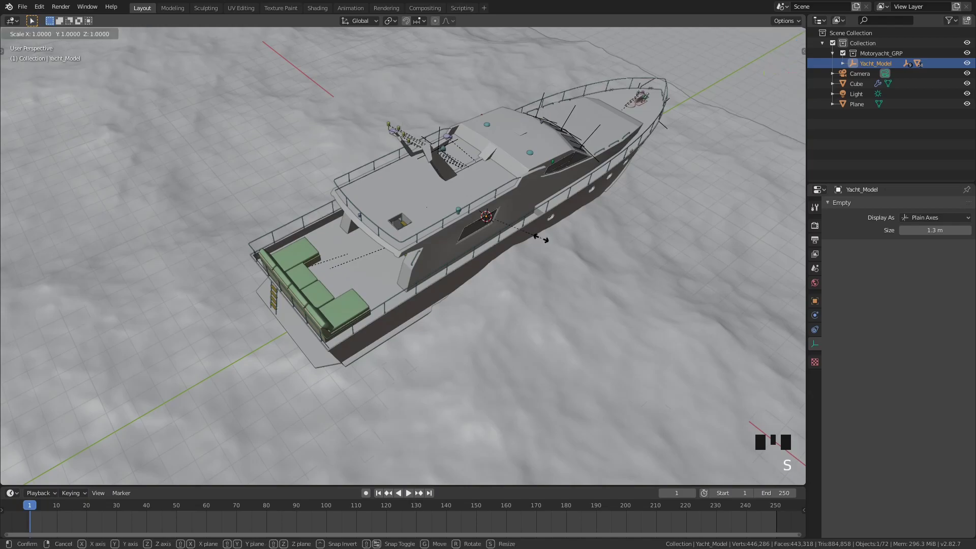
type("0.8")
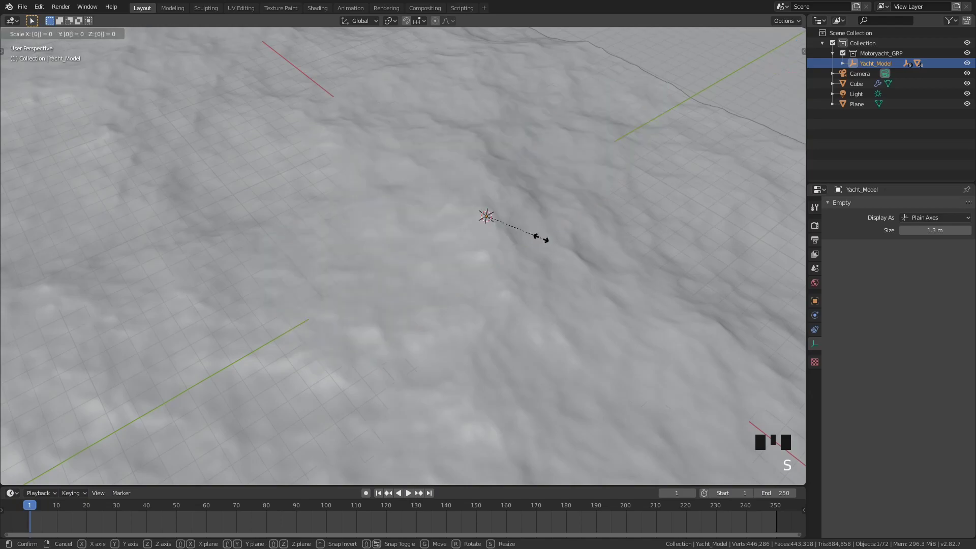
key("Return")
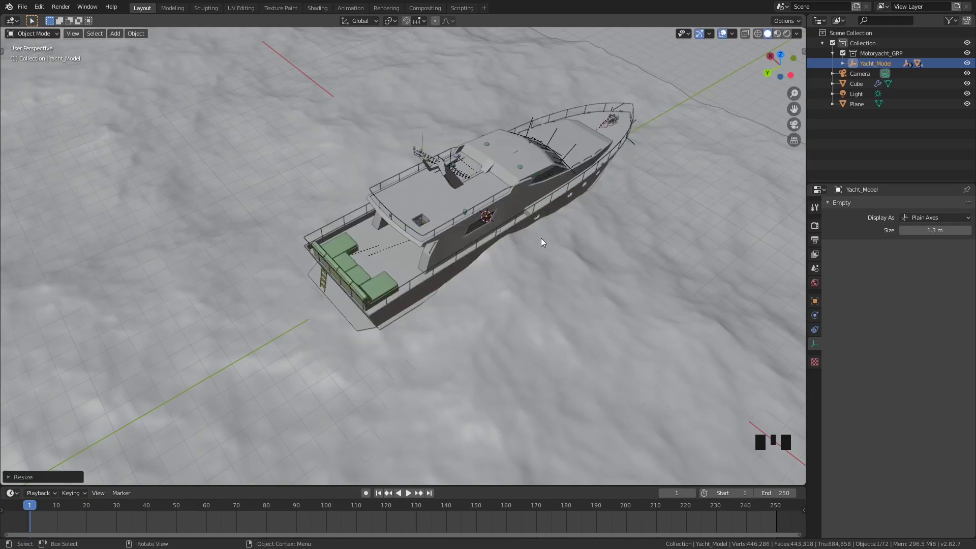
Examine how the scaled yacht sits on the waves and where it lies relative to the camera frame.
middle_click_drag(563, 223, 427, 178)
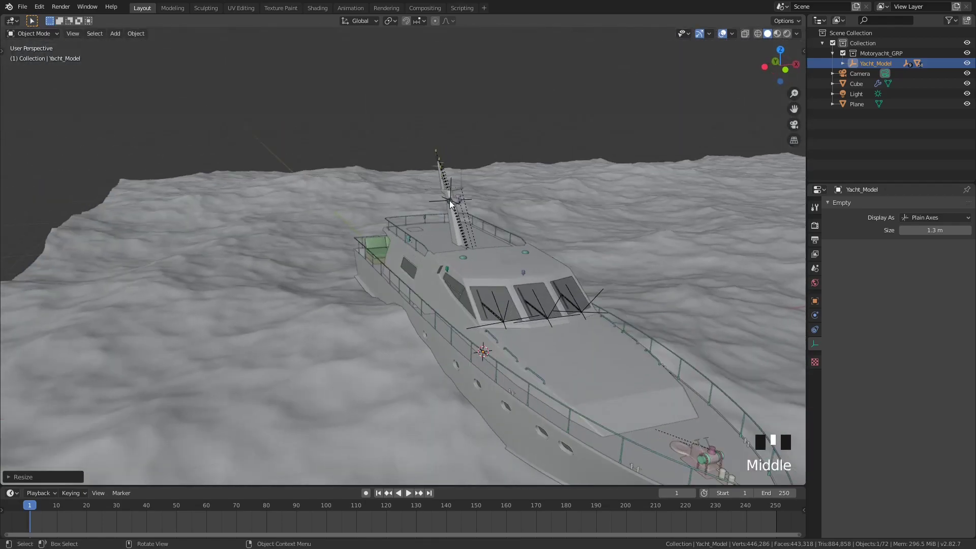
middle_click_drag(369, 265, 453, 260)
scroll(453, 260, "down", 4)
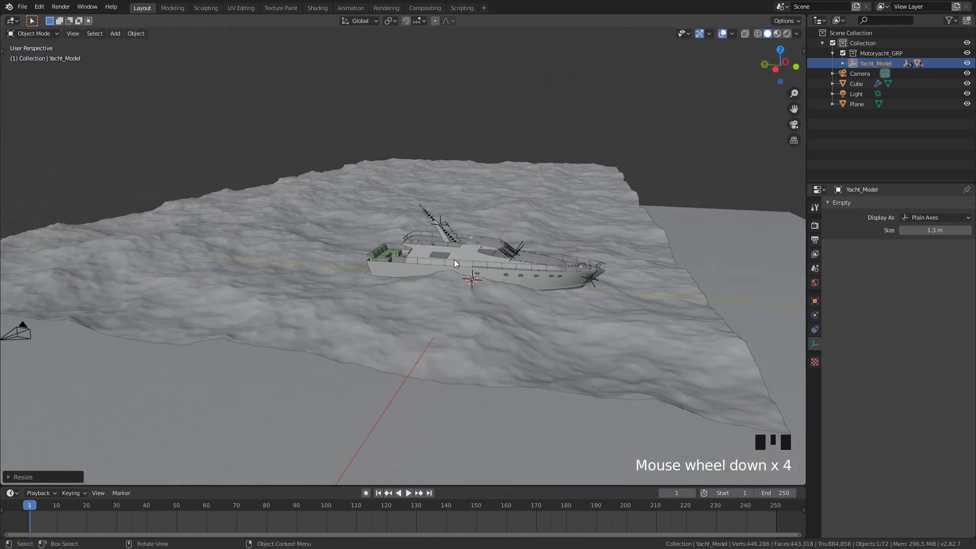
middle_click_drag(376, 273, 380, 277)
scroll(437, 221, "up", 3)
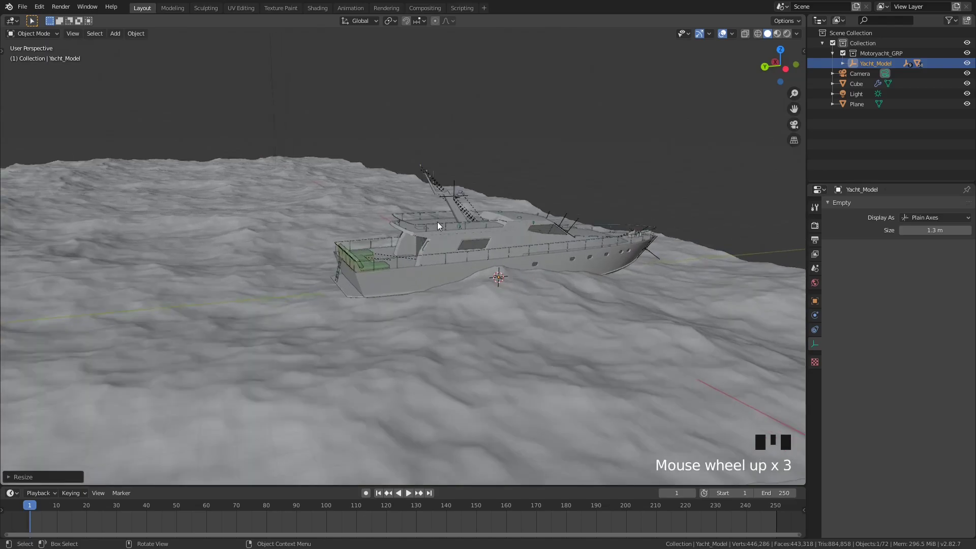
middle_click_drag(172, 281, 479, 229, "shift")
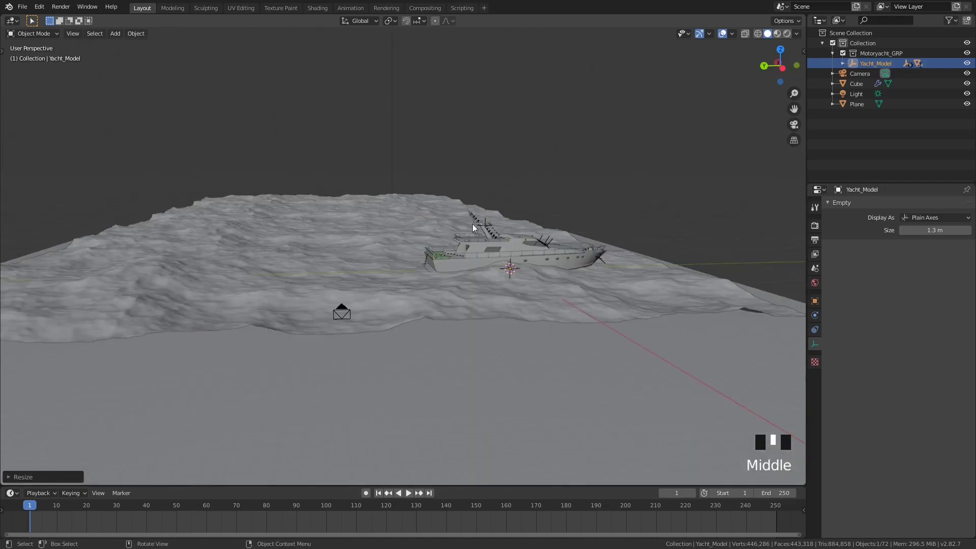
key("grave")
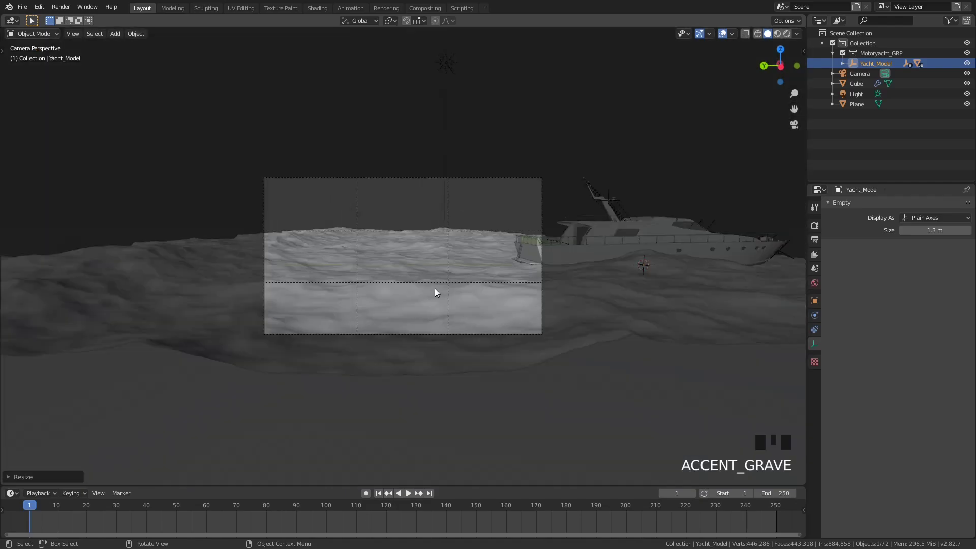
scroll(435, 288, "up", 3)
Set the resolution of the ocean surface's Ocean modifier to 23.
left_click(399, 248)
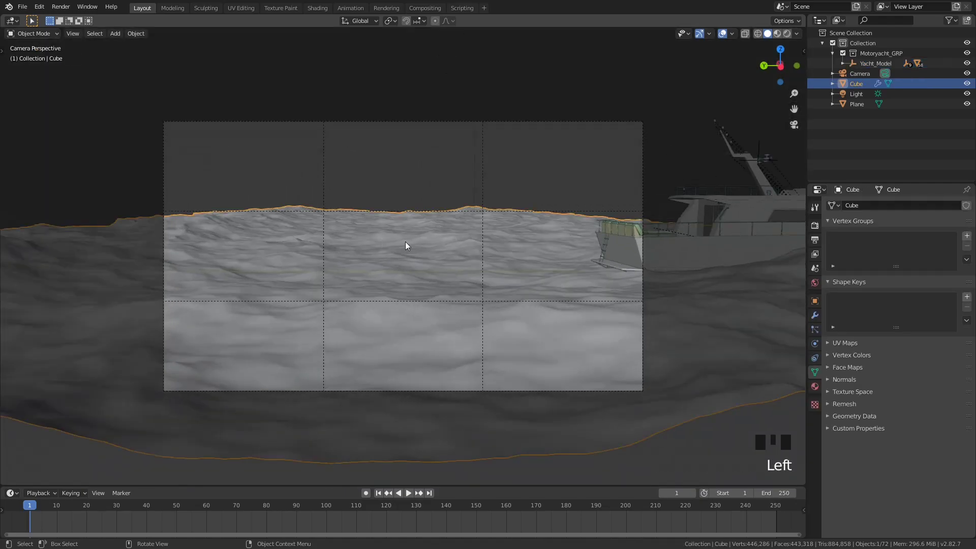
left_click(814, 315)
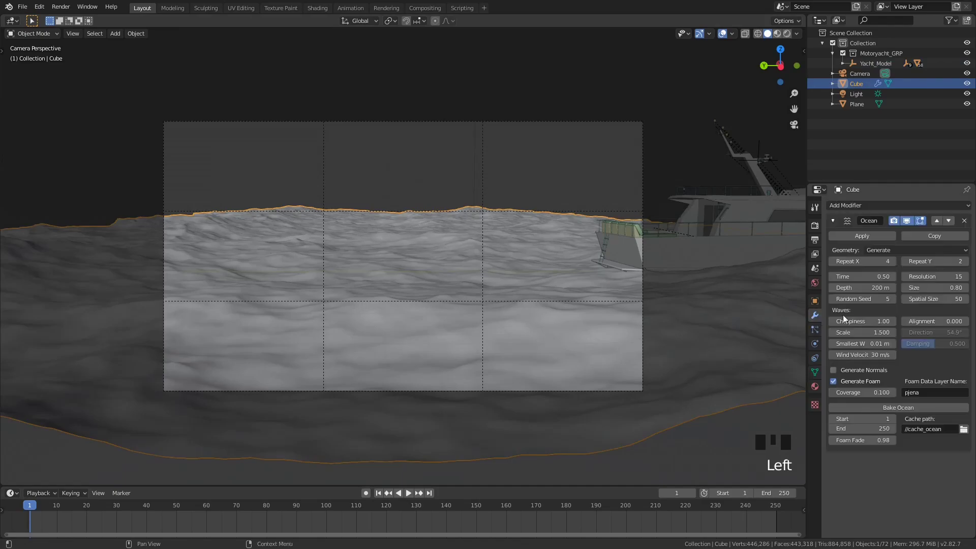
left_click(934, 276)
type("22")
key("Return")
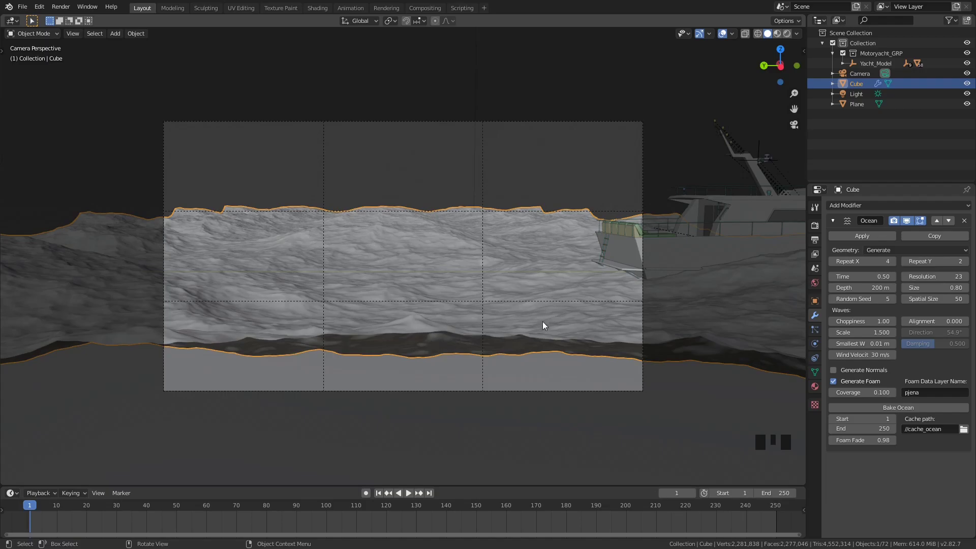
Move the camera forward along the global X axis to about X -24.98 m, beyond the near edge of the ocean.
left_click(484, 121)
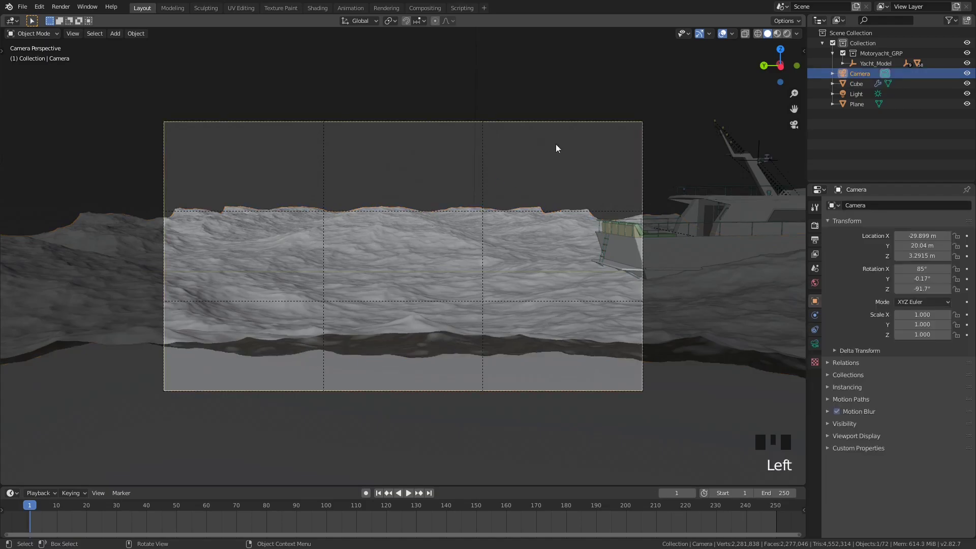
key("g")
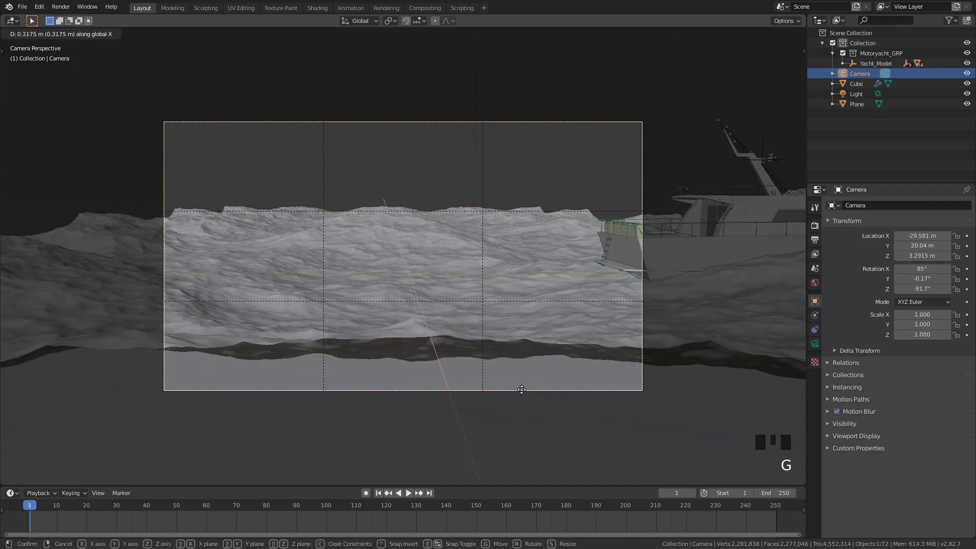
key("x")
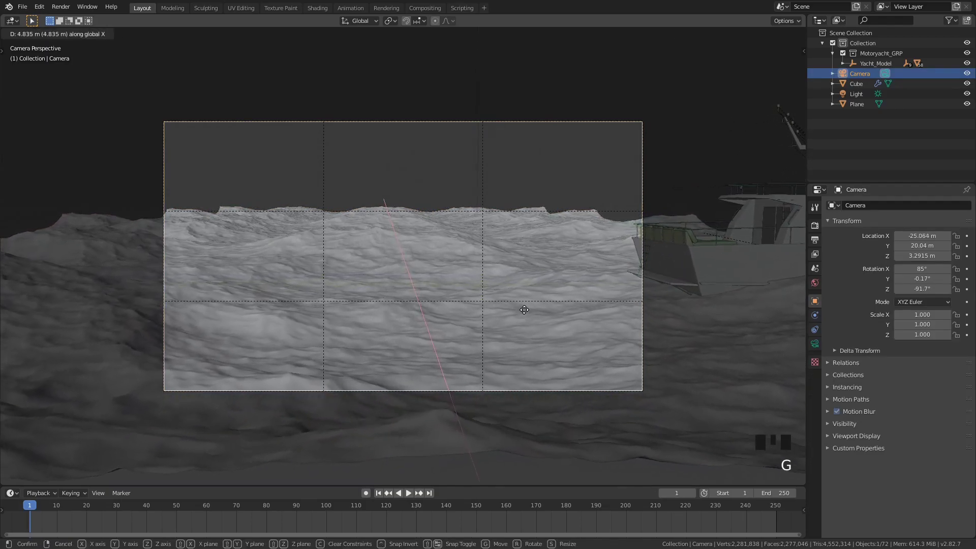
left_click(525, 307)
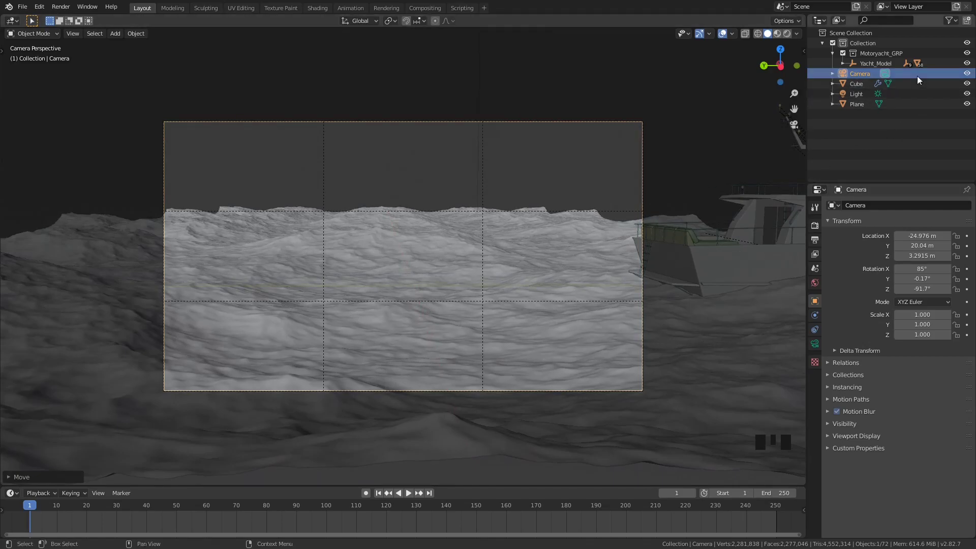
Move the Yacht_Model parent into the camera frame, to about Y 19.16 m and X 14.36 m.
left_click(879, 64)
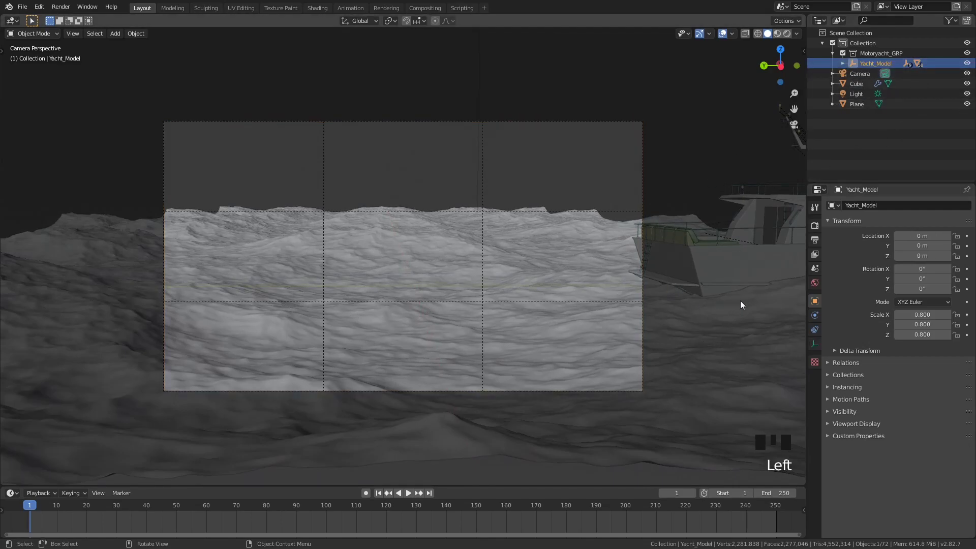
key("g")
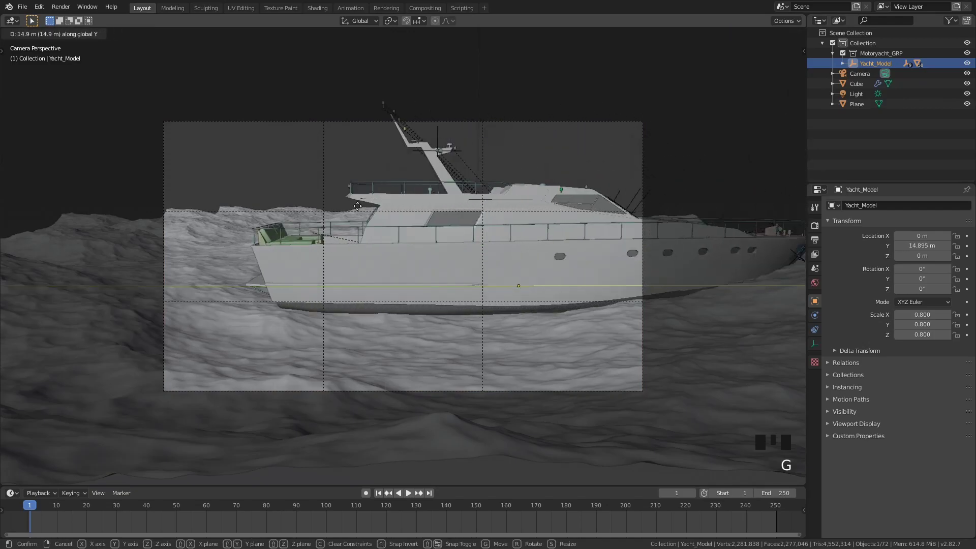
left_click(249, 206)
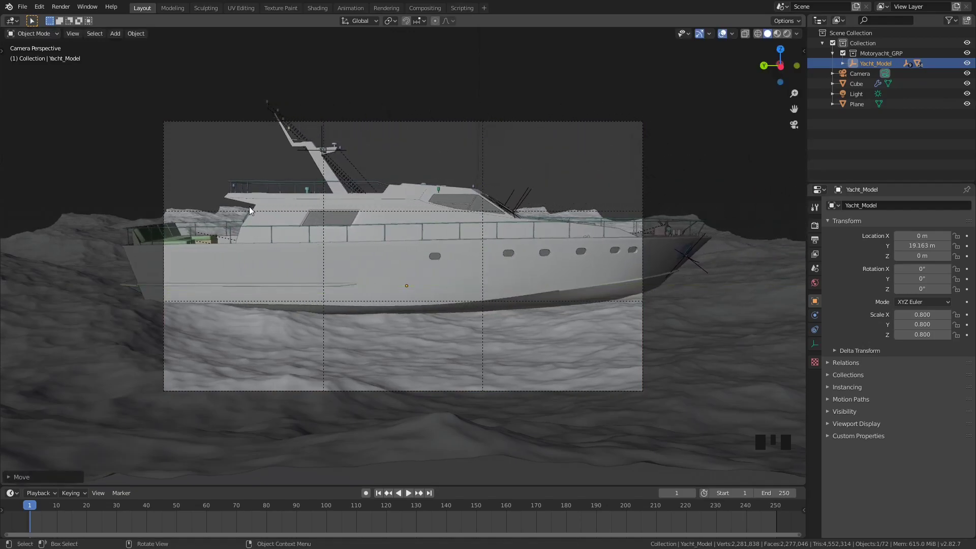
key("g")
key("x")
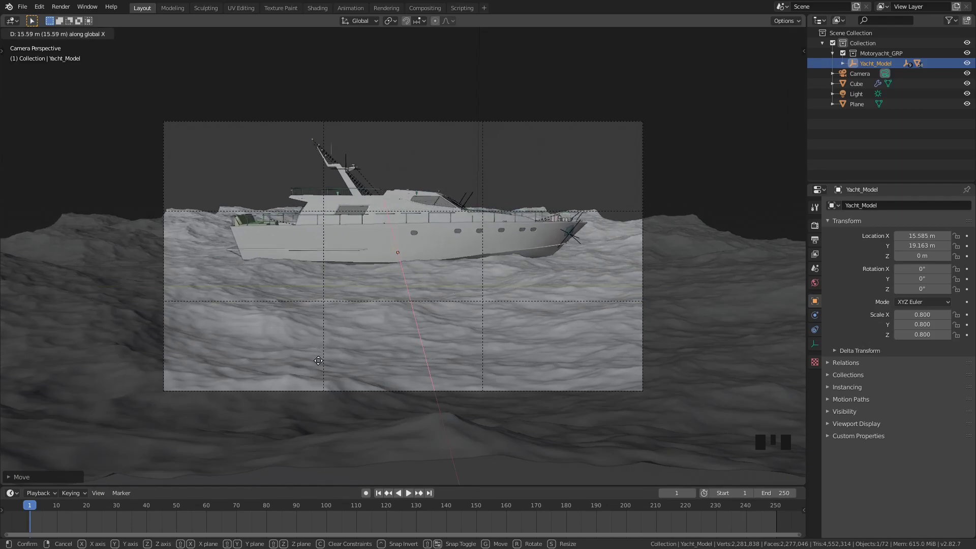
left_click(331, 353)
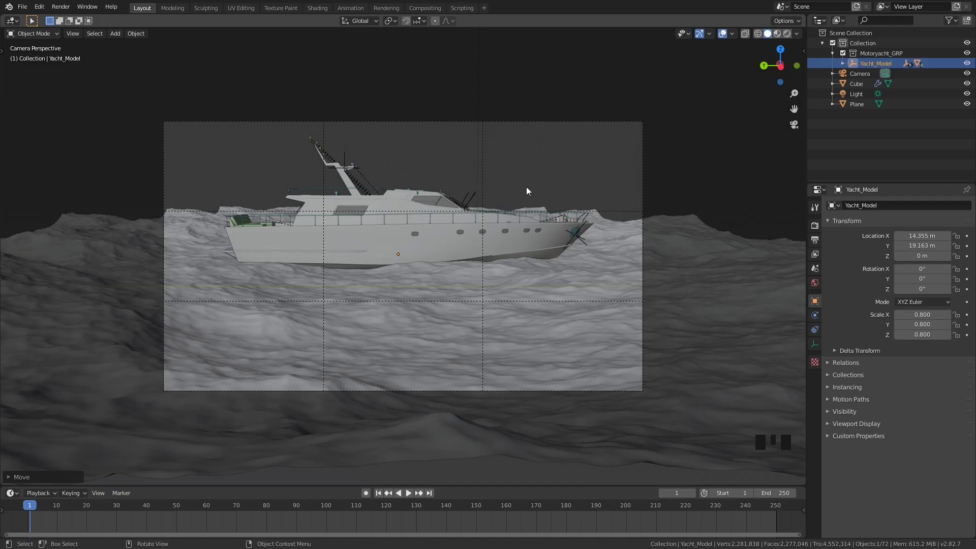
Push the yacht farther away along the global X axis to about X 33.7 m and return to the camera view.
middle_click_drag(454, 186, 479, 235)
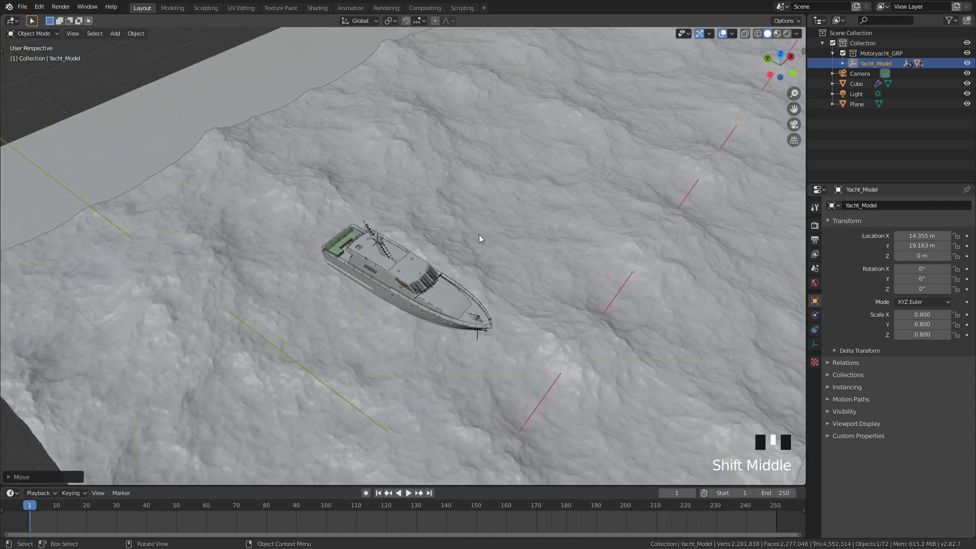
key("g")
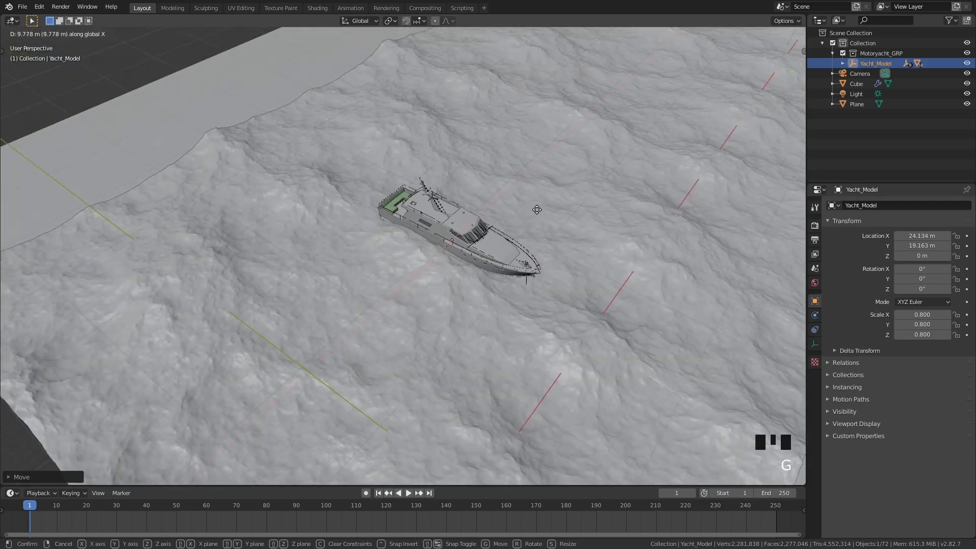
left_click(589, 184)
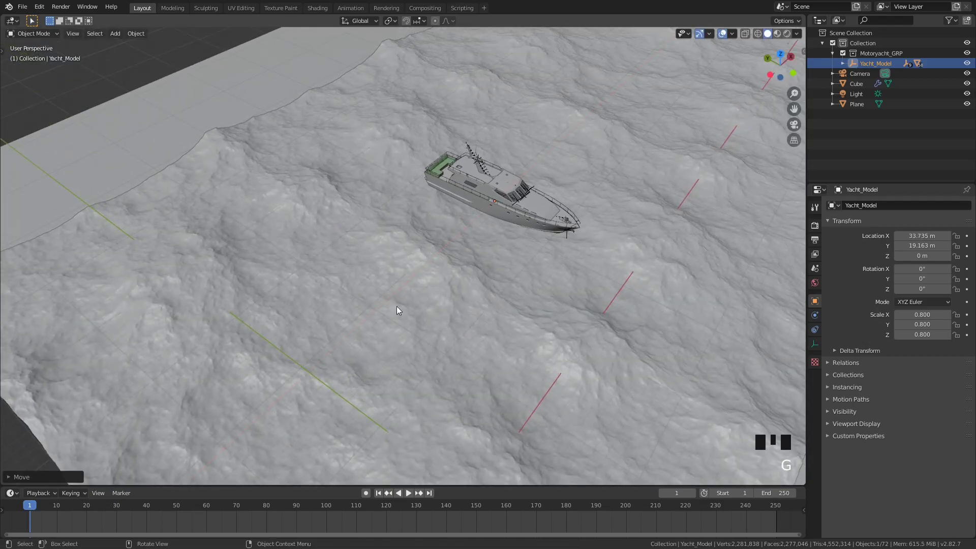
key("grave")
left_click(345, 337)
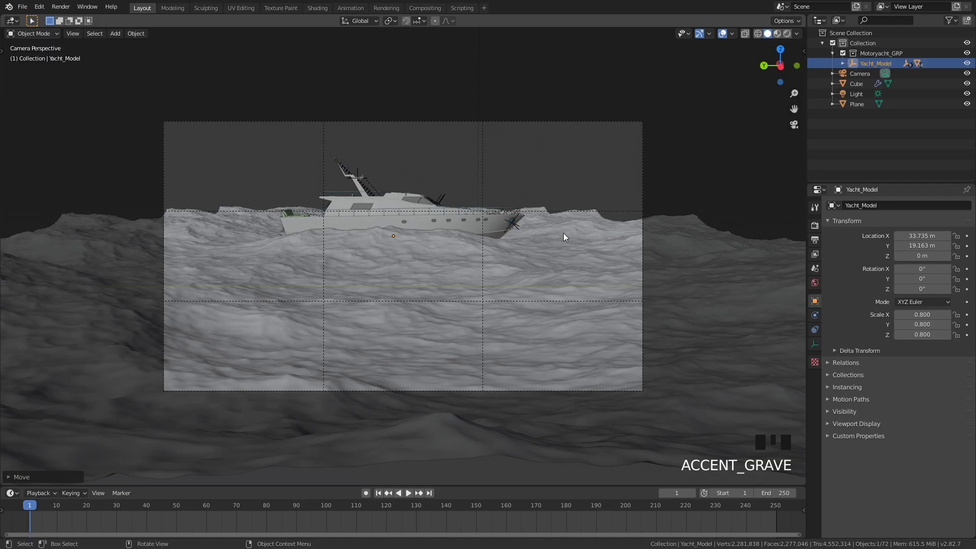
Set the wave scale of the ocean surface's Ocean modifier to 1.8.
left_click(263, 262)
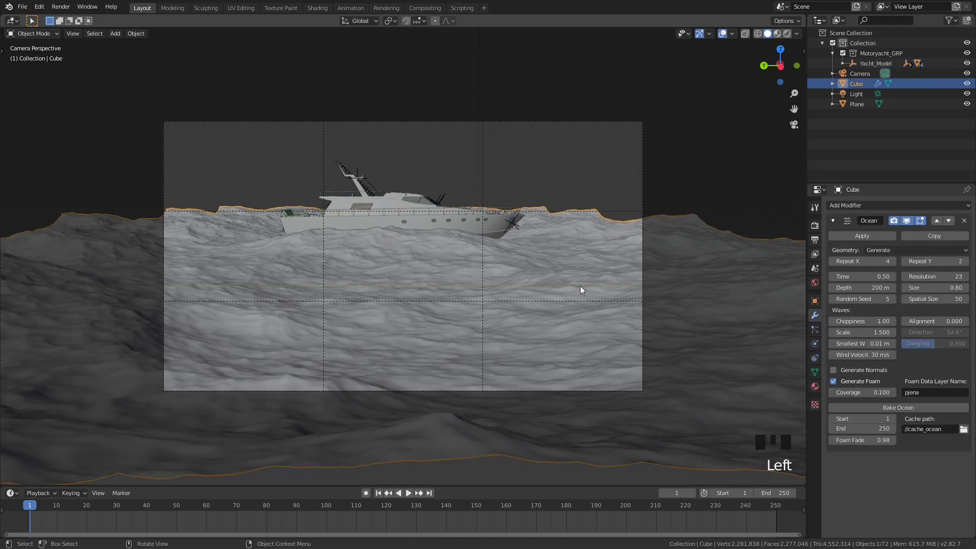
left_click(892, 331)
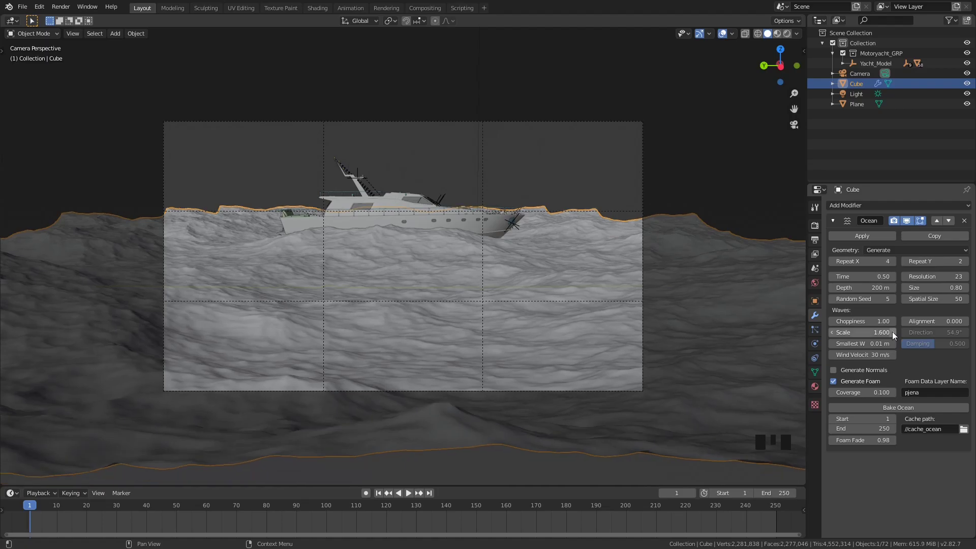
left_click(881, 333)
type("1.8")
key("Return")
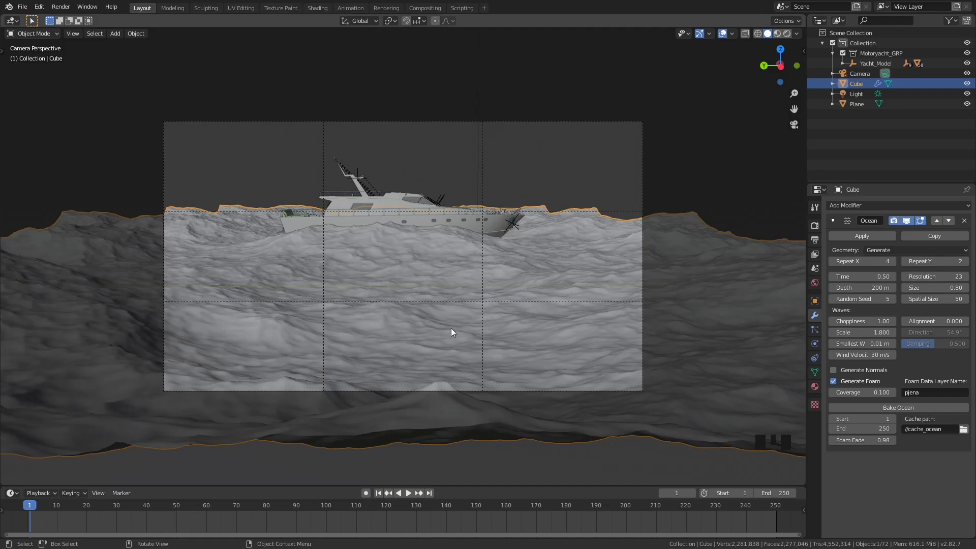
Nudge the camera forward along the global X axis to about X -24.5 m.
left_click(493, 122)
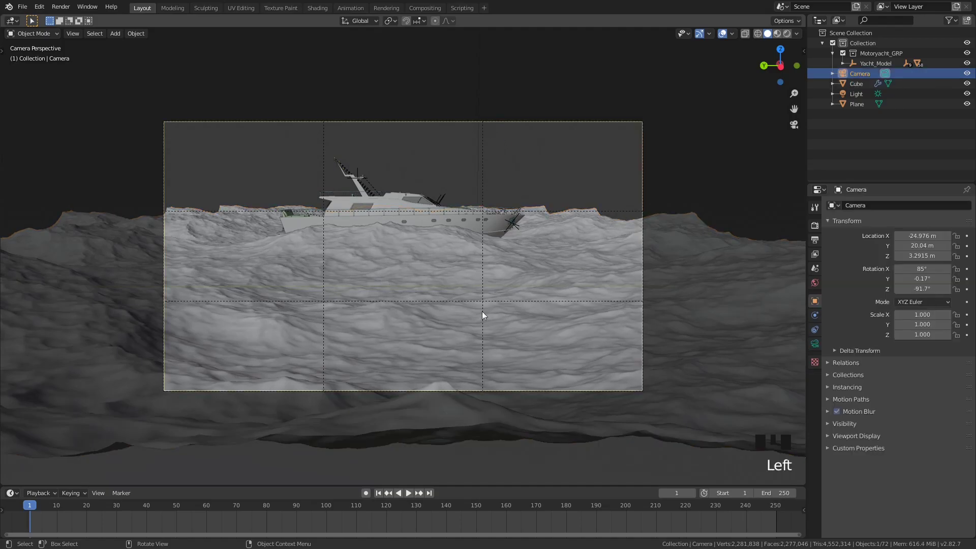
key("g")
key("x")
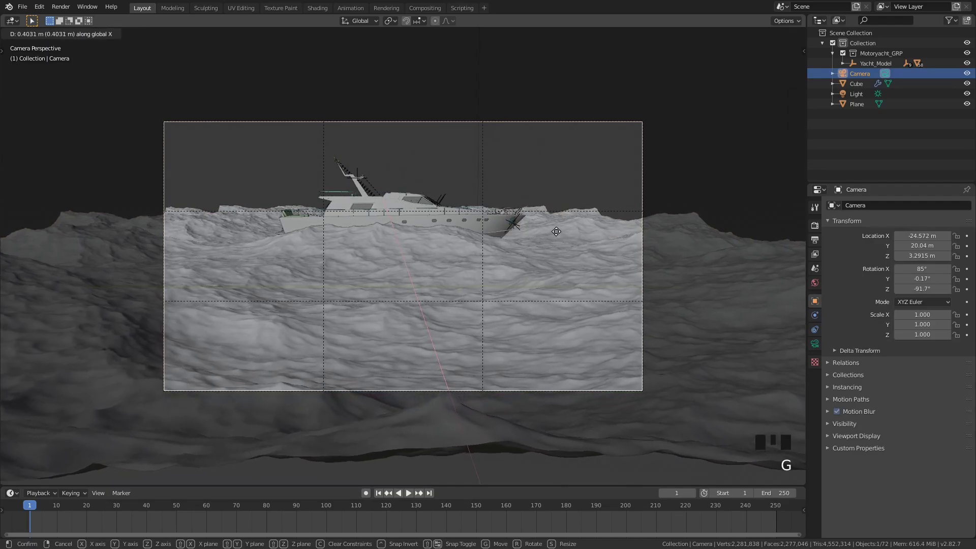
left_click(556, 226)
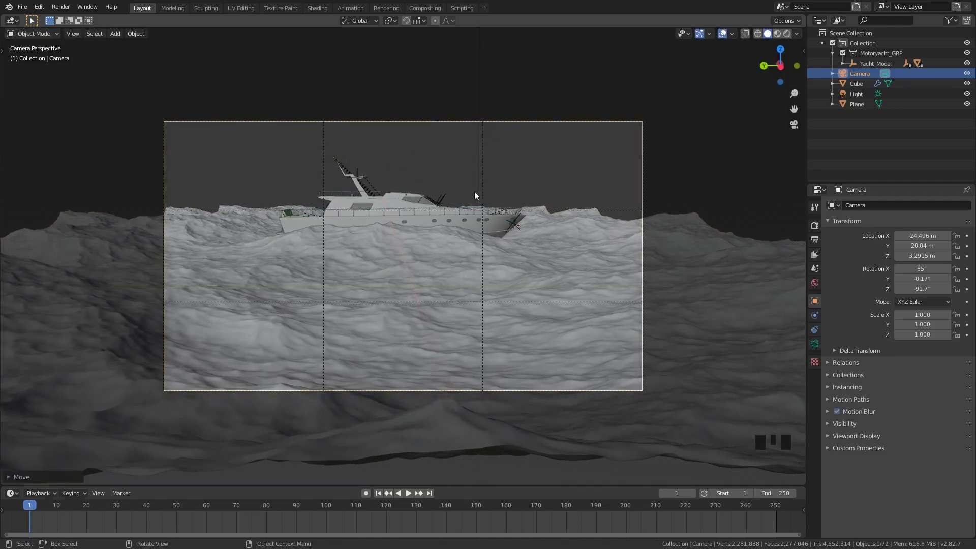
Bring the Yacht_Model parent closer to the camera along the global X axis, to about X 16.55 m.
left_click(870, 64)
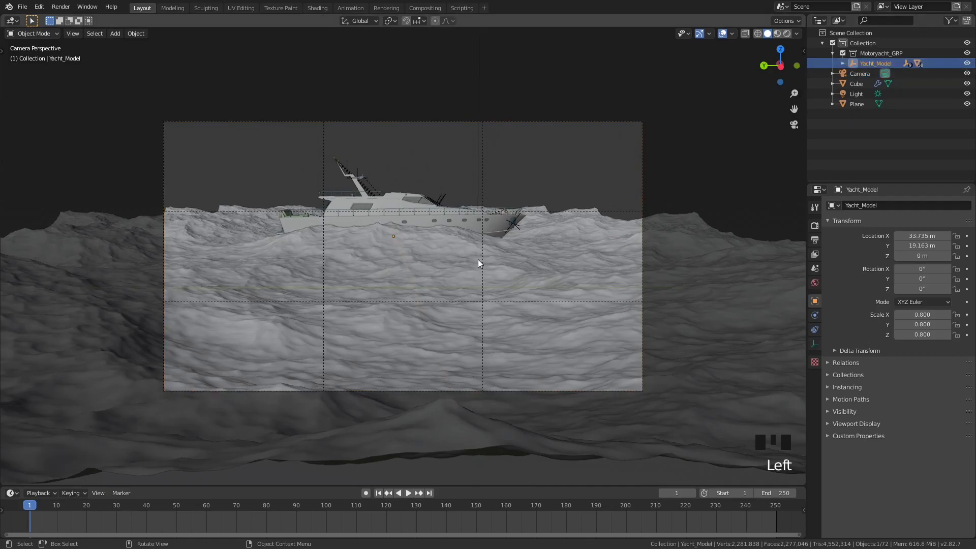
key("g")
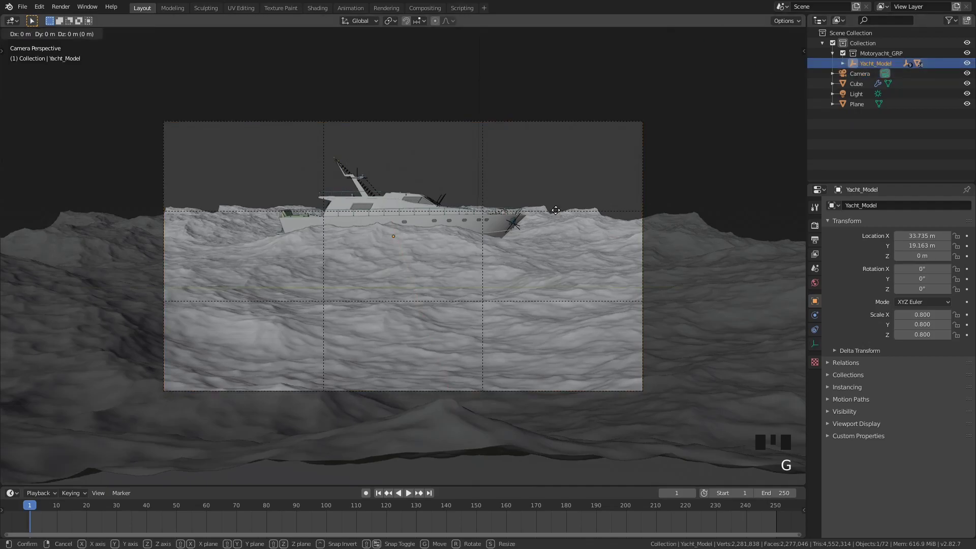
key("x")
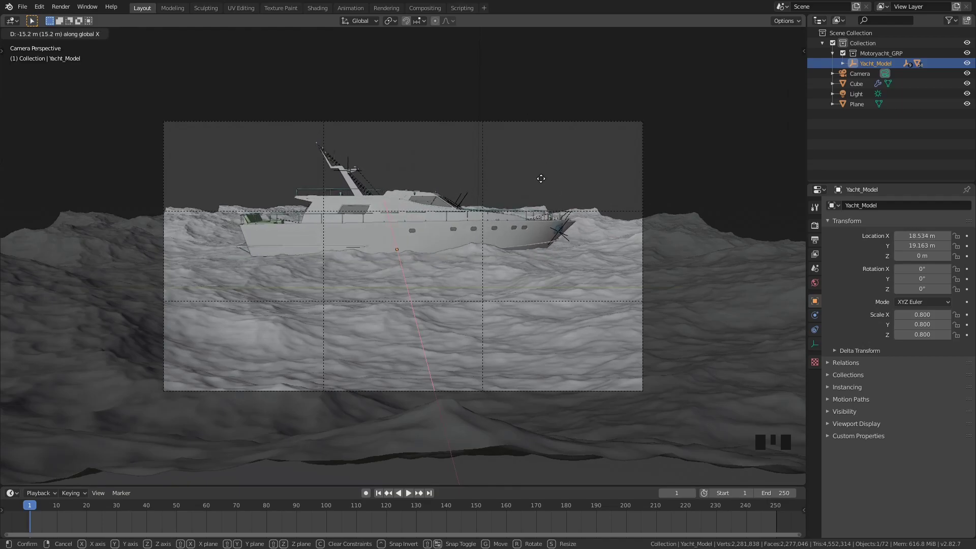
left_click(529, 147)
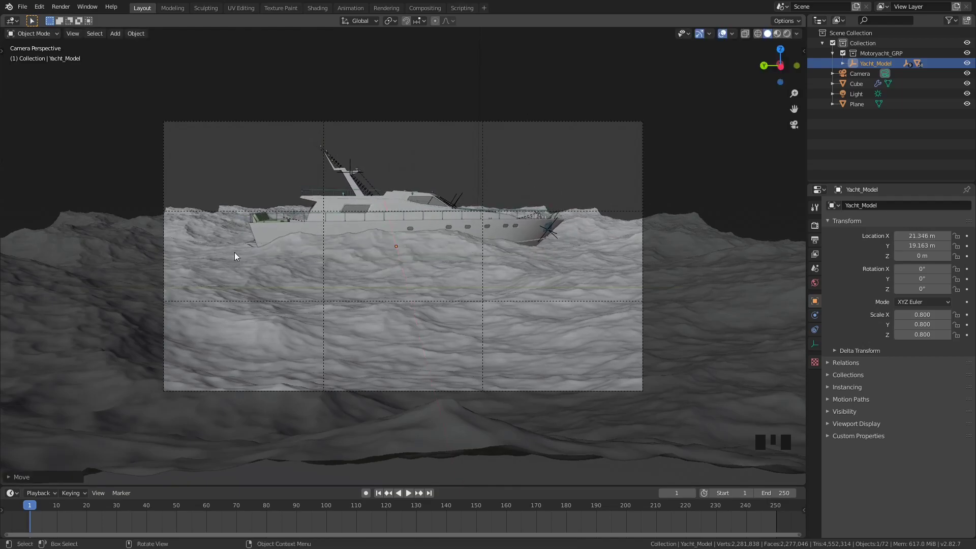
middle_click_drag(319, 263, 473, 264)
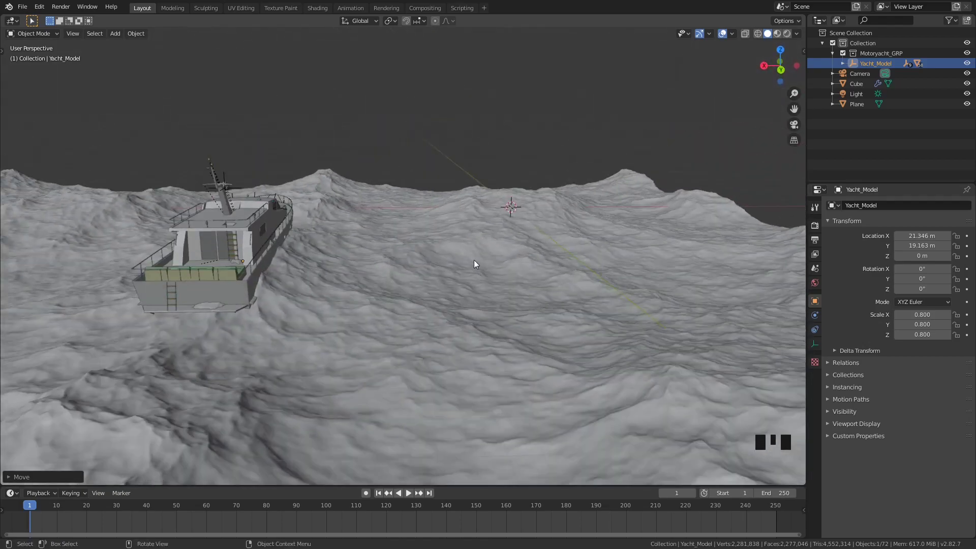
key("g")
left_click(460, 234)
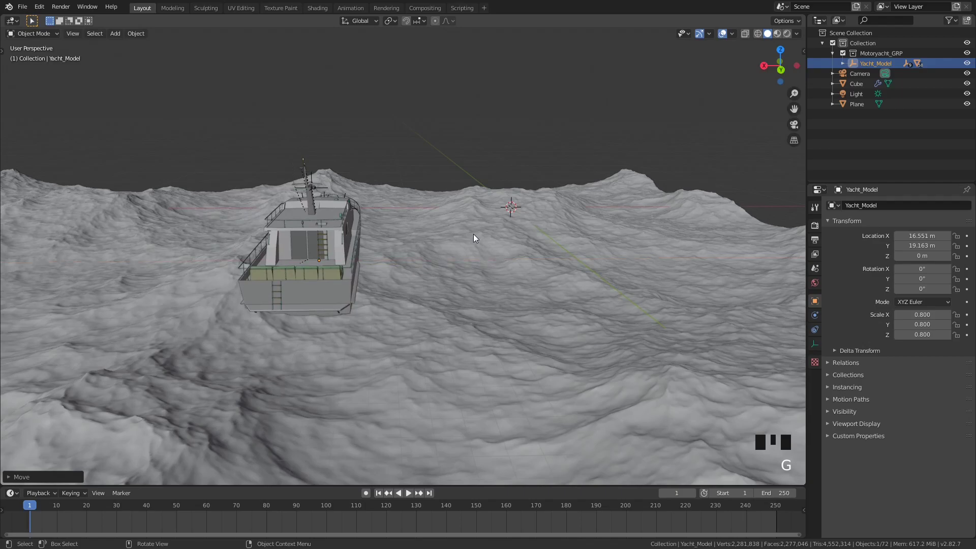
Try scaling the yacht by 0.5, scale it by 0.7 instead, and return to the camera view.
type("s.5")
right_click(474, 234)
type("s.7")
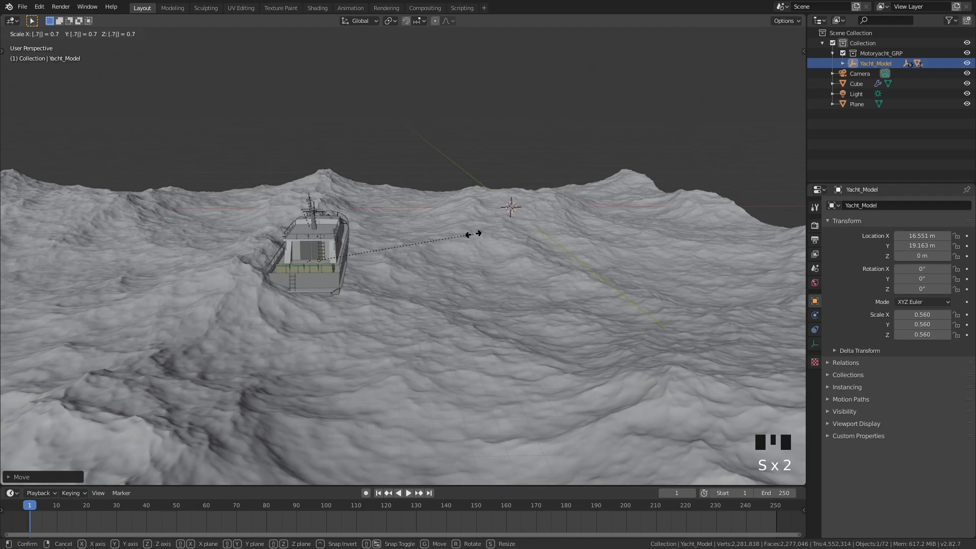
left_click(474, 234)
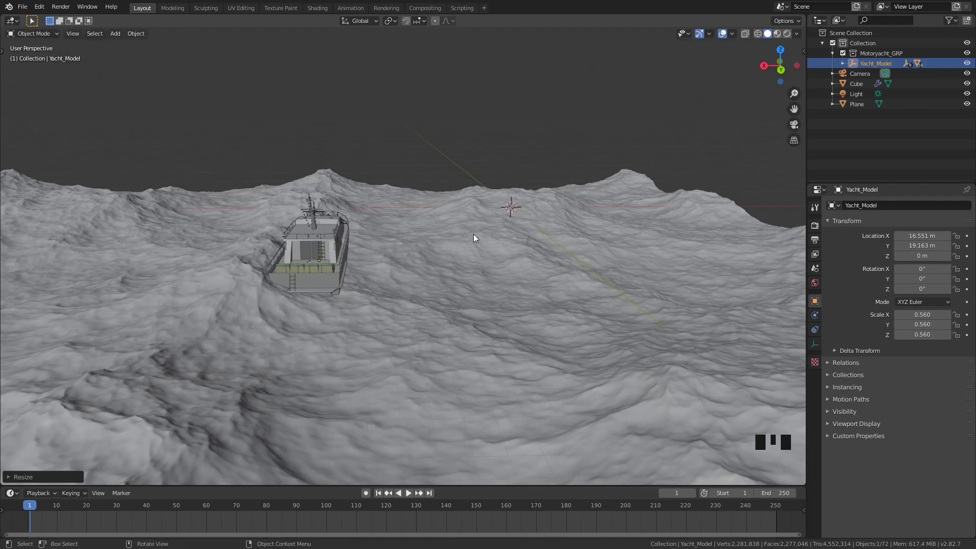
middle_click_drag(474, 234, 368, 279)
key("grave")
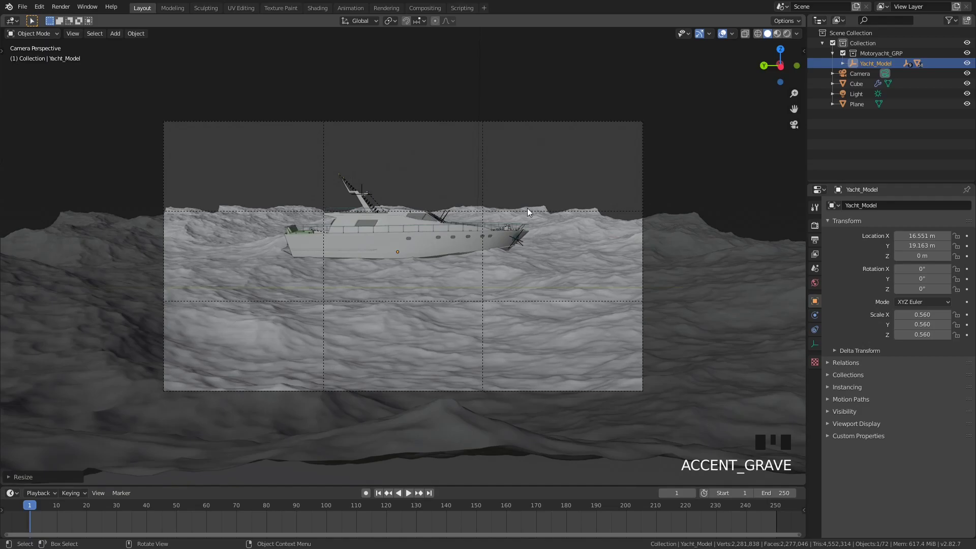
Move the yacht along the global X axis to about X 12.6 m and rotate it about -24° around Z.
key("g")
key("x")
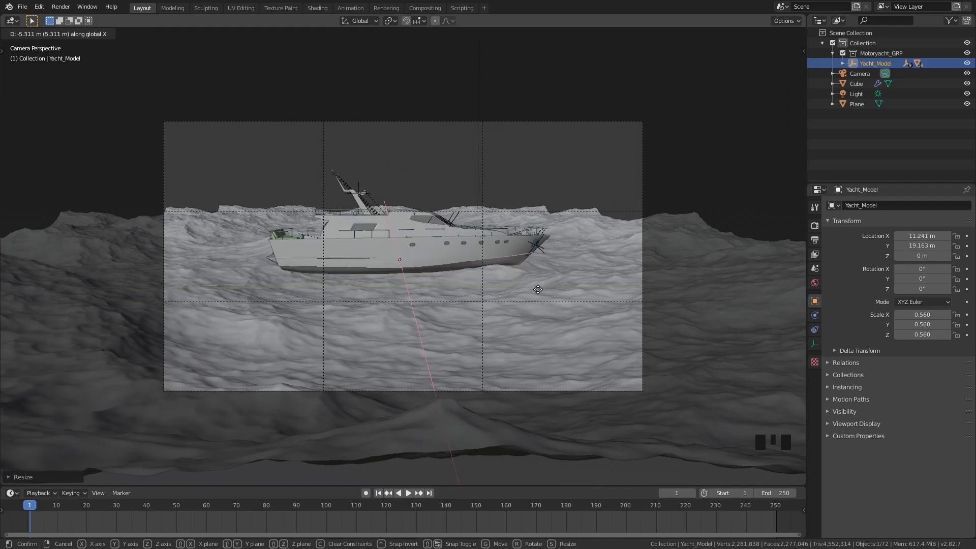
left_click(625, 212)
key("r")
key("z")
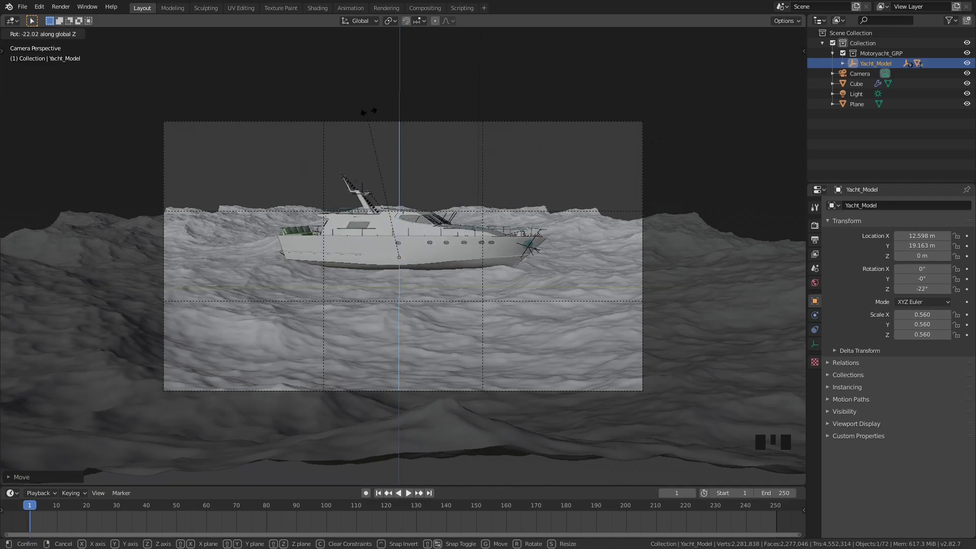
left_click(588, 112)
Roll the yacht around its local Y axis to about -4.5°.
middle_click_drag(593, 154, 486, 173)
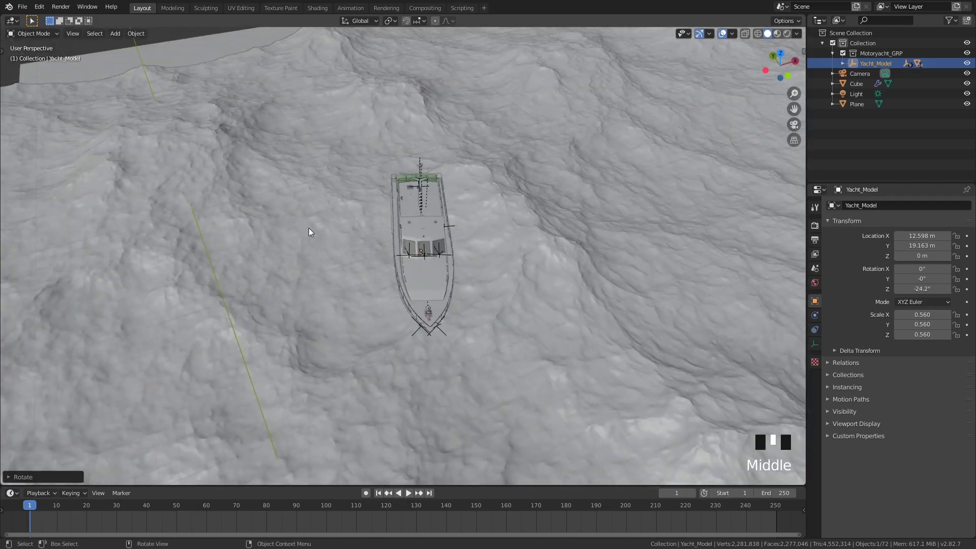
middle_click_drag(439, 223, 446, 181)
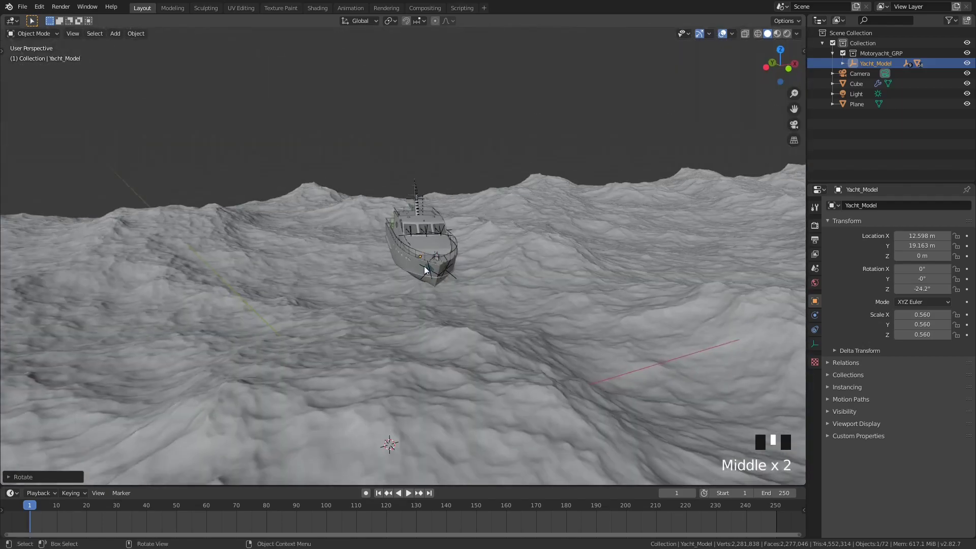
middle_click_drag(431, 272, 420, 276)
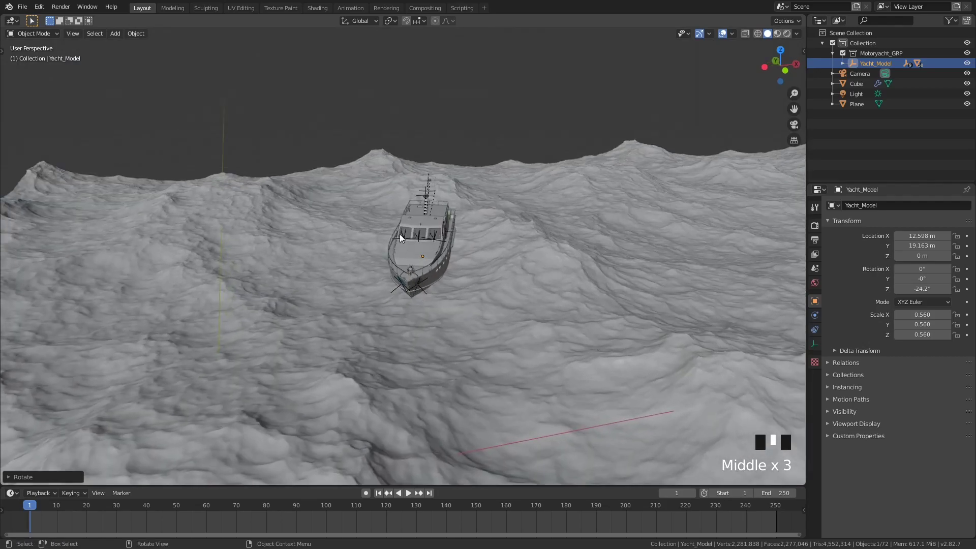
scroll(431, 244, "up", 3)
key("r")
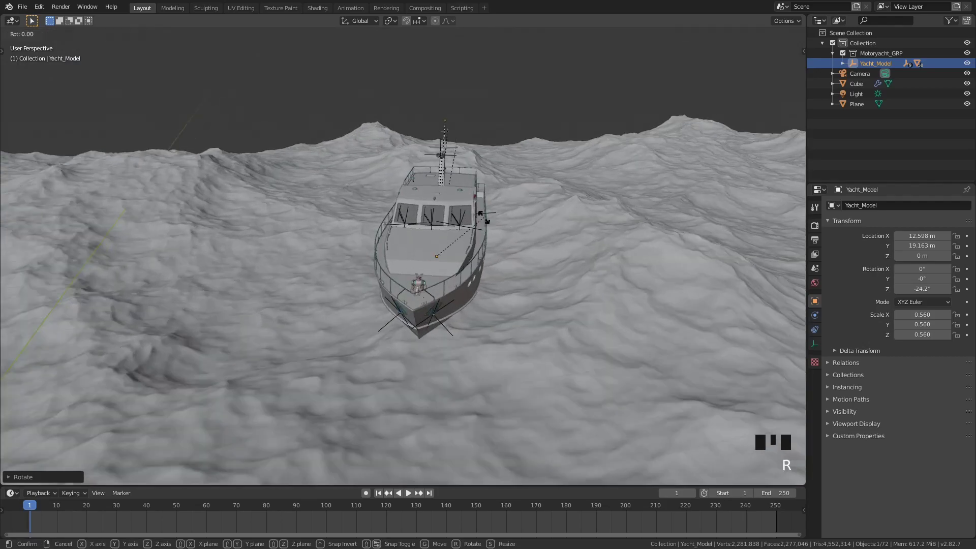
key("y")
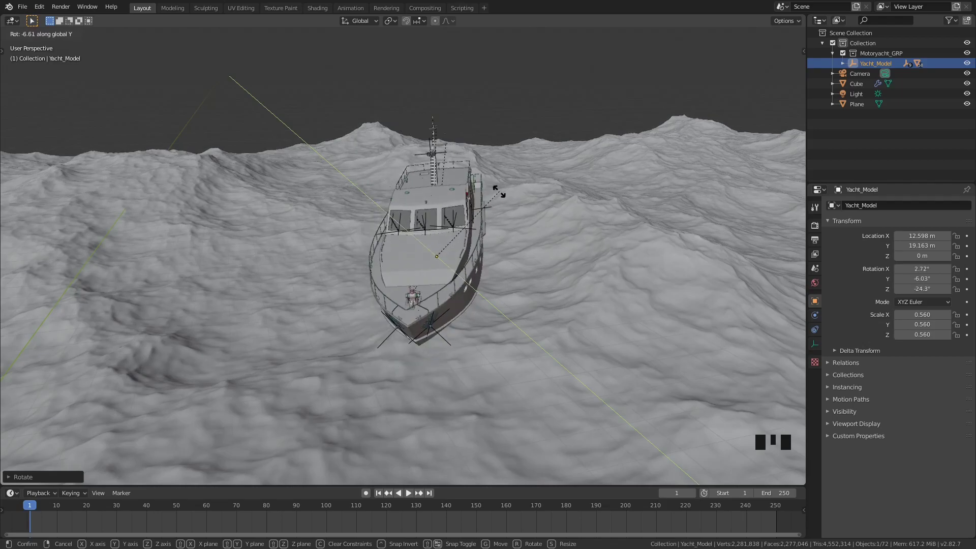
key("y")
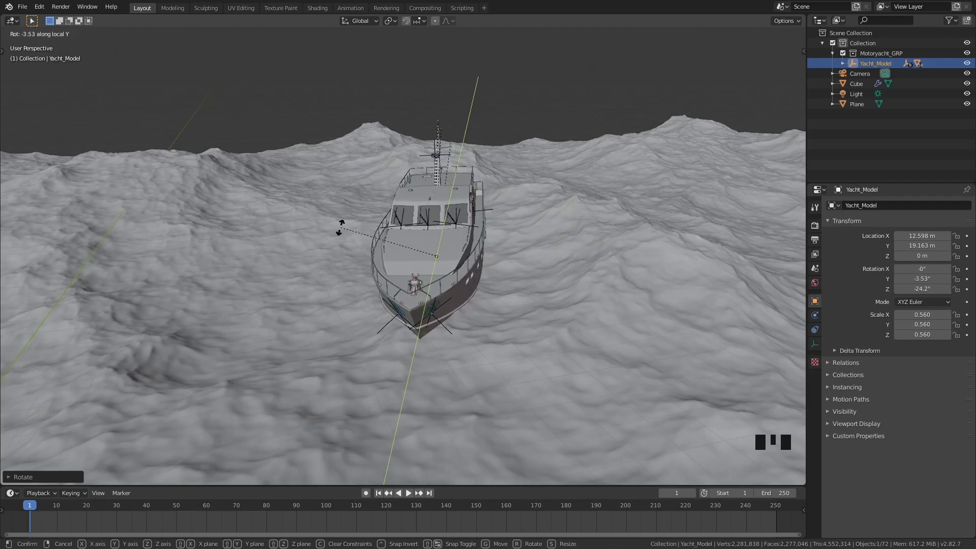
left_click(283, 283)
Lower the yacht into the waves along the global Z axis, to about Z -0.72 m.
middle_click_drag(283, 283, 522, 222)
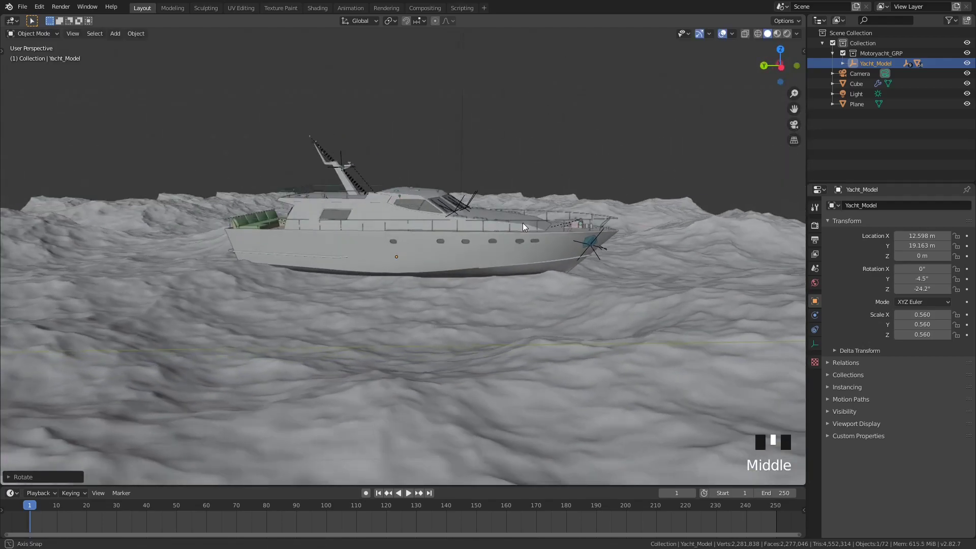
key("g")
key("z")
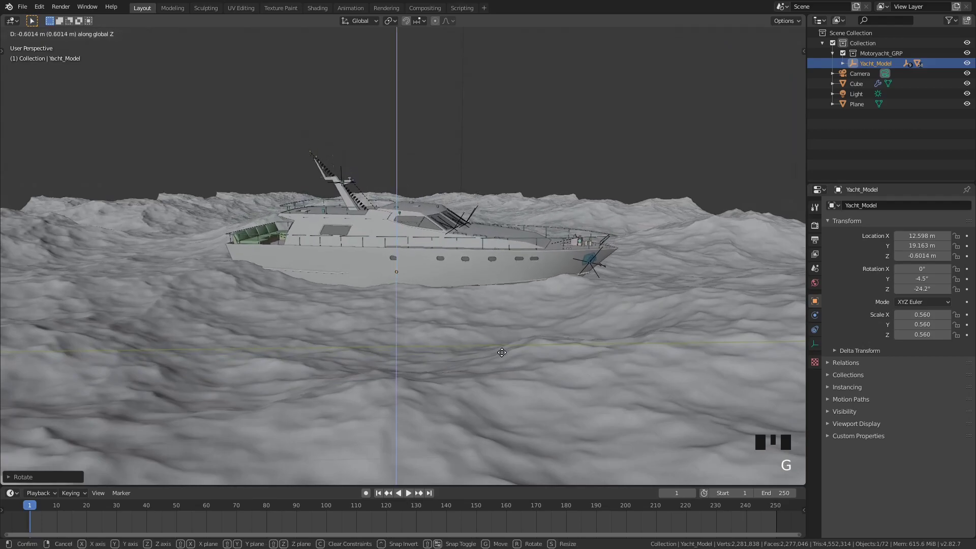
left_click(564, 244)
middle_click_drag(584, 181, 331, 314)
scroll(213, 326, "down", 2)
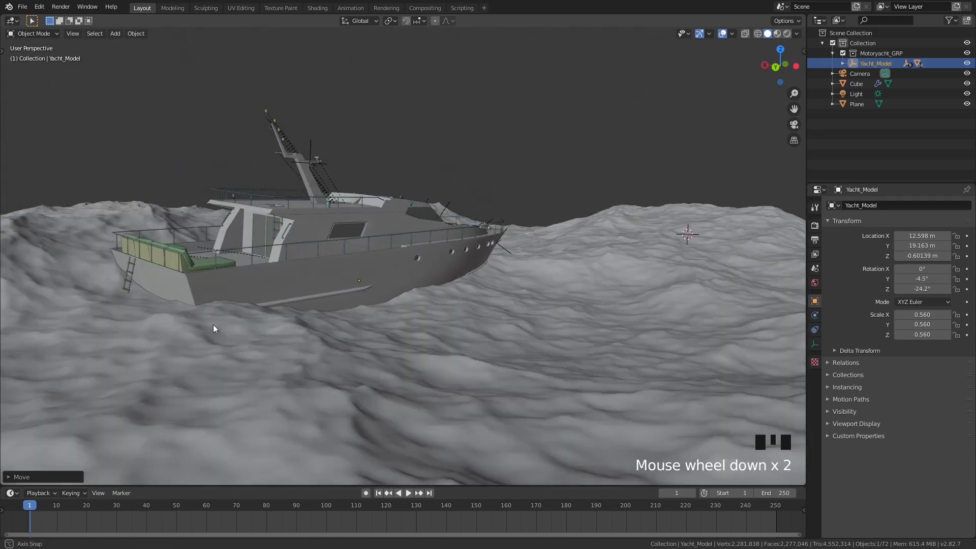
middle_click_drag(213, 327, 234, 334)
key("g")
key("z")
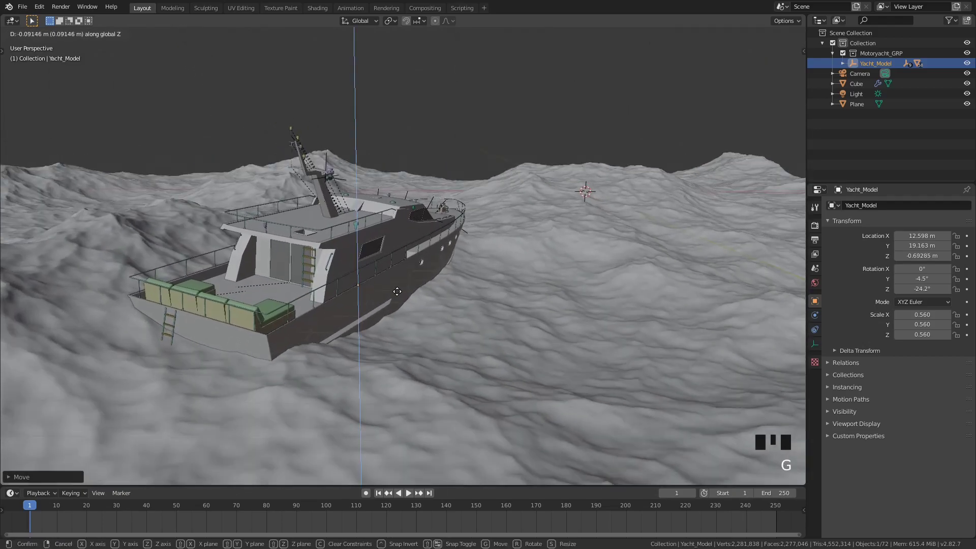
left_click(471, 270)
middle_click_drag(471, 270, 393, 270)
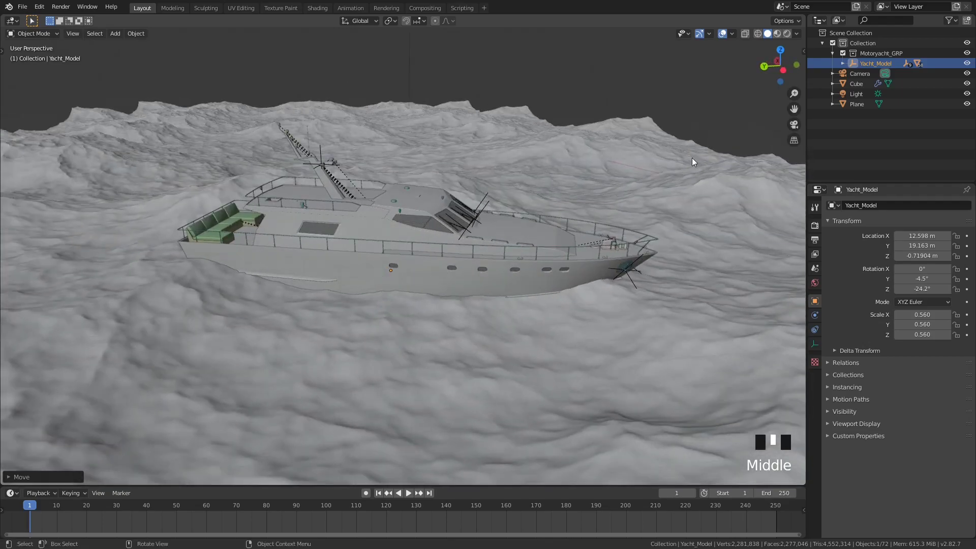
key("r")
key("y")
key("y")
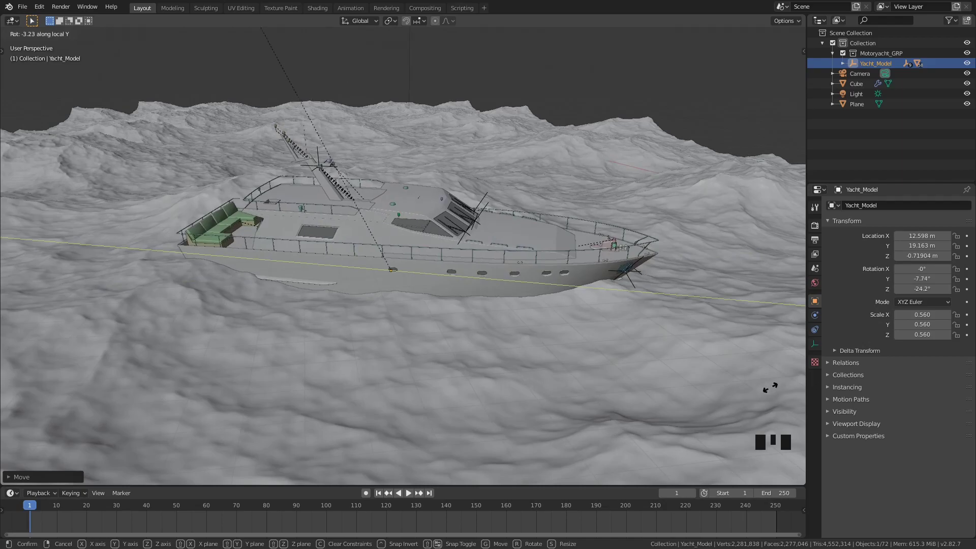
key("Escape")
Roll the yacht further around its local Y axis, to about -10.9°.
middle_click_drag(679, 239, 508, 215)
scroll(588, 251, "down", 2)
key("r")
key("y")
key("y")
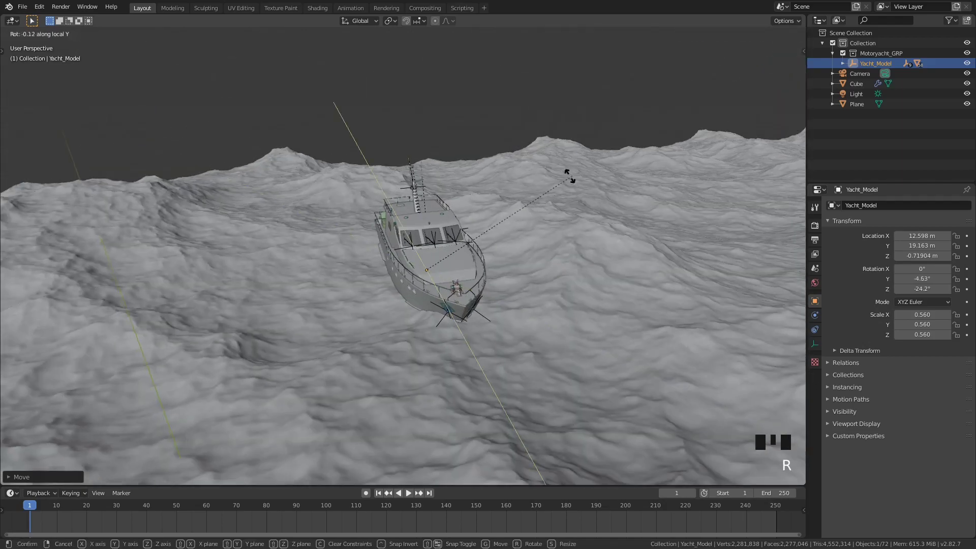
left_click(186, 477)
middle_click_drag(236, 314, 363, 313)
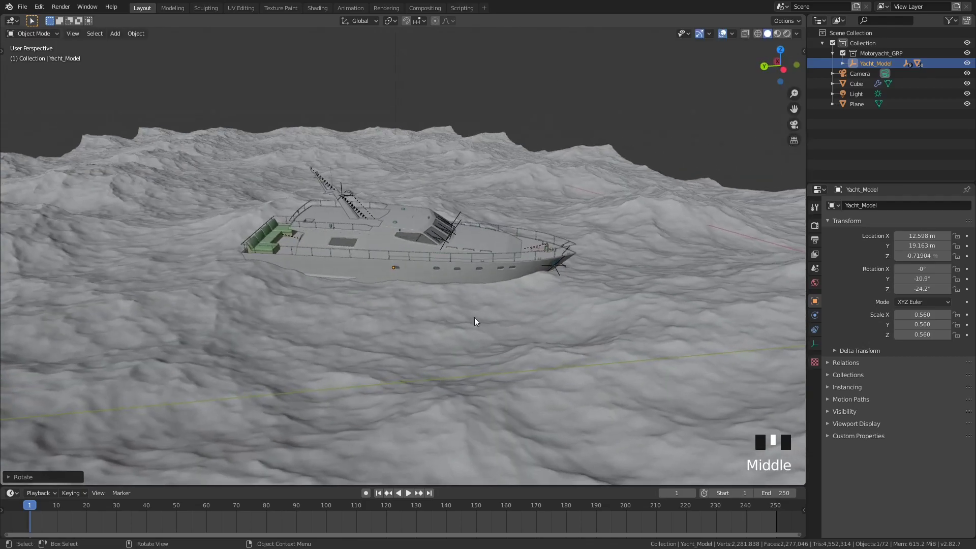
key("g")
key("x")
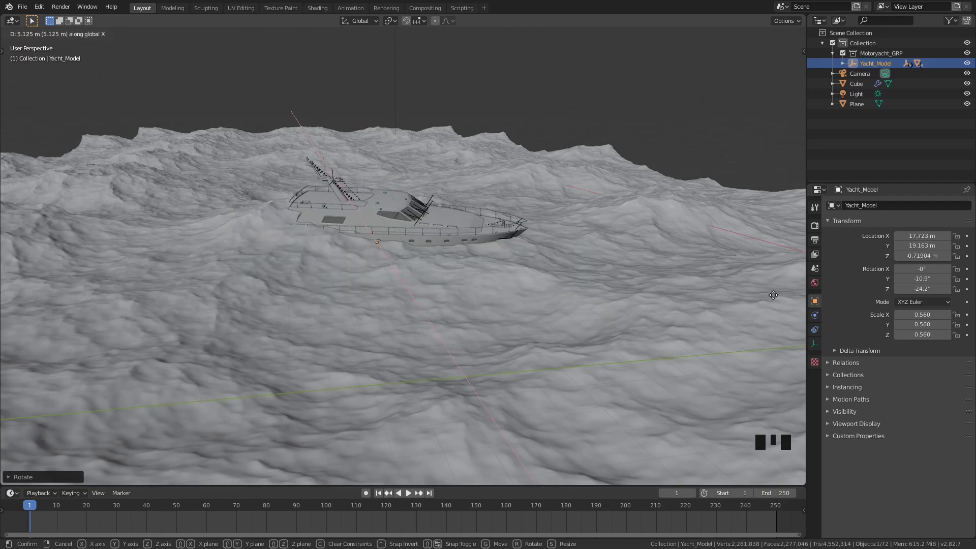
key("Escape")
Return to the camera view and bring the yacht closer along the global X axis, to about X 9.45 m.
key("grave")
left_click(449, 329)
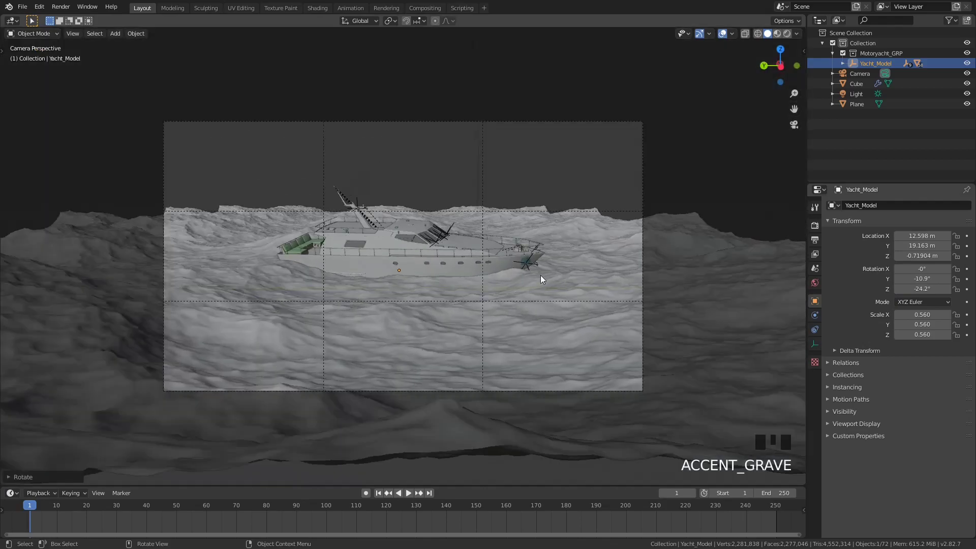
key("g")
key("x")
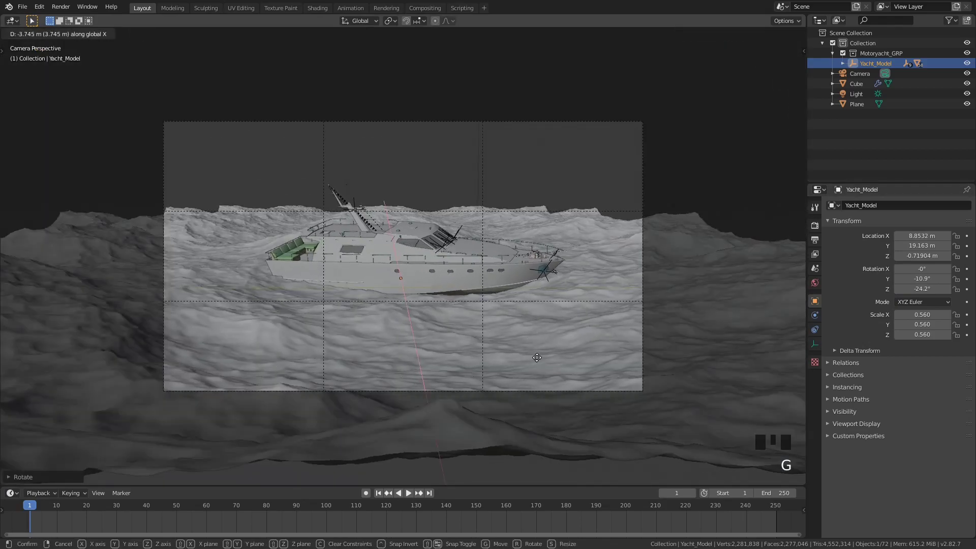
left_click(539, 341)
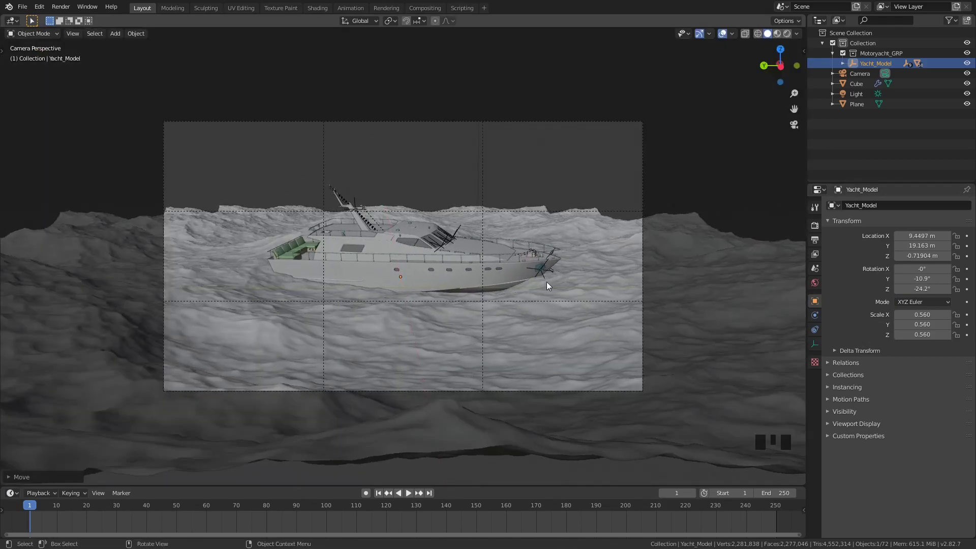
Increase the yacht's roll around its local Y axis to about -12.5°.
key("r")
key("y")
key("y")
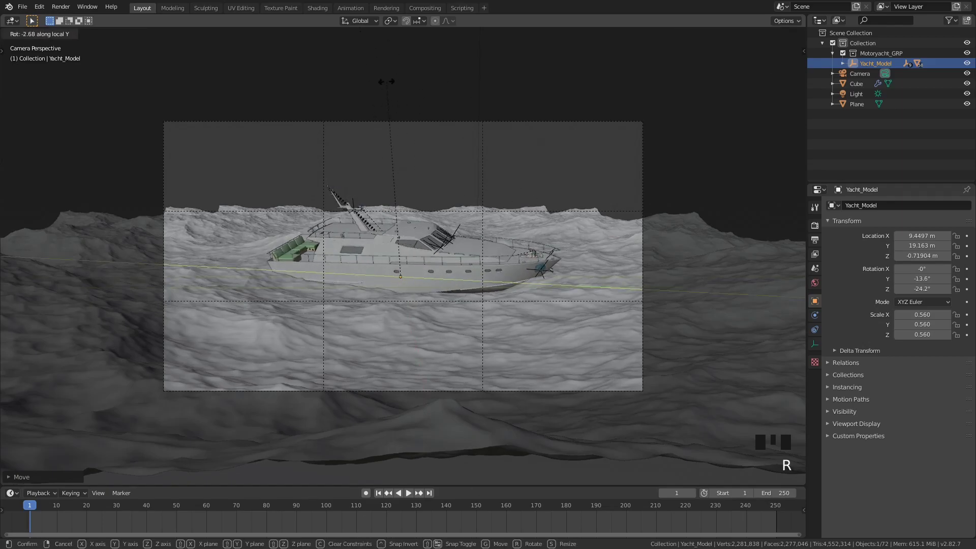
left_click(461, 206)
Adjust the yacht's position in the camera frame along the global Y axis, to about Y 19.47 m.
key("g")
key("y")
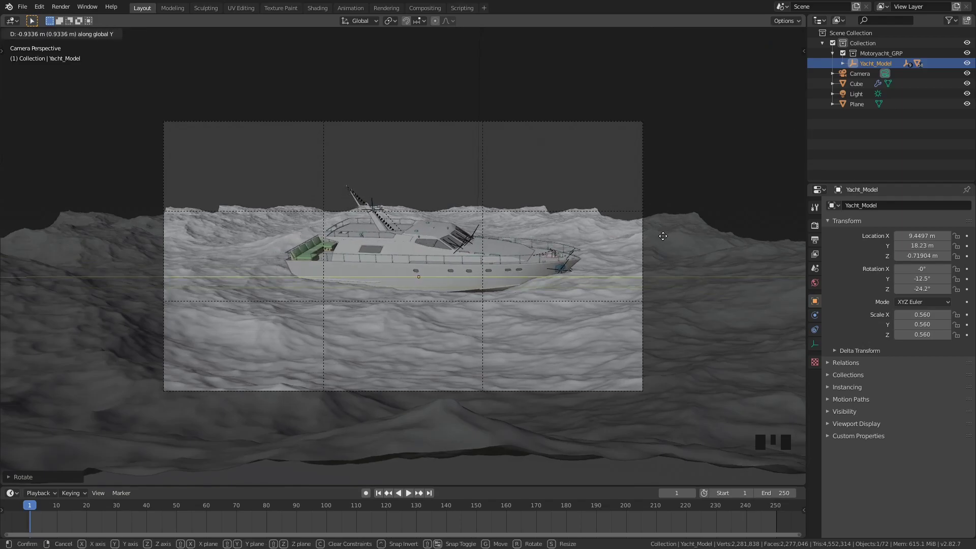
left_click(506, 246)
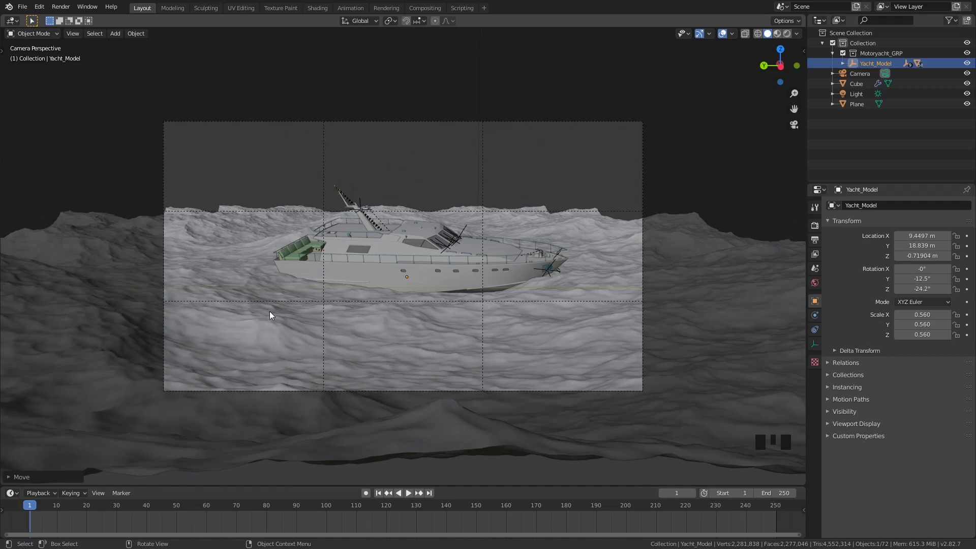
scroll(282, 206, "up", 2)
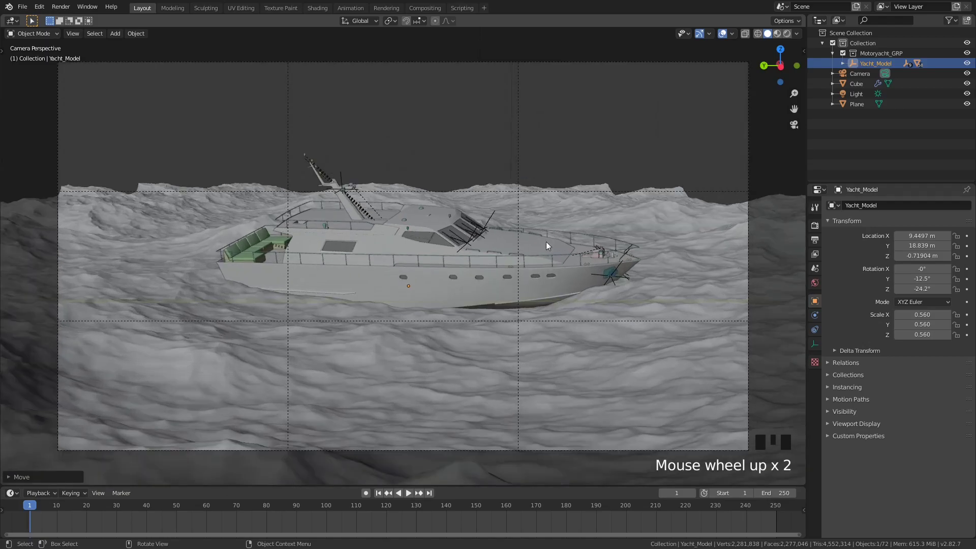
key("g")
key("y")
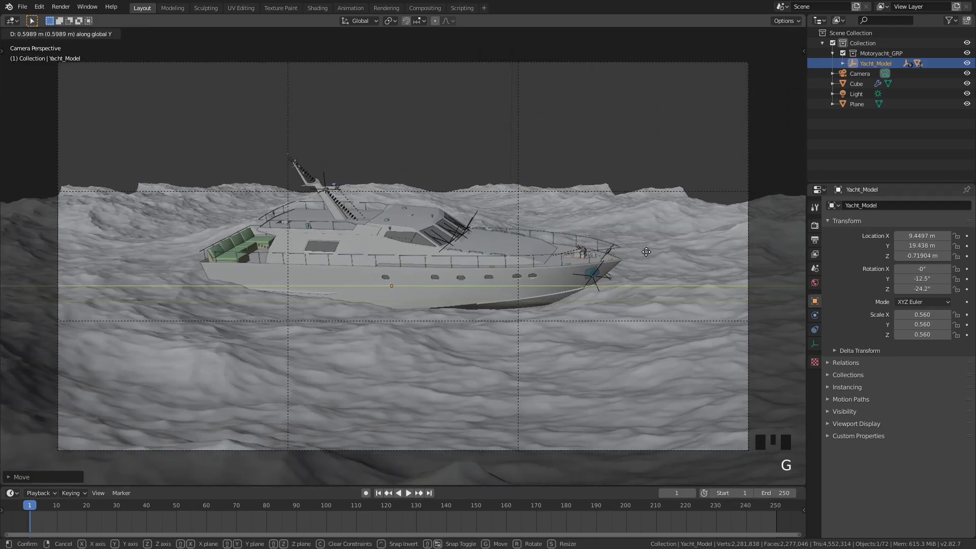
left_click(289, 195)
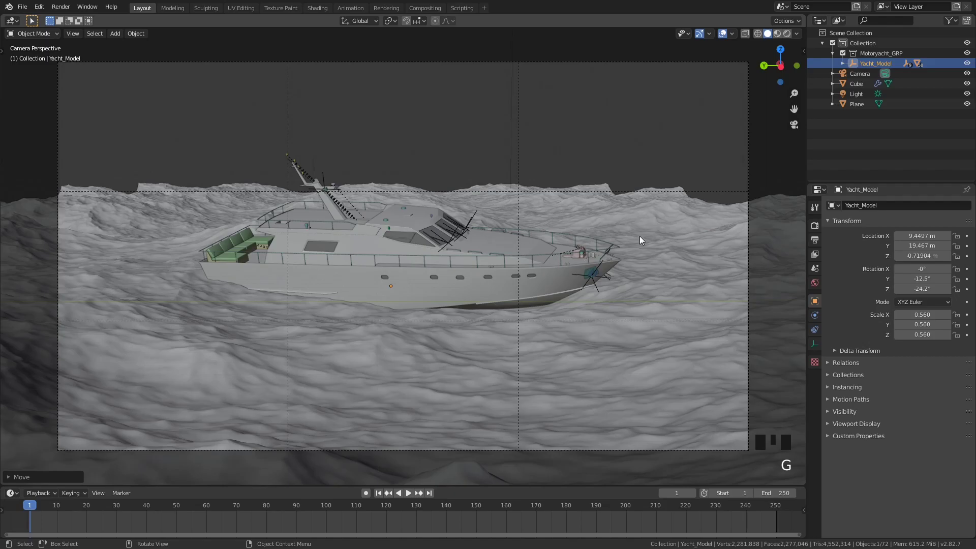
Roll the yacht slightly around its local Y axis and pitch it around global X, to a rotation of about 4.4°, -12°, -25.2°.
key("r")
key("y")
key("y")
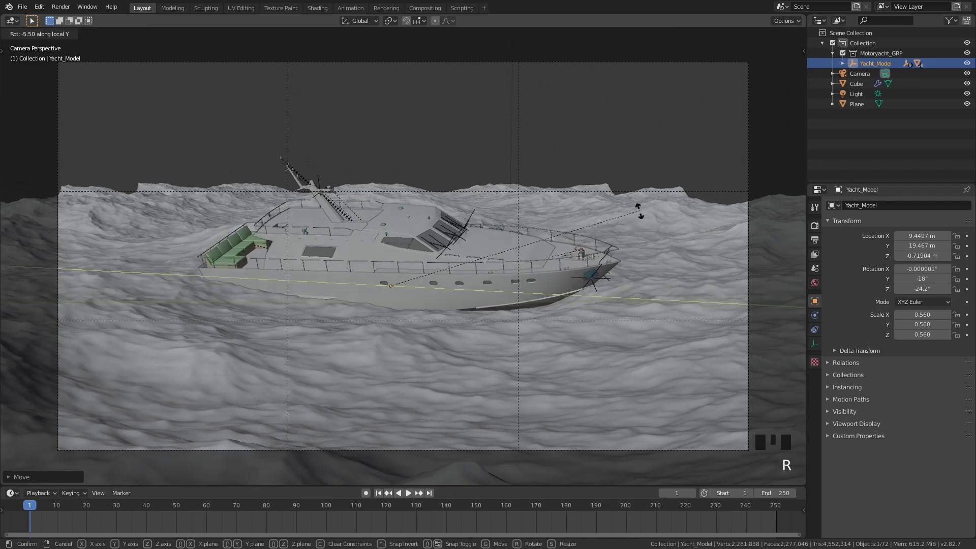
left_click(639, 229)
key("r")
key("x")
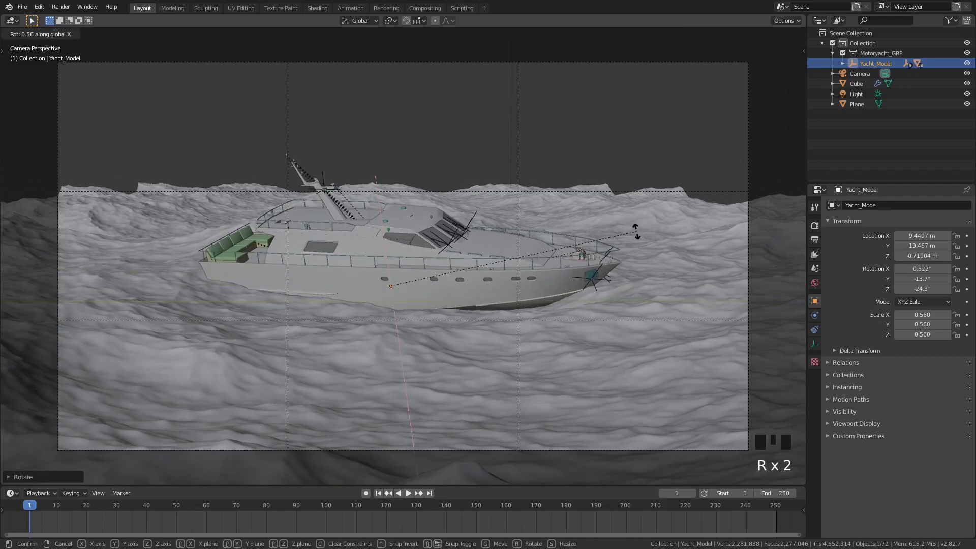
left_click(662, 287)
Shift the yacht along the global Y axis to about Y 20.46 m.
key("g")
key("y")
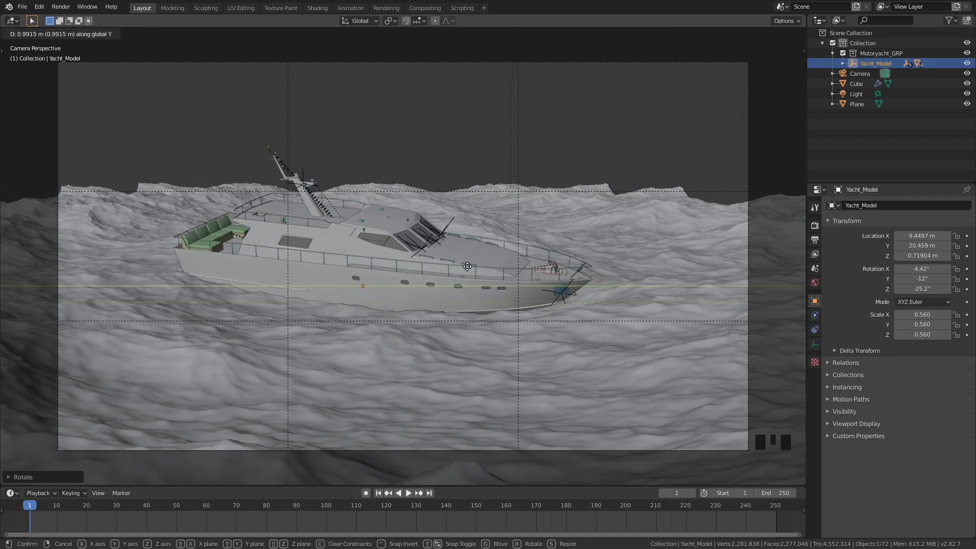
left_click(467, 266)
Switch the viewport to rendered shading and inspect the yacht on the waves in the camera view.
scroll(443, 320, "down", 4)
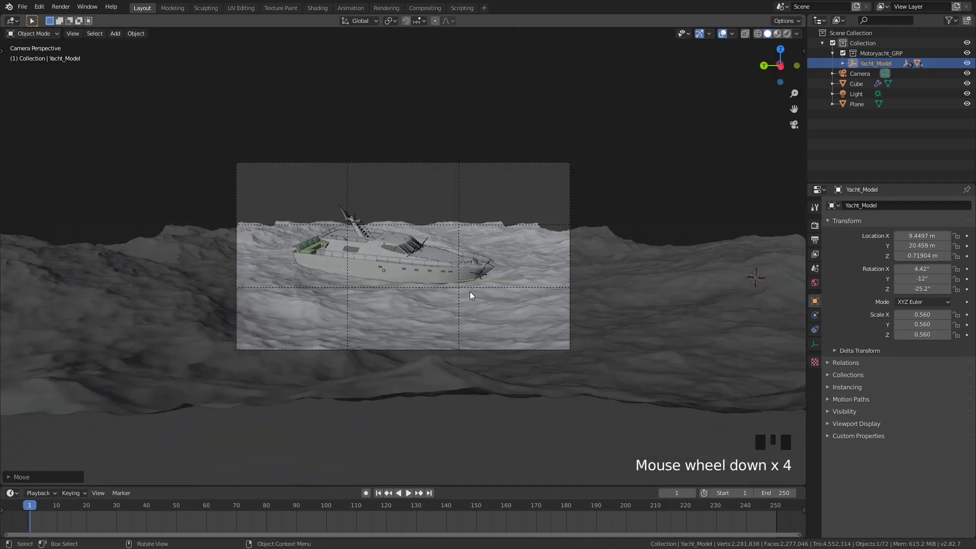
scroll(469, 295, "up", 2)
key("z")
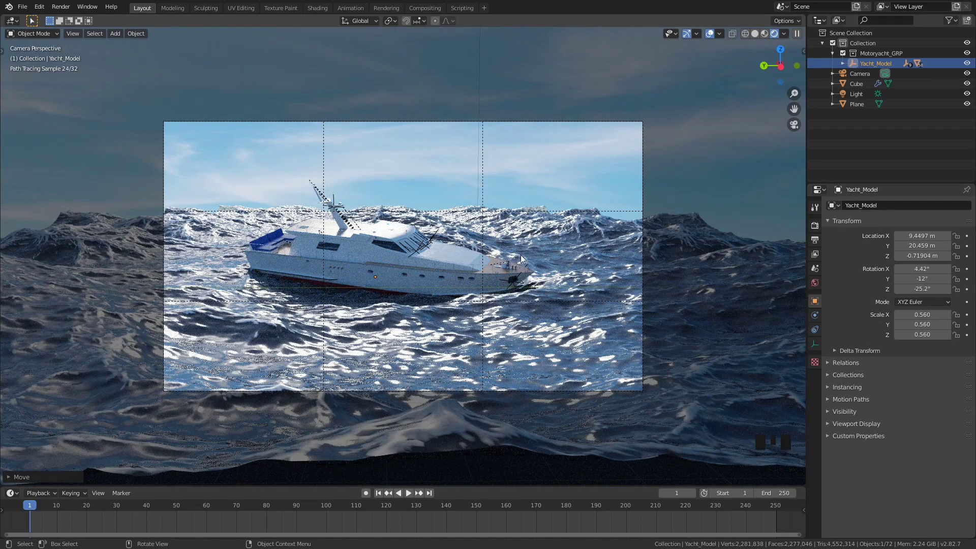
scroll(346, 277, "up", 4)
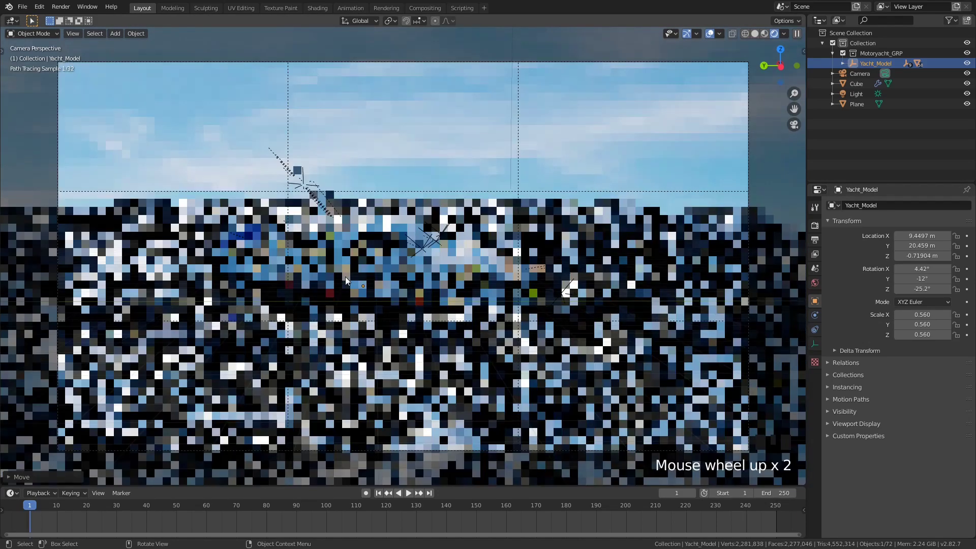
scroll(385, 277, "down", 5)
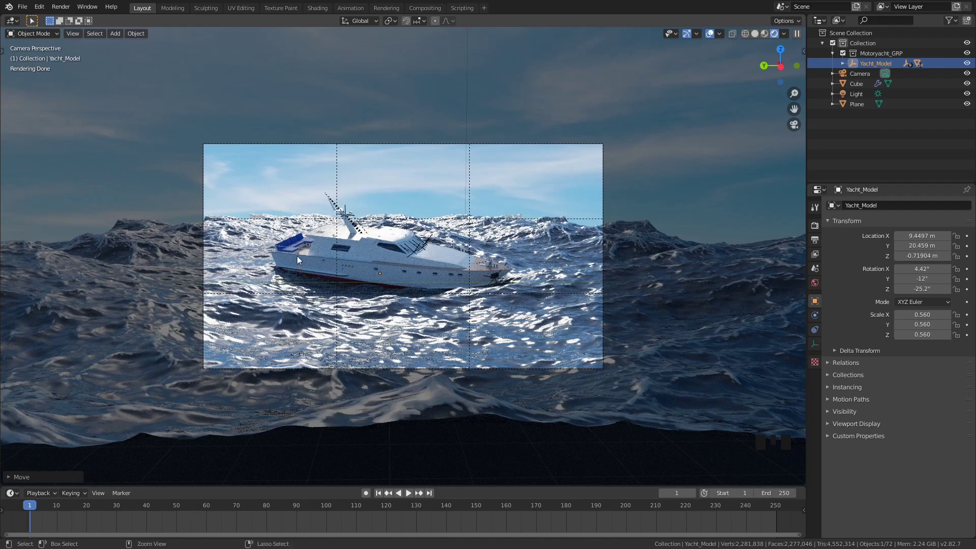
Limit the viewport render to a small region around the yacht's windshield and inspect it up close.
key("ctrl+b")
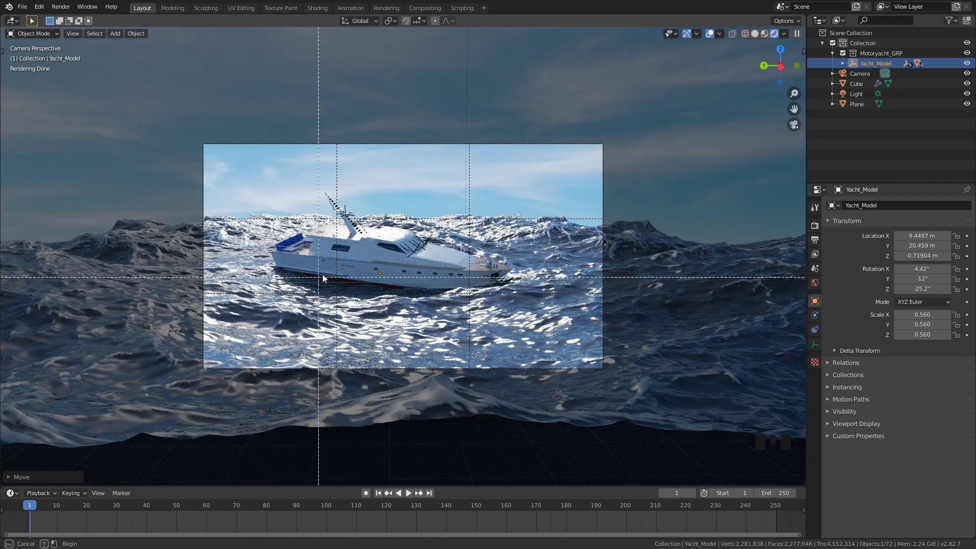
left_click_drag(364, 219, 440, 267)
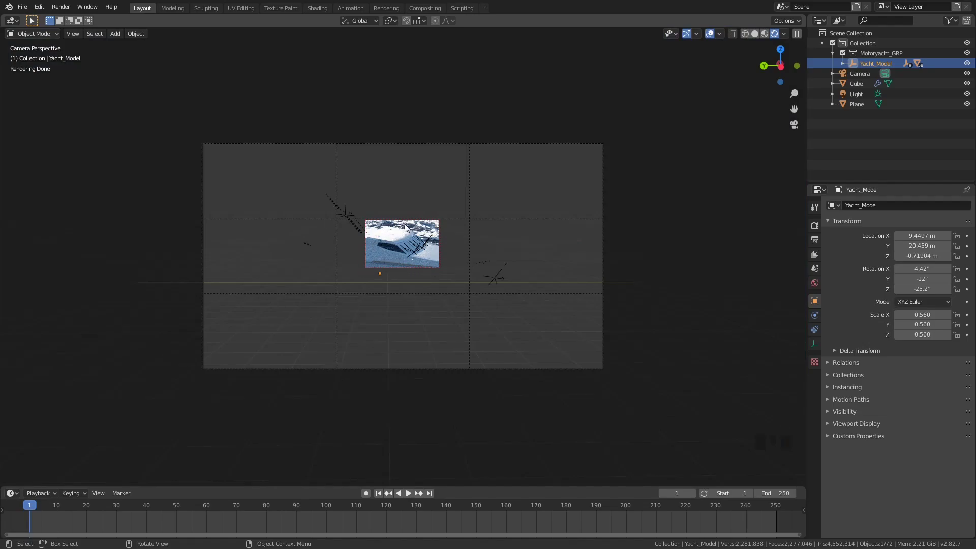
scroll(406, 227, "up", 4)
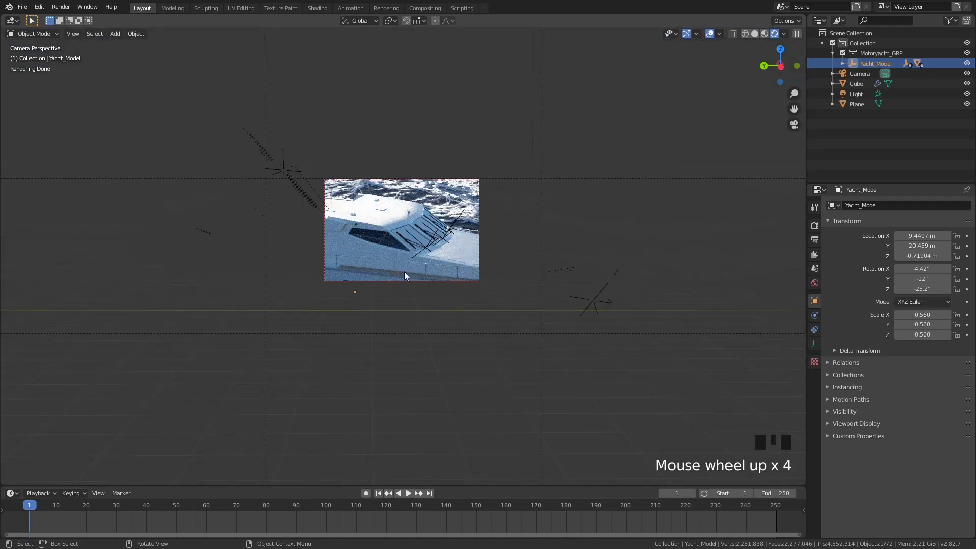
scroll(401, 254, "up", 4)
scroll(427, 230, "down", 10)
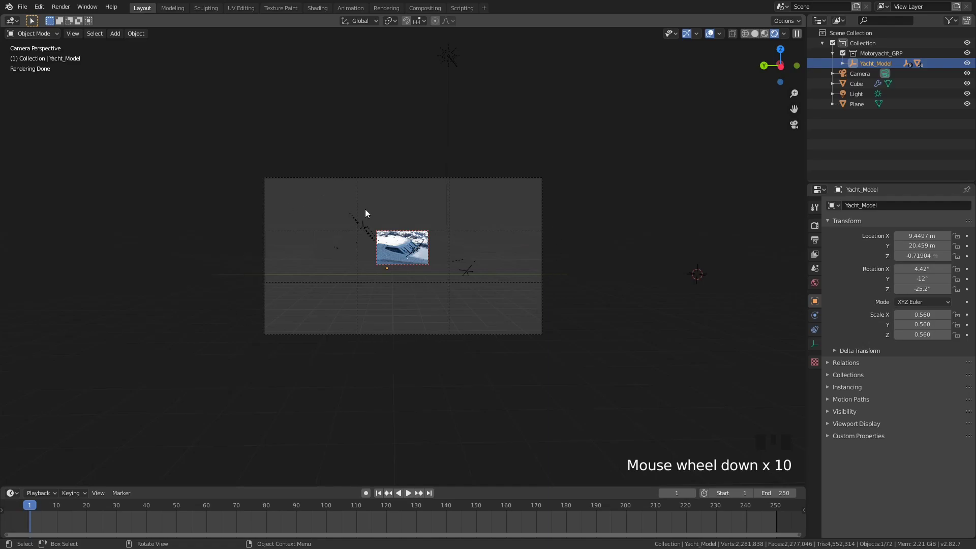
Limit the viewport render to small patches of foreground water, inspect the waves up close and return to solid shading.
scroll(446, 225, "up", 3)
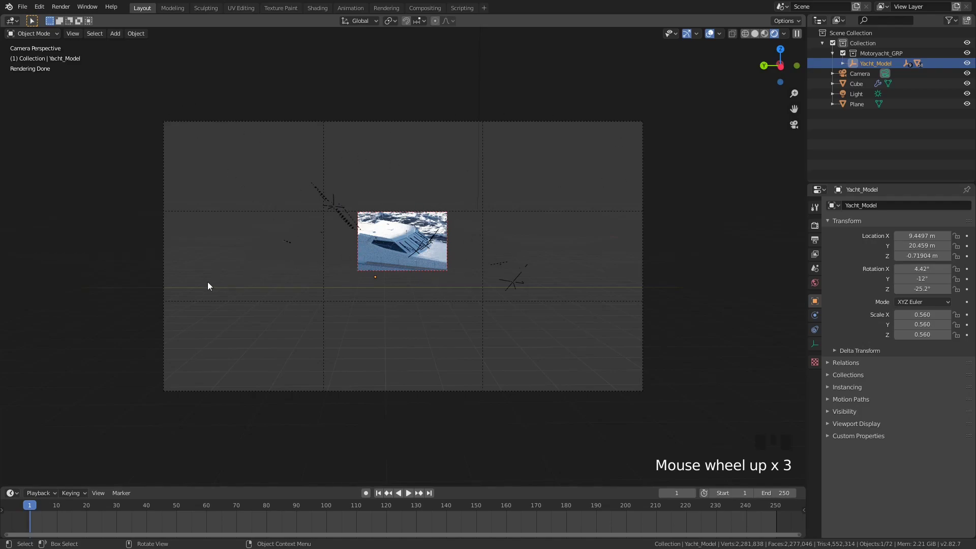
key("ctrl+b")
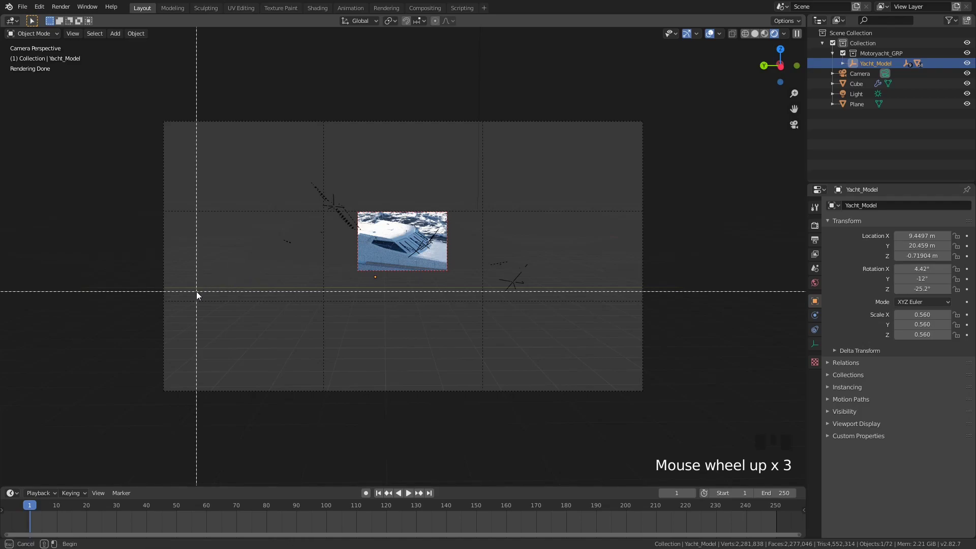
left_click_drag(141, 310, 279, 407)
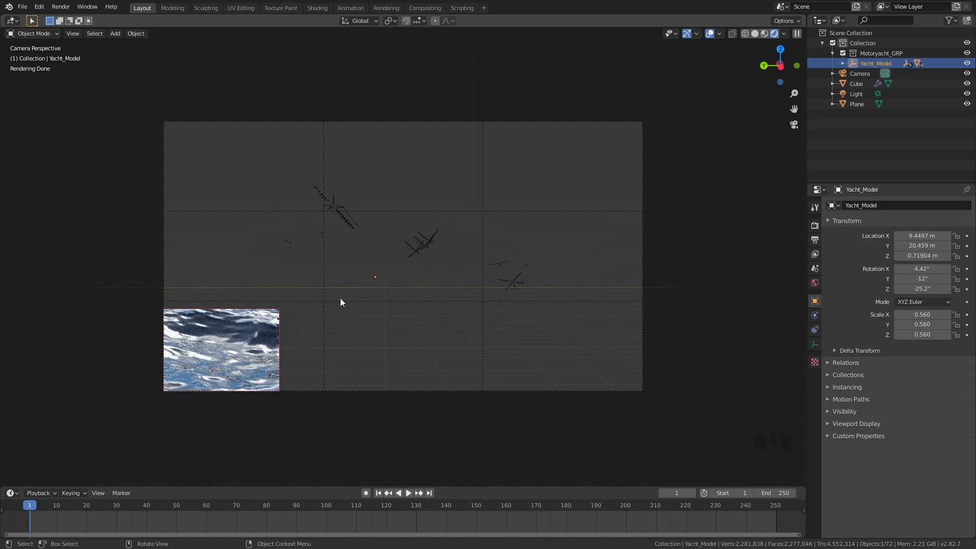
key("ctrl+b")
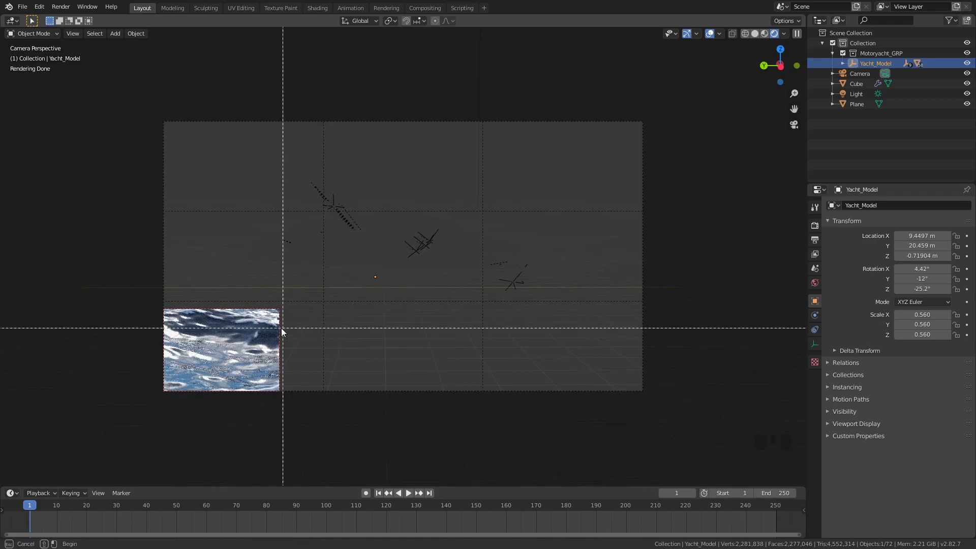
left_click_drag(221, 289, 315, 349)
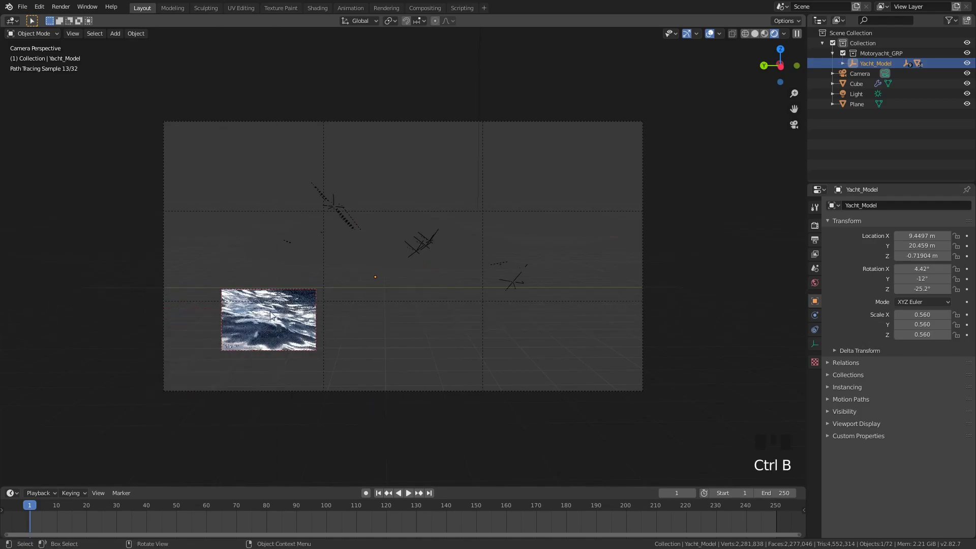
scroll(272, 322, "up", 4)
middle_click_drag(274, 322, 536, 204, "shift")
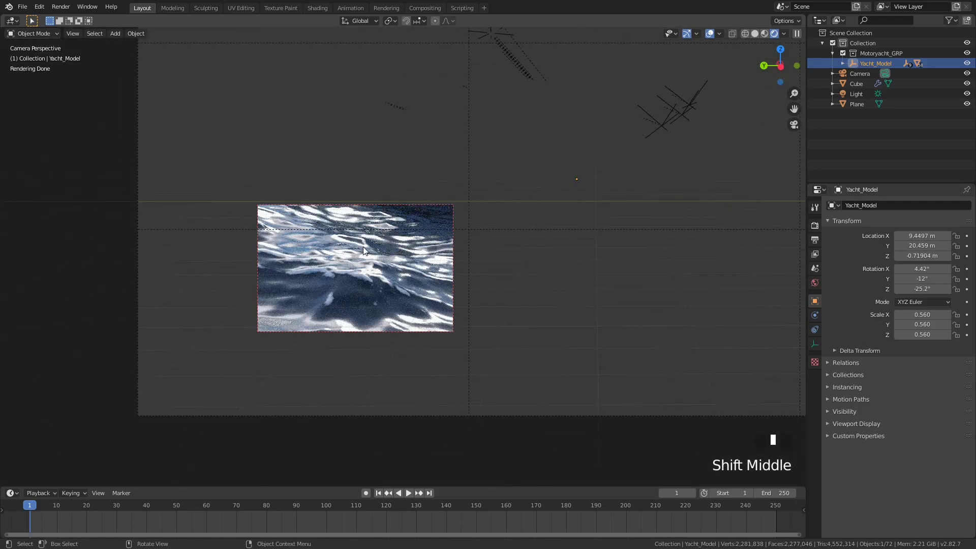
key("z")
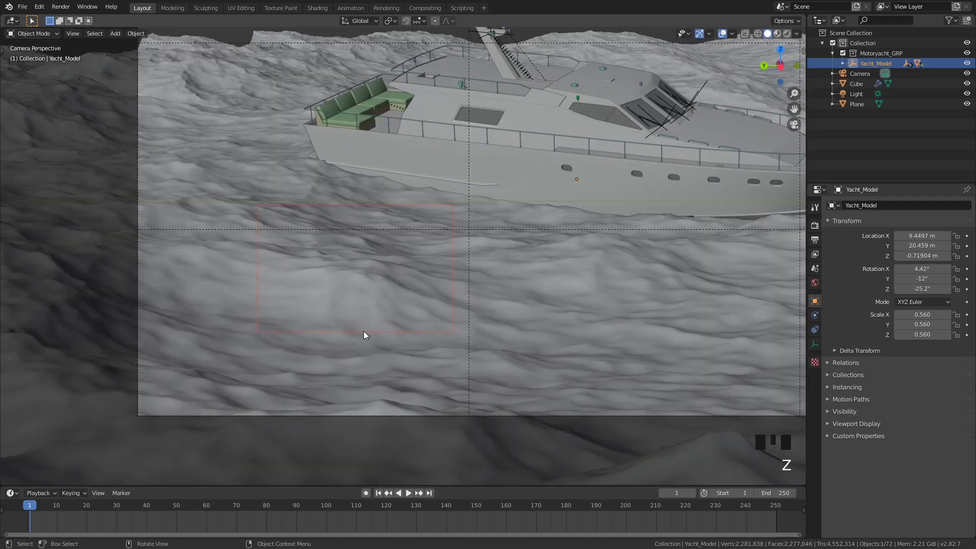
Open the Shading workspace and select the ocean mesh to show its material nodes, with the yacht seen from above.
left_click(317, 8)
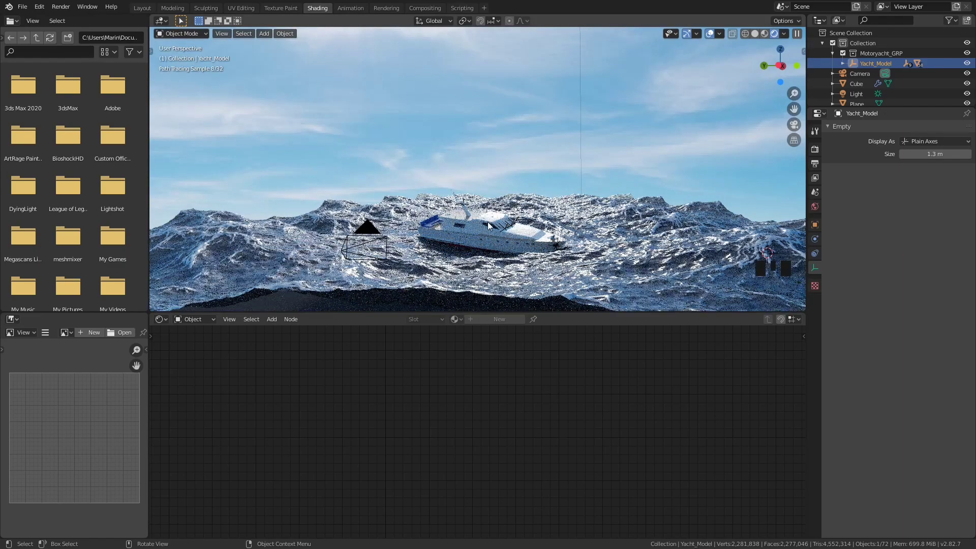
middle_click_drag(487, 222, 523, 171)
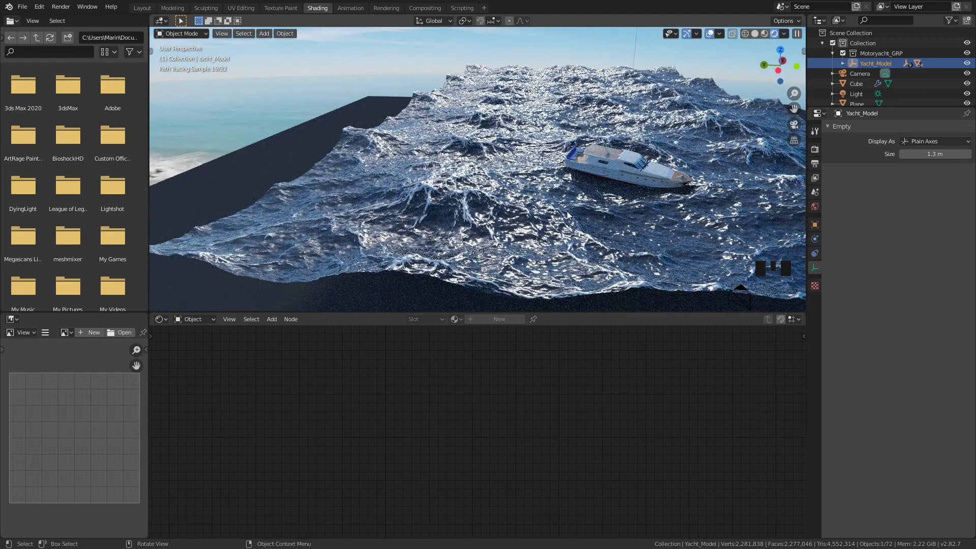
left_click(606, 219)
mouse_move(647, 210)
middle_mouse_down("shift")
mouse_move(551, 222)
mouse_move(540, 205)
middle_mouse_up("shift")
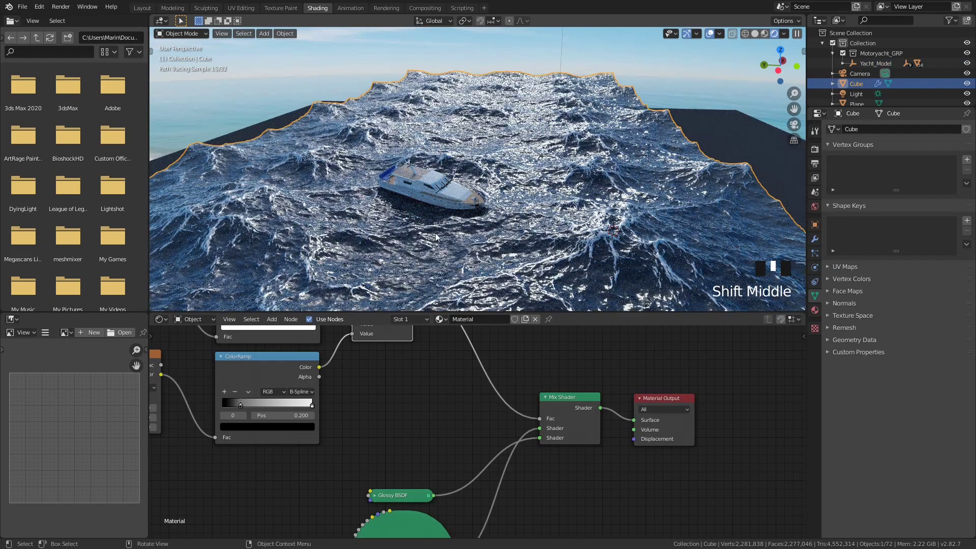
mouse_move(540, 204)
middle_mouse_down("shift")
mouse_move(488, 203)
mouse_move(519, 163)
mouse_move(428, 232)
middle_mouse_up("shift")
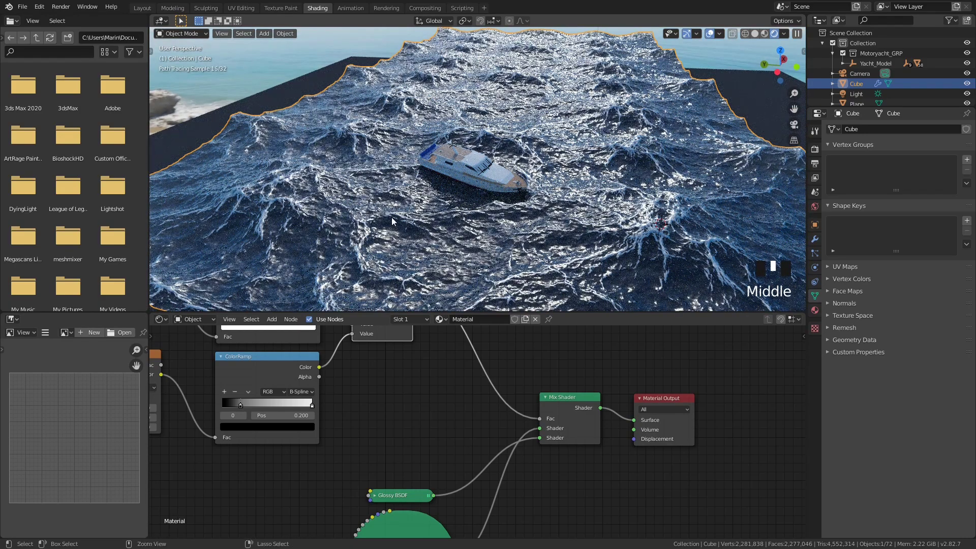
Limit the preview to a small wave patch beside the yacht, review the foam nodes and return to solid shading.
key("ctrl+b")
left_click_drag(358, 192, 431, 247)
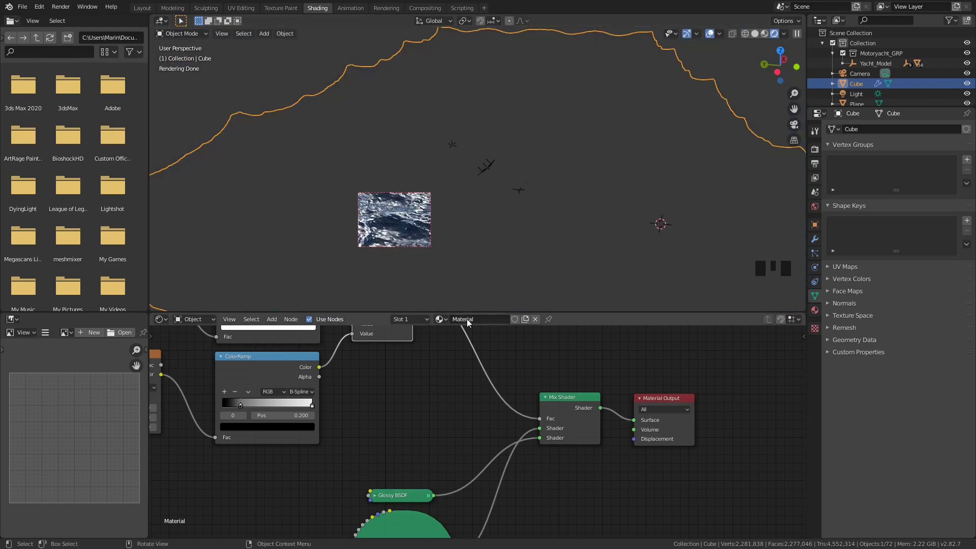
middle_click_drag(382, 398, 443, 462)
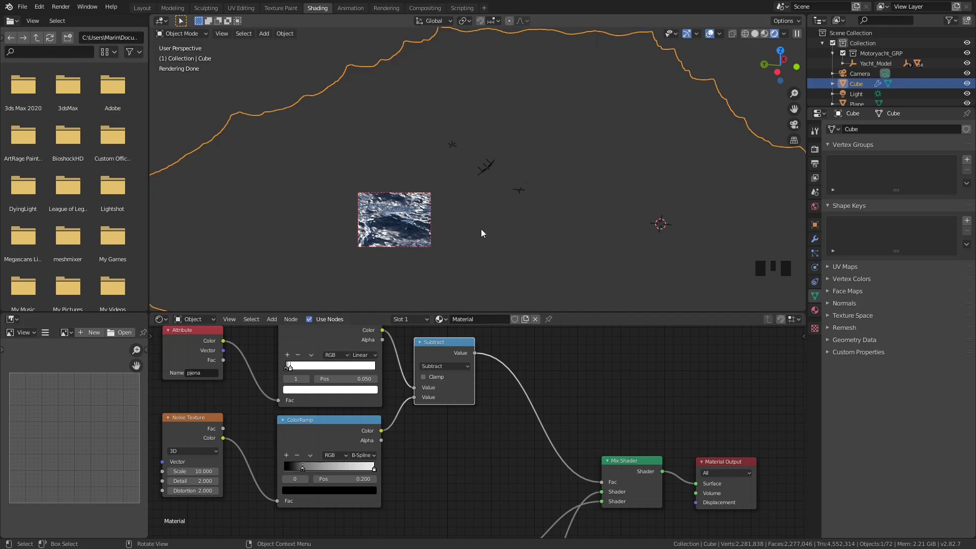
key("z")
left_click(514, 198)
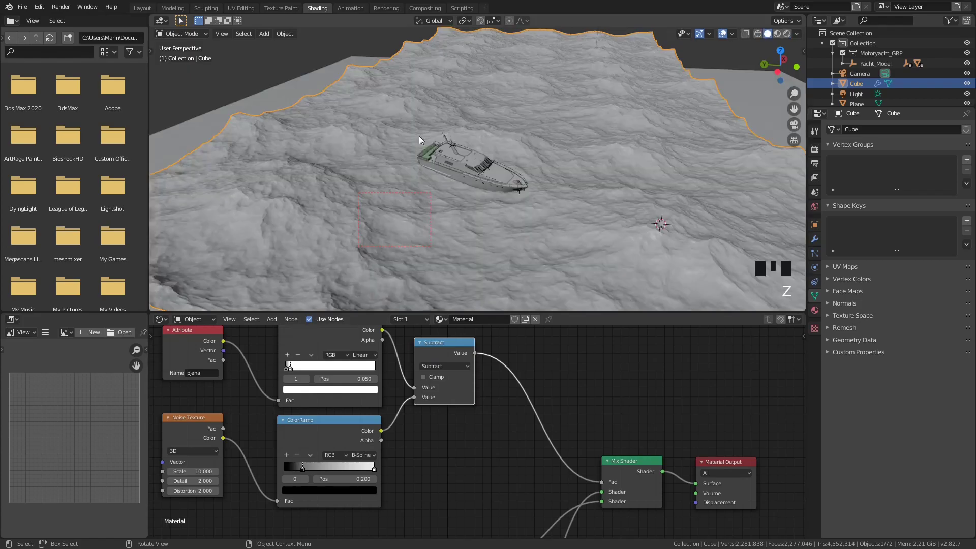
Return to the Layout workspace with the render settings shown and preview the entire camera frame in rendered shading.
left_click(141, 7)
scroll(480, 168, "down", 7)
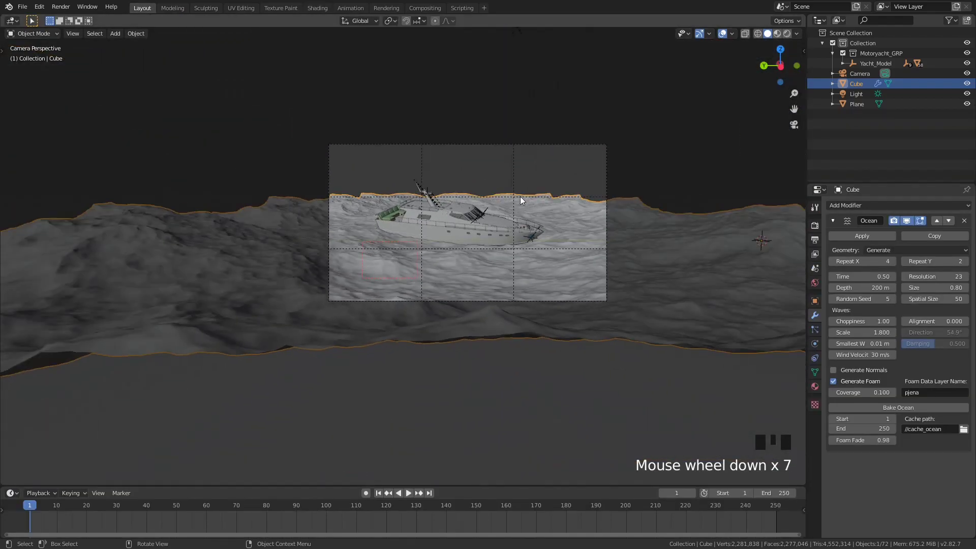
left_click(814, 225)
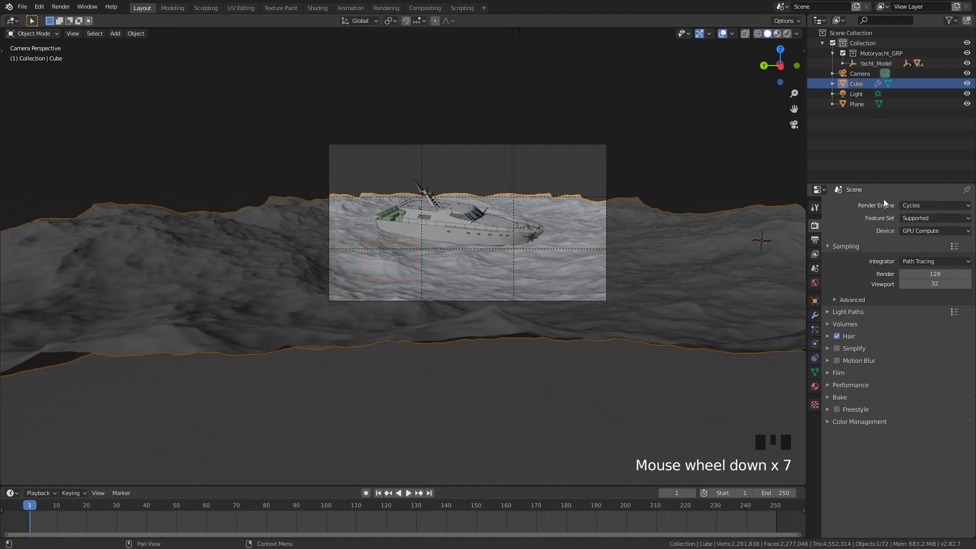
key("z")
left_click(639, 181)
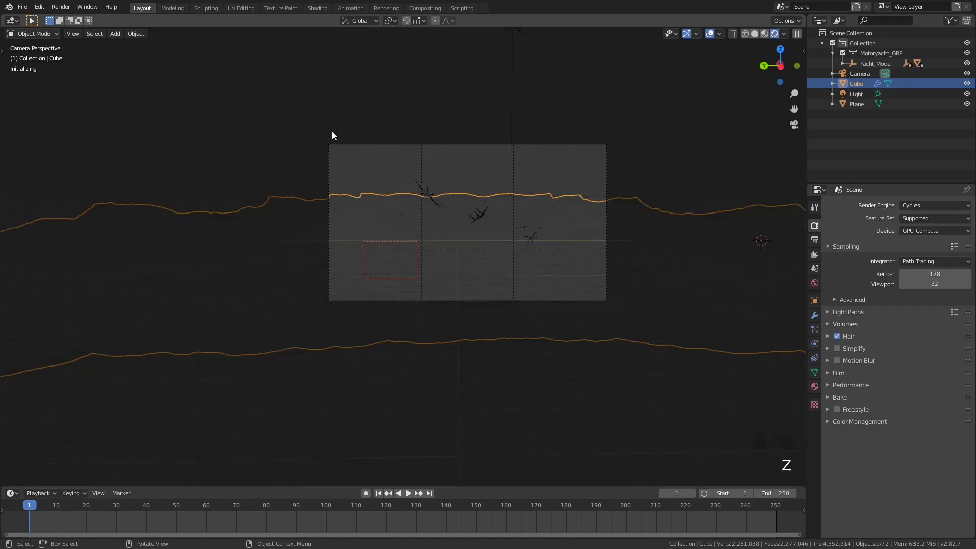
key("ctrl+b")
left_click_drag(330, 129, 639, 315)
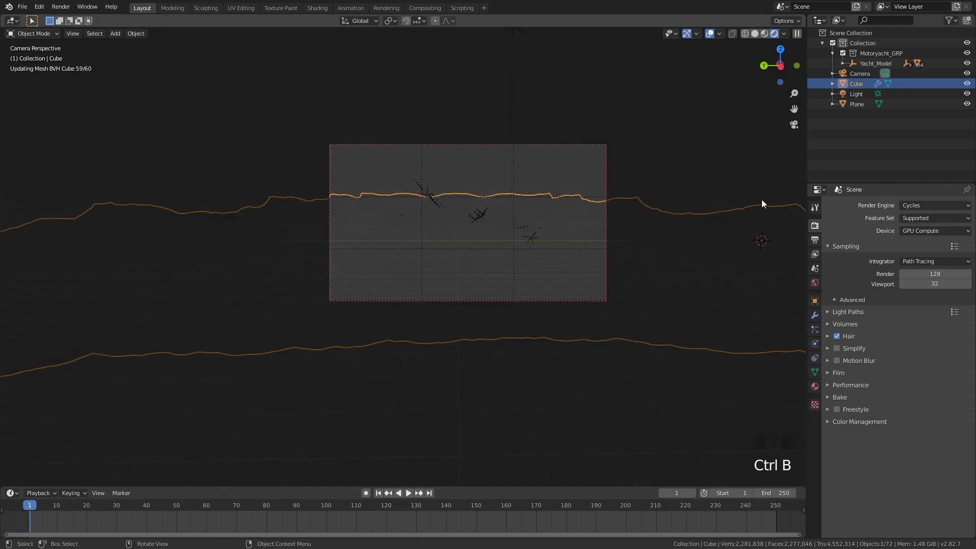
Preview the yacht and ocean in Eevee up close and switch the render engine back to Cycles.
left_click(920, 205)
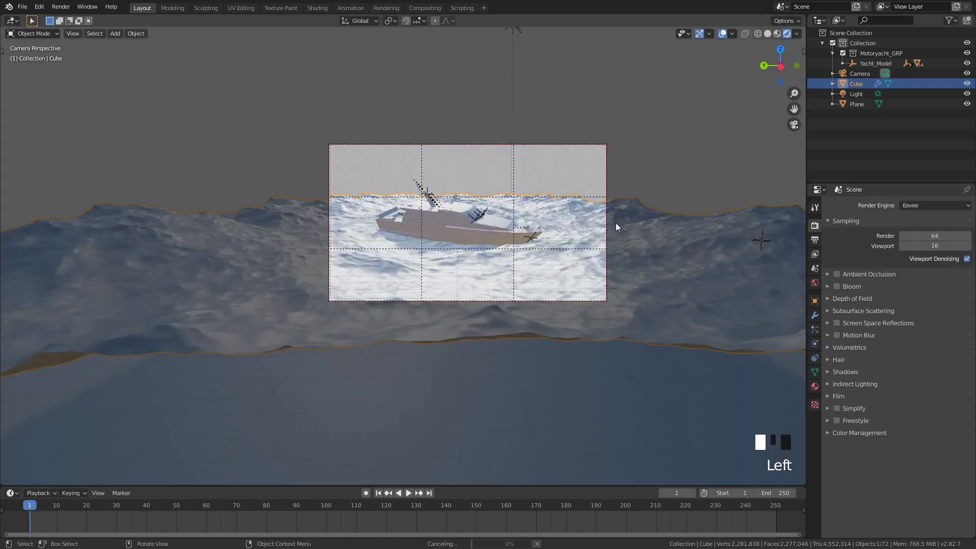
scroll(468, 222, "up", 2)
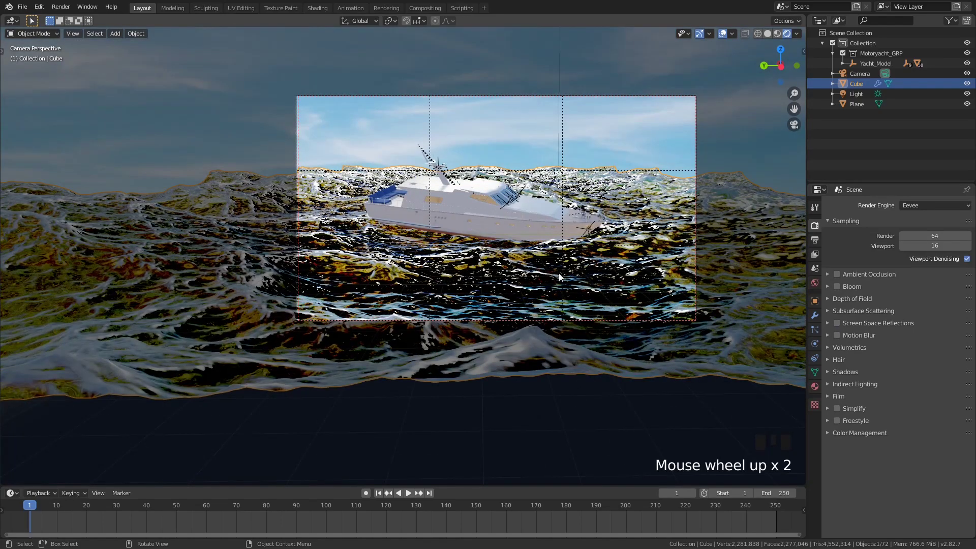
scroll(384, 247, "up", 4)
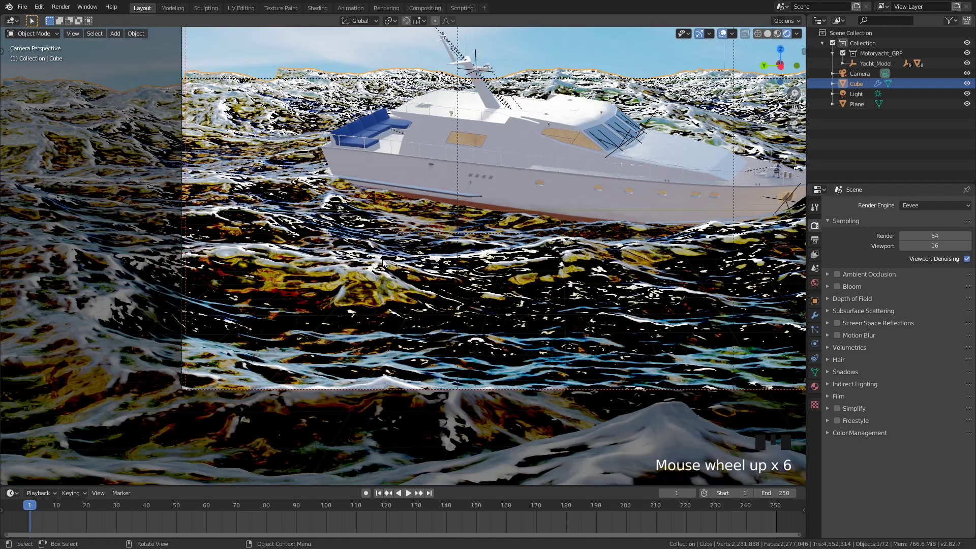
left_click(934, 206)
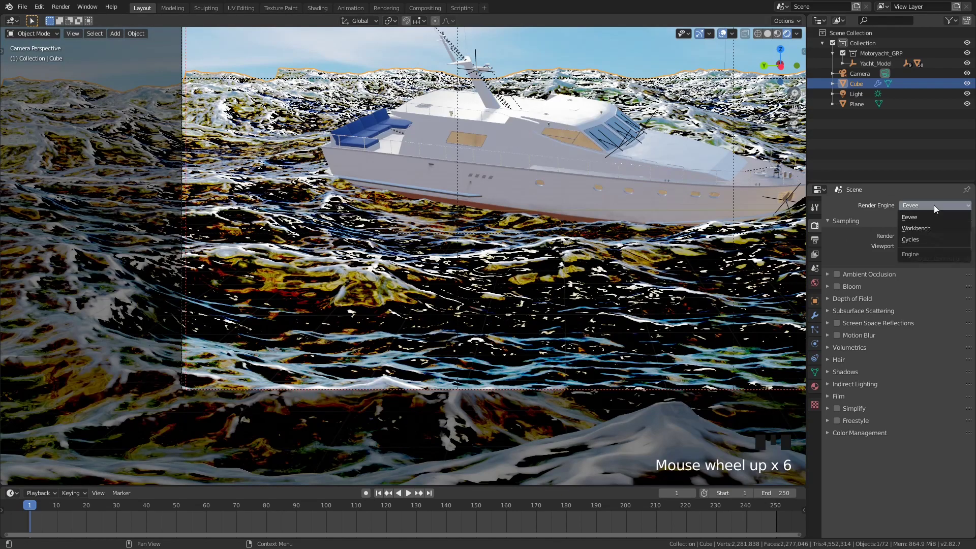
left_click(918, 238)
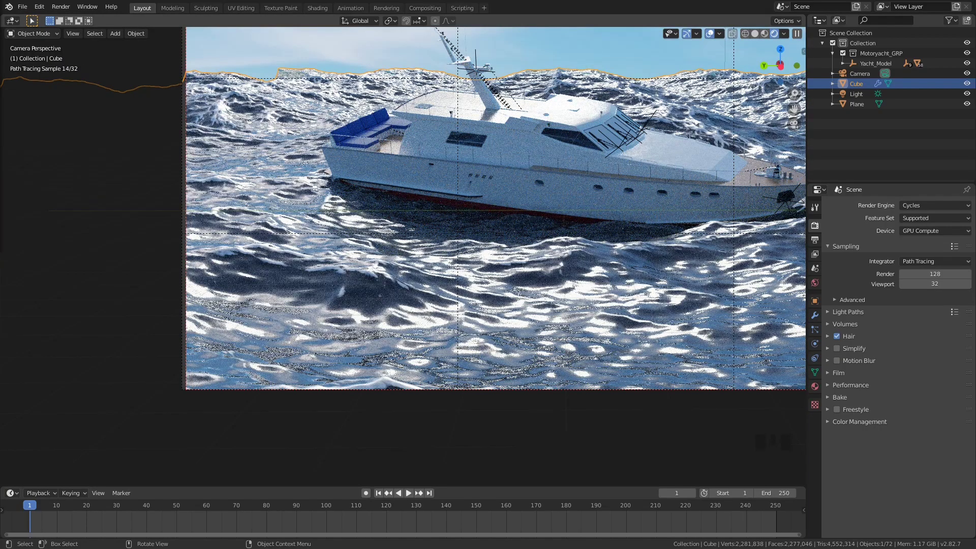
left_click(638, 3)
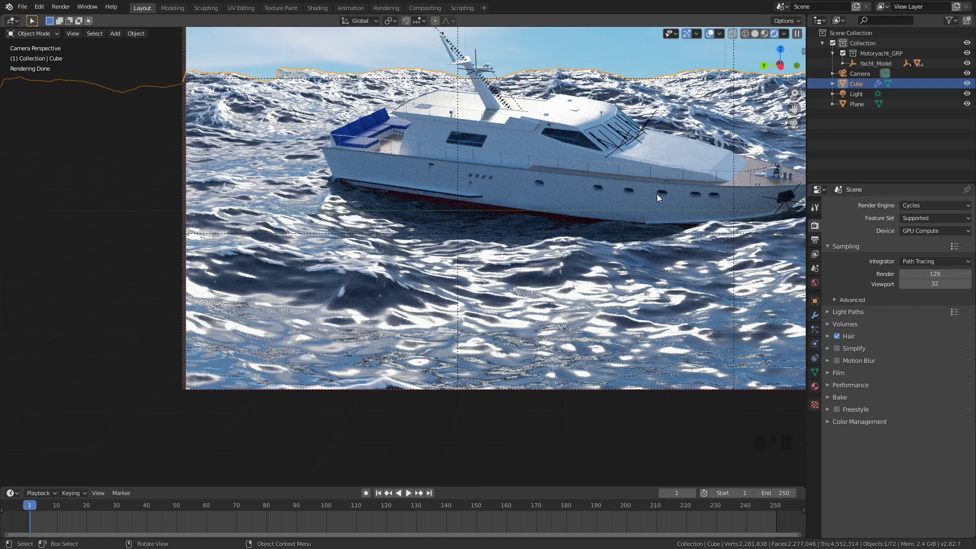
Check the whole camera frame in the Cycles preview and set the render samples to 256.
scroll(628, 186, "down", 5)
middle_click_drag(629, 186, 904, 251, "shift")
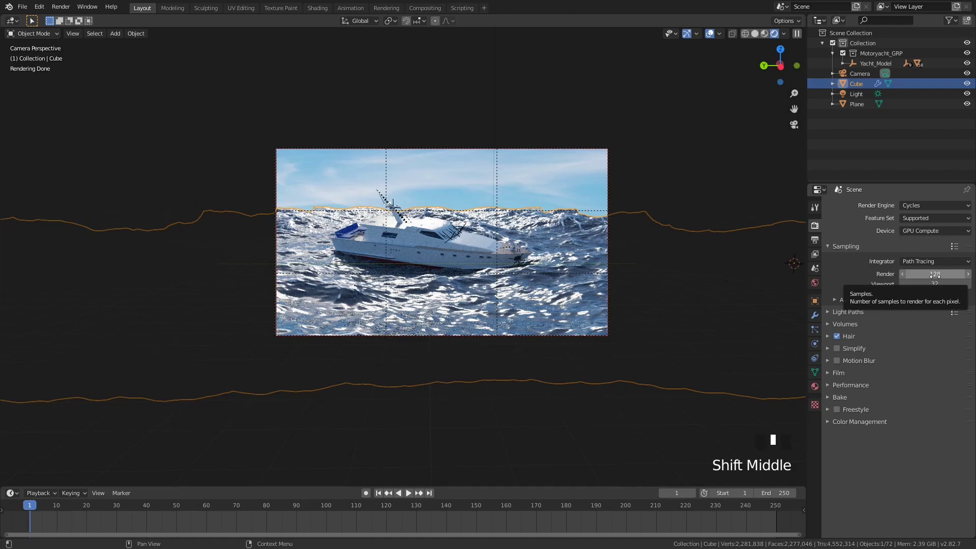
scroll(406, 252, "up", 1)
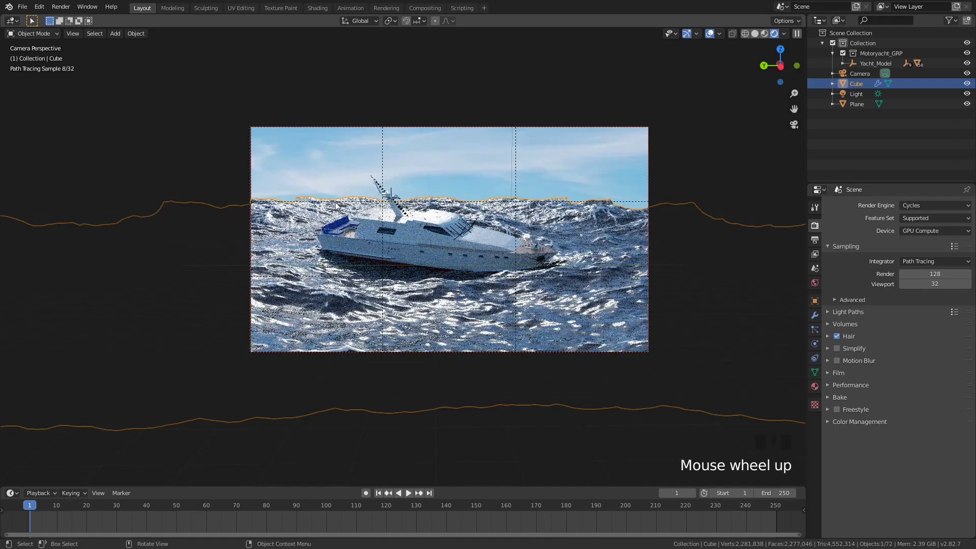
scroll(406, 252, "up", 2)
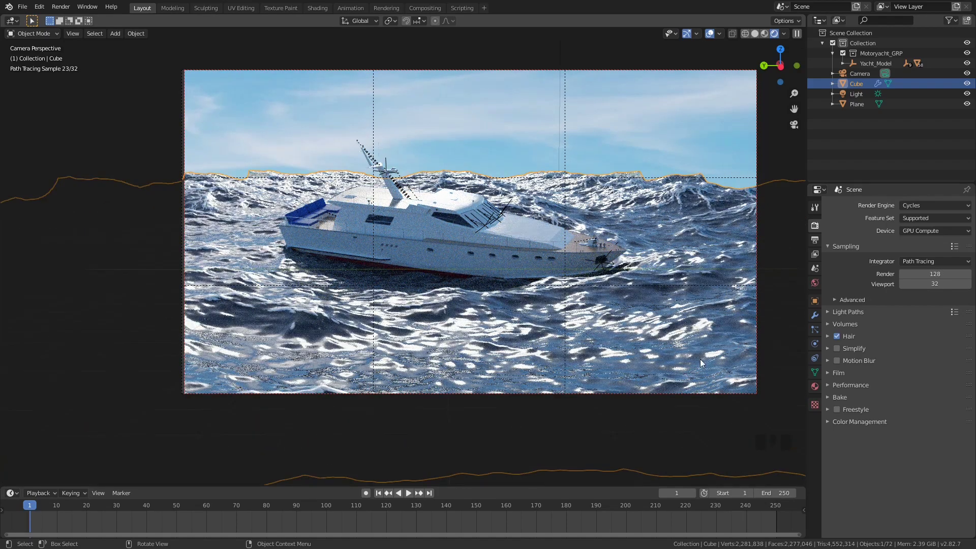
left_click_drag(935, 274, 929, 273)
Clear the render region with the viewport in solid shading and render the final image.
key("z")
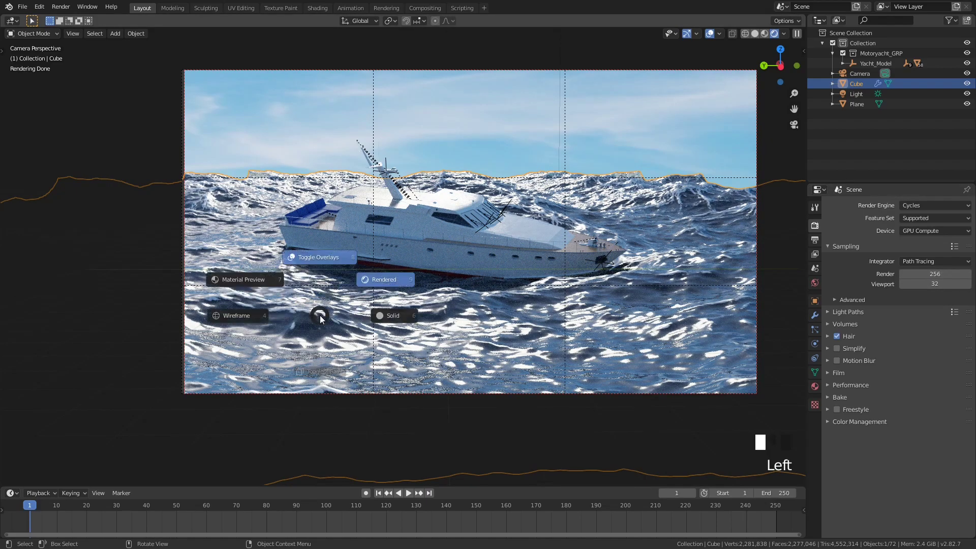
left_click(408, 318)
scroll(511, 214, "down", 2)
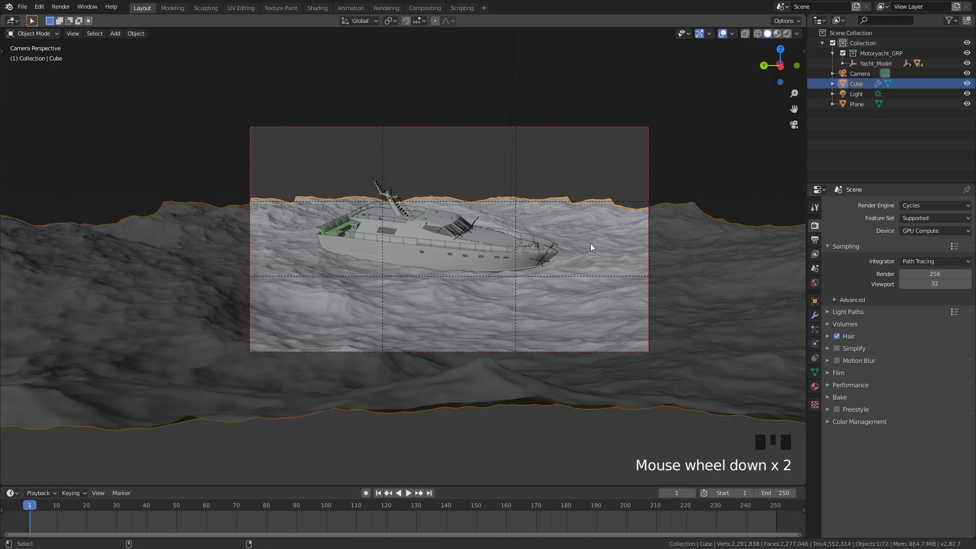
key("ctrl+alt+b")
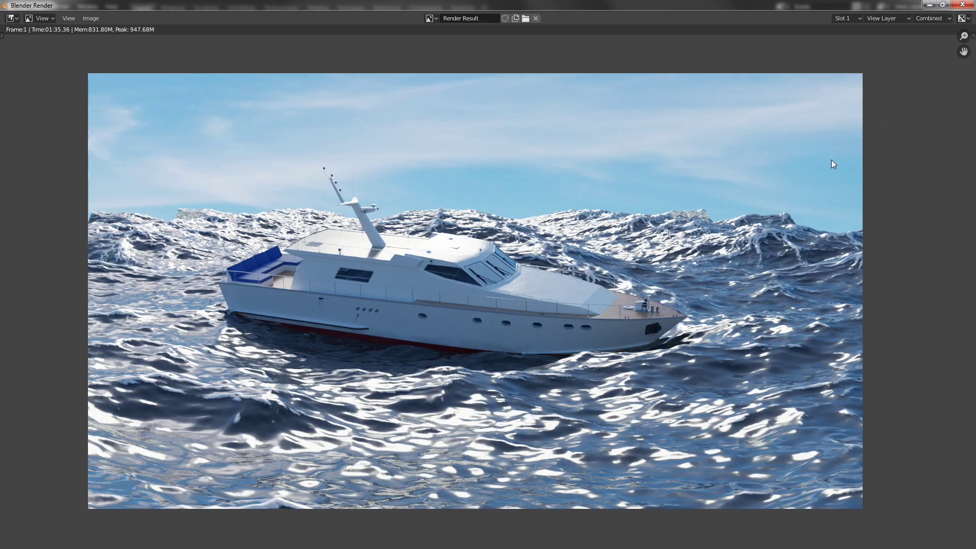
Inspect the finished yacht render, moving its window aside to compare it with the scene's sampling settings.
left_click_drag(538, 4, 183, 74)
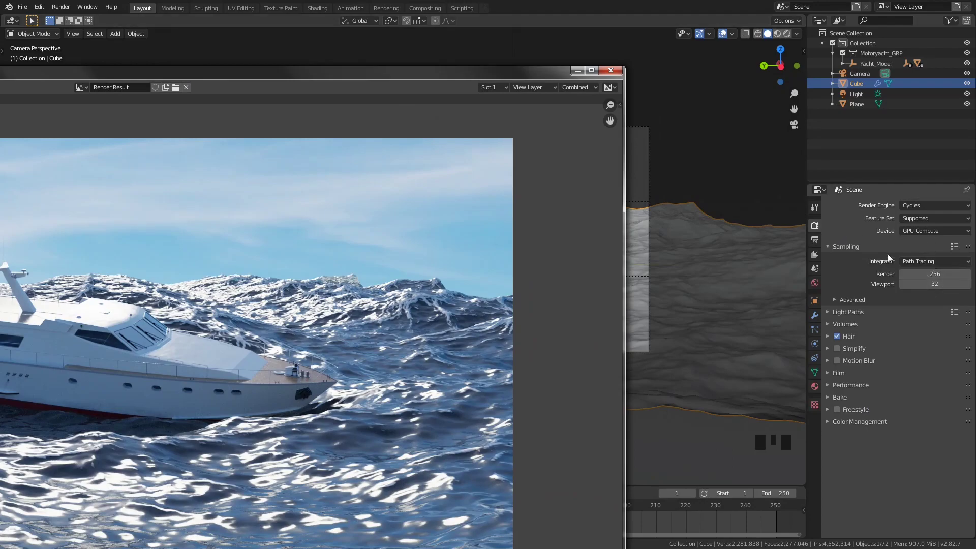
left_click_drag(355, 77, 671, 1)
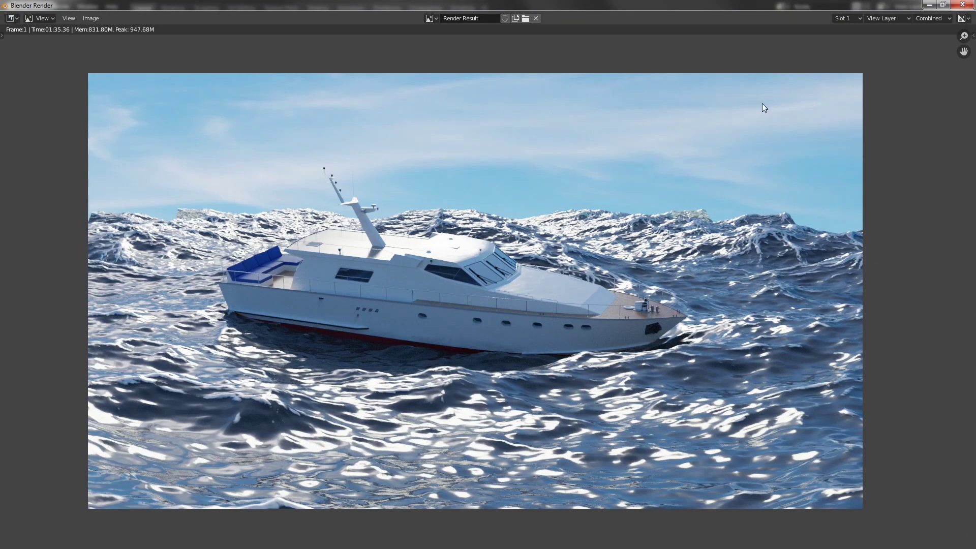
double_click(853, 7)
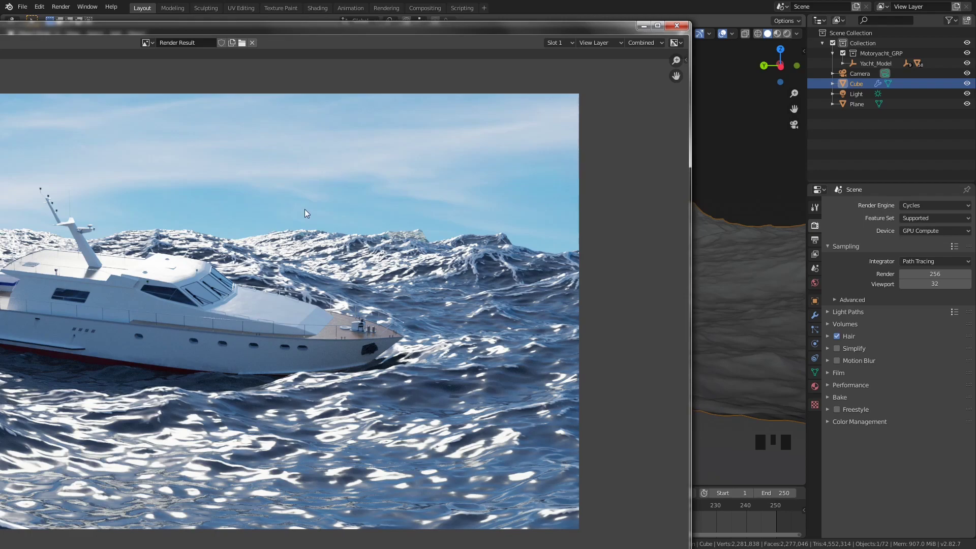
double_click(316, 30)
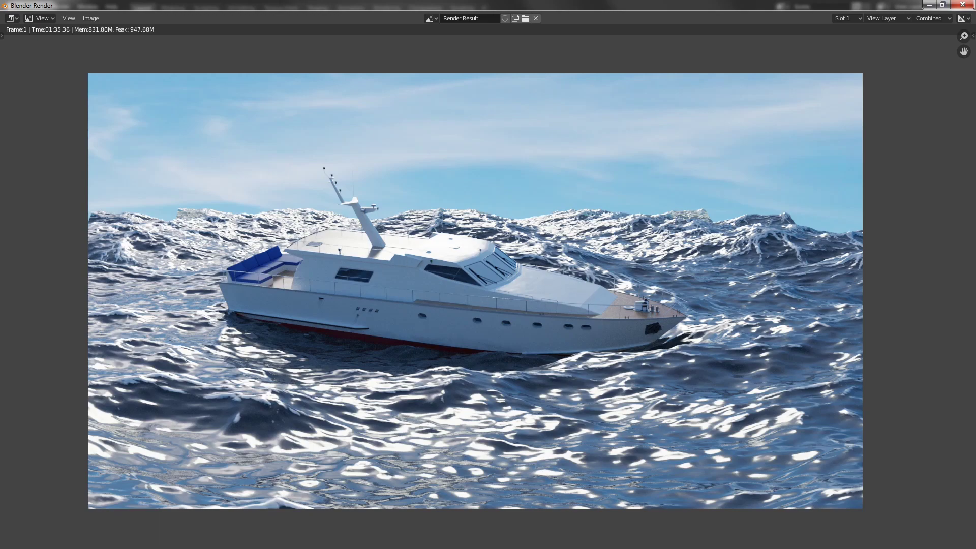
Switch to the browser showing the Blend Swap home page.
key("alt+Tab")
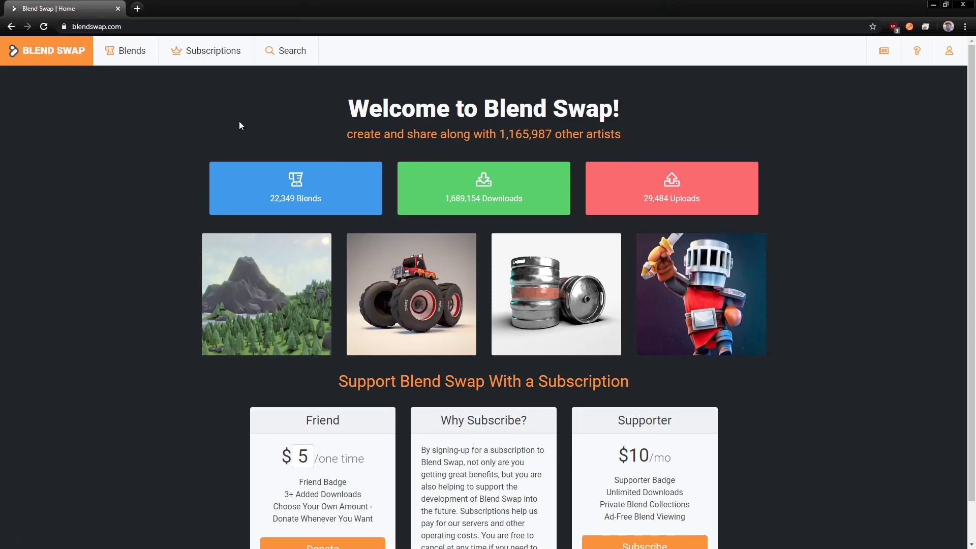
Search Blend Swap's model library for "yacht".
left_click(301, 56)
left_click(315, 80)
type("yacht")
key("Return")
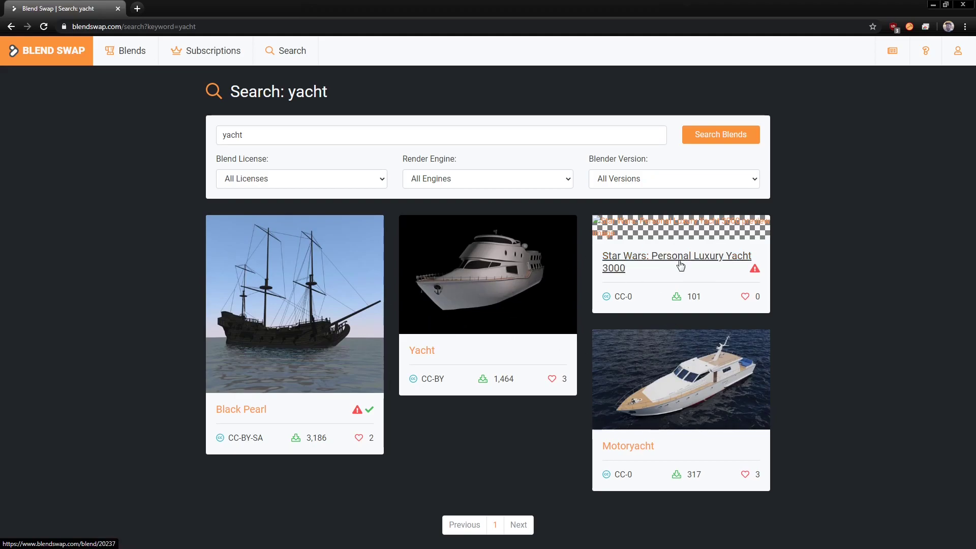
Check the licence shown on the Motoryacht model's card in the search results.
double_click(630, 474)
left_click_drag(629, 474, 612, 475)
left_click(604, 477)
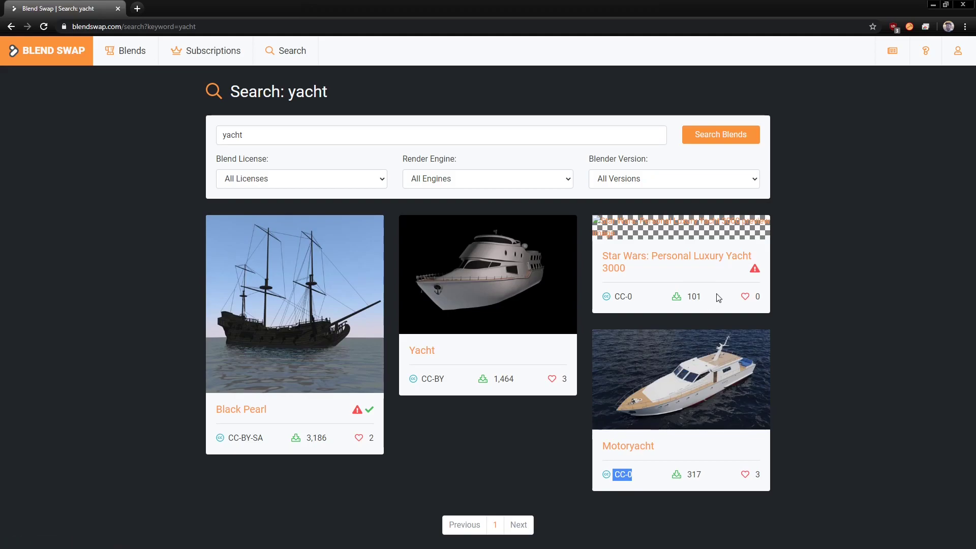
left_click(634, 474)
triple_click(632, 472)
left_click(639, 475)
double_click(625, 473)
left_click_drag(634, 474, 620, 475)
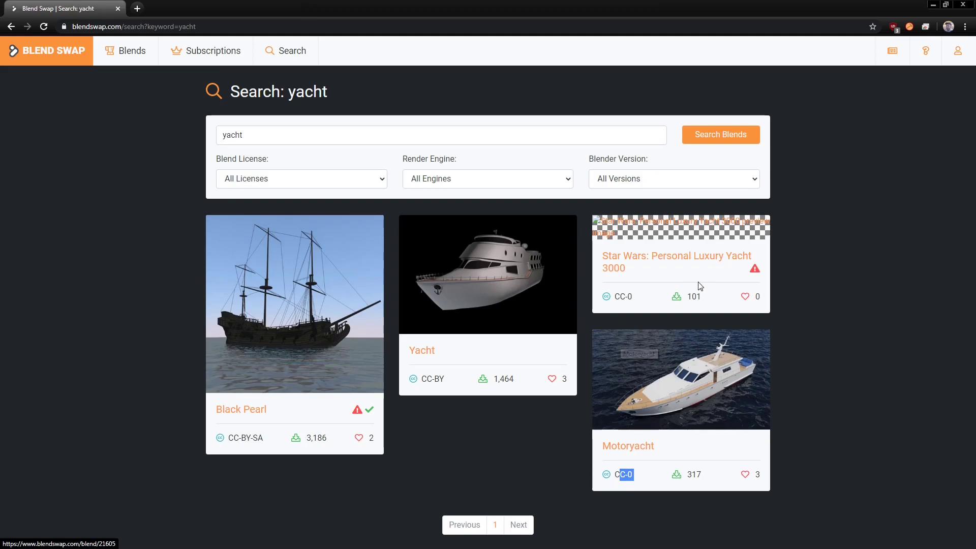
Open the Motoryacht model's page and review its description, second preview image and licence entry.
left_click(691, 387)
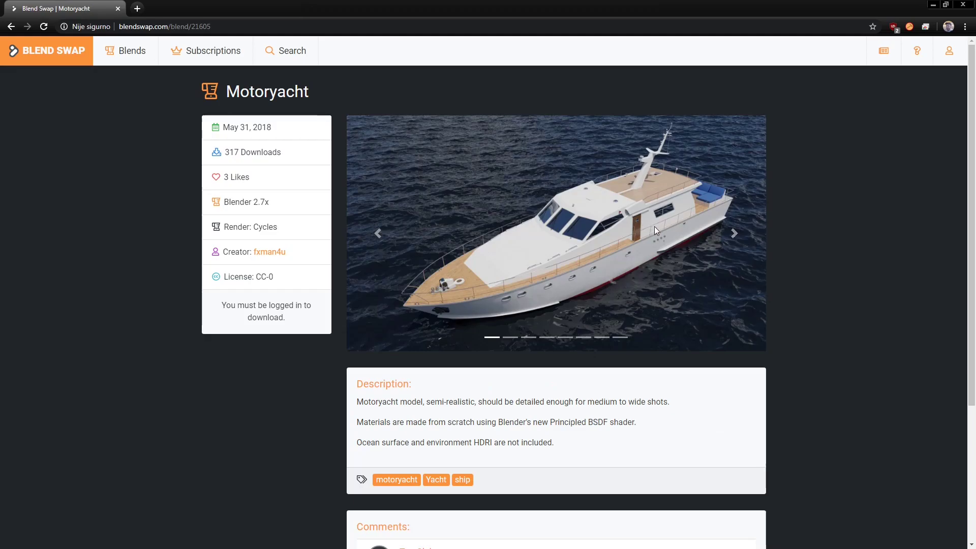
scroll(655, 226, "down", 3)
scroll(422, 259, "up", 2)
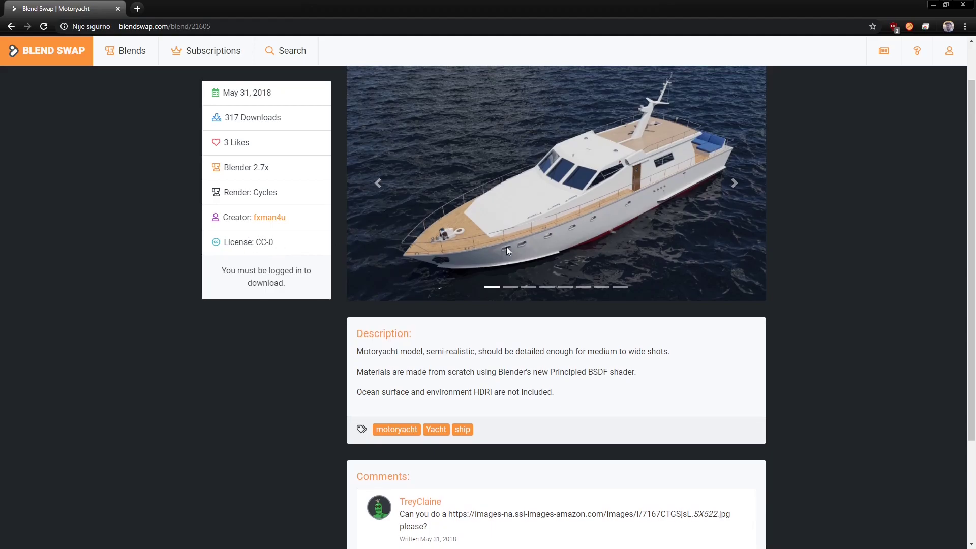
scroll(508, 245, "up", 1)
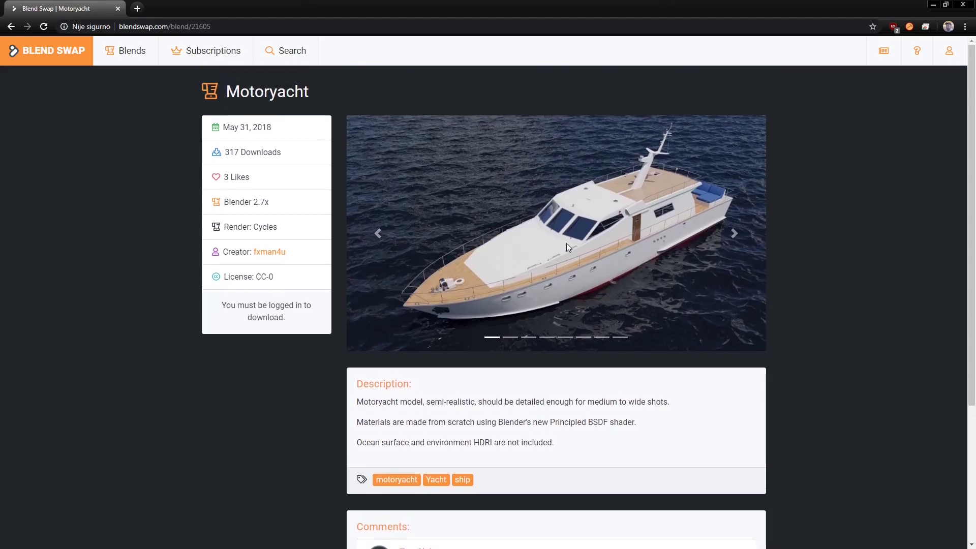
left_click(734, 233)
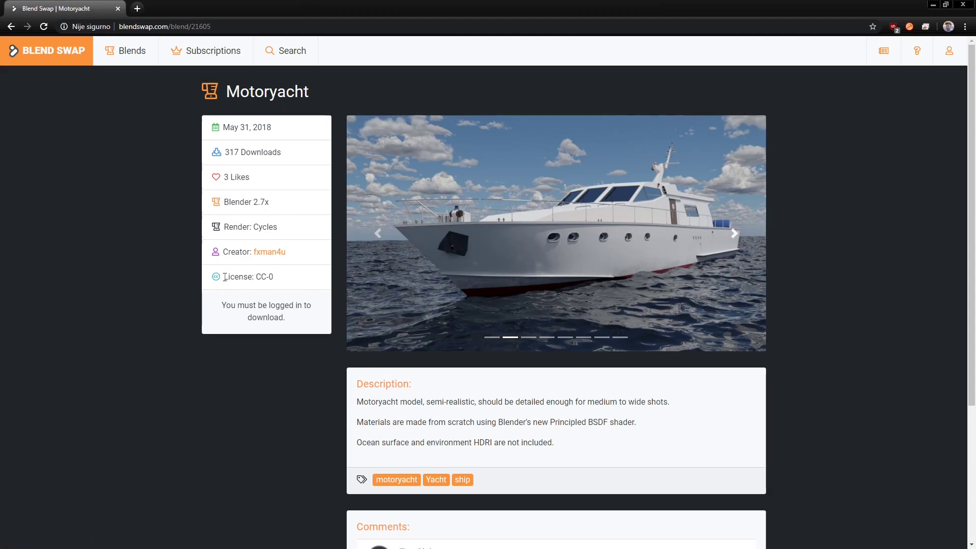
left_click_drag(223, 277, 274, 276)
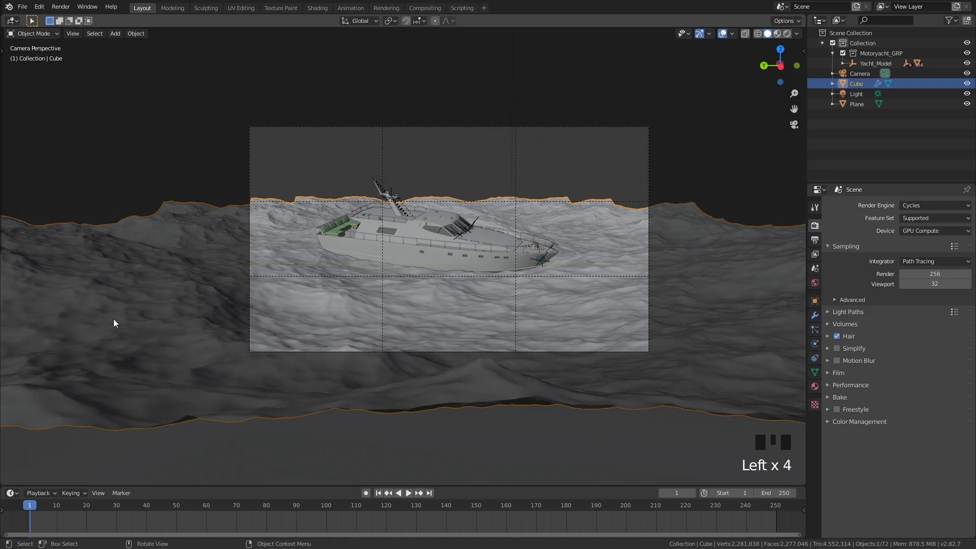
Switch back to Blender and examine the yacht on the ocean surface from outside the camera view.
middle_click_drag(370, 251, 486, 227)
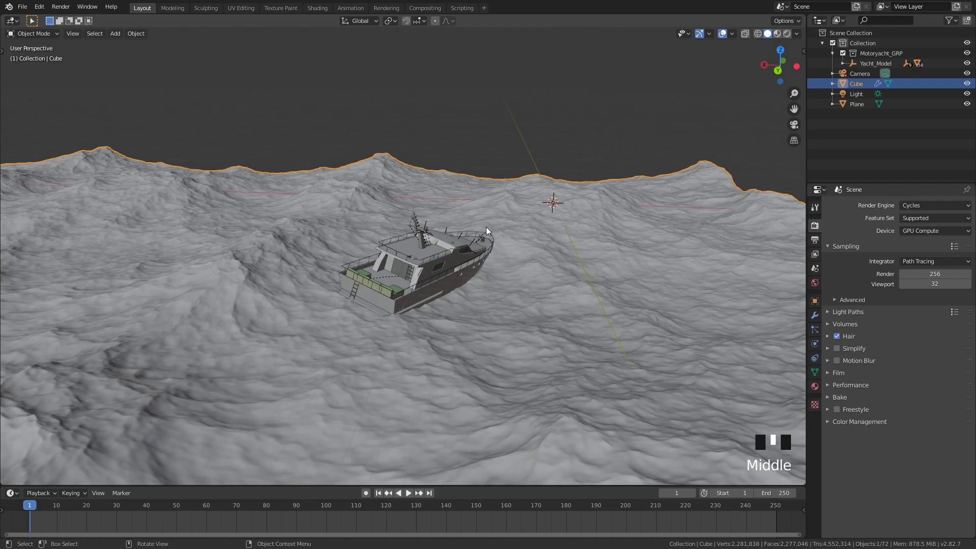